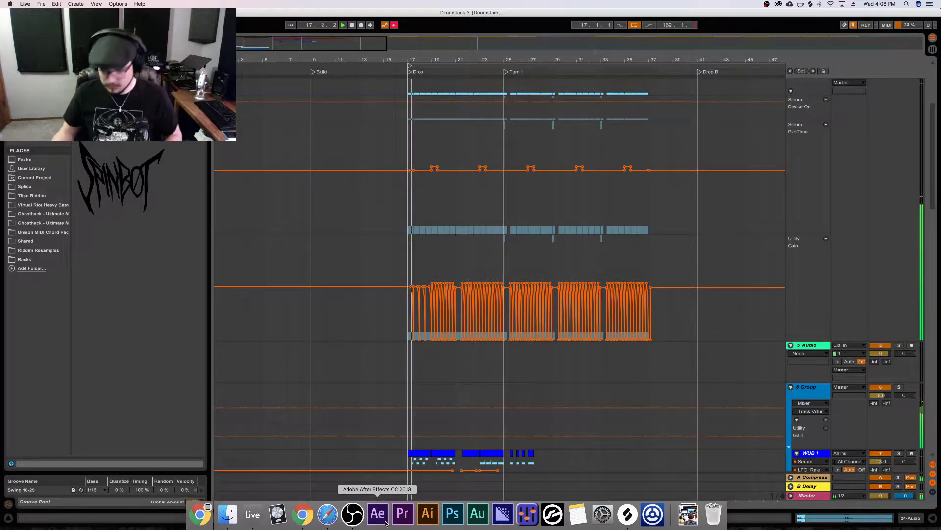
Look over the arrangement's tracks and automation around the Build, Drop and Turn 1 sections
{"action": "scroll", "coordinate": [474, 353], "scroll_direction": "up", "scroll_amount": 5}
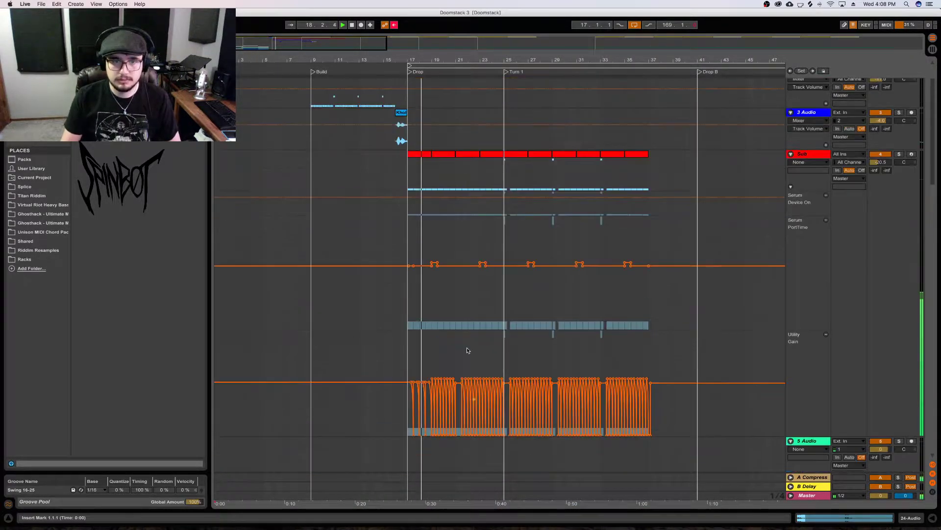
{"action": "scroll", "coordinate": [470, 351], "scroll_direction": "down", "scroll_amount": 10}
{"action": "scroll", "coordinate": [467, 350], "scroll_direction": "down", "scroll_amount": 3}
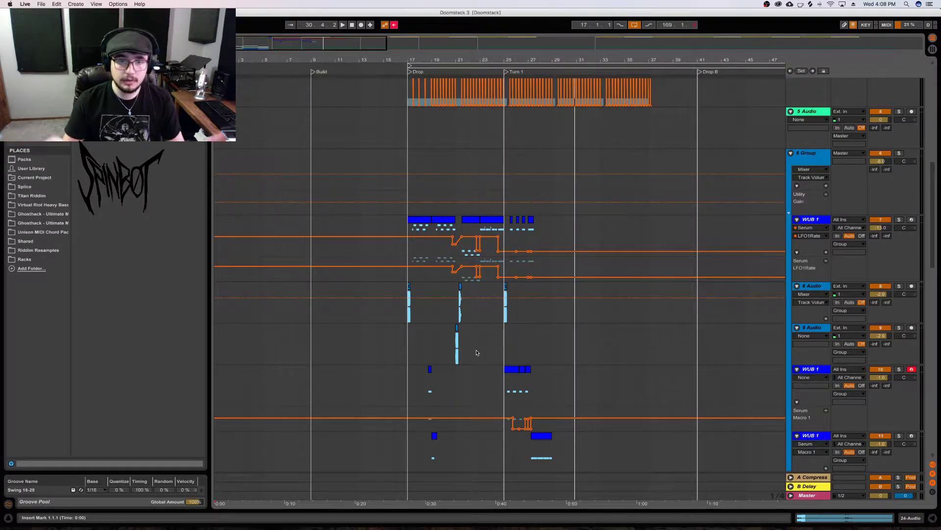
{"action": "scroll", "coordinate": [350, 96], "scroll_direction": "up", "scroll_amount": 10}
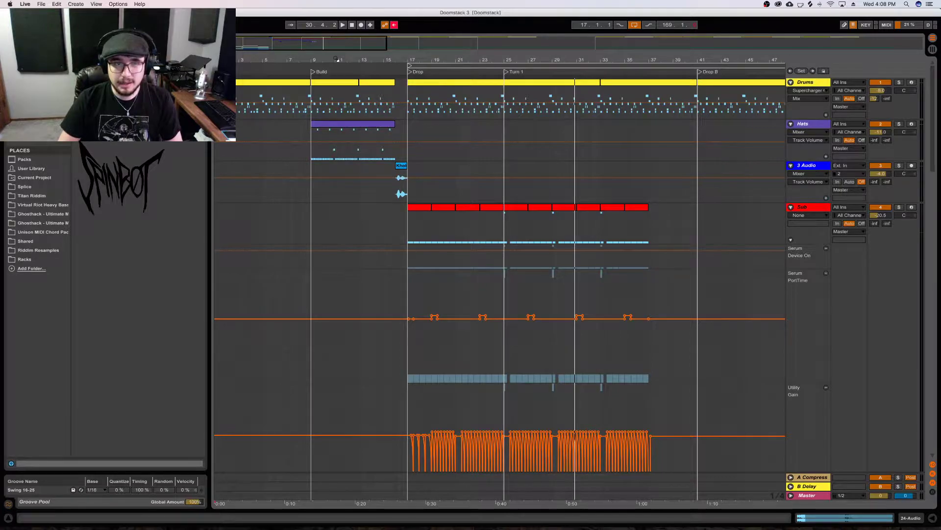
{"action": "left_click_drag", "start_coordinate": [336, 59], "coordinate": [287, 94]}
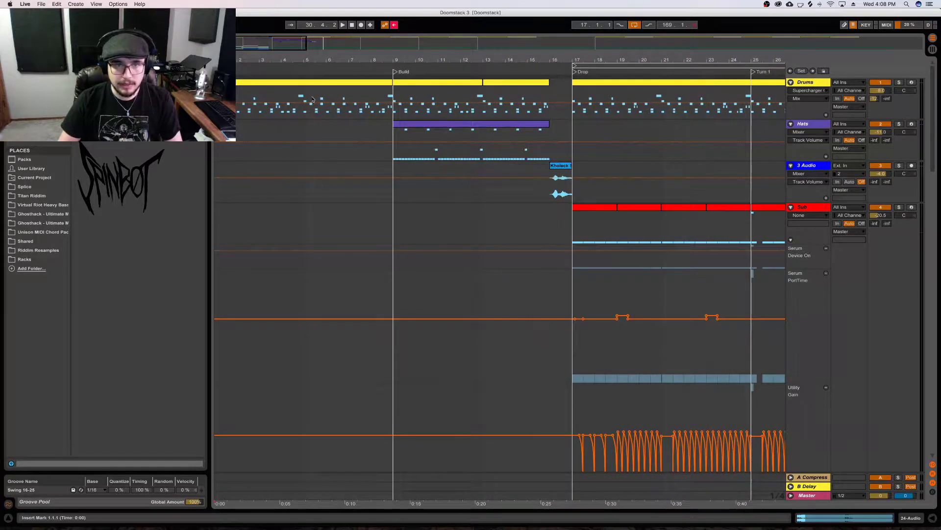
{"action": "left_click_drag", "start_coordinate": [565, 63], "coordinate": [459, 71]}
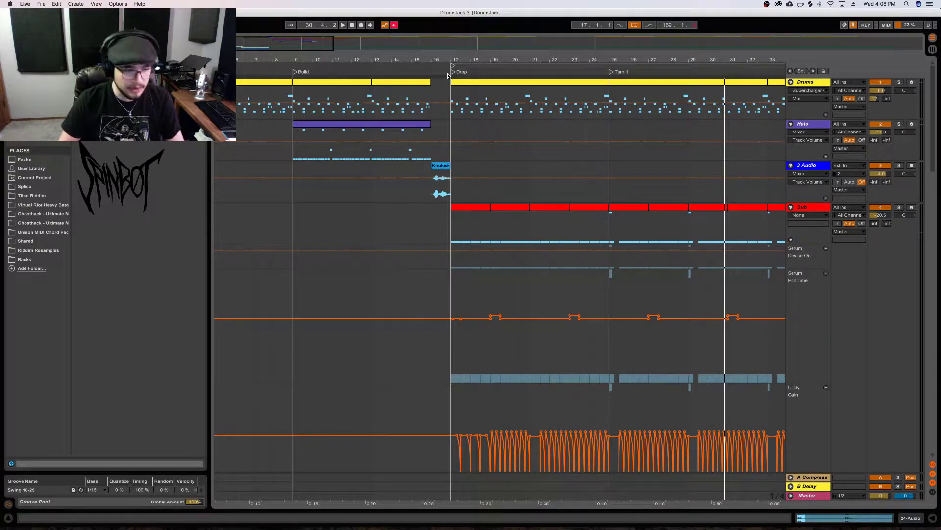
Set the playback position to the Drop locator at bar 17 and bring the WUB tracks beneath it into view
{"action": "left_click", "coordinate": [453, 73]}
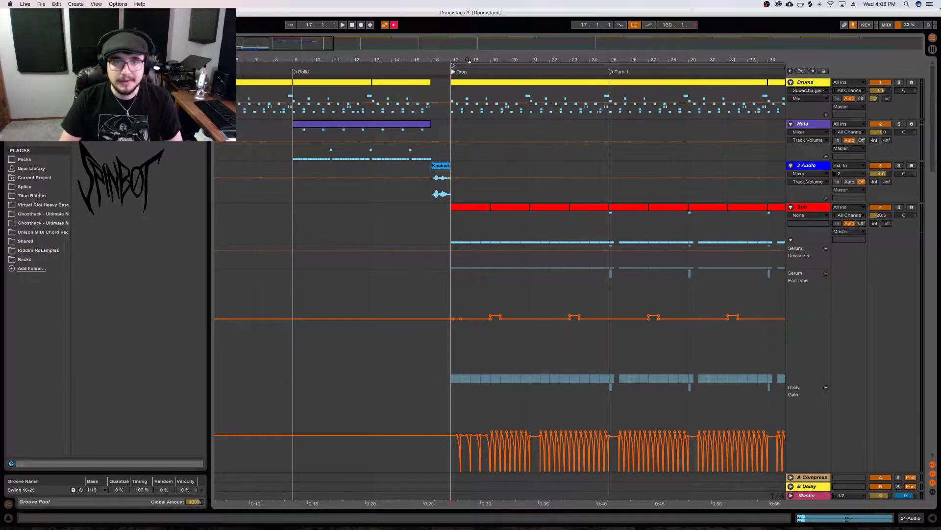
{"action": "left_click_drag", "start_coordinate": [468, 59], "coordinate": [512, 178]}
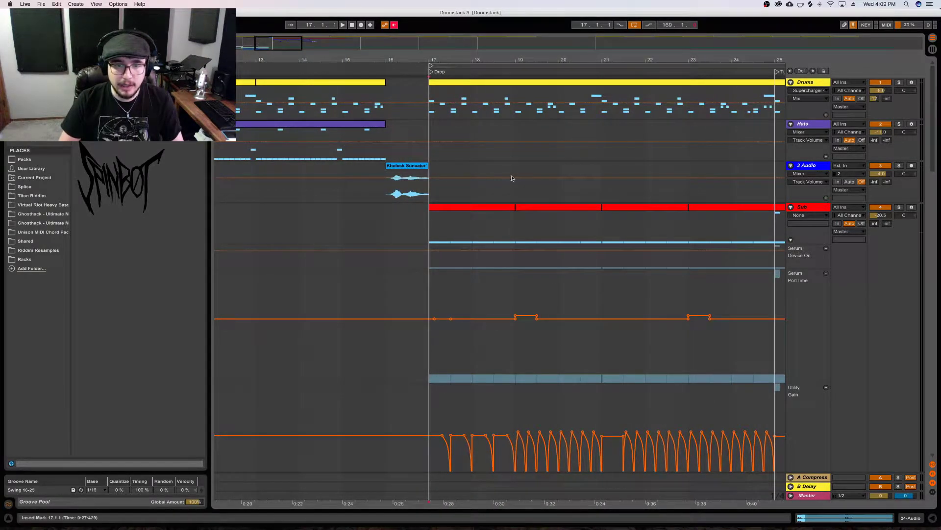
{"action": "scroll", "coordinate": [513, 178], "scroll_direction": "down", "scroll_amount": 8}
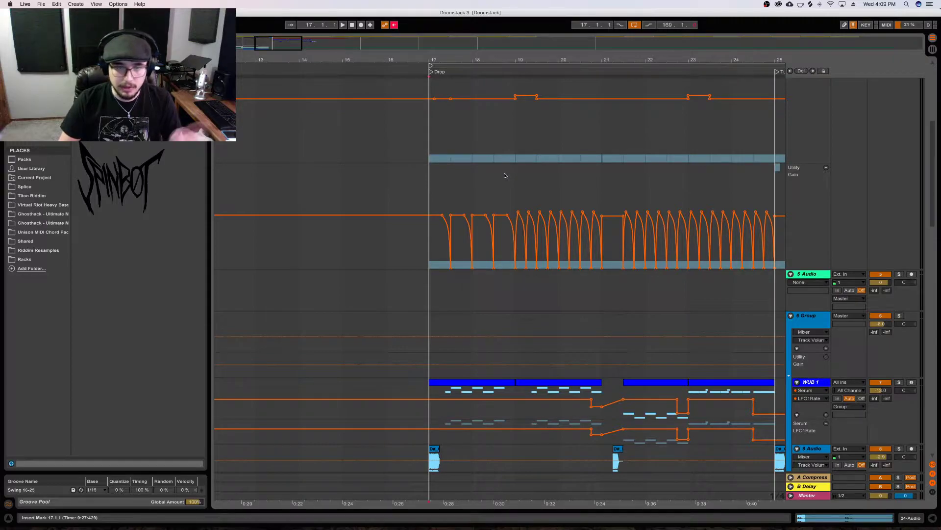
{"action": "scroll", "coordinate": [440, 270], "scroll_direction": "down", "scroll_amount": 4}
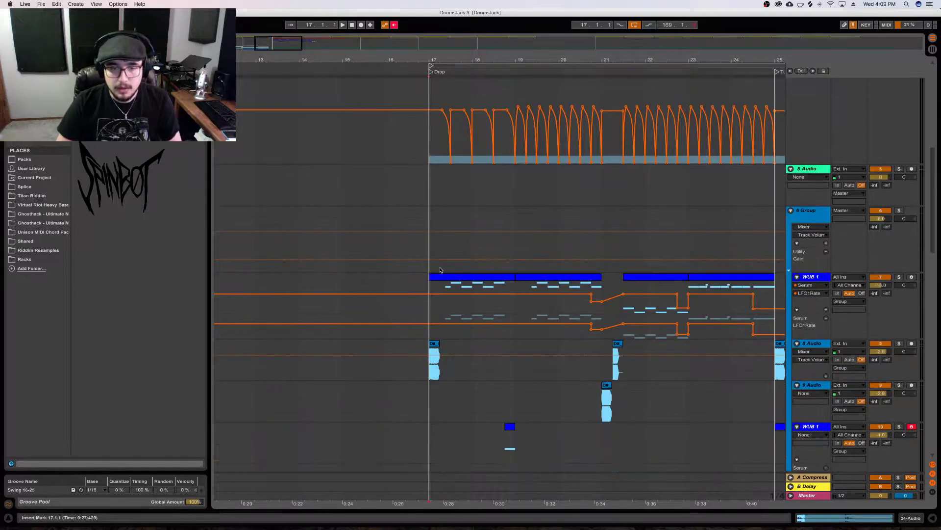
Solo the first WUB 1 track to audition it from the Drop, and unsolo it again
{"action": "left_click", "coordinate": [813, 281]}
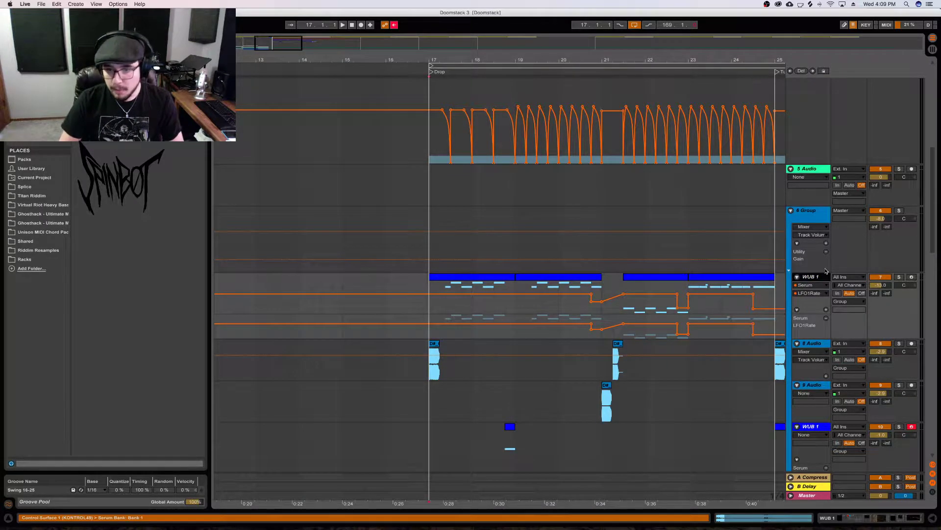
{"action": "scroll", "coordinate": [826, 271], "scroll_direction": "down", "scroll_amount": 5}
{"action": "scroll", "coordinate": [846, 237], "scroll_direction": "up", "scroll_amount": 6}
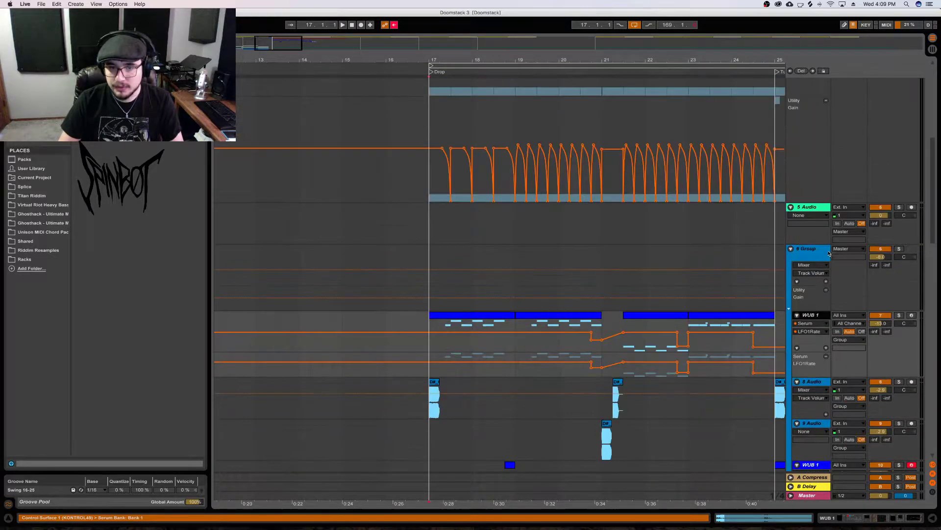
{"action": "left_click", "coordinate": [487, 320]}
{"action": "left_click", "coordinate": [900, 315]}
{"action": "key", "text": "space"}
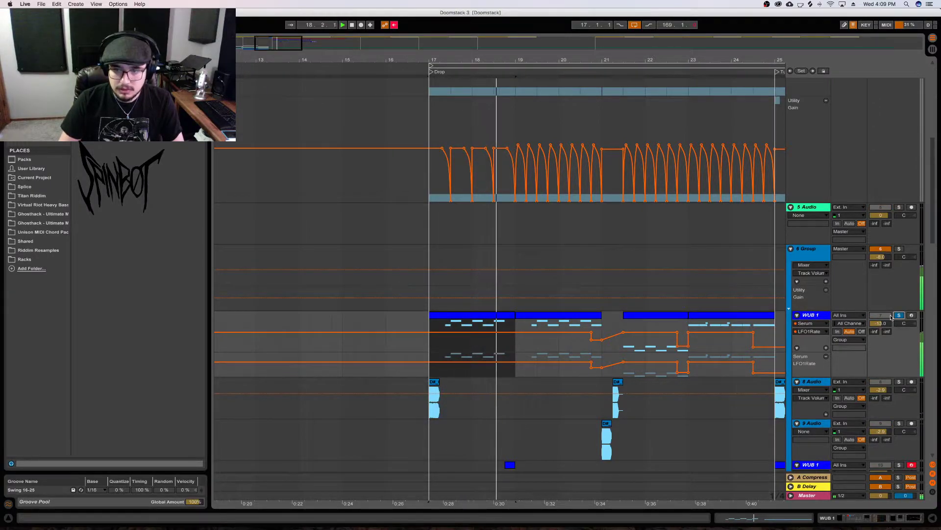
{"action": "left_click", "coordinate": [898, 315]}
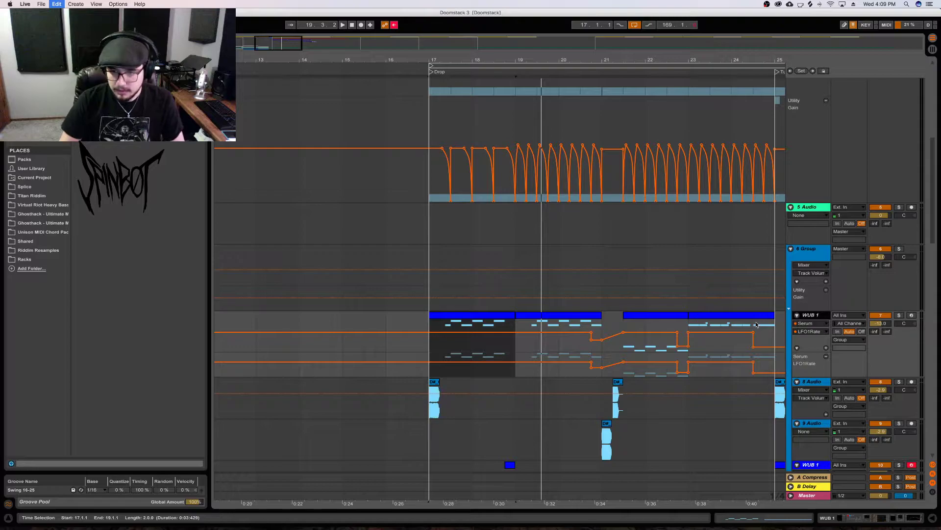
Duplicate the first WUB 1 track and deactivate the upper of the two copies
{"action": "key", "text": "super+d"}
{"action": "left_click", "coordinate": [871, 326]}
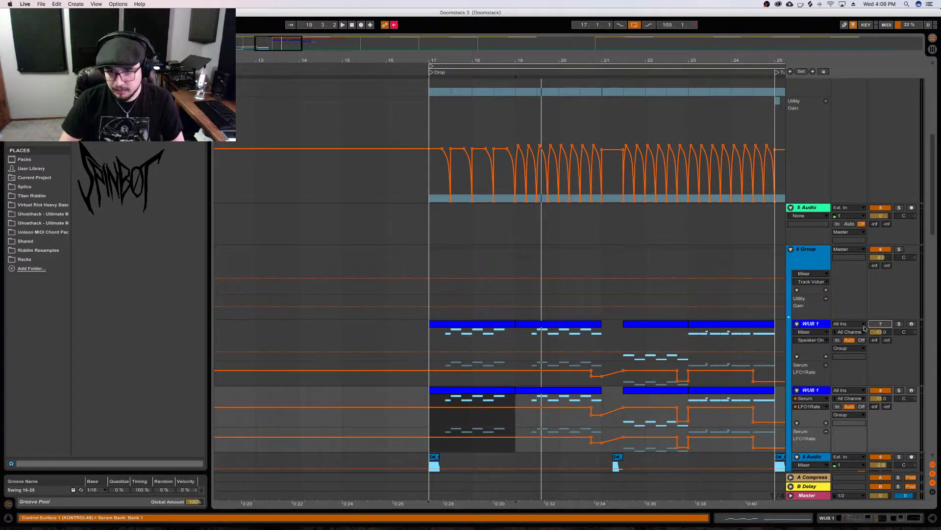
Rename the deactivated track WUB 1 Backup and fold it
{"action": "left_click", "coordinate": [810, 328]}
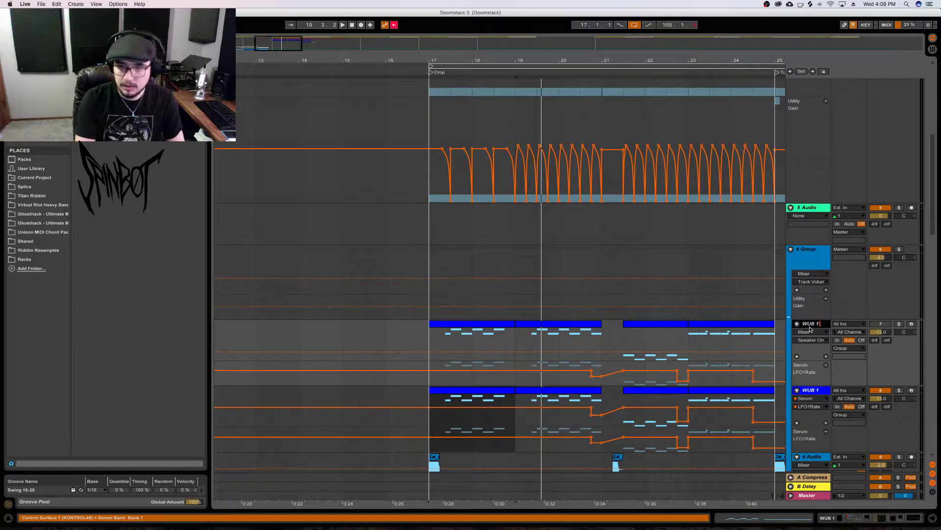
{"action": "type", "text": "up"}
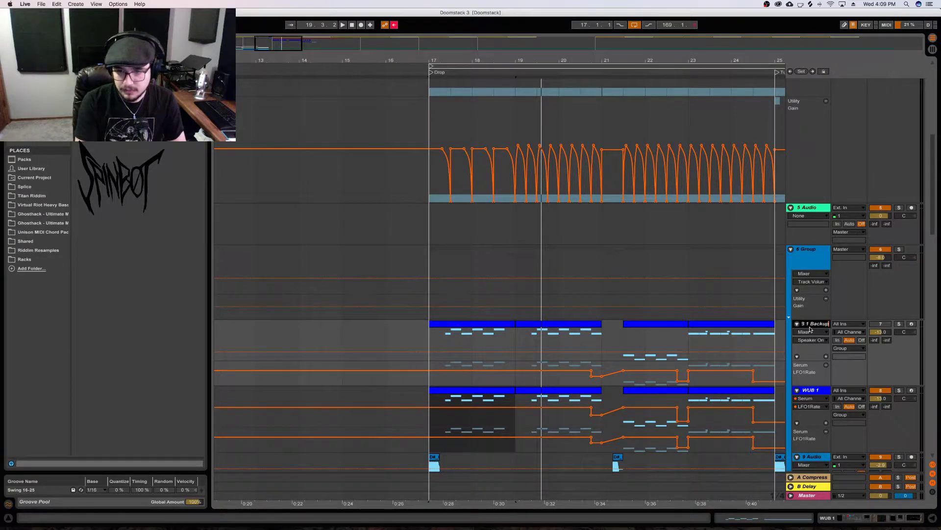
{"action": "key", "text": "Return"}
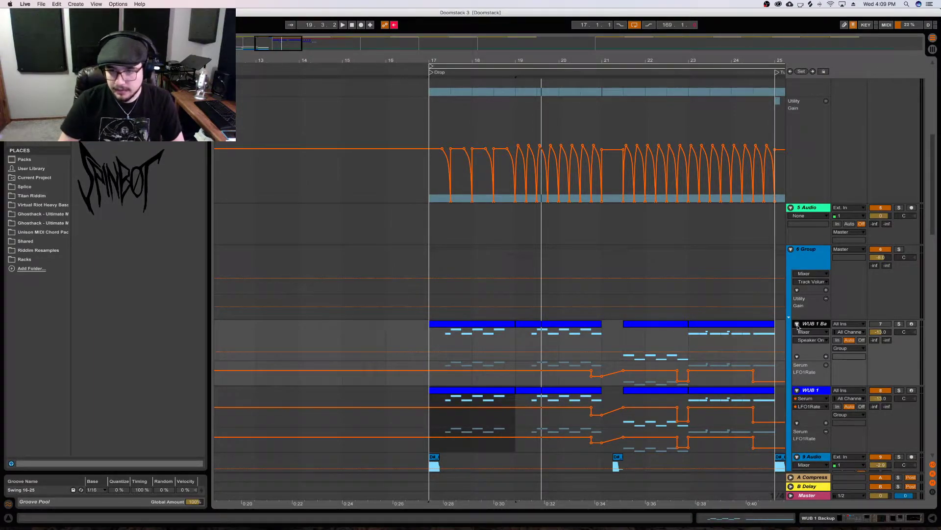
{"action": "left_click", "coordinate": [797, 324]}
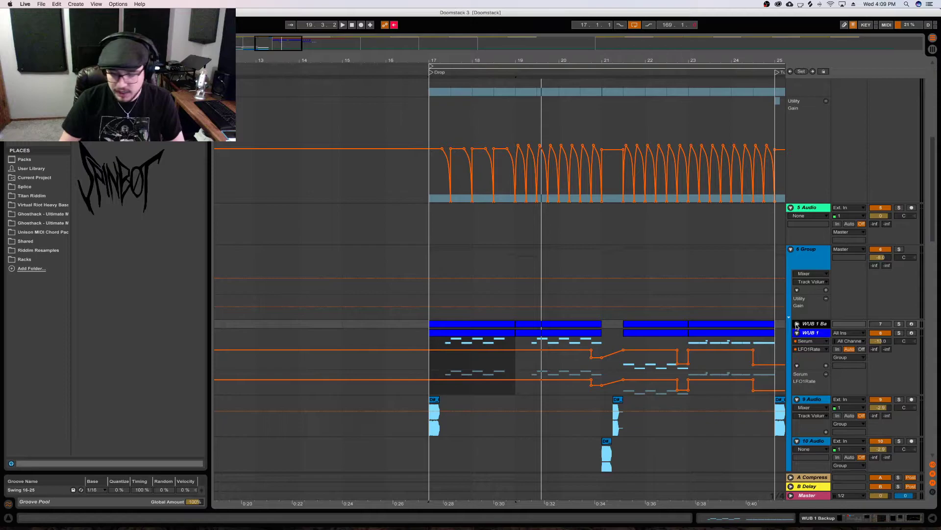
Show the device chain of the active WUB 1 track below the backup
{"action": "double_click", "coordinate": [812, 332]}
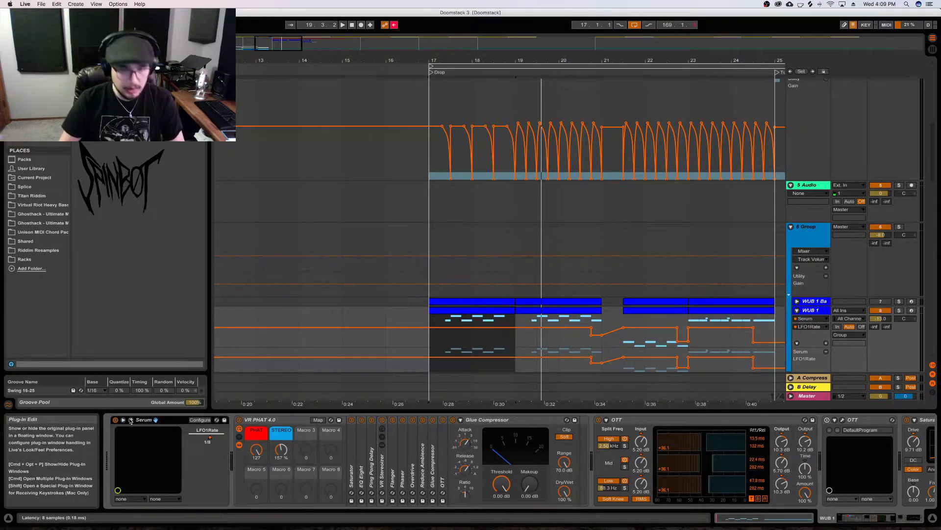
{"action": "key", "text": "super+Tab"}
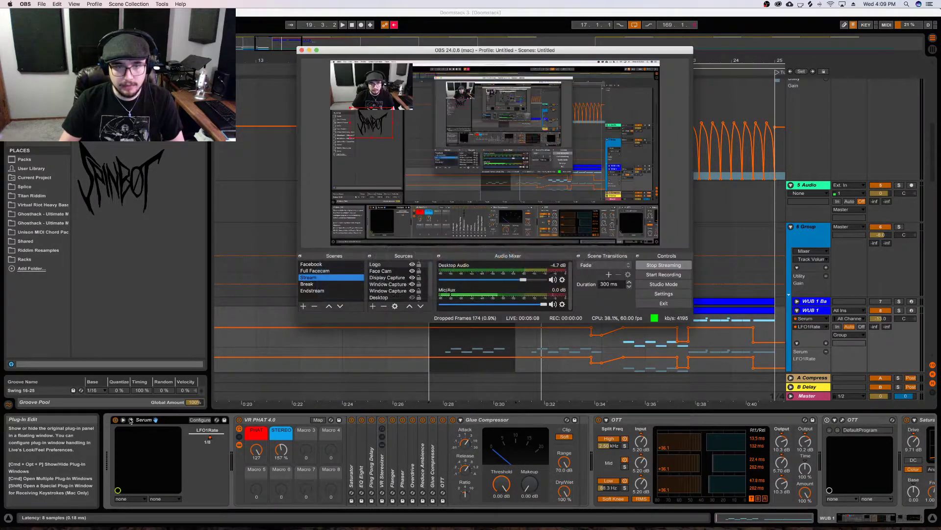
{"action": "left_click", "coordinate": [431, 352]}
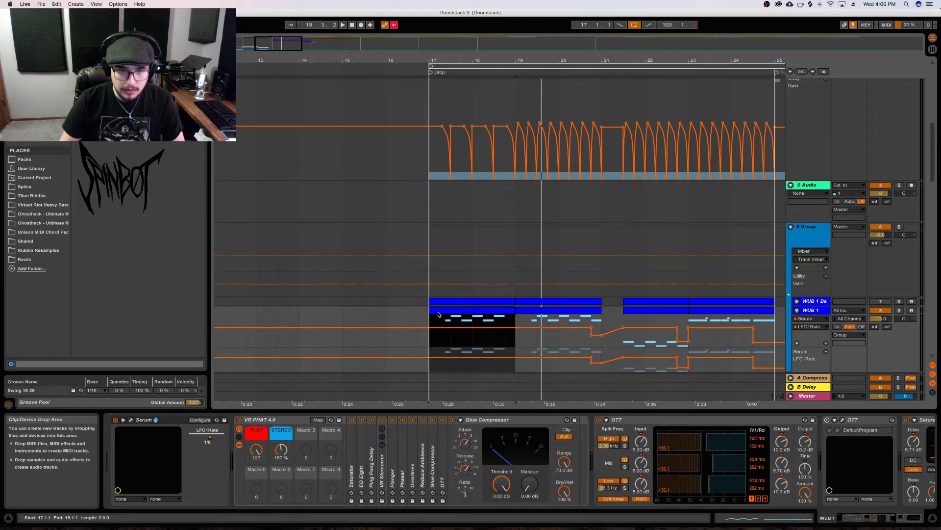
Recolour all clips on the WUB 1 Backup track from bar 17 to 25 in a near-black shade
{"action": "right_click", "coordinate": [810, 303]}
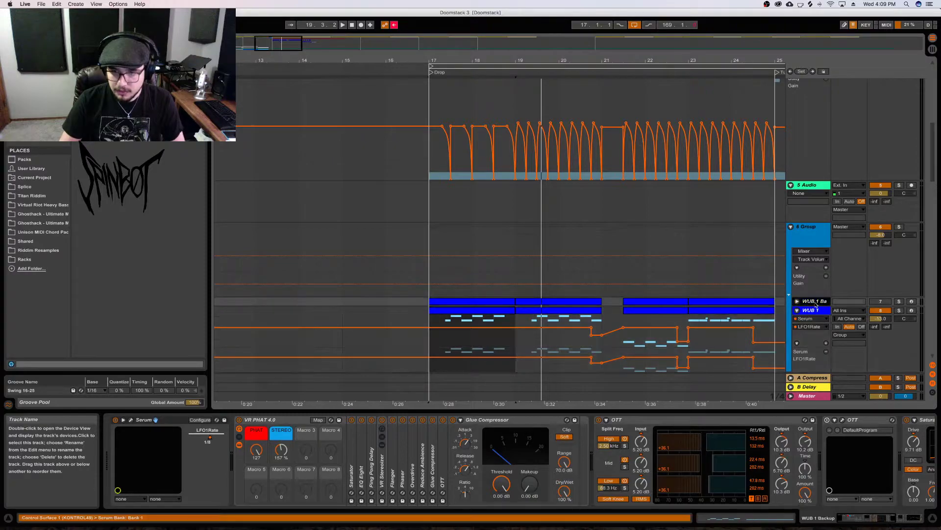
{"action": "key", "text": "Escape"}
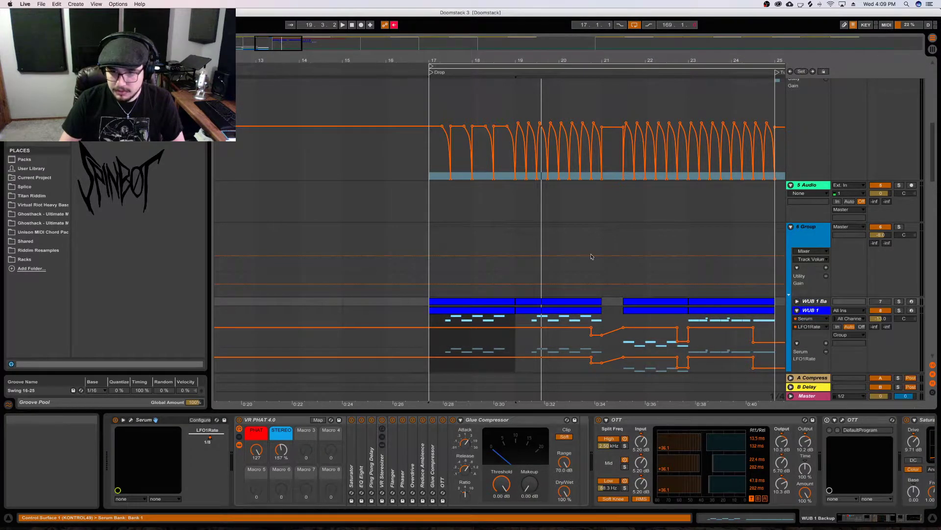
{"action": "left_click", "coordinate": [709, 308]}
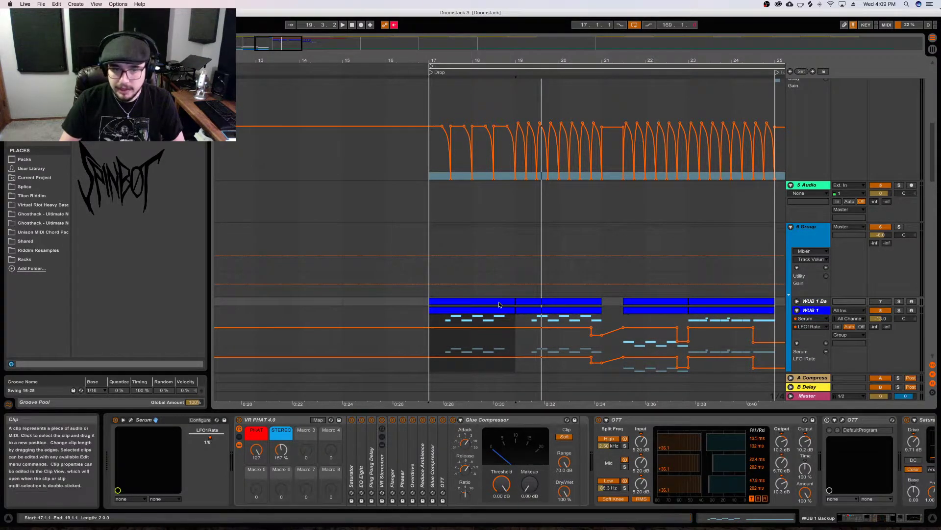
{"action": "right_click", "coordinate": [723, 303]}
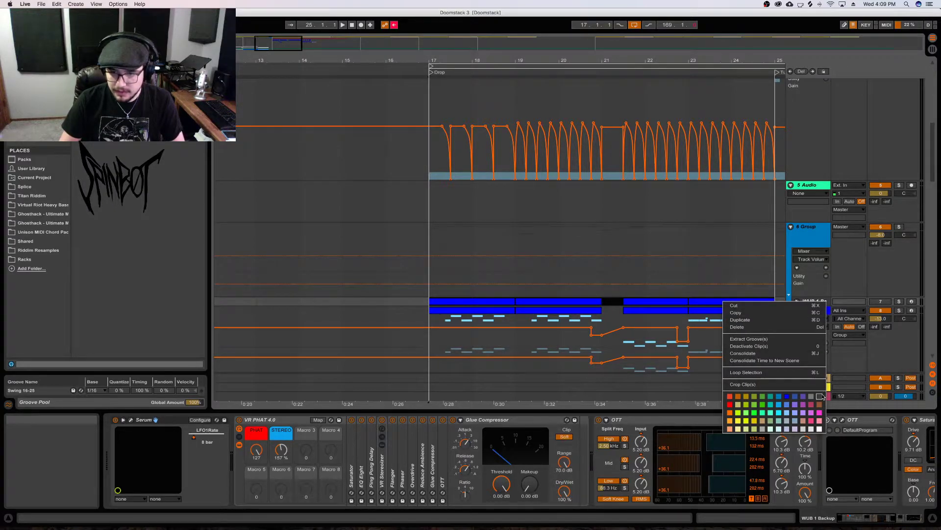
{"action": "left_click", "coordinate": [821, 397]}
Review the active WUB 1 track's device chain and open its Serum plug-in, moving the window up over the arrangement
{"action": "left_click", "coordinate": [469, 336]}
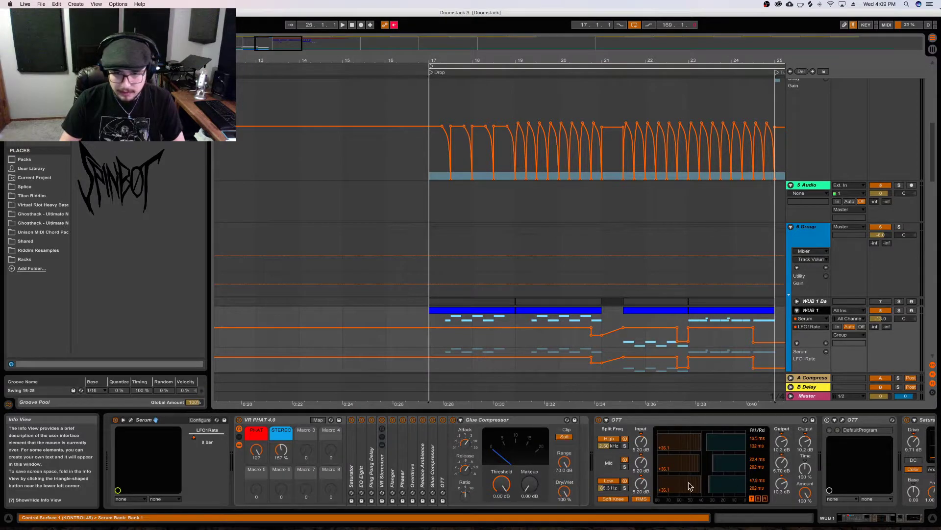
{"action": "scroll", "coordinate": [540, 453], "scroll_direction": "right", "scroll_amount": 5}
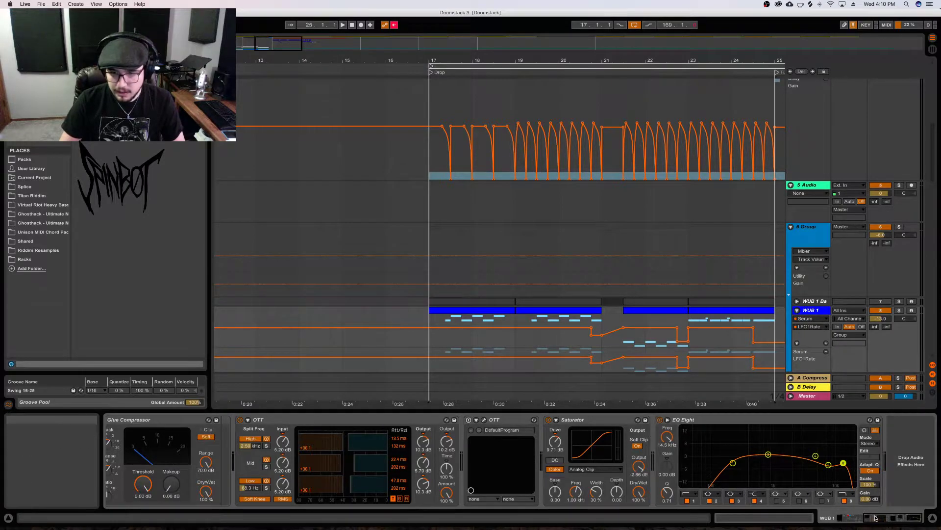
{"action": "scroll", "coordinate": [342, 441], "scroll_direction": "left", "scroll_amount": 5}
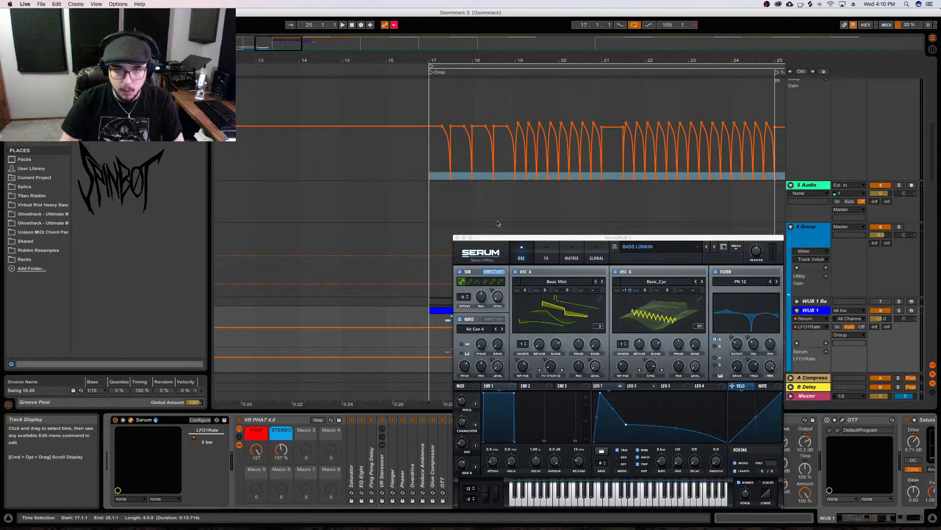
{"action": "left_click_drag", "start_coordinate": [544, 244], "coordinate": [396, 173]}
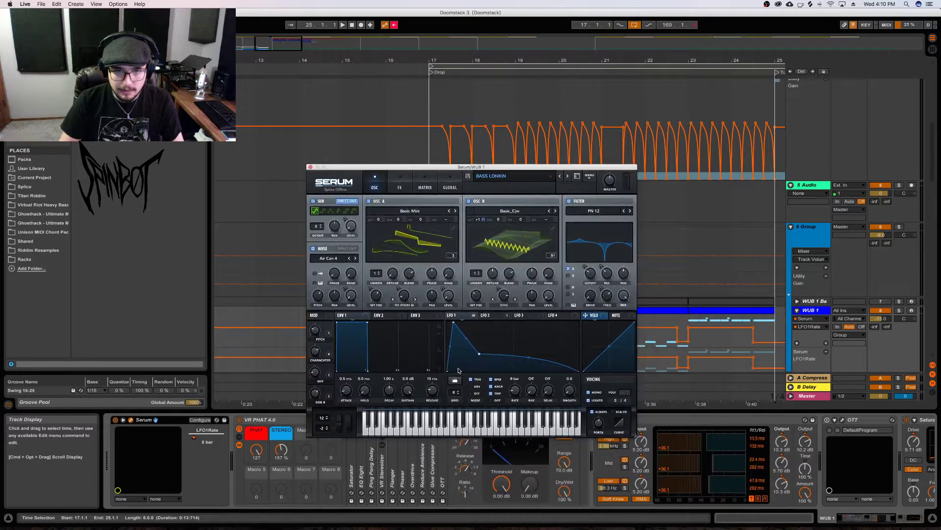
Try raising the middle point of Serum's LFO 1 curve while auditioning the drop
{"action": "key", "text": "space"}
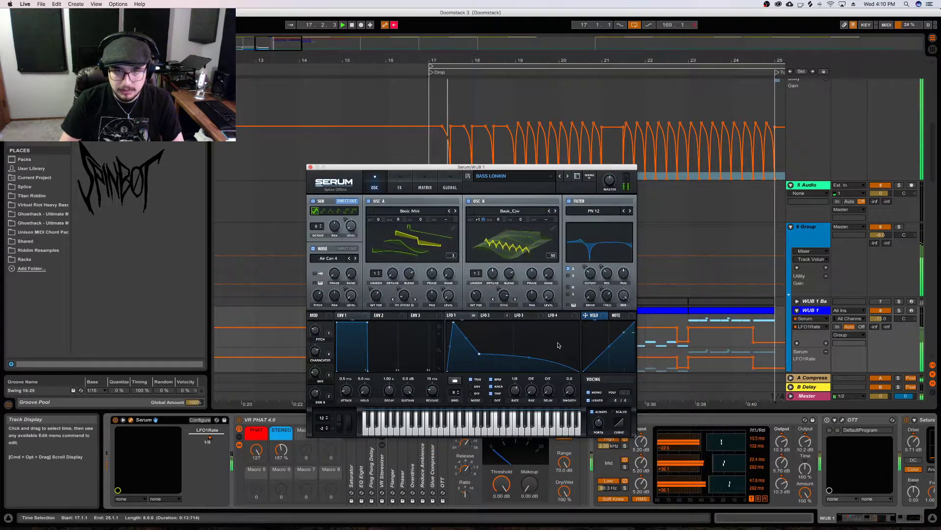
{"action": "left_click", "coordinate": [623, 273]}
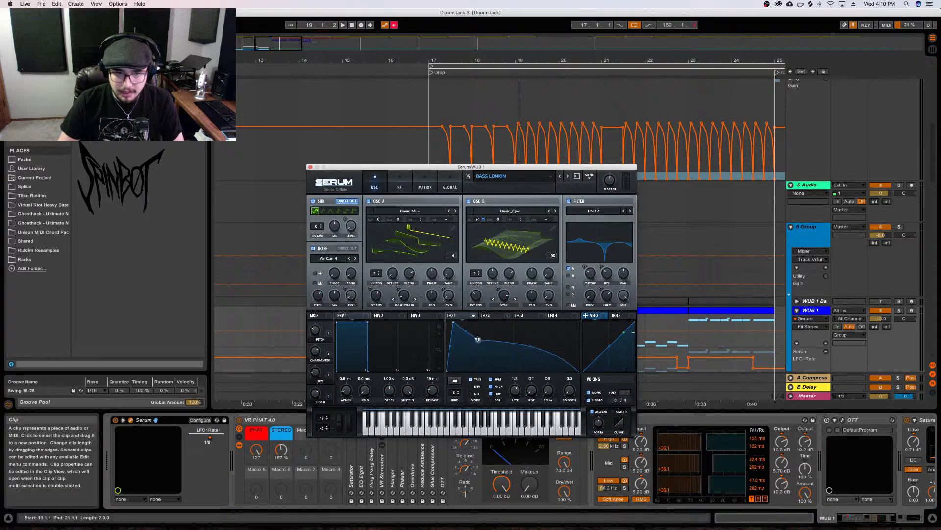
{"action": "key", "text": "space"}
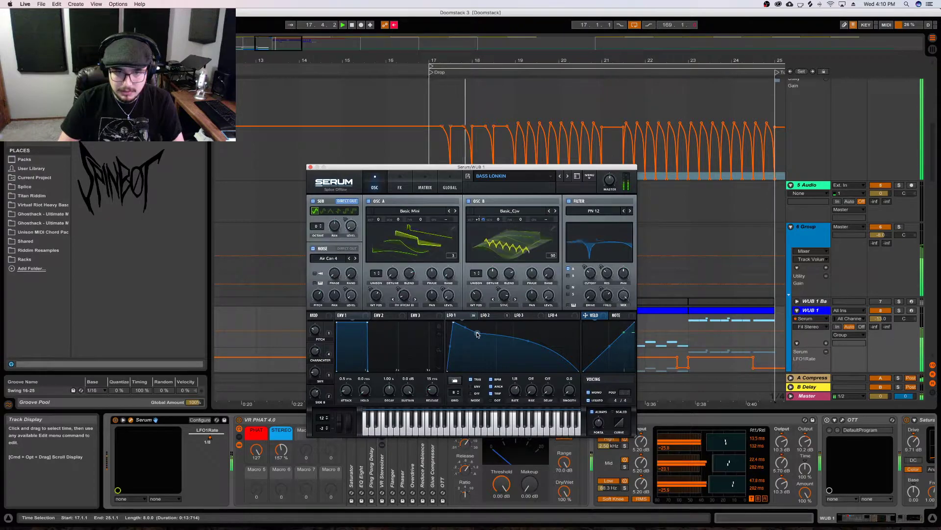
{"action": "key", "text": "space"}
{"action": "key", "text": "space"}
Reshape Serum's LFO 1 with a slightly later peak and a low second point just after it, and audition the drop
{"action": "left_click_drag", "start_coordinate": [453, 324], "coordinate": [538, 322]}
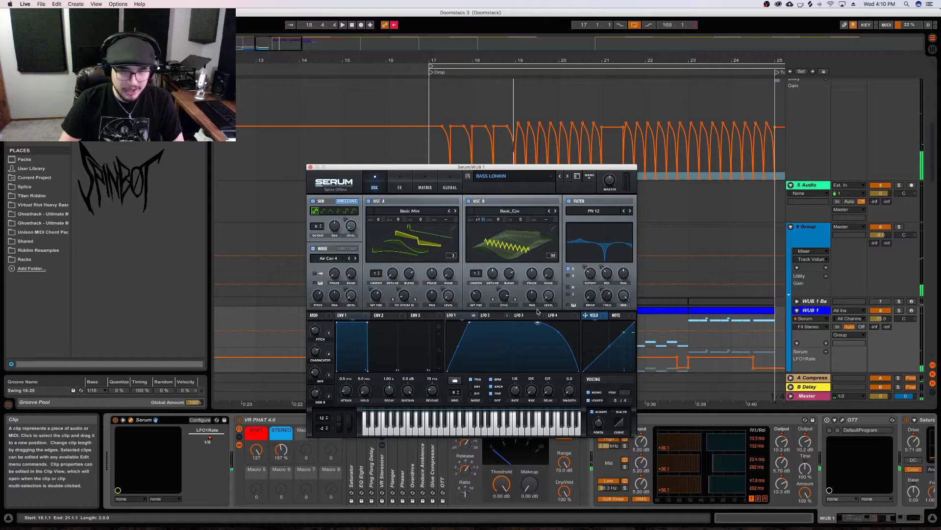
{"action": "left_click_drag", "start_coordinate": [537, 323], "coordinate": [483, 349]}
{"action": "key", "text": "space"}
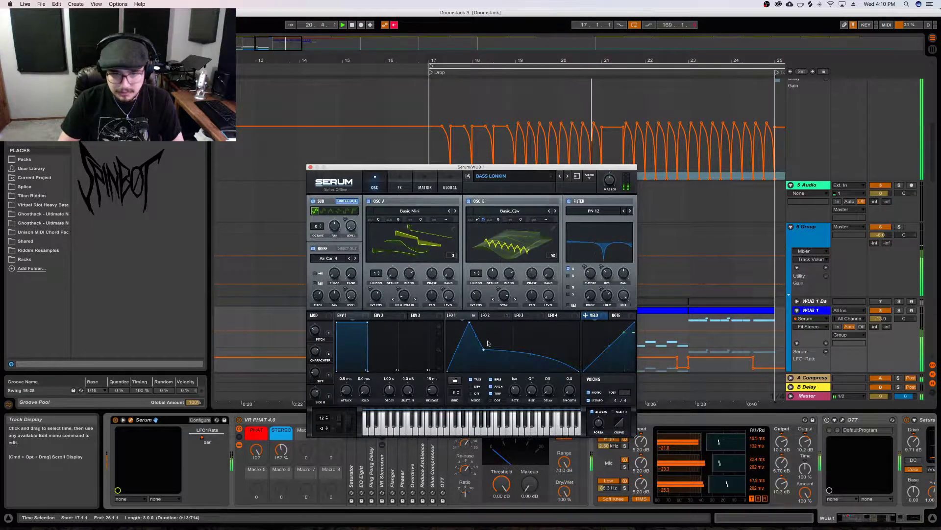
{"action": "key", "text": "space"}
{"action": "key", "text": "space"}
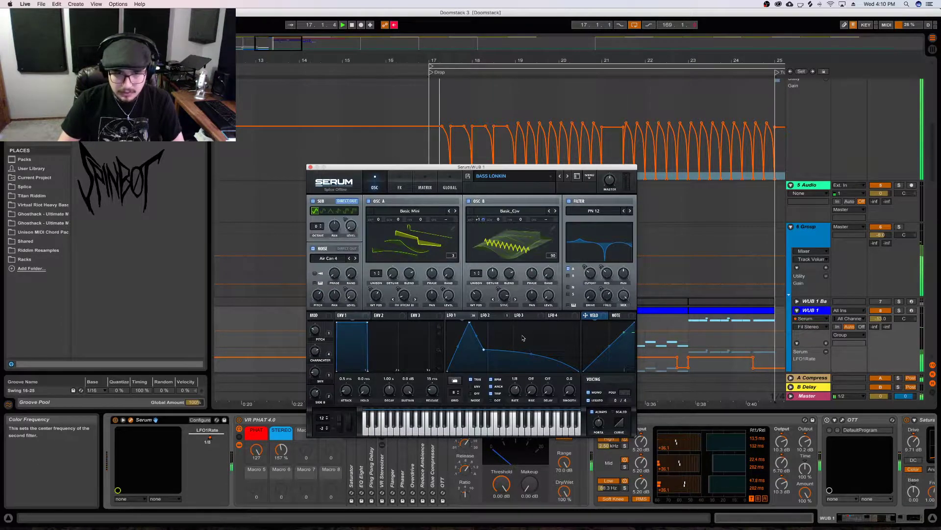
Move the second point of Serum's LFO 1 curve slightly up and earlier, and arm the WUB 1 track for recording
{"action": "left_click_drag", "start_coordinate": [483, 349], "coordinate": [482, 346]}
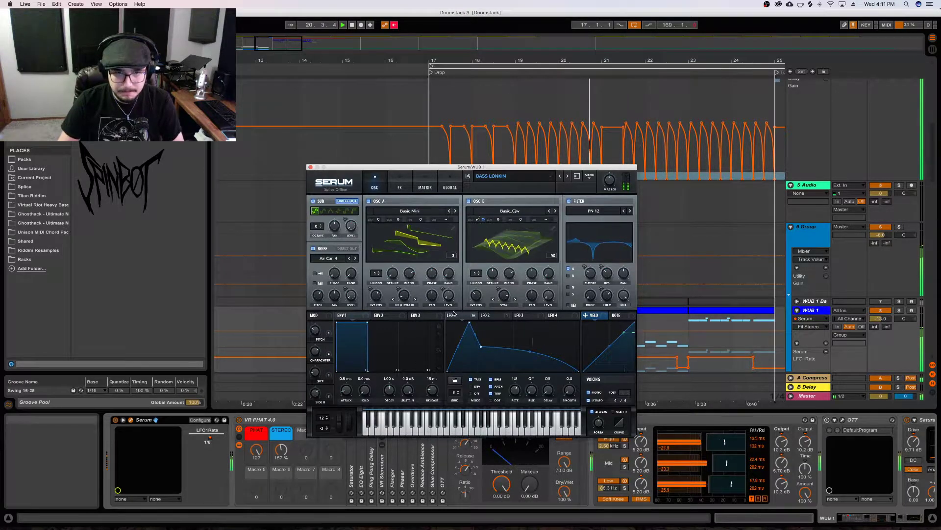
{"action": "mouse_move", "coordinate": [454, 313]}
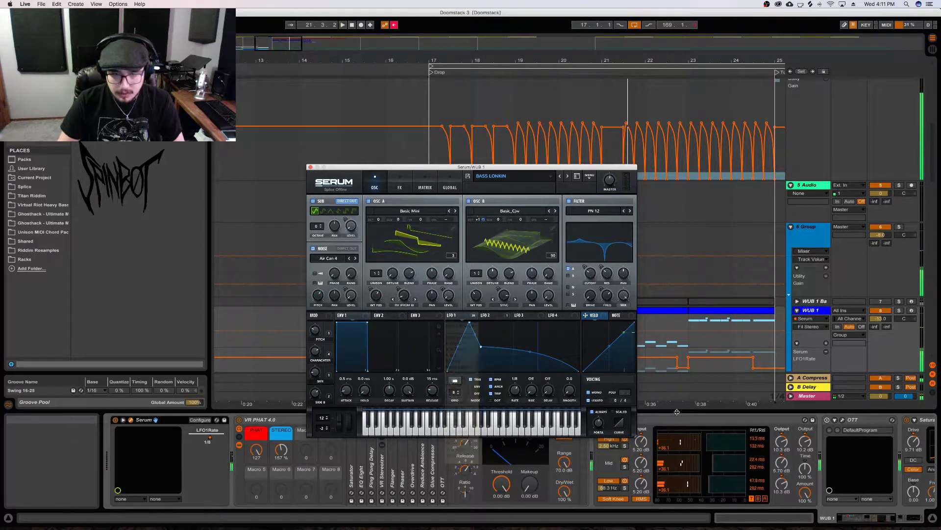
{"action": "left_click", "coordinate": [911, 311]}
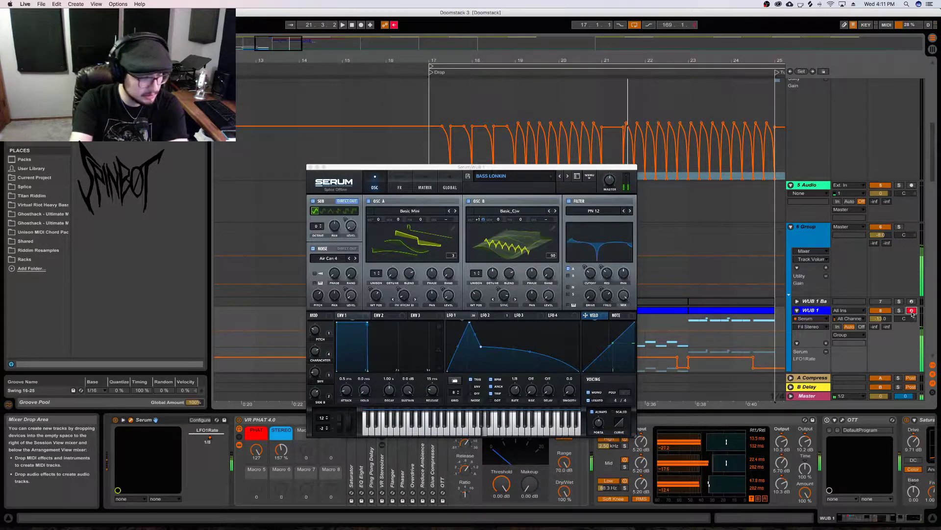
{"action": "key", "text": "space"}
{"action": "left_click", "coordinate": [310, 167]}
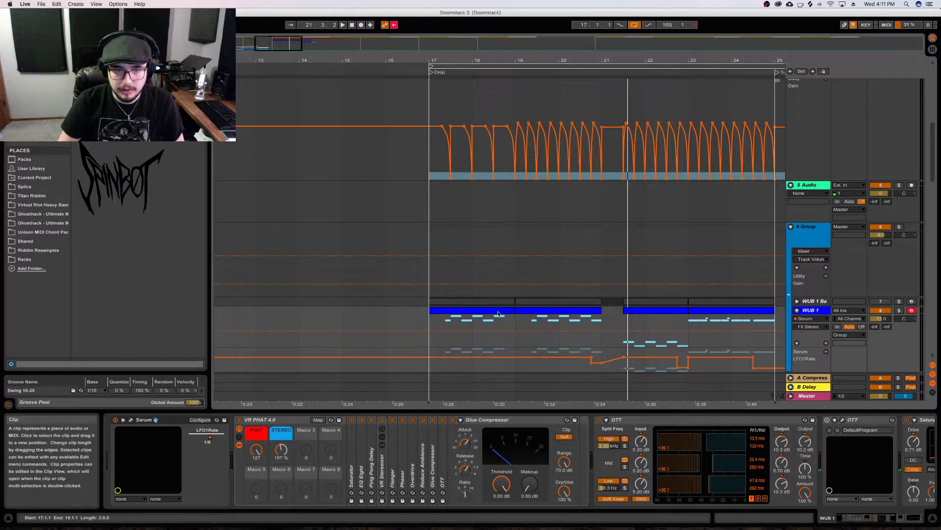
Try lengthening the first three E0 notes in the WUB 1 clip at bar 17 to slightly overlap the following F#0 notes
{"action": "double_click", "coordinate": [513, 310]}
{"action": "key", "text": "space"}
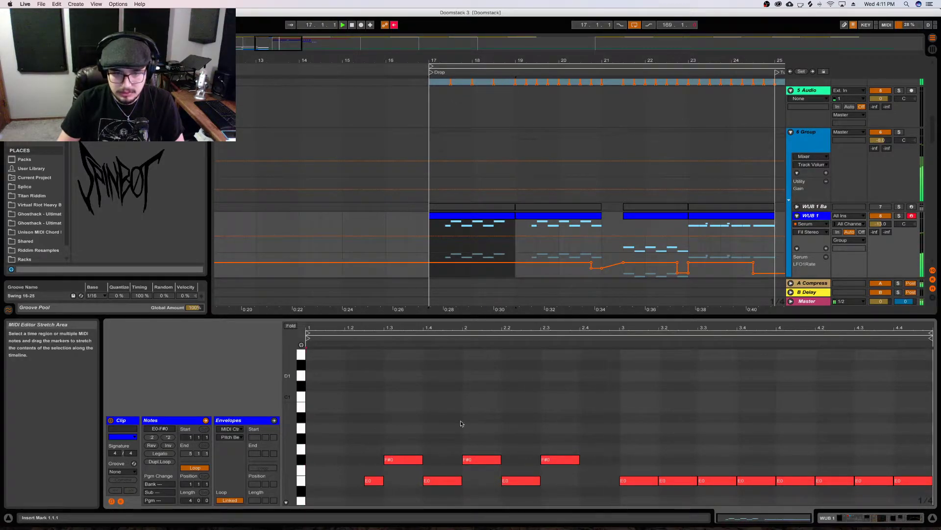
{"action": "left_click", "coordinate": [382, 481]}
{"action": "key", "text": "space"}
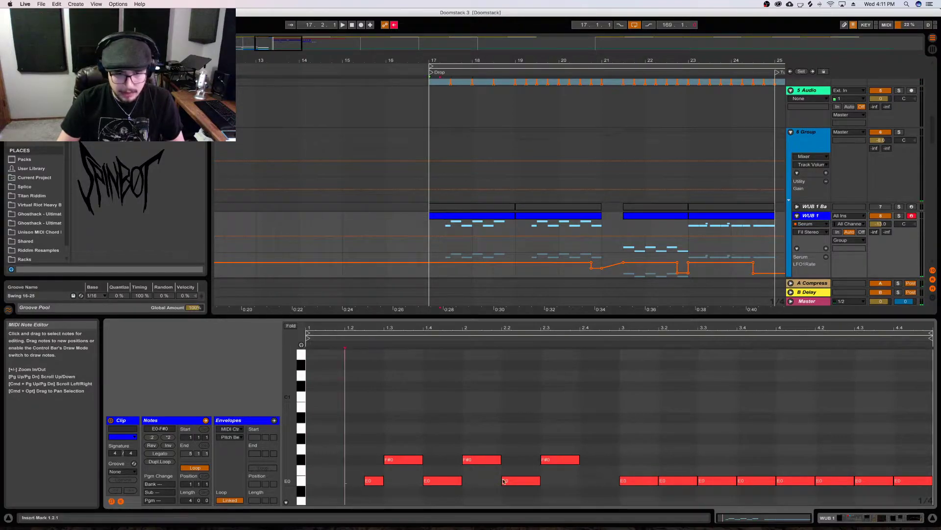
{"action": "left_click_drag", "start_coordinate": [345, 483], "coordinate": [541, 481]}
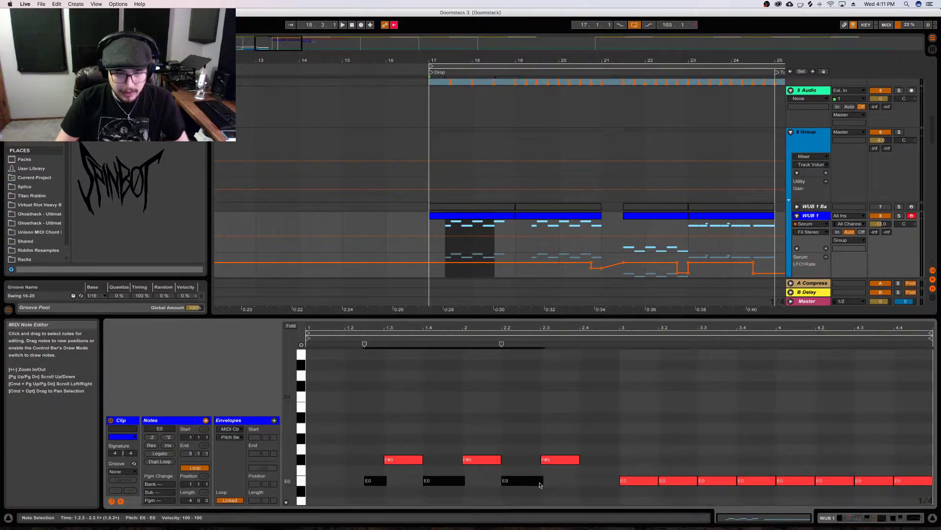
{"action": "key", "text": "space"}
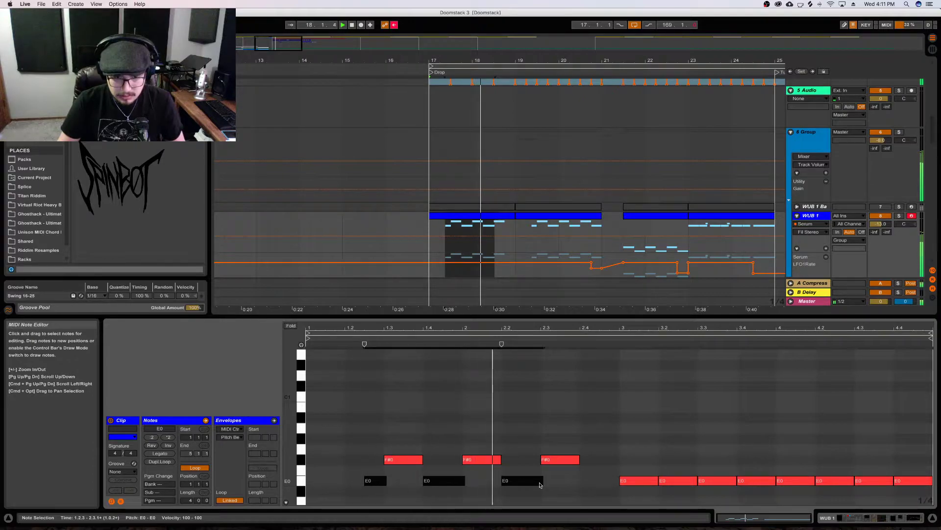
{"action": "key", "text": "space"}
Try adjusting the portamento time in WUB 1's Serum while auditioning the first bars of the drop
{"action": "key", "text": "shift+Tab"}
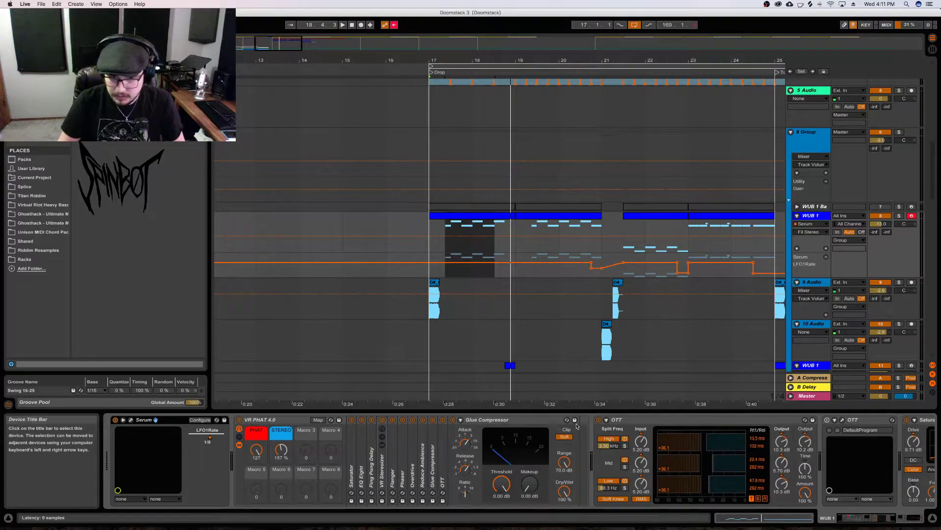
{"action": "left_click", "coordinate": [131, 419]}
{"action": "key", "text": "space"}
{"action": "mouse_move", "coordinate": [602, 432]}
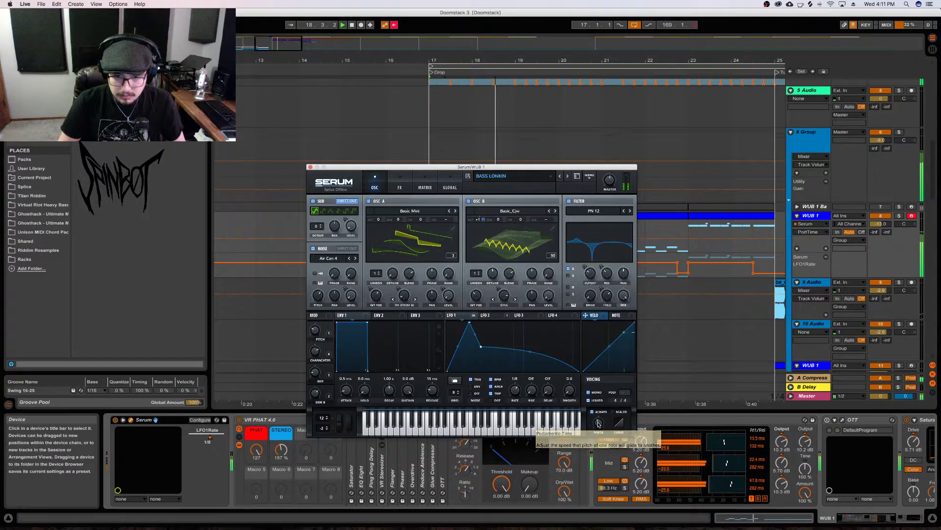
{"action": "key", "text": "space"}
{"action": "key", "text": "space"}
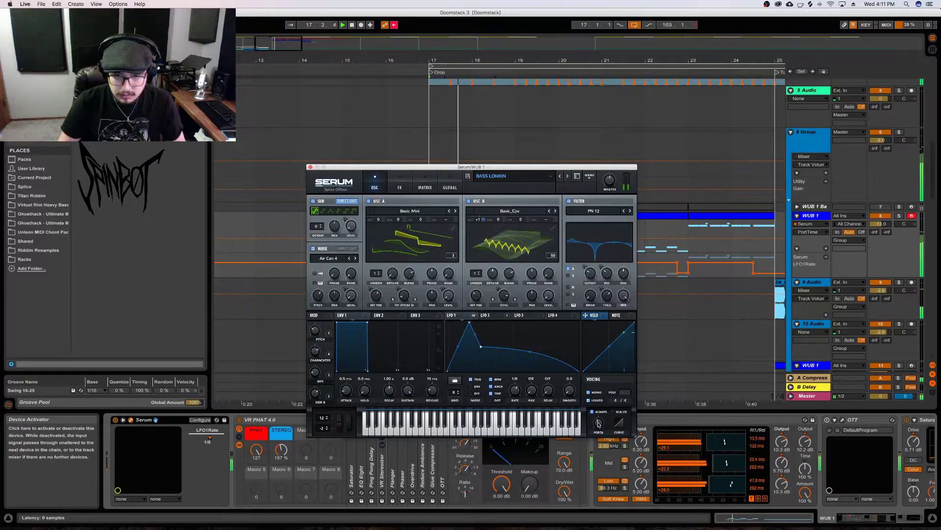
{"action": "key", "text": "space"}
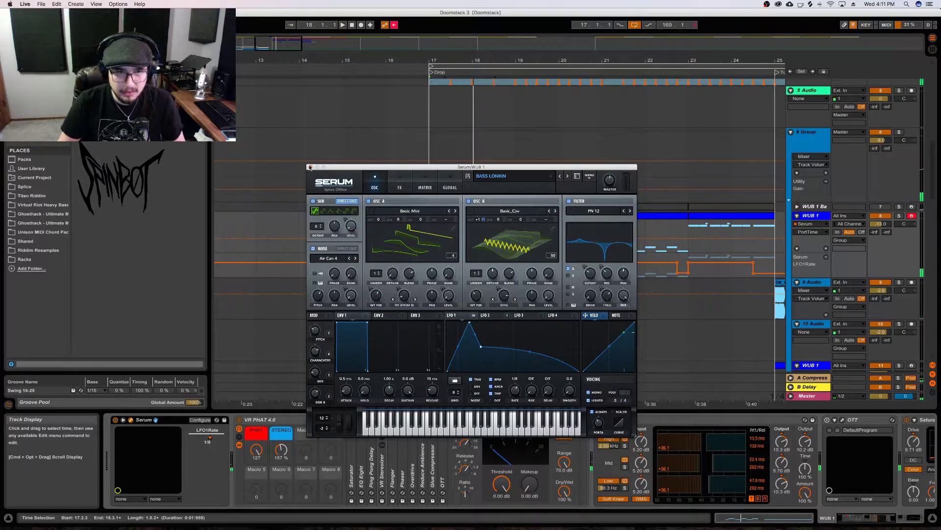
{"action": "left_click", "coordinate": [309, 167]}
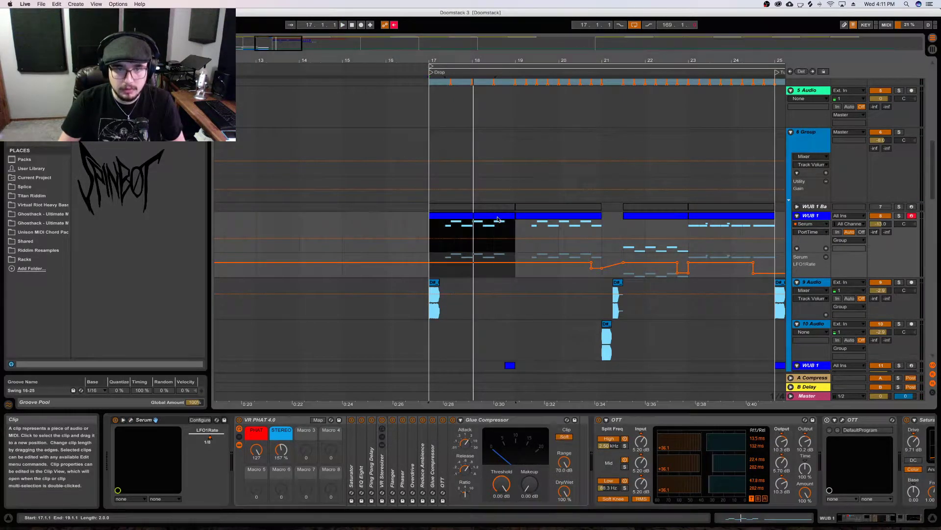
Shorten the first three E0 notes in the bar 17 clip back to the grid and slightly lengthen the three F#0 notes instead
{"action": "double_click", "coordinate": [500, 220]}
{"action": "left_click", "coordinate": [387, 481]}
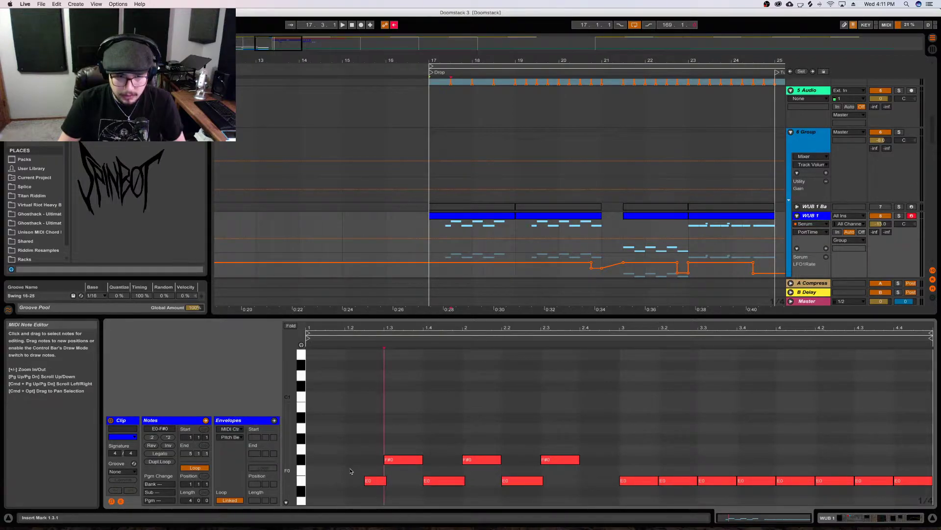
{"action": "left_click_drag", "start_coordinate": [350, 471], "coordinate": [589, 490]}
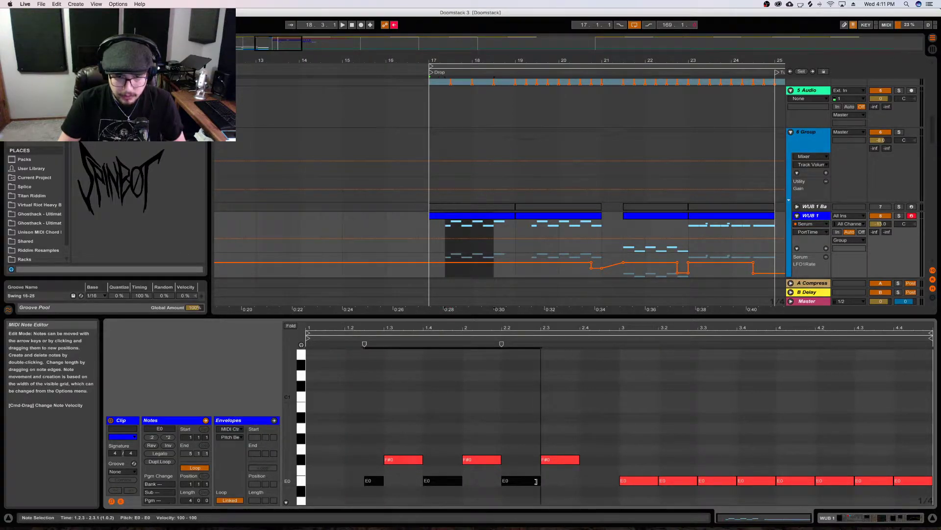
{"action": "left_click", "coordinate": [415, 446]}
{"action": "left_click_drag", "start_coordinate": [644, 467], "coordinate": [382, 440]}
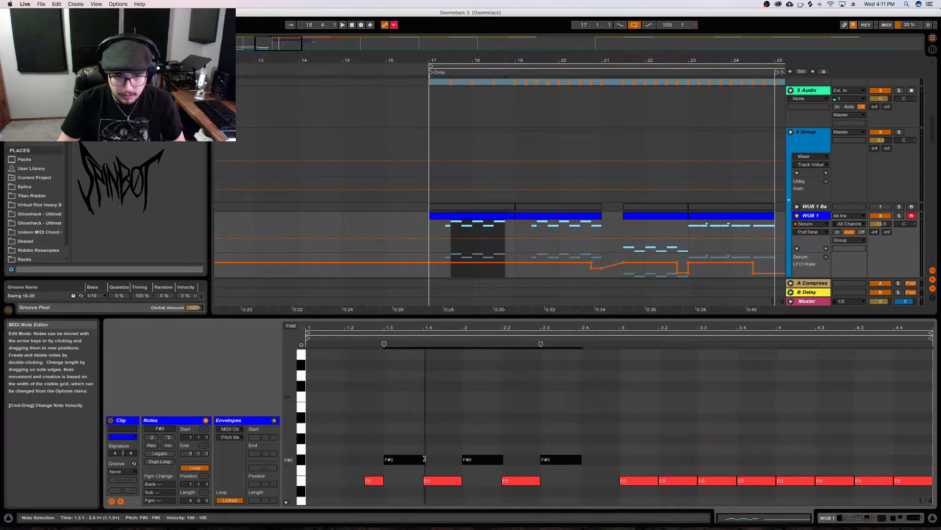
{"action": "key", "text": "space"}
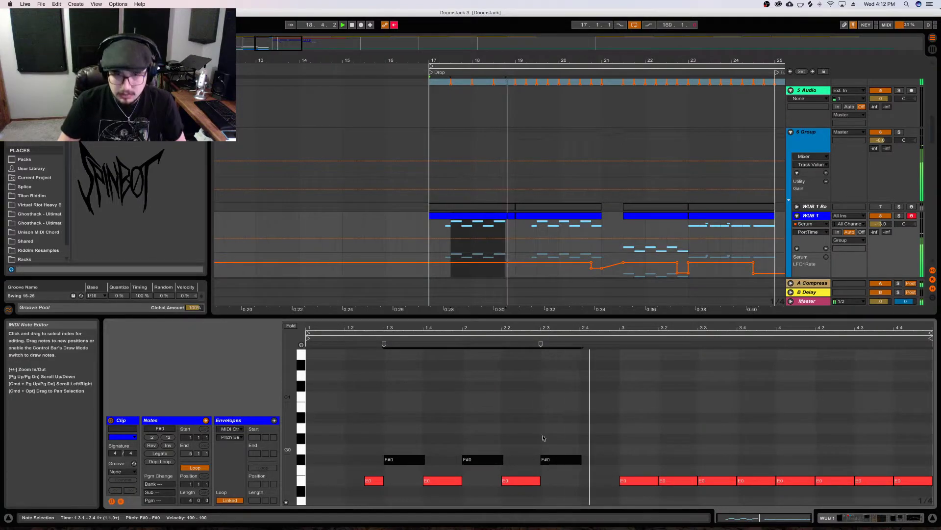
Raise the portamento time in WUB 1's Serum, audition the glides between notes in the drop, and close the plug-in
{"action": "key", "text": "shift+Tab"}
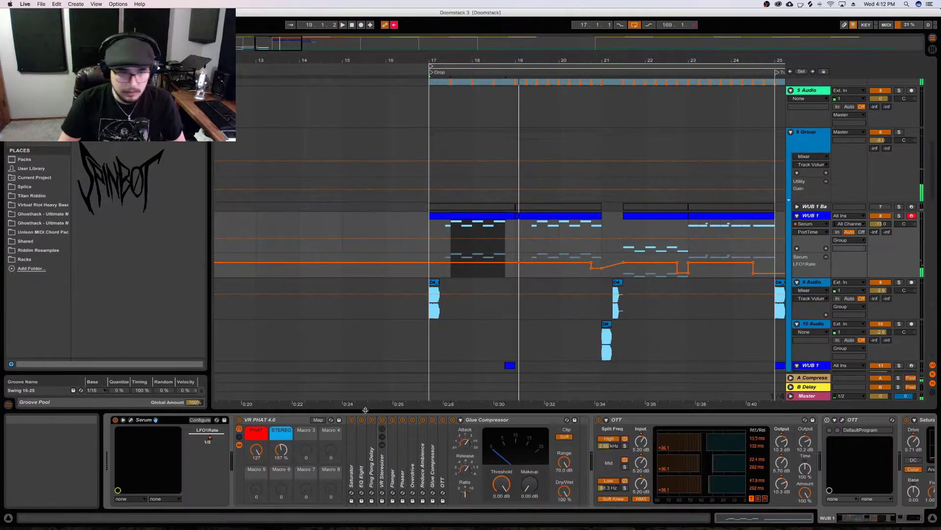
{"action": "left_click", "coordinate": [131, 421]}
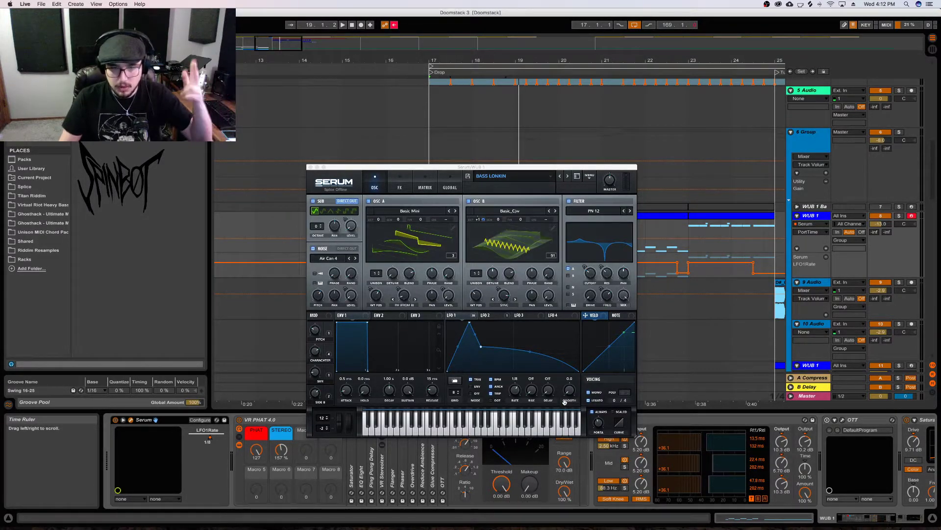
{"action": "left_click", "coordinate": [599, 423]}
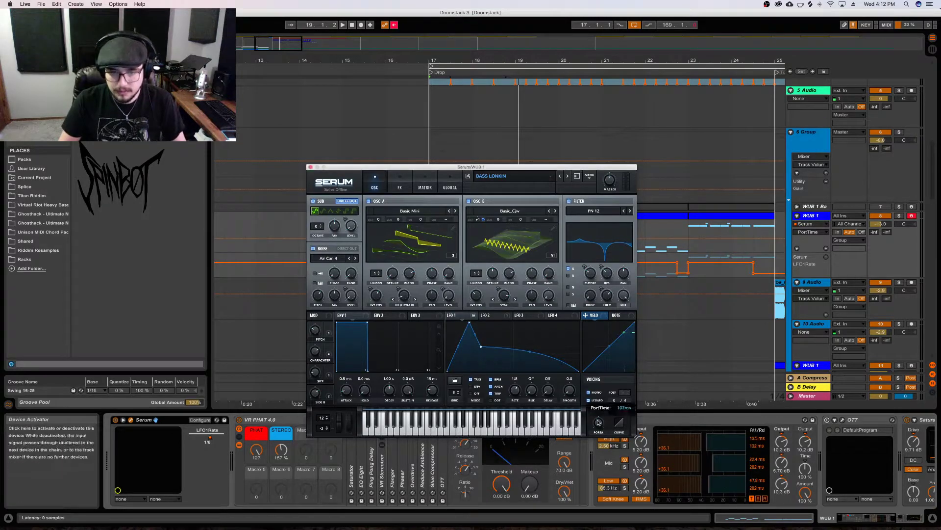
{"action": "left_click_drag", "start_coordinate": [598, 419], "coordinate": [601, 408]}
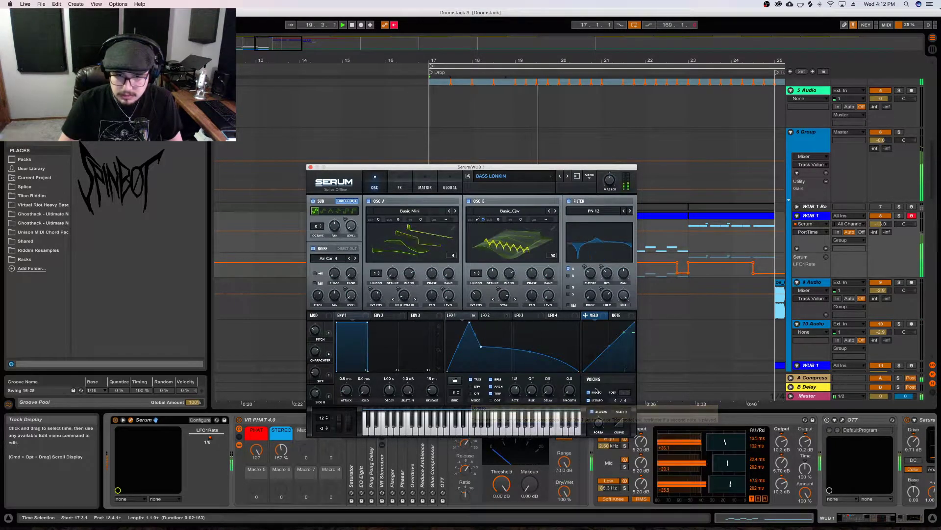
{"action": "key", "text": "space"}
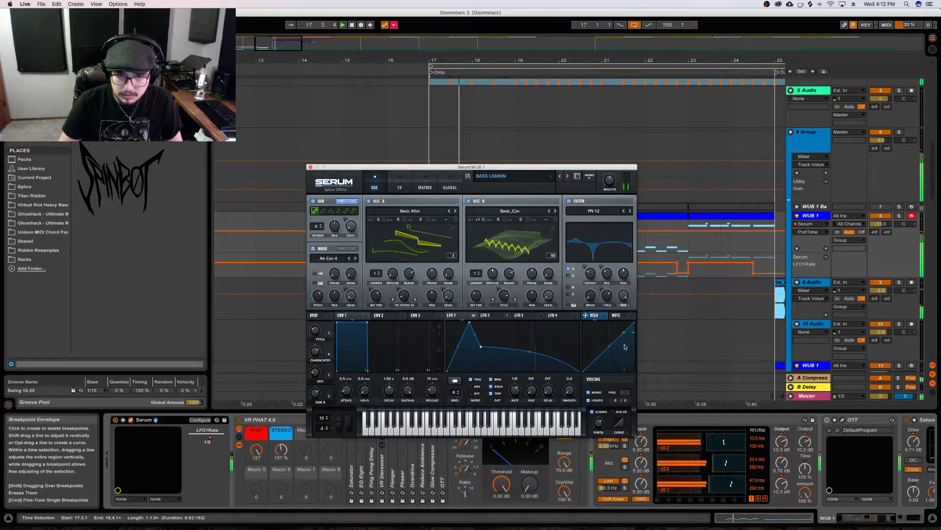
{"action": "mouse_move", "coordinate": [599, 422]}
{"action": "key", "text": "space"}
{"action": "key", "text": "space"}
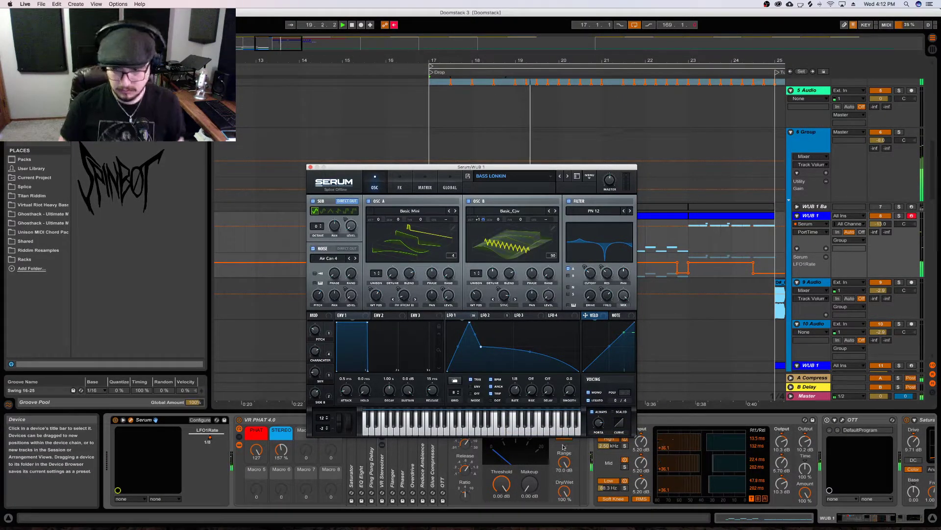
{"action": "key", "text": "space"}
{"action": "key", "text": "space"}
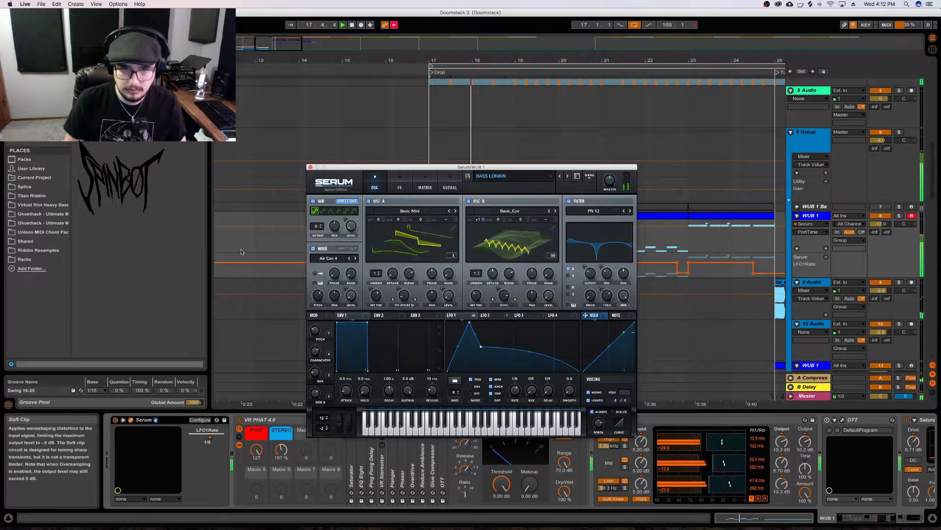
{"action": "left_click", "coordinate": [311, 167]}
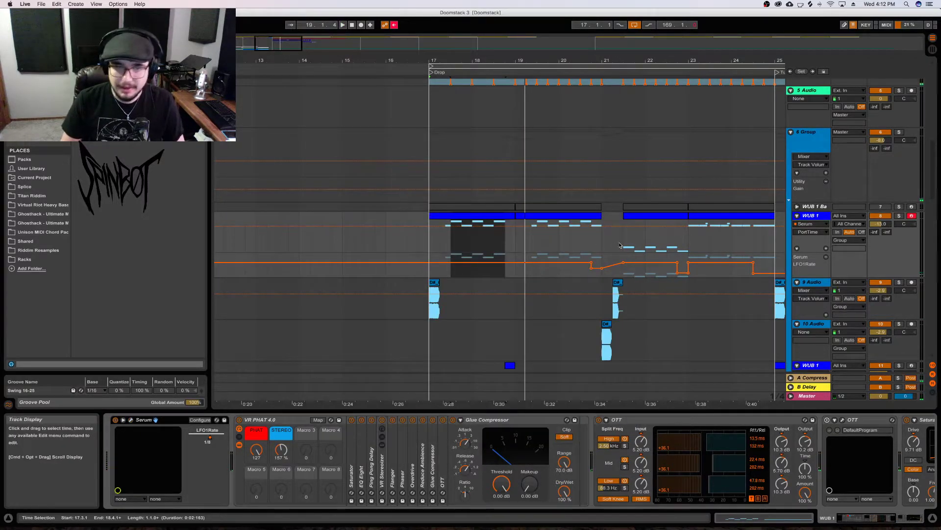
Unfold the WUB 1 Backup track and freeze it
{"action": "left_click", "coordinate": [809, 217]}
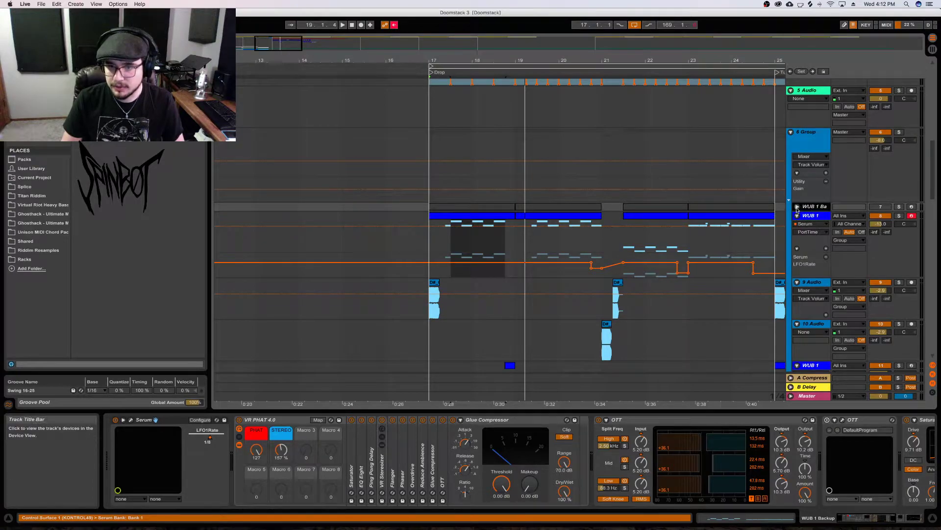
{"action": "left_click", "coordinate": [797, 207]}
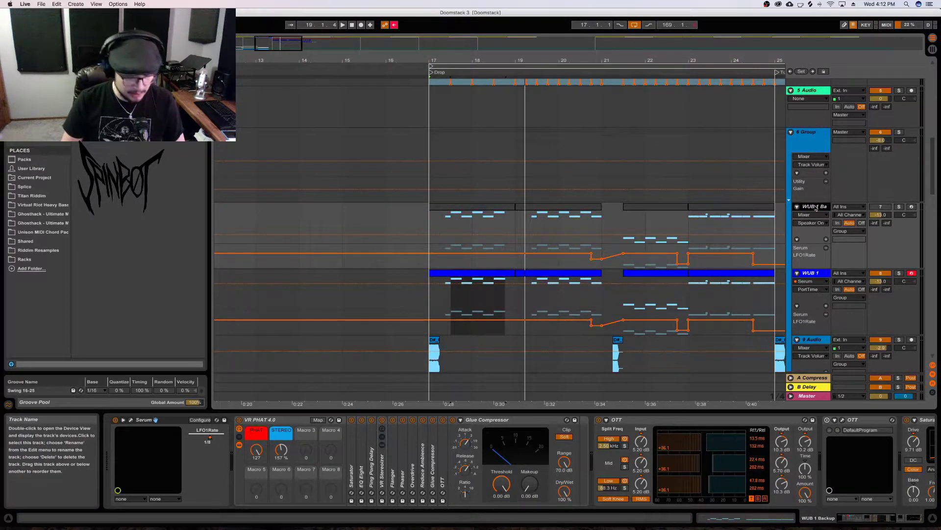
{"action": "right_click", "coordinate": [816, 207]}
{"action": "left_click", "coordinate": [854, 264]}
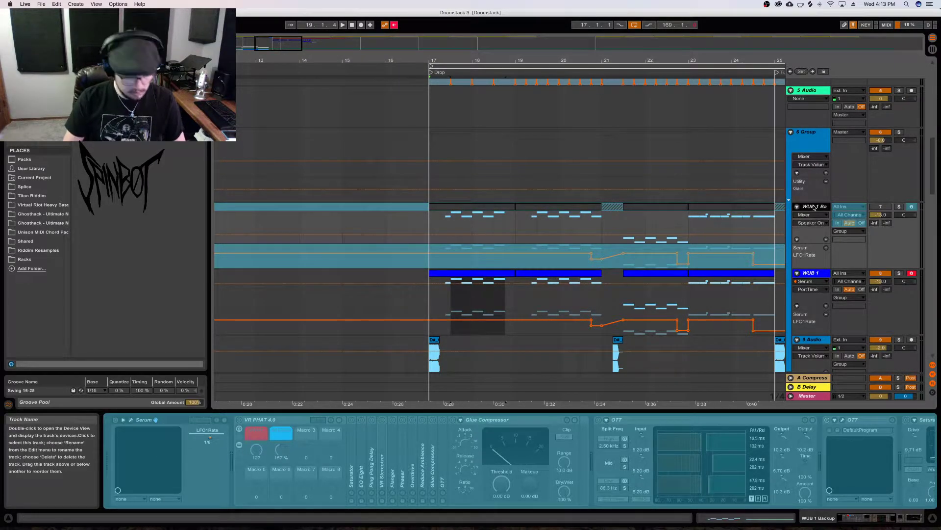
Insert an audio track below WUB 1 Backup and copy the frozen clips onto it as audio, starting at bar 17
{"action": "key", "text": "super+t"}
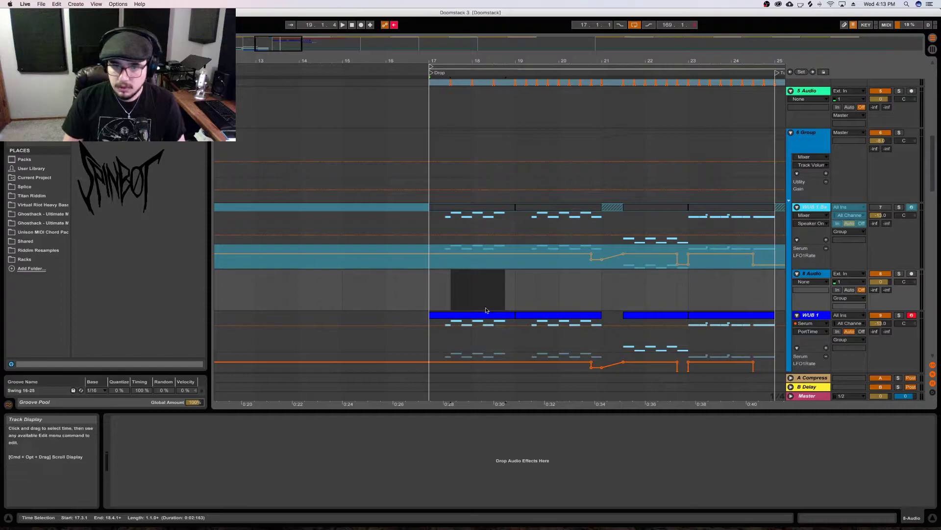
{"action": "left_click", "coordinate": [474, 207]}
{"action": "left_click", "coordinate": [750, 214], "text": "shift"}
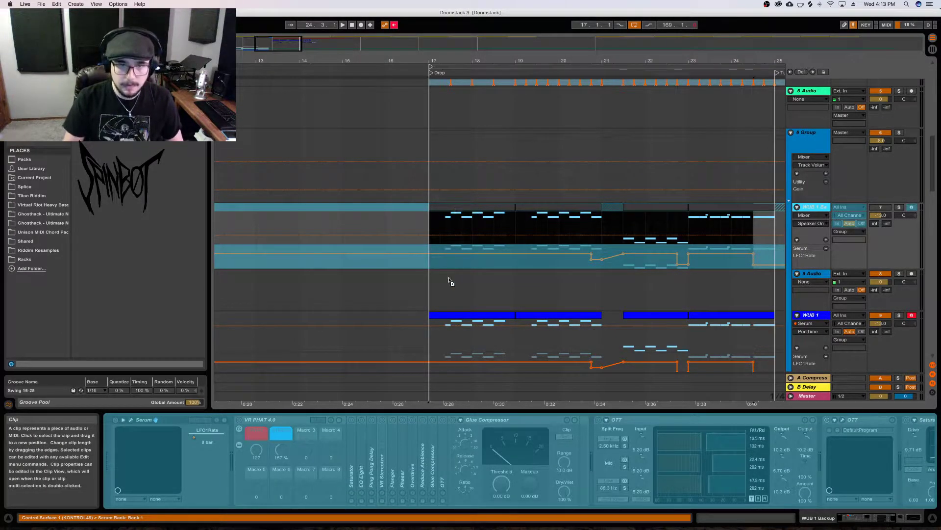
{"action": "left_click_drag", "start_coordinate": [448, 278], "coordinate": [452, 288]}
{"action": "left_click", "coordinate": [714, 274]}
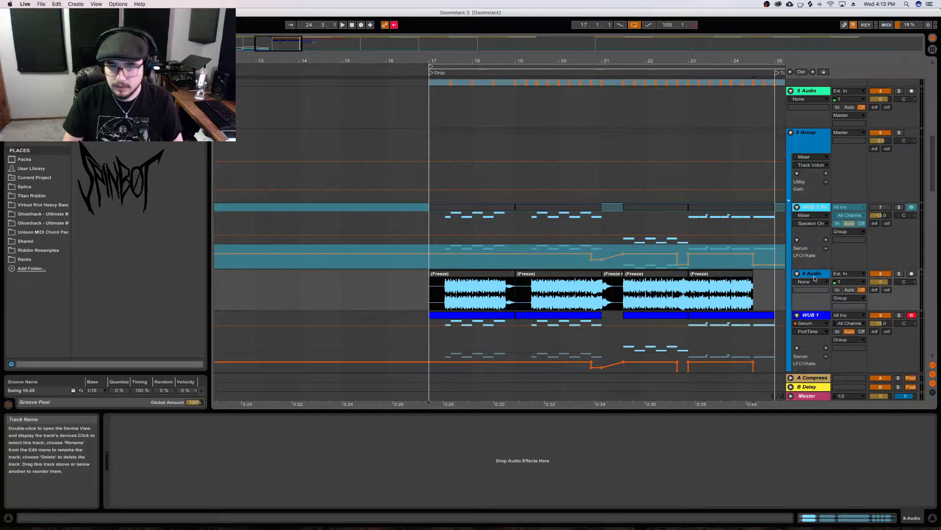
{"action": "left_click", "coordinate": [461, 292]}
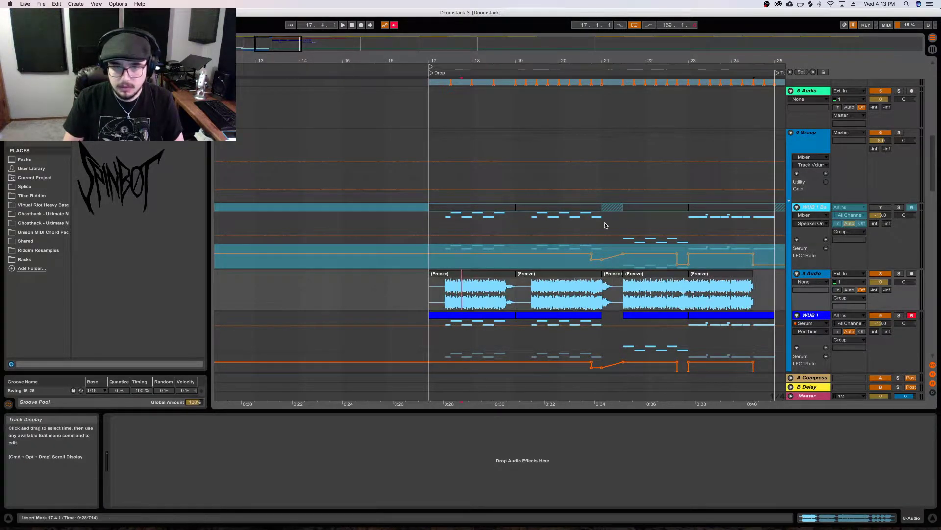
Fold the WUB 1 Backup track, solo the new audio track below it, and lower its volume to about -12.9 dB while listening
{"action": "left_click", "coordinate": [819, 211]}
{"action": "left_click", "coordinate": [797, 207]}
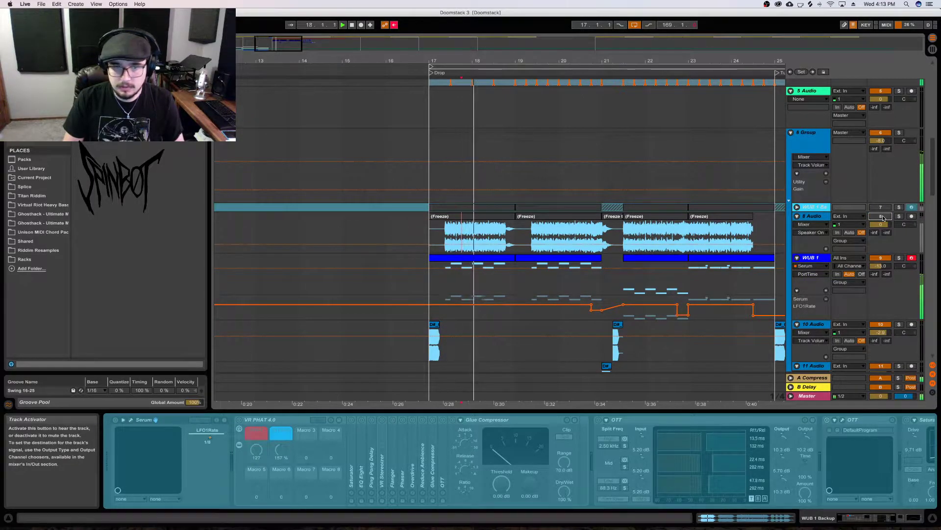
{"action": "left_click", "coordinate": [899, 216]}
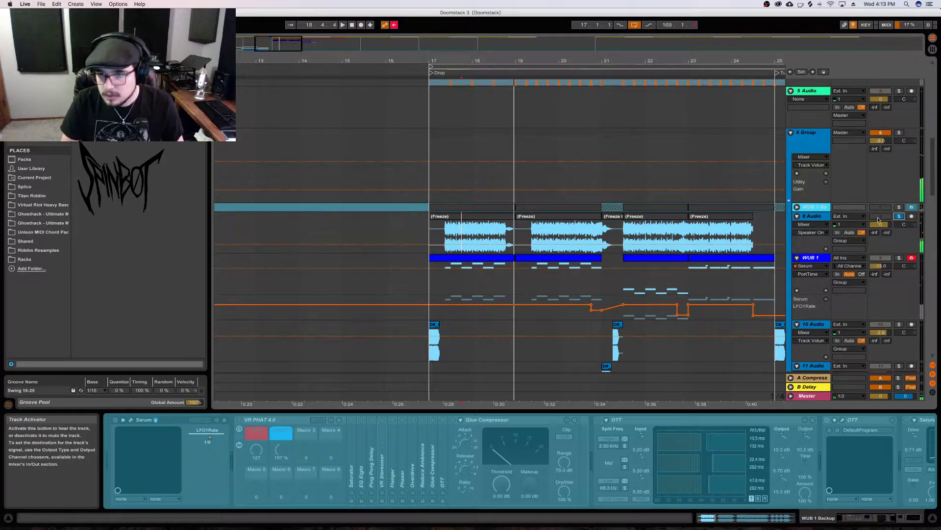
{"action": "left_click", "coordinate": [797, 207]}
{"action": "left_click", "coordinate": [796, 207]}
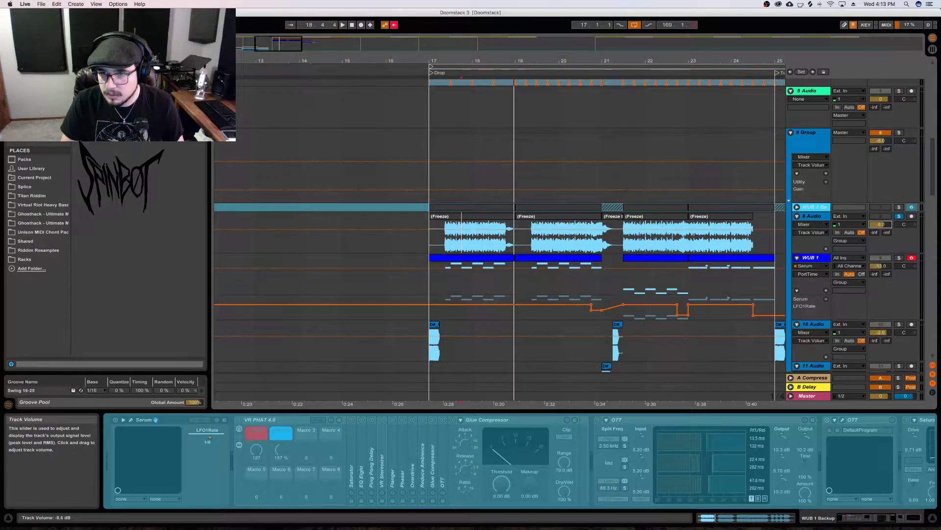
{"action": "key", "text": "space"}
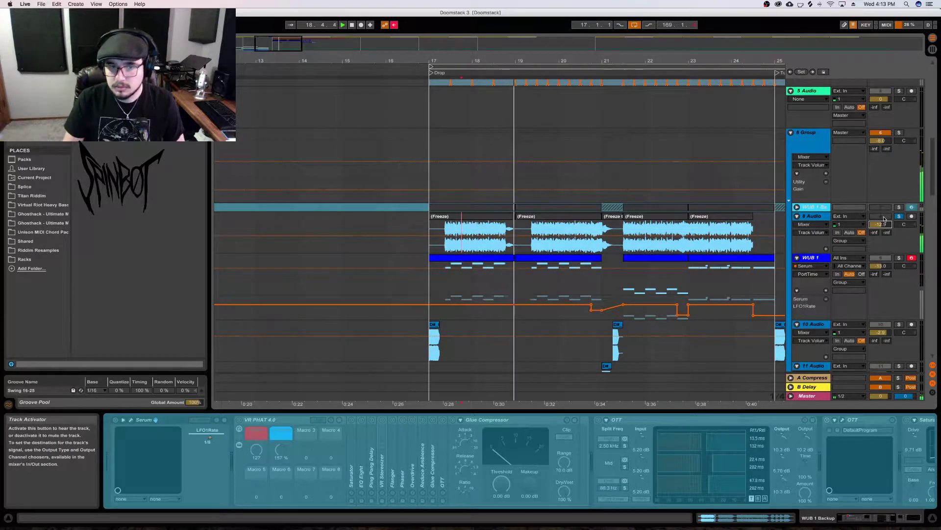
{"action": "left_click", "coordinate": [437, 225]}
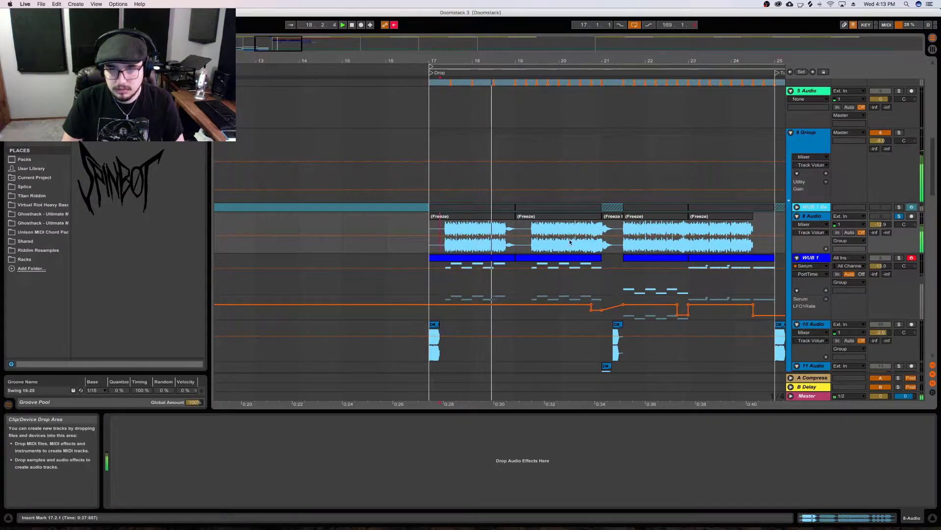
Unsolo the new audio track and audition the start of the drop in the full mix
{"action": "left_click", "coordinate": [899, 216]}
{"action": "key", "text": "space"}
{"action": "key", "text": "space"}
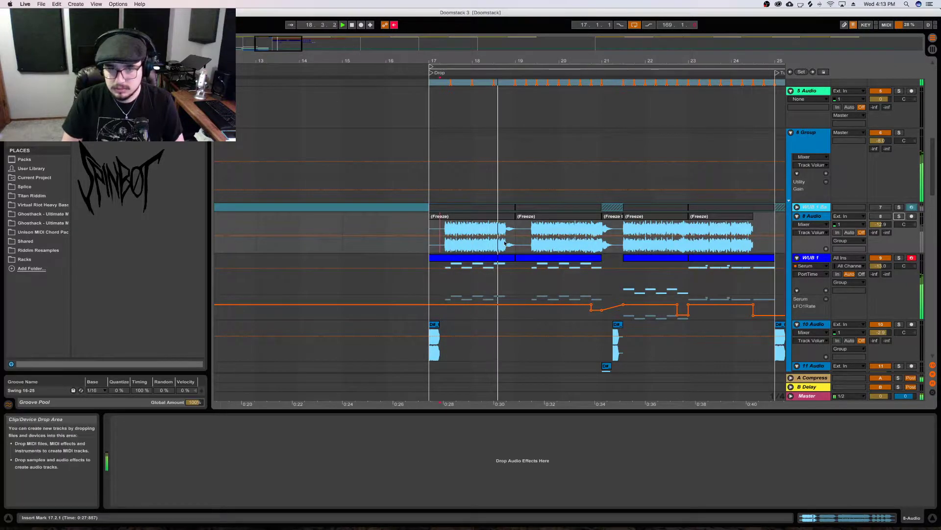
{"action": "left_click", "coordinate": [480, 258]}
{"action": "key", "text": "space"}
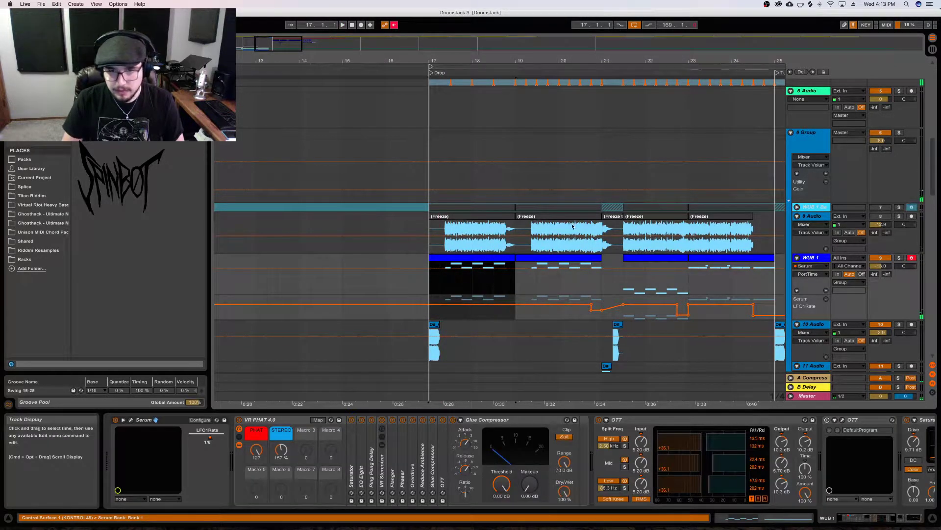
Delete the frozen audio clip at bar 19 and the WUB 1 MIDI clip at bar 17, so the two versions alternate
{"action": "left_click", "coordinate": [557, 221]}
{"action": "key", "text": "Delete"}
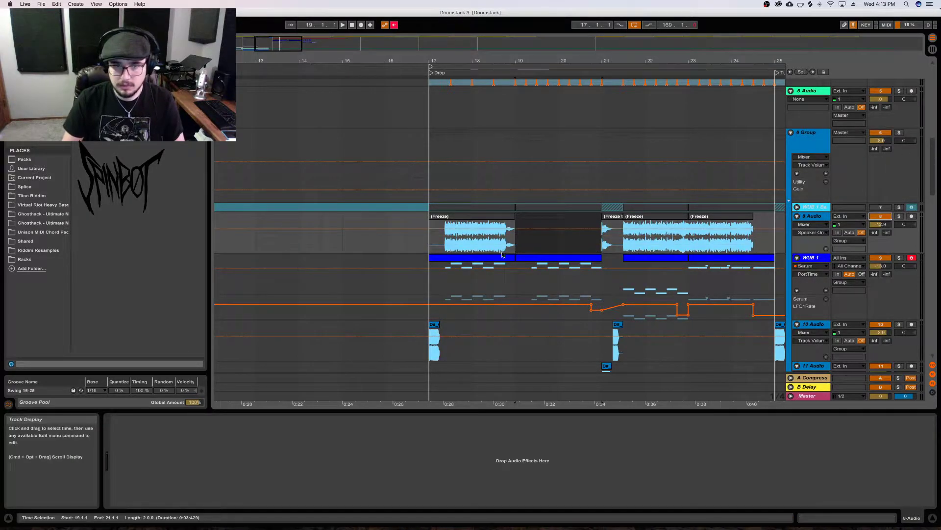
{"action": "left_click", "coordinate": [490, 264]}
{"action": "key", "text": "Delete"}
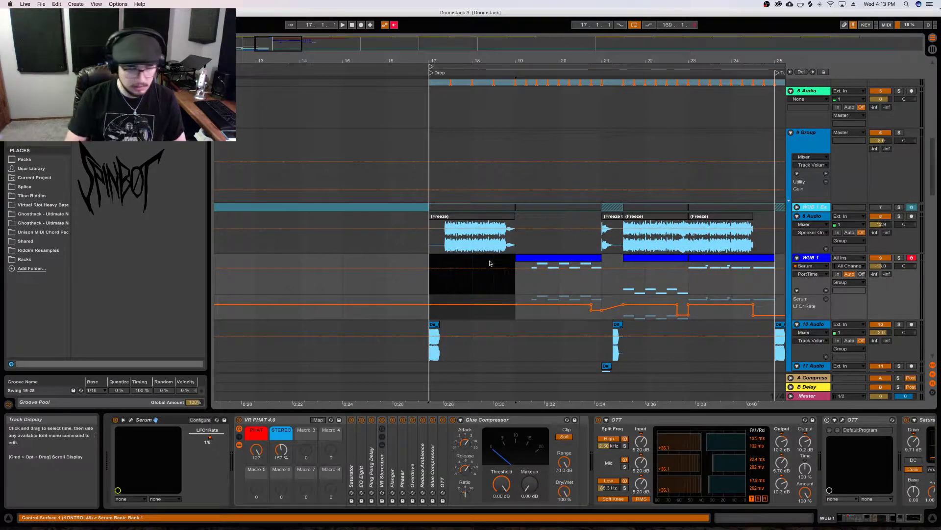
Play the drop from bar 17 and shorten the first frozen audio clip to end at 18.4.1
{"action": "left_click", "coordinate": [440, 218]}
{"action": "key", "text": "space"}
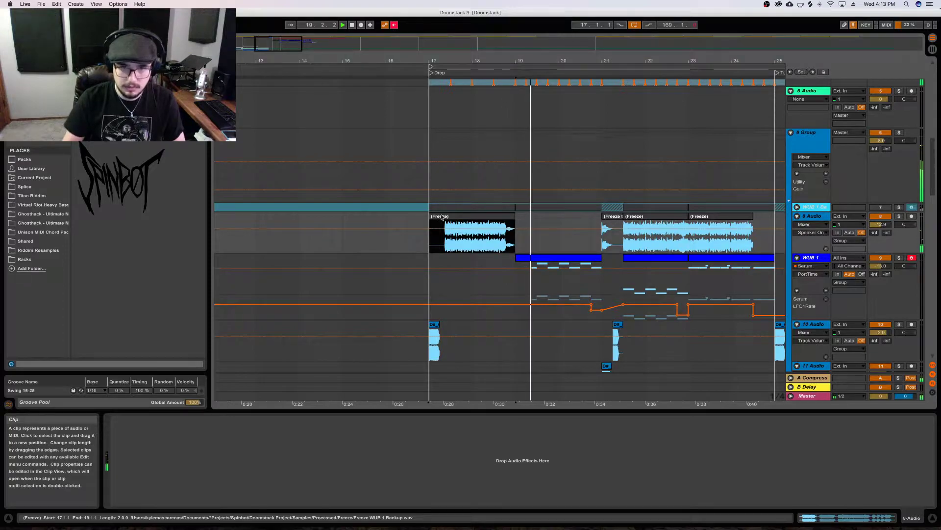
{"action": "key", "text": "space"}
{"action": "left_click_drag", "start_coordinate": [507, 218], "coordinate": [505, 218]}
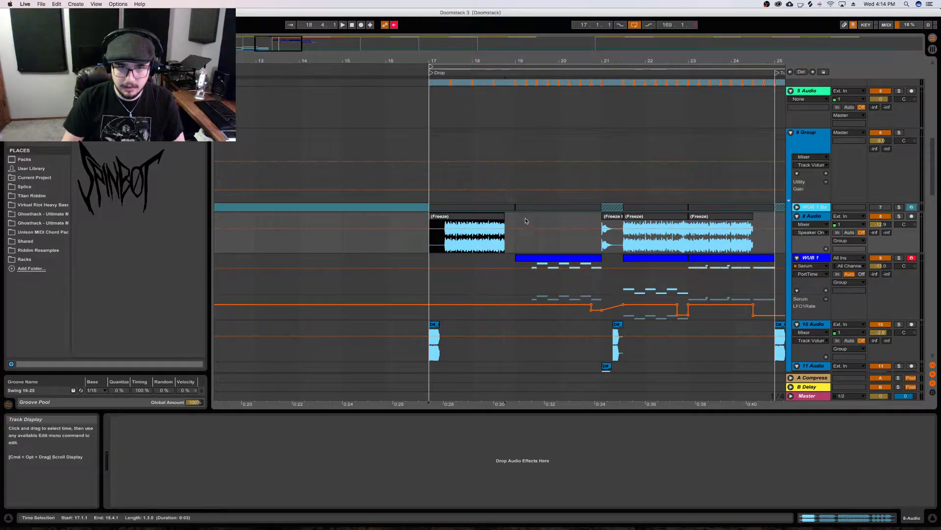
{"action": "left_click", "coordinate": [526, 228]}
{"action": "mouse_move", "coordinate": [504, 61]}
{"action": "left_mouse_down"}
{"action": "mouse_move", "coordinate": [505, 108]}
{"action": "mouse_move", "coordinate": [505, 55]}
{"action": "left_mouse_up"}
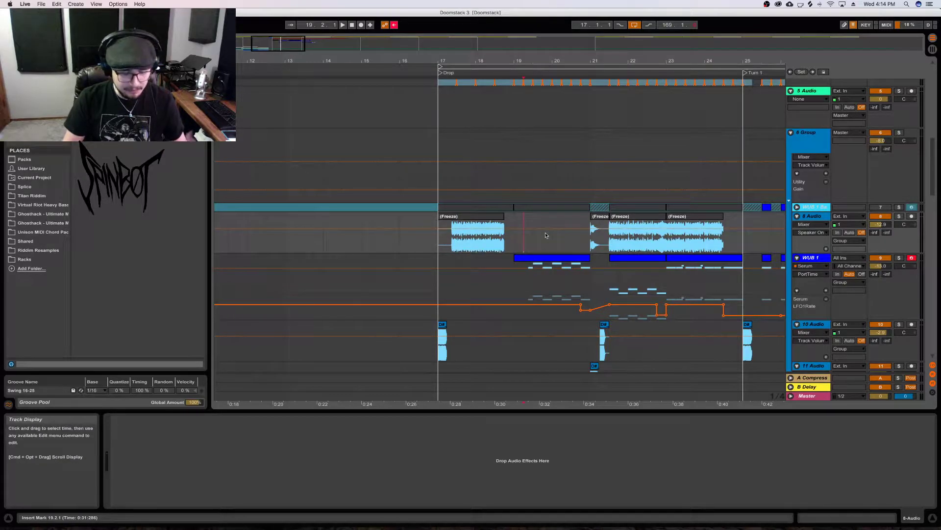
Play from bar 17 to compare the frozen backup audio with the reworked WUB 1 bass at bar 19
{"action": "left_click", "coordinate": [814, 207]}
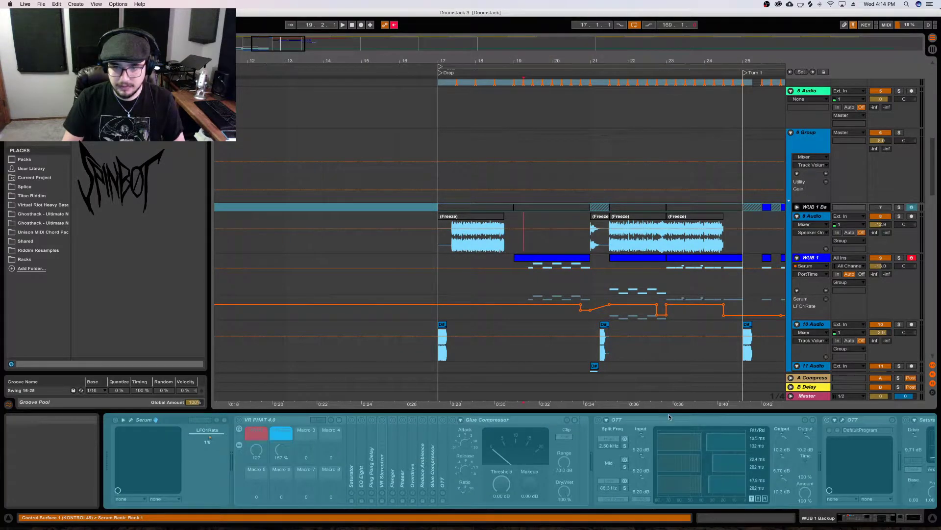
{"action": "left_click", "coordinate": [323, 235]}
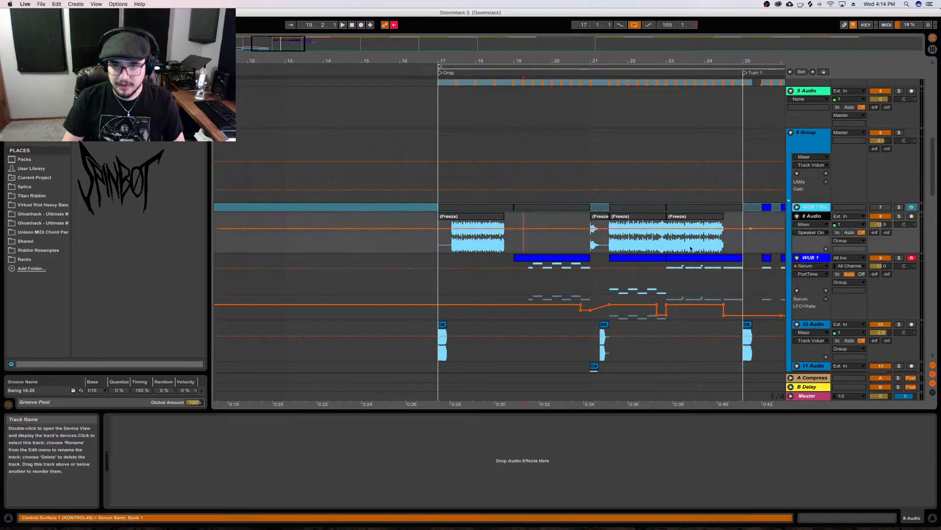
{"action": "left_click", "coordinate": [458, 218]}
{"action": "key", "text": "space"}
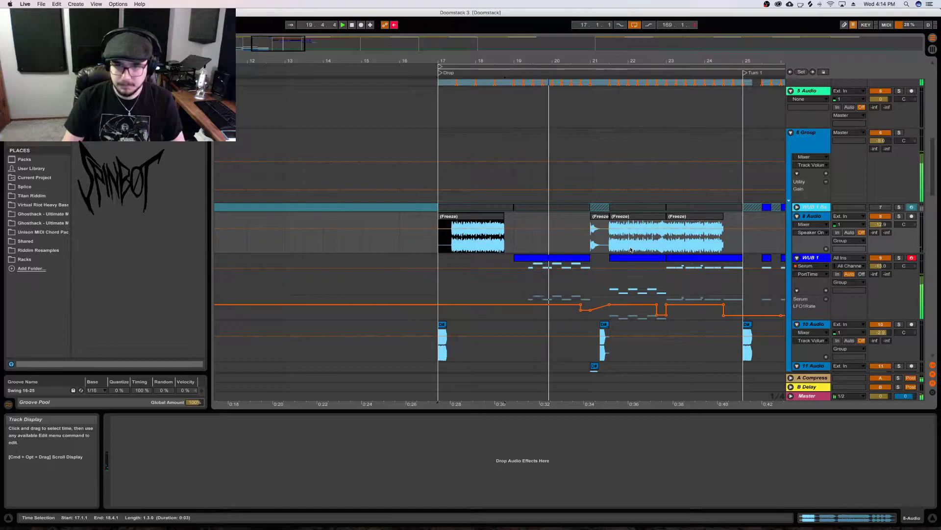
Open Serum on the WUB 1 track, move its window clear of the arrangement, and audition the drop
{"action": "left_click", "coordinate": [472, 283]}
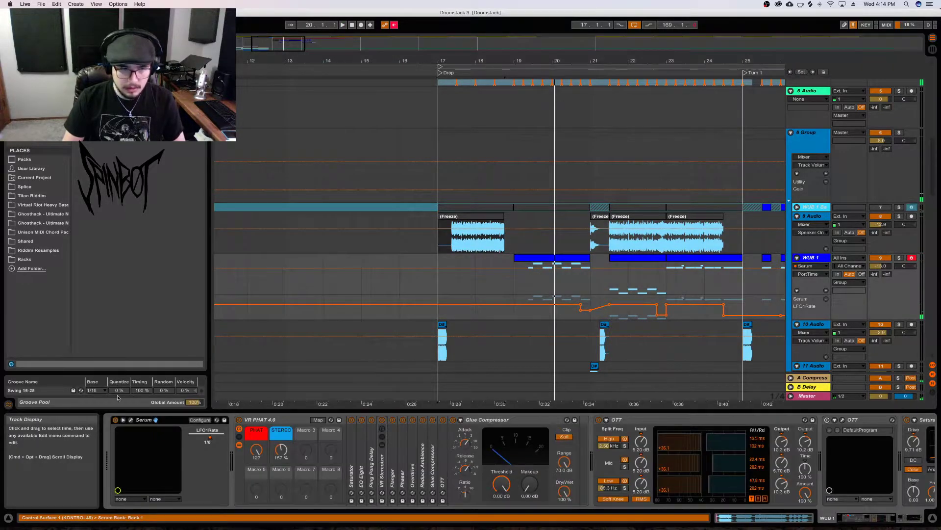
{"action": "left_click", "coordinate": [130, 420]}
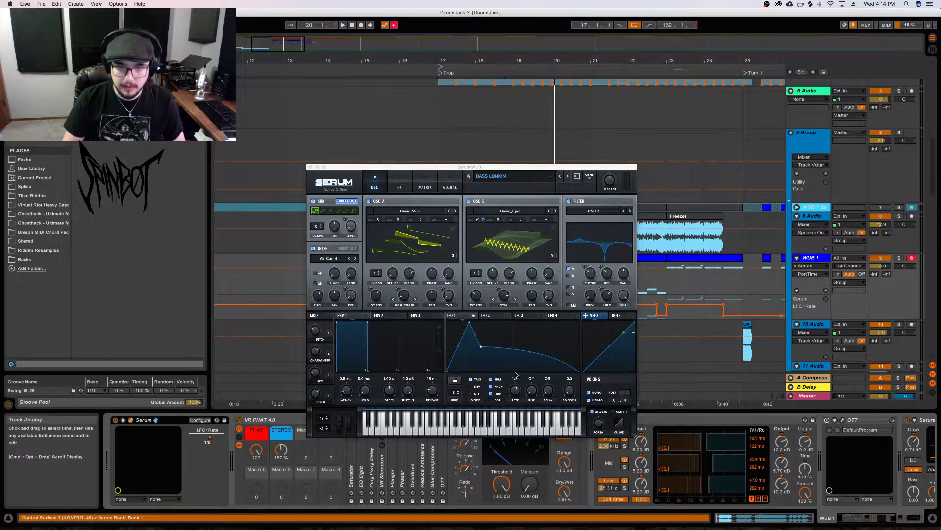
{"action": "key", "text": "space"}
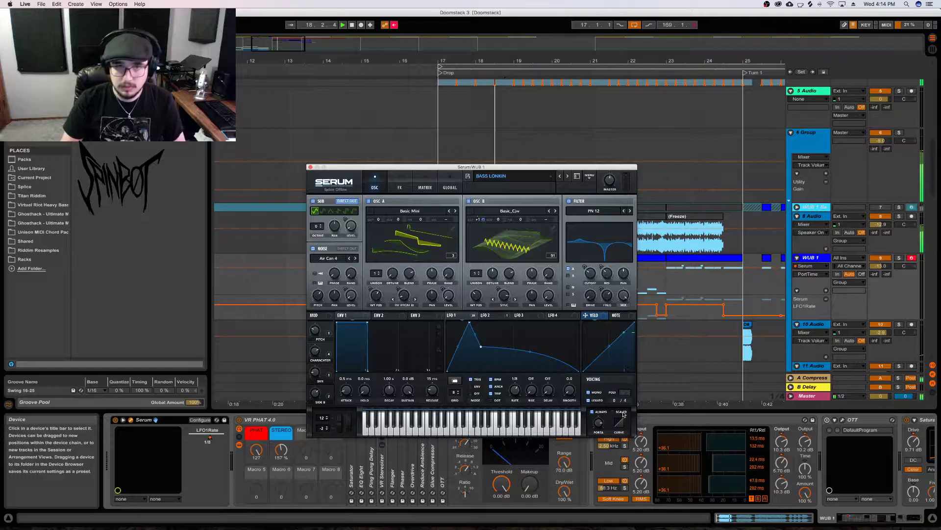
{"action": "left_click_drag", "start_coordinate": [511, 167], "coordinate": [401, 96]}
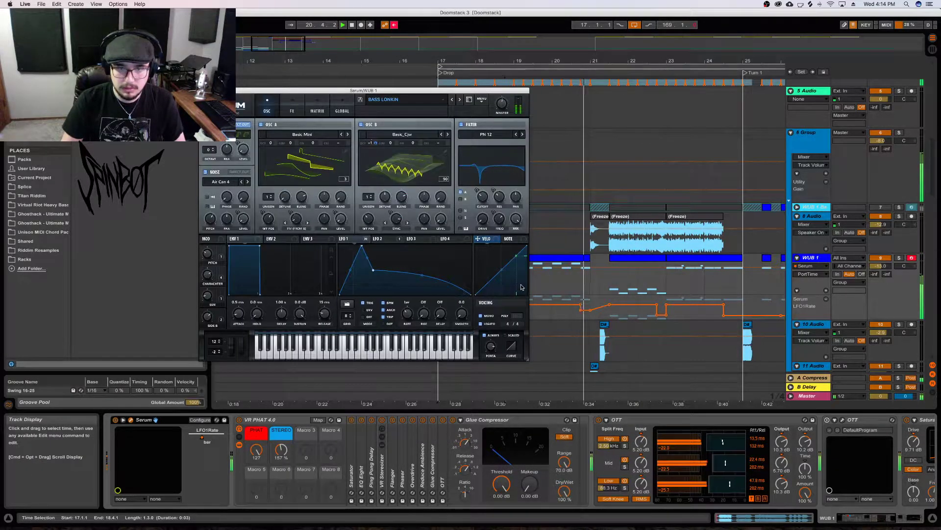
{"action": "key", "text": "space"}
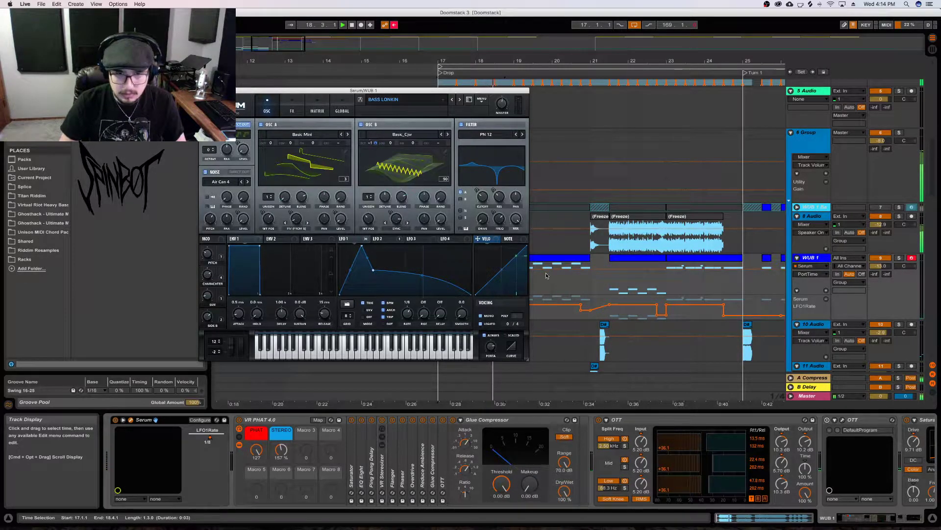
Open WUB 1's bar 19 clip, lengthen its three F#0 notes slightly past the grid, and play it back
{"action": "left_click", "coordinate": [563, 259]}
{"action": "double_click", "coordinate": [564, 259]}
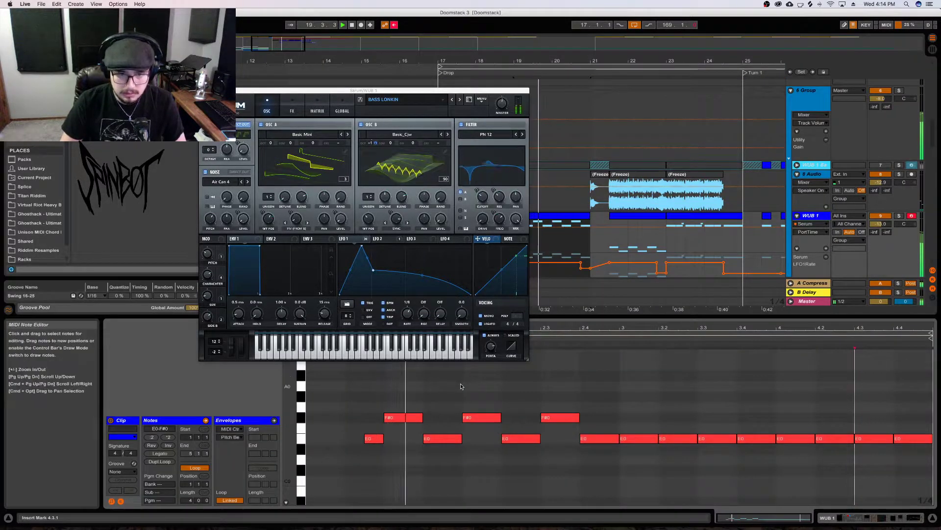
{"action": "left_click", "coordinate": [421, 414]}
{"action": "key", "text": "space"}
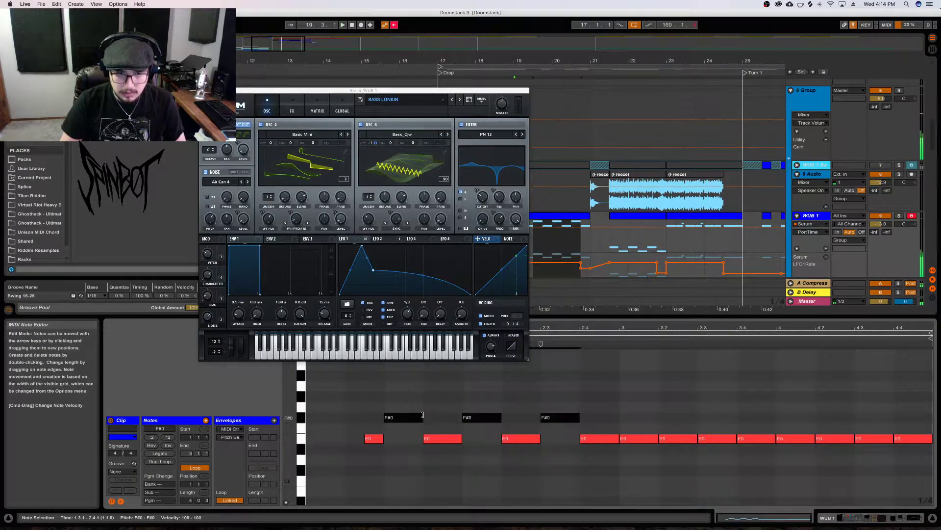
{"action": "key", "text": "space"}
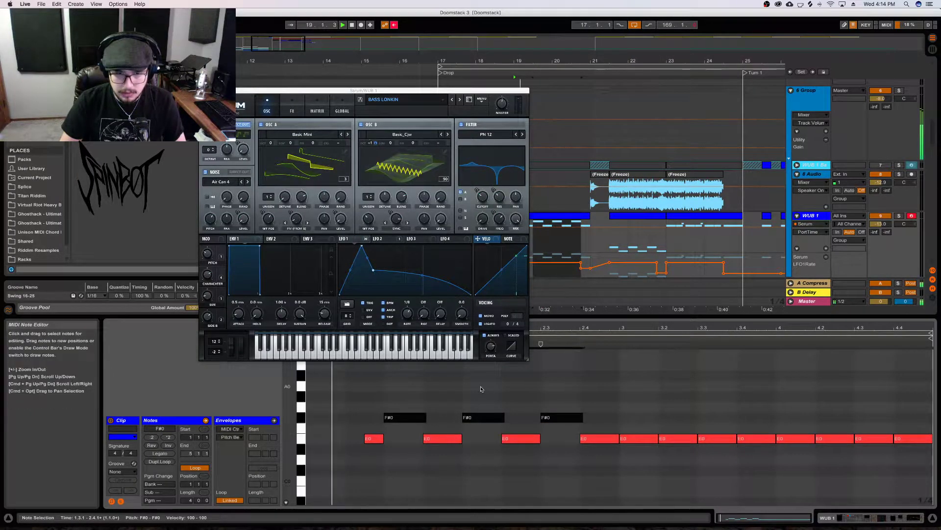
{"action": "left_click", "coordinate": [464, 392]}
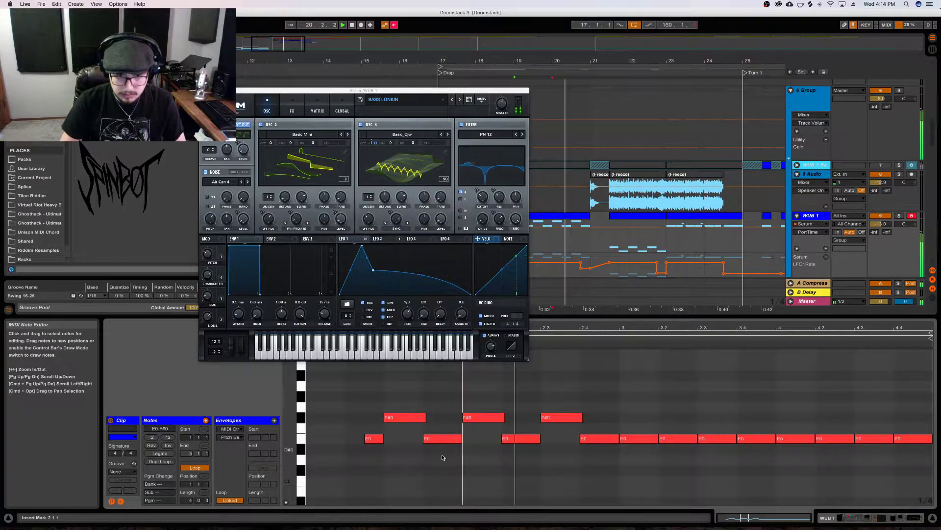
Extend the starts of the second and third E0 notes earlier beneath the F#0 notes, and end the last F#0 note at 2.4.1
{"action": "left_click_drag", "start_coordinate": [542, 446], "coordinate": [409, 437]}
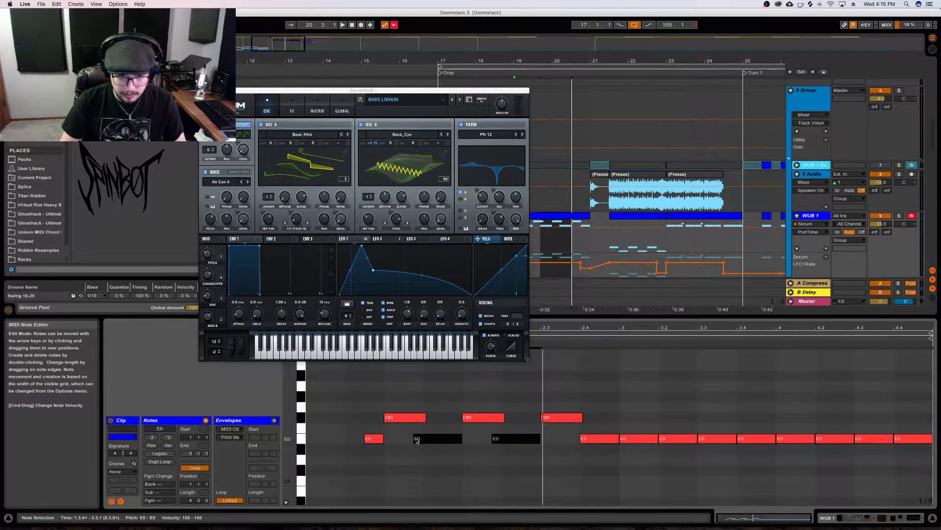
{"action": "left_click_drag", "start_coordinate": [399, 439], "coordinate": [397, 438]}
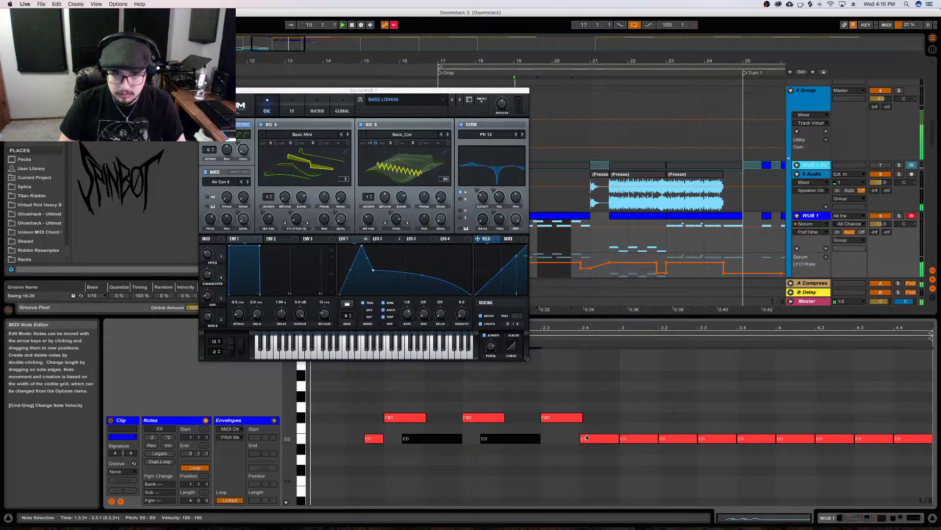
{"action": "left_click_drag", "start_coordinate": [581, 417], "coordinate": [573, 419]}
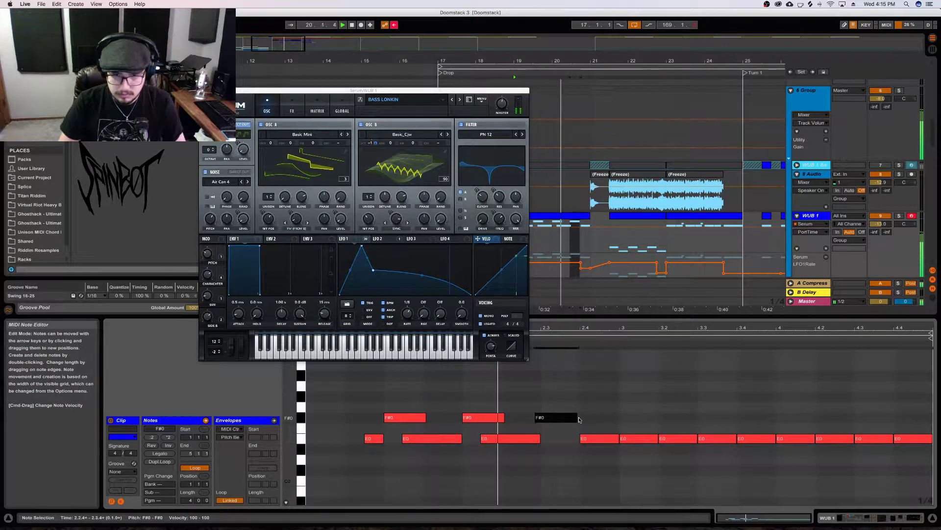
{"action": "key", "text": "super+z"}
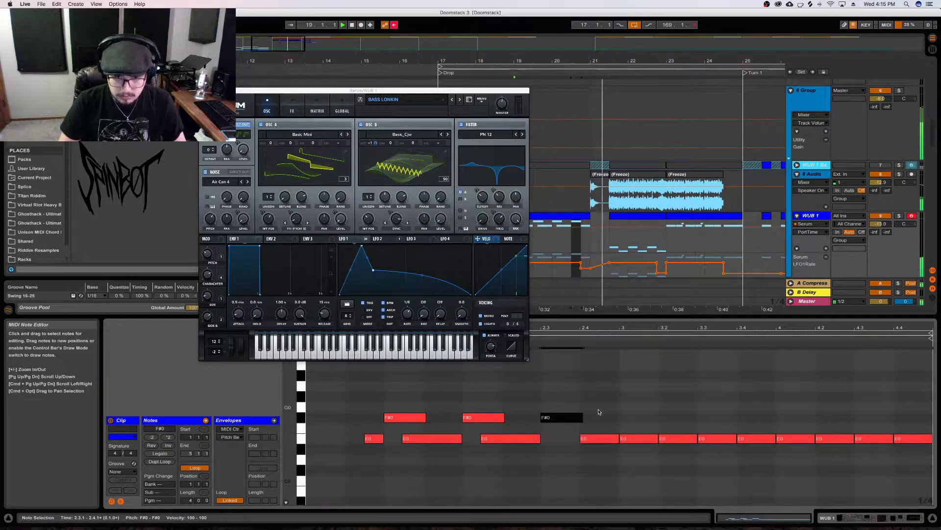
{"action": "left_click", "coordinate": [596, 417]}
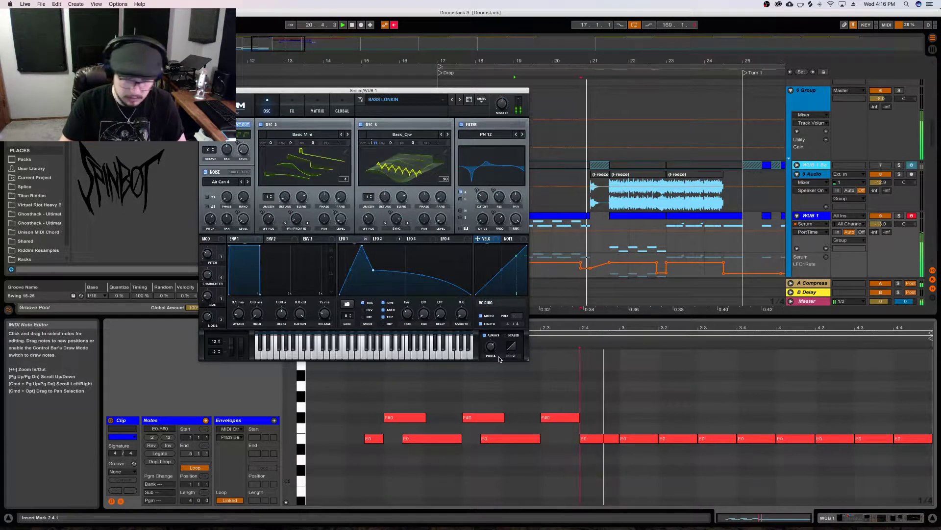
Freeze the WUB 1 track
{"action": "left_click", "coordinate": [817, 223]}
{"action": "left_click", "coordinate": [816, 223]}
{"action": "right_click", "coordinate": [817, 219]}
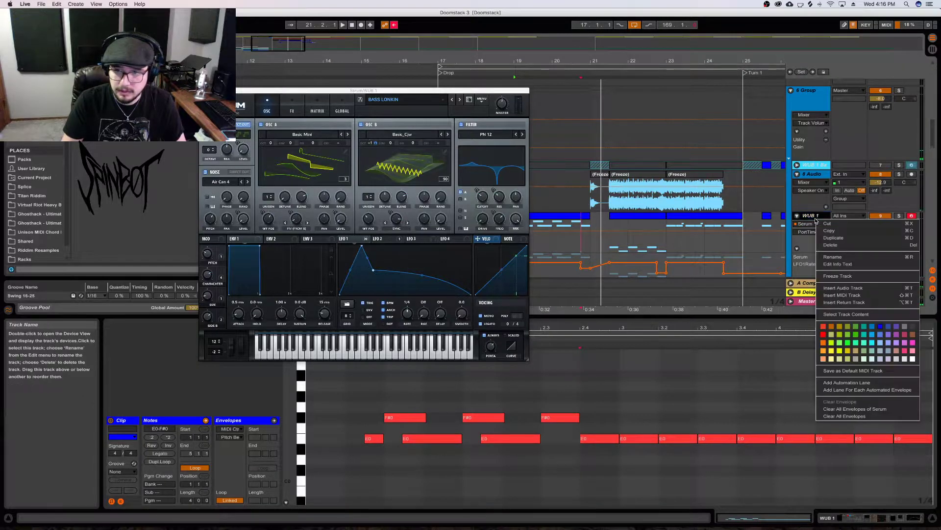
{"action": "left_click", "coordinate": [847, 276]}
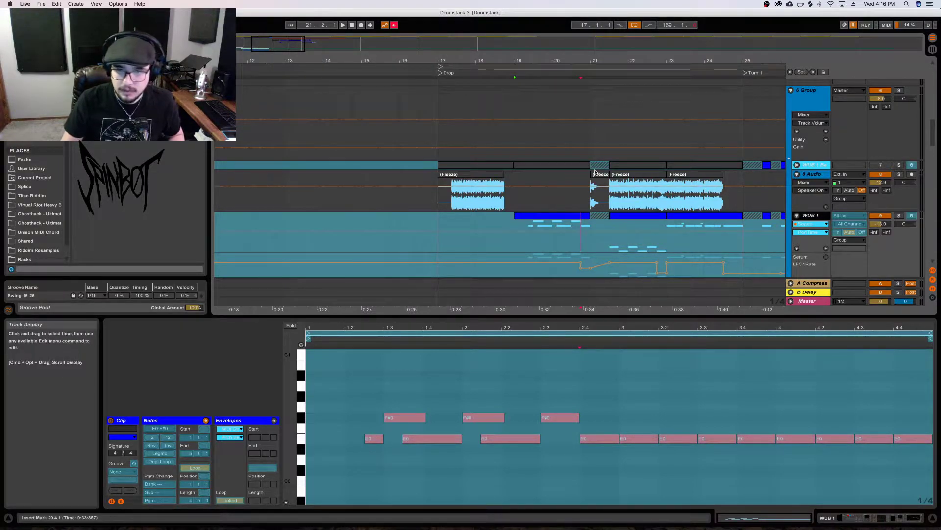
Copy WUB 1's frozen bar 19 clip onto the audio track at bar 19 and delete the freeze tail clip at bar 21
{"action": "left_click", "coordinate": [563, 218]}
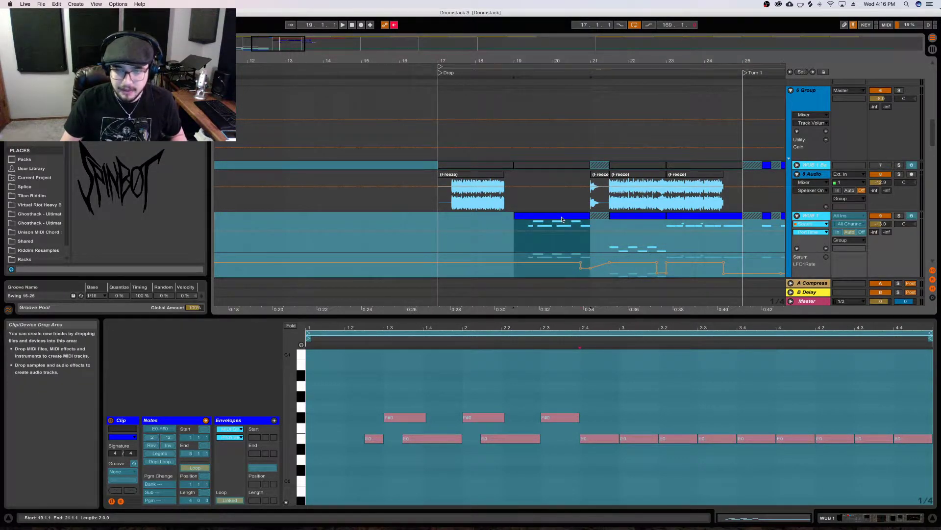
{"action": "left_click_drag", "start_coordinate": [562, 219], "coordinate": [560, 178]}
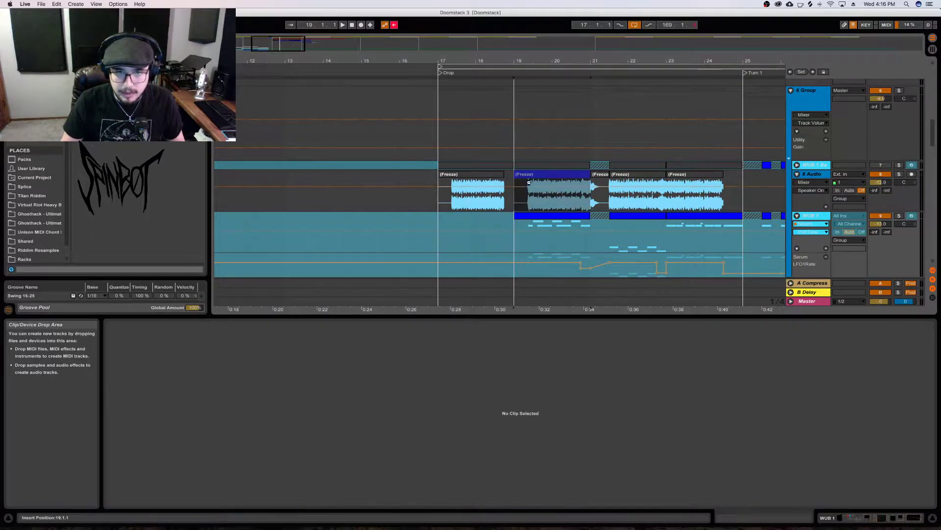
{"action": "left_click", "coordinate": [593, 183]}
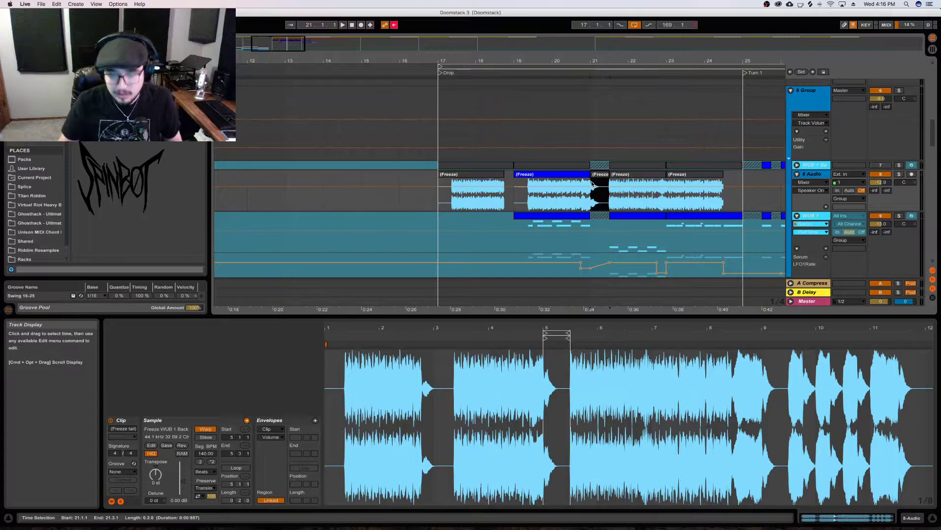
{"action": "key", "text": "Delete"}
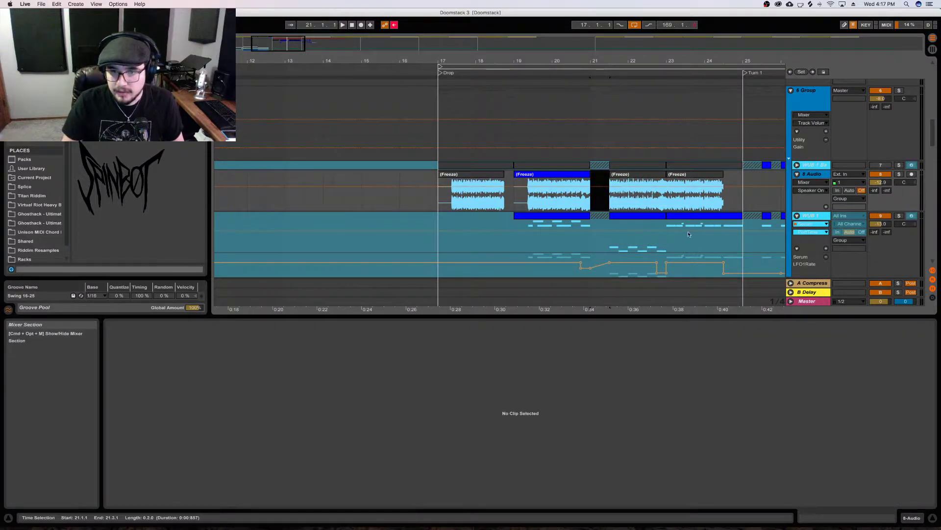
Deactivate the WUB 1 track and play the audio track from its frozen clip at bar 19
{"action": "left_click", "coordinate": [547, 214]}
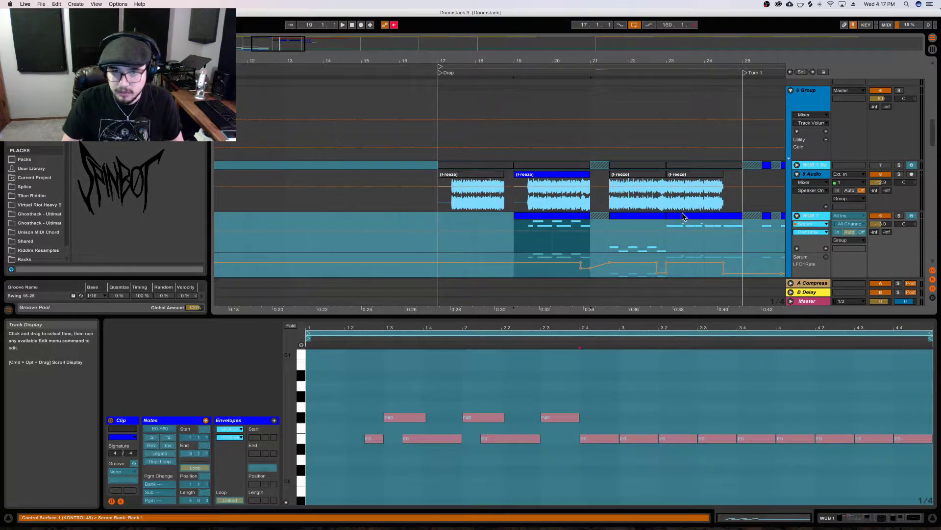
{"action": "left_click", "coordinate": [888, 217]}
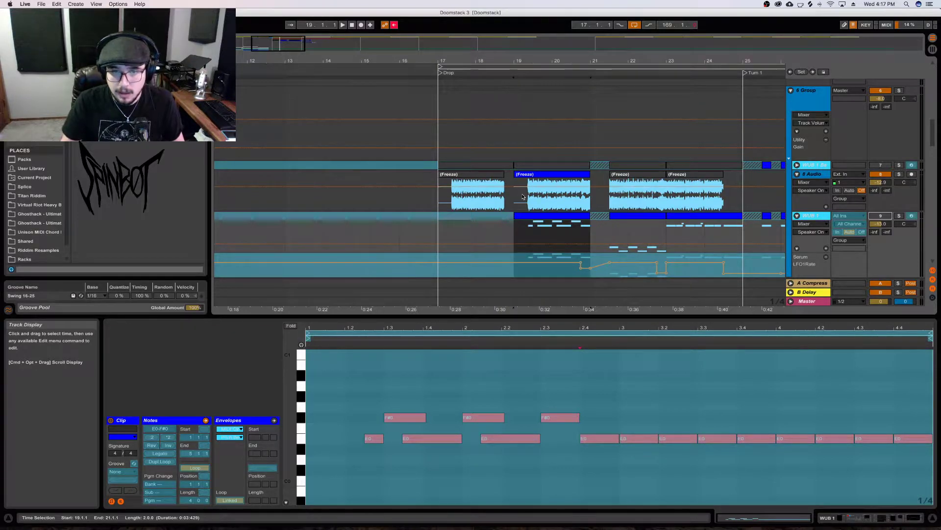
{"action": "left_click", "coordinate": [532, 178]}
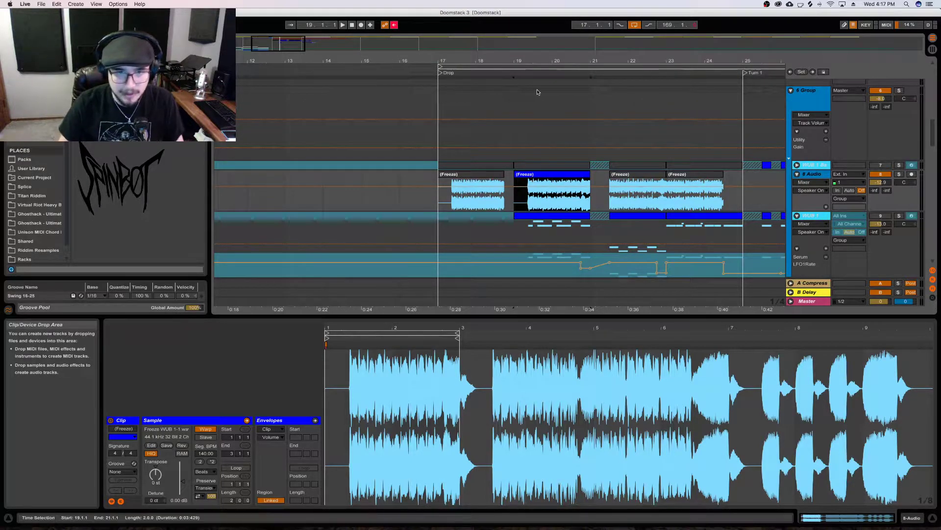
{"action": "key", "text": "space"}
{"action": "key", "text": "b"}
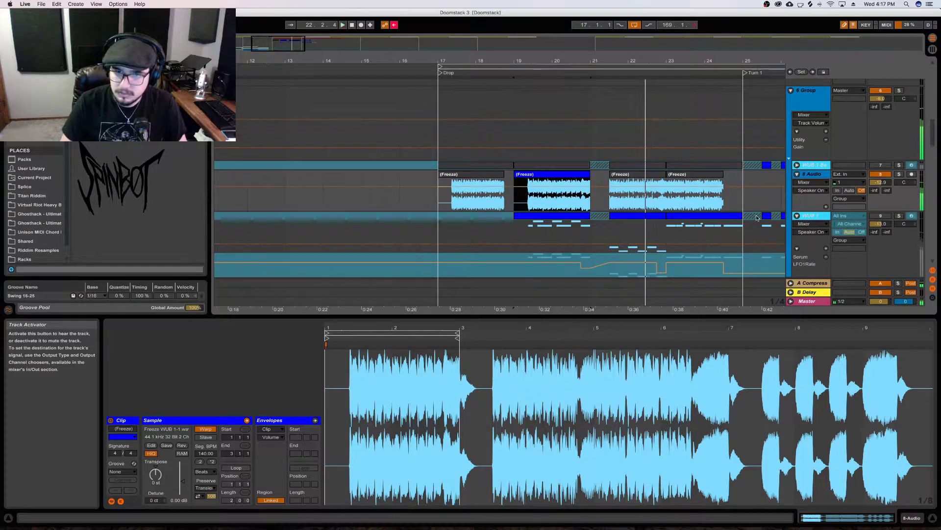
{"action": "key", "text": "b"}
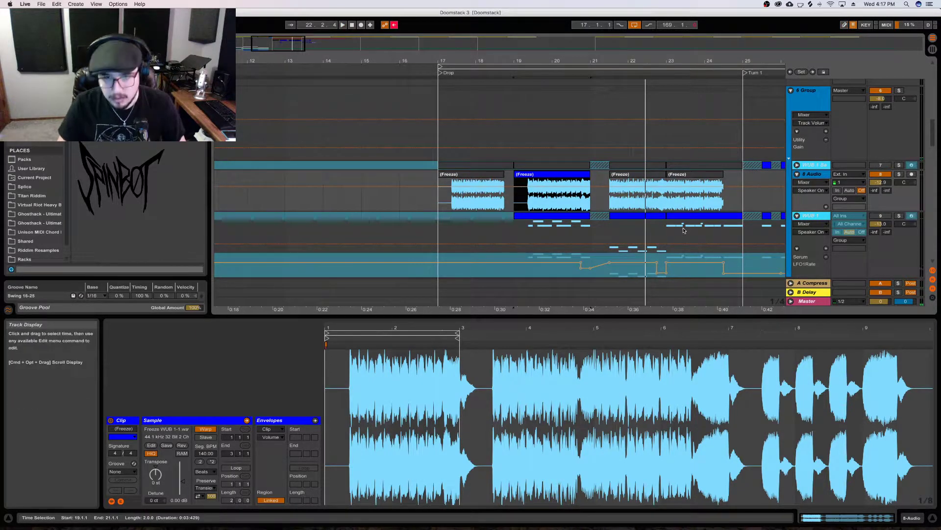
{"action": "left_click", "coordinate": [643, 216]}
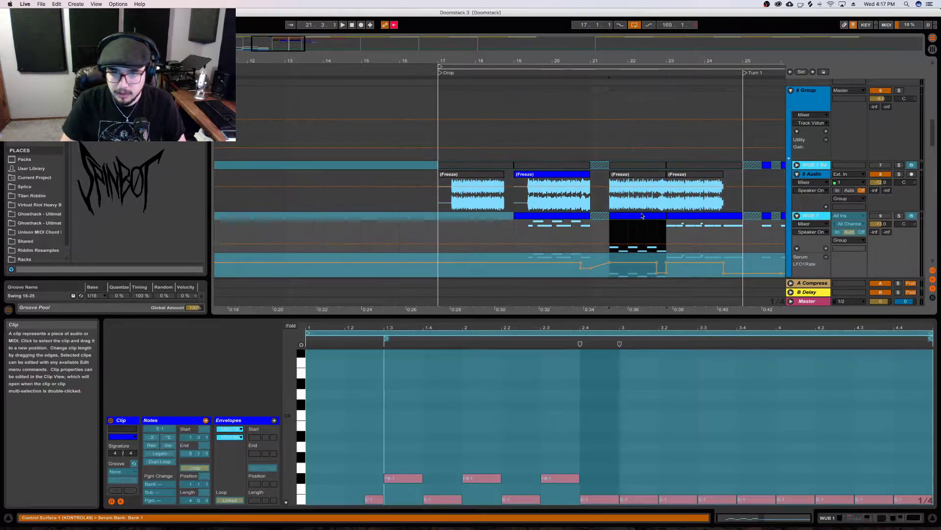
{"action": "right_click", "coordinate": [810, 215]}
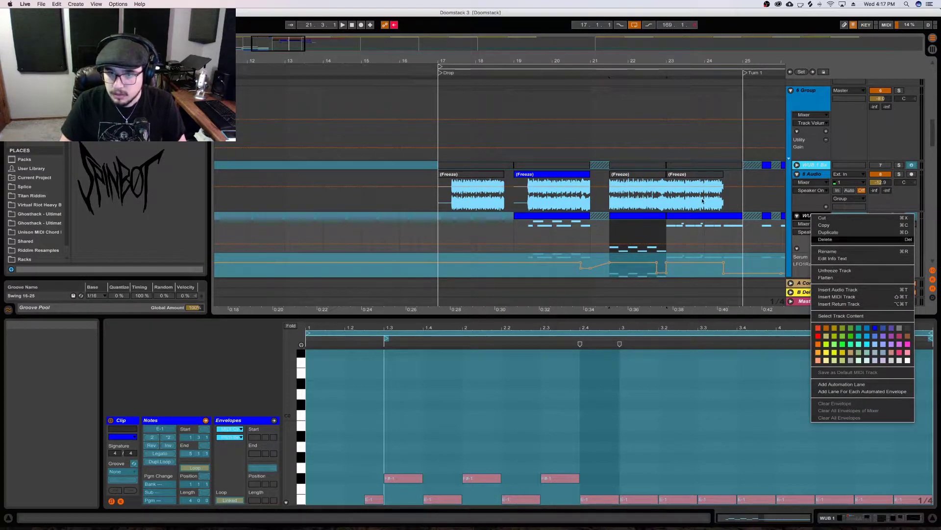
{"action": "left_click", "coordinate": [654, 176]}
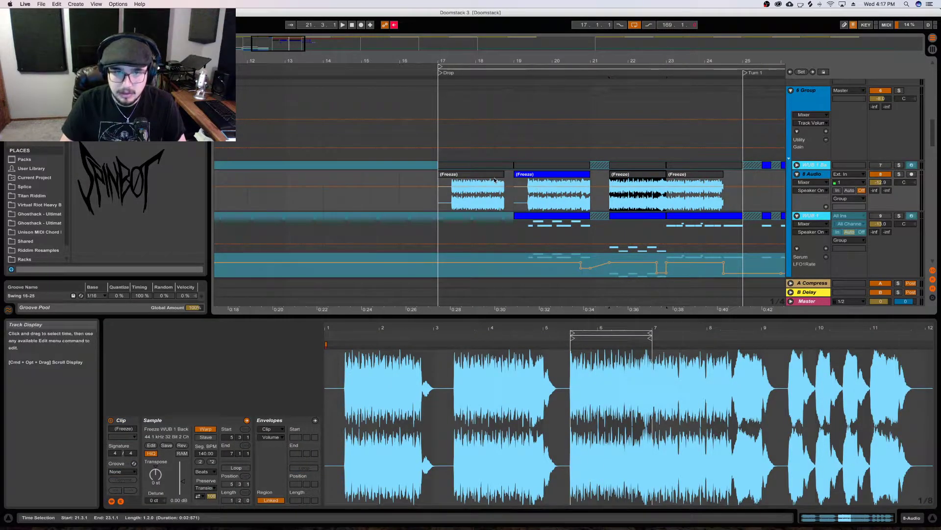
Try to copy the audio track's bar 17 frozen clip toward bar 21, and undo the placement
{"action": "left_click", "coordinate": [484, 178]}
{"action": "left_click", "coordinate": [485, 177]}
{"action": "left_click_drag", "start_coordinate": [484, 178], "coordinate": [640, 178]}
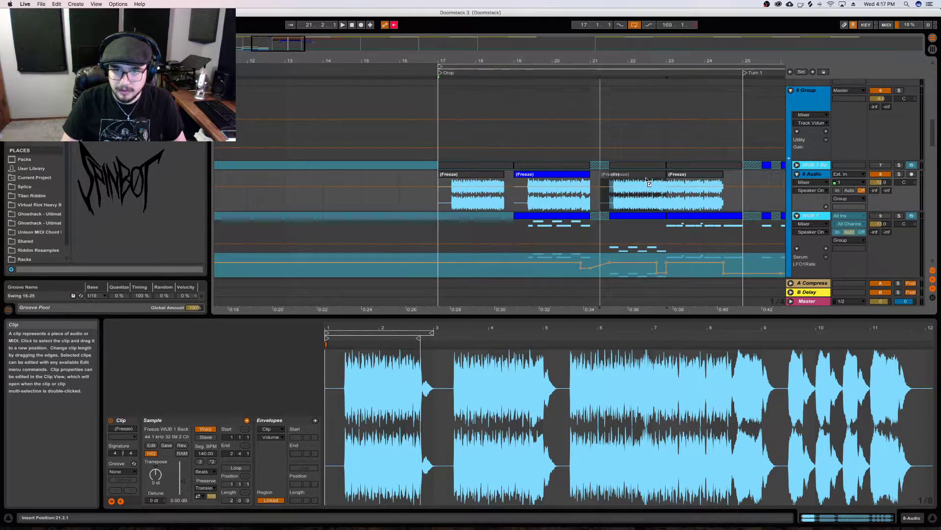
{"action": "key", "text": "super+c"}
{"action": "key", "text": "super+z"}
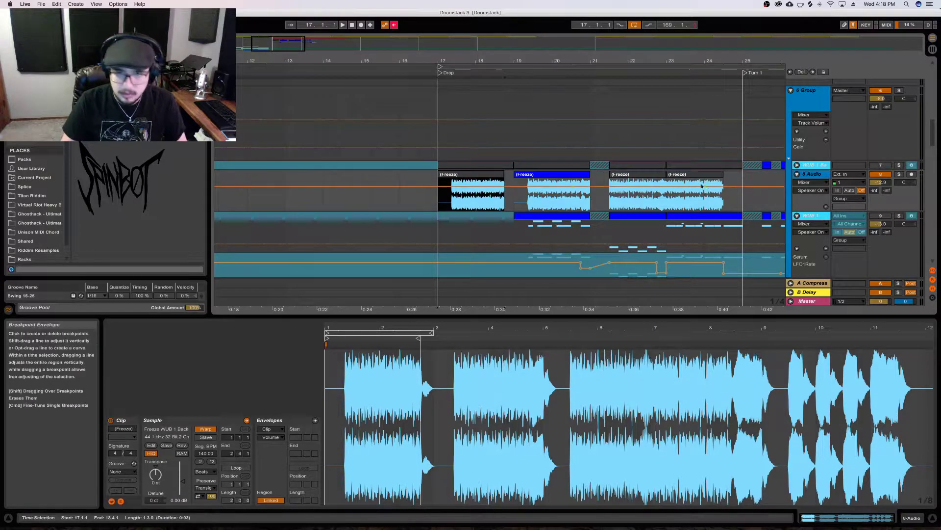
Play the section from 21.2.1, and trim the start of the frozen clip at 21.3.1 to 22.4.1
{"action": "left_click", "coordinate": [602, 204]}
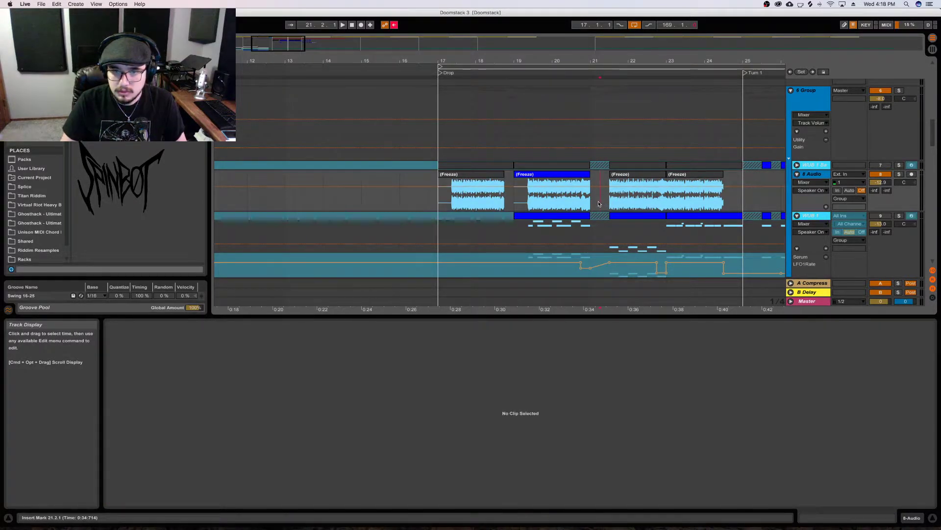
{"action": "key", "text": "space"}
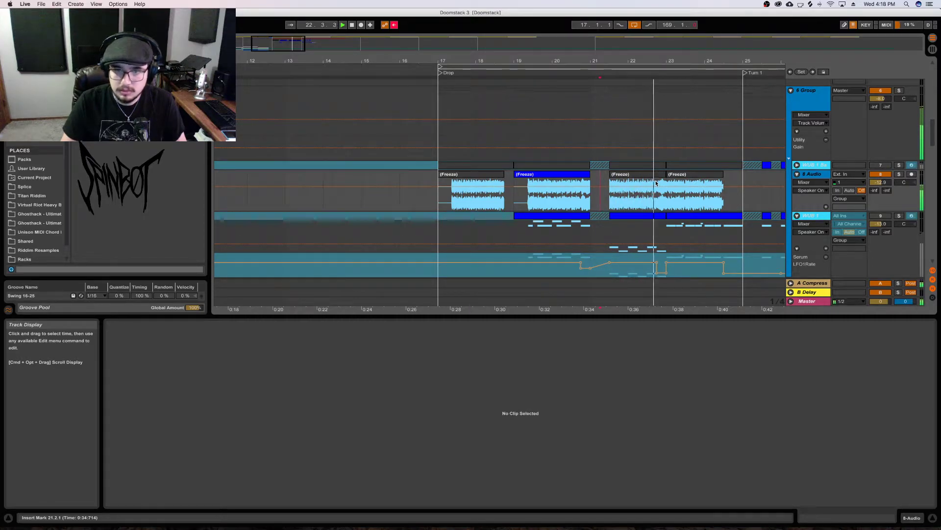
{"action": "key", "text": "space"}
{"action": "left_click_drag", "start_coordinate": [610, 189], "coordinate": [667, 195]}
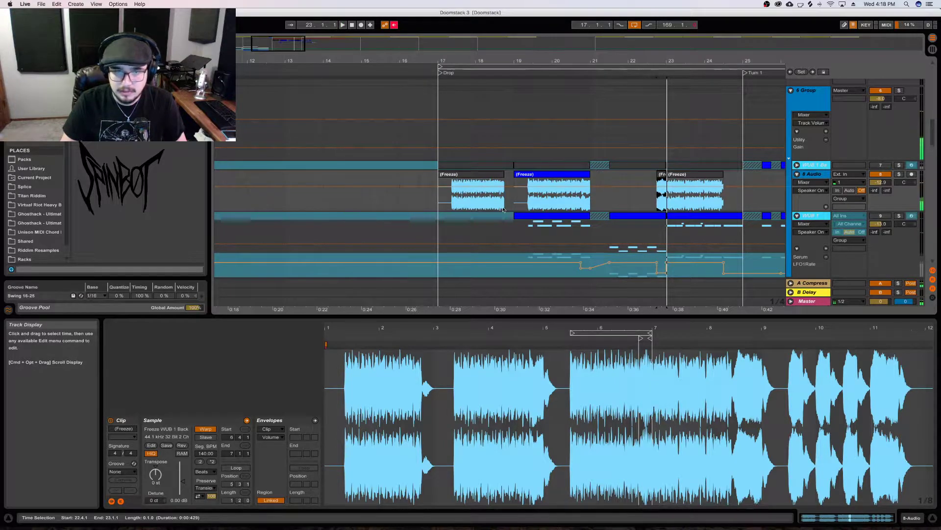
Copy the audio track's bar 17 frozen clip into the gap starting at 21.1.1
{"action": "left_click", "coordinate": [473, 183]}
{"action": "left_click", "coordinate": [611, 193]}
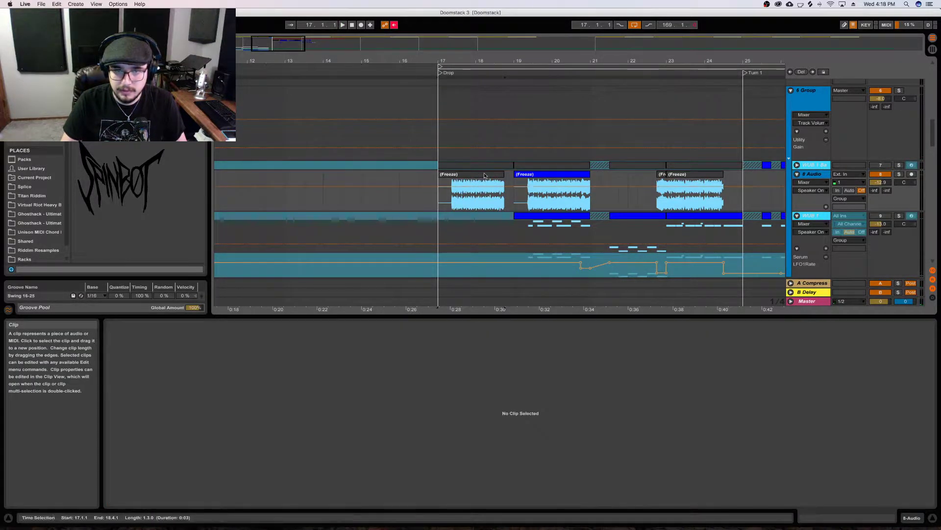
{"action": "left_click", "coordinate": [467, 176]}
{"action": "left_click_drag", "start_coordinate": [467, 176], "coordinate": [620, 177]}
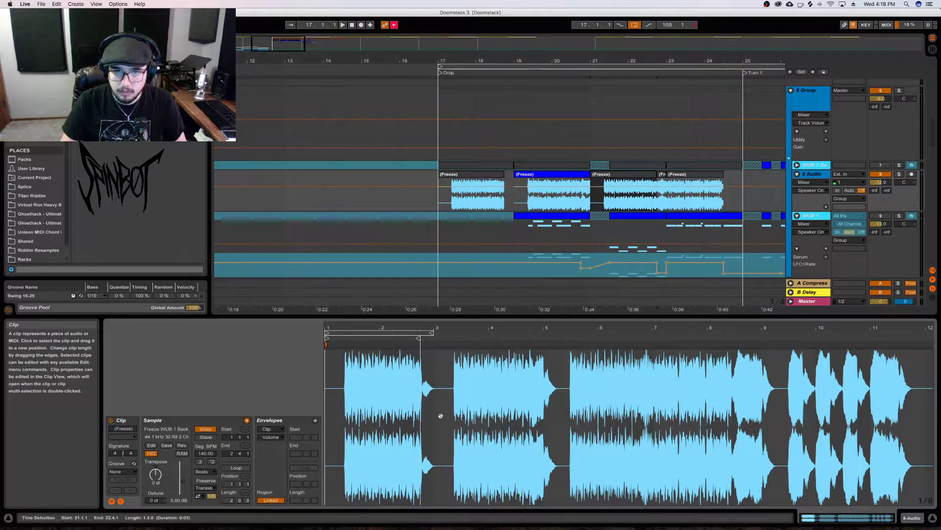
Transpose the copied clip at bar 21 to -12 st, set its warp mode to Complex Pro, and audition it
{"action": "left_click_drag", "start_coordinate": [156, 474], "coordinate": [156, 485]}
{"action": "key", "text": "space"}
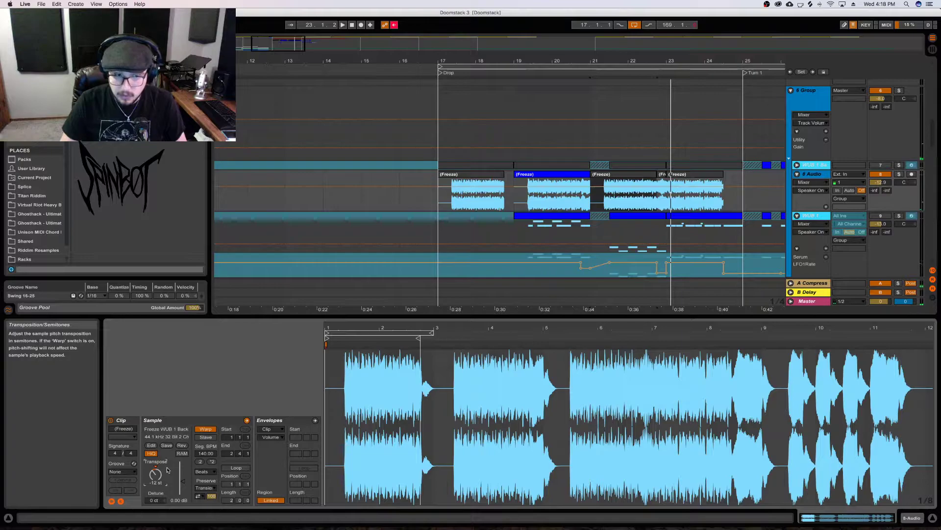
{"action": "left_click", "coordinate": [199, 471]}
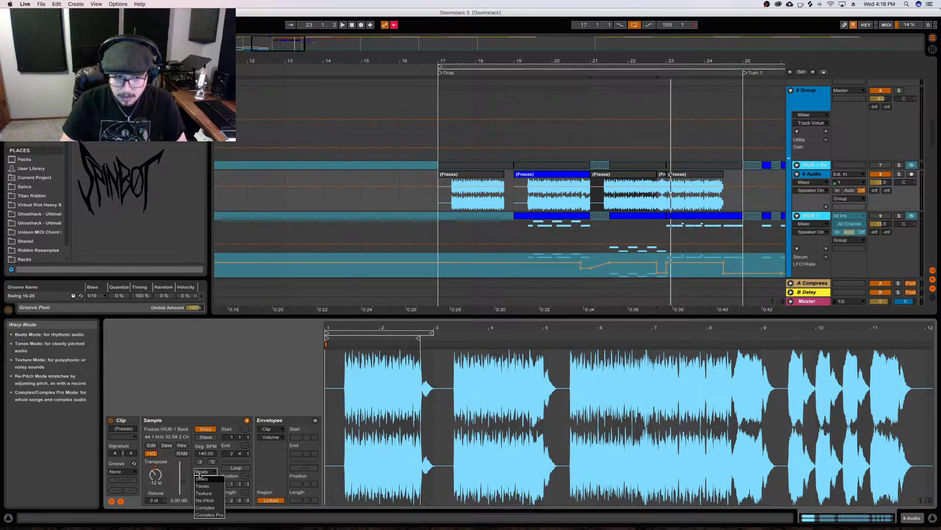
{"action": "left_click", "coordinate": [213, 511]}
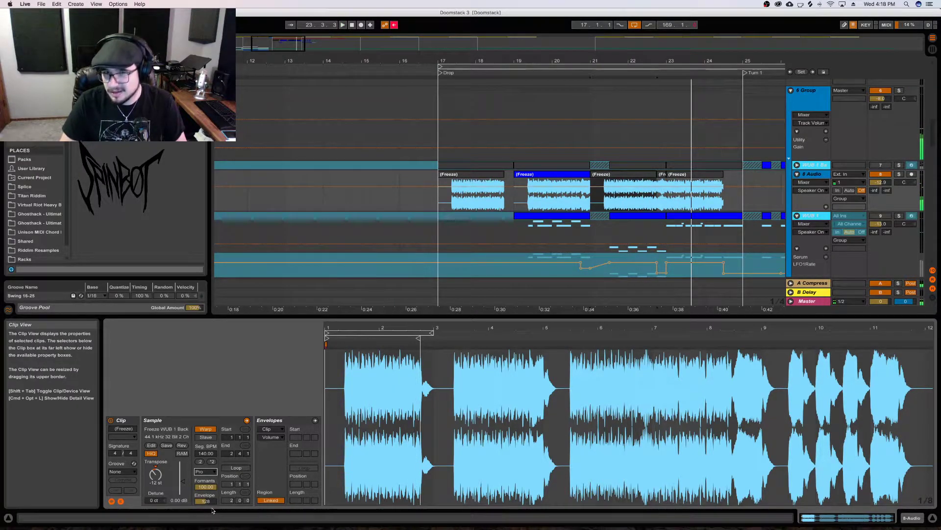
{"action": "key", "text": "space"}
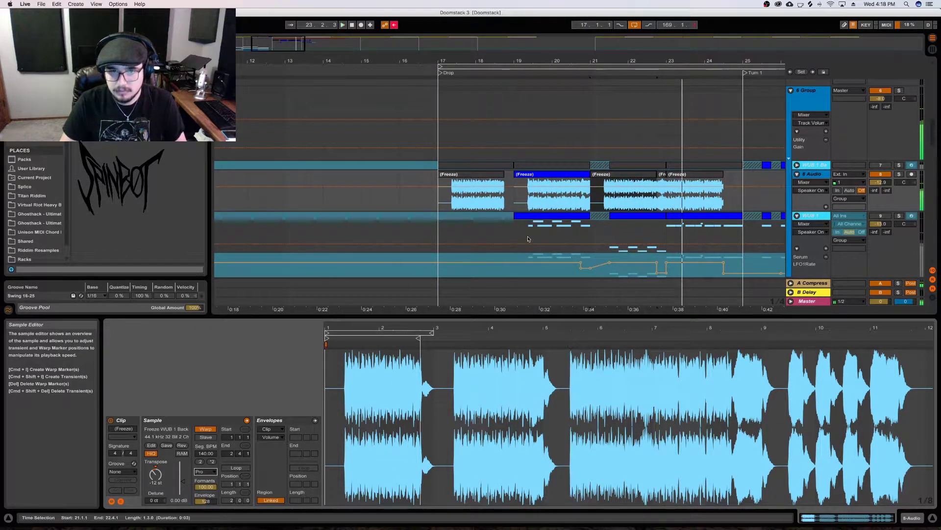
Play the original bar 17 clip for comparison, and audition the bar 21 copy from 21.3.1 in Complex warp mode
{"action": "left_click", "coordinate": [468, 175]}
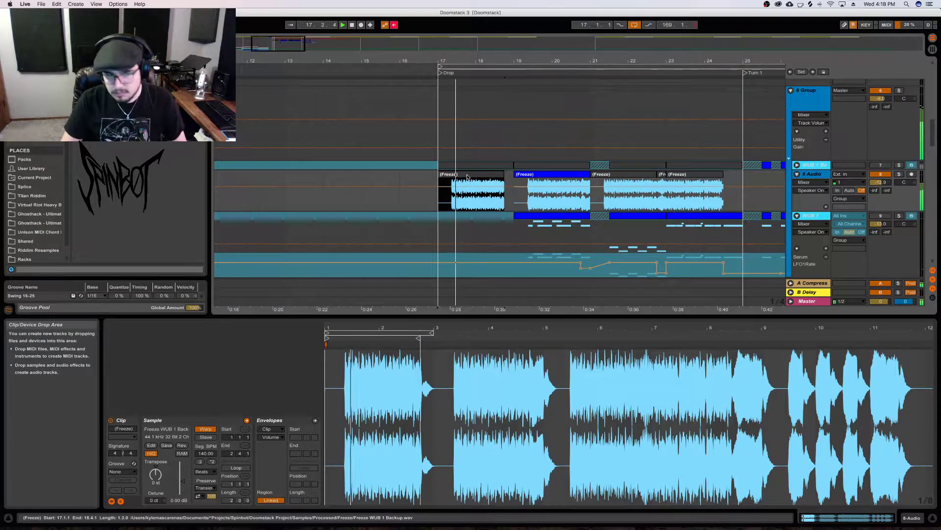
{"action": "key", "text": "space"}
{"action": "left_click", "coordinate": [609, 194]}
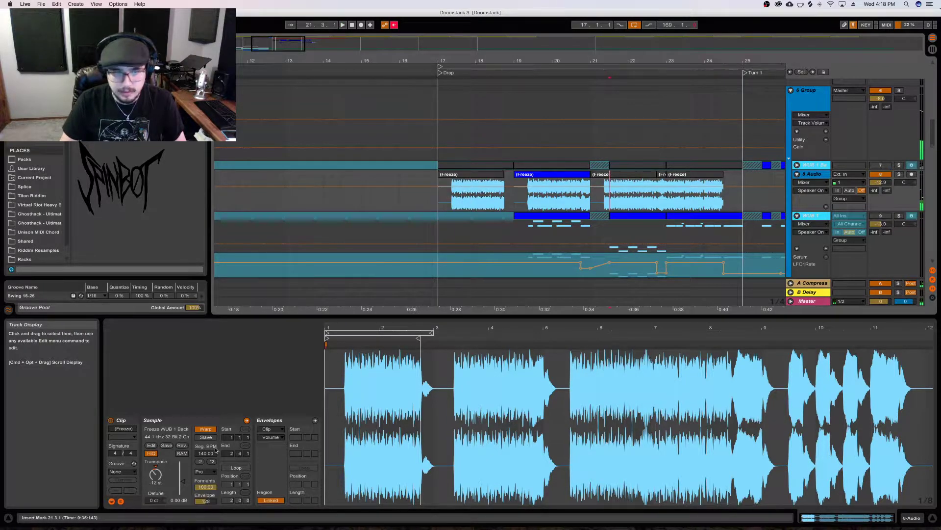
{"action": "left_click", "coordinate": [161, 468]}
{"action": "left_click", "coordinate": [205, 471]}
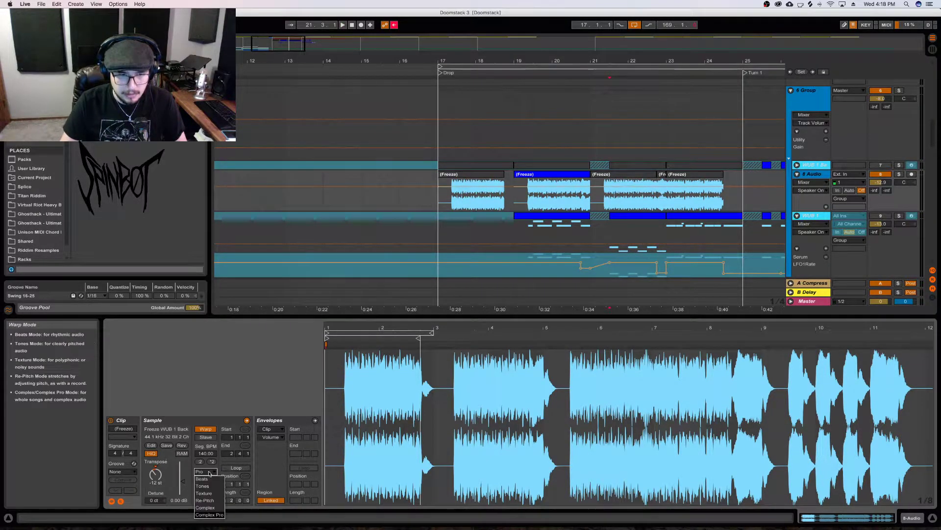
{"action": "left_click", "coordinate": [210, 509]}
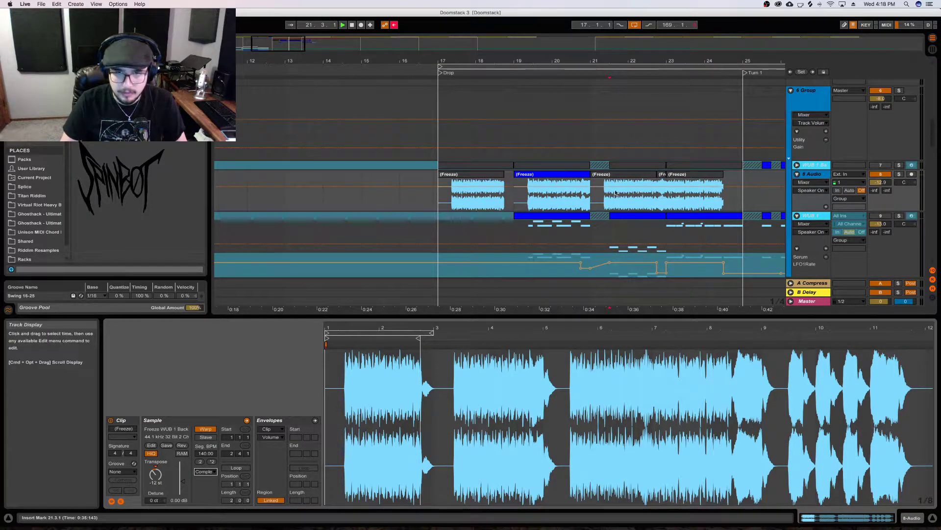
{"action": "key", "text": "space"}
Try the Texture and Tones warp modes on the bar 21 copy while listening from 21.3.1
{"action": "left_click", "coordinate": [205, 471]}
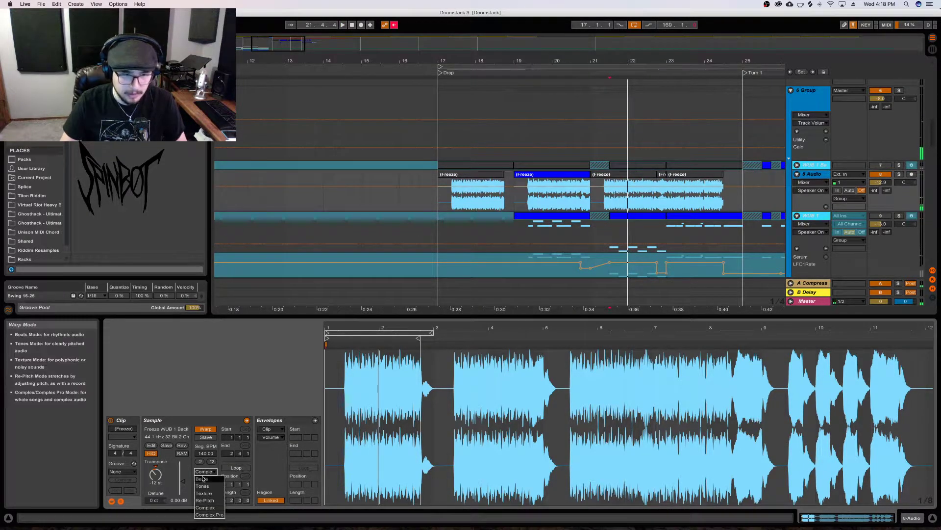
{"action": "left_click", "coordinate": [206, 491]}
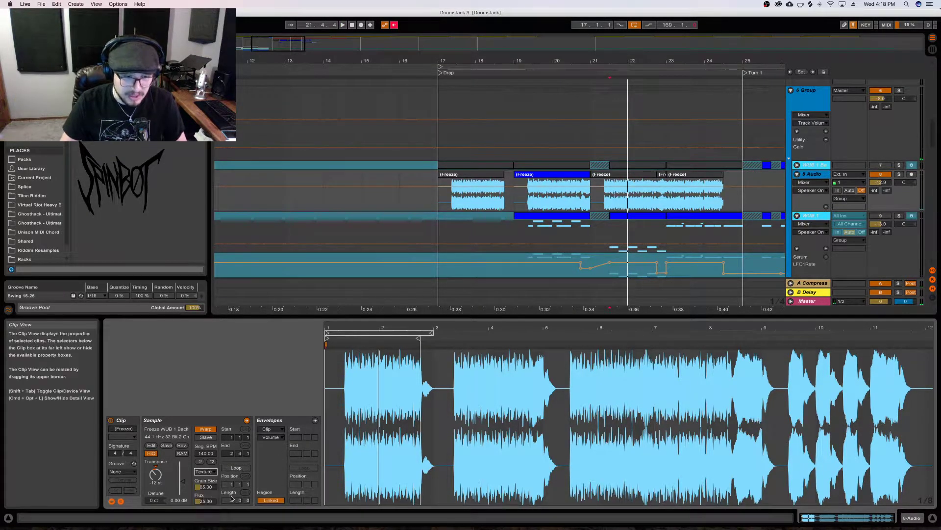
{"action": "left_click", "coordinate": [205, 471]}
{"action": "left_click", "coordinate": [206, 483]}
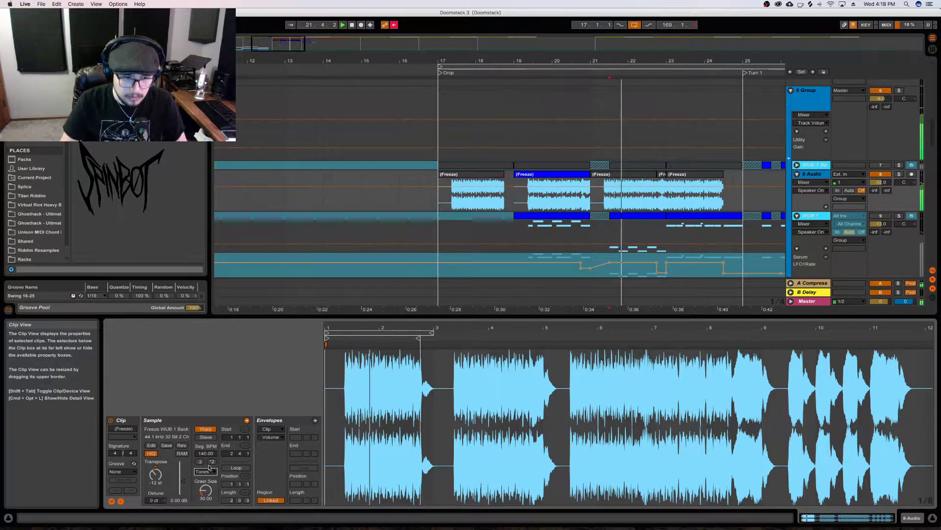
Compare the Complex and Complex Pro warp modes on the bar 21 copy, and raise the Complex Pro envelope to 256
{"action": "left_click", "coordinate": [206, 471]}
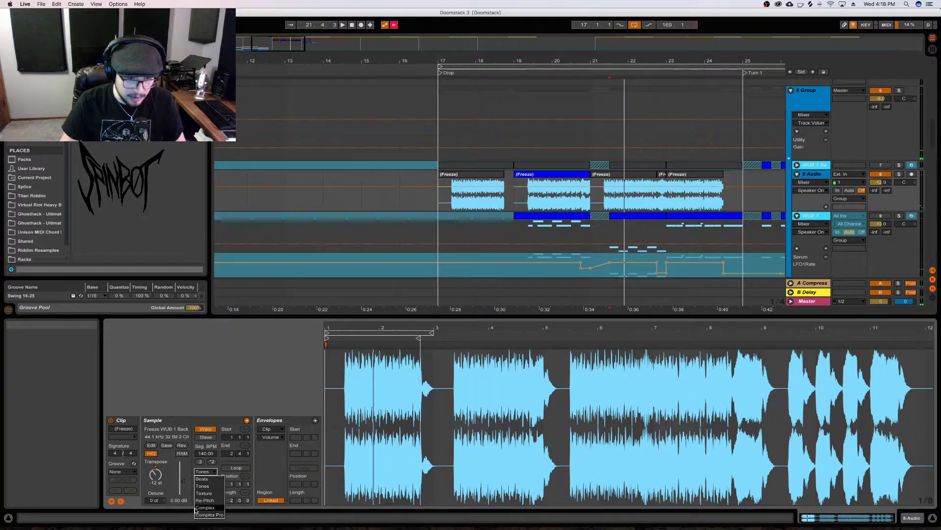
{"action": "left_click", "coordinate": [197, 509]}
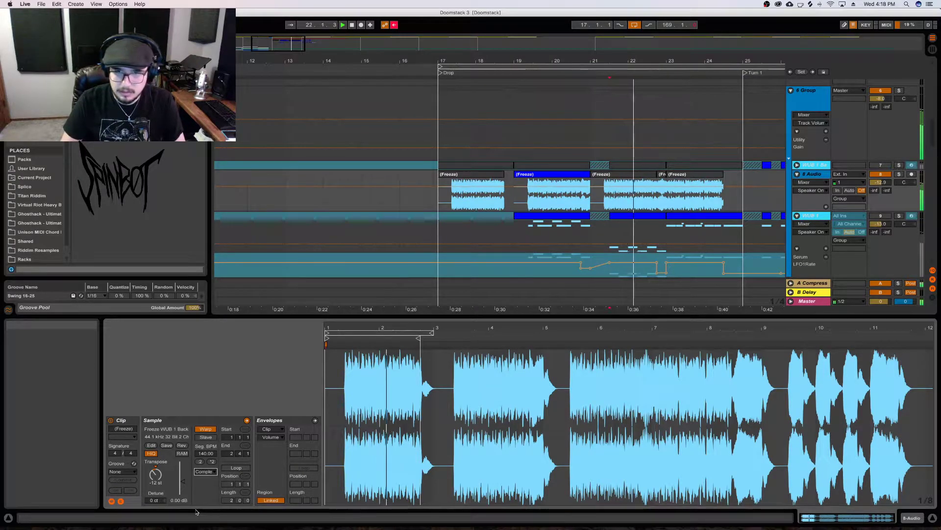
{"action": "left_click", "coordinate": [206, 471]}
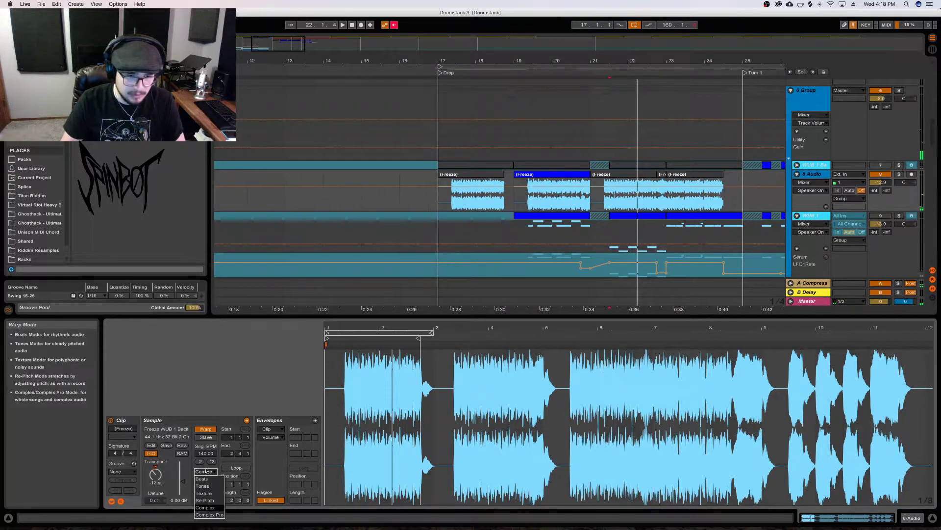
{"action": "left_click", "coordinate": [208, 515]}
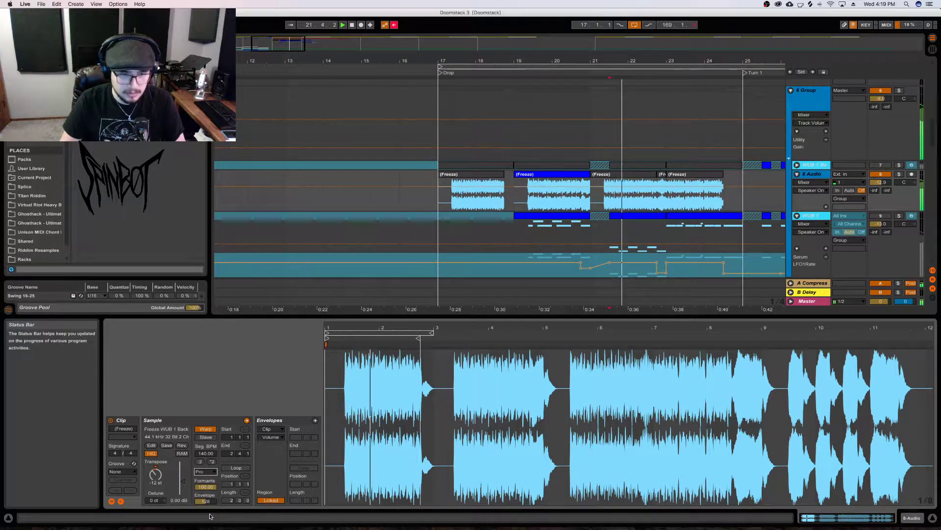
{"action": "left_click_drag", "start_coordinate": [212, 504], "coordinate": [212, 490]}
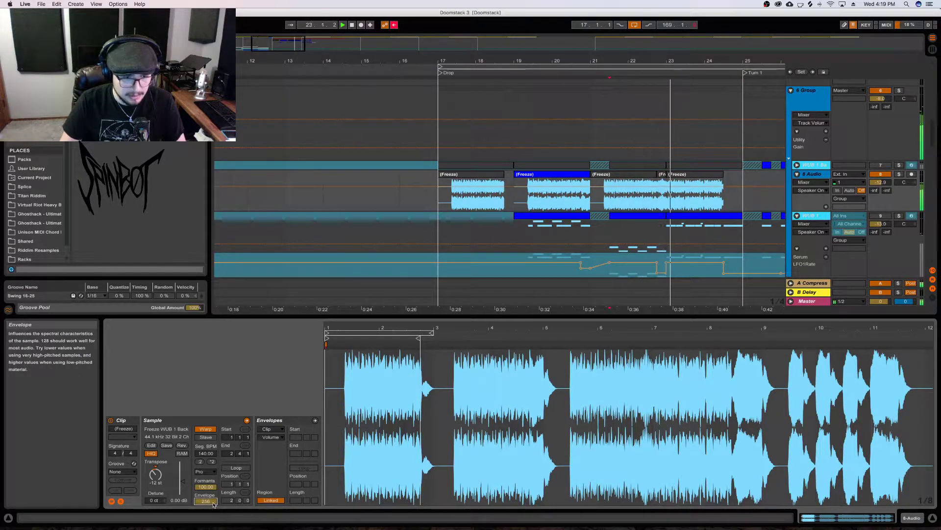
Reset the bar 21 copy to 0 st transposition and Beats warp mode, play it, and select the audio track
{"action": "key", "text": "space"}
{"action": "left_click", "coordinate": [155, 472]}
{"action": "key", "text": "Delete"}
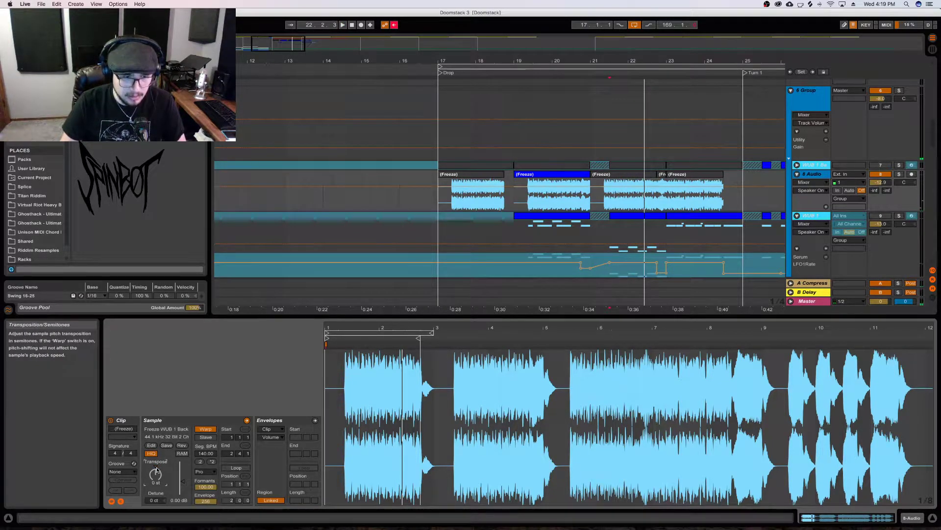
{"action": "left_click", "coordinate": [205, 471]}
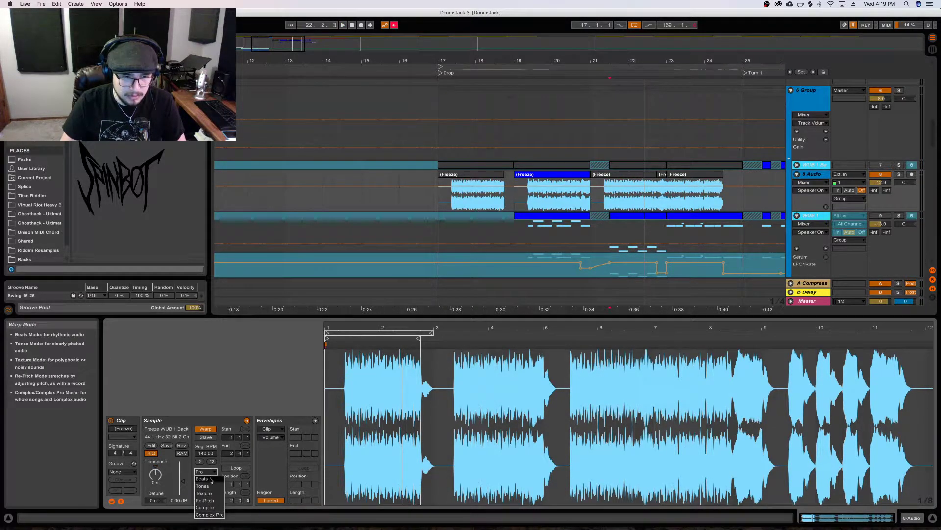
{"action": "left_click", "coordinate": [202, 479]}
{"action": "key", "text": "space"}
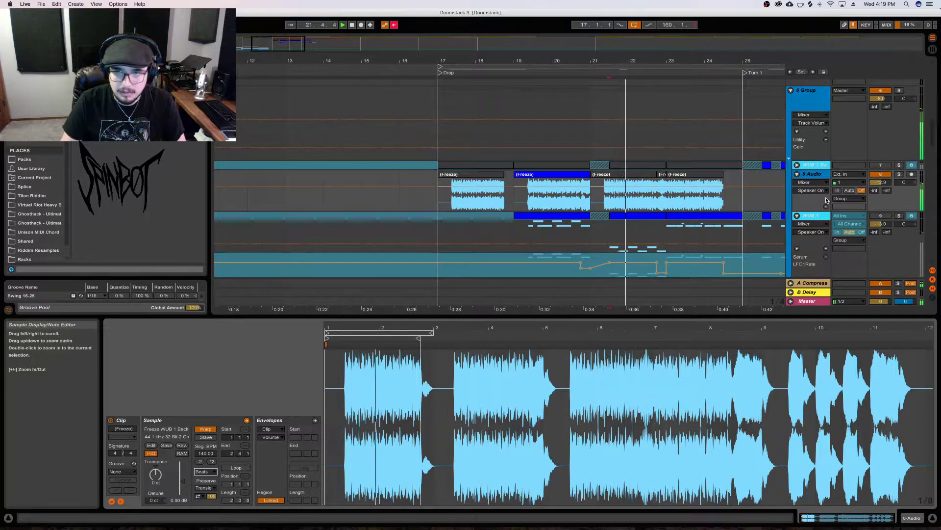
{"action": "left_click", "coordinate": [814, 174]}
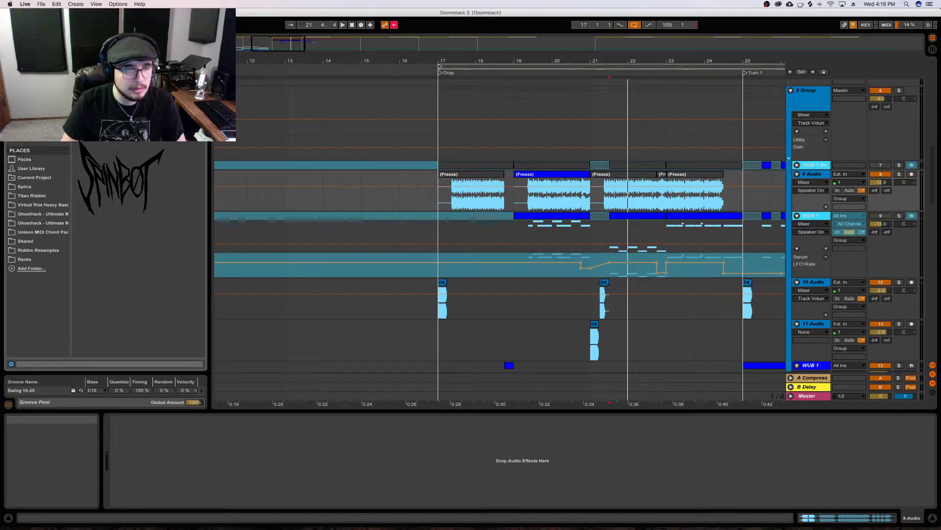
Add a Frequency Shifter to the 8 Audio track and automate its Fine shift to -500 Hz across the 21.1.1 to 22.4.1 clip
{"action": "scroll", "coordinate": [37, 206], "scroll_direction": "up", "scroll_amount": 1}
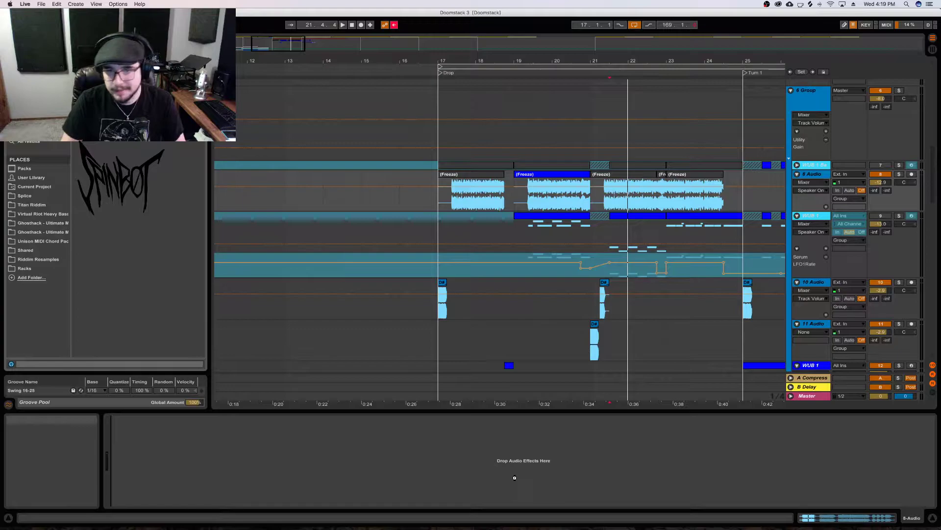
{"action": "left_click_drag", "start_coordinate": [515, 477], "coordinate": [521, 471]}
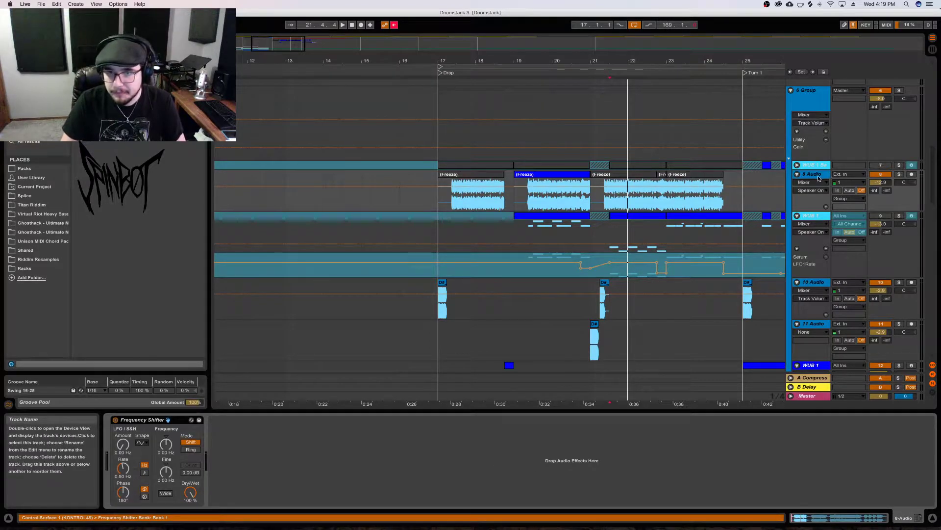
{"action": "left_click", "coordinate": [163, 472]}
{"action": "key", "text": "space"}
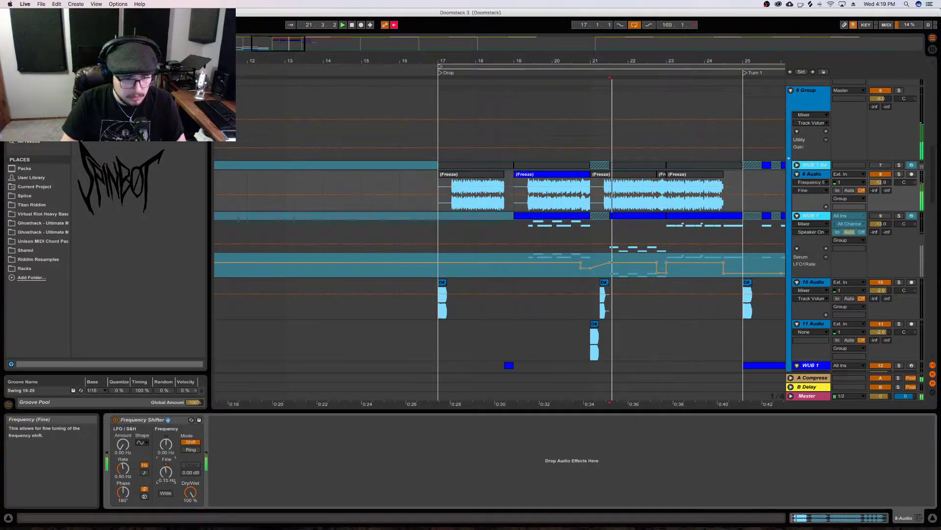
{"action": "left_click_drag", "start_coordinate": [166, 472], "coordinate": [166, 505]}
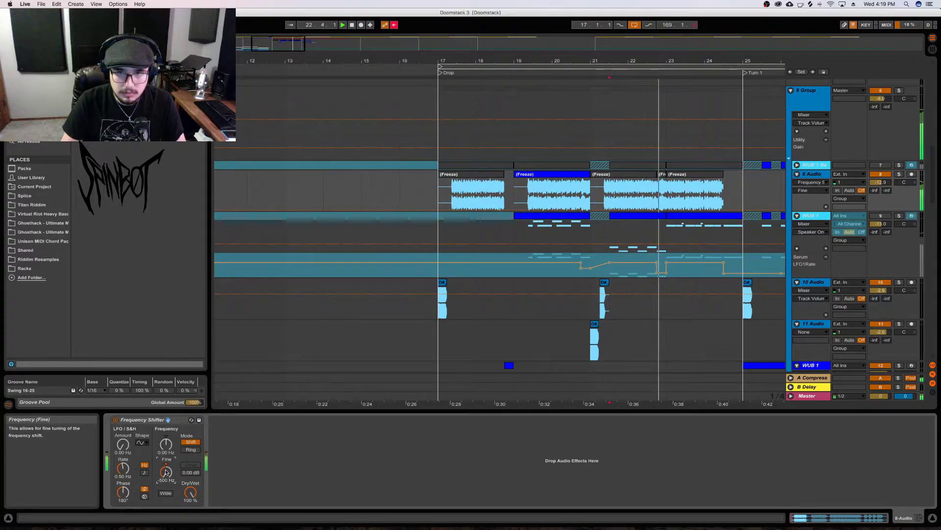
{"action": "left_click_drag", "start_coordinate": [165, 471], "coordinate": [168, 462]}
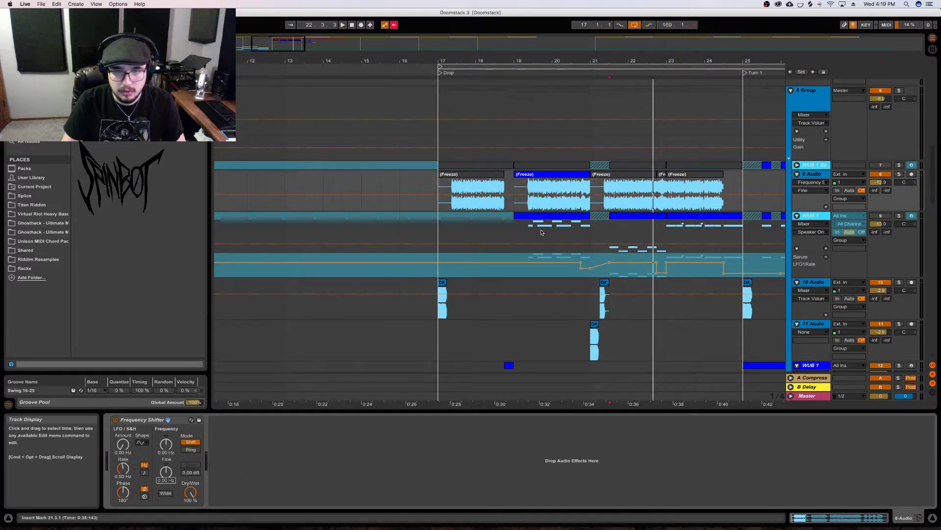
{"action": "left_click_drag", "start_coordinate": [598, 207], "coordinate": [665, 207]}
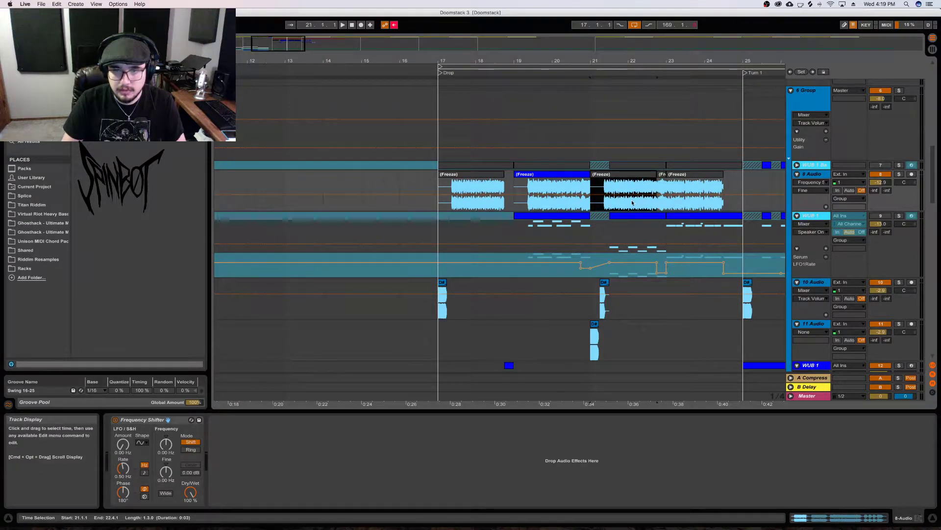
{"action": "key", "text": "space"}
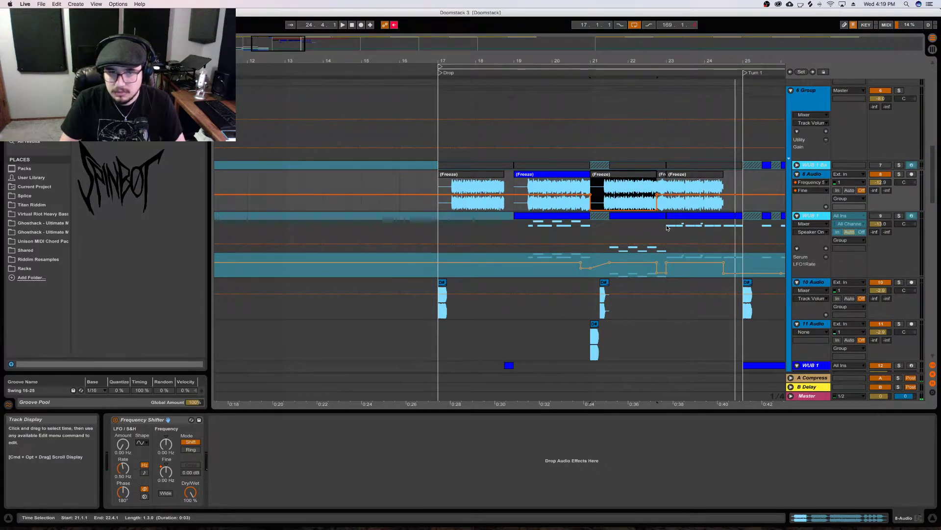
Move the last half bar of the frozen WUB 1 clip onto the 8 Audio track at 24.3.1 and play it
{"action": "left_click", "coordinate": [727, 217]}
{"action": "left_click", "coordinate": [724, 231]}
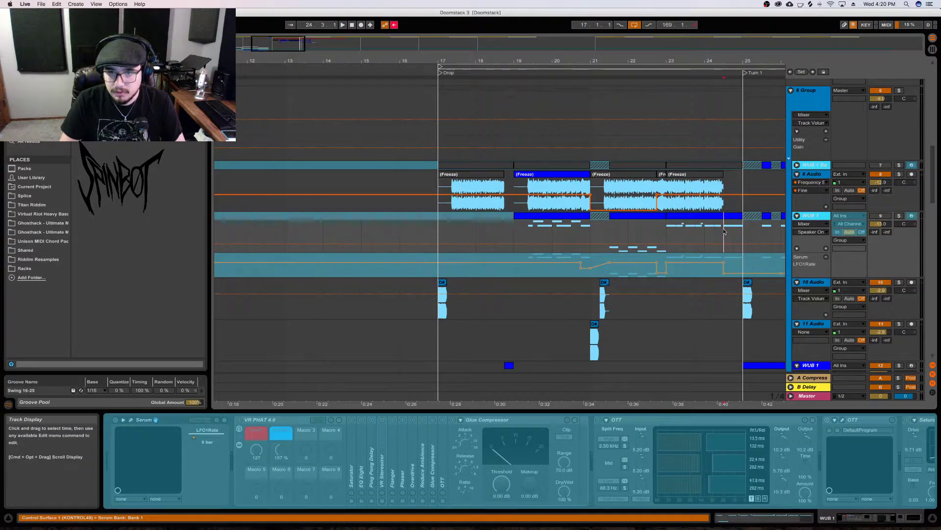
{"action": "left_click_drag", "start_coordinate": [732, 220], "coordinate": [717, 332]}
{"action": "left_click_drag", "start_coordinate": [648, 324], "coordinate": [706, 324]}
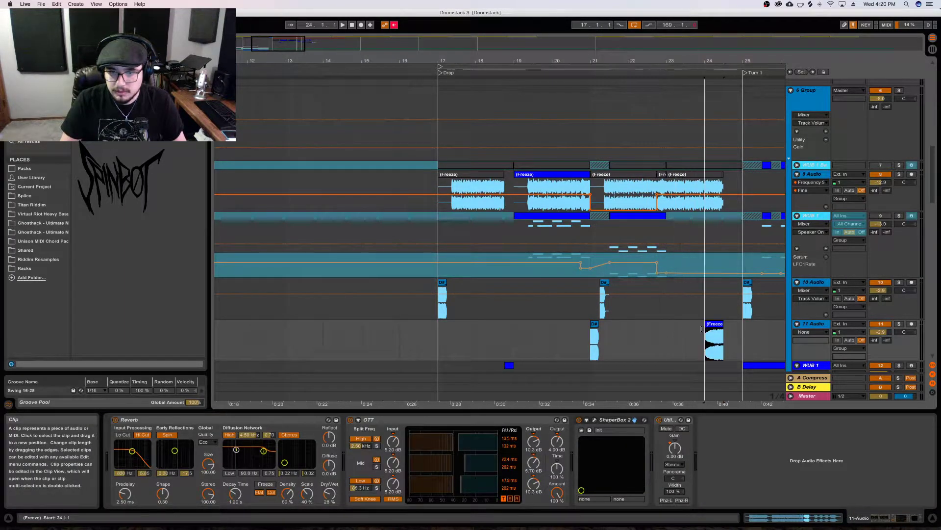
{"action": "left_click", "coordinate": [715, 343]}
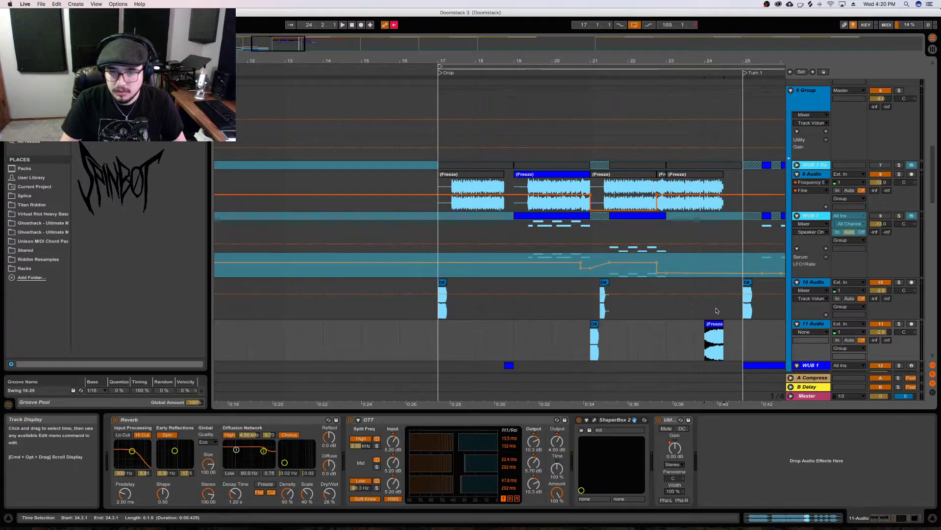
{"action": "mouse_move", "coordinate": [716, 338]}
{"action": "left_mouse_down"}
{"action": "mouse_move", "coordinate": [726, 205]}
{"action": "mouse_move", "coordinate": [732, 229]}
{"action": "mouse_move", "coordinate": [734, 204]}
{"action": "left_mouse_up"}
{"action": "key", "text": "space"}
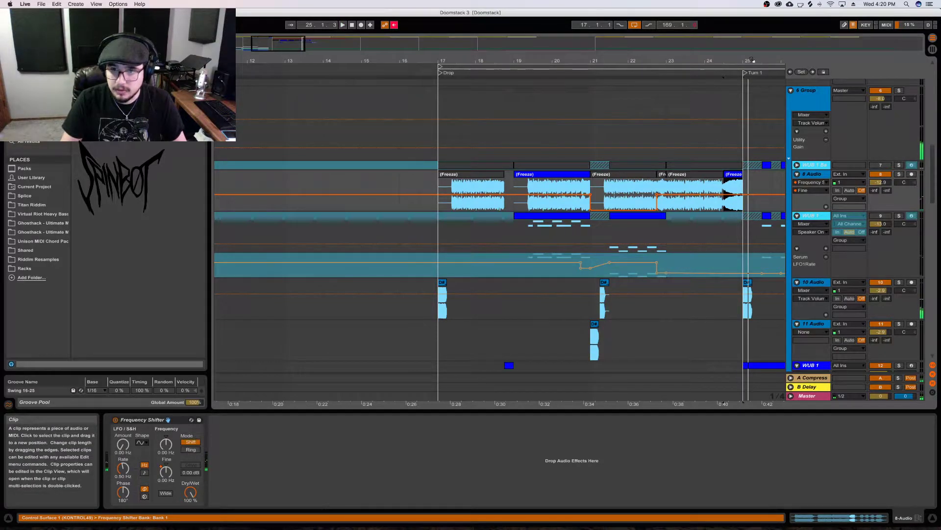
Move the half-bar frozen WUB 1 clip to 25.1.1, deactivate the D#_03 clip at that point, and play from there
{"action": "left_click_drag", "start_coordinate": [639, 189], "coordinate": [660, 188]}
{"action": "left_click", "coordinate": [654, 283]}
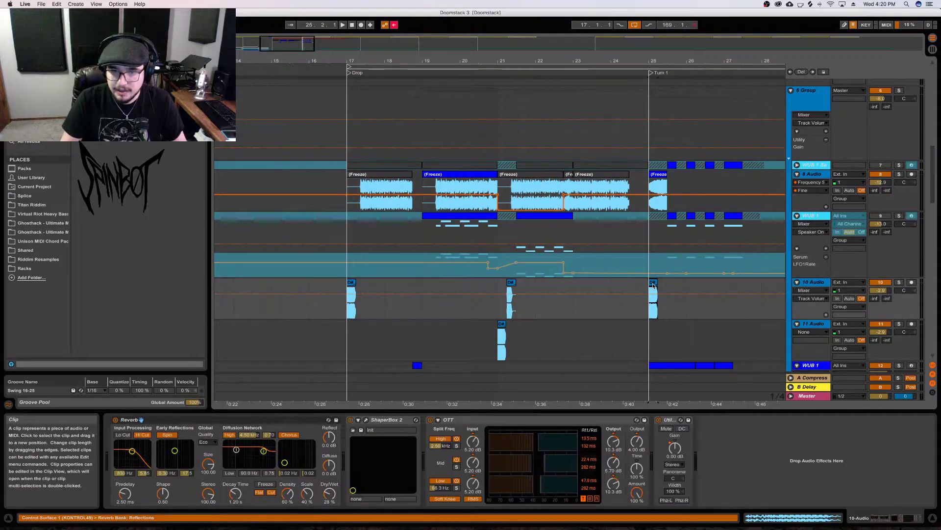
{"action": "key", "text": "space"}
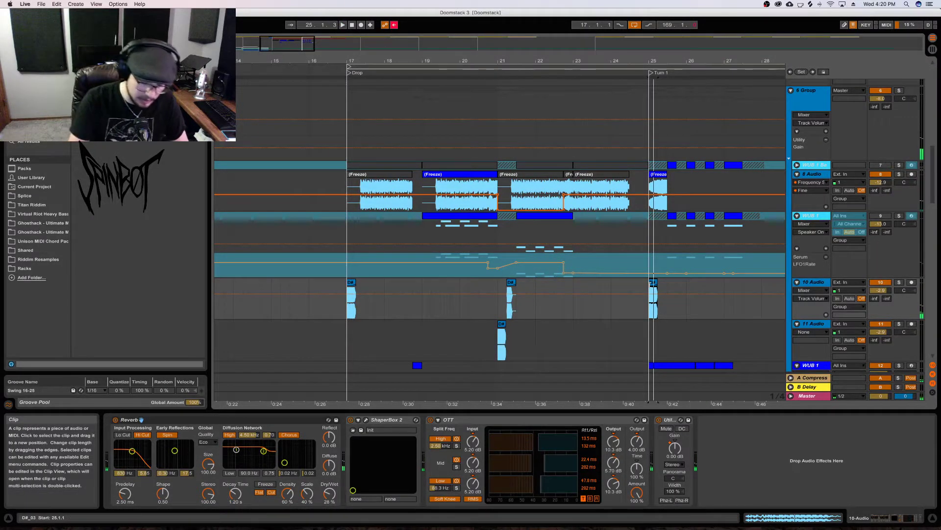
{"action": "key", "text": "space"}
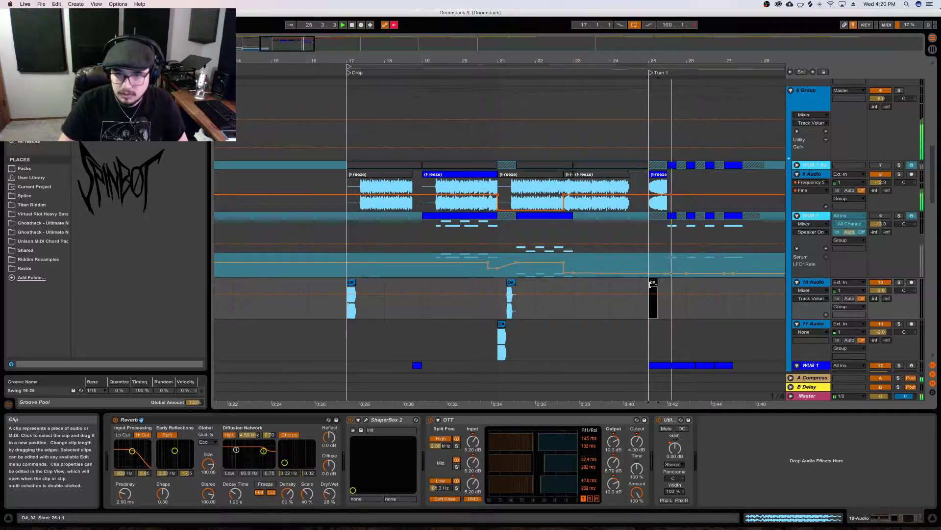
{"action": "key", "text": "space"}
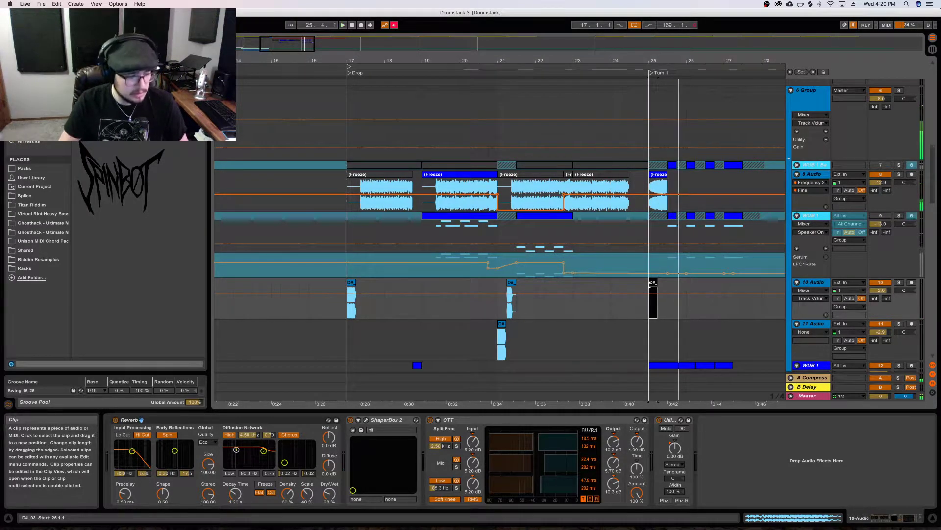
Unfold the WUB 1 Backup track and copy its frozen audio from 24.3.1 to 25.1.1 onto the 8 Audio track at the same position
{"action": "left_click", "coordinate": [631, 166]}
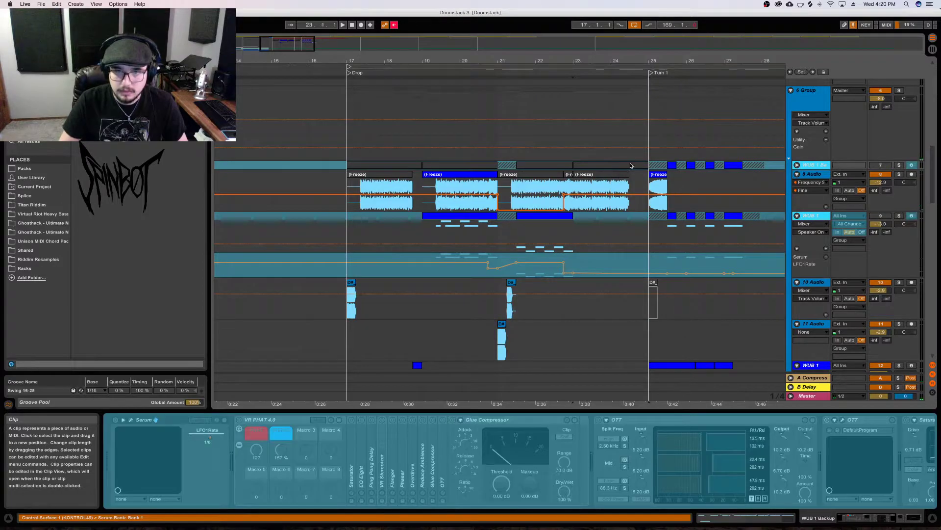
{"action": "left_click", "coordinate": [641, 164]}
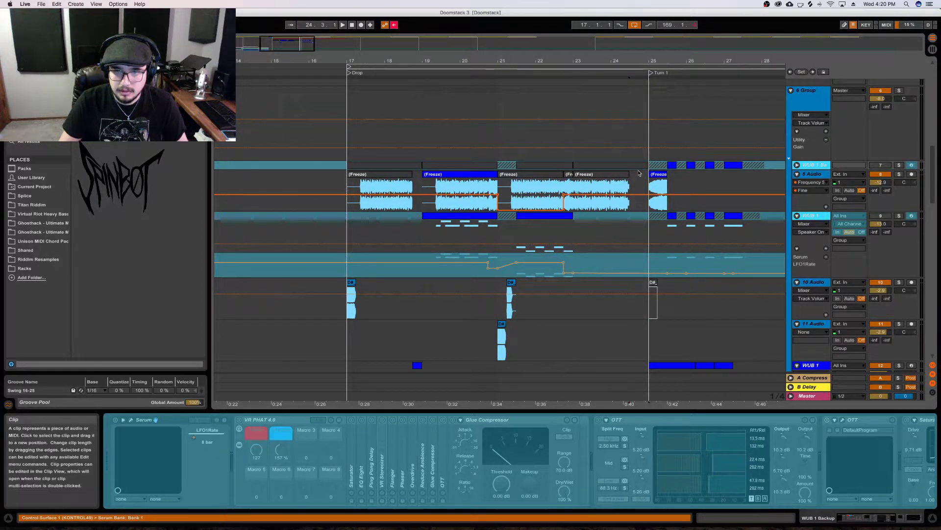
{"action": "left_click", "coordinate": [797, 165]}
{"action": "left_click", "coordinate": [627, 187]}
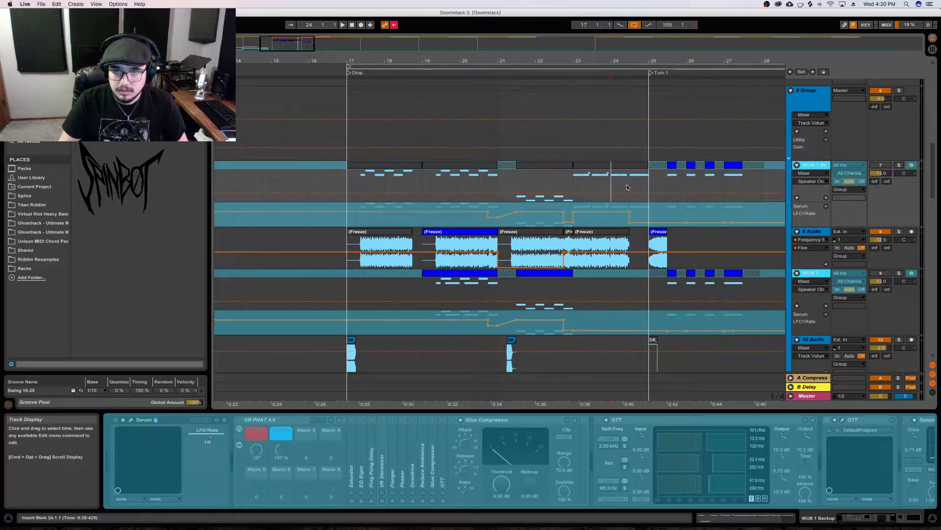
{"action": "left_click", "coordinate": [646, 191], "text": "shift"}
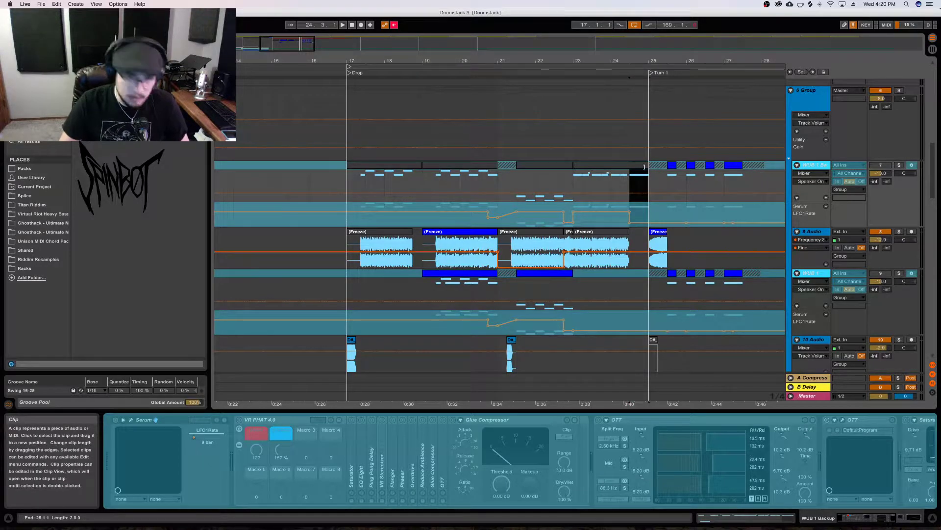
{"action": "left_click_drag", "start_coordinate": [639, 222], "coordinate": [641, 248]}
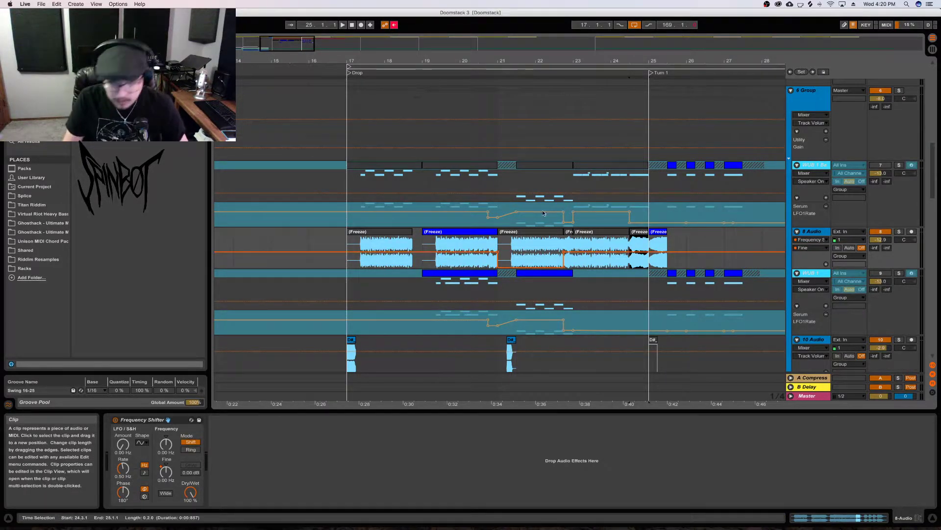
Play the assembled audio track from the start of the drop at 17.1.1
{"action": "left_click", "coordinate": [386, 244]}
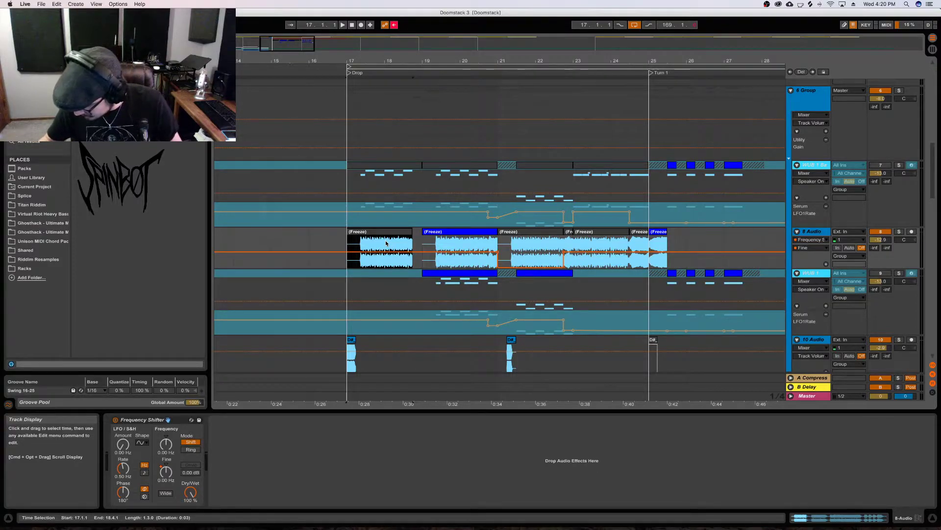
{"action": "key", "text": "space"}
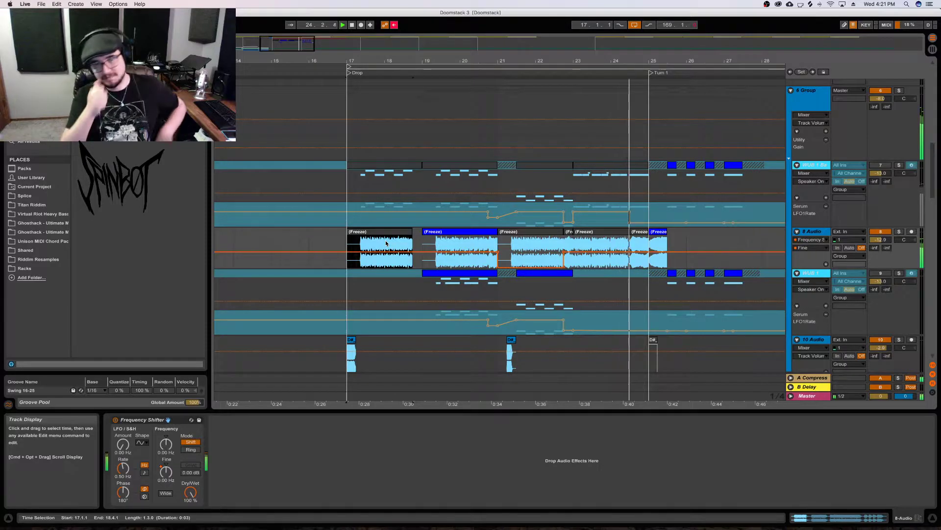
{"action": "key", "text": "space"}
Audition the frequency-shifted clip at 21.1.1 and delete the Frequency Shifter from the 8 Audio track
{"action": "left_click_drag", "start_coordinate": [423, 248], "coordinate": [515, 239]}
{"action": "left_click", "coordinate": [554, 236]}
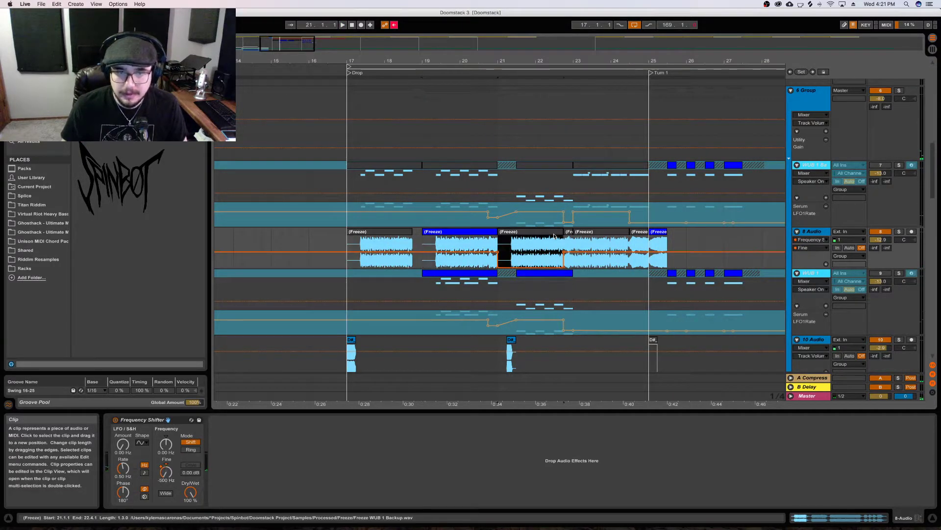
{"action": "key", "text": "space"}
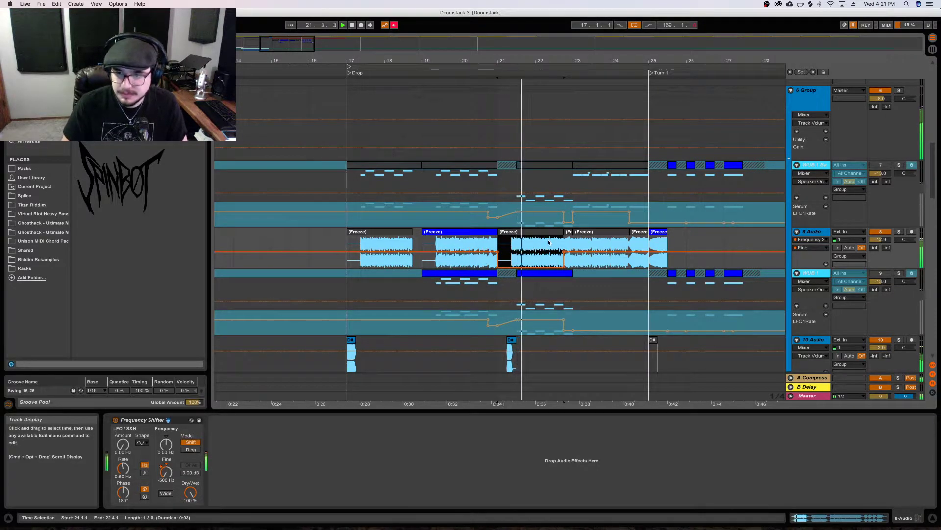
{"action": "key", "text": "space"}
{"action": "left_click", "coordinate": [136, 423]}
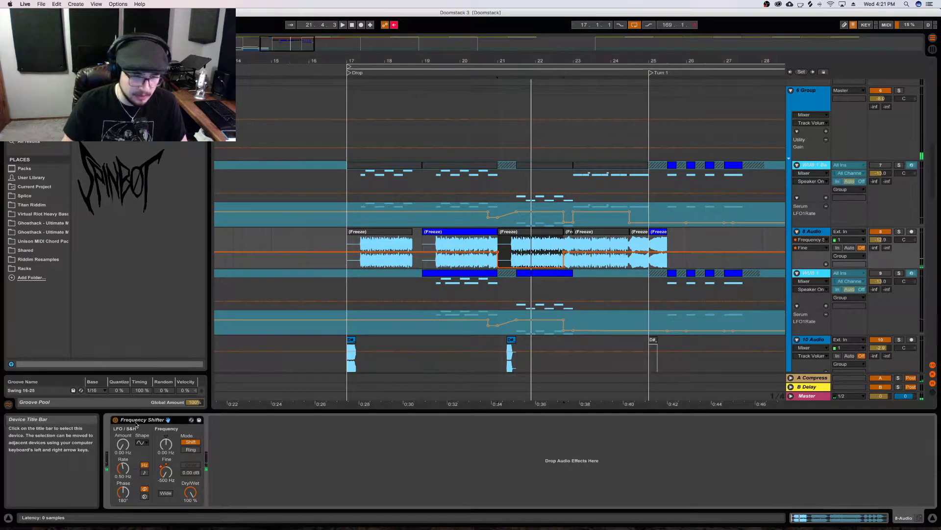
{"action": "key", "text": "Delete"}
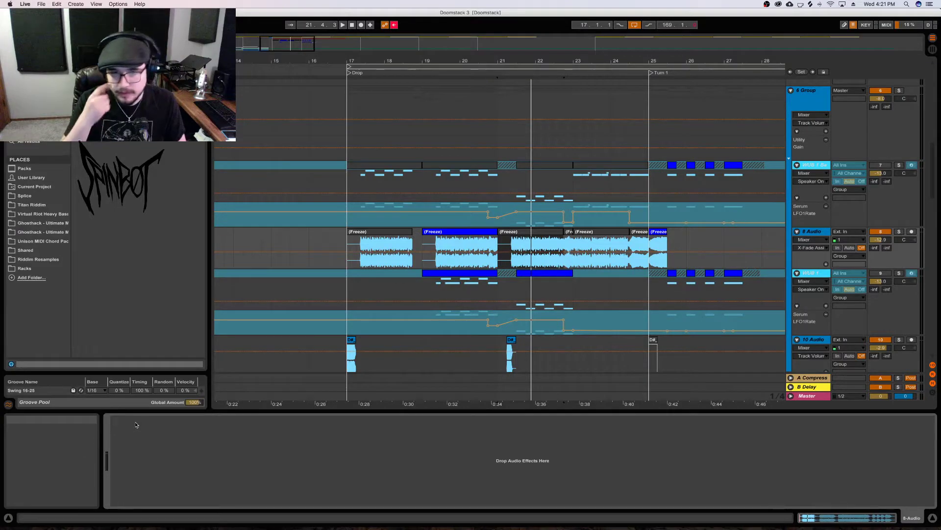
Unfreeze the WUB 1 track, open its Serum plug-in window, and move the window clear of the bar 21 clips
{"action": "left_click", "coordinate": [826, 275]}
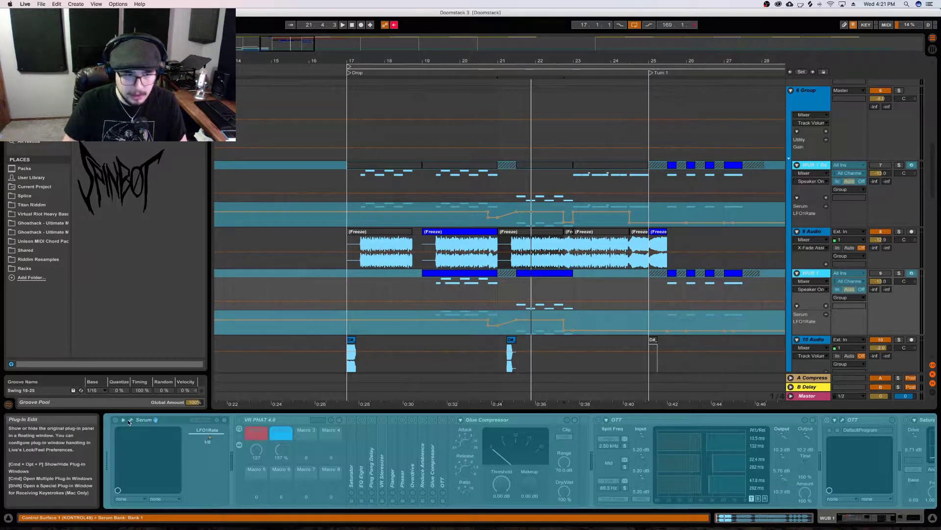
{"action": "right_click", "coordinate": [812, 273]}
{"action": "left_click", "coordinate": [827, 330]}
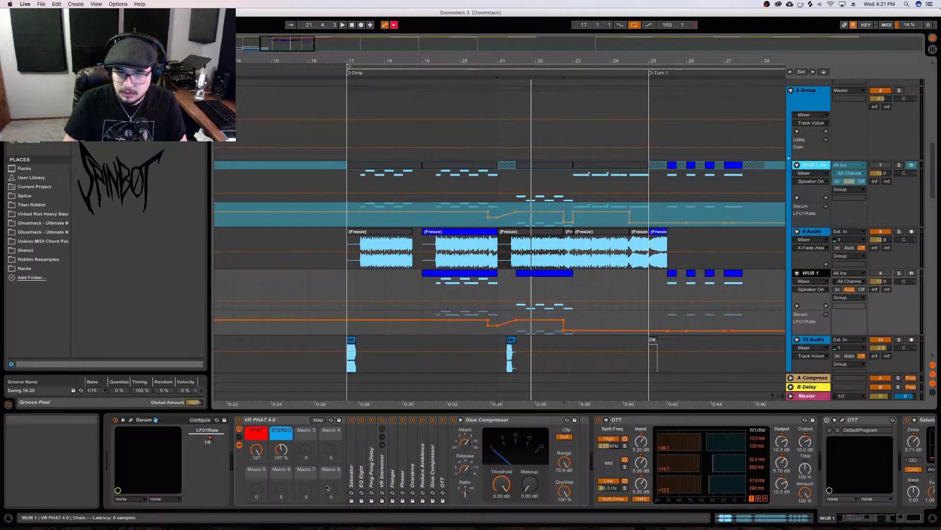
{"action": "left_click", "coordinate": [131, 421]}
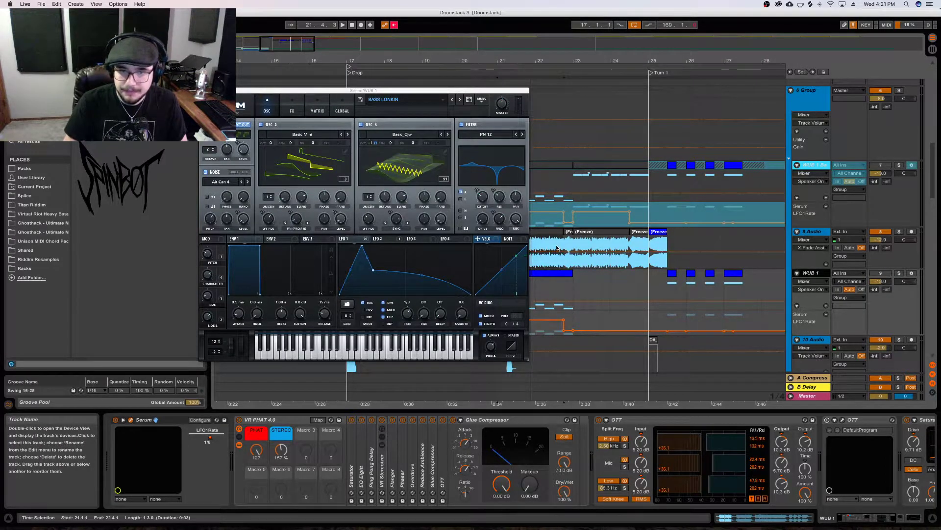
{"action": "left_click_drag", "start_coordinate": [382, 92], "coordinate": [255, 78]}
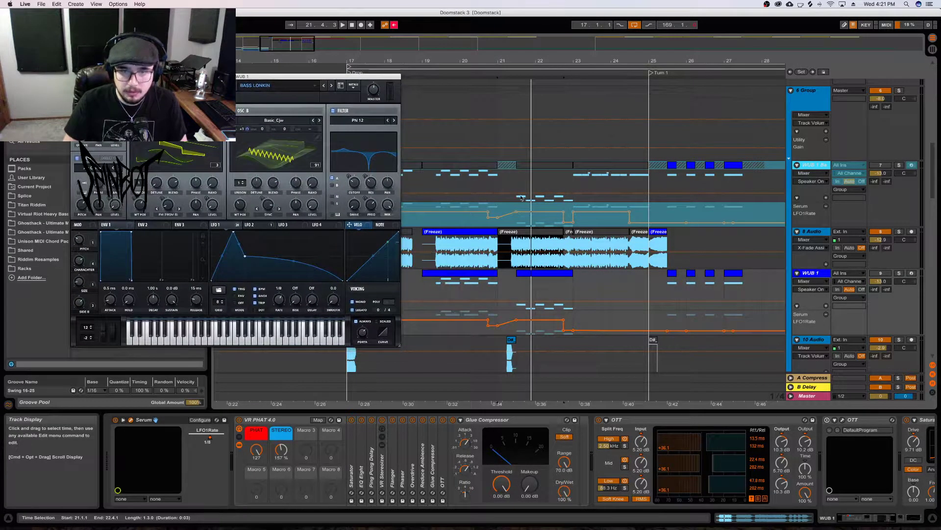
Delete the frozen clip from 21.1.1 to 22.4.1 on 8 Audio and the bar 19 MIDI clip on WUB 1
{"action": "left_click", "coordinate": [529, 230]}
{"action": "key", "text": "Delete"}
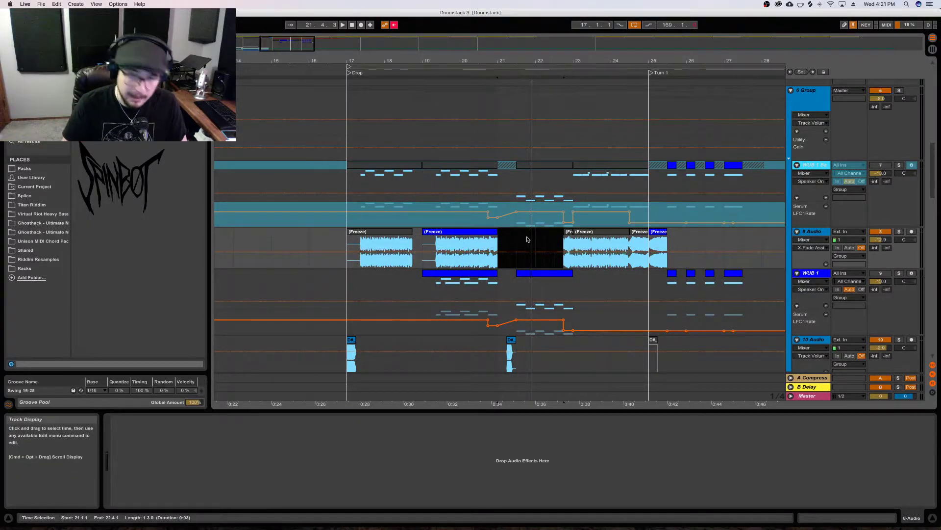
{"action": "left_click", "coordinate": [483, 275]}
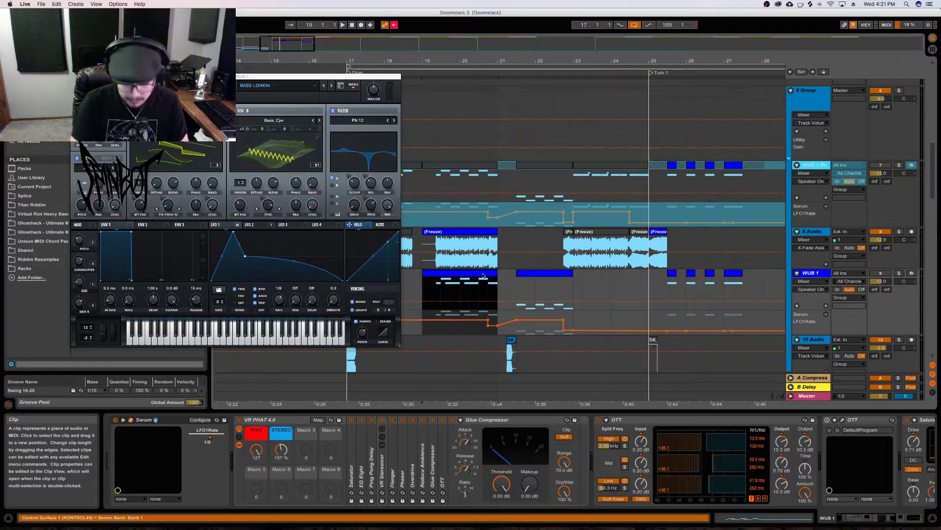
{"action": "key", "text": "Delete"}
Activate the WUB 1 track and play its MIDI clip from 21.3.1
{"action": "left_click", "coordinate": [516, 273]}
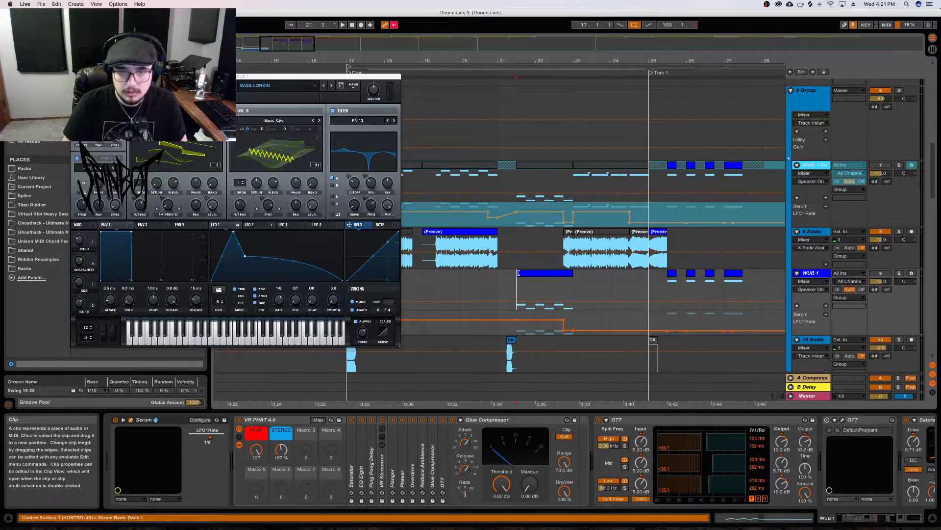
{"action": "key", "text": "space"}
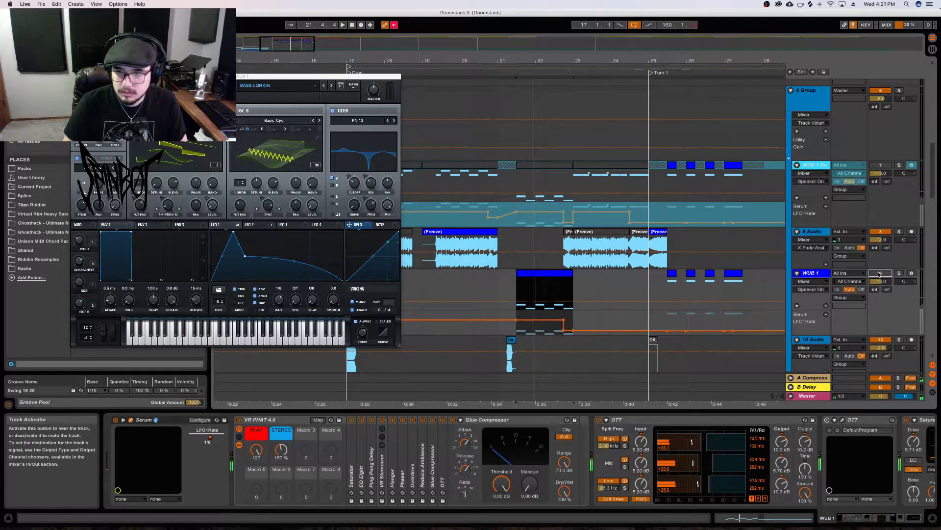
{"action": "left_click", "coordinate": [891, 273]}
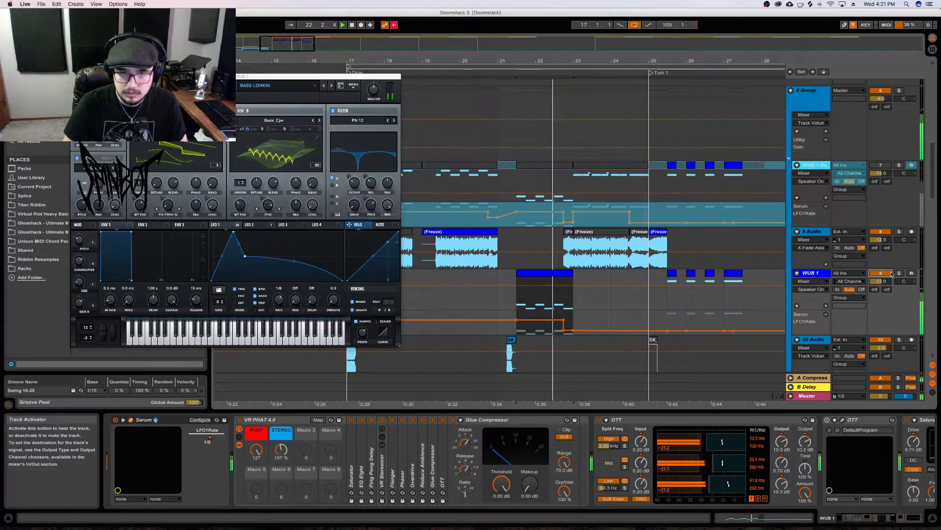
Play the WUB 1 clip at 21.3.1 and shorten it to end at 22.4.1
{"action": "key", "text": "space"}
{"action": "key", "text": "space"}
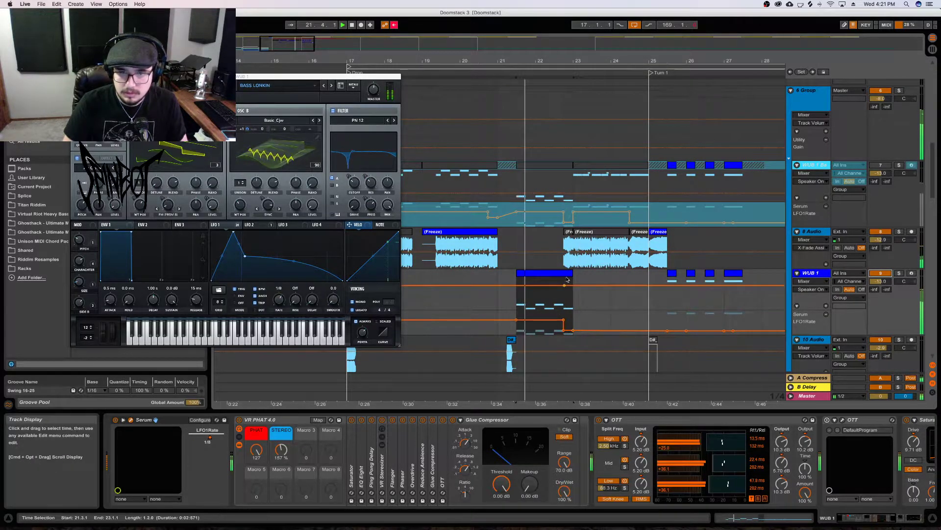
{"action": "left_click_drag", "start_coordinate": [573, 294], "coordinate": [563, 294]}
{"action": "key", "text": "space"}
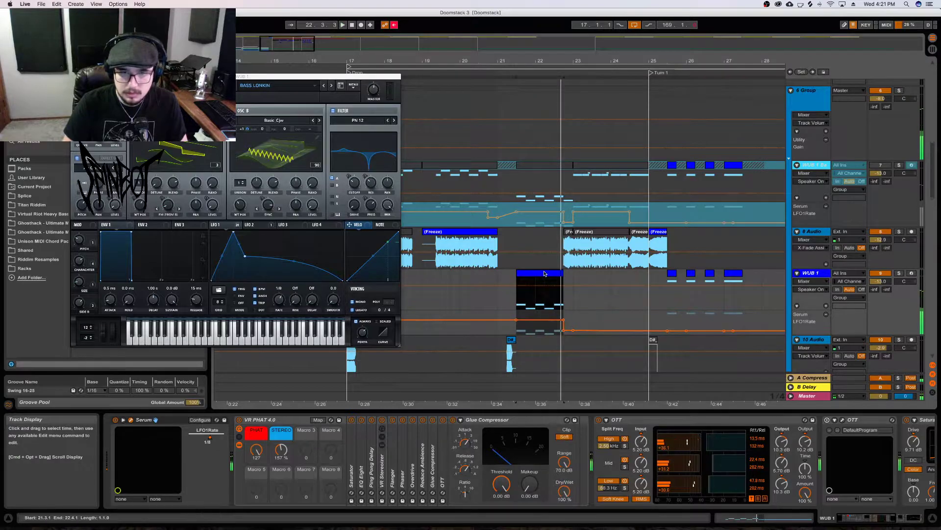
Open the WUB 1 clip at 21.3.1 and transpose all its notes up one octave to E0 and F#0
{"action": "double_click", "coordinate": [555, 292]}
{"action": "left_click", "coordinate": [551, 417]}
{"action": "key", "text": "super+a"}
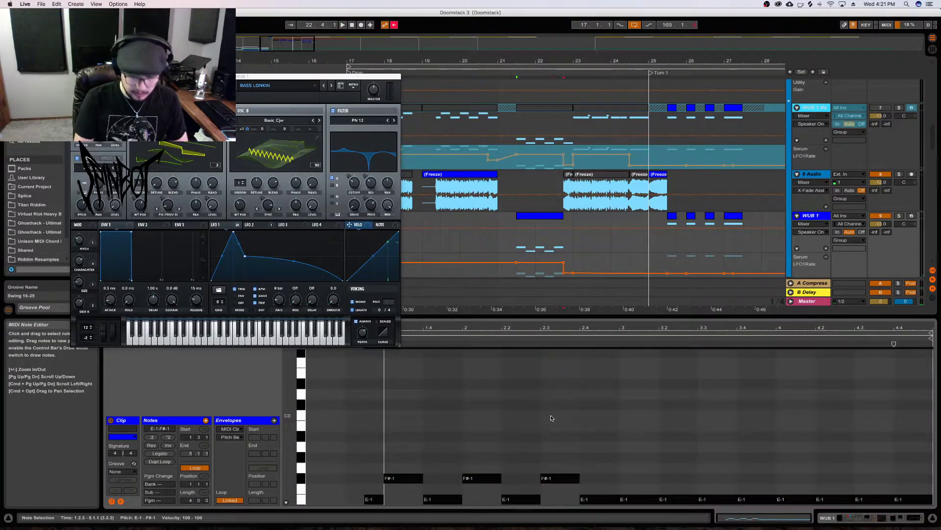
{"action": "key", "text": "shift+Up"}
Audition the transposed WUB 1 clip in bar 21, and play the drop from 18.4.1
{"action": "key", "text": "space"}
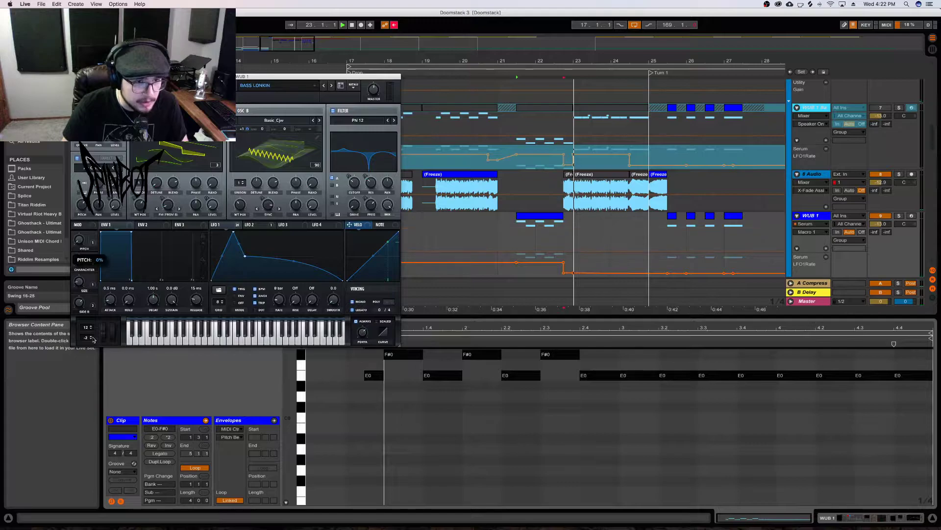
{"action": "key", "text": "space"}
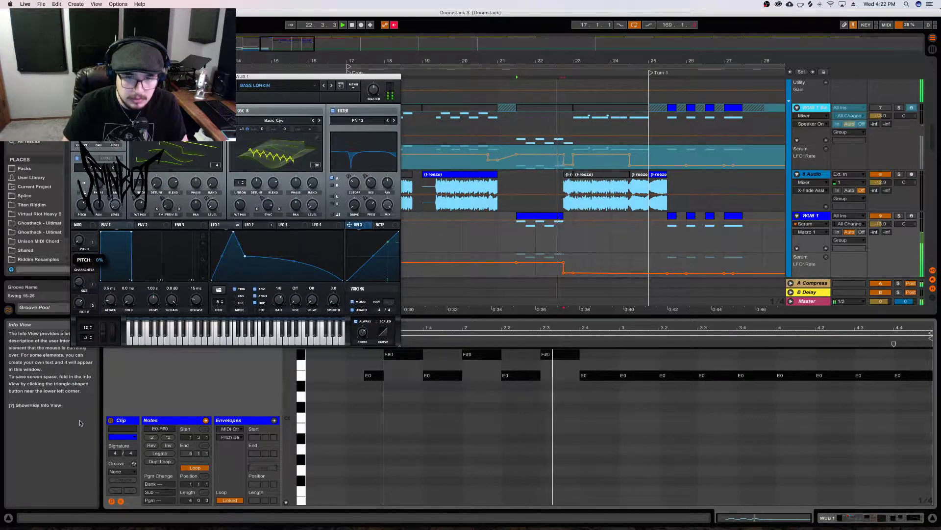
{"action": "key", "text": "space"}
{"action": "key", "text": "space"}
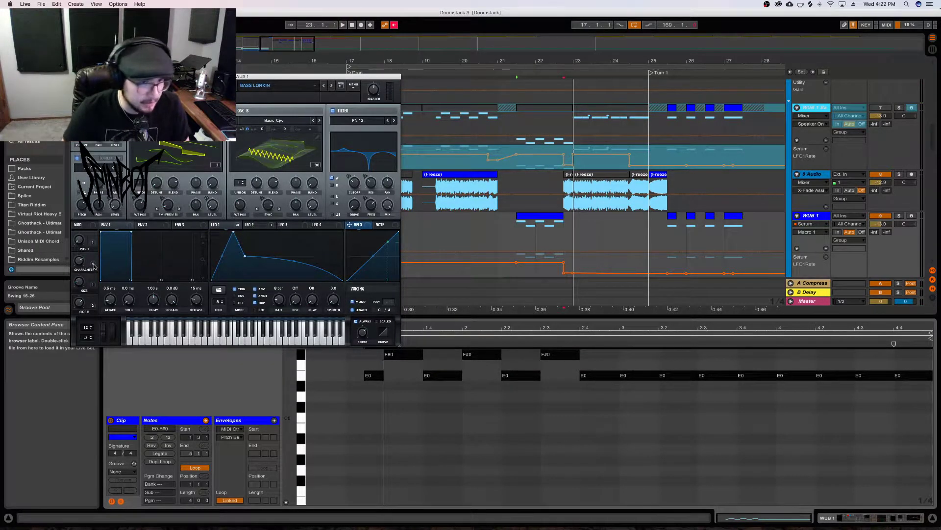
{"action": "key", "text": "space"}
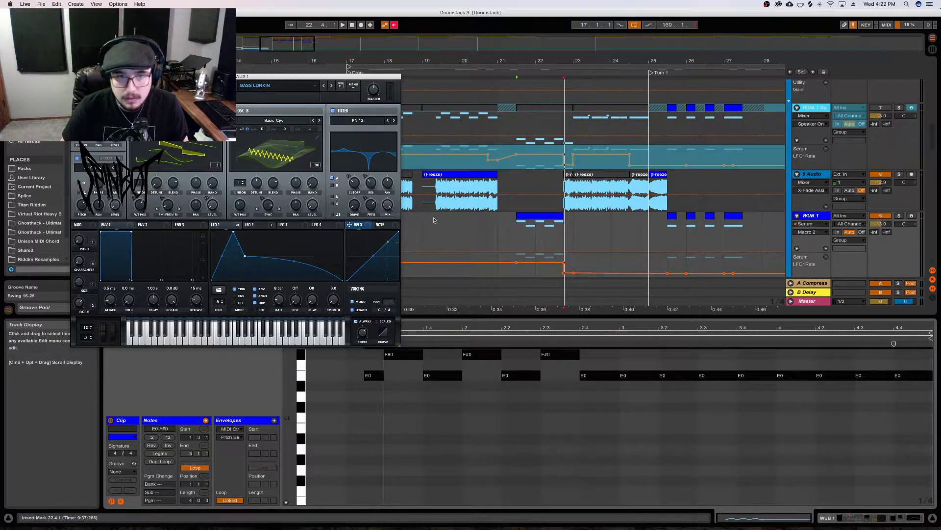
{"action": "left_click", "coordinate": [413, 244]}
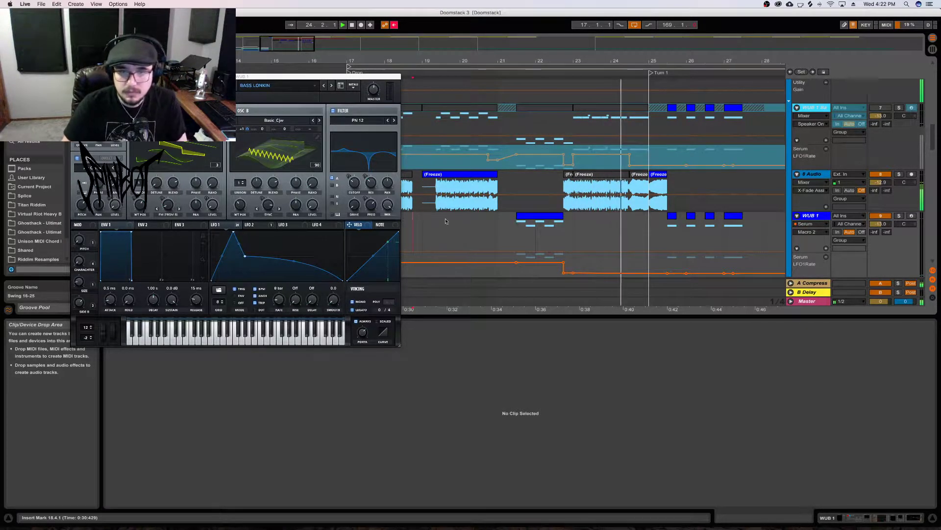
{"action": "key", "text": "space"}
Deactivate the short 8 Audio clip at 22.4.1, extend the WUB 1 clip to 23.1.1, and play from 21.3.1
{"action": "left_click", "coordinate": [570, 176]}
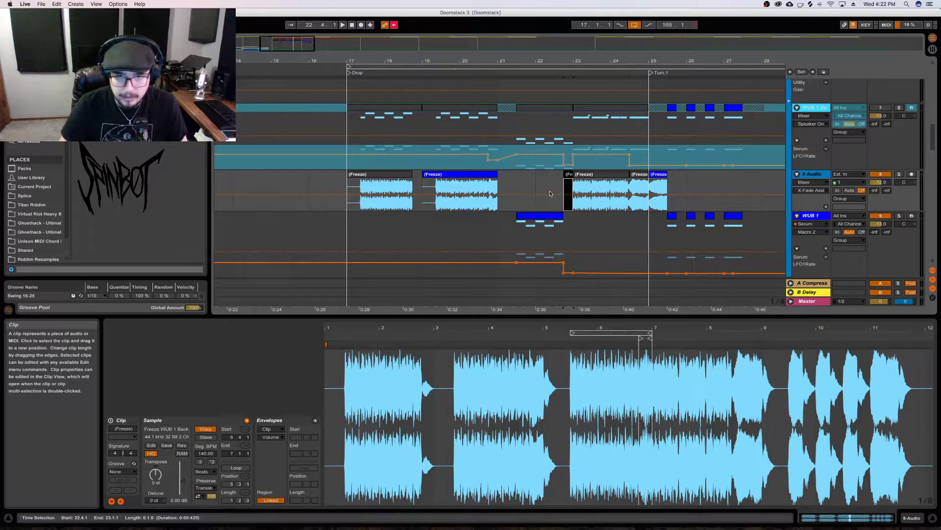
{"action": "left_click", "coordinate": [571, 220]}
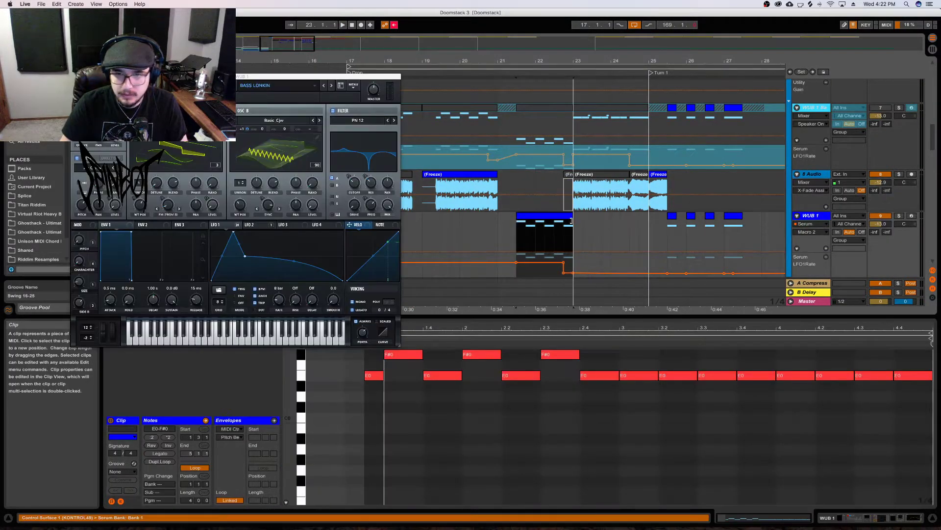
{"action": "left_click", "coordinate": [583, 263]}
{"action": "key", "text": "space"}
{"action": "left_click", "coordinate": [517, 235]}
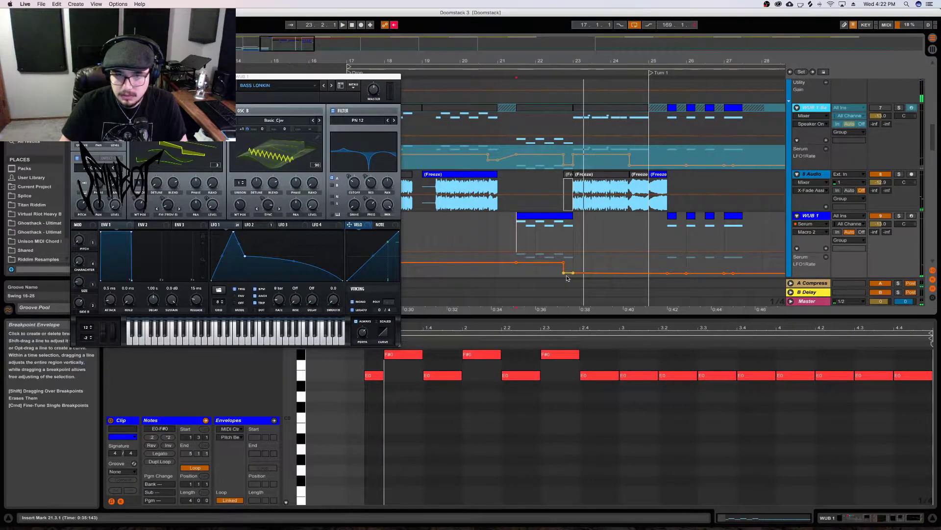
Try to duplicate the 22.2.1 to 22.4.1 section of the LFO1Rate automation on WUB 1 and play it from 21.3.1
{"action": "left_click_drag", "start_coordinate": [569, 270], "coordinate": [570, 277]}
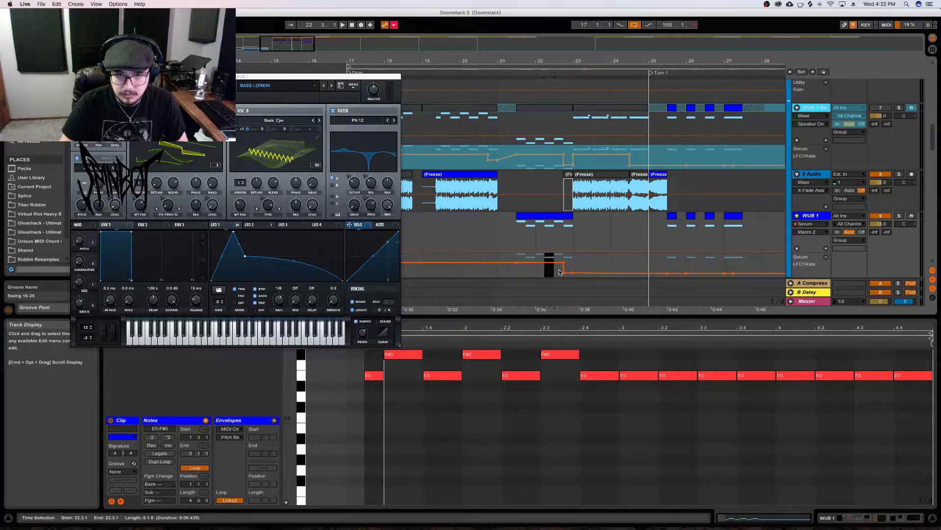
{"action": "scroll", "coordinate": [559, 273], "scroll_direction": "down", "scroll_amount": 1}
{"action": "left_click", "coordinate": [555, 264]}
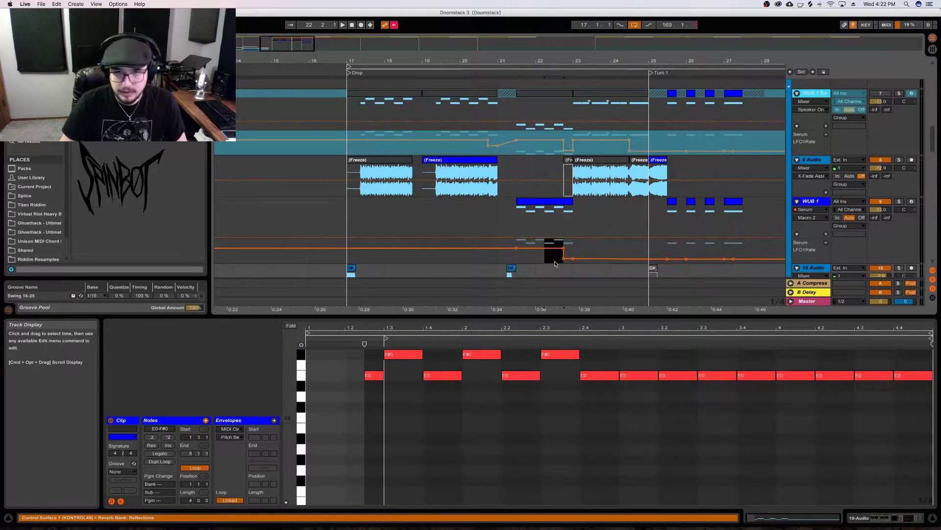
{"action": "key", "text": "super+d"}
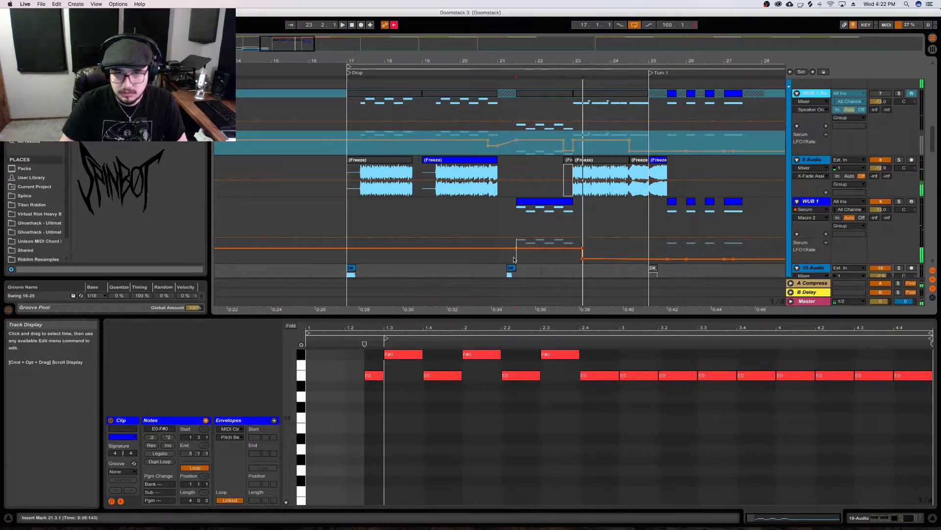
{"action": "left_click", "coordinate": [513, 260]}
{"action": "key", "text": "space"}
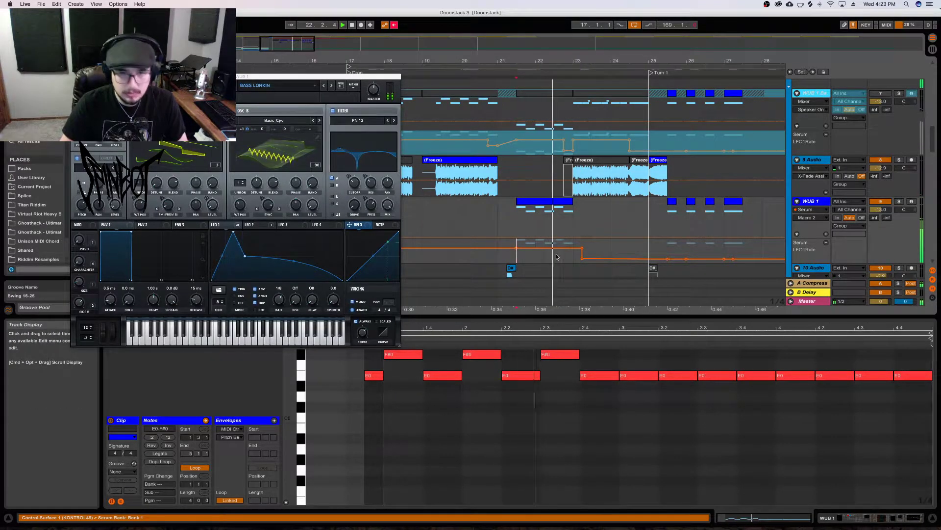
{"action": "left_click_drag", "start_coordinate": [550, 254], "coordinate": [568, 253]}
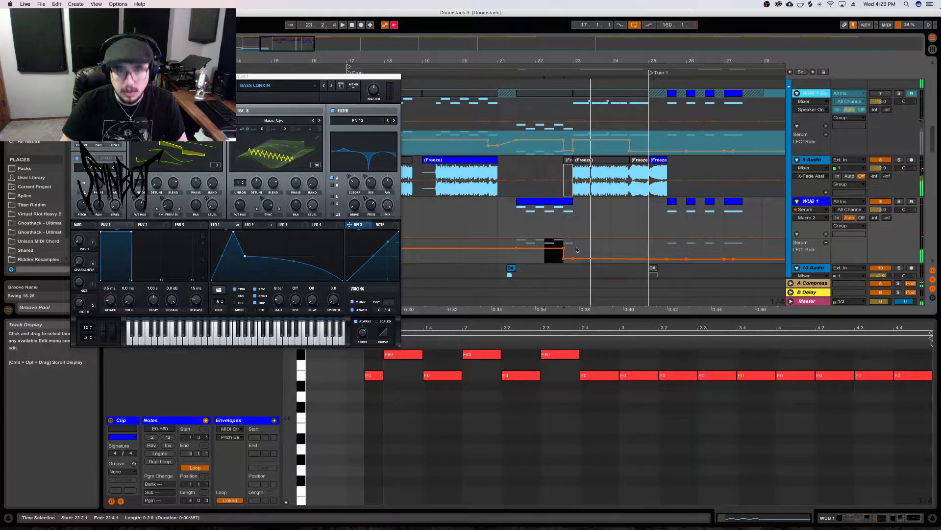
Raise the LFO1Rate automation on WUB 1 between 22.4.1 and 23.1.1 and audition the clip from 21.3.1
{"action": "left_click", "coordinate": [569, 256]}
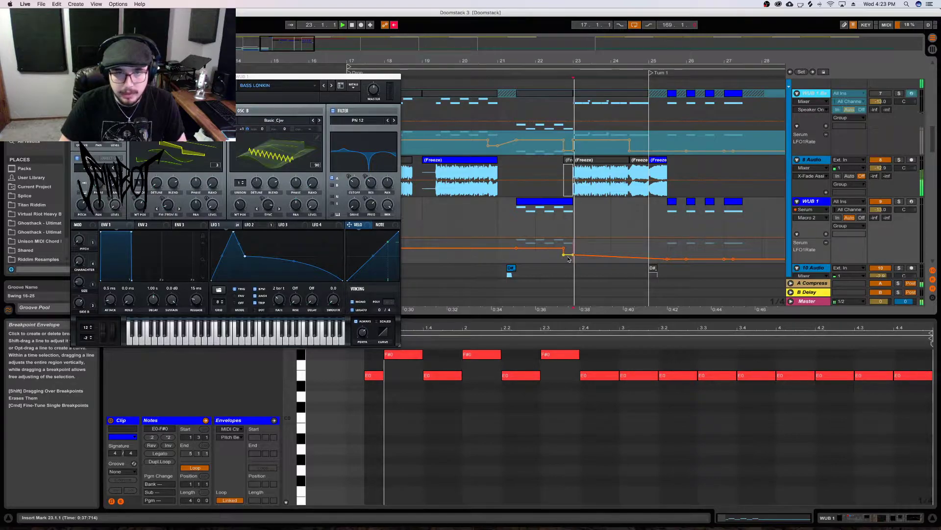
{"action": "left_click", "coordinate": [524, 205]}
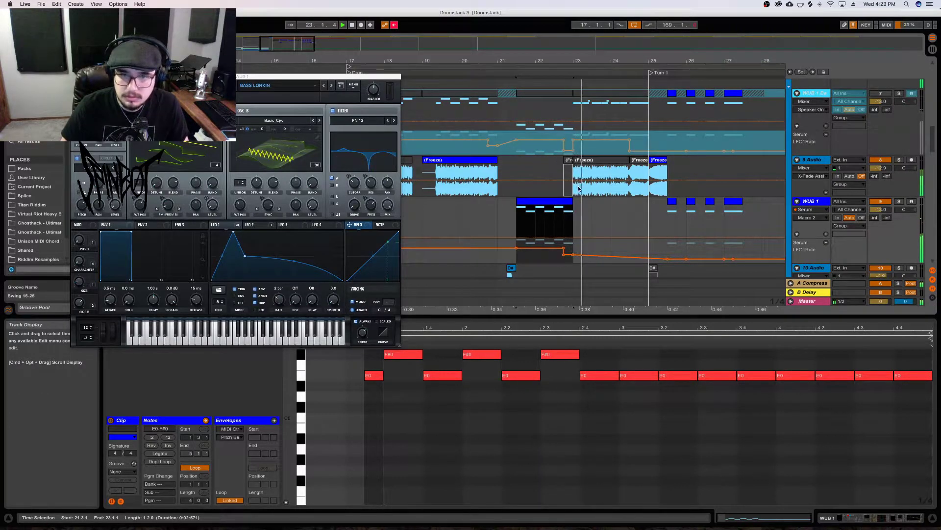
Trim the start of the 8 Audio clip to 23.3.1 and copy the WUB 1 MIDI clip from 25.3.1 to 23.1.1
{"action": "scroll", "coordinate": [586, 157], "scroll_direction": "up", "scroll_amount": 2}
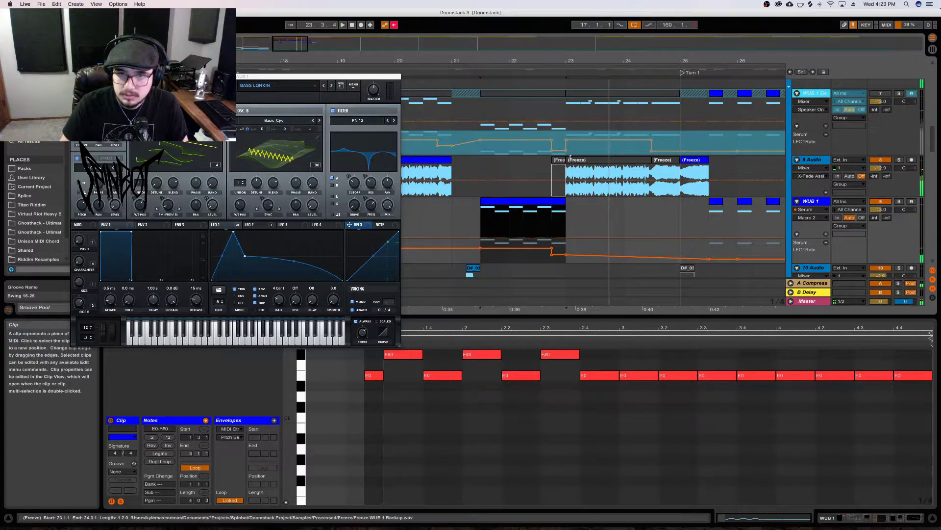
{"action": "left_click_drag", "start_coordinate": [567, 169], "coordinate": [595, 167]}
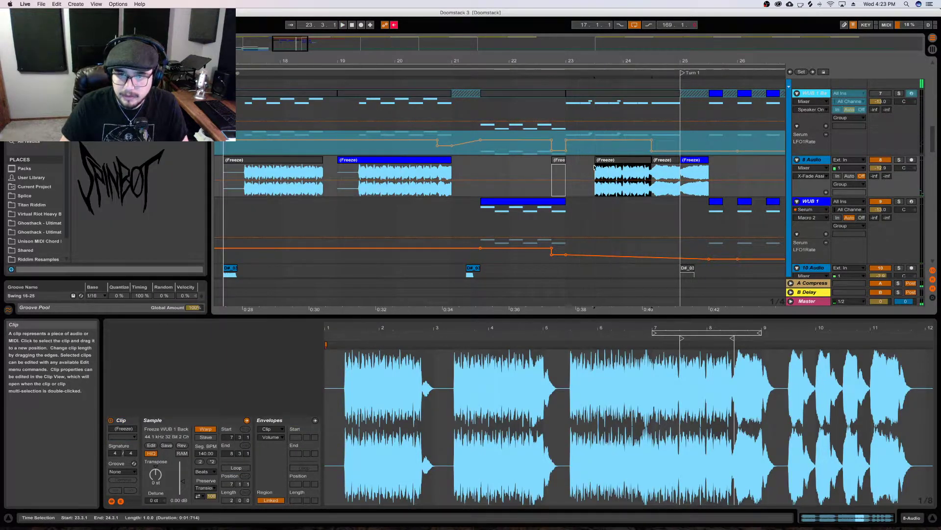
{"action": "left_click", "coordinate": [547, 204]}
{"action": "left_click", "coordinate": [717, 205]}
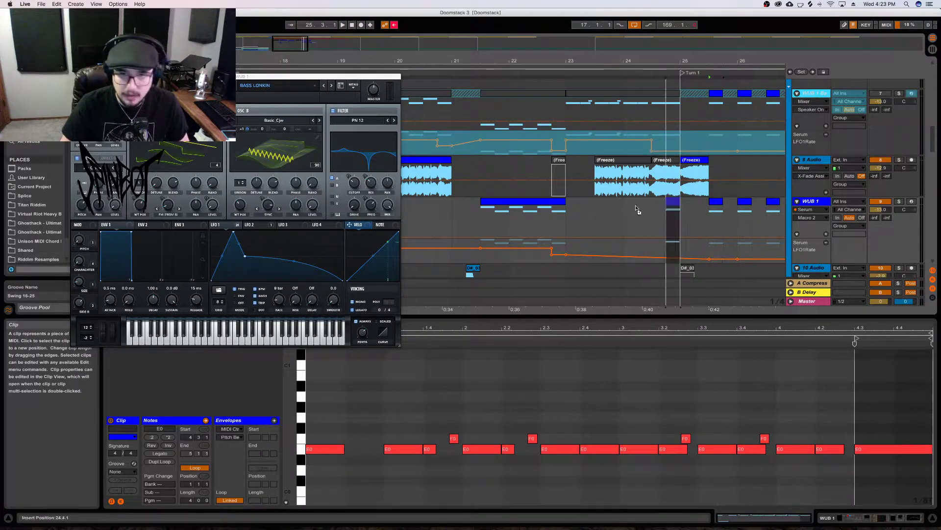
{"action": "left_click", "coordinate": [570, 206]}
{"action": "key", "text": "super+v"}
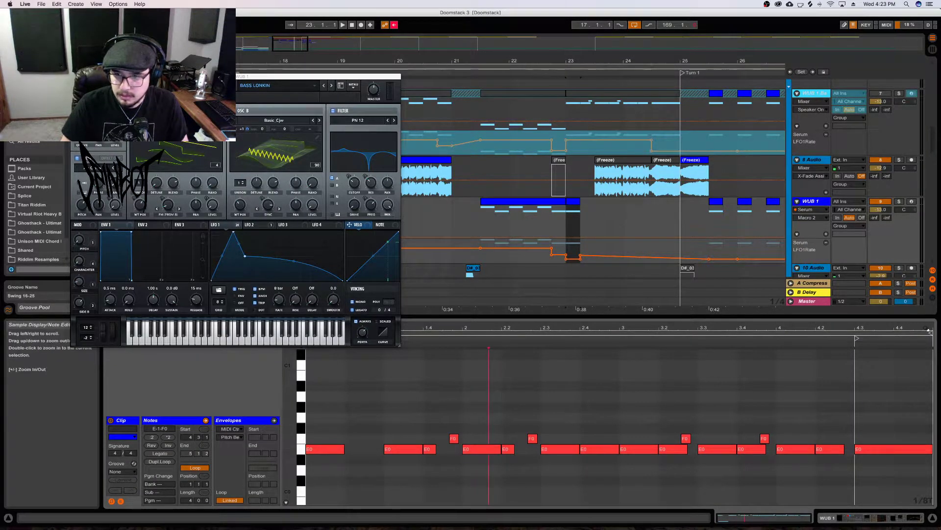
Set the loop length of the copied clip at 23.1.1 to 5 bars and its end to 6.1.1
{"action": "left_click_drag", "start_coordinate": [933, 331], "coordinate": [937, 341]}
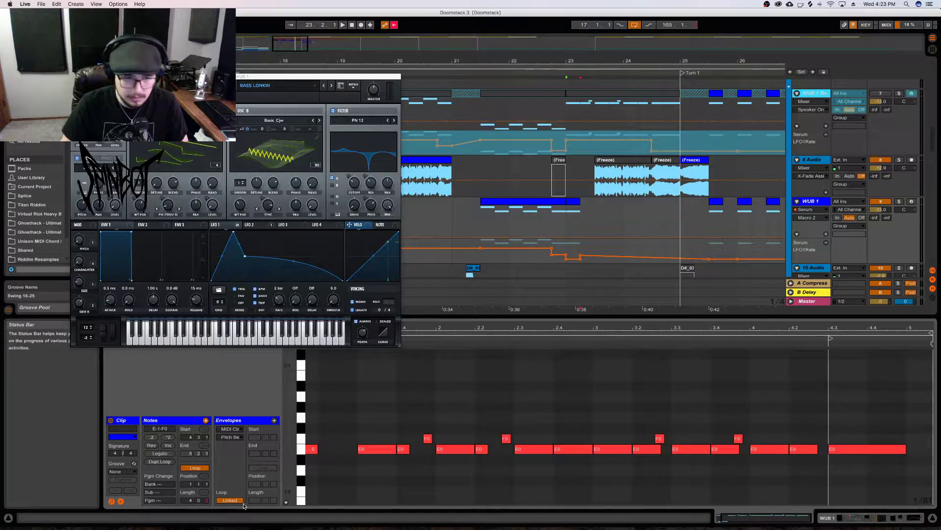
{"action": "left_click_drag", "start_coordinate": [191, 503], "coordinate": [191, 493]}
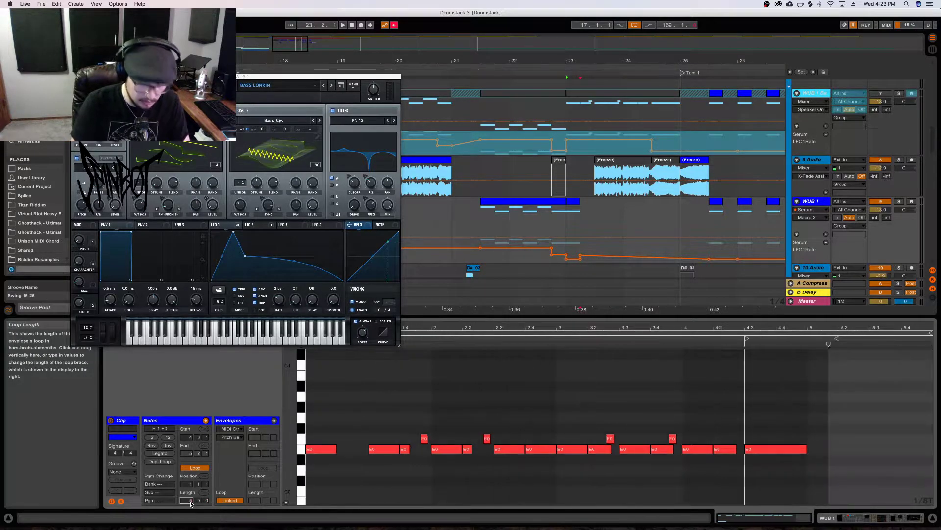
{"action": "left_click", "coordinate": [800, 447]}
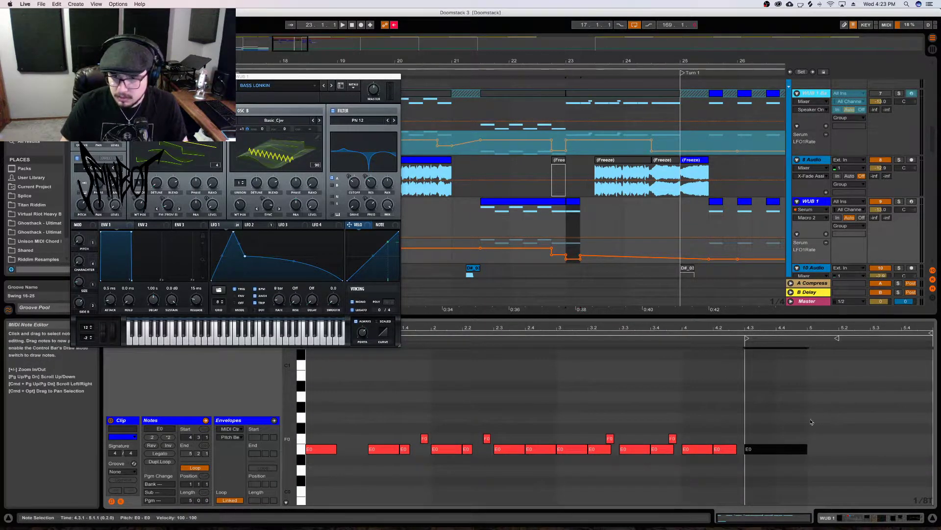
{"action": "left_click_drag", "start_coordinate": [837, 338], "coordinate": [926, 341]}
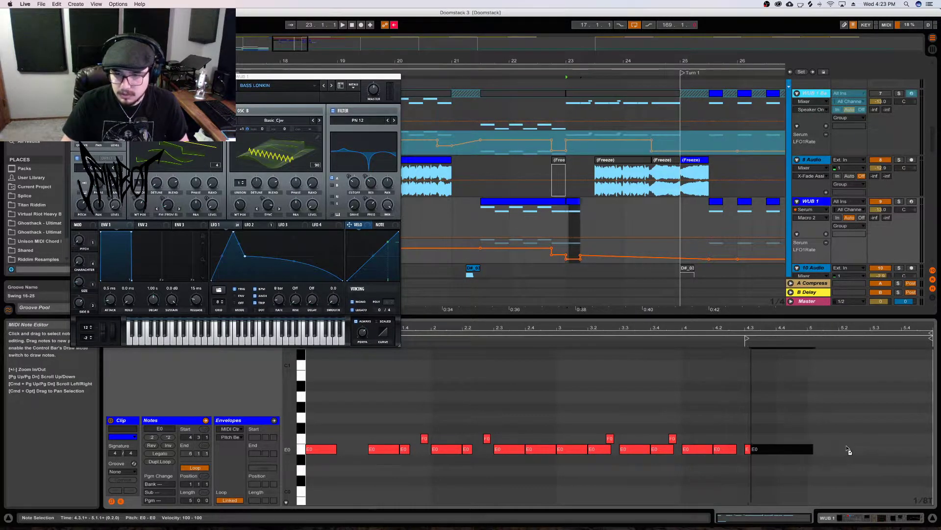
Lengthen the last E0 note, starting at 4.3.1, so it ends at 6.1.1
{"action": "key", "text": "super+d"}
{"action": "key", "text": "Delete"}
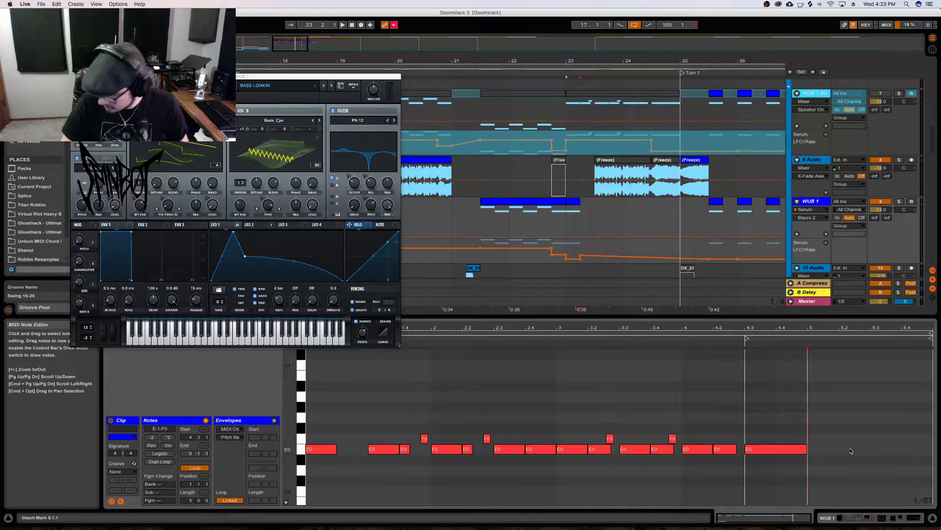
{"action": "left_click_drag", "start_coordinate": [807, 450], "coordinate": [934, 454]}
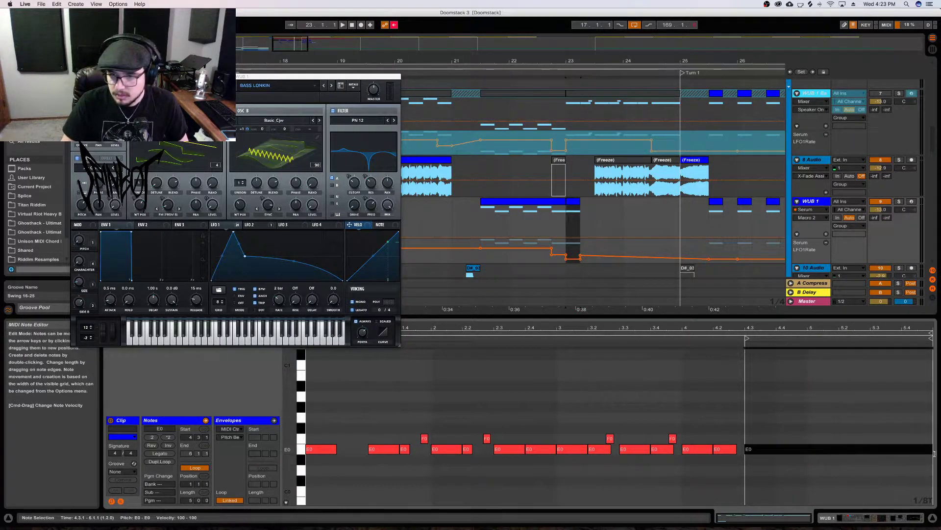
Extend the copied WUB 1 clip at 23.1.1 to end at 23.3.1 and play the result
{"action": "left_click", "coordinate": [576, 206]}
{"action": "left_click_drag", "start_coordinate": [579, 201], "coordinate": [592, 202]}
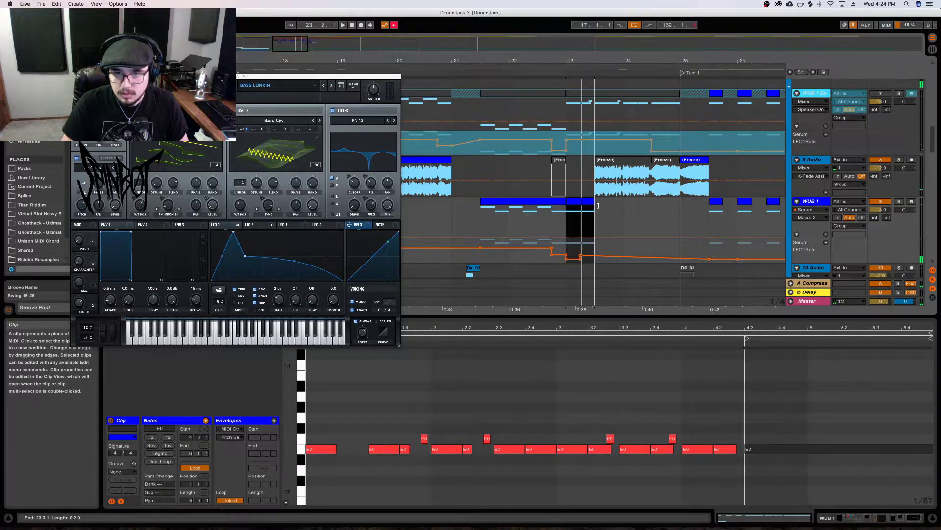
{"action": "key", "text": "space"}
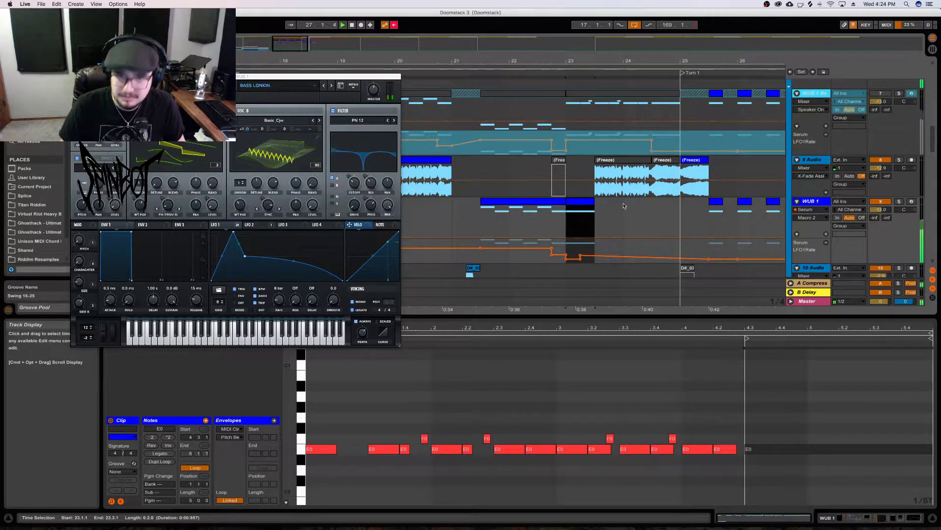
{"action": "key", "text": "space"}
Hide the Serum window and deactivate the first frozen clip, at 17.1.1 on 8 Audio
{"action": "left_click_drag", "start_coordinate": [513, 60], "coordinate": [494, 25]}
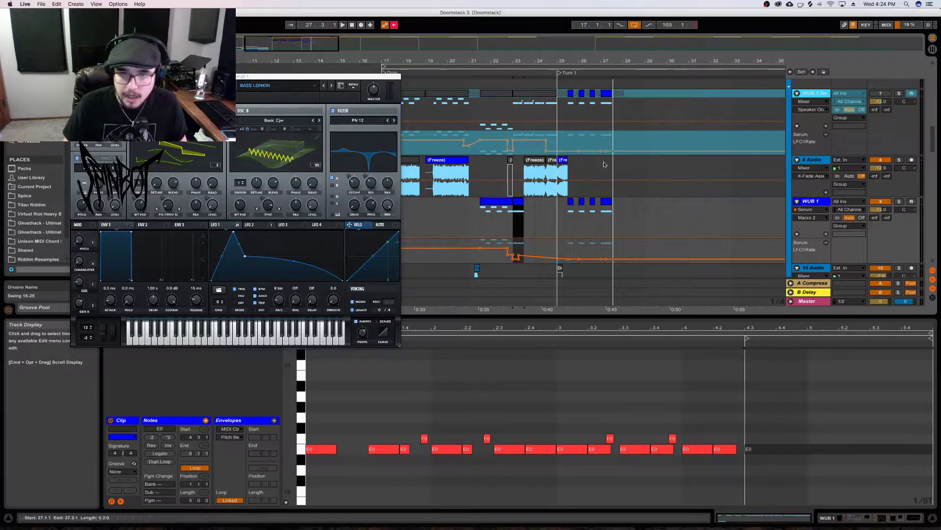
{"action": "key", "text": "super+alt+p"}
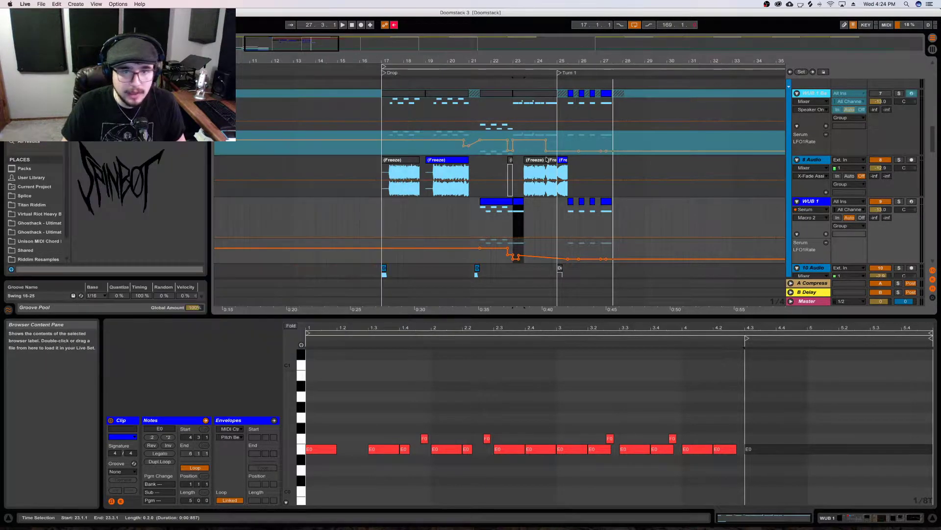
{"action": "left_click", "coordinate": [385, 159]}
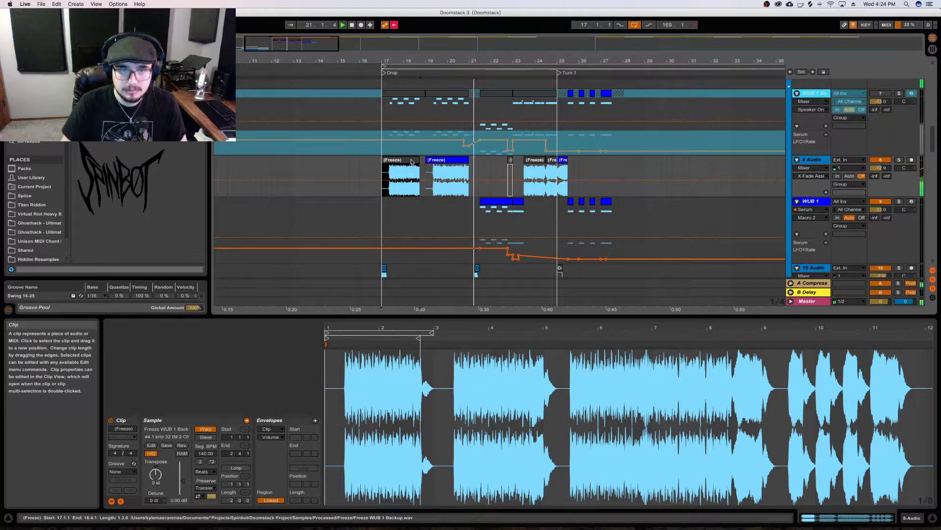
{"action": "key", "text": "0"}
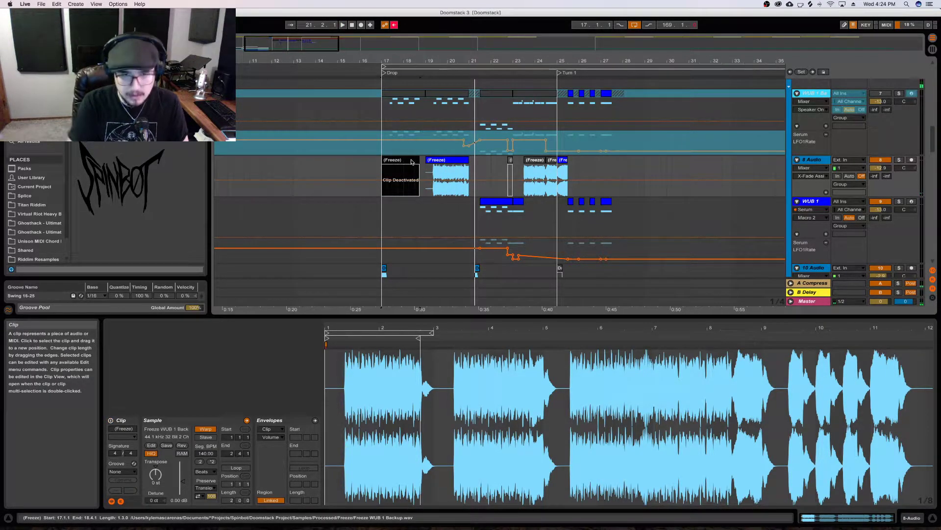
Copy the WUB 1 Backup MIDI clip at 17.1.1 onto the WUB 1 track at the same position and play it
{"action": "left_click", "coordinate": [496, 202]}
{"action": "left_click_drag", "start_coordinate": [385, 91], "coordinate": [399, 214]}
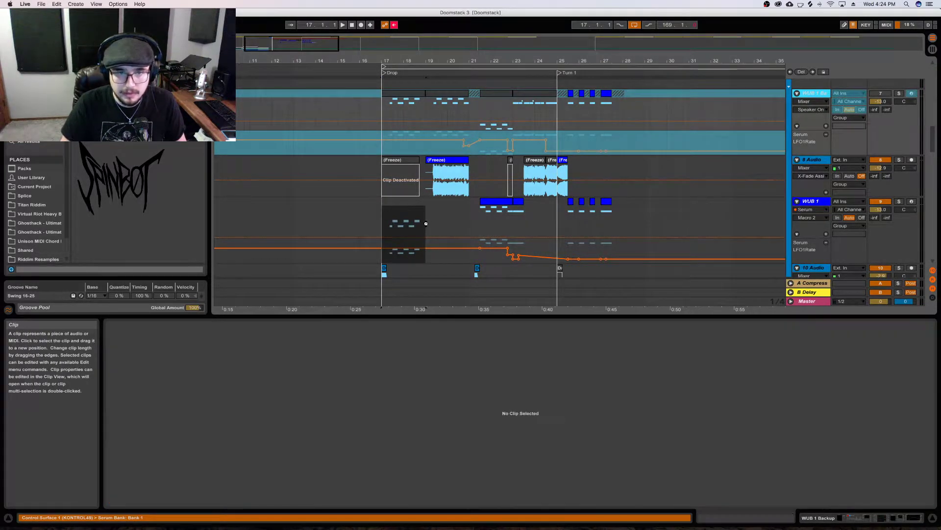
{"action": "key", "text": "space"}
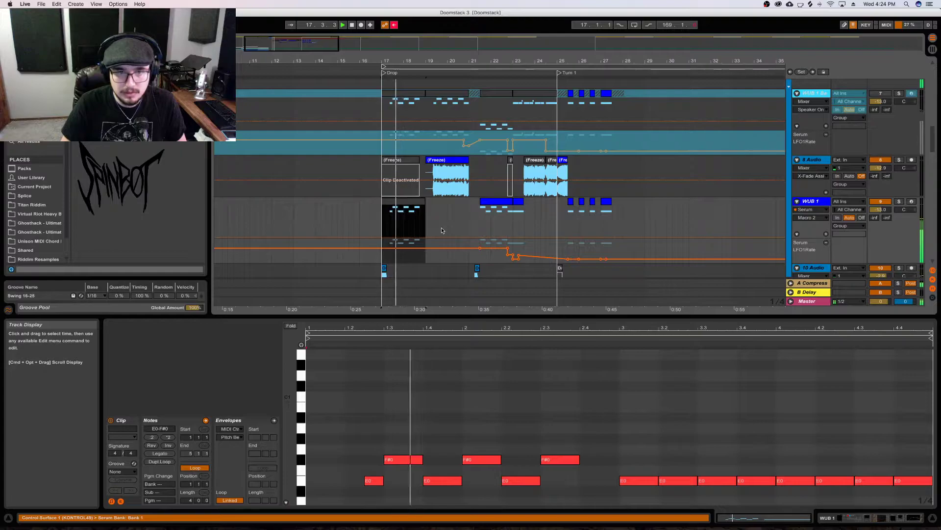
{"action": "key", "text": "super+l"}
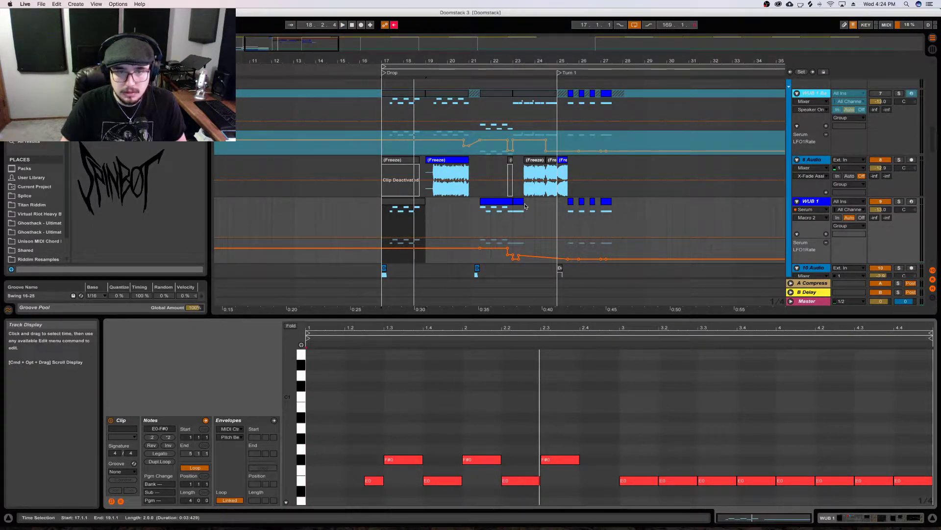
Freeze the WUB 1 track and play the frozen result from 17.1.1
{"action": "right_click", "coordinate": [824, 203]}
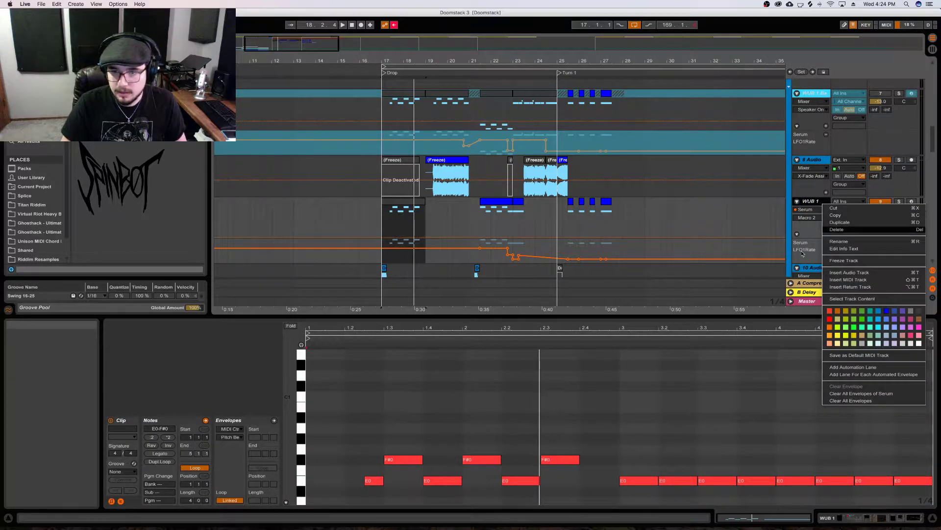
{"action": "left_click", "coordinate": [860, 261]}
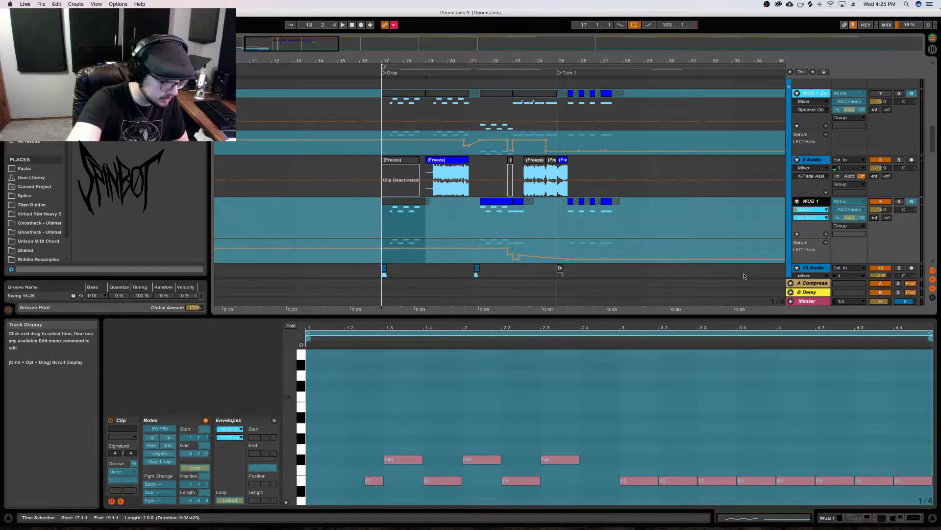
{"action": "key", "text": "space"}
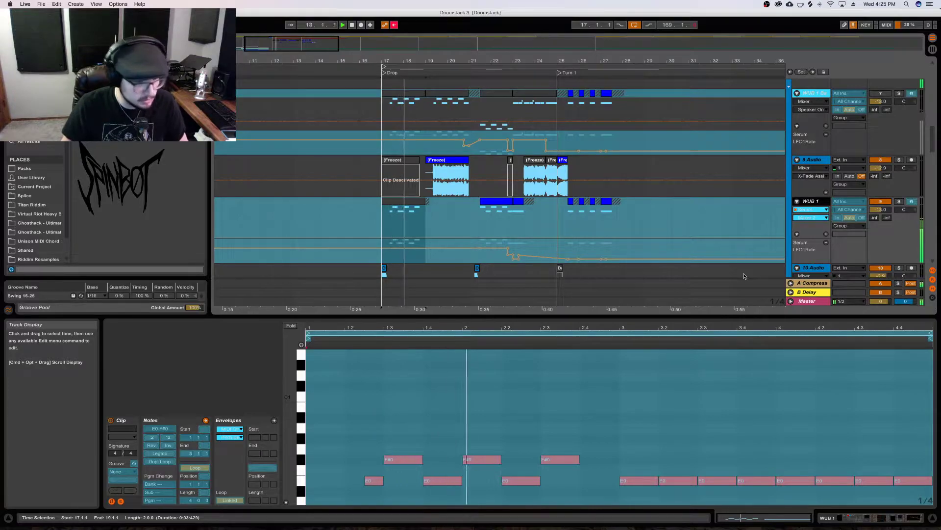
{"action": "key", "text": "space"}
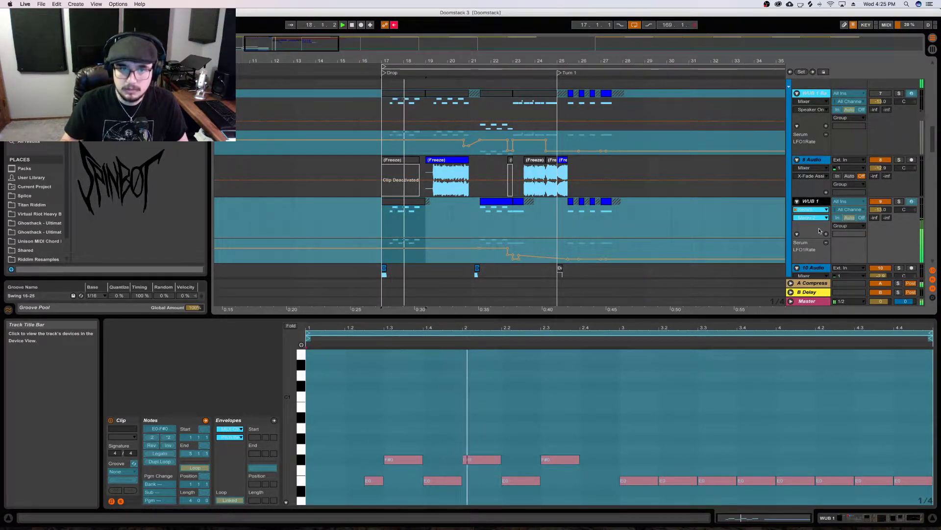
Move the short frozen clip at 22.4.1 on 8 Audio to 15.4.1 and copy WUB 1's frozen clips from 21.3.1 to 23.3.1 onto 8 Audio
{"action": "left_click", "coordinate": [510, 164]}
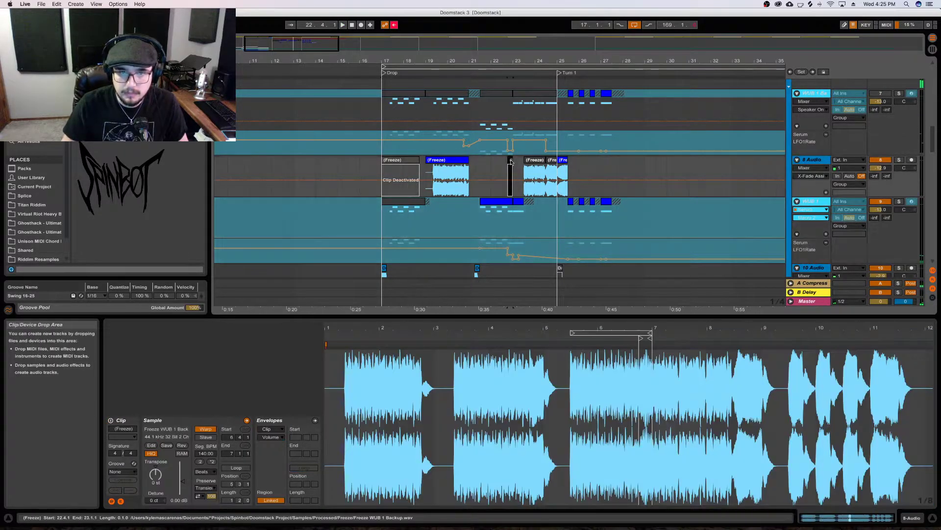
{"action": "left_click_drag", "start_coordinate": [511, 162], "coordinate": [350, 168]}
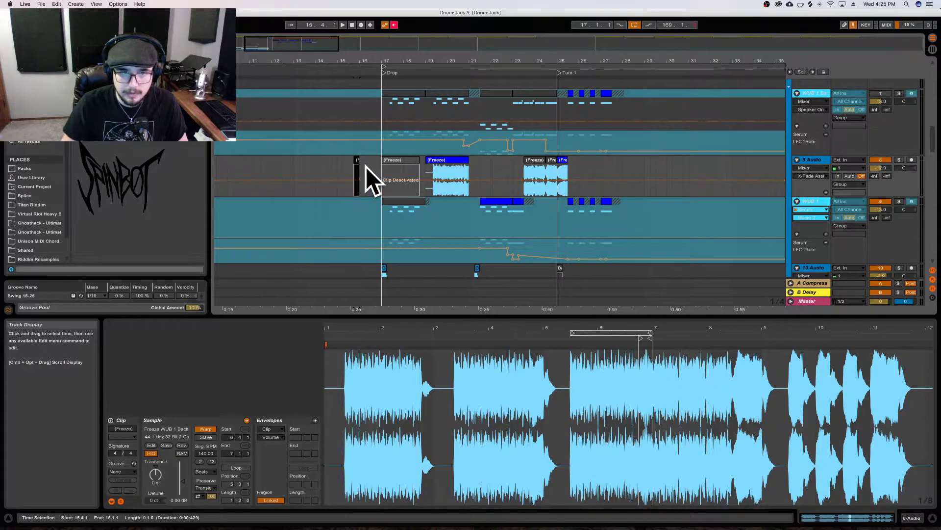
{"action": "left_click", "coordinate": [501, 202]}
{"action": "left_click", "coordinate": [514, 203], "text": "shift"}
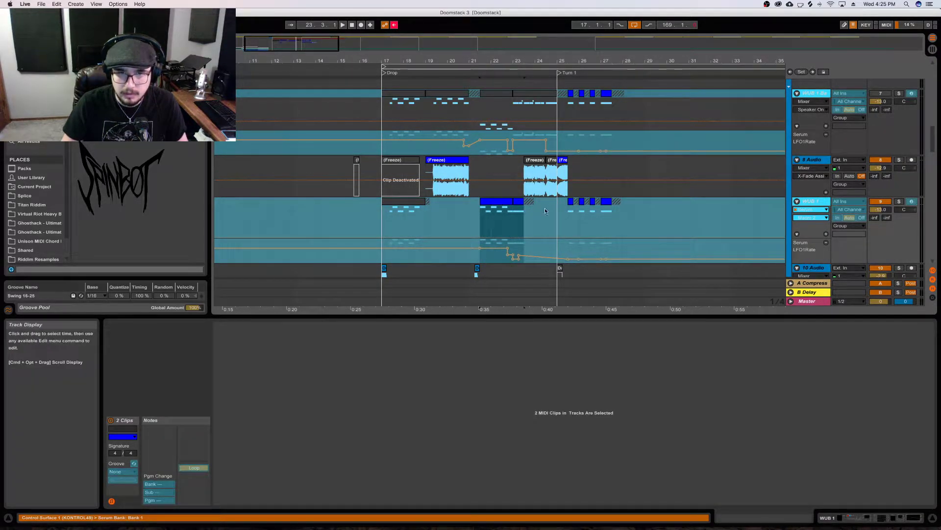
{"action": "left_click_drag", "start_coordinate": [501, 192], "coordinate": [496, 187]}
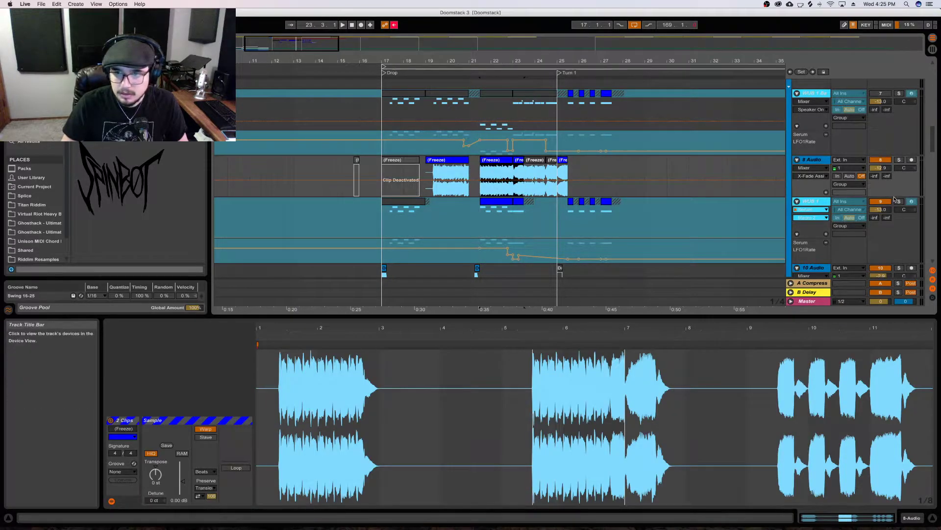
Deactivate the WUB 1 track and play the copied frozen audio on 8 Audio from 21.3.1 to 23.3.1
{"action": "left_click", "coordinate": [887, 202]}
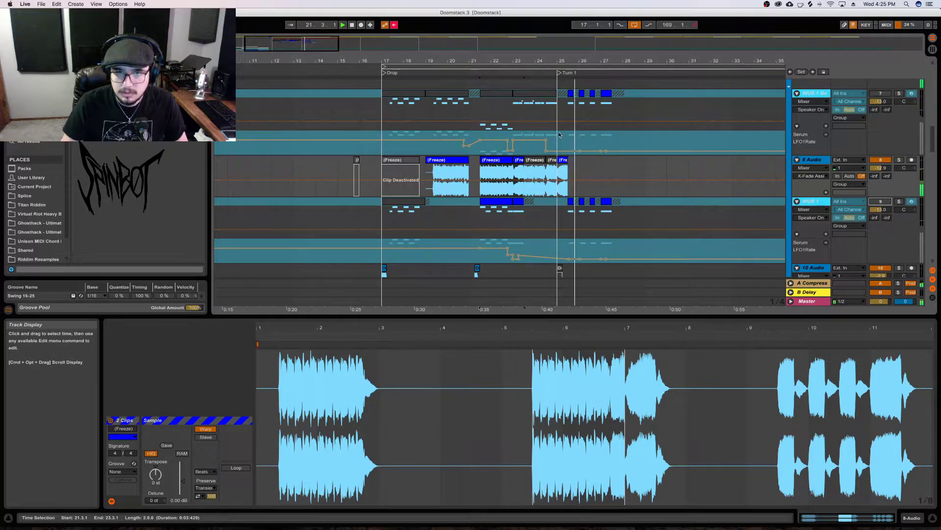
{"action": "left_click", "coordinate": [506, 205]}
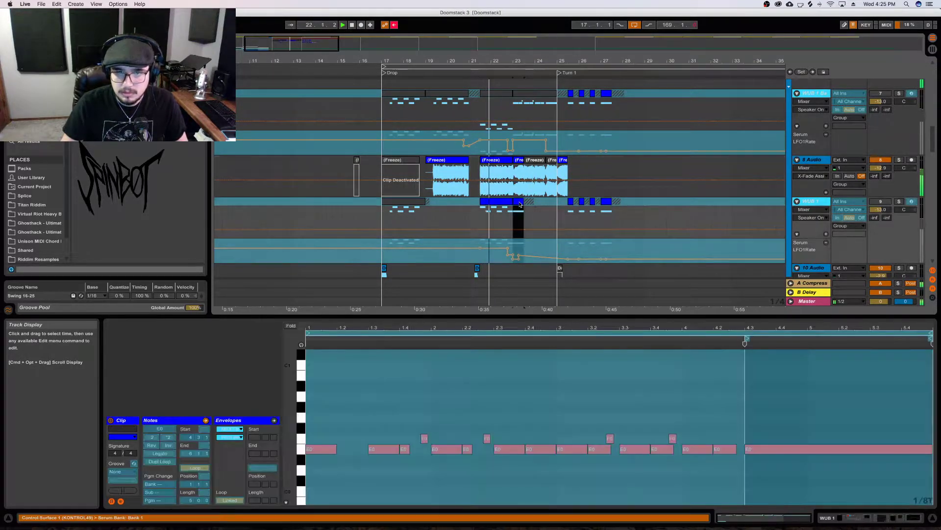
{"action": "left_click", "coordinate": [518, 176]}
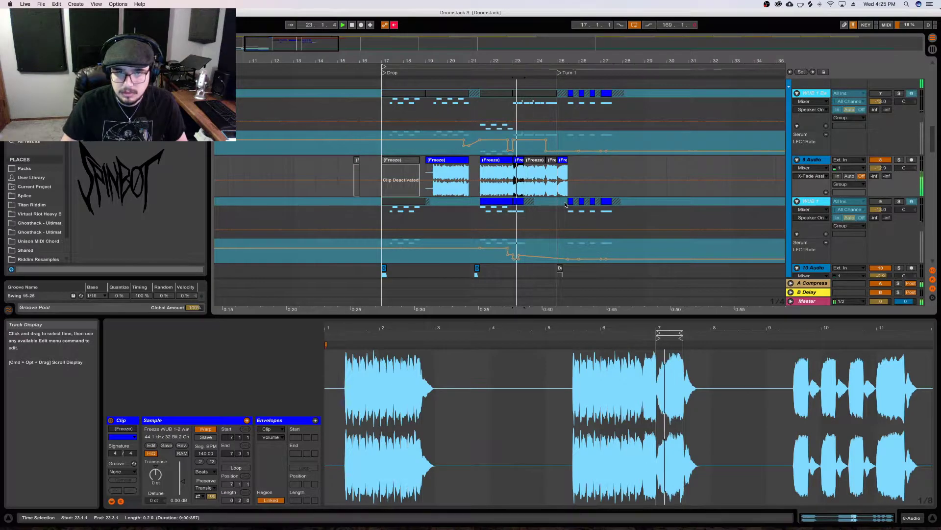
{"action": "left_click", "coordinate": [565, 204]}
{"action": "left_click", "coordinate": [517, 163]}
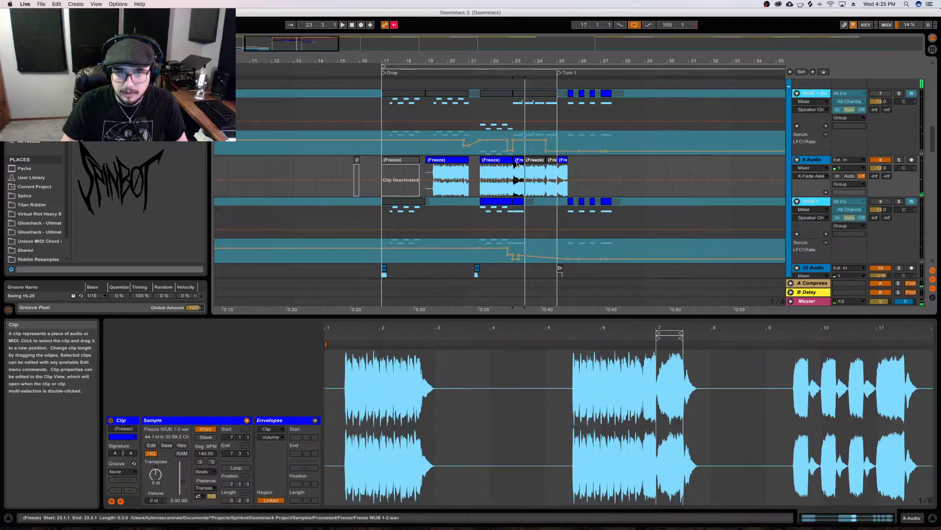
{"action": "key", "text": "space"}
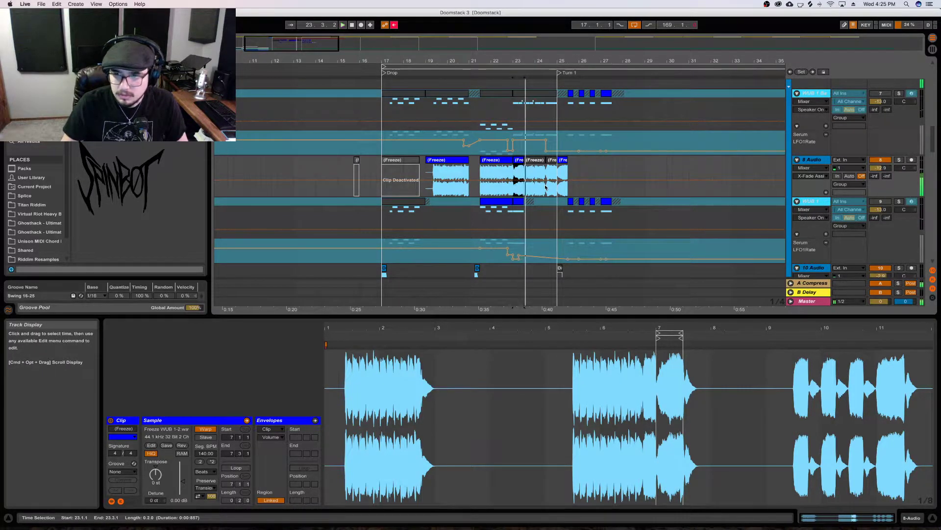
Play 8 Audio from 21.3.1 and compare its frozen clips up to 25.1.1 with the WUB 1 MIDI clips
{"action": "key", "text": "Down"}
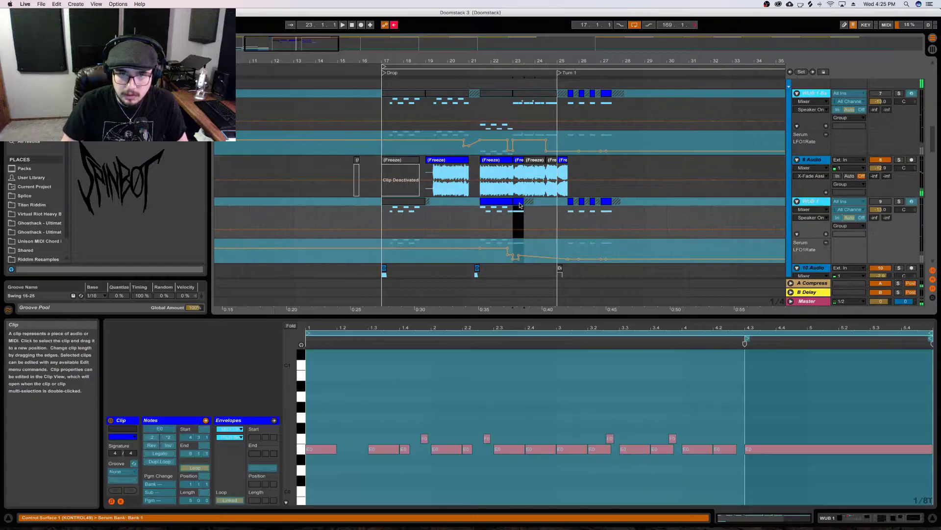
{"action": "left_click", "coordinate": [488, 171]}
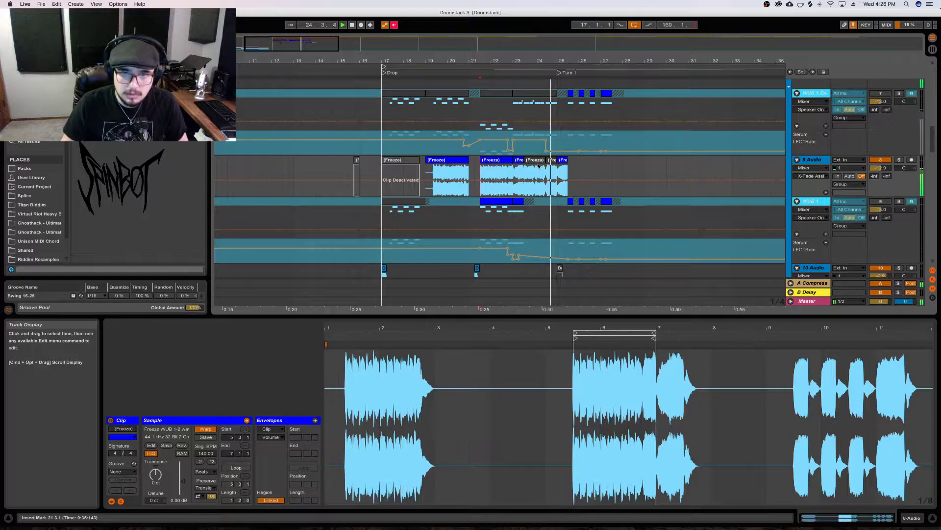
{"action": "key", "text": "space"}
{"action": "left_click", "coordinate": [542, 169]}
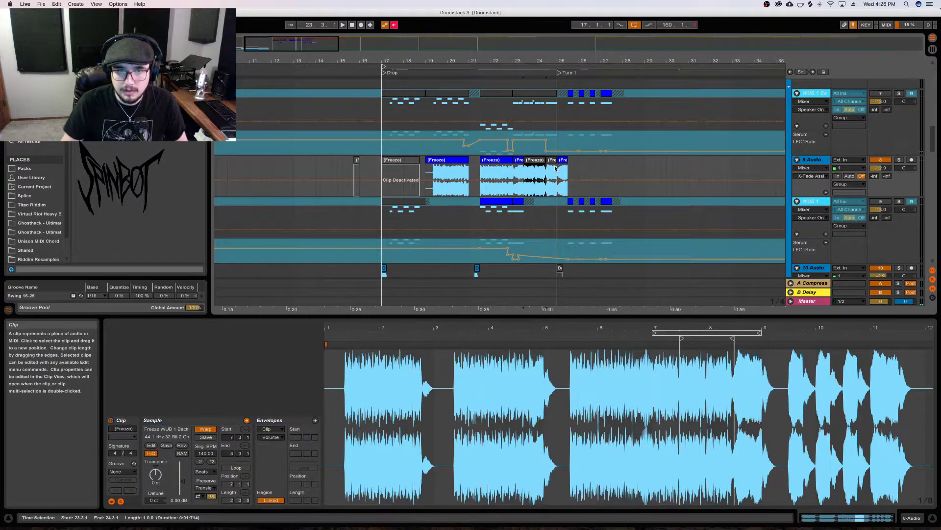
{"action": "left_click", "coordinate": [556, 168]}
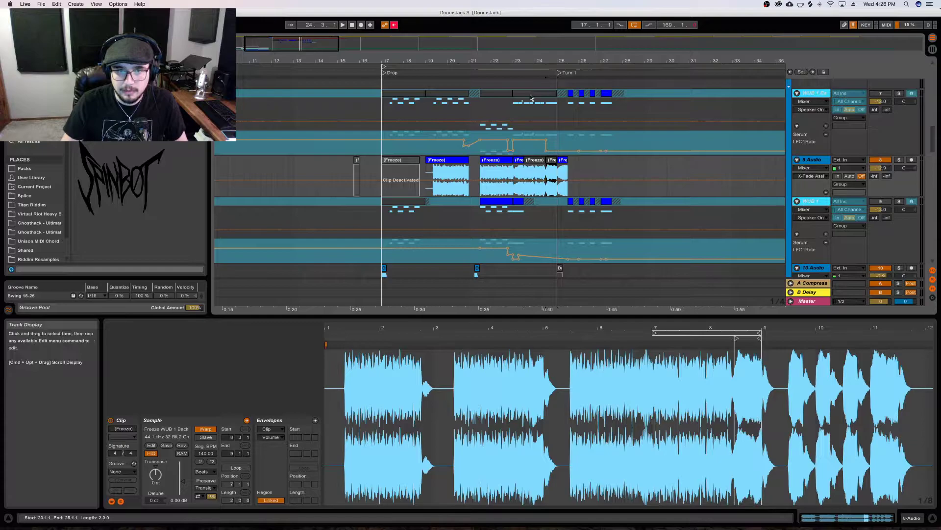
{"action": "left_click", "coordinate": [502, 209]}
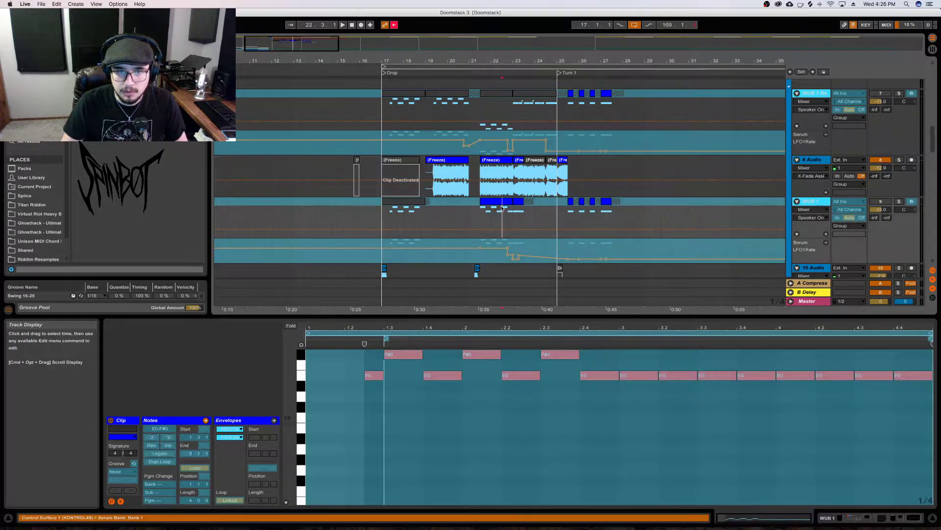
Color the WUB 1 clip at 17.1.1 blue to match the track's other clips
{"action": "left_click", "coordinate": [415, 206]}
{"action": "right_click", "coordinate": [415, 206]}
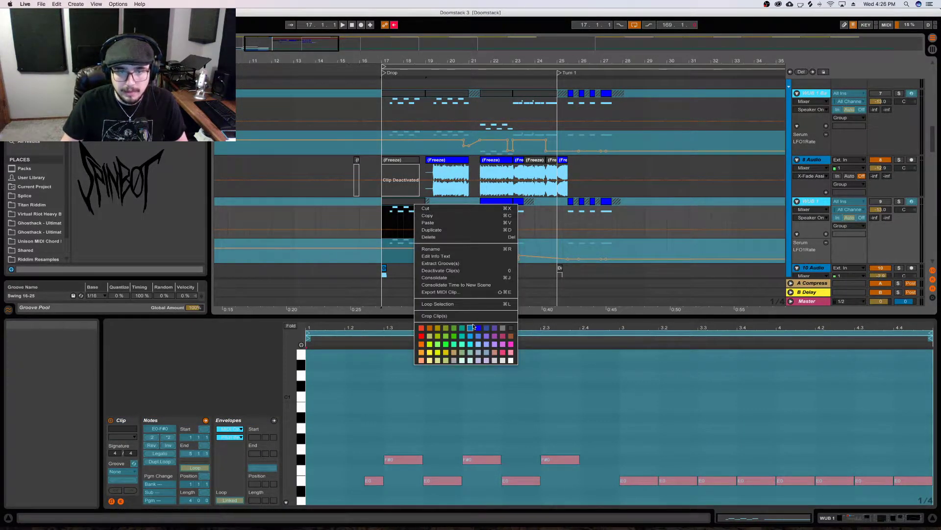
{"action": "left_click", "coordinate": [479, 328]}
{"action": "left_click", "coordinate": [457, 218]}
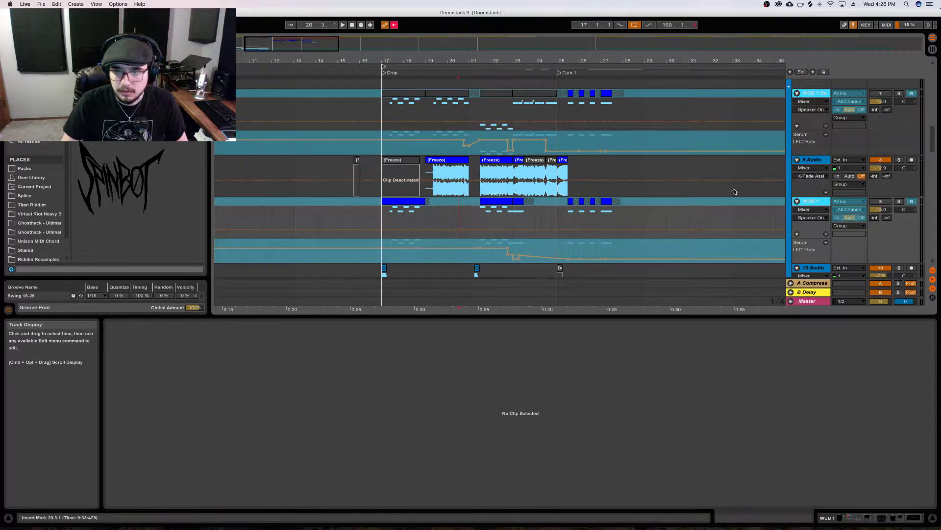
Apply the blue color to the WUB 1 track and unfreeze it
{"action": "left_click", "coordinate": [815, 202]}
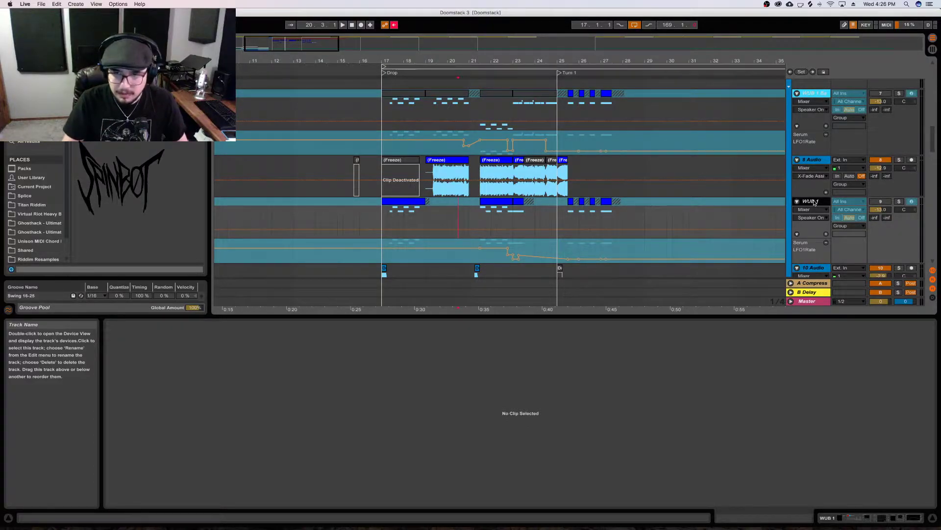
{"action": "right_click", "coordinate": [814, 202]}
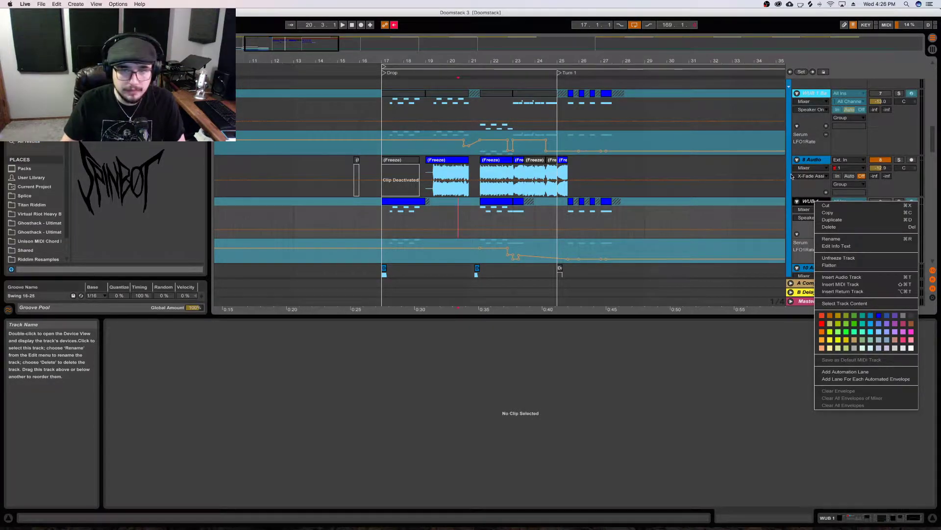
{"action": "left_click", "coordinate": [574, 225]}
{"action": "left_click", "coordinate": [415, 215]}
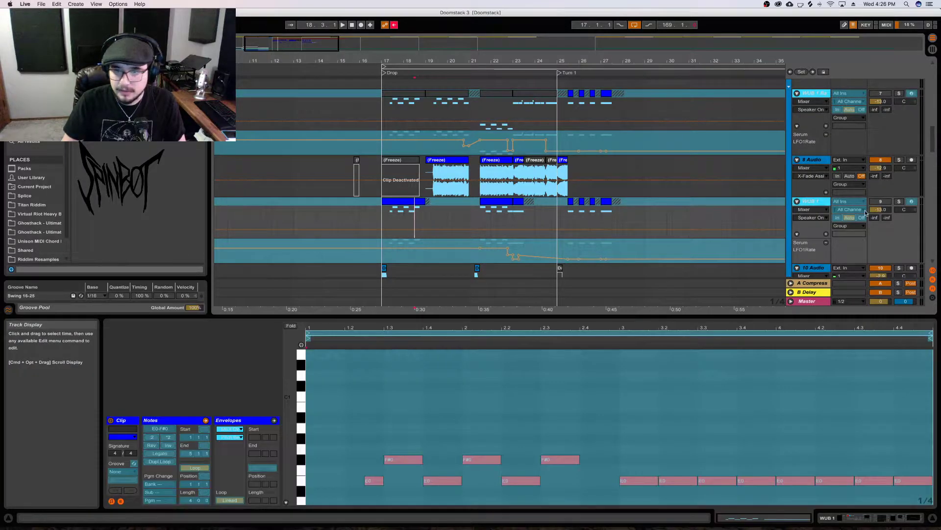
{"action": "right_click", "coordinate": [831, 206]}
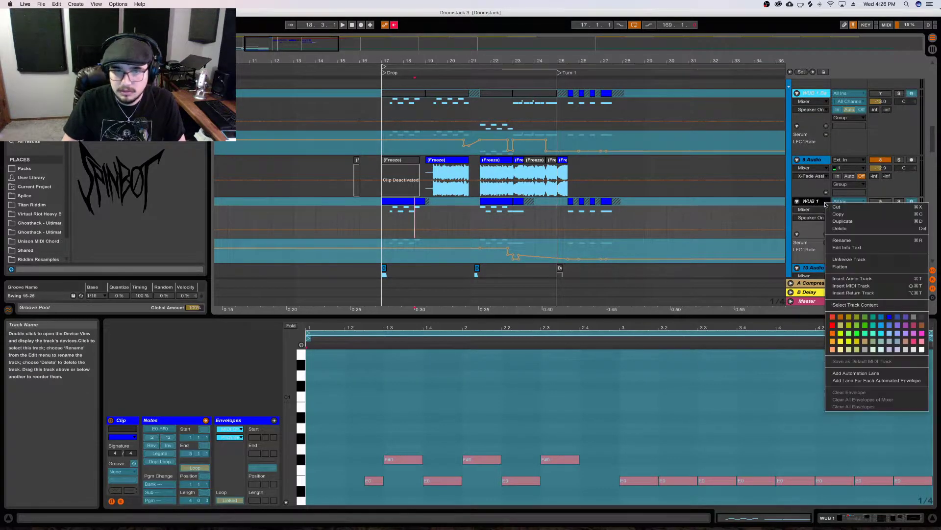
{"action": "left_click", "coordinate": [891, 317]}
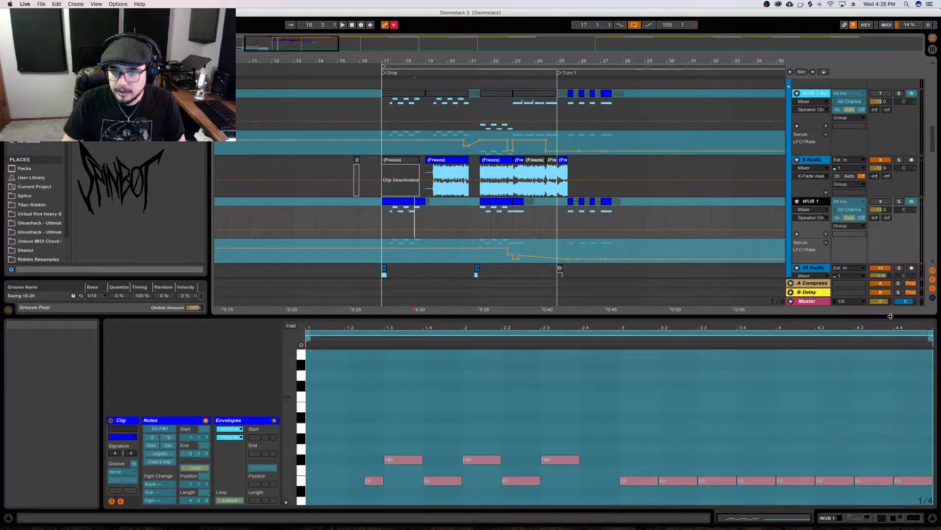
{"action": "right_click", "coordinate": [815, 206]}
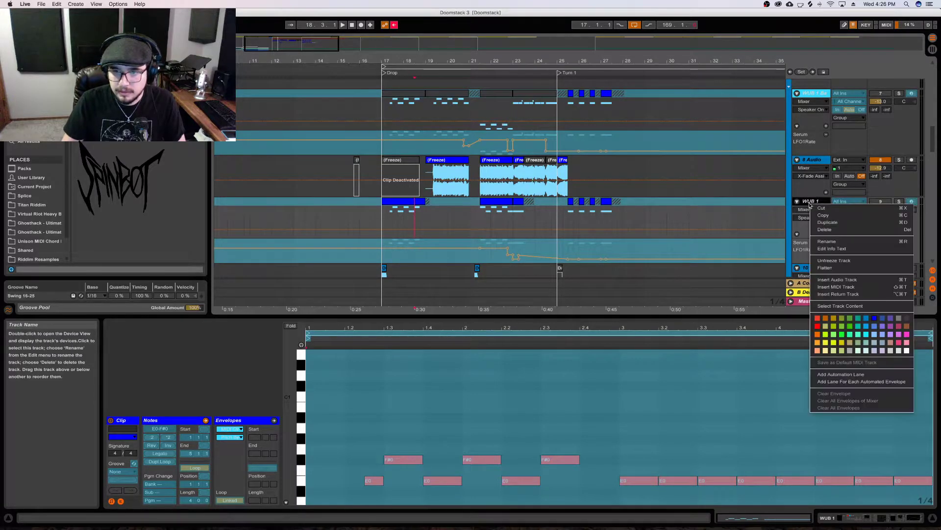
{"action": "left_click", "coordinate": [843, 260]}
Reactivate the WUB 1 track and play its MIDI clip at 17.1.1
{"action": "left_click", "coordinate": [398, 202]}
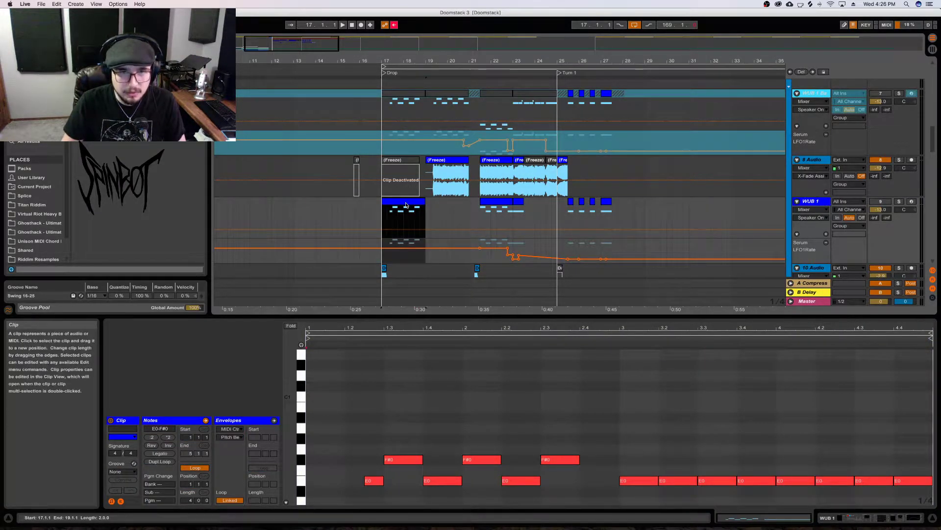
{"action": "key", "text": "space"}
{"action": "left_click", "coordinate": [899, 201]}
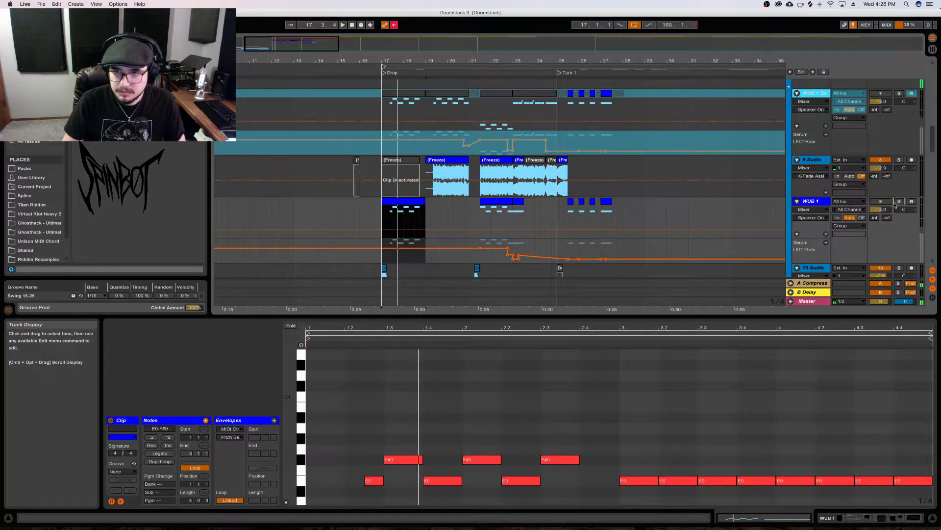
{"action": "left_click", "coordinate": [899, 202]}
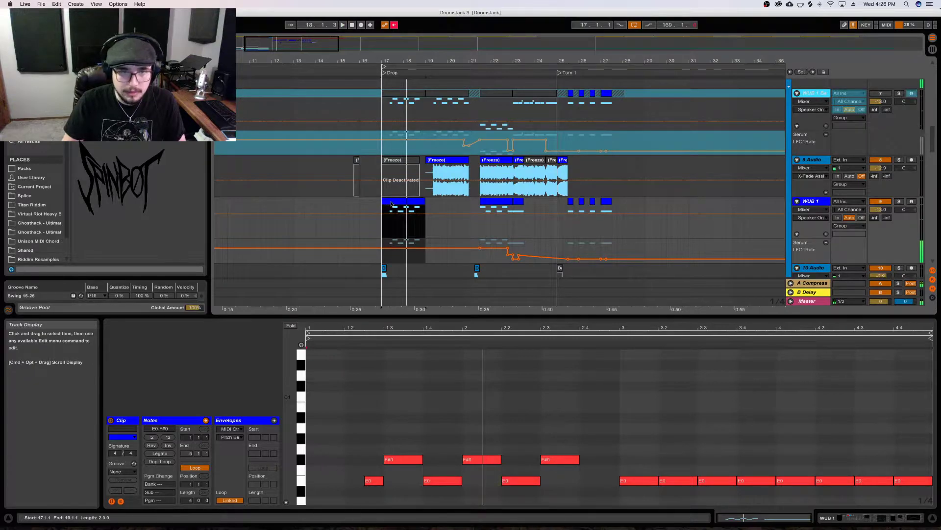
Open the WUB 1 track's Serum instrument and adjust its portamento time
{"action": "key", "text": "shift+Tab"}
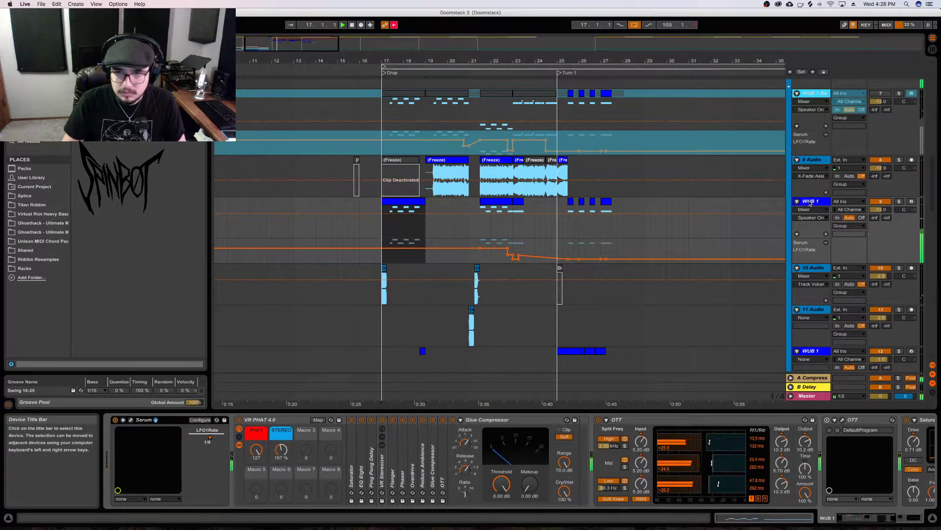
{"action": "left_click", "coordinate": [131, 420]}
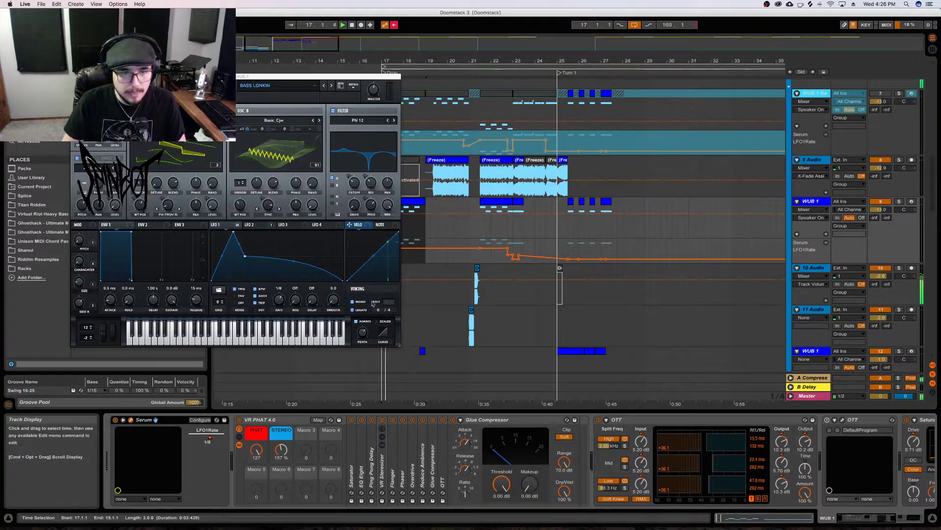
{"action": "left_click", "coordinate": [363, 333]}
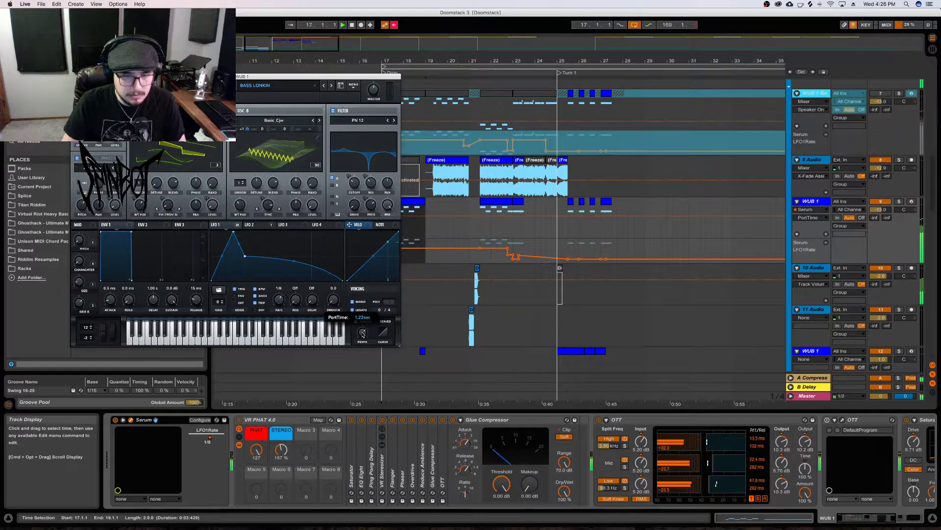
Slightly lengthen the first six E0 and F#0 notes in the WUB 1 clip at 17.1.1 so consecutive notes overlap
{"action": "double_click", "coordinate": [419, 205]}
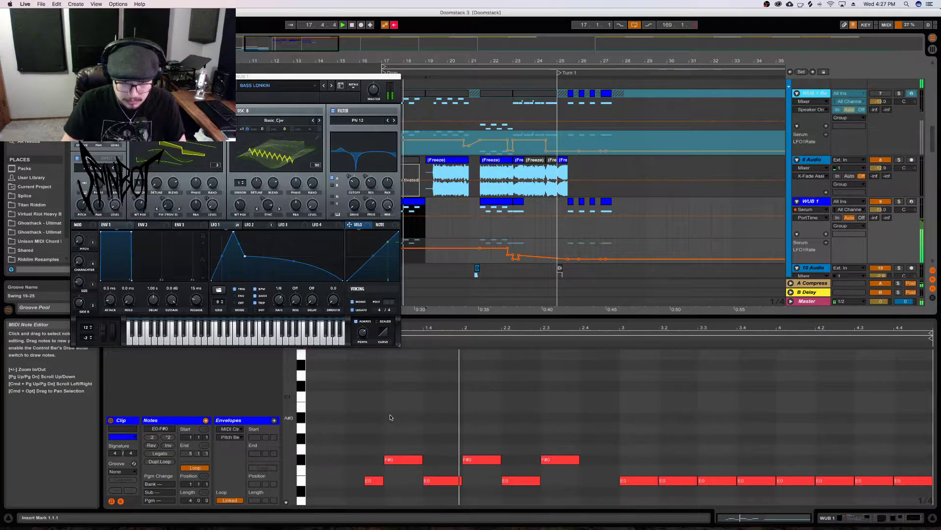
{"action": "scroll", "coordinate": [540, 466], "scroll_direction": "up", "scroll_amount": 1}
{"action": "left_click_drag", "start_coordinate": [550, 498], "coordinate": [400, 482]}
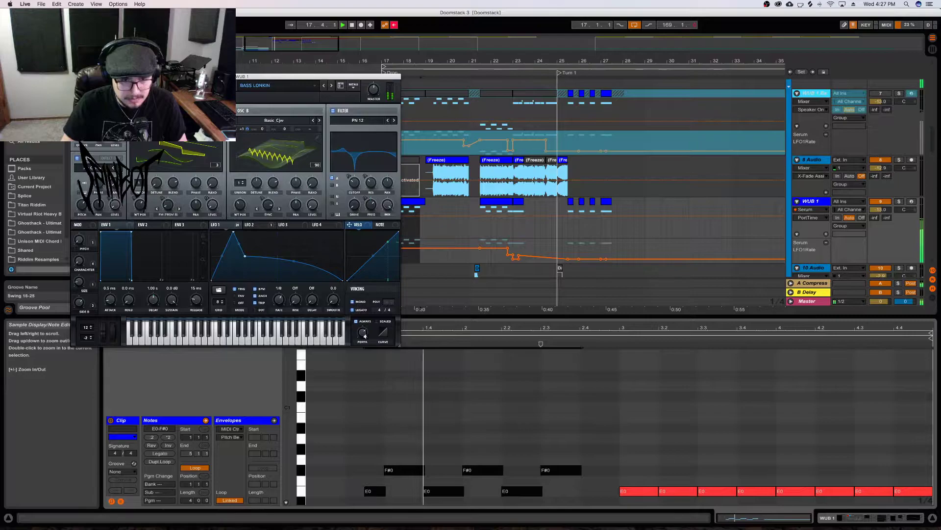
Fine-tune Serum's portamento time and bend its portamento curve while the clip plays, and hide the plug-in window
{"action": "left_click_drag", "start_coordinate": [364, 335], "coordinate": [364, 343]}
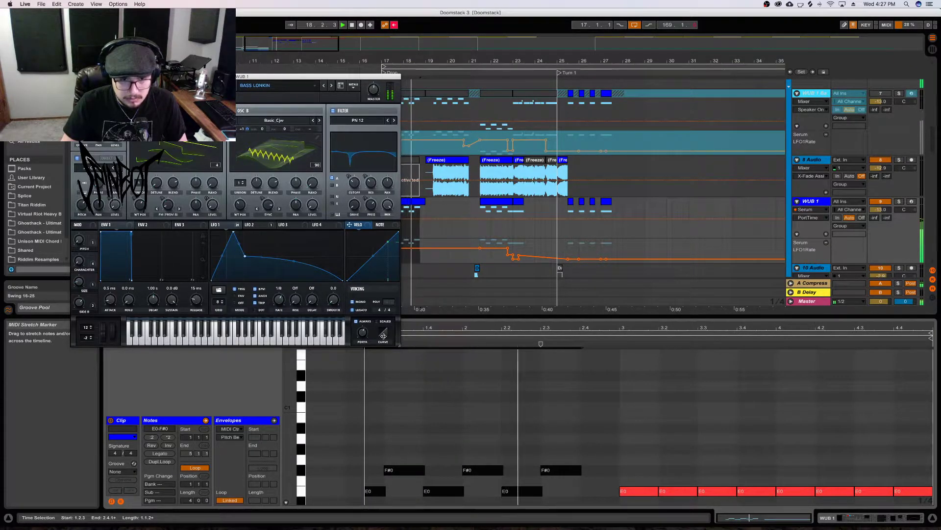
{"action": "left_click_drag", "start_coordinate": [382, 337], "coordinate": [384, 328]}
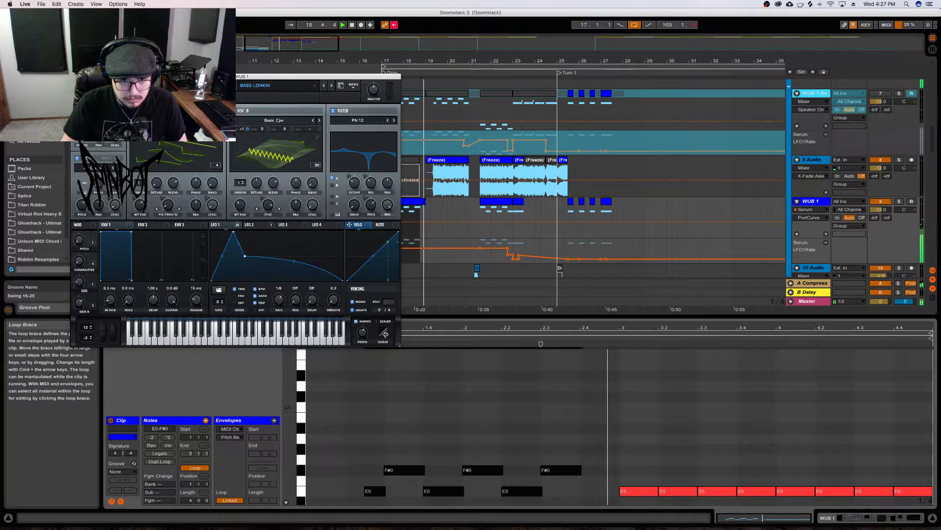
{"action": "left_click_drag", "start_coordinate": [386, 343], "coordinate": [382, 316]}
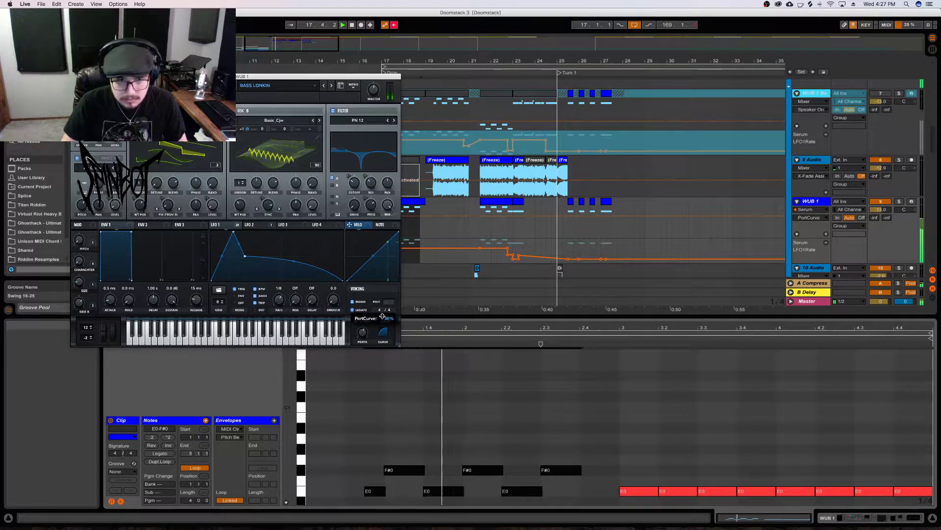
{"action": "left_click_drag", "start_coordinate": [383, 314], "coordinate": [383, 312]}
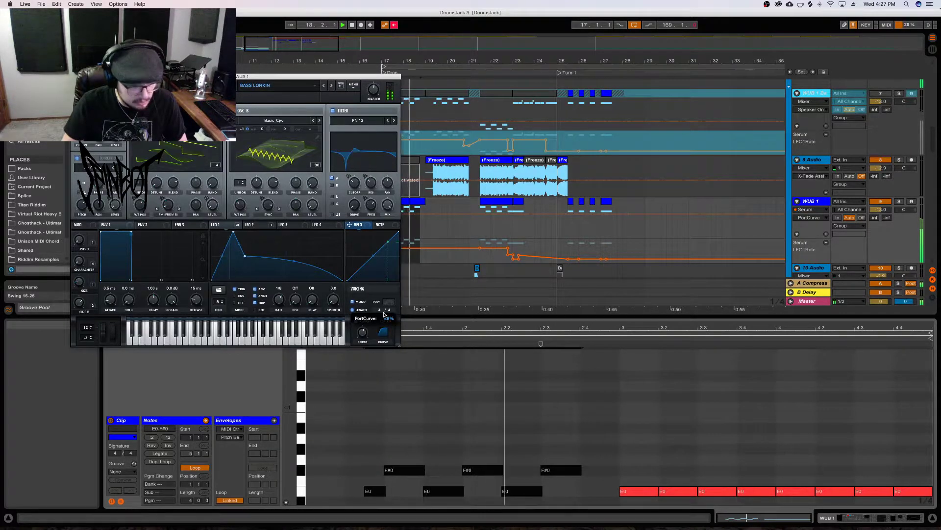
{"action": "left_click", "coordinate": [368, 328]}
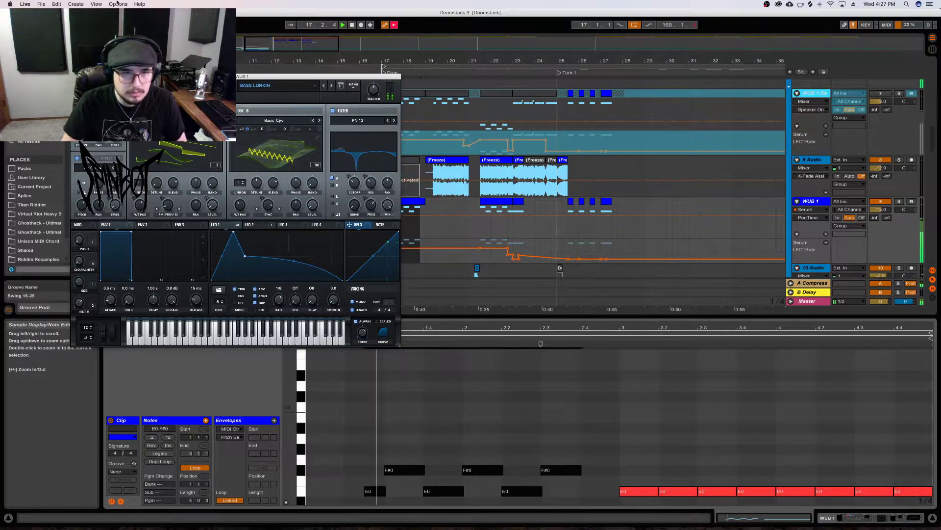
{"action": "key", "text": "super+alt+p"}
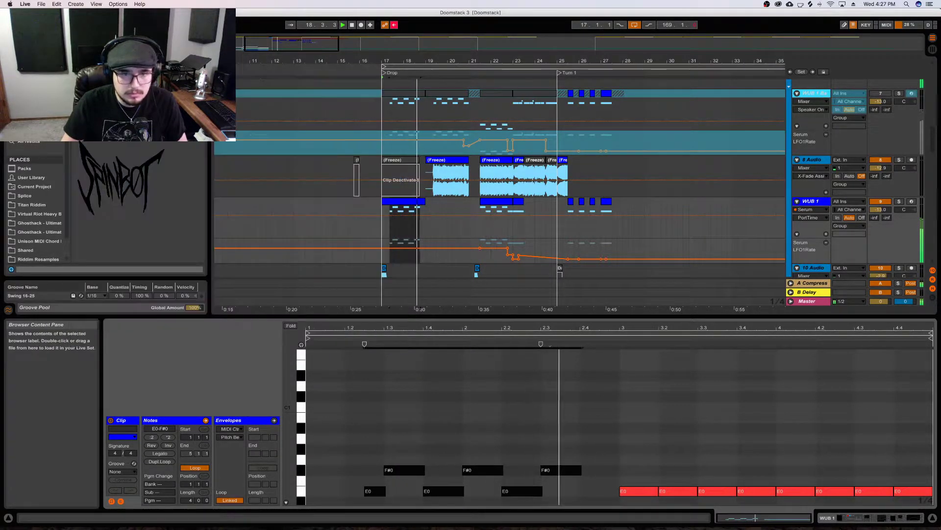
Play the 8 Audio frozen clips from 21.3.1 and from 20.1.1 to compare the glide sound
{"action": "key", "text": "space"}
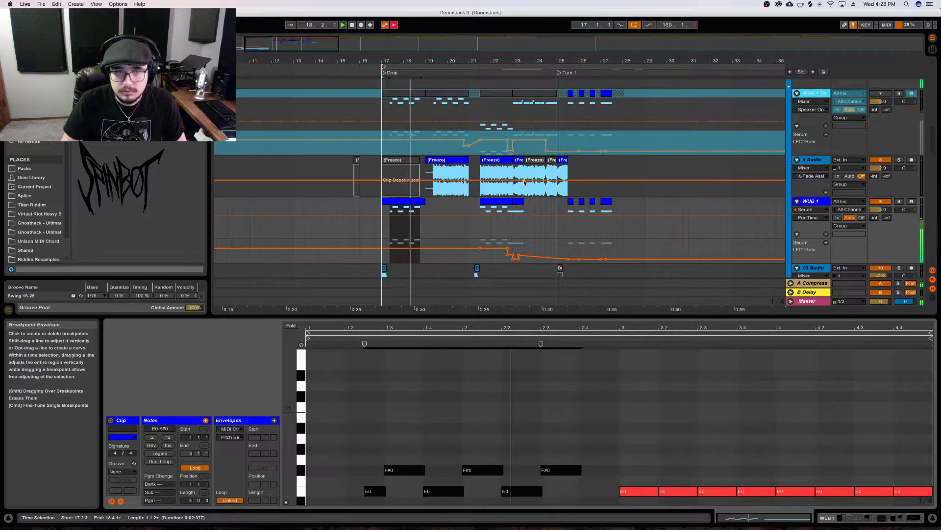
{"action": "key", "text": "Tab"}
{"action": "key", "text": "Tab"}
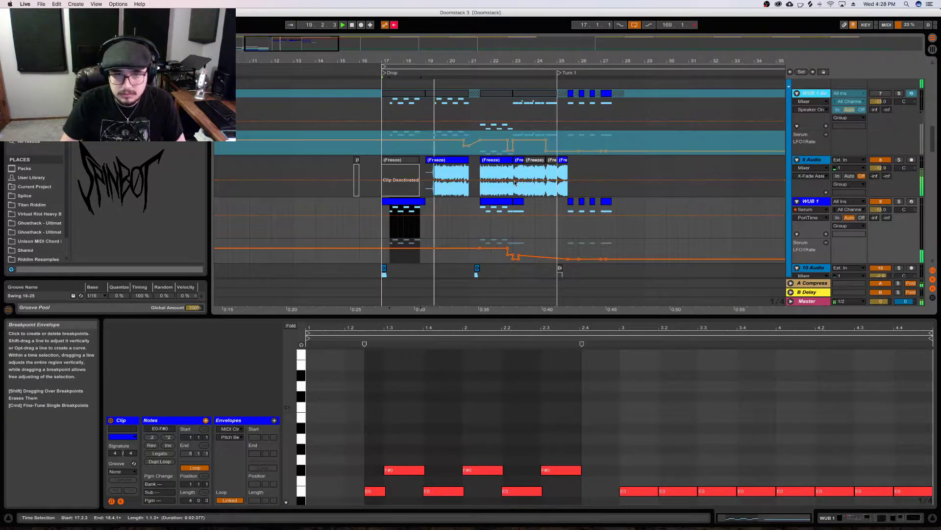
{"action": "left_click", "coordinate": [494, 160]}
{"action": "key", "text": "space"}
{"action": "key", "text": "space"}
{"action": "key", "text": "space"}
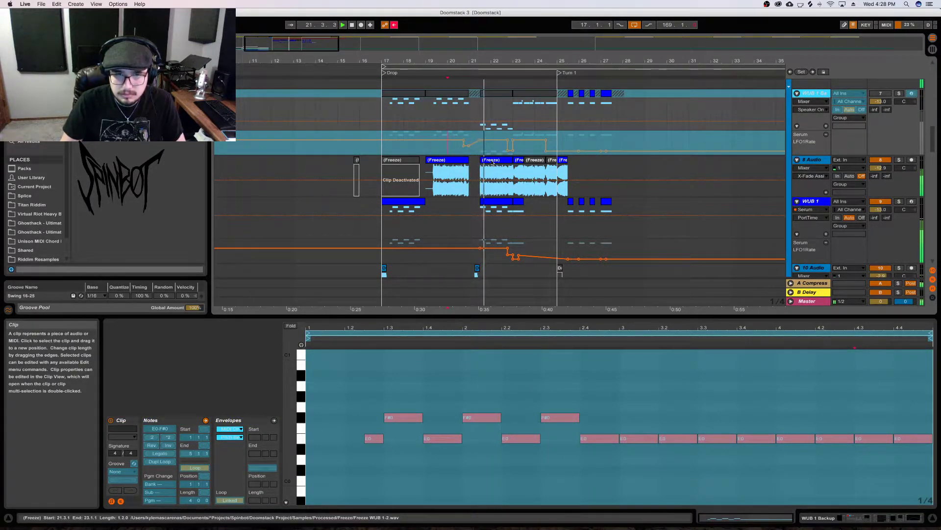
{"action": "key", "text": "space"}
{"action": "key", "text": "space"}
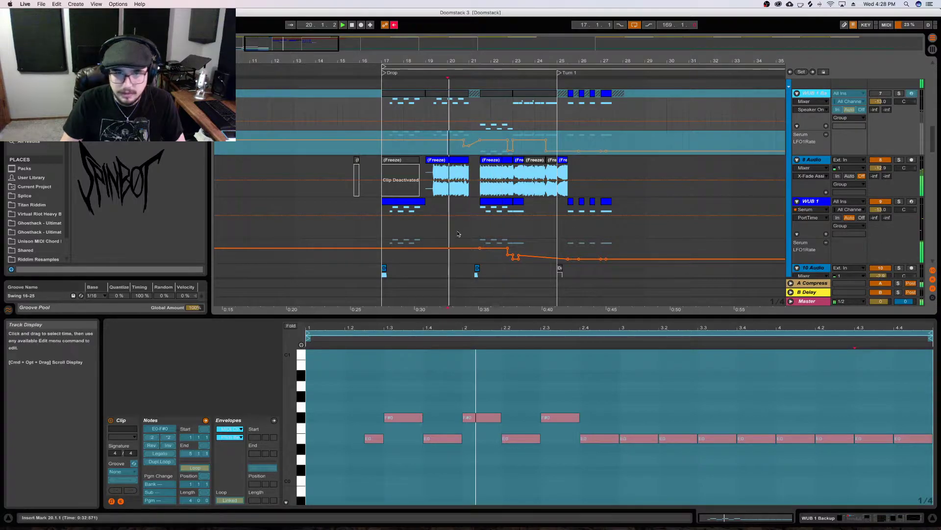
Replay the WUB 1 MIDI clip at 17.1.1 and check the tracks below it
{"action": "left_click", "coordinate": [408, 206]}
{"action": "key", "text": "space"}
{"action": "key", "text": "space"}
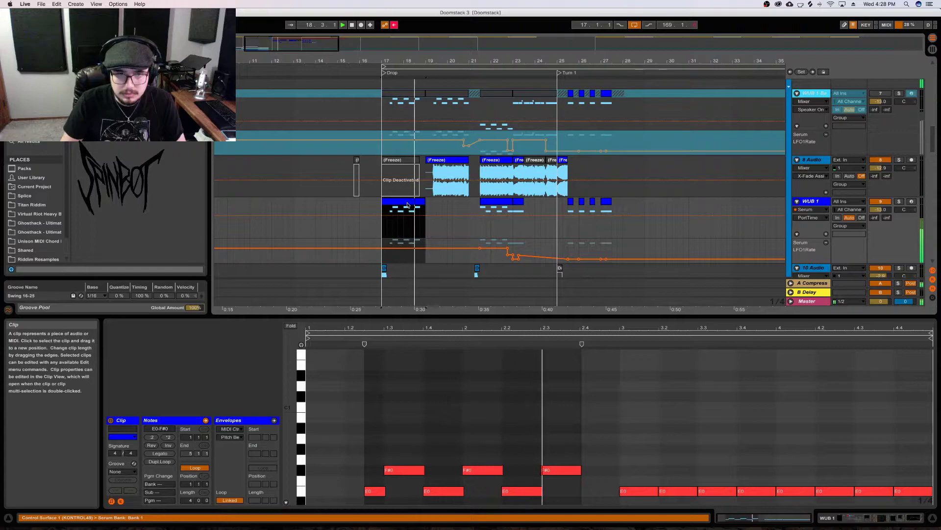
{"action": "scroll", "coordinate": [431, 226], "scroll_direction": "down", "scroll_amount": 6}
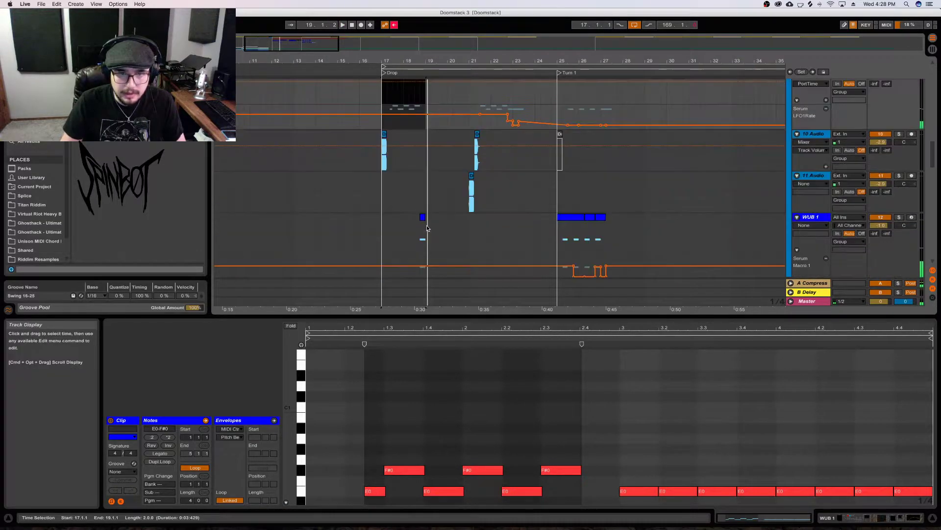
{"action": "scroll", "coordinate": [418, 214], "scroll_direction": "up", "scroll_amount": 5}
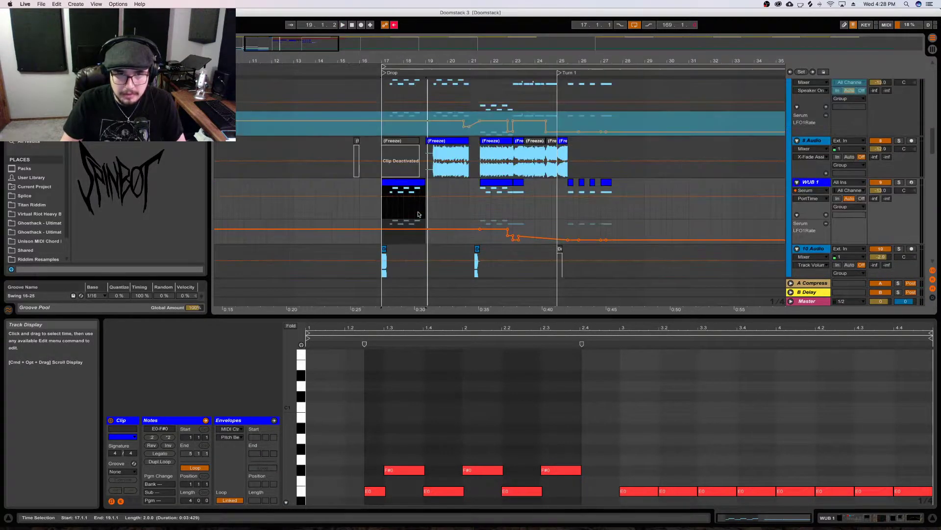
{"action": "key", "text": "space"}
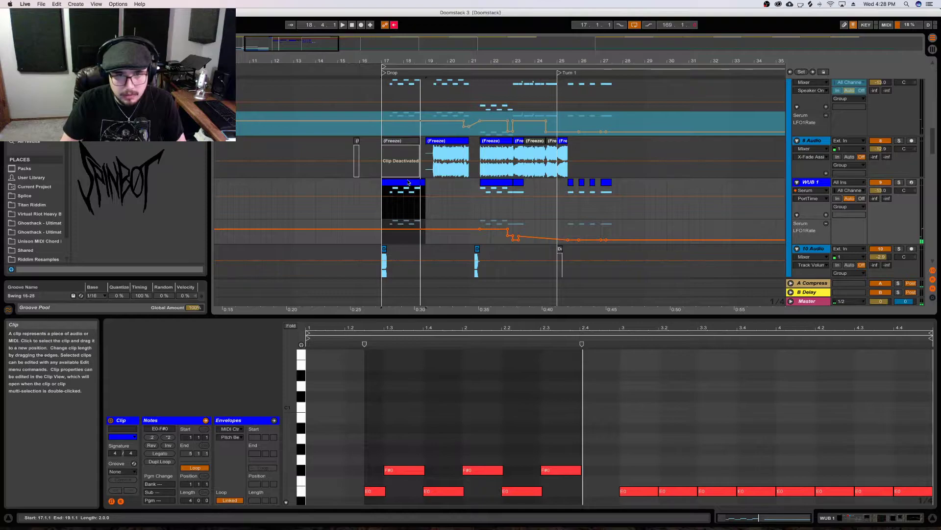
{"action": "key", "text": "space"}
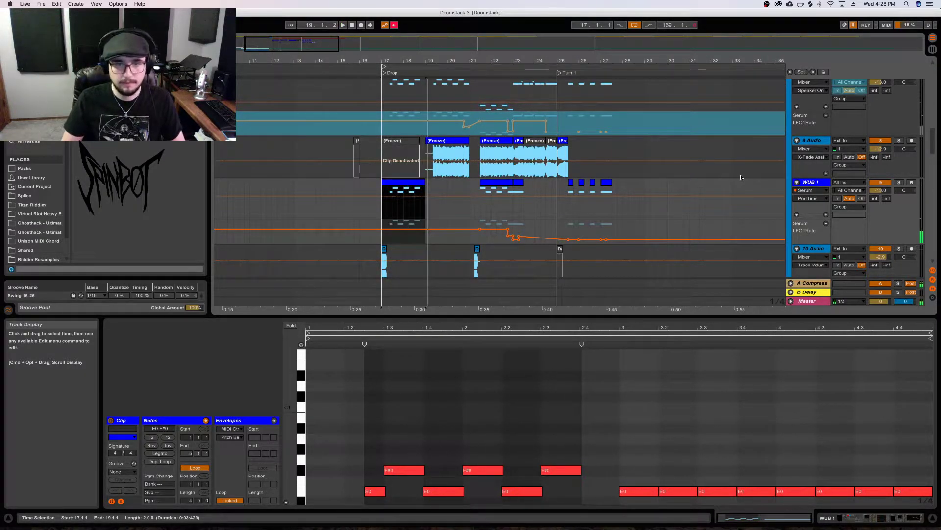
{"action": "key", "text": "super+Tab"}
{"action": "key", "text": "super+Tab"}
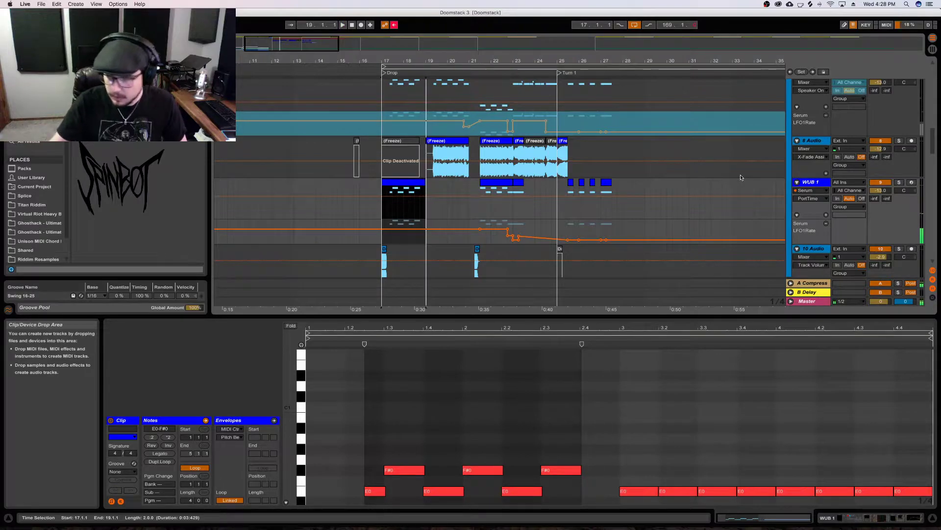
{"action": "key", "text": "space"}
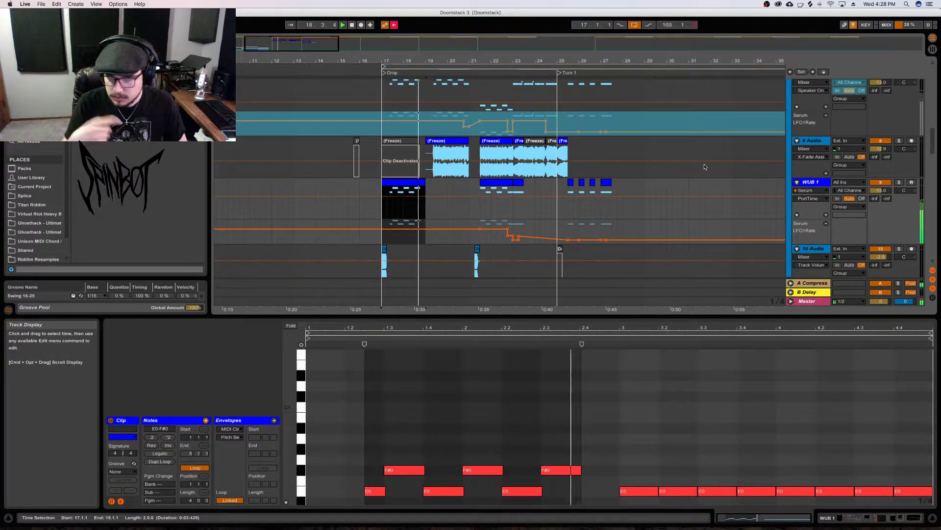
Stop playback and freeze the WUB 1 track
{"action": "key", "text": "space"}
{"action": "right_click", "coordinate": [810, 183]}
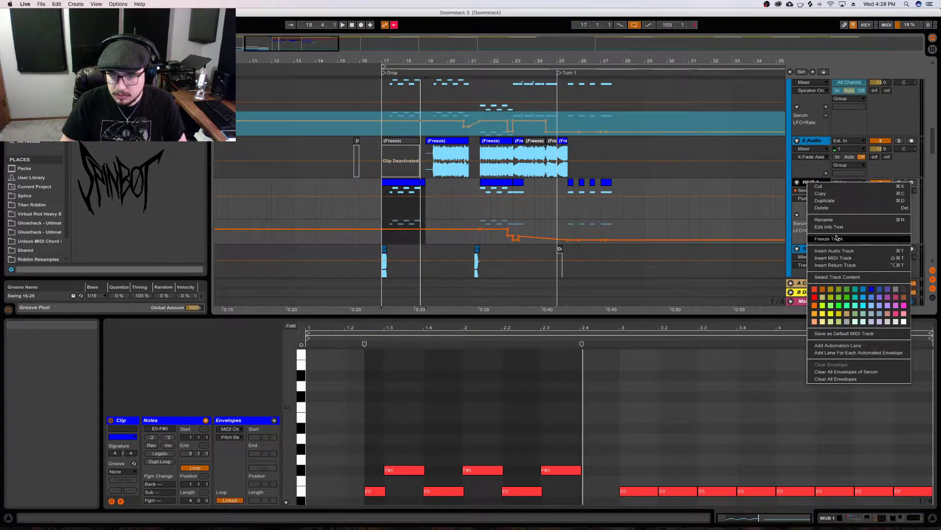
{"action": "left_click", "coordinate": [837, 239]}
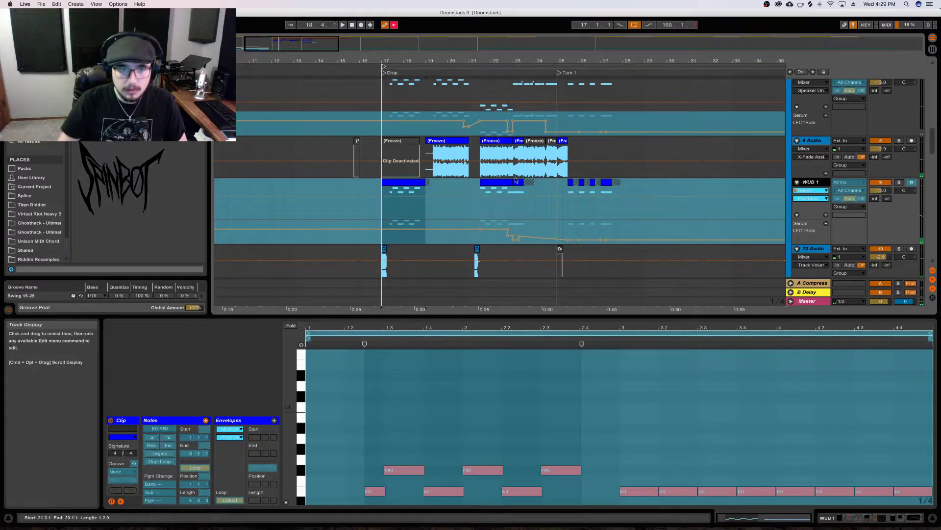
{"action": "left_click", "coordinate": [414, 164]}
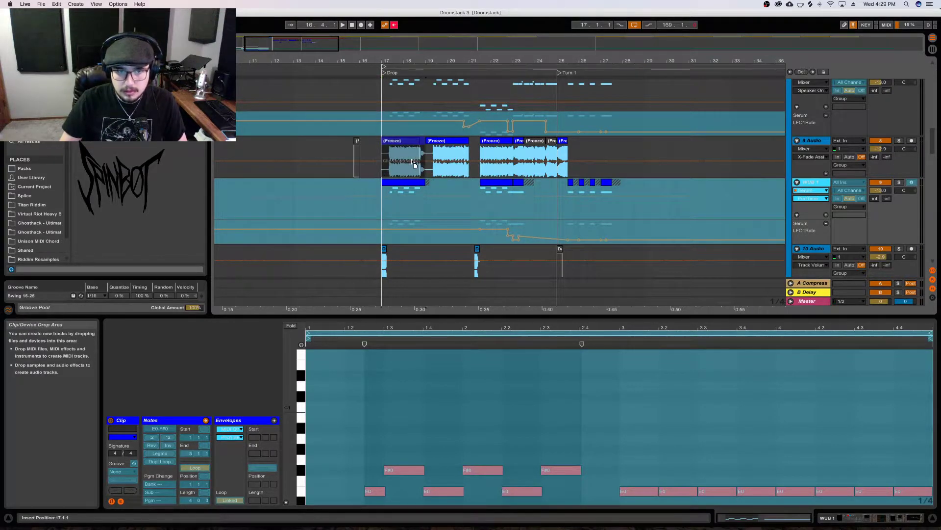
{"action": "left_click", "coordinate": [424, 141]}
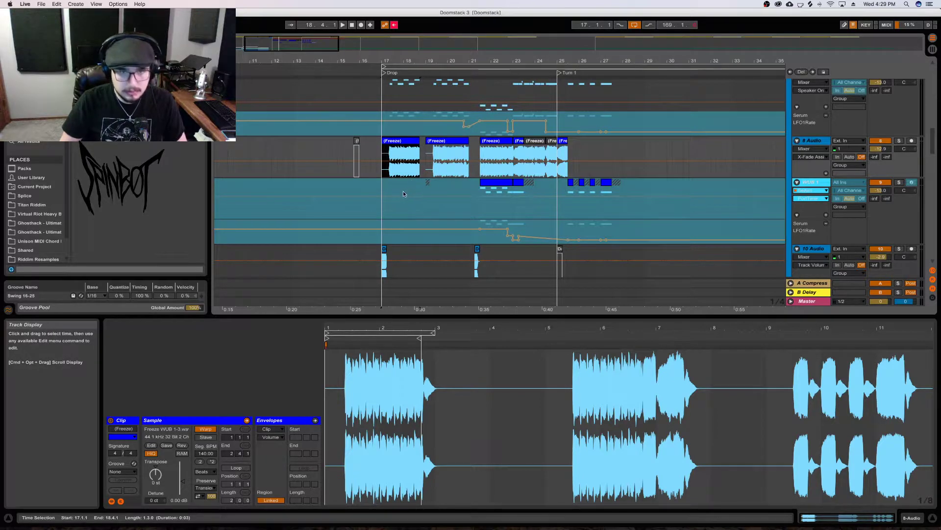
{"action": "key", "text": "super+z"}
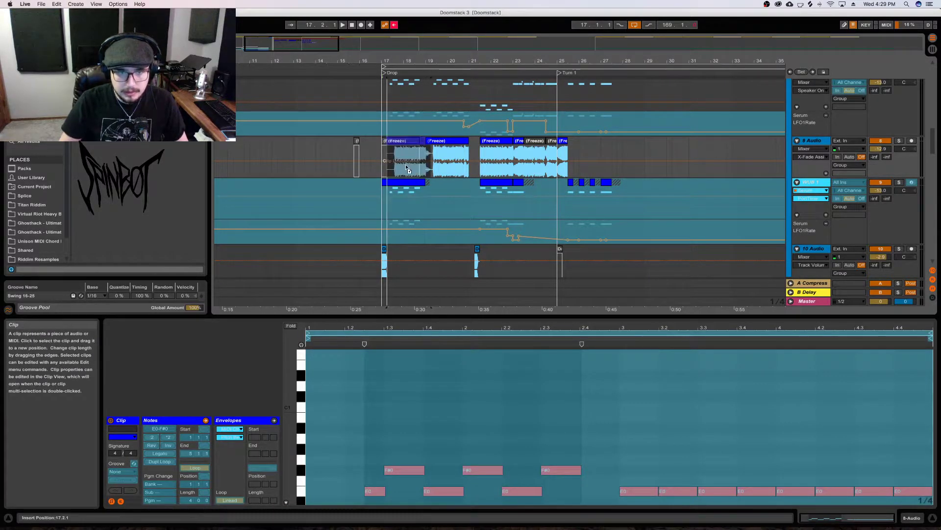
{"action": "left_click", "coordinate": [422, 142]}
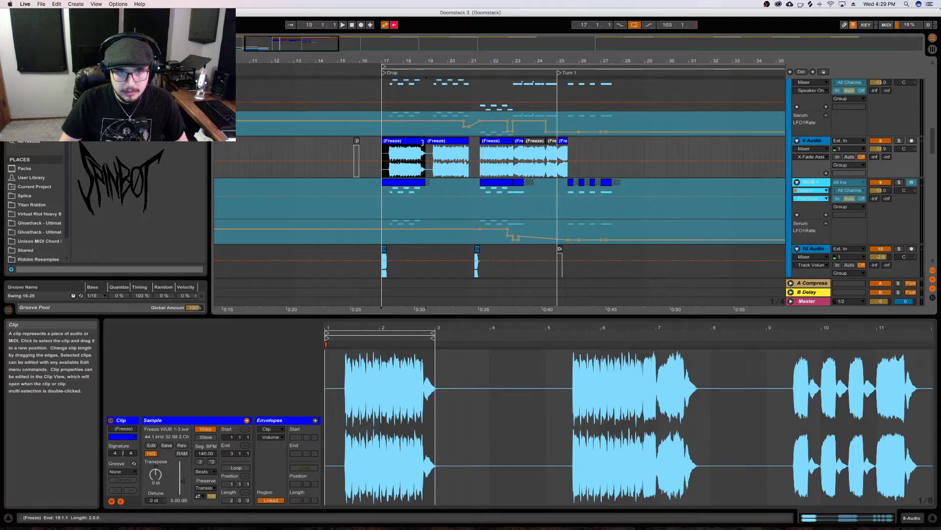
{"action": "left_click", "coordinate": [425, 143]}
{"action": "key", "text": "super+z"}
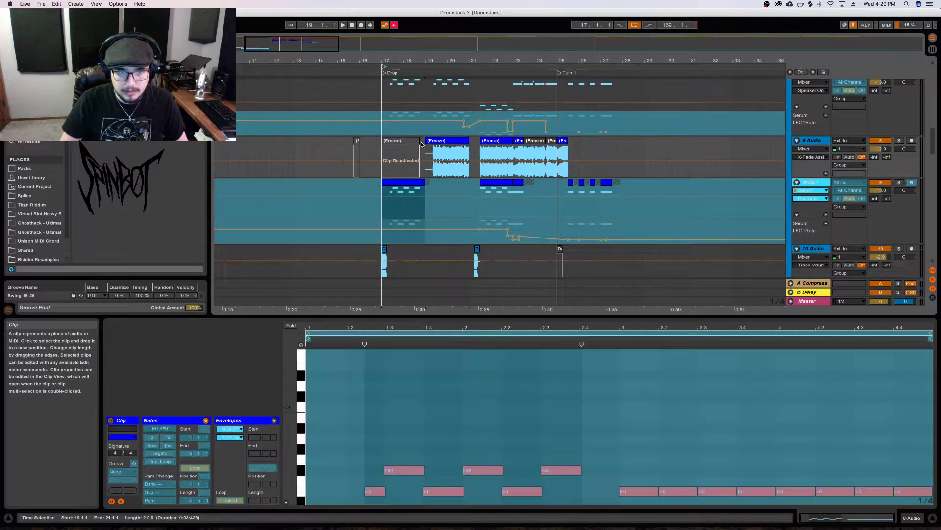
Copy the frozen WUB 1 clip into 8 Audio at 17.1.1, trimmed to end at 18.4.1, and deactivate the WUB 1 track
{"action": "left_click_drag", "start_coordinate": [407, 153], "coordinate": [407, 153]}
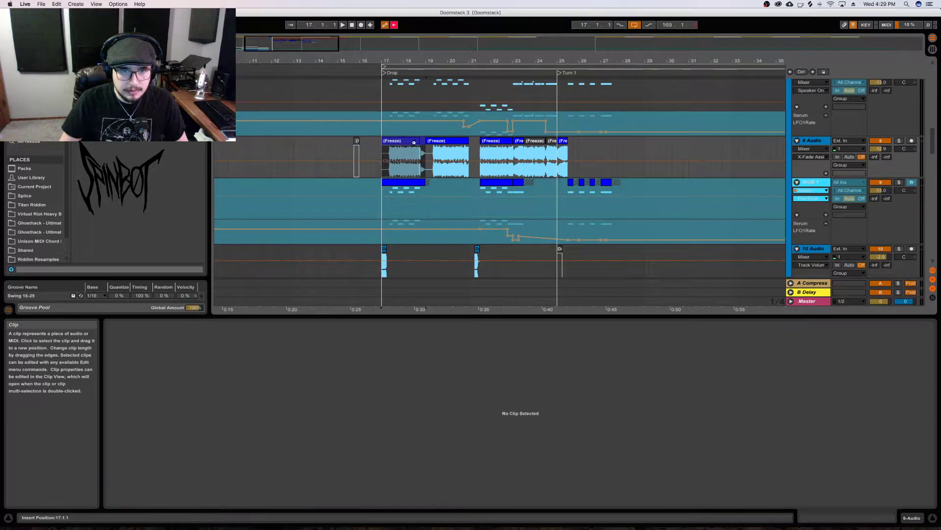
{"action": "left_click", "coordinate": [402, 182]}
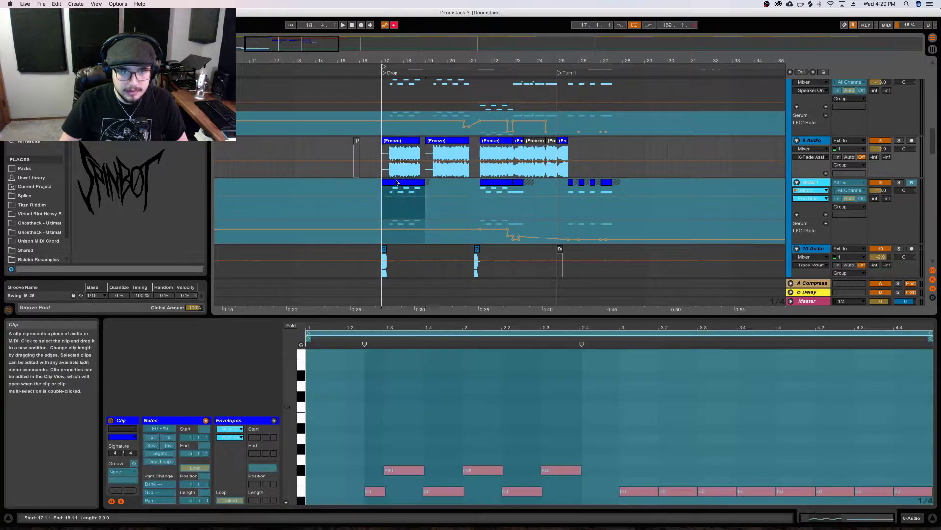
{"action": "key", "text": "space"}
{"action": "left_click", "coordinate": [880, 182]}
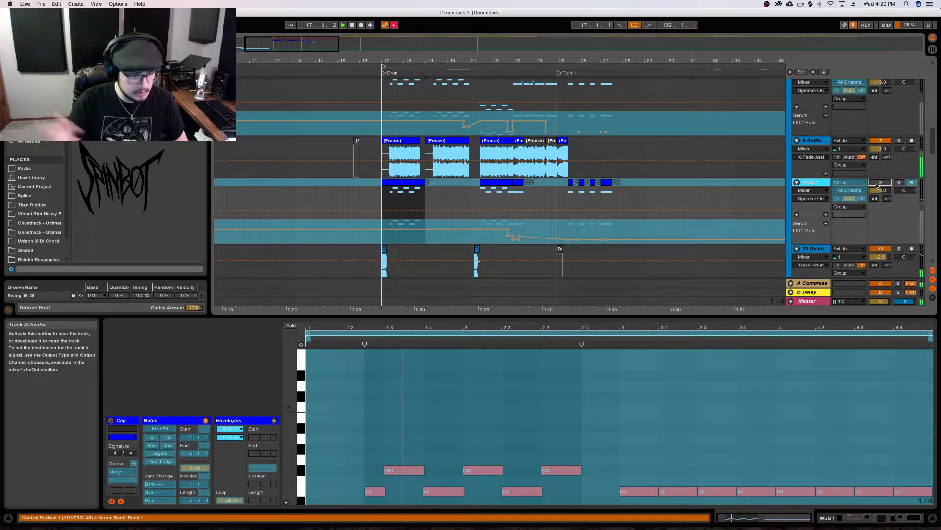
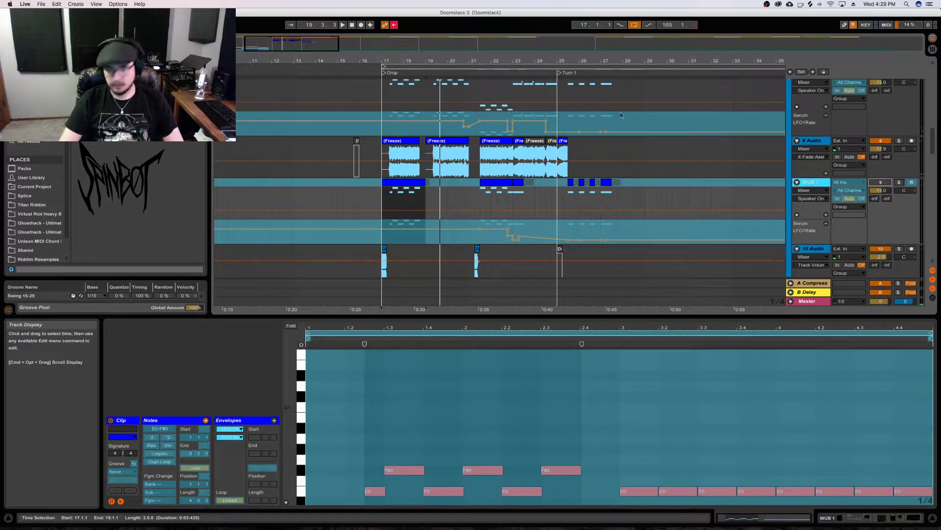
Play the drop from 17.1.1 with the new frozen clip and examine the lower WUB 1 tracks' clips around bar 19
{"action": "left_click_drag", "start_coordinate": [411, 59], "coordinate": [412, 60]}
{"action": "key", "text": "space"}
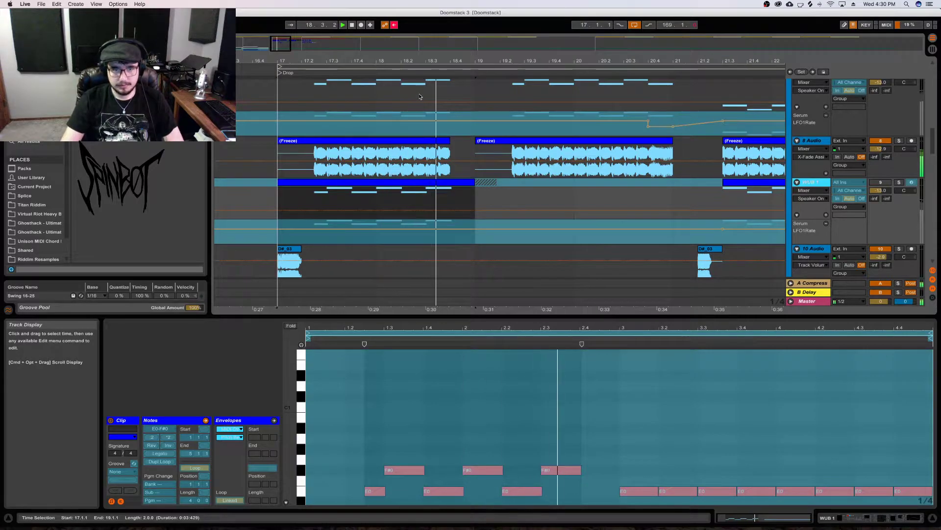
{"action": "key", "text": "space"}
{"action": "scroll", "coordinate": [448, 177], "scroll_direction": "down", "scroll_amount": 4}
{"action": "scroll", "coordinate": [448, 177], "scroll_direction": "down", "scroll_amount": 2}
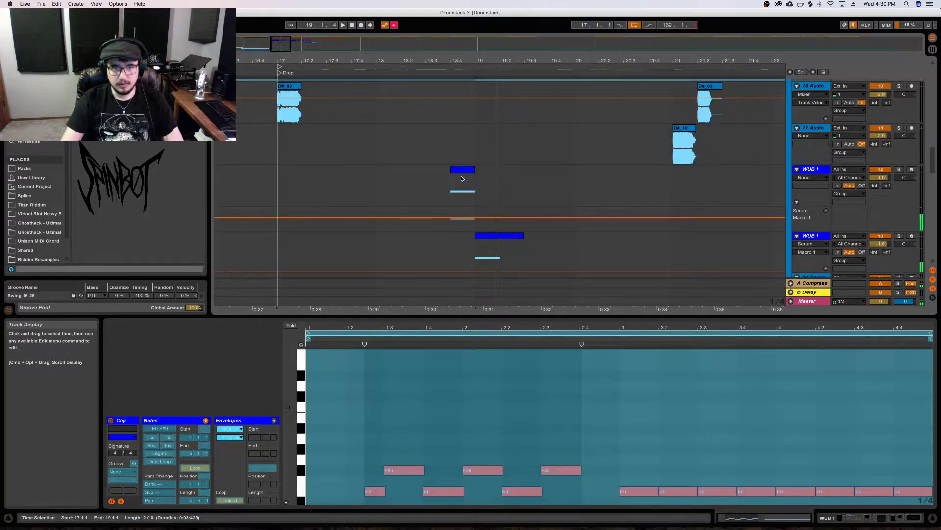
Deactivate the lower WUB 1 tracks around bar 19 and play back the drop with the frozen WUB 1 audio
{"action": "left_click", "coordinate": [463, 170]}
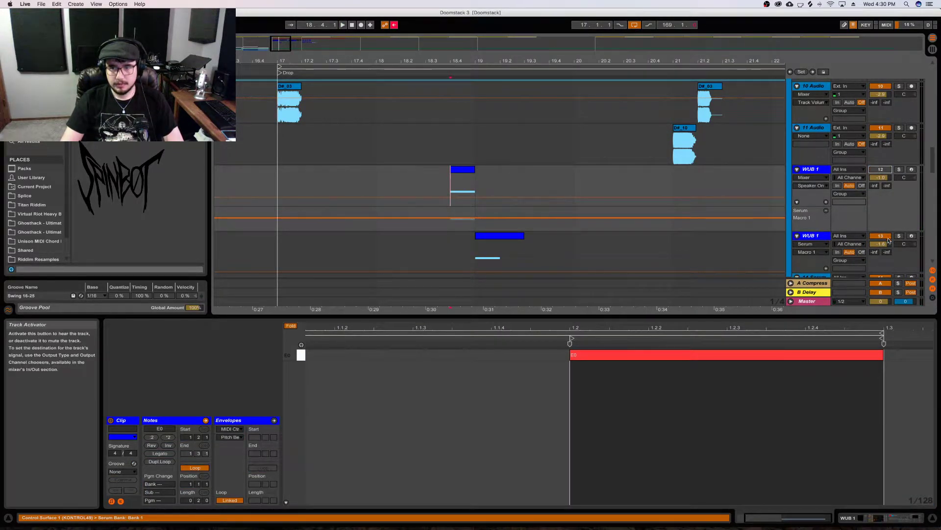
{"action": "scroll", "coordinate": [384, 82], "scroll_direction": "up", "scroll_amount": 3}
{"action": "scroll", "coordinate": [384, 82], "scroll_direction": "up", "scroll_amount": 4}
{"action": "left_click", "coordinate": [383, 164]}
{"action": "key", "text": "space"}
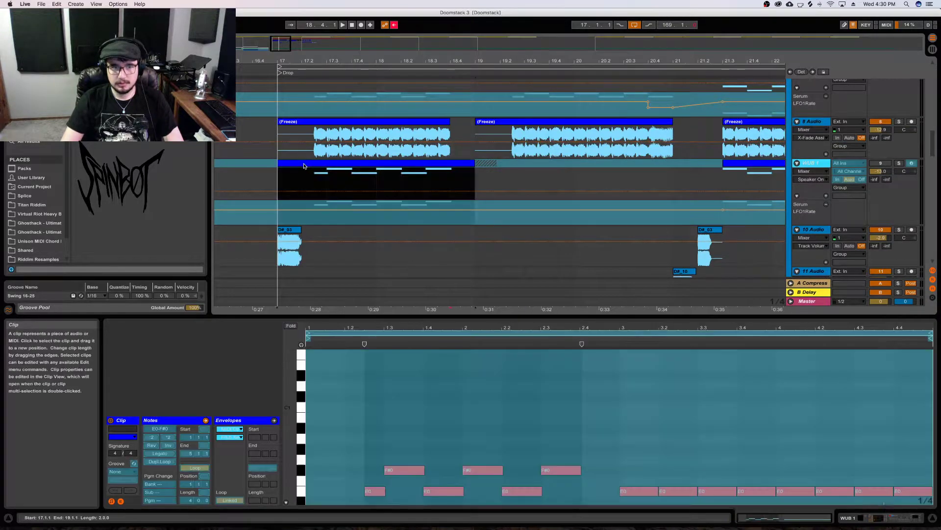
Duplicate the frozen WUB 1 track and place one copy above the audio track holding its frozen clips
{"action": "left_click", "coordinate": [810, 165]}
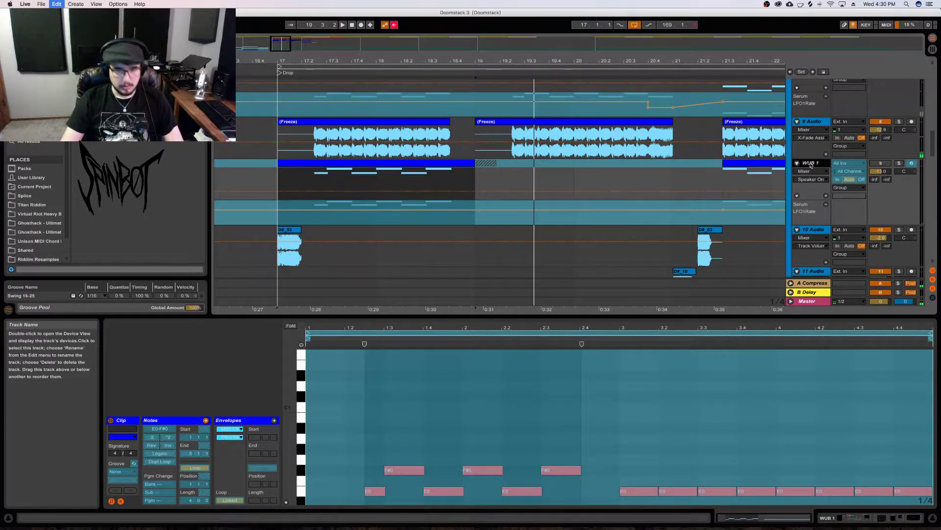
{"action": "key", "text": "super+d"}
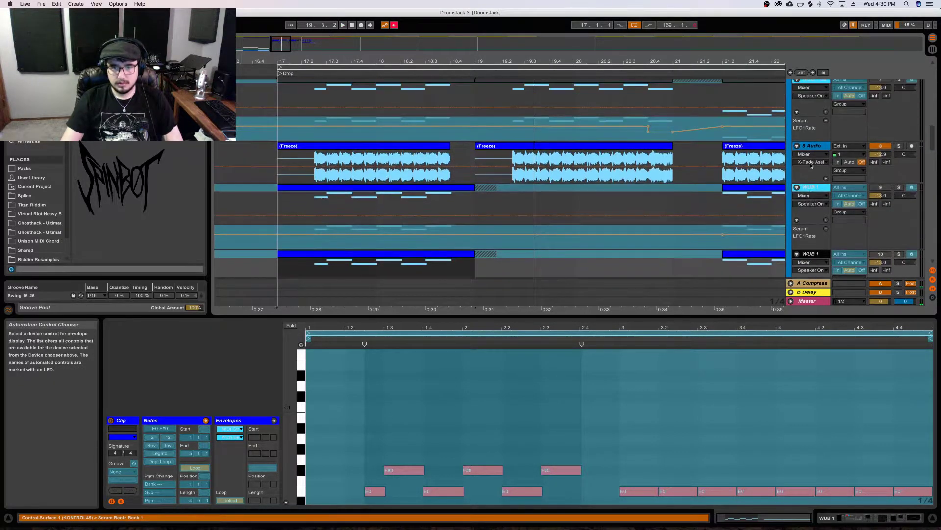
{"action": "left_click_drag", "start_coordinate": [820, 185], "coordinate": [815, 147]}
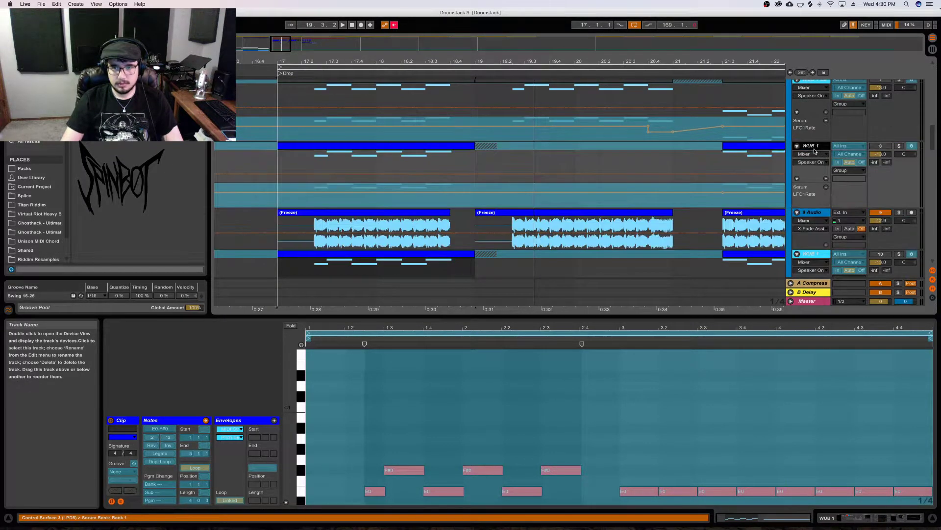
Colour the WUB 1 copy's MIDI clip at 17.1.1 green
{"action": "right_click", "coordinate": [820, 146]}
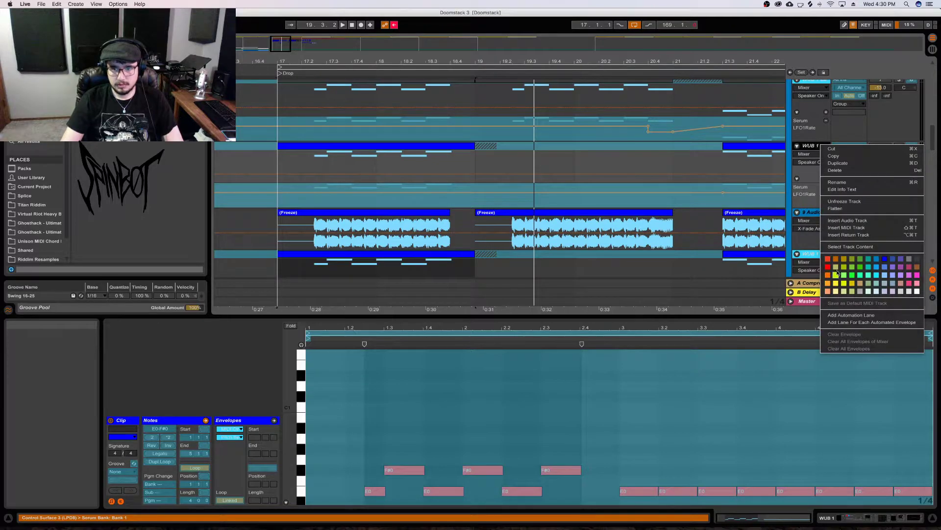
{"action": "left_click", "coordinate": [844, 279]}
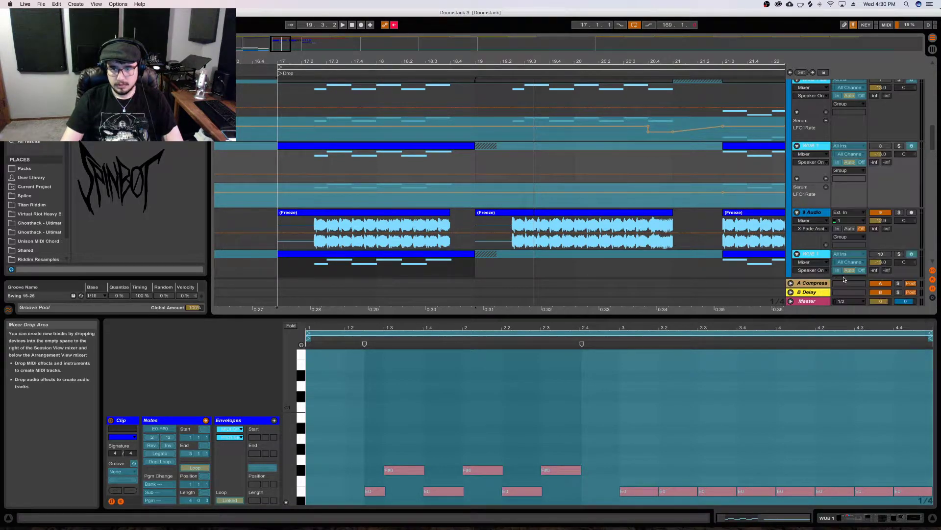
{"action": "left_click", "coordinate": [467, 146]}
{"action": "right_click", "coordinate": [448, 147]}
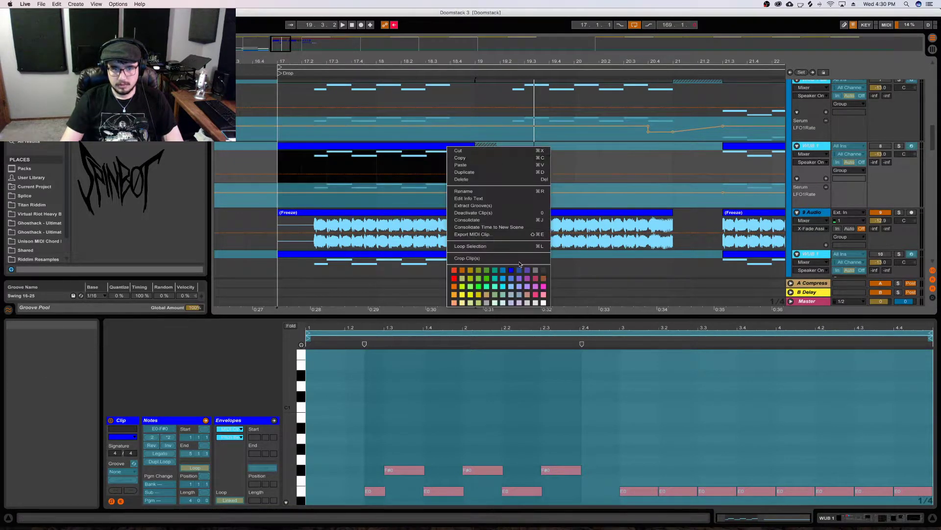
{"action": "left_click", "coordinate": [477, 288]}
Rename the copied track WUB backup 2 and fold it together with the backup track above it
{"action": "left_click", "coordinate": [823, 162]}
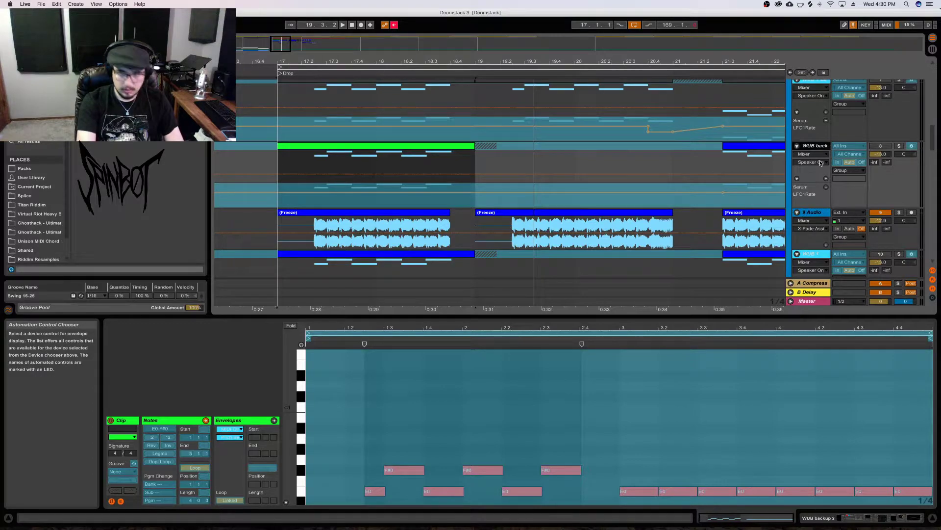
{"action": "left_click", "coordinate": [797, 146]}
{"action": "scroll", "coordinate": [804, 157], "scroll_direction": "down", "scroll_amount": 2}
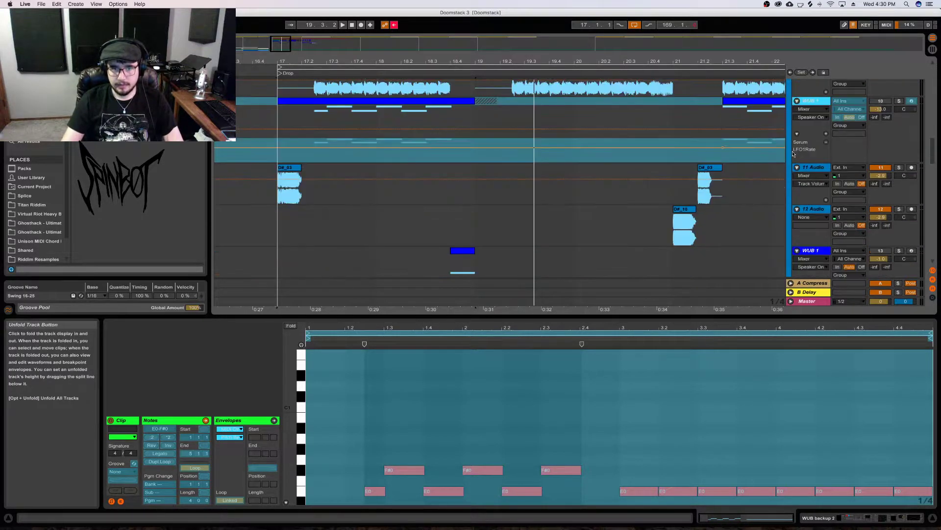
{"action": "scroll", "coordinate": [794, 155], "scroll_direction": "up", "scroll_amount": 5}
{"action": "left_click", "coordinate": [797, 146]}
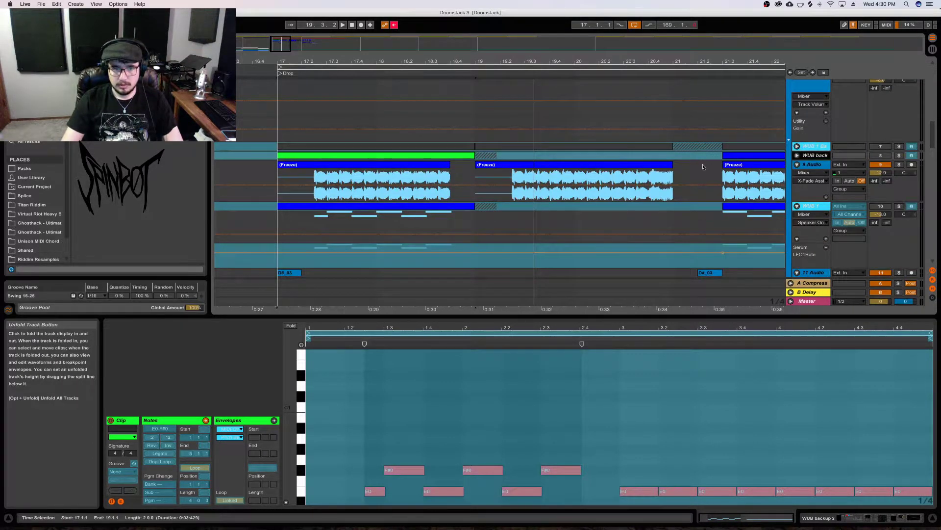
Unfreeze the remaining WUB 1 track below 9 Audio
{"action": "scroll", "coordinate": [701, 167], "scroll_direction": "down", "scroll_amount": 3}
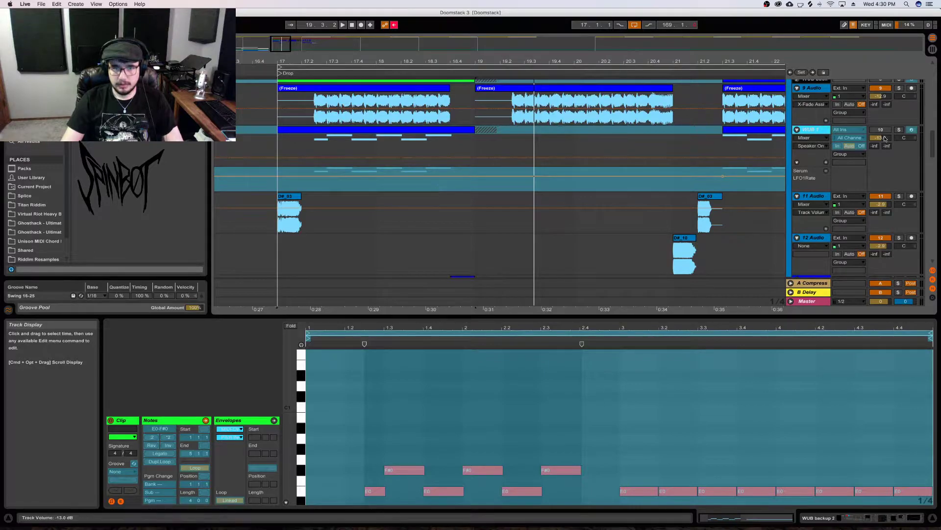
{"action": "right_click", "coordinate": [818, 131]}
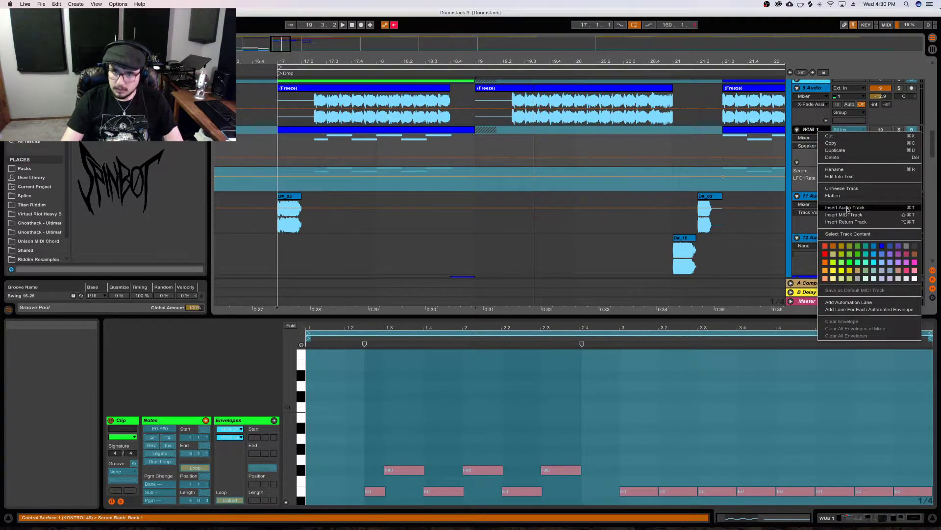
{"action": "left_click", "coordinate": [554, 136]}
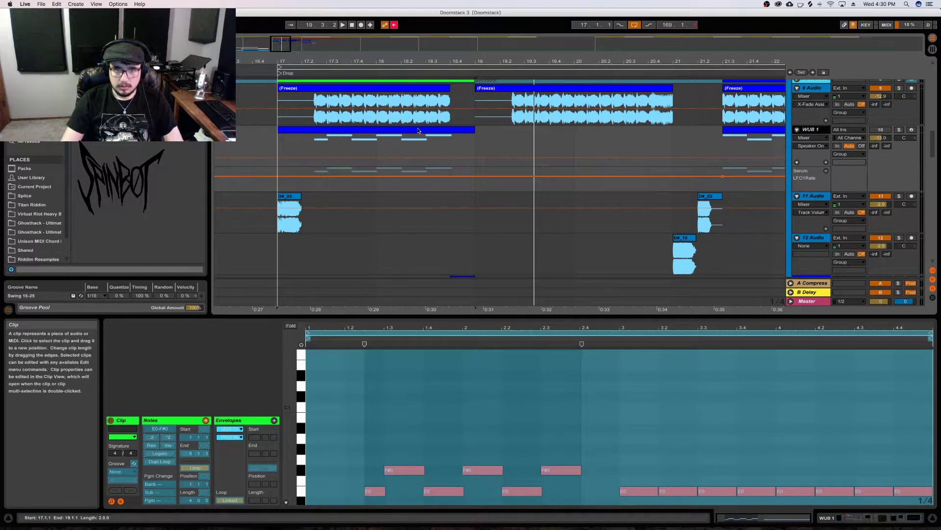
{"action": "left_click_drag", "start_coordinate": [280, 128], "coordinate": [456, 130]}
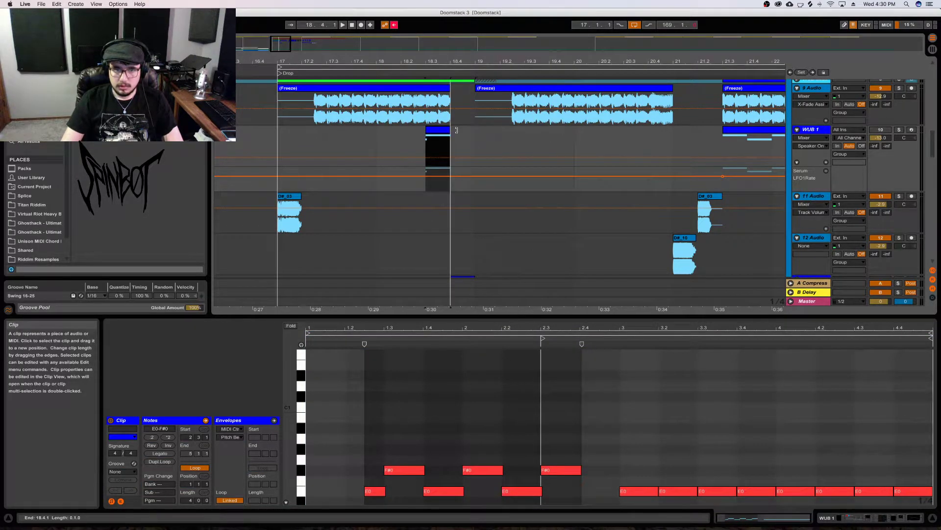
{"action": "left_click", "coordinate": [442, 144]}
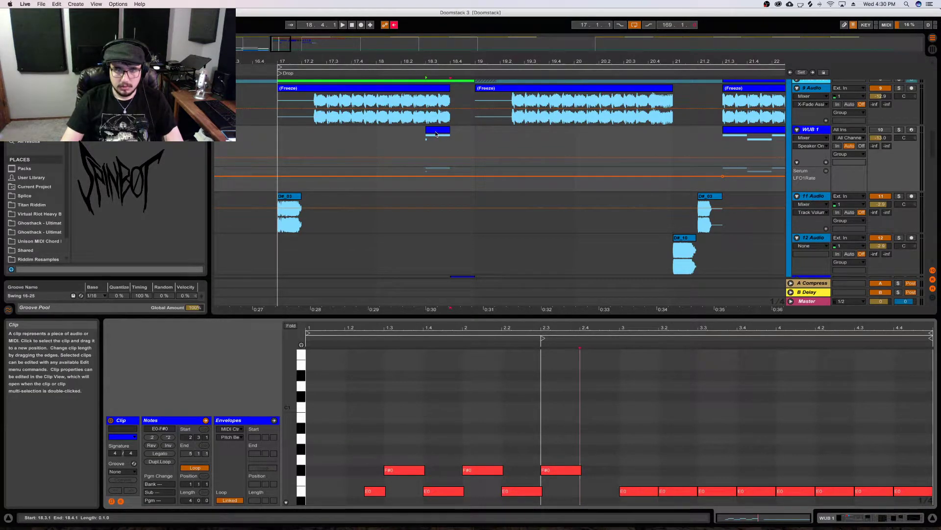
{"action": "key", "text": "super+z"}
{"action": "key", "text": "super+z"}
Move the WUB 1 MIDI clip from 17.1.1 to 18.4.1 and shorten it to end at 19.3.1
{"action": "left_click_drag", "start_coordinate": [336, 130], "coordinate": [505, 147]}
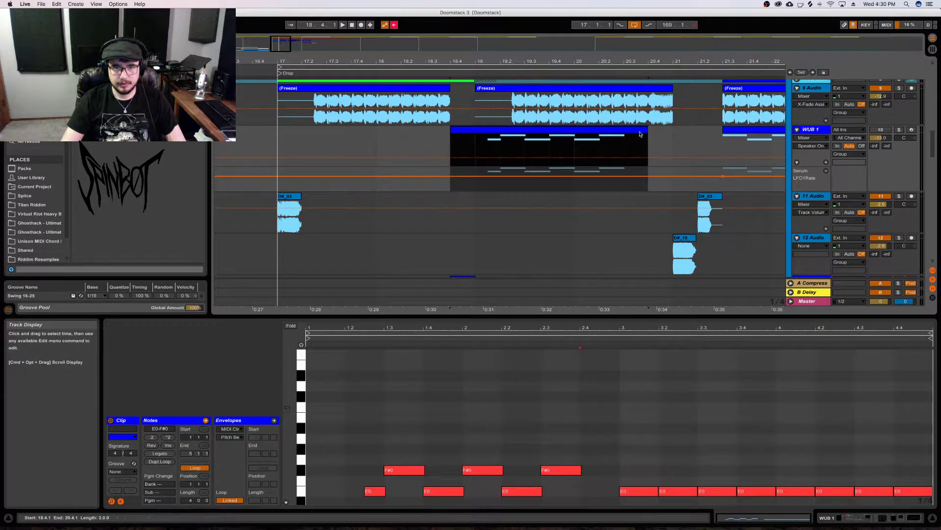
{"action": "left_click_drag", "start_coordinate": [646, 132], "coordinate": [520, 138]}
Open the shortened WUB 1 clip's notes and delete all of them
{"action": "left_click", "coordinate": [470, 131]}
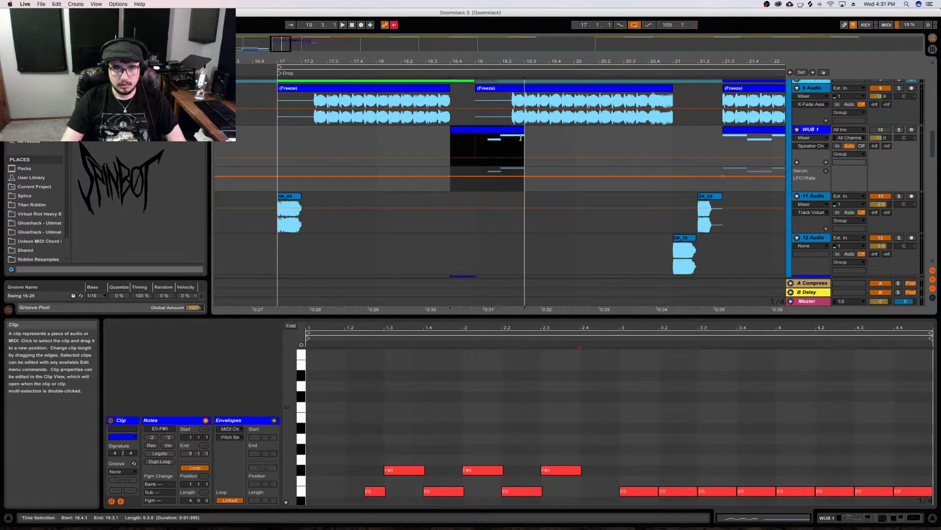
{"action": "double_click", "coordinate": [495, 130]}
{"action": "double_click", "coordinate": [491, 132]}
{"action": "left_click_drag", "start_coordinate": [342, 454], "coordinate": [630, 493]}
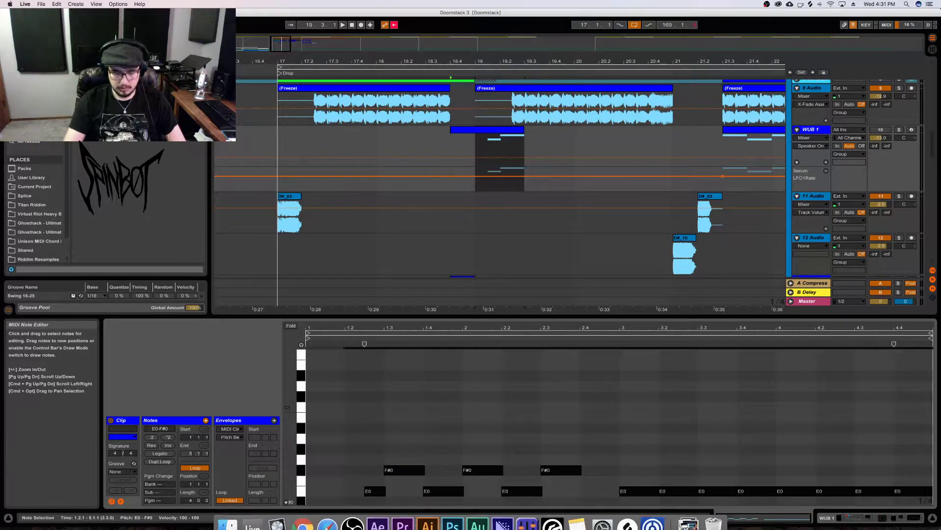
{"action": "key", "text": "Delete"}
{"action": "left_click", "coordinate": [344, 387]}
{"action": "scroll", "coordinate": [343, 480], "scroll_direction": "down", "scroll_amount": 3}
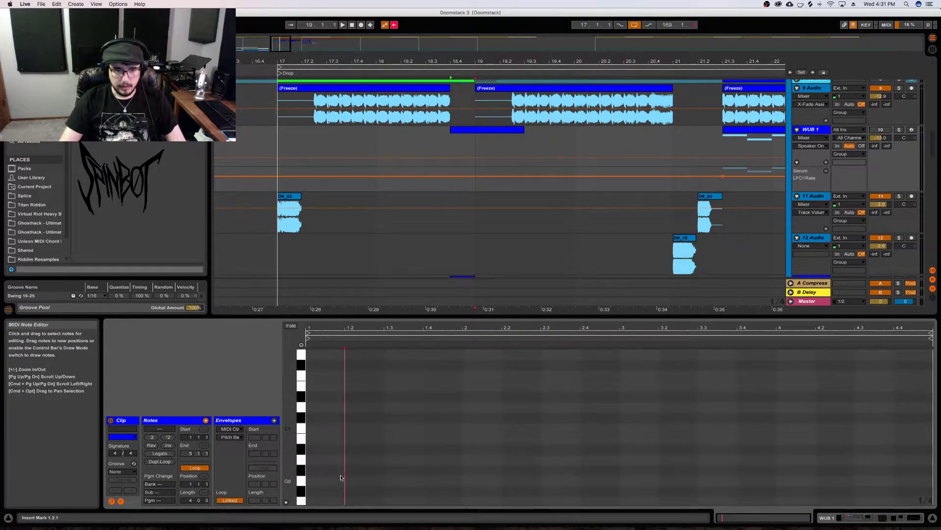
Add three consecutive one-beat E0 notes from 1.1.1 in the clip, and activate the WUB 1 track to hear them
{"action": "double_click", "coordinate": [315, 480]}
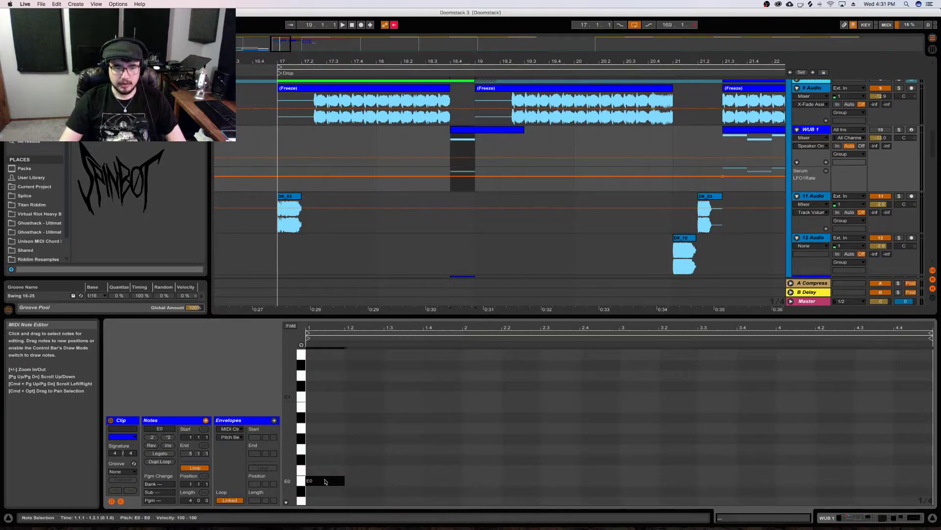
{"action": "double_click", "coordinate": [354, 483]}
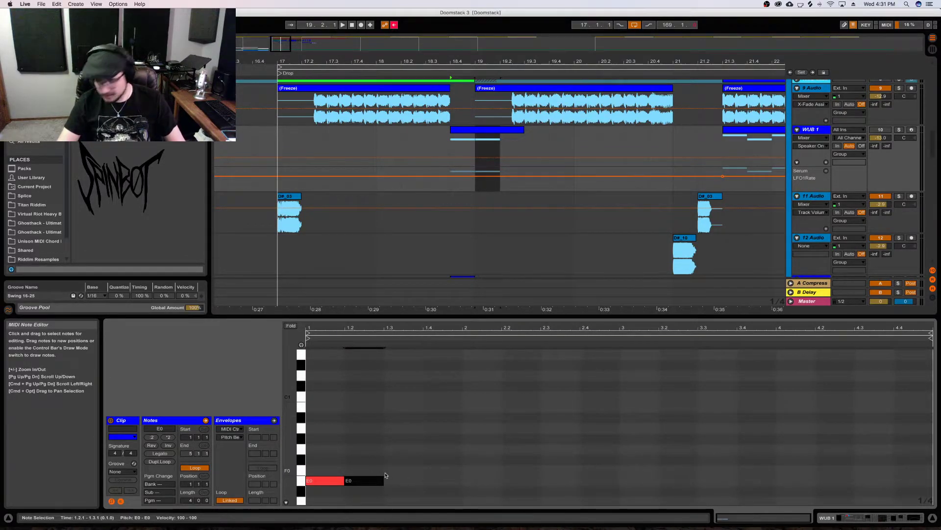
{"action": "double_click", "coordinate": [403, 483]}
{"action": "key", "text": "space"}
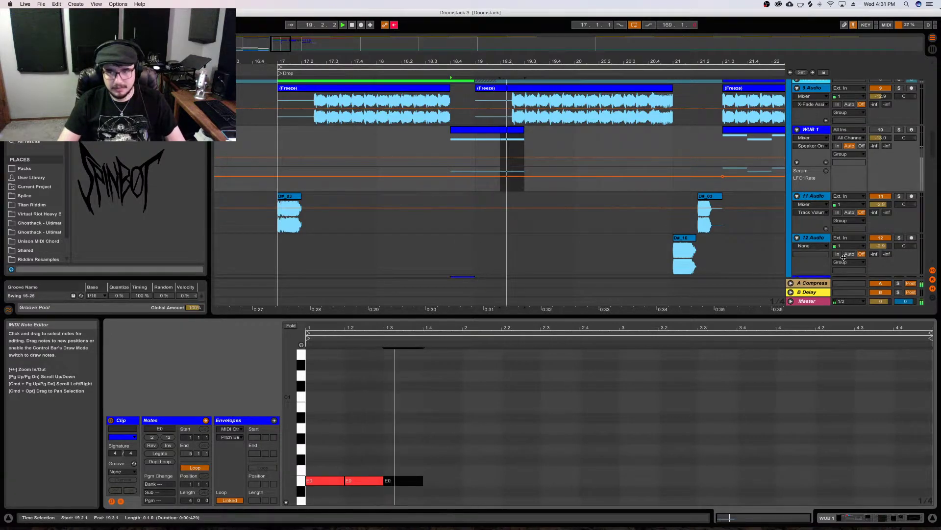
{"action": "left_click", "coordinate": [760, 148]}
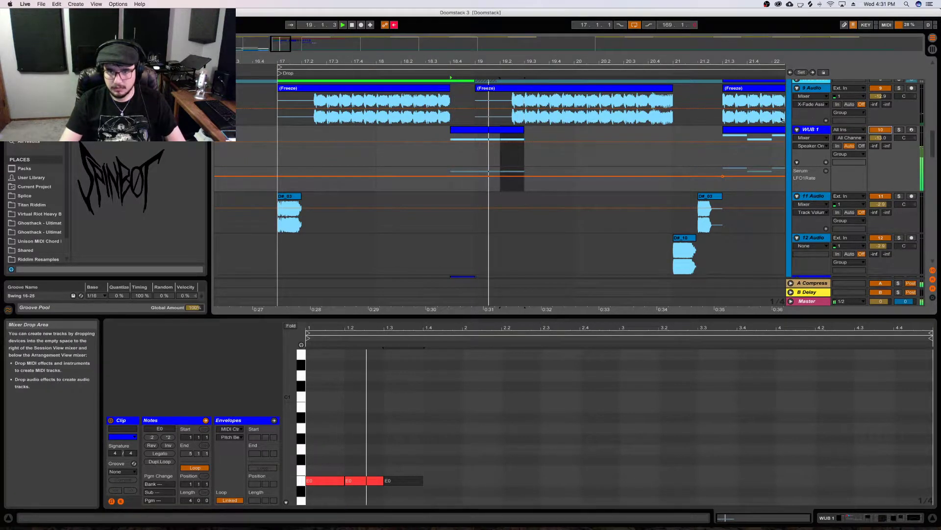
Shape the WUB 1 LFO1Rate automation into a rising ramp from 18.4.1 to 19.1.1
{"action": "left_click_drag", "start_coordinate": [451, 62], "coordinate": [450, 162]}
{"action": "left_click", "coordinate": [456, 180]}
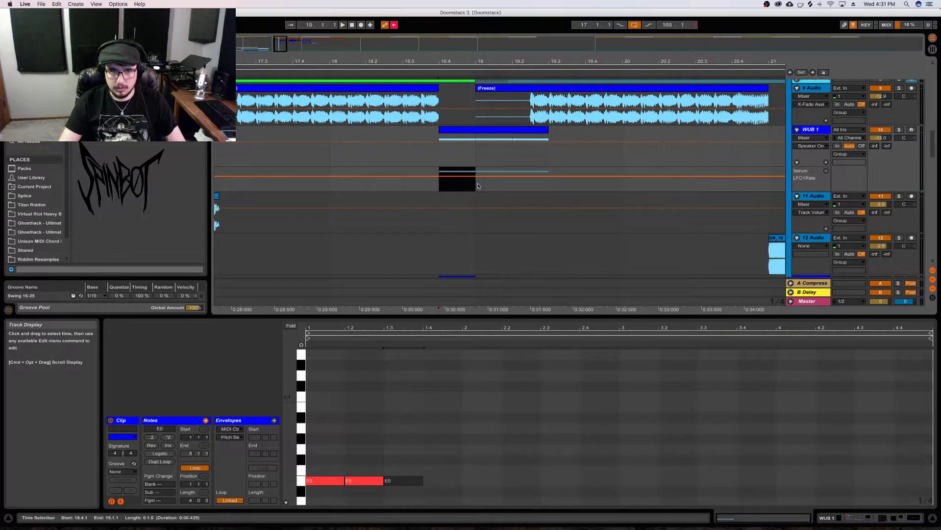
{"action": "left_click", "coordinate": [475, 191]}
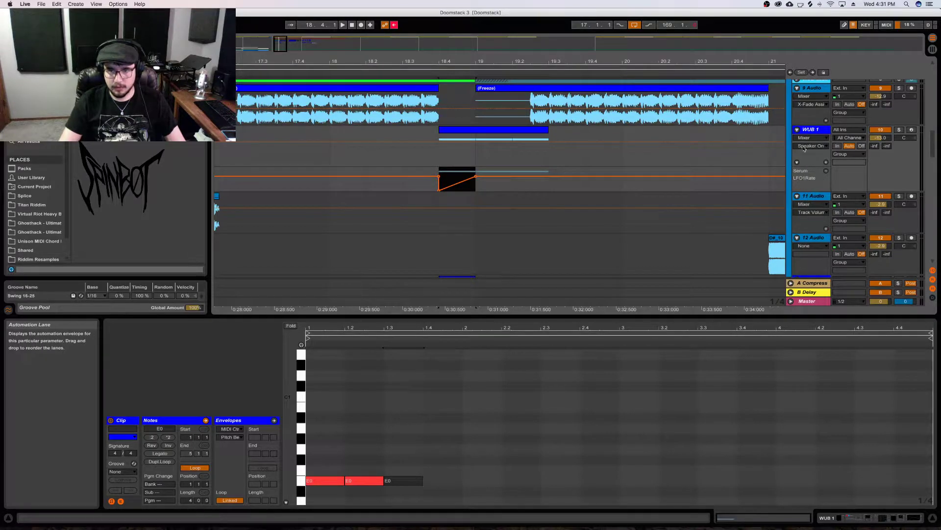
Show the WUB 1 track's Serum, play the passage, and flatten the LFO1Rate automation at 2 bar between 18.4.1 and 19.1.1
{"action": "left_click", "coordinate": [809, 129]}
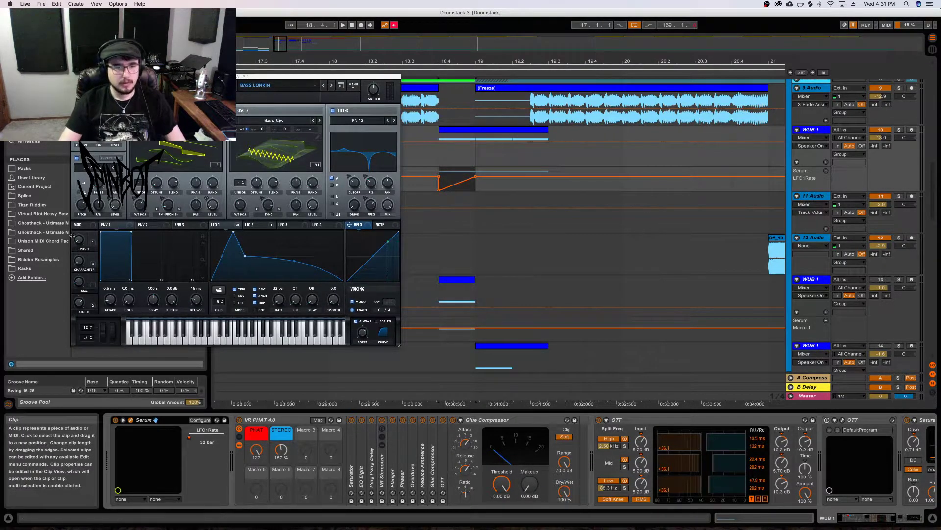
{"action": "key", "text": "space"}
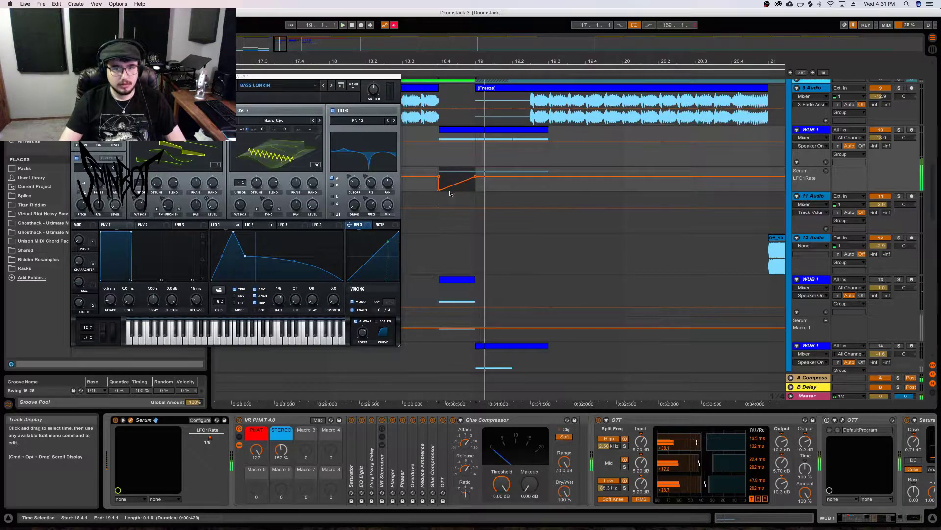
{"action": "left_click_drag", "start_coordinate": [450, 187], "coordinate": [450, 196]}
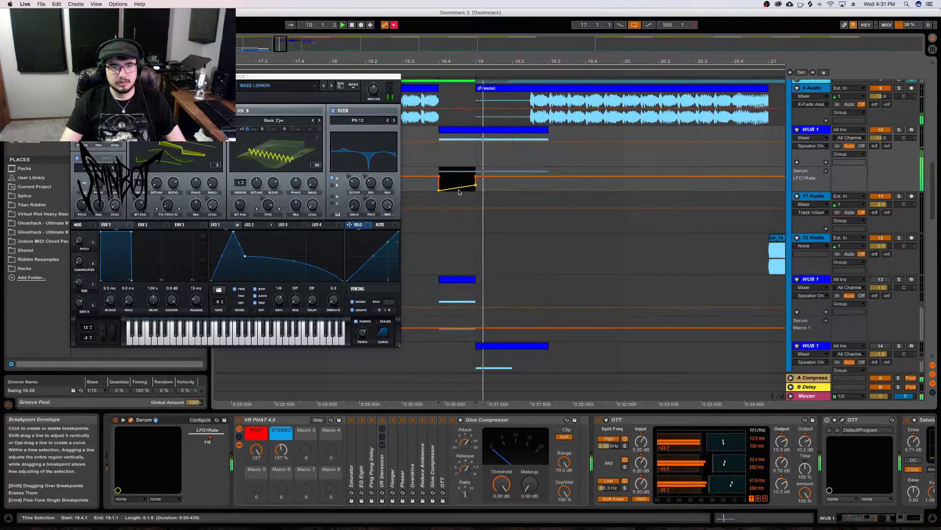
{"action": "key", "text": "super+z"}
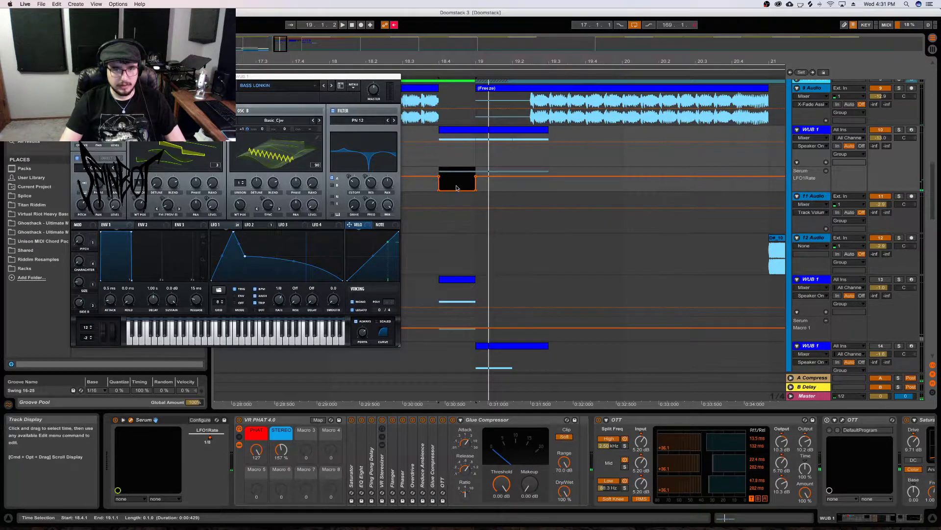
{"action": "left_click_drag", "start_coordinate": [454, 190], "coordinate": [455, 177]}
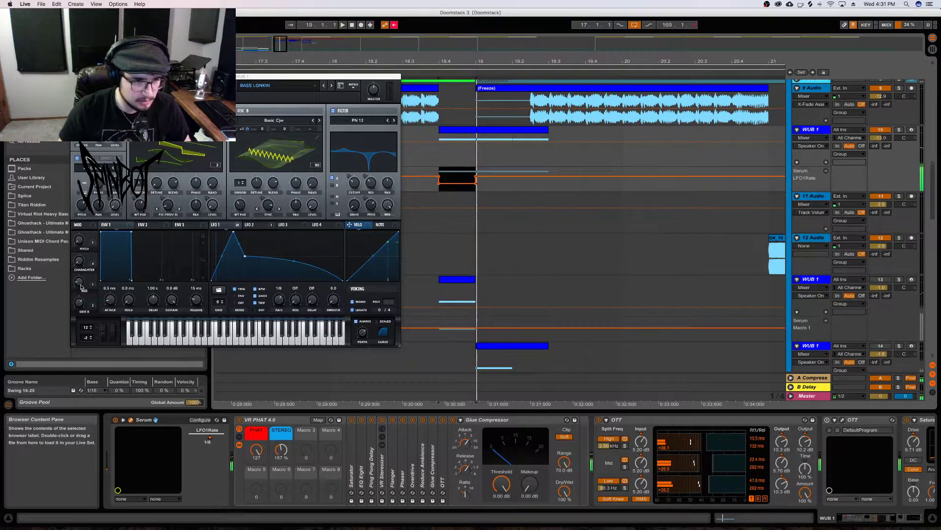
Automate Serum's Macro 2 in its own lane, rising to 100% between 18.4.1 and 19.1.1, and play the result
{"action": "left_click", "coordinate": [78, 261]}
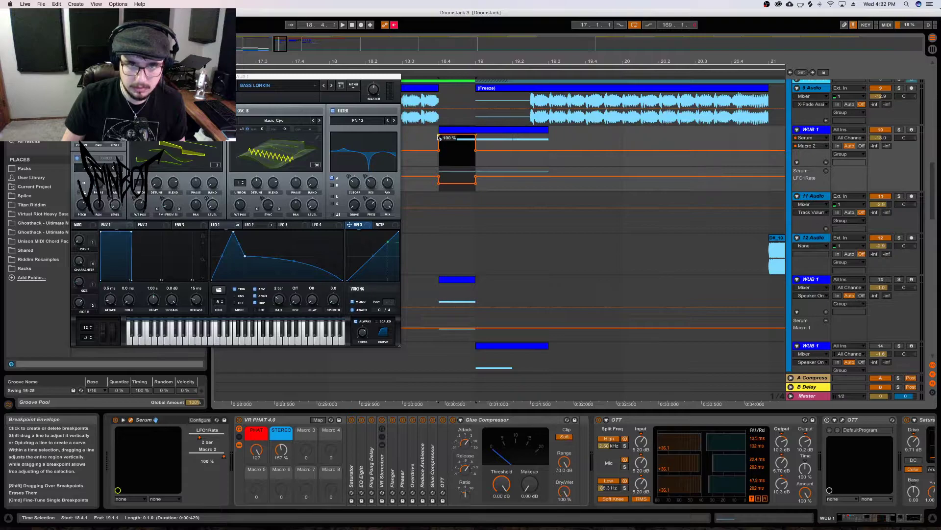
{"action": "left_click", "coordinate": [439, 138]}
{"action": "left_click", "coordinate": [827, 162]}
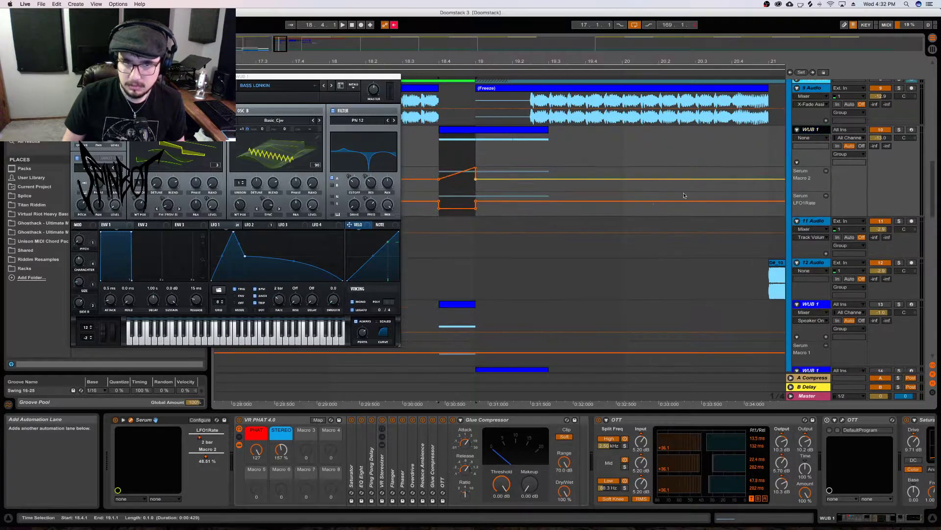
{"action": "left_click", "coordinate": [454, 165]}
{"action": "key", "text": "space"}
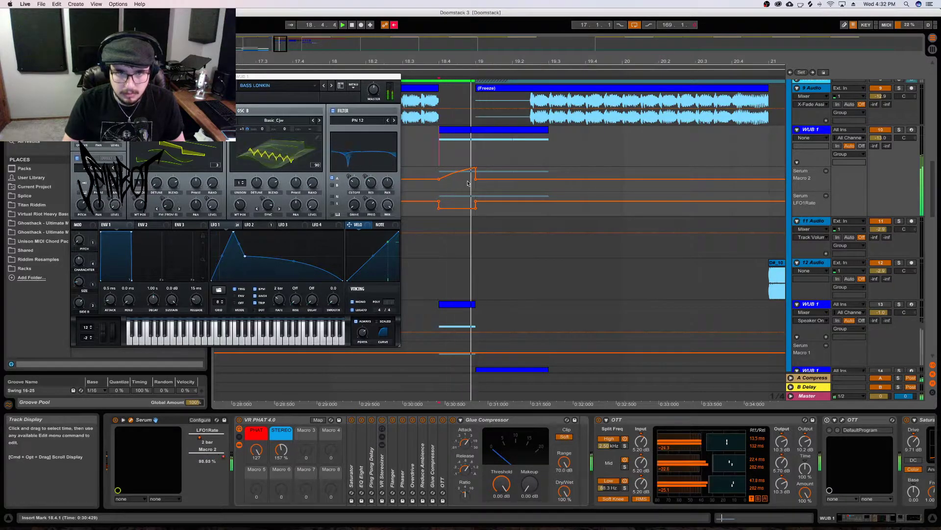
{"action": "mouse_move", "coordinate": [475, 169]}
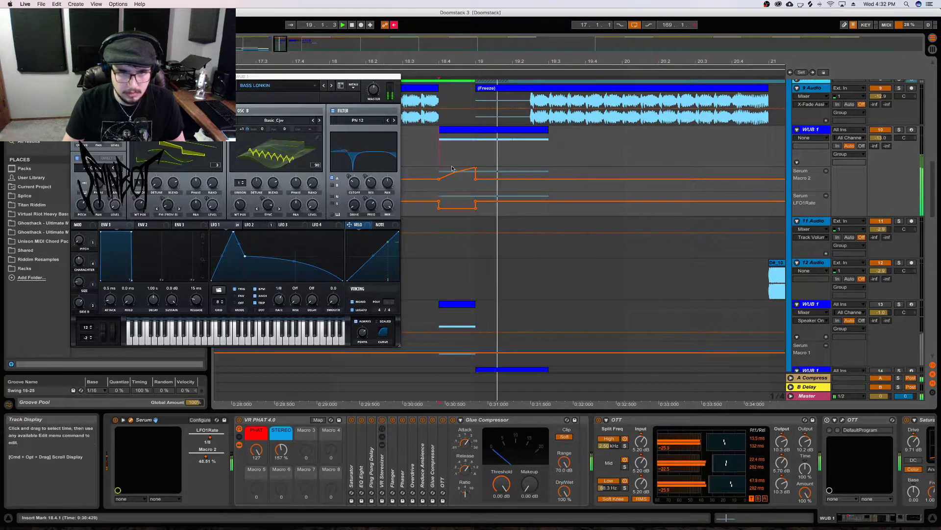
Lower the start of the Macro 2 ramp at 18.4.1 and play the fill together with the preceding frozen clip
{"action": "mouse_move", "coordinate": [440, 183]}
{"action": "key", "text": "space"}
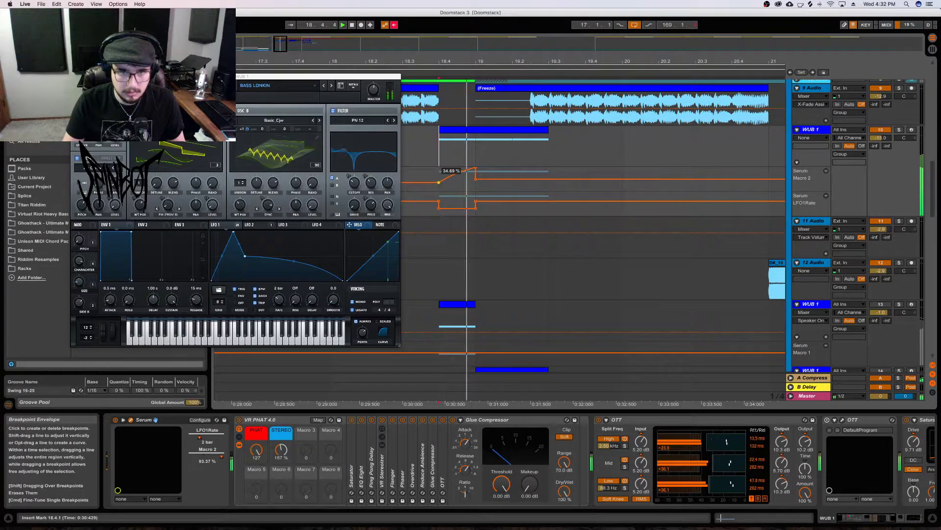
{"action": "left_click", "coordinate": [425, 89]}
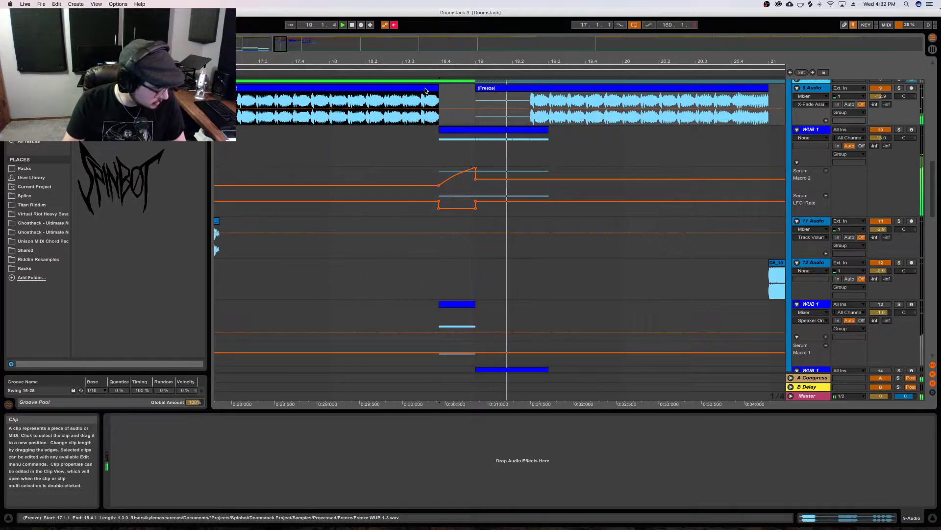
{"action": "key", "text": "space"}
{"action": "key", "text": "space"}
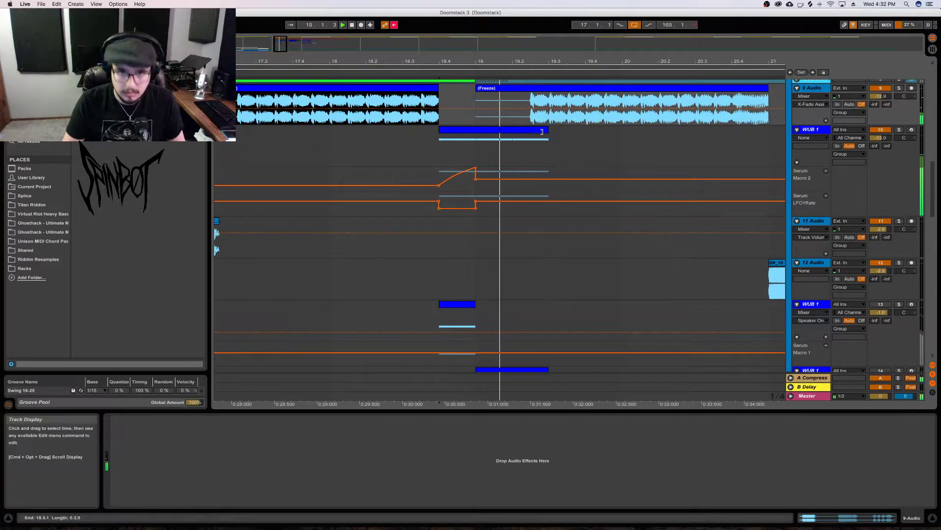
{"action": "left_click", "coordinate": [809, 129]}
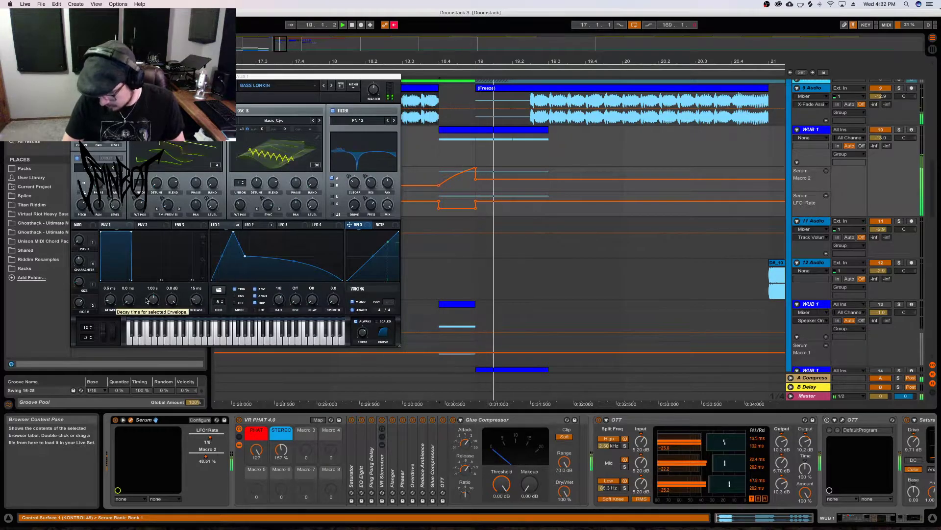
{"action": "left_click", "coordinate": [297, 375]}
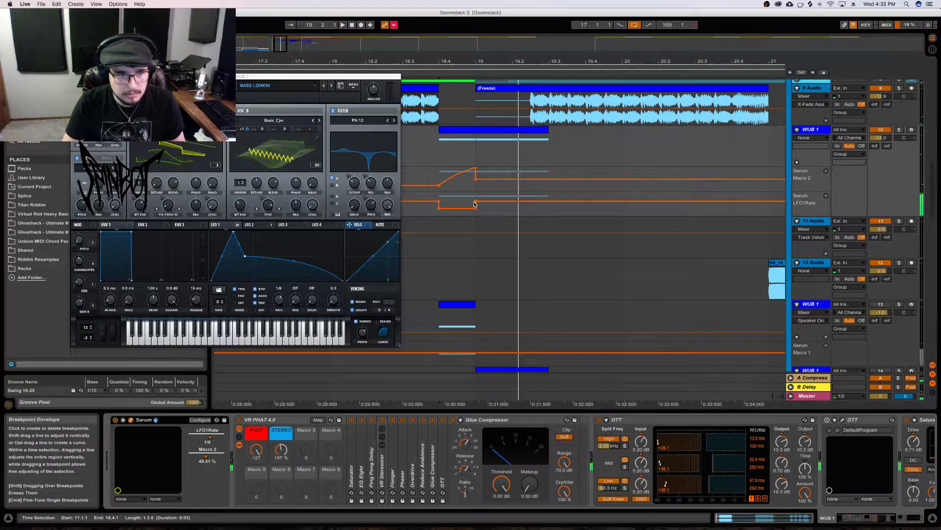
Drop the Macro 2 automation to 0% from 19.1.1 onward and play the passage
{"action": "left_click_drag", "start_coordinate": [492, 181], "coordinate": [493, 191]}
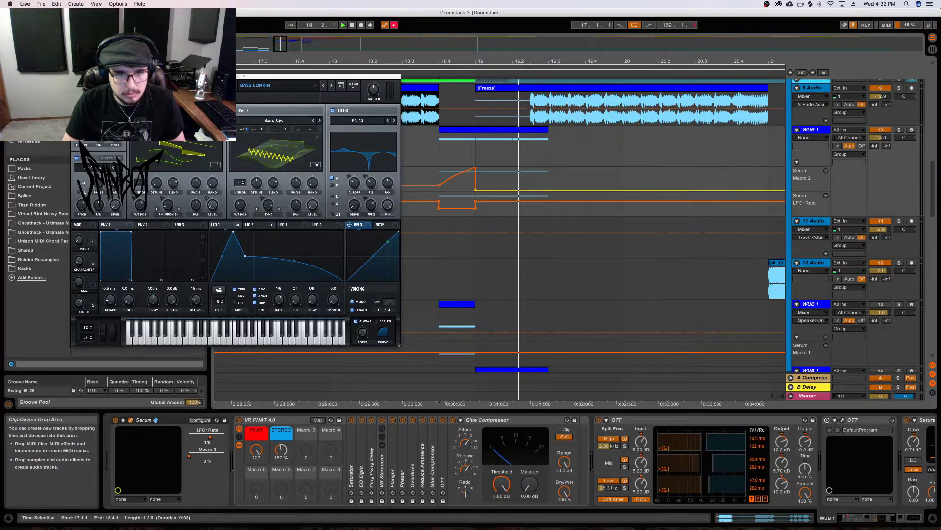
{"action": "left_click", "coordinate": [485, 182]}
{"action": "key", "text": "space"}
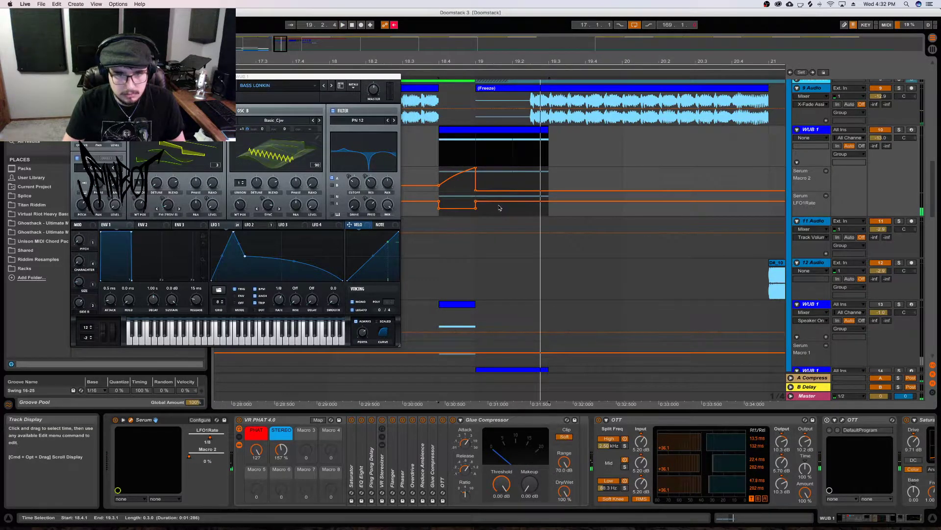
Set LFO1Rate to 32 bar from 19.1.1 onward and to 1/16 between 19.2.1 and 19.3.1, playing the result
{"action": "left_click_drag", "start_coordinate": [499, 201], "coordinate": [500, 215]}
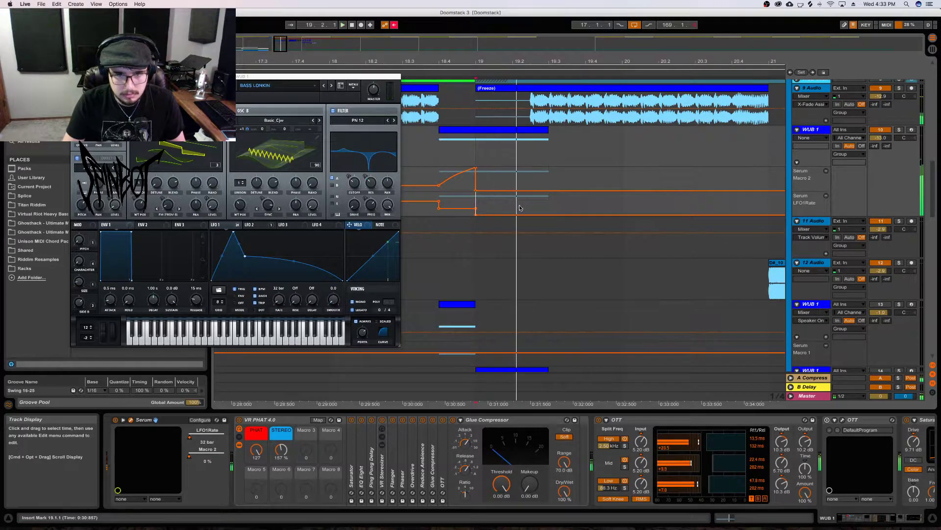
{"action": "mouse_move", "coordinate": [531, 212]}
{"action": "left_mouse_down"}
{"action": "mouse_move", "coordinate": [542, 209]}
{"action": "mouse_move", "coordinate": [529, 200]}
{"action": "left_mouse_up"}
{"action": "key", "text": "space"}
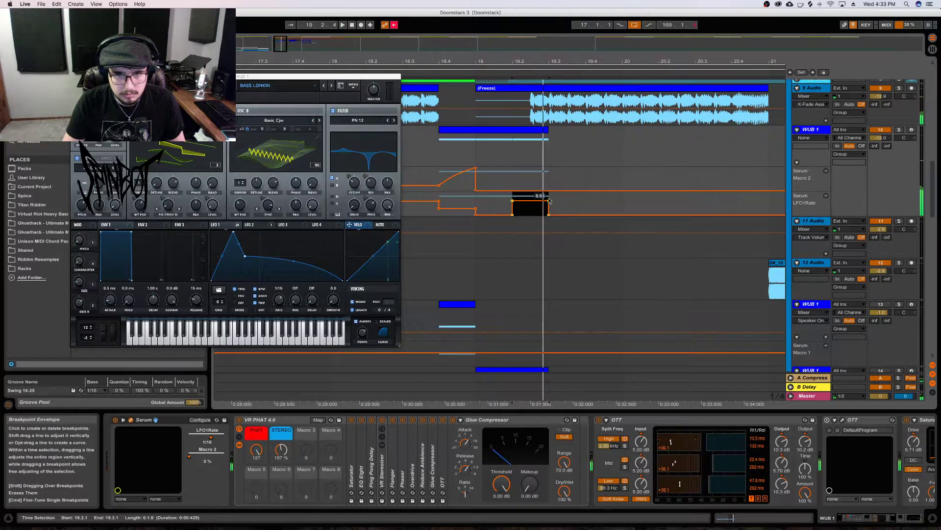
Switch to a fixed 1/8 grid, shorten the WUB 1 clip so it ends at 19.2.3, and play it
{"action": "right_click", "coordinate": [559, 141]}
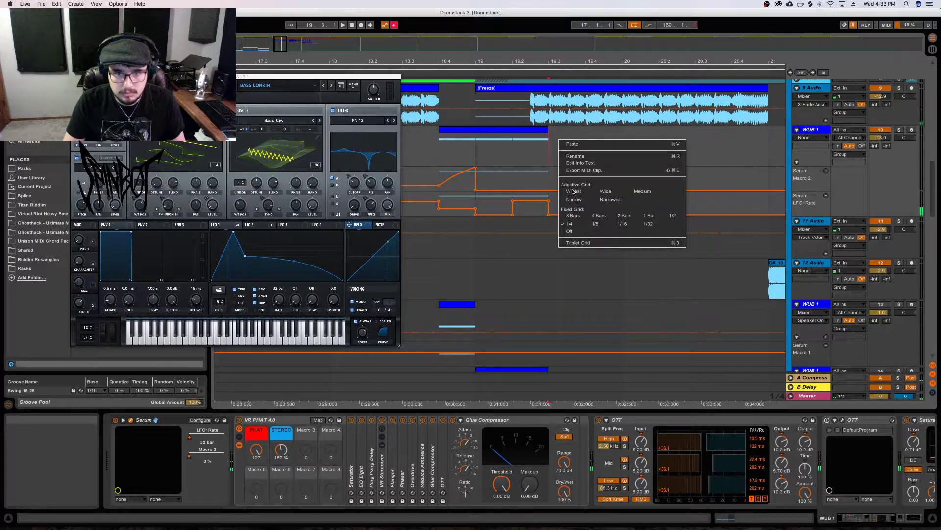
{"action": "left_click", "coordinate": [605, 225]}
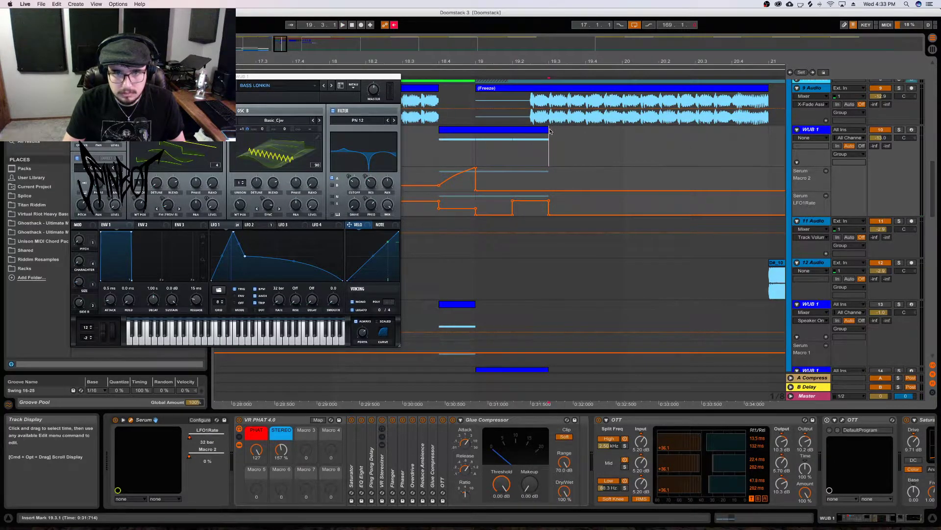
{"action": "left_click_drag", "start_coordinate": [550, 133], "coordinate": [530, 132]}
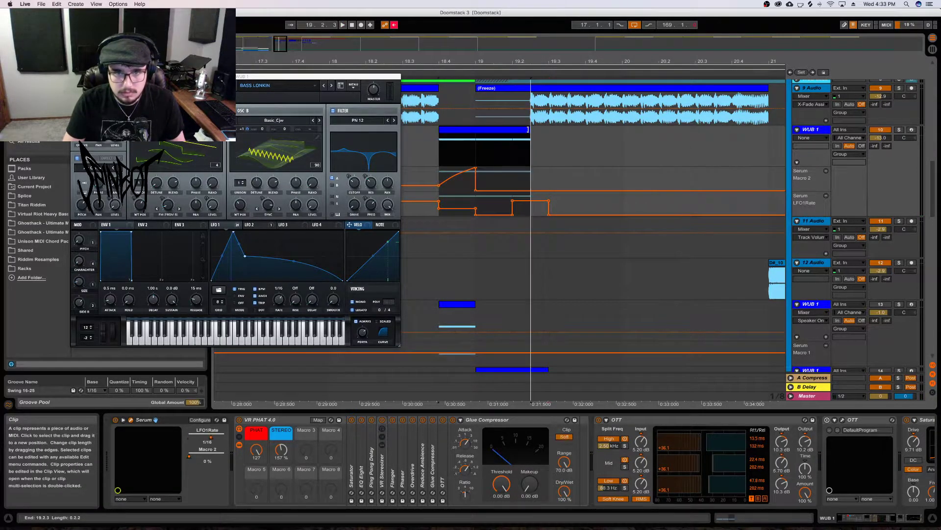
{"action": "left_click", "coordinate": [493, 137]}
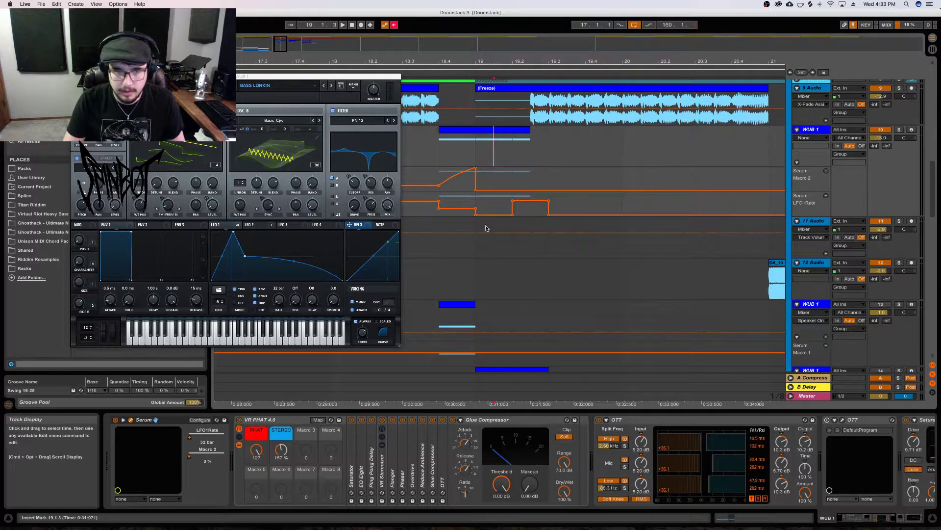
{"action": "left_click", "coordinate": [464, 129]}
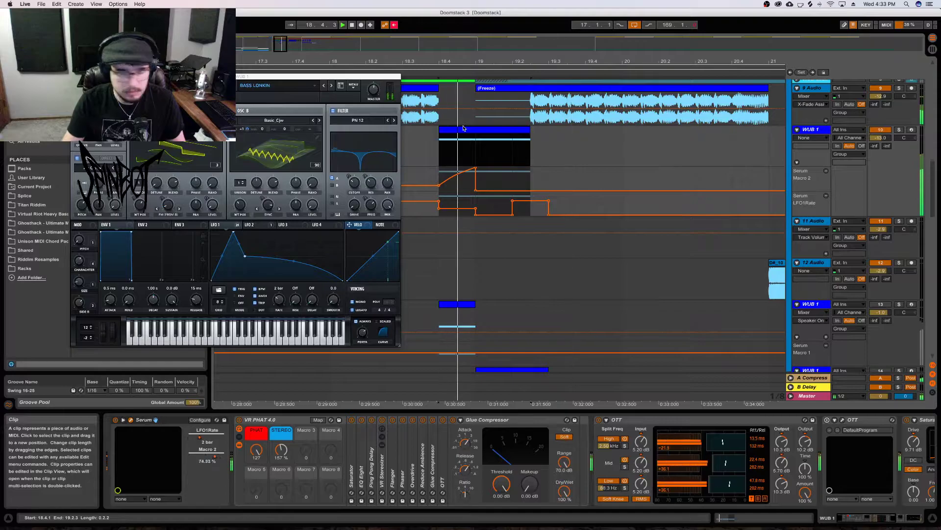
{"action": "key", "text": "space"}
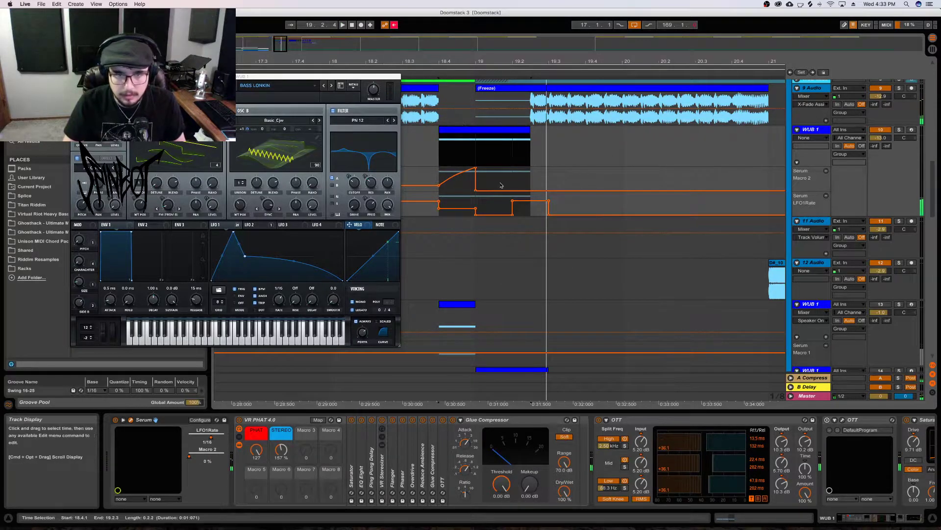
Try LFO1Rate at 16 bar between 19.1.1 and 19.2.1 and play the clip
{"action": "left_click", "coordinate": [493, 214]}
{"action": "key", "text": "space"}
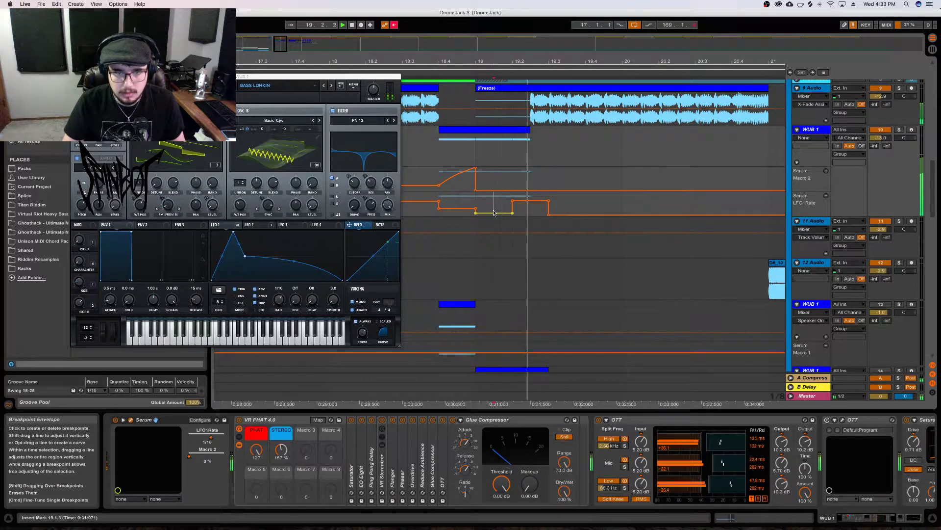
{"action": "left_click", "coordinate": [465, 140]}
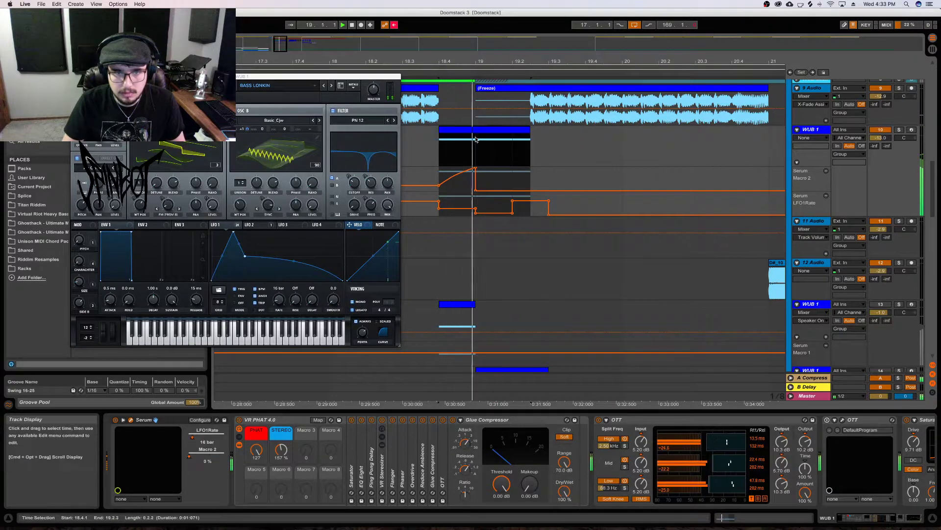
{"action": "key", "text": "space"}
Set LFO1Rate to 2 bar between 19.1.1 and 19.2.1 and play the clip from 18.4.1
{"action": "left_click", "coordinate": [492, 213]}
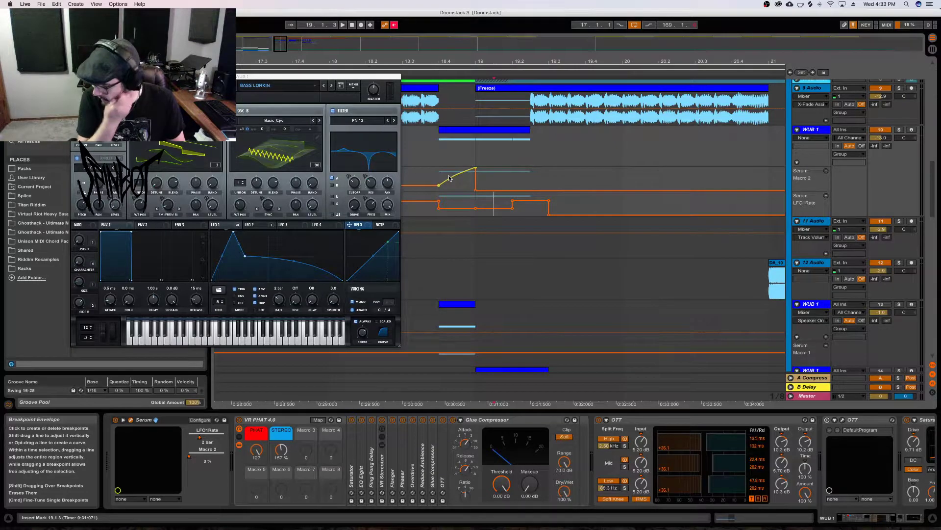
{"action": "left_click", "coordinate": [454, 131]}
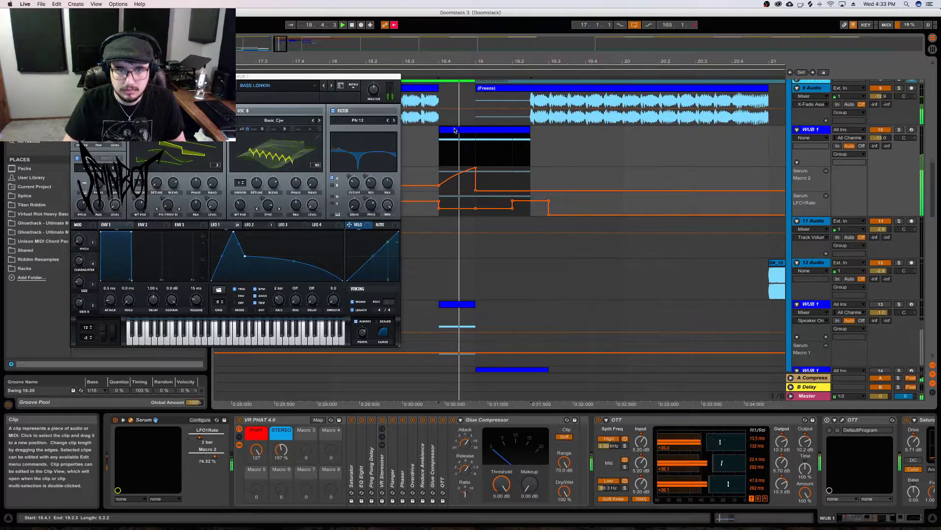
{"action": "key", "text": "space"}
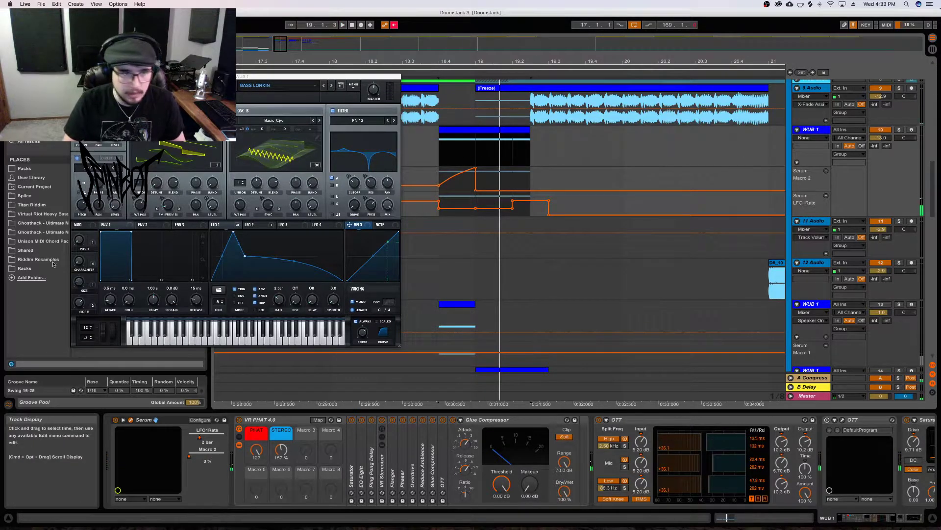
Show Serum's Macro 4 in its own automation lane, lower it to about 30.61% between 19.1.1 and 19.2.1, and play it
{"action": "left_click", "coordinate": [81, 306]}
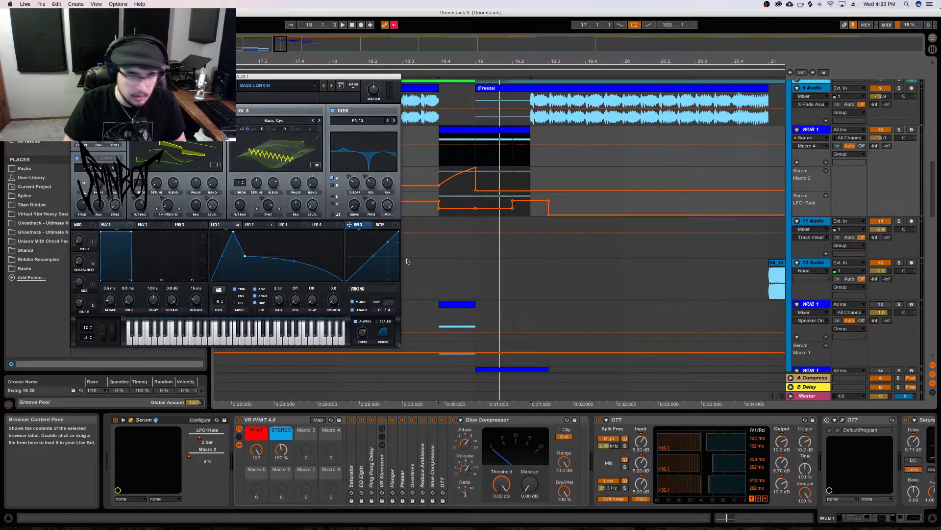
{"action": "left_click", "coordinate": [826, 163]}
{"action": "left_click_drag", "start_coordinate": [480, 185], "coordinate": [498, 183]}
{"action": "key", "text": "space"}
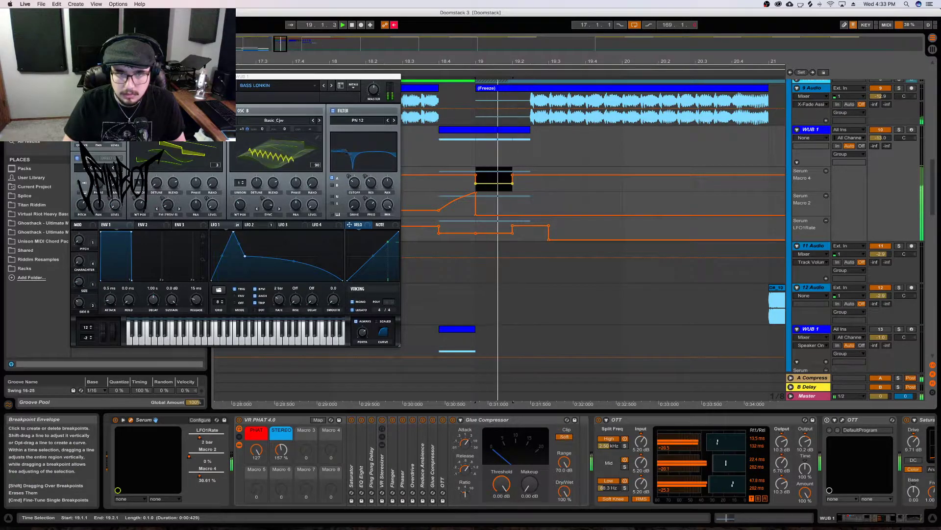
Keep Macro 4 at the lowered level past 19.2.1, raise it to maximum between 19.2.1 and 19.2.3, and play the clip
{"action": "mouse_move", "coordinate": [514, 177]}
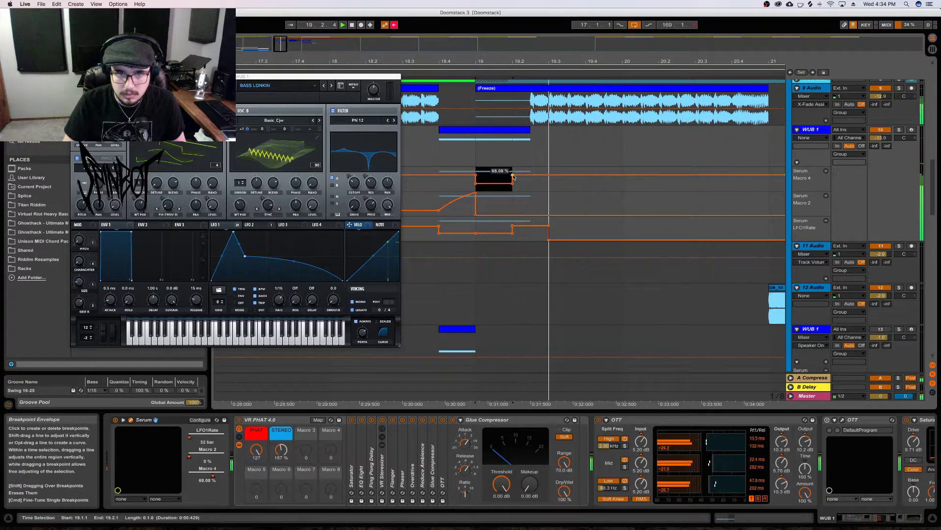
{"action": "left_click_drag", "start_coordinate": [513, 179], "coordinate": [529, 182]}
{"action": "key", "text": "space"}
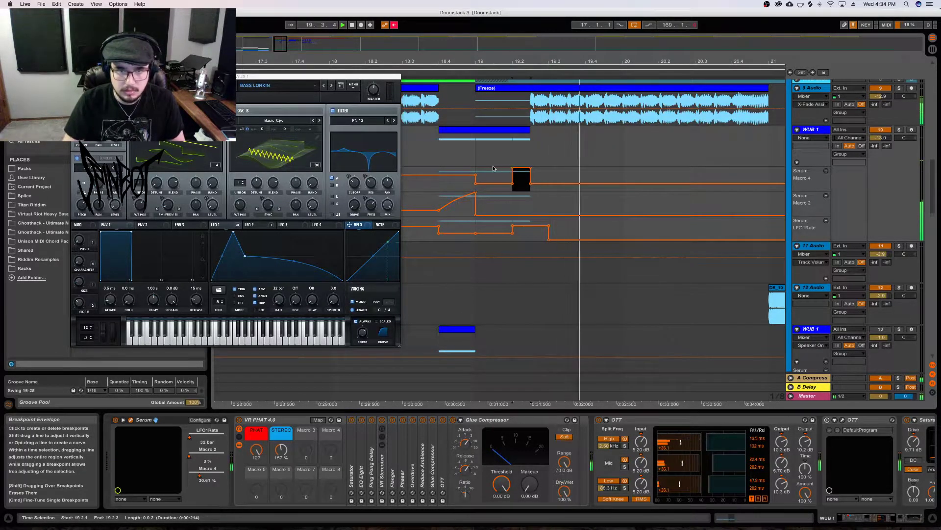
{"action": "left_click", "coordinate": [453, 129]}
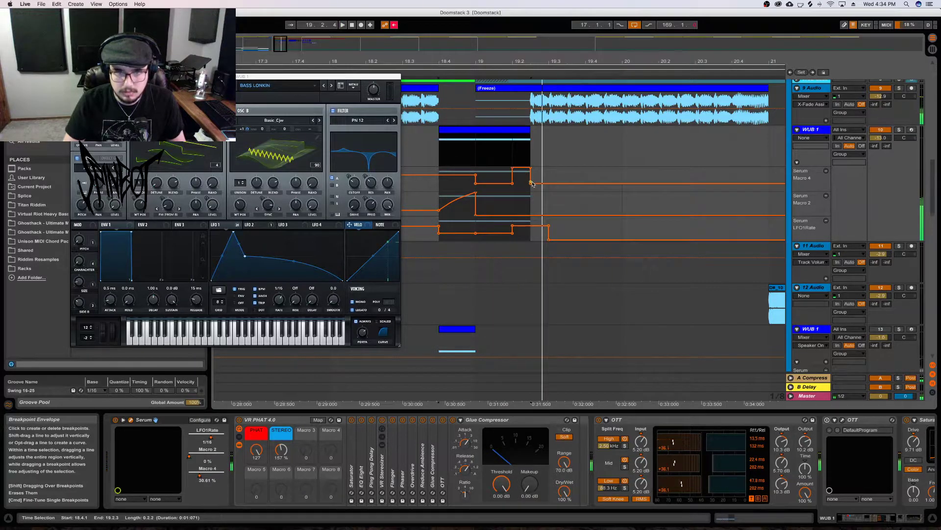
Try raising the WUB 1 Macro 4 automation before bar 19 to 100%, audition the clip and undo the change
{"action": "left_click", "coordinate": [567, 178]}
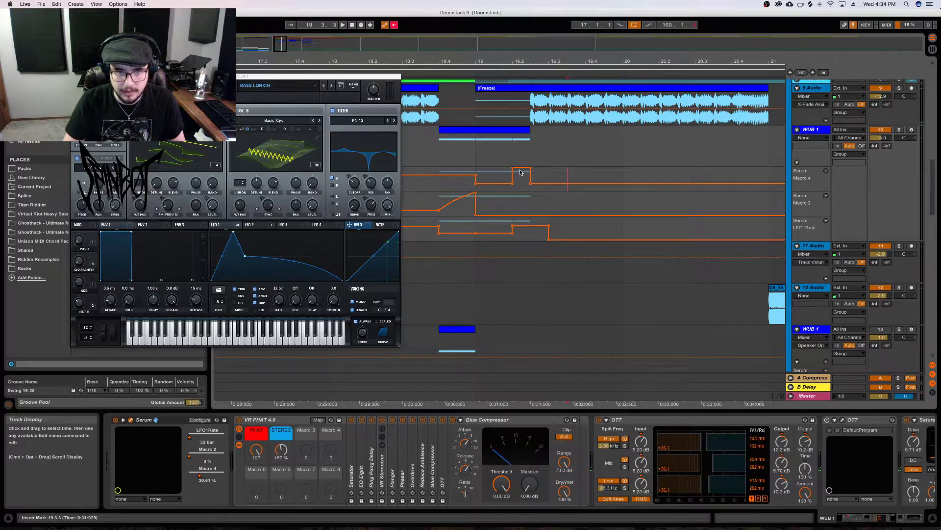
{"action": "left_click", "coordinate": [523, 171]}
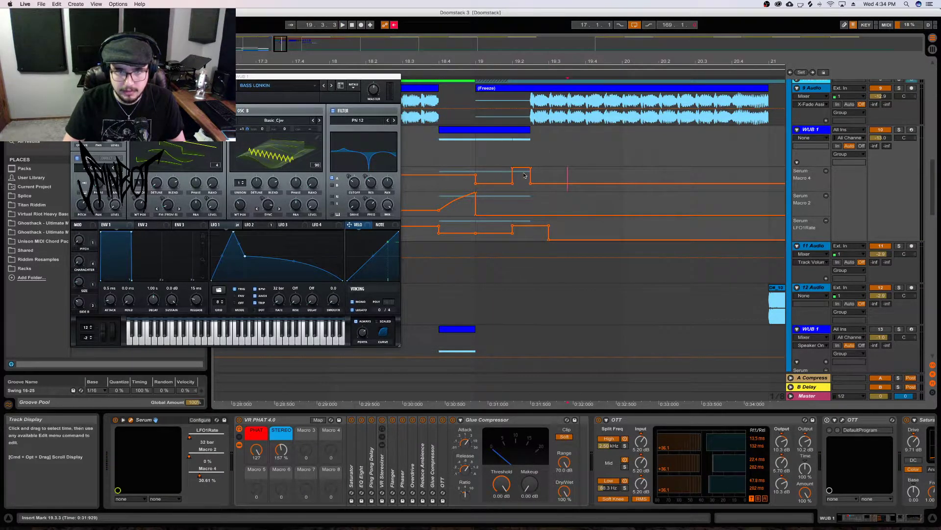
{"action": "left_click", "coordinate": [456, 179]}
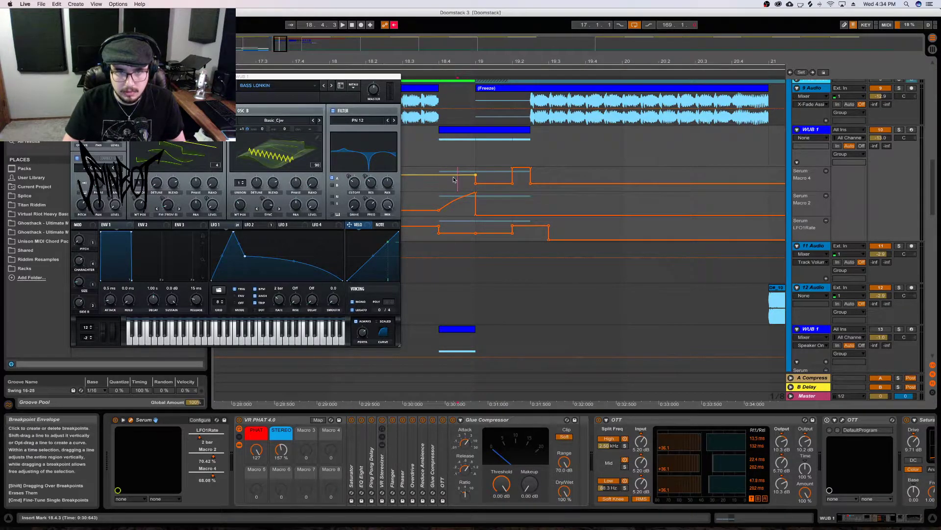
{"action": "key", "text": "space"}
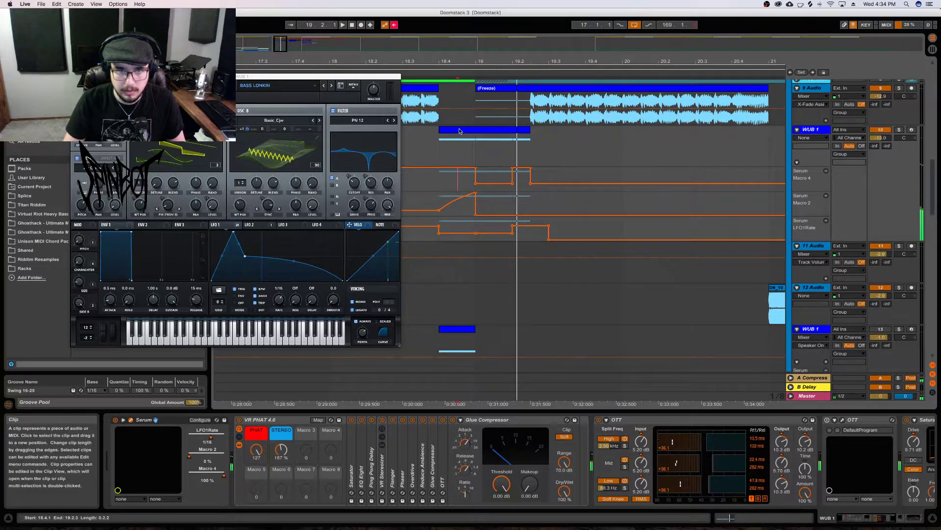
{"action": "left_click", "coordinate": [459, 130]}
{"action": "key", "text": "space"}
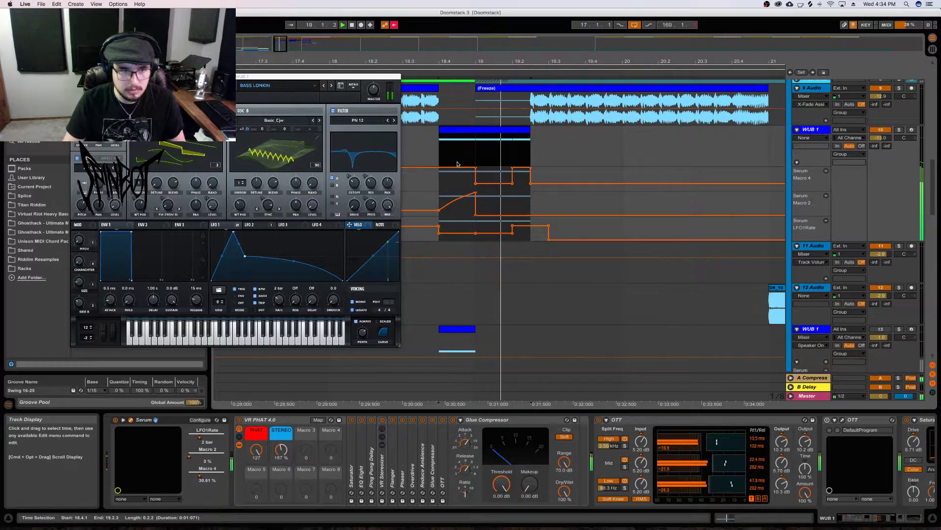
{"action": "key", "text": "super+z"}
{"action": "key", "text": "space"}
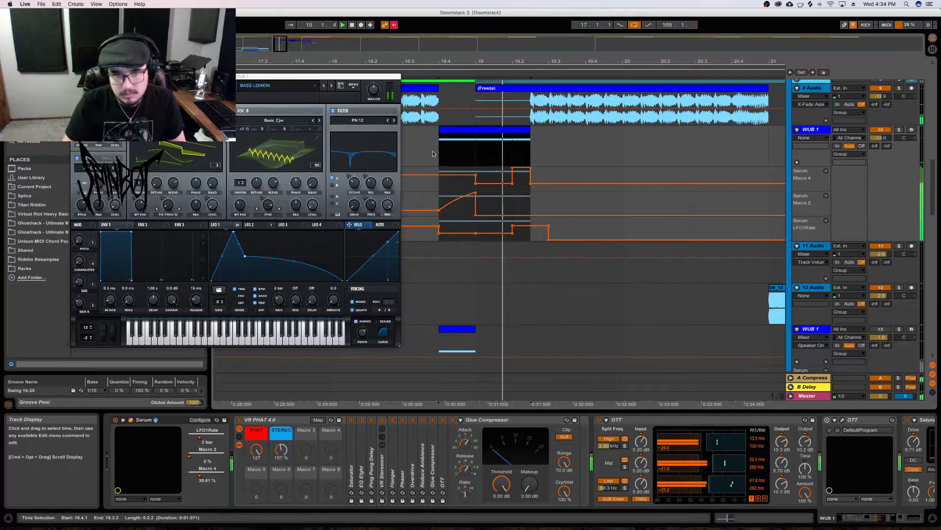
{"action": "key", "text": "space"}
Try lowering the WUB 1 LFO1Rate automation between 19.2 and 19.3 to 1/4 and 1/2, auditioning the clip
{"action": "left_click", "coordinate": [530, 250]}
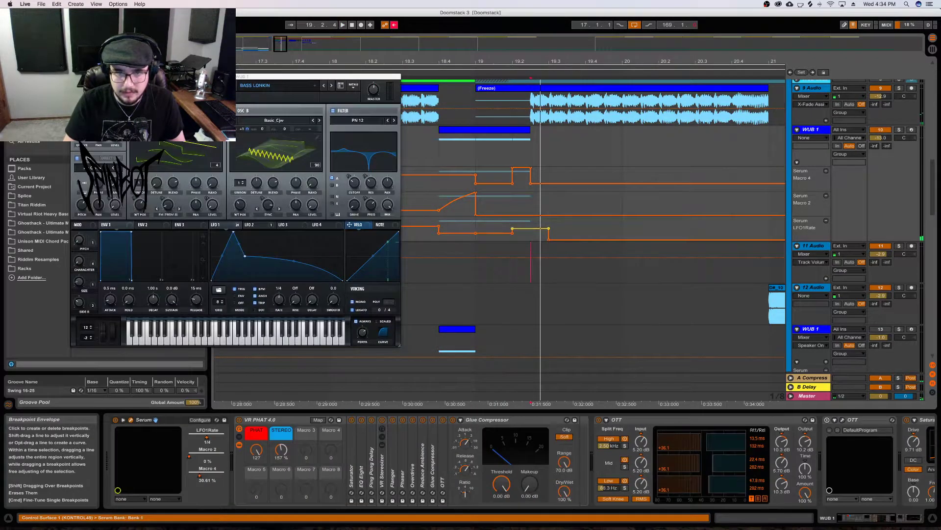
{"action": "key", "text": "space"}
{"action": "left_click", "coordinate": [466, 132]}
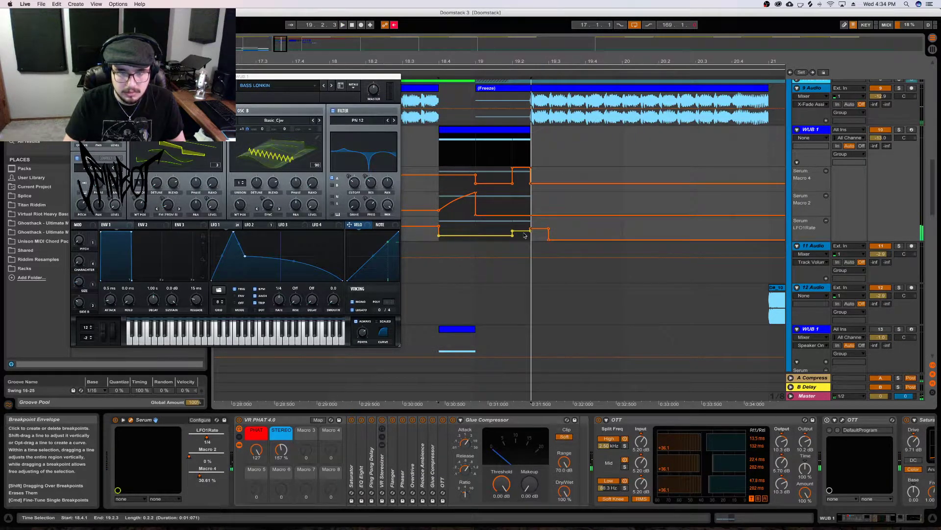
{"action": "left_click", "coordinate": [524, 236]}
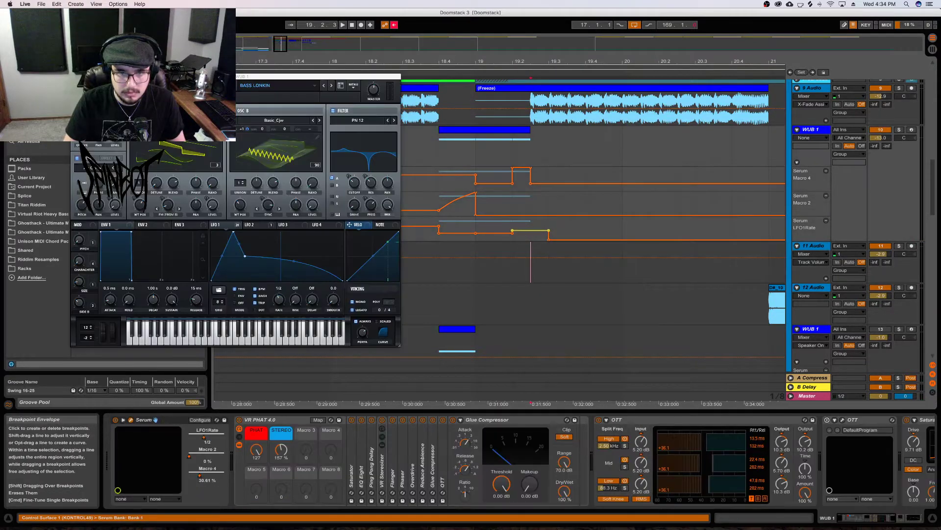
{"action": "left_click", "coordinate": [471, 130]}
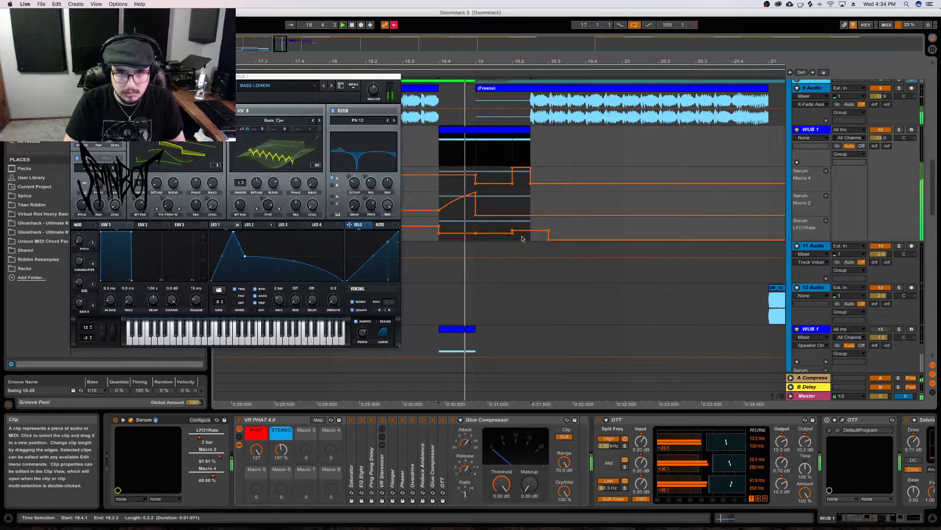
{"action": "left_click", "coordinate": [553, 219]}
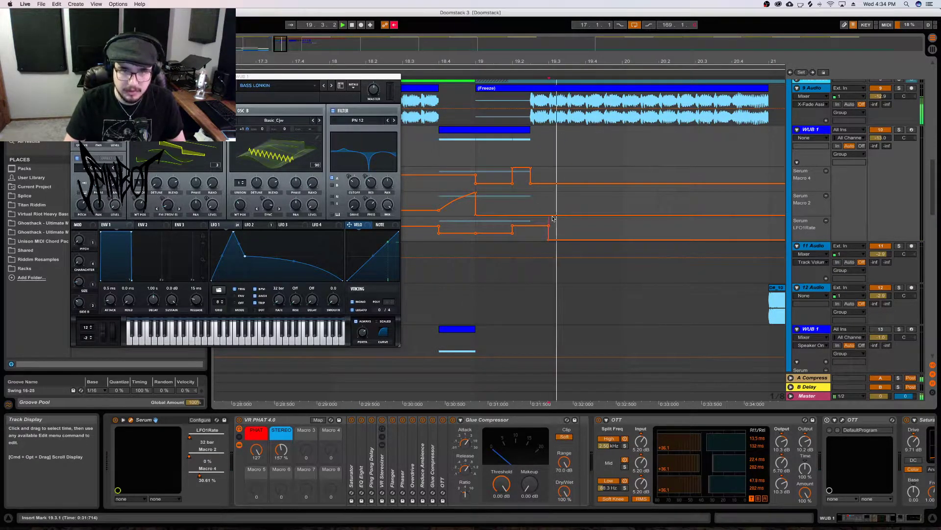
Audition the WUB 1 clip and examine its Macro 4 and LFO1Rate automation between 19 and 19.2
{"action": "left_click", "coordinate": [492, 131]}
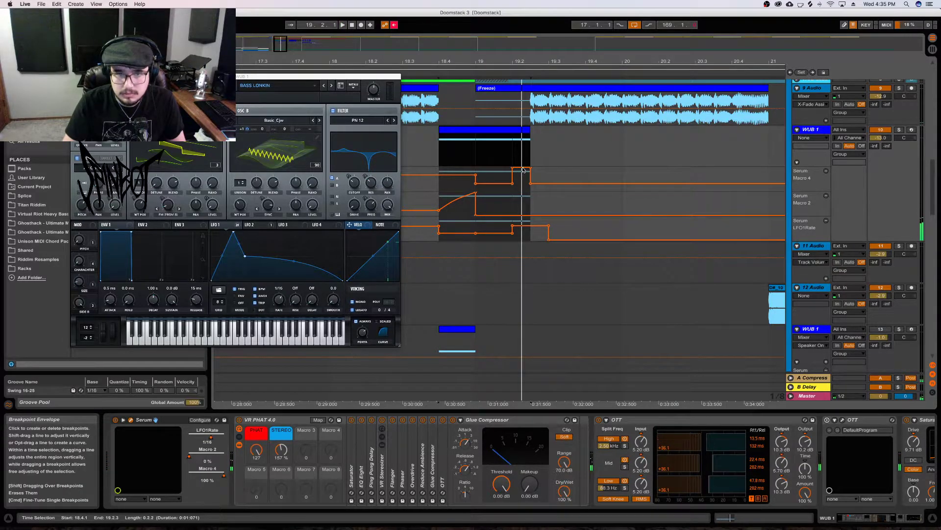
{"action": "left_click", "coordinate": [525, 177]}
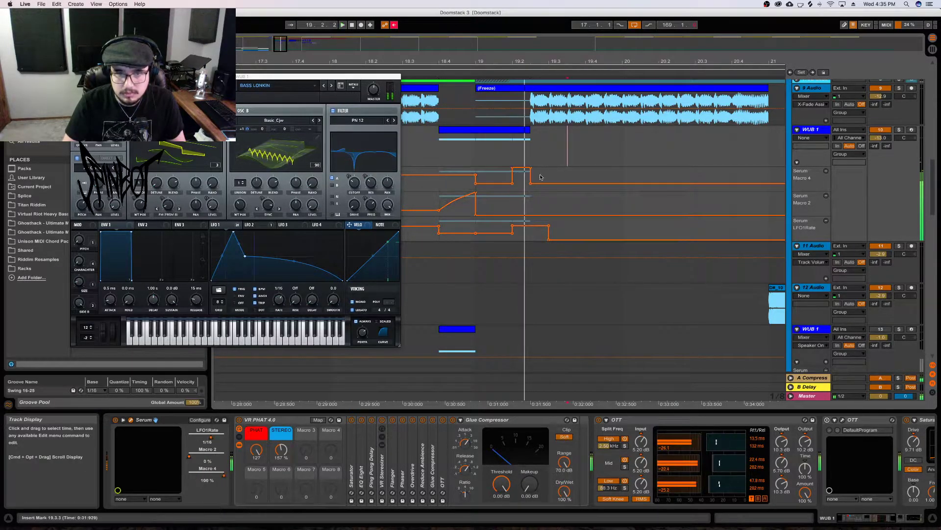
{"action": "left_click_drag", "start_coordinate": [483, 178], "coordinate": [509, 182]}
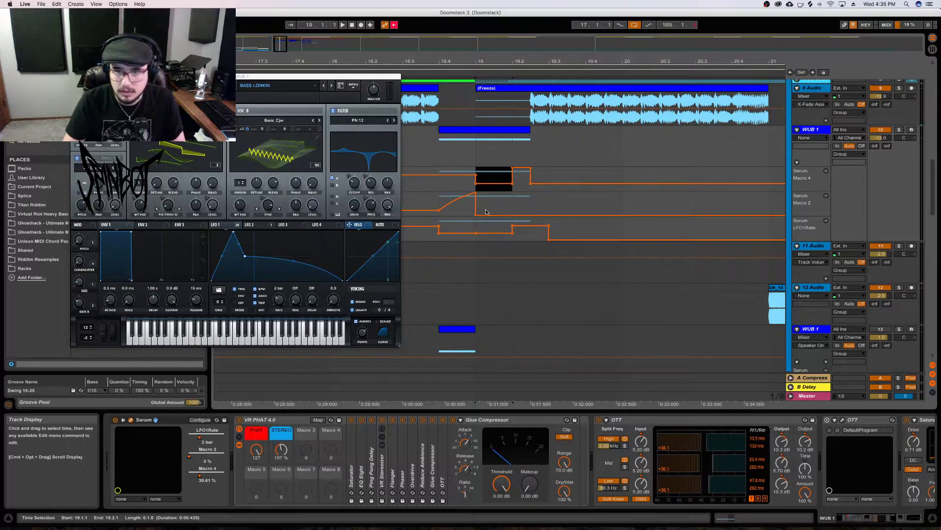
{"action": "left_click_drag", "start_coordinate": [486, 226], "coordinate": [504, 229]}
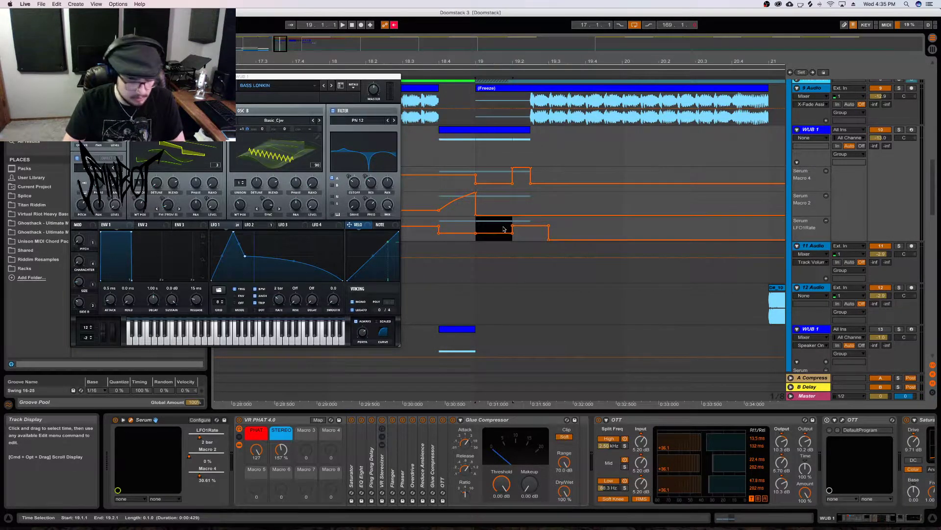
{"action": "key", "text": "Right"}
Lower the LFO1Rate automation between 19.2 and 19.3 to the level of the preceding segment, auditioning from bar 19
{"action": "left_click", "coordinate": [479, 226]}
{"action": "key", "text": "space"}
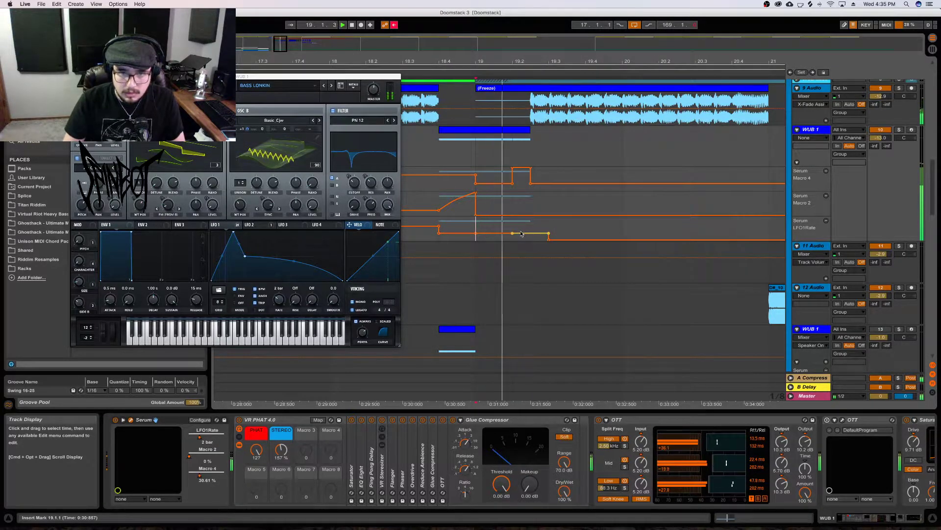
{"action": "key", "text": "space"}
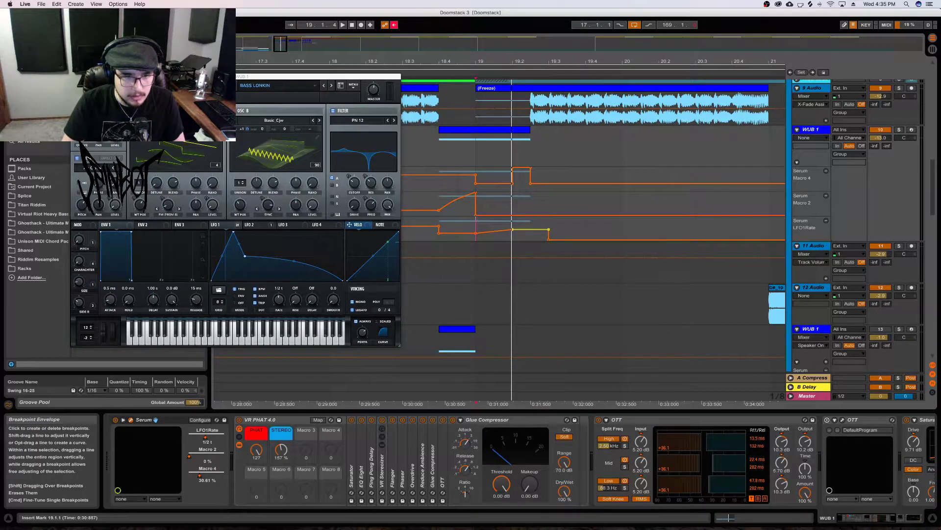
{"action": "key", "text": "space"}
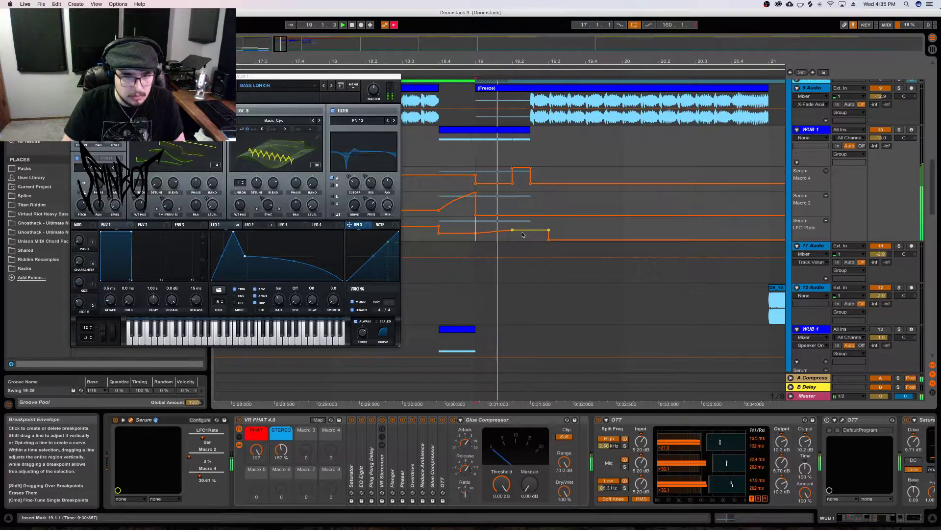
{"action": "left_click", "coordinate": [521, 236]}
{"action": "key", "text": "space"}
Offset the LFO1Rate automation from 19.2.1 to 19.2.3 as its own segment and audition the WUB 1 clip
{"action": "left_click", "coordinate": [517, 226], "text": "shift"}
{"action": "key", "text": "space"}
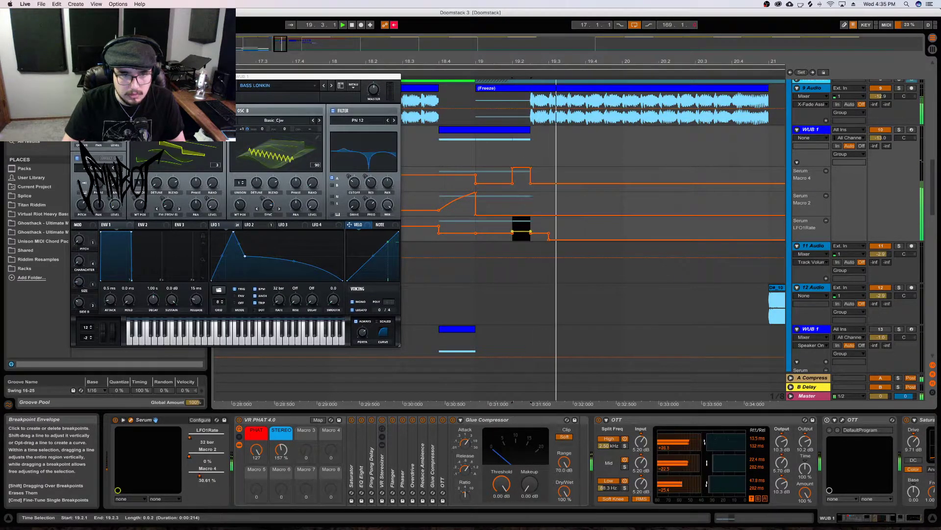
{"action": "left_click", "coordinate": [479, 131]}
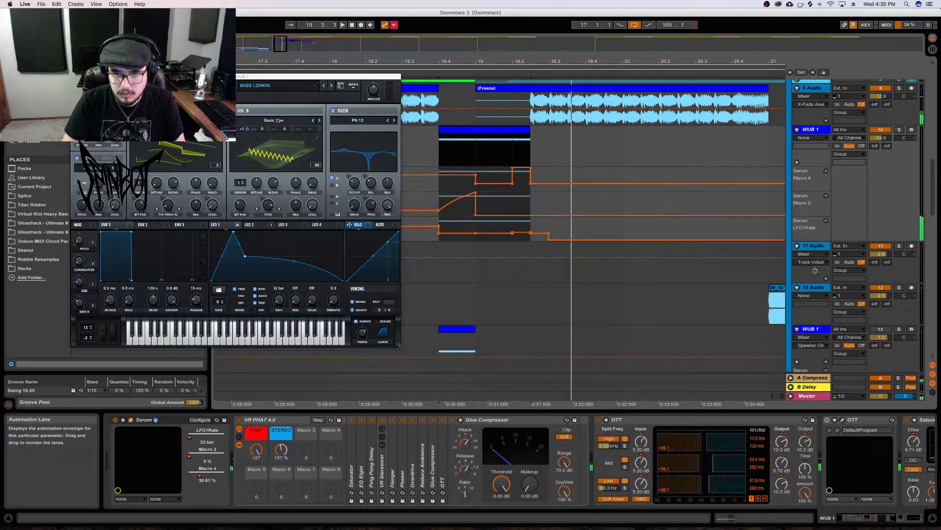
Enlarge the LFO1Rate lane and raise the 19.2.1 to 19.2.3 segment slightly above its neighbours, auditioning the clip
{"action": "left_click_drag", "start_coordinate": [813, 241], "coordinate": [814, 282]}
{"action": "left_click_drag", "start_coordinate": [519, 62], "coordinate": [518, 106]}
{"action": "left_click", "coordinate": [532, 273]}
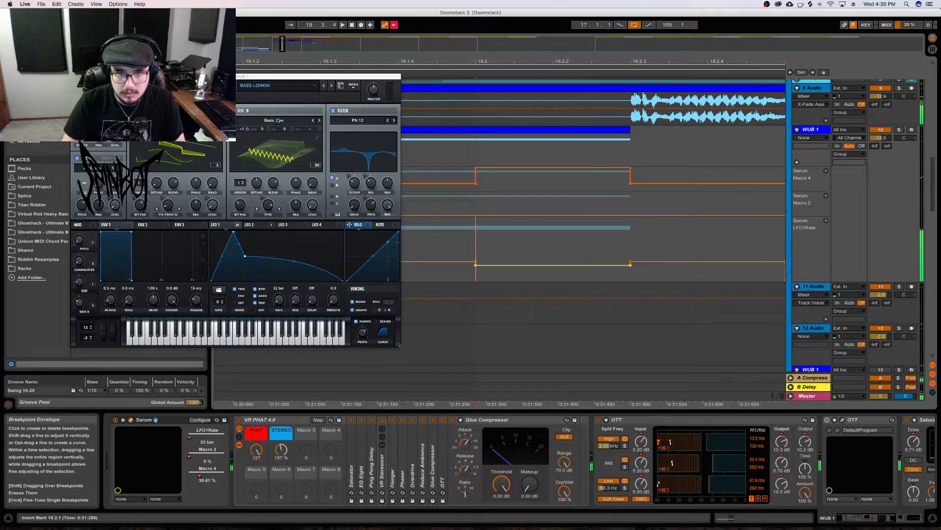
{"action": "left_click_drag", "start_coordinate": [554, 264], "coordinate": [554, 257]}
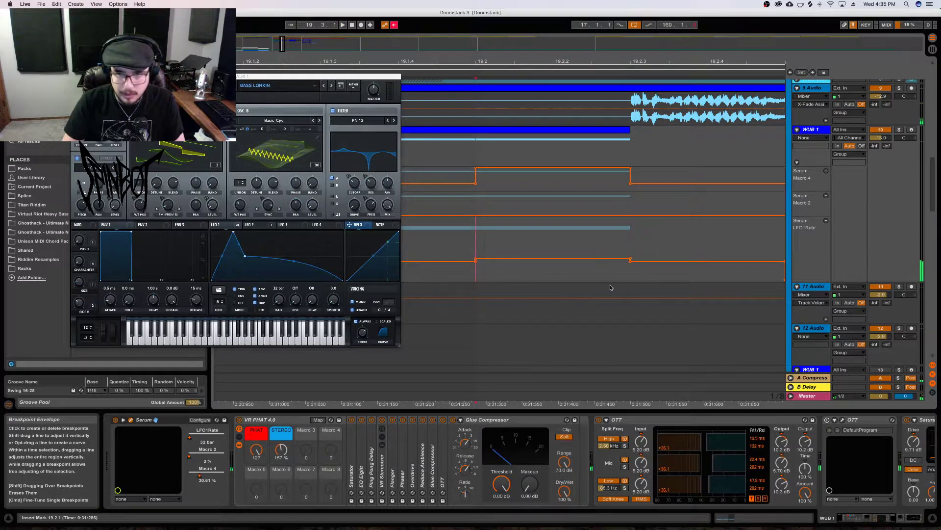
{"action": "left_click_drag", "start_coordinate": [576, 282], "coordinate": [747, 354]}
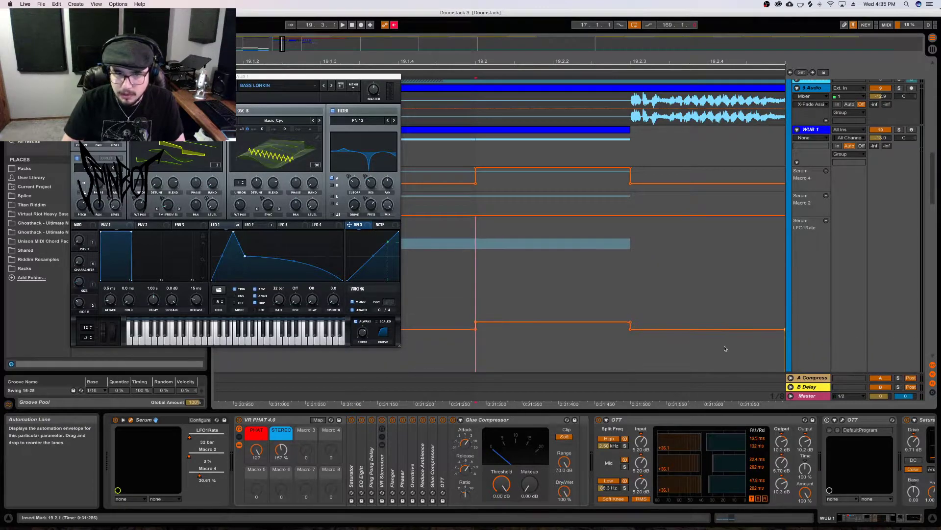
{"action": "key", "text": "space"}
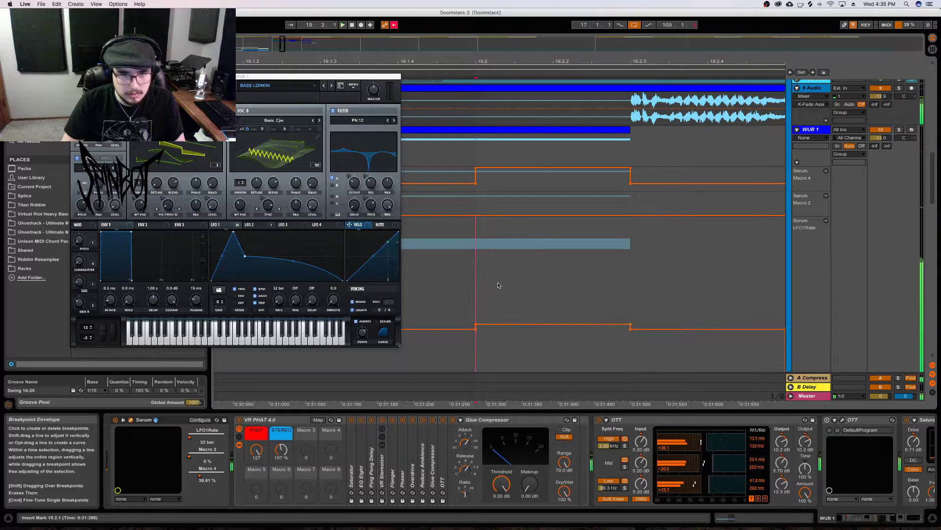
{"action": "left_click", "coordinate": [465, 129]}
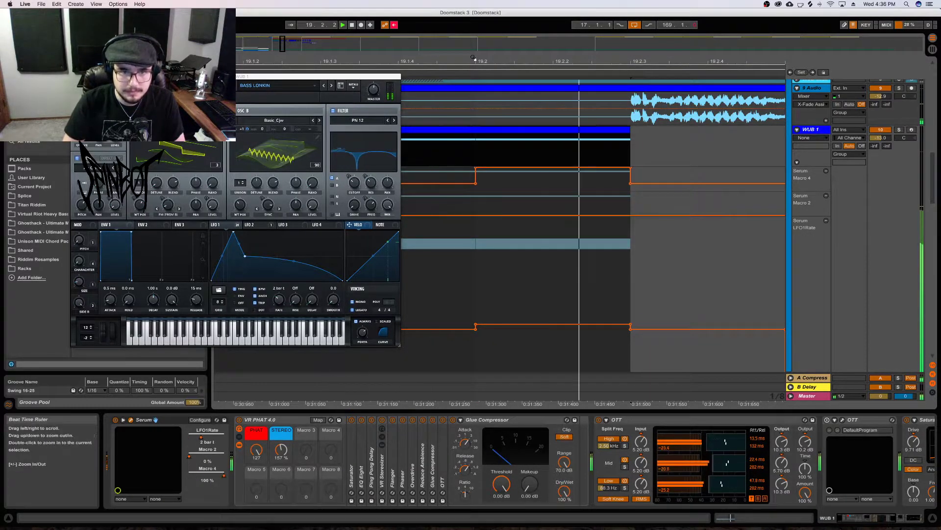
Lower the Macro 4 automation between 19.2.1 and 19.2.3 to about 82% and audition it
{"action": "left_click_drag", "start_coordinate": [469, 59], "coordinate": [471, 35]}
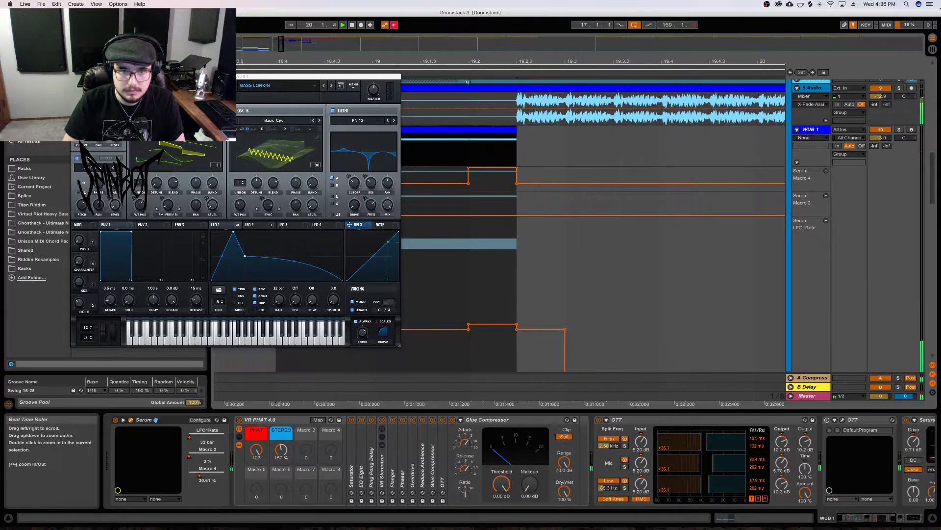
{"action": "left_click", "coordinate": [498, 174]}
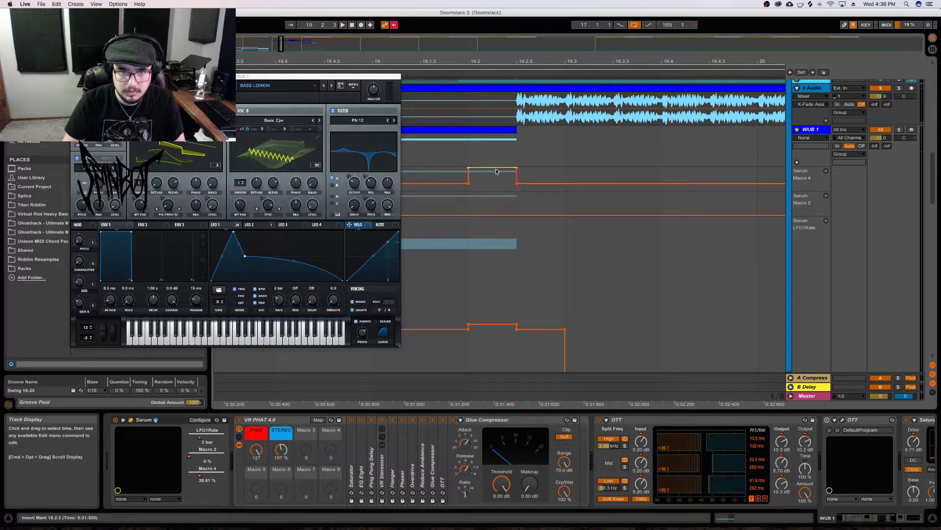
{"action": "key", "text": "space"}
{"action": "key", "text": "space"}
{"action": "left_click", "coordinate": [482, 165]}
{"action": "key", "text": "space"}
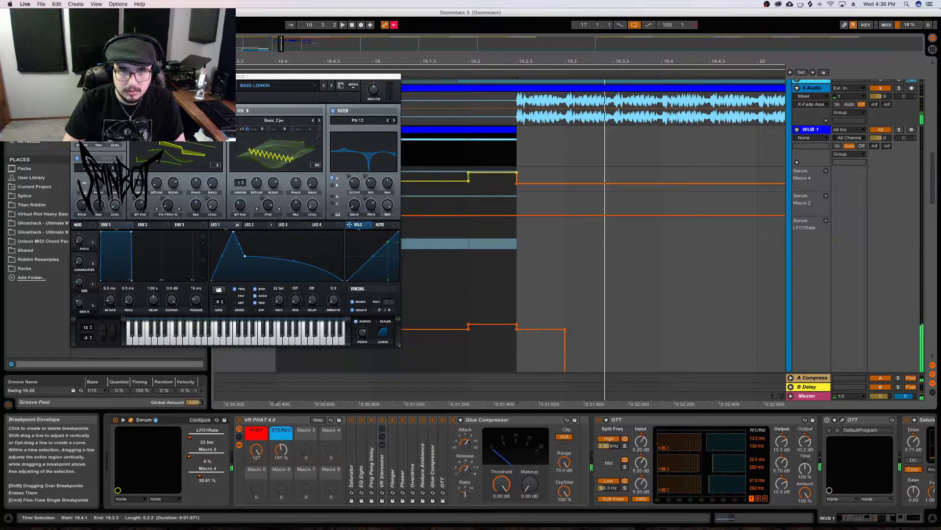
{"action": "left_click", "coordinate": [517, 165]}
{"action": "left_click", "coordinate": [492, 178]}
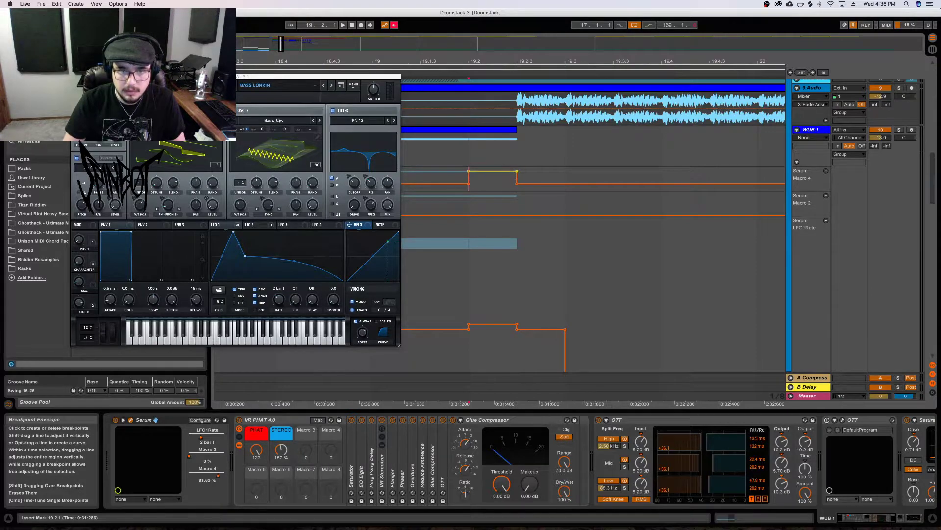
{"action": "key", "text": "space"}
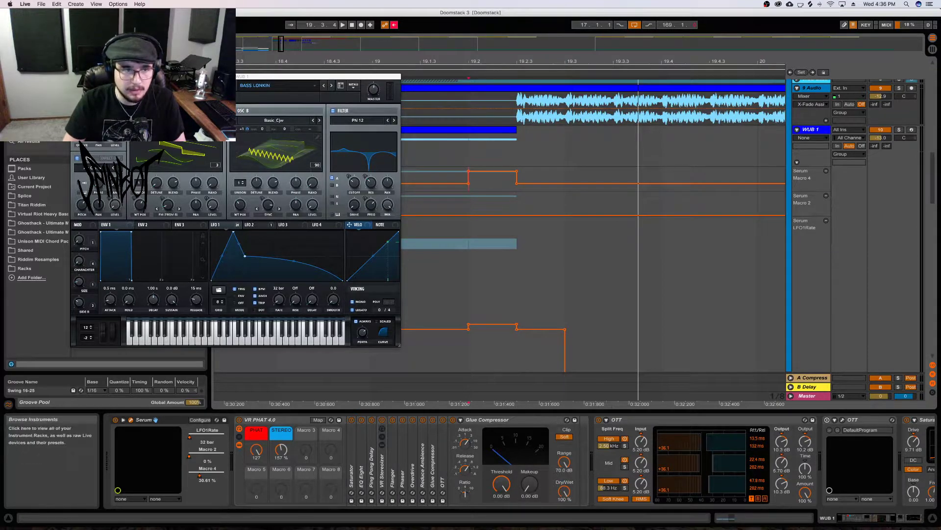
Save the Set with the Serum window hidden and return playback to the song's start in the full arrangement view
{"action": "key", "text": "super+alt+p"}
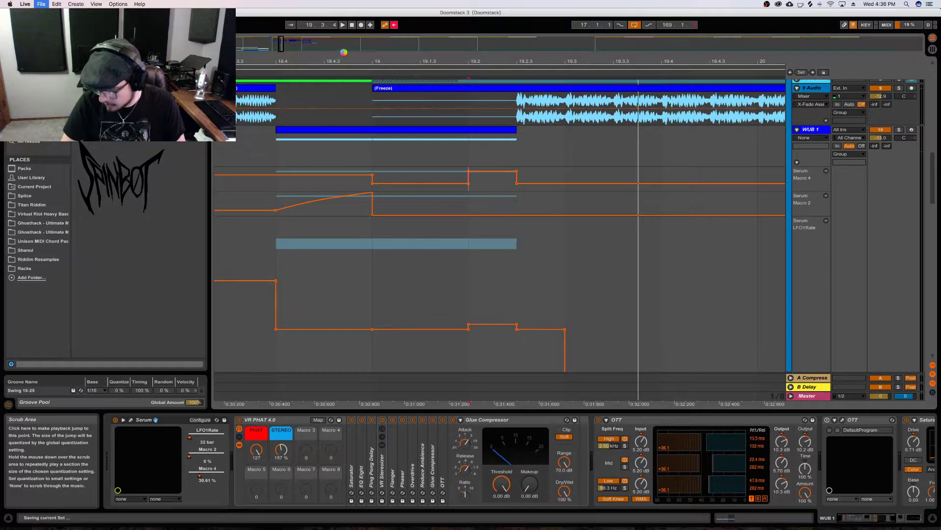
{"action": "scroll", "coordinate": [390, 63], "scroll_direction": "left", "scroll_amount": 3}
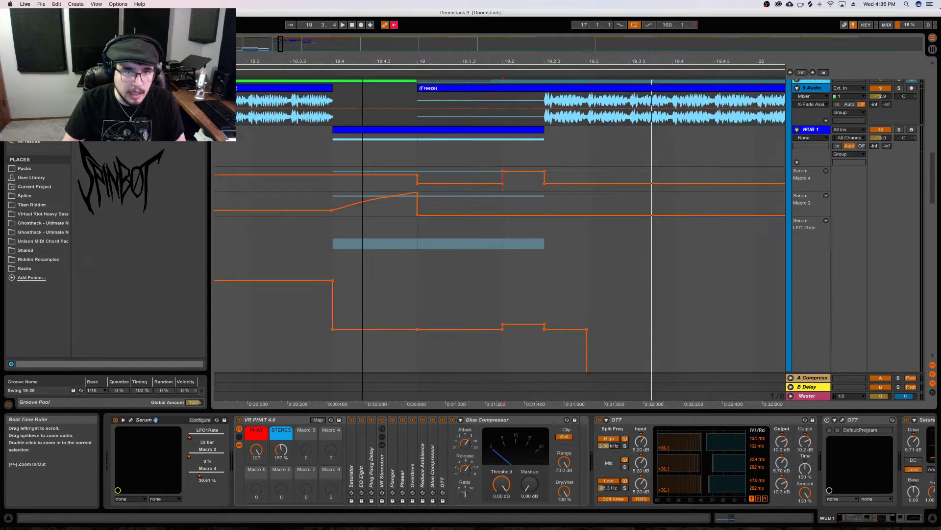
{"action": "left_click_drag", "start_coordinate": [363, 63], "coordinate": [250, 59]}
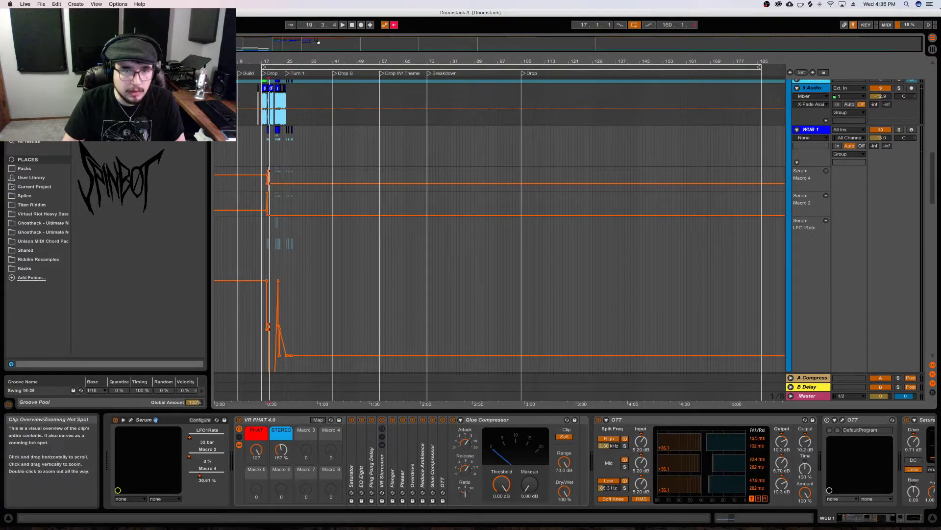
{"action": "scroll", "coordinate": [273, 260], "scroll_direction": "up", "scroll_amount": 15}
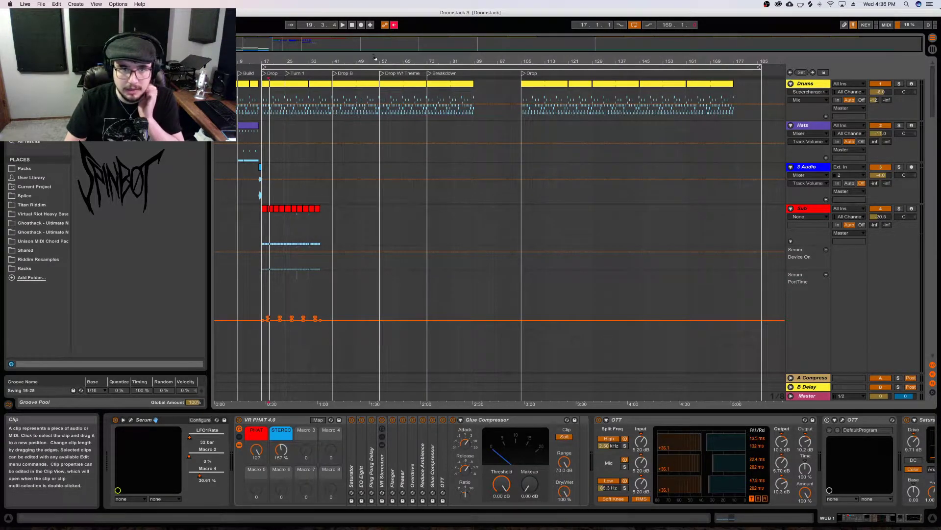
{"action": "double_click", "coordinate": [352, 26]}
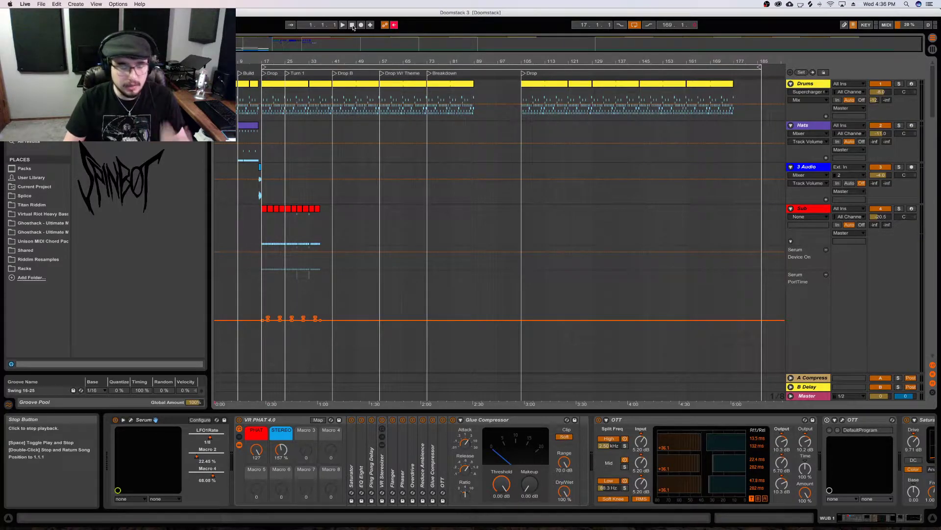
Play the song from the start through the first drop, and audition the first frozen clip on the 9 Audio track
{"action": "key", "text": "space"}
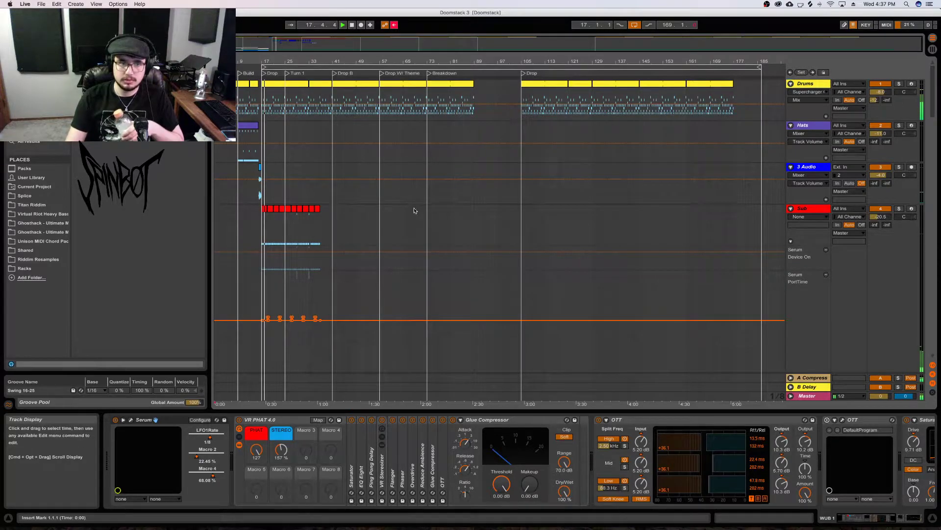
{"action": "scroll", "coordinate": [412, 211], "scroll_direction": "down", "scroll_amount": 10}
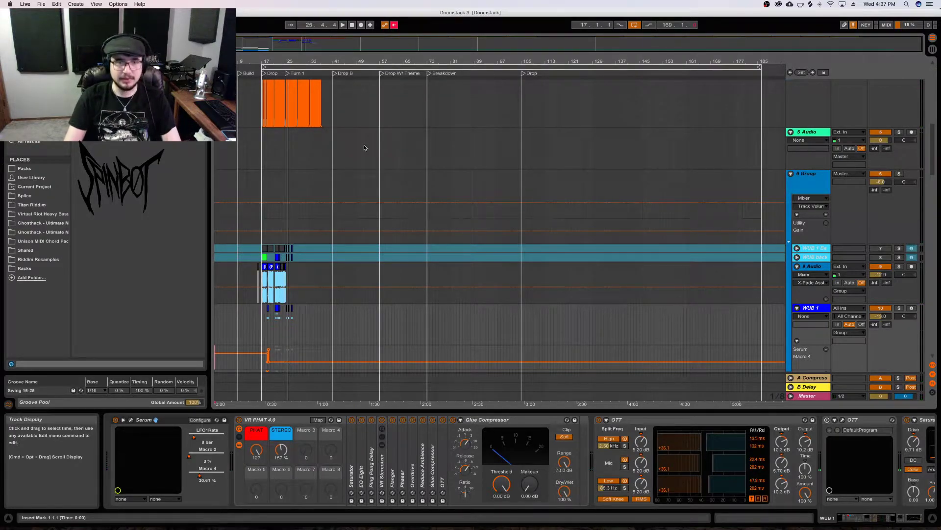
{"action": "left_click_drag", "start_coordinate": [280, 62], "coordinate": [409, 50]}
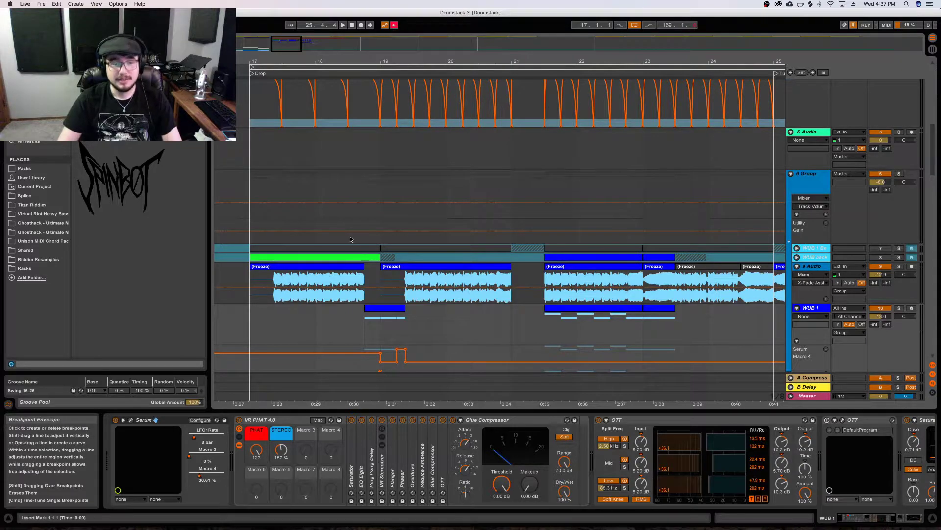
{"action": "left_click", "coordinate": [340, 268]}
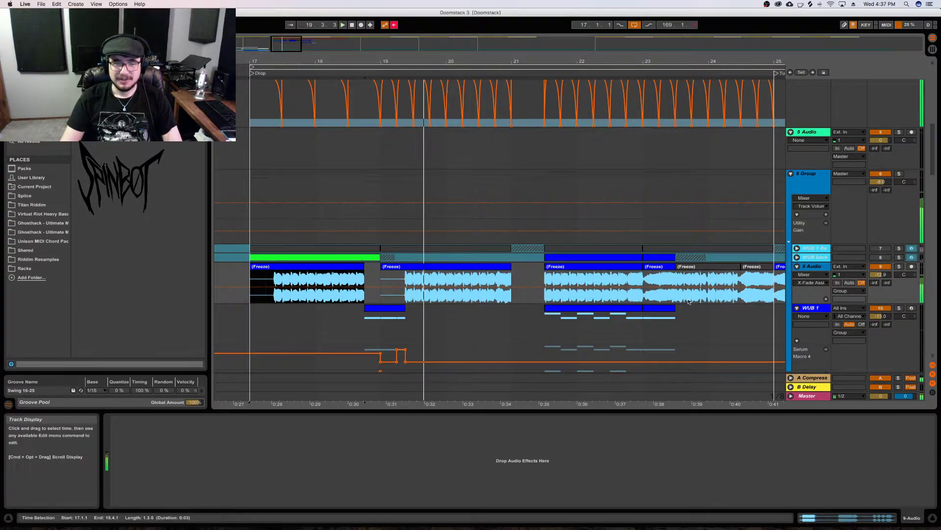
Audition the WUB 1 clip and the bass that follows it from 18.4.1
{"action": "key", "text": "plus"}
{"action": "key", "text": "plus"}
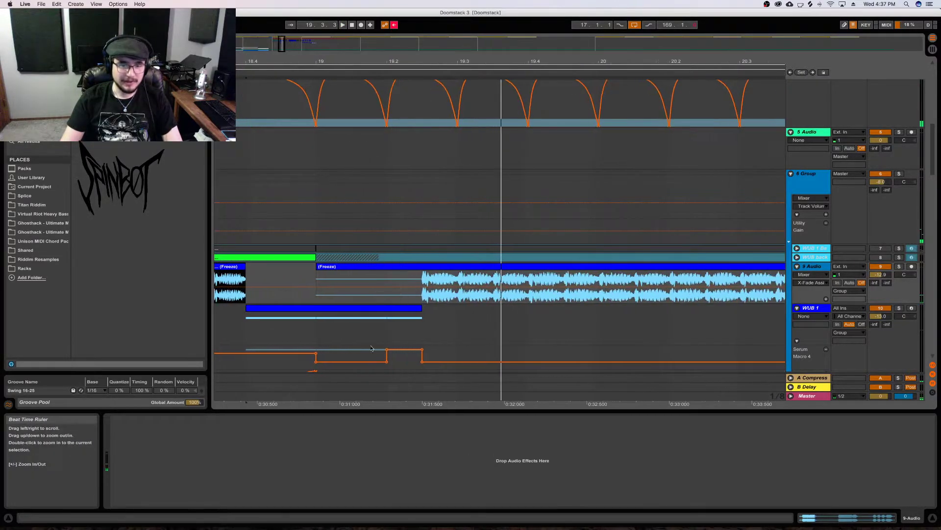
{"action": "left_click", "coordinate": [264, 336]}
{"action": "key", "text": "space"}
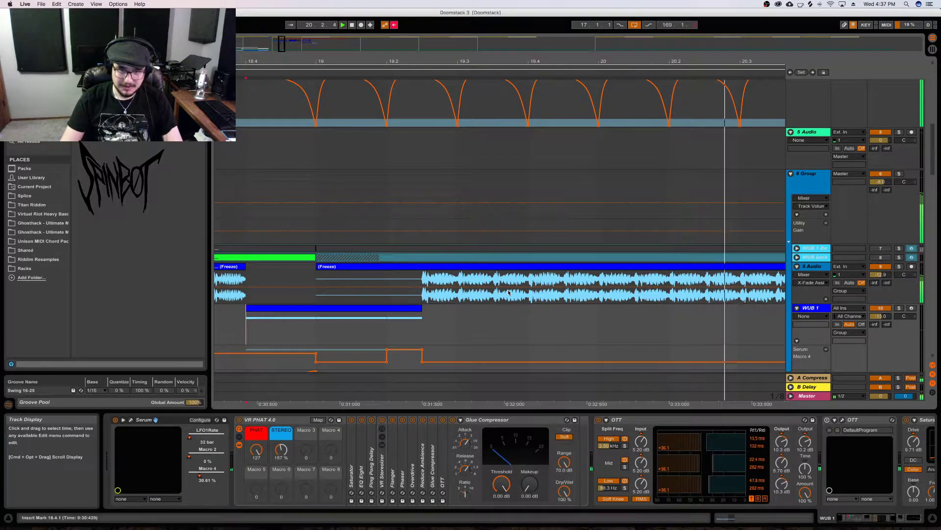
Check the Drums limiter plug-in in Session View, audition the Drums track soloed and unsoloed, and return to the arrangement
{"action": "key", "text": "Tab"}
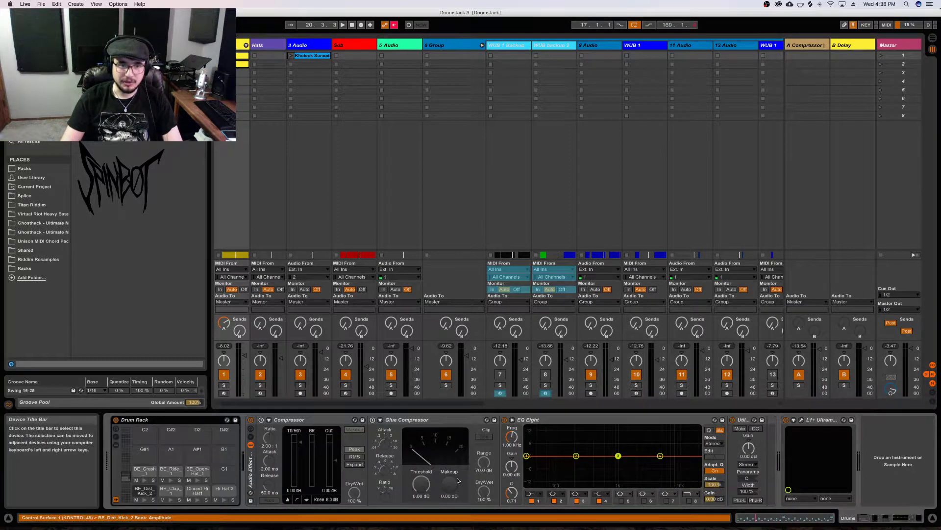
{"action": "left_click", "coordinate": [802, 420]}
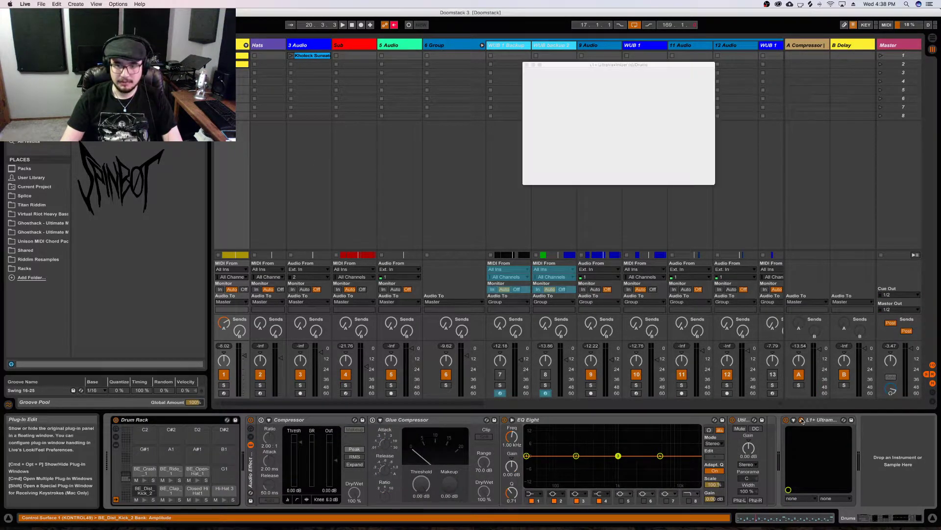
{"action": "left_click", "coordinate": [526, 65]}
{"action": "key", "text": "space"}
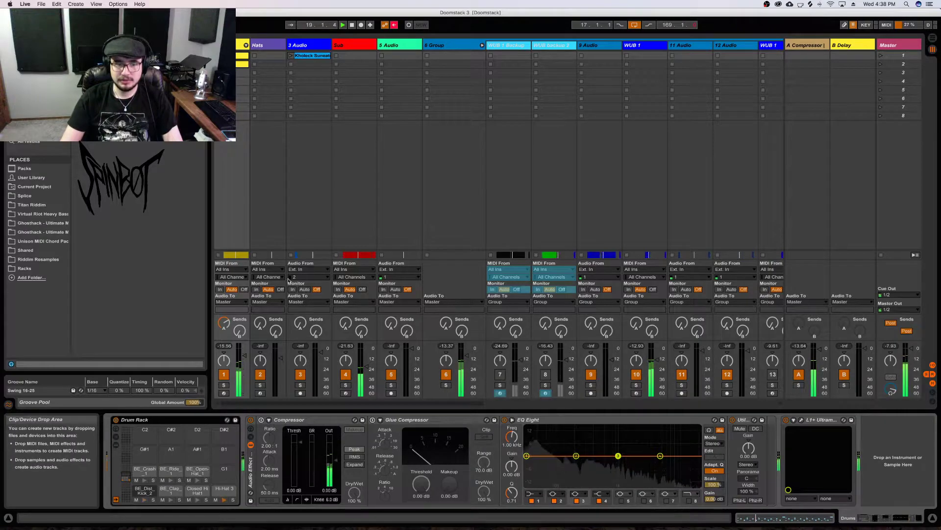
{"action": "left_click", "coordinate": [224, 385]}
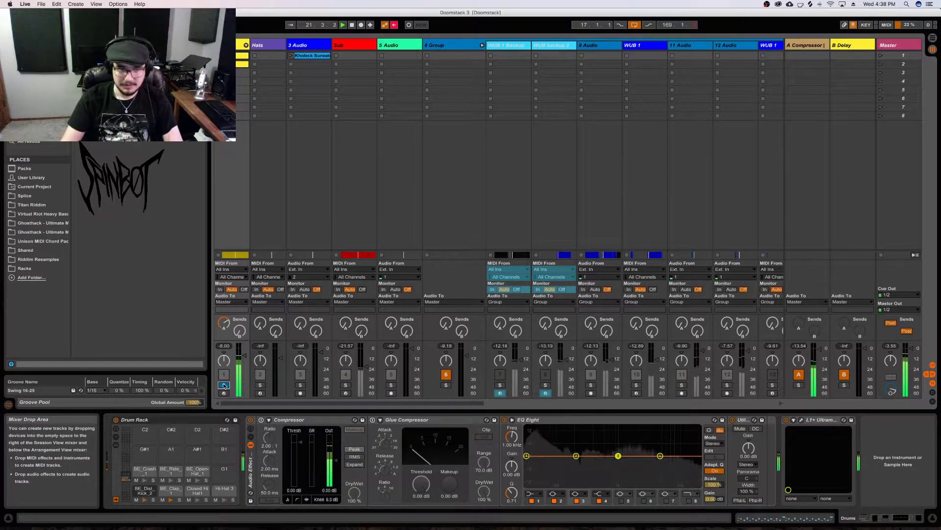
{"action": "left_click", "coordinate": [224, 384]}
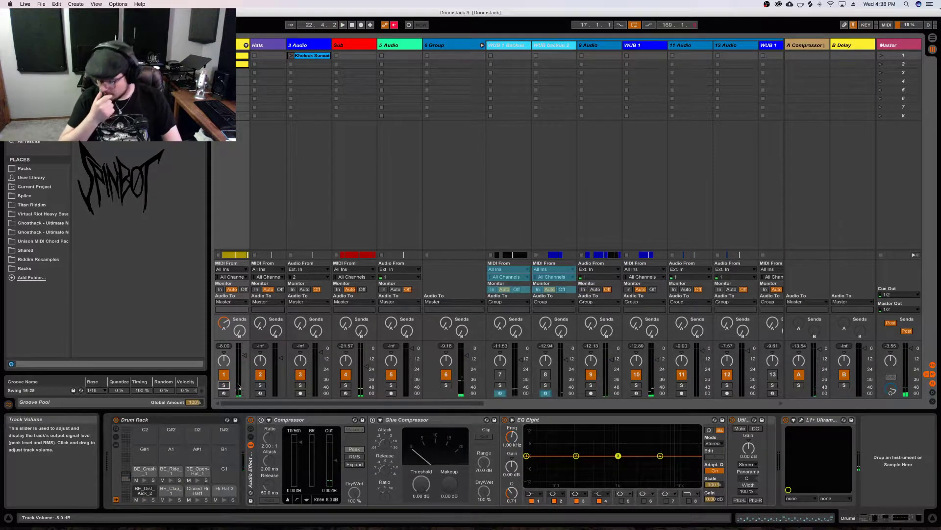
{"action": "key", "text": "space"}
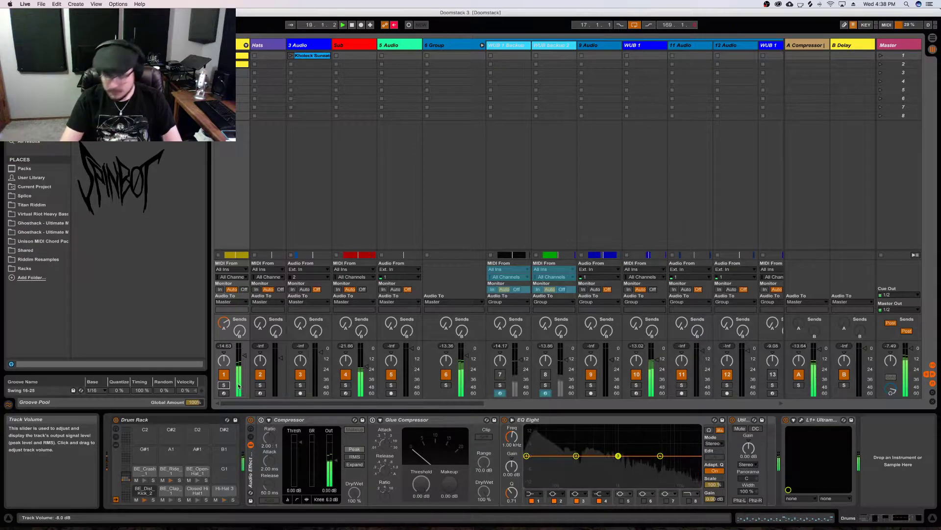
{"action": "key", "text": "Tab"}
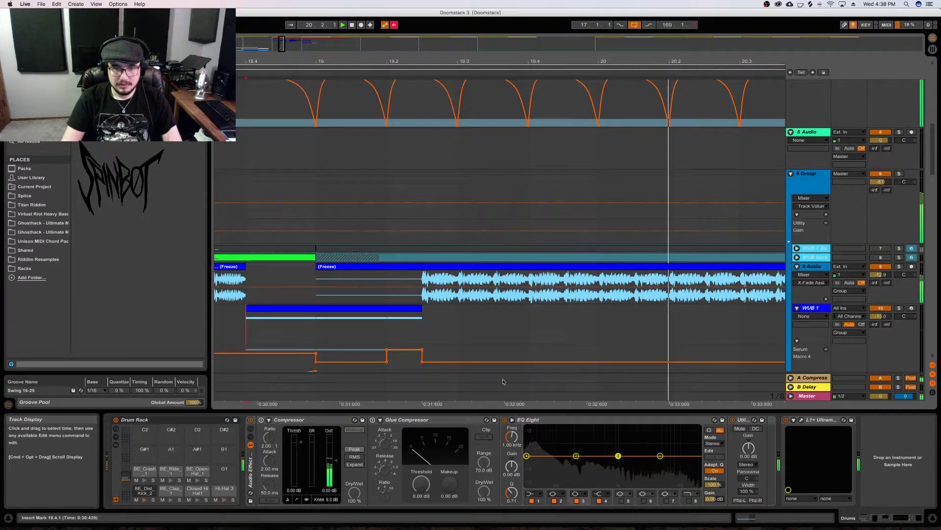
Stop playback, select the frozen clips at bars 19 and 17 on 9 Audio in turn, and audition the drop
{"action": "key", "text": "space"}
{"action": "left_click_drag", "start_coordinate": [407, 61], "coordinate": [709, 62]}
{"action": "left_click_drag", "start_coordinate": [548, 61], "coordinate": [583, 215]}
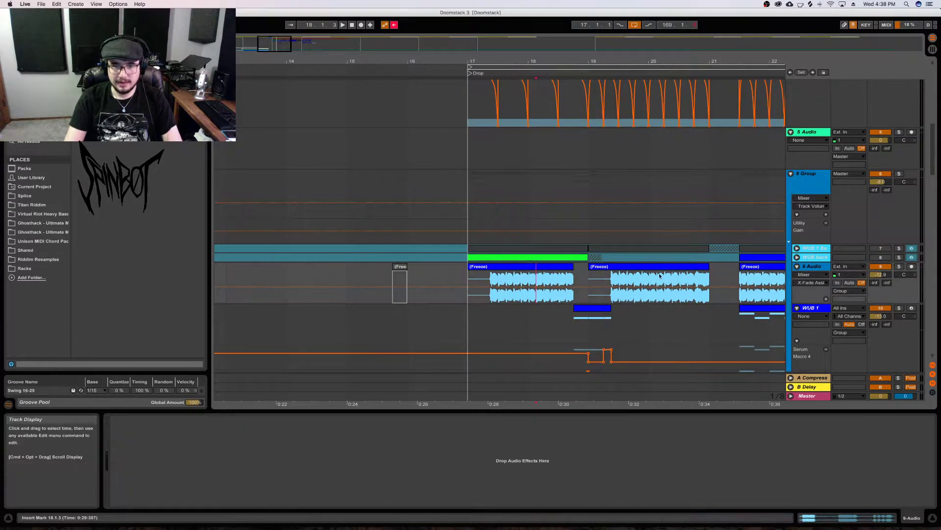
{"action": "left_click", "coordinate": [666, 270]}
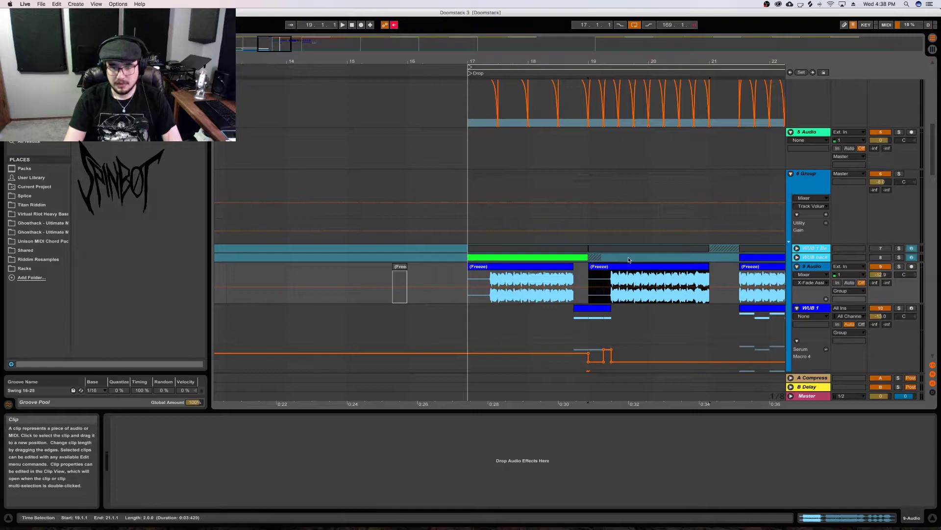
{"action": "key", "text": "Left"}
{"action": "key", "text": "space"}
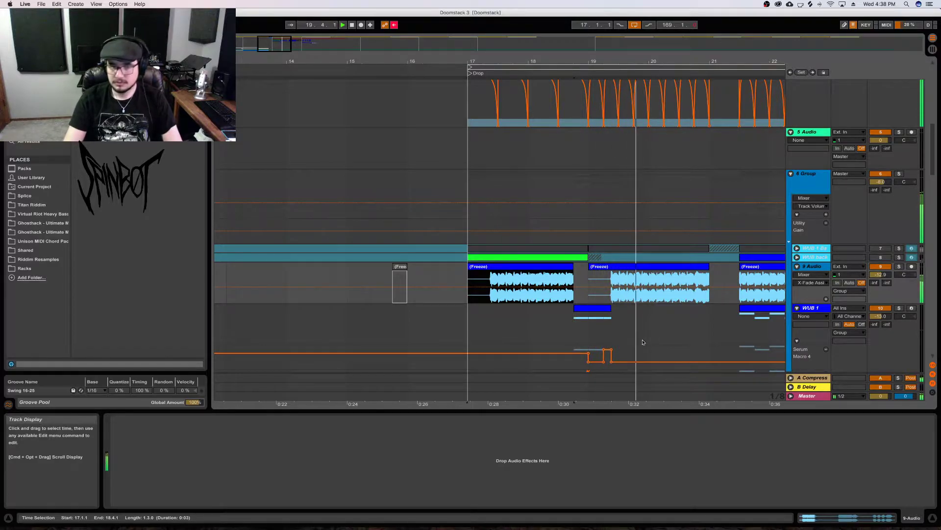
Replace the frozen clip at 19.1.1 on 9 Audio with a copy of the first frozen clip, spanning 19.1.1 to 20.4.1
{"action": "left_click", "coordinate": [643, 268]}
{"action": "key", "text": "space"}
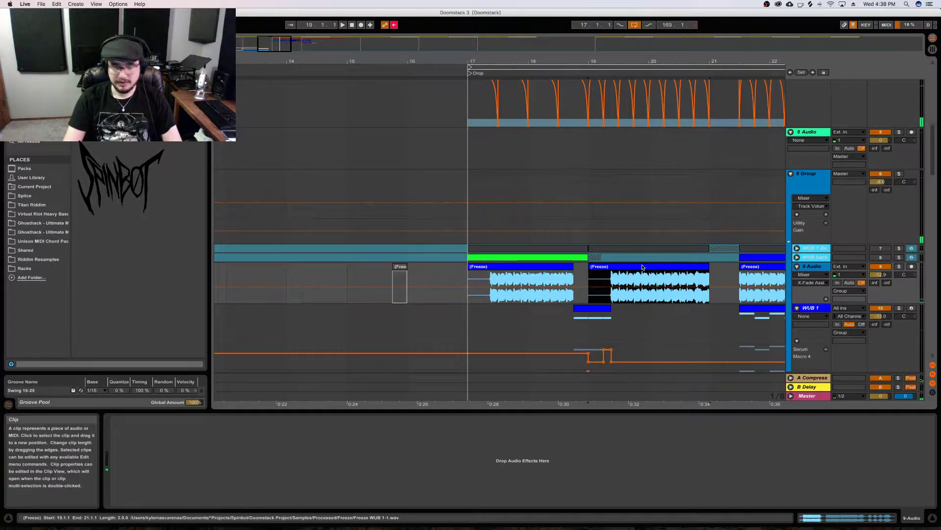
{"action": "key", "text": "Delete"}
{"action": "left_click_drag", "start_coordinate": [555, 275], "coordinate": [635, 279]}
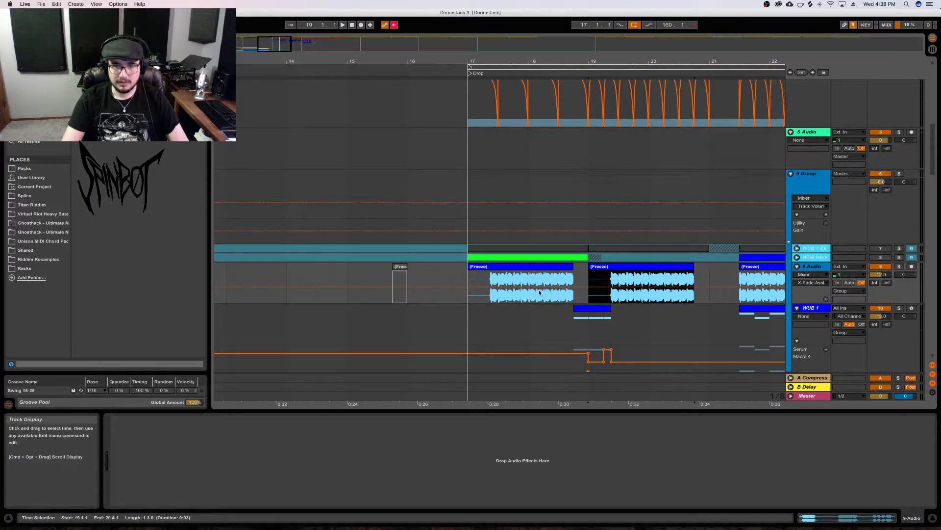
Compare the two frozen clips on 9 Audio and audition the opening bars of the drop repeatedly from around bar 17
{"action": "left_click", "coordinate": [466, 321]}
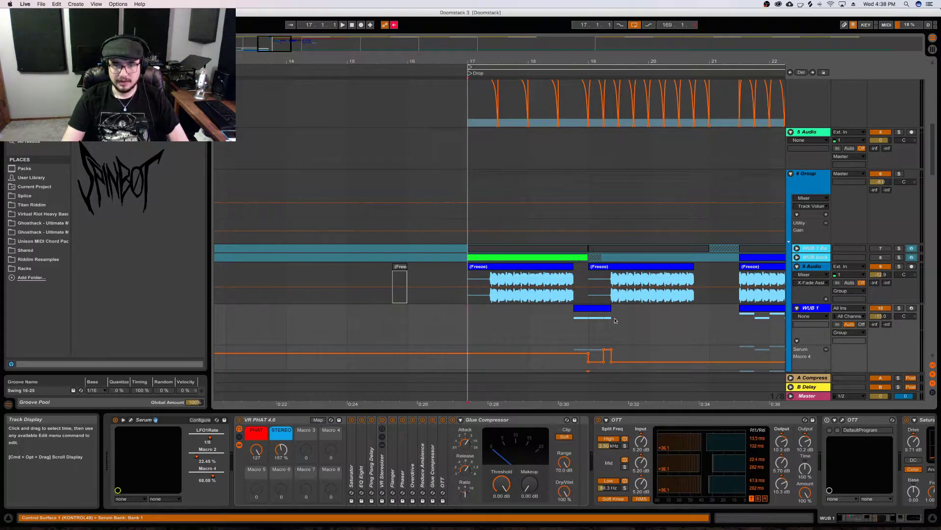
{"action": "left_click", "coordinate": [545, 270]}
{"action": "left_click", "coordinate": [652, 283]}
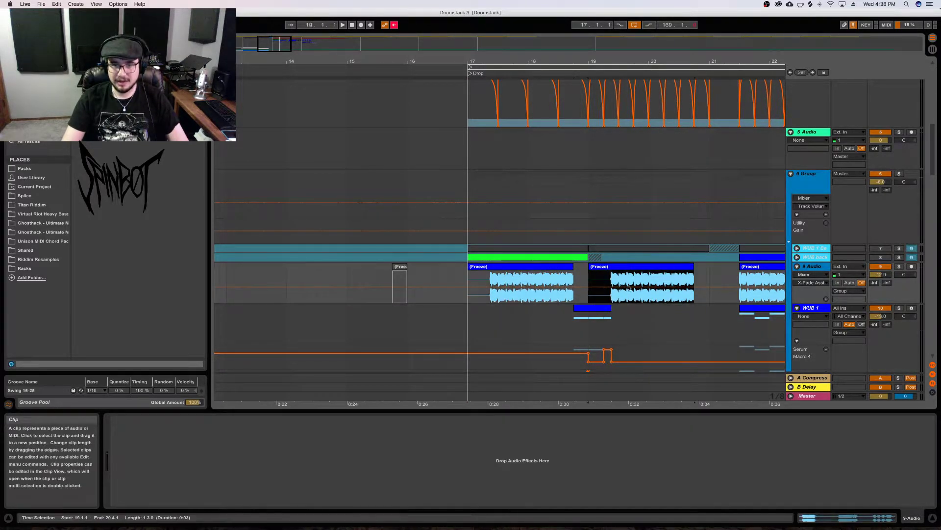
{"action": "left_click", "coordinate": [461, 314]}
{"action": "key", "text": "space"}
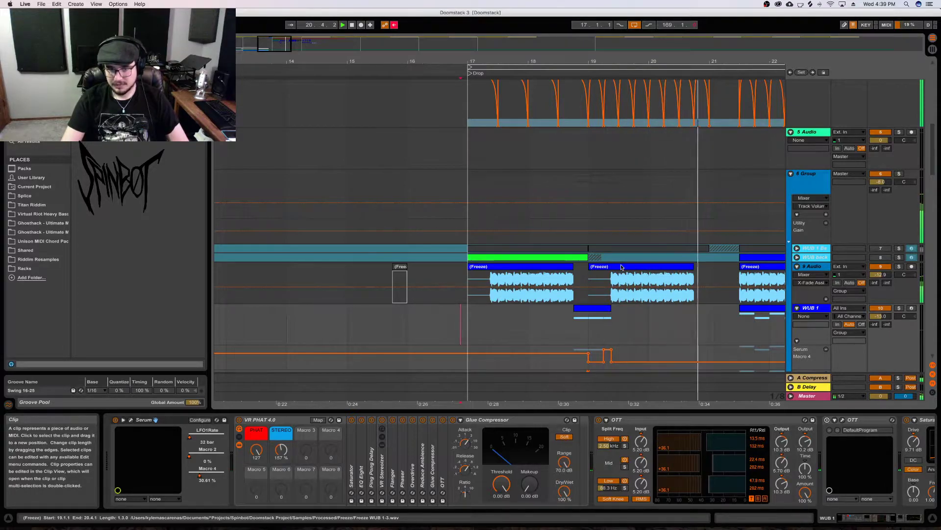
{"action": "scroll", "coordinate": [678, 299], "scroll_direction": "down", "scroll_amount": 4}
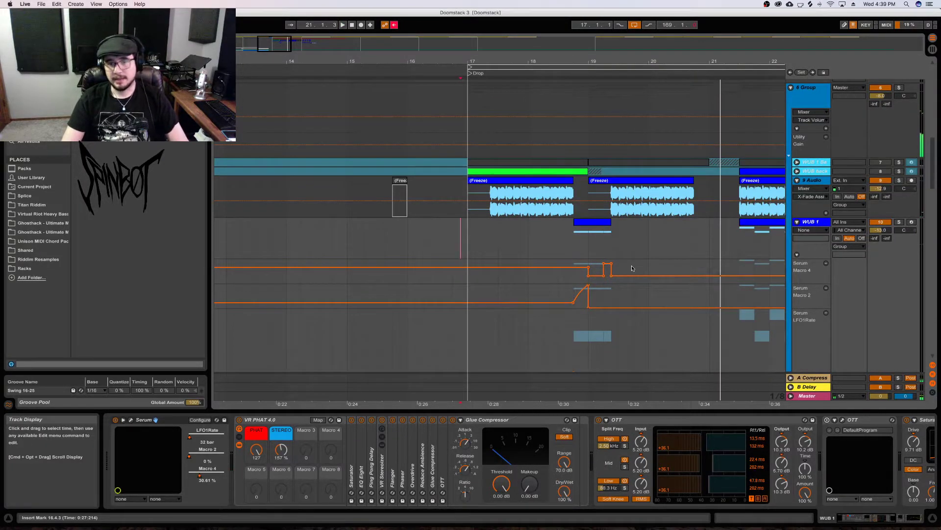
{"action": "left_click", "coordinate": [811, 181]}
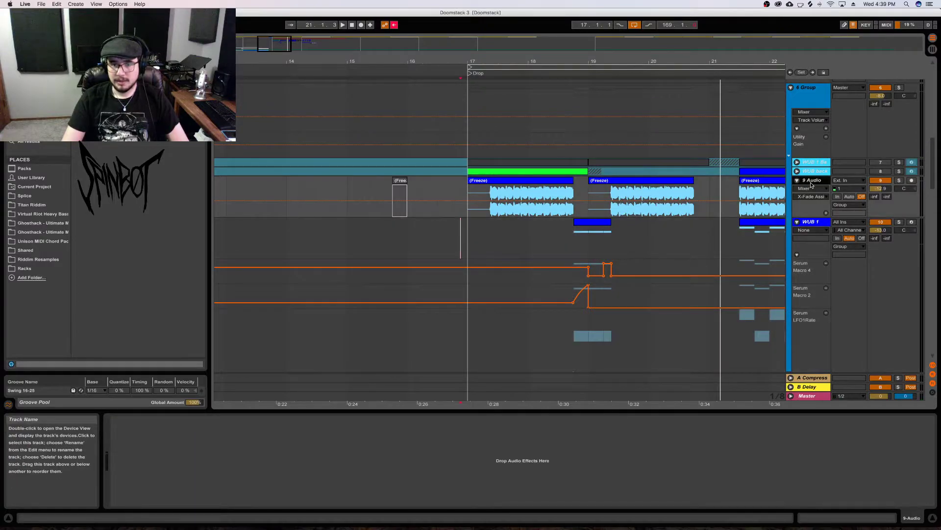
{"action": "left_click", "coordinate": [462, 226]}
{"action": "key", "text": "space"}
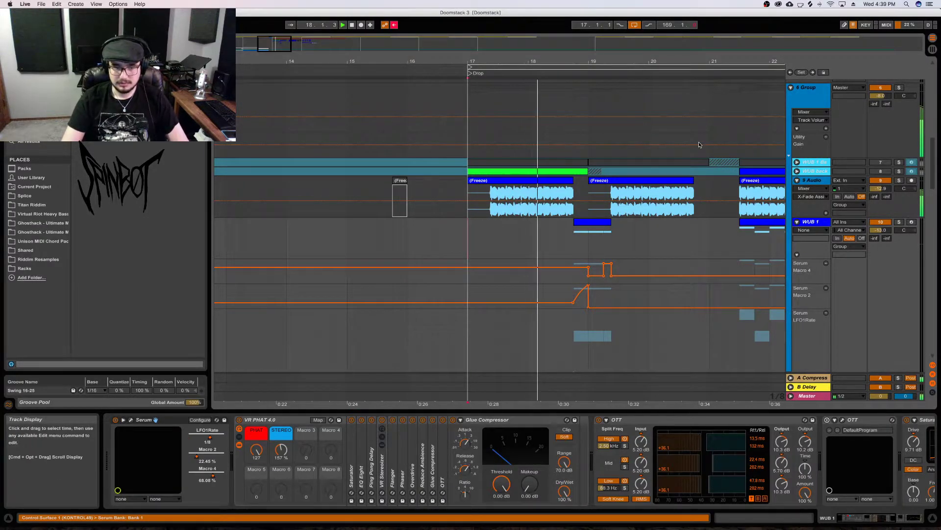
{"action": "key", "text": "space"}
{"action": "key", "text": "space"}
Raise the LFO1Rate automation segment between 18.4.1 and 19.1.1 slightly and audition the WUB 1 clip
{"action": "left_click", "coordinate": [603, 44]}
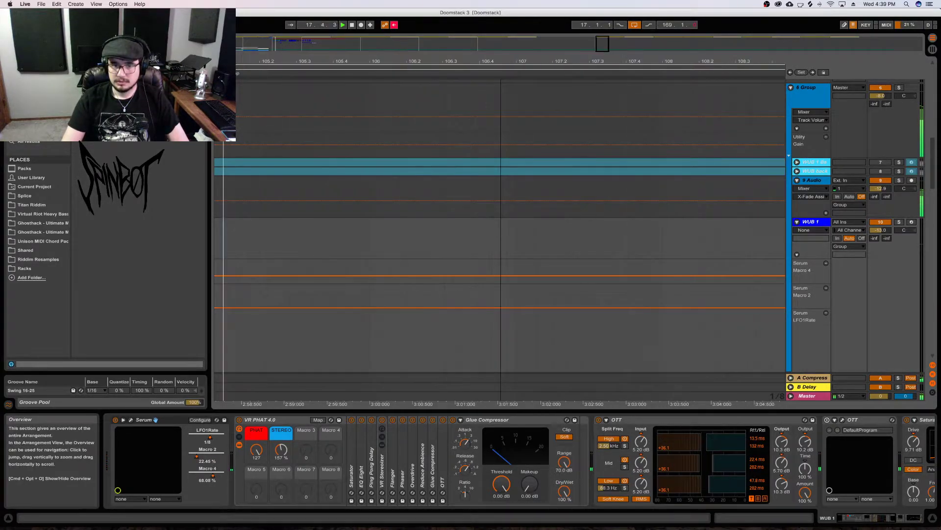
{"action": "key", "text": "minus"}
{"action": "key", "text": "minus"}
{"action": "key", "text": "minus"}
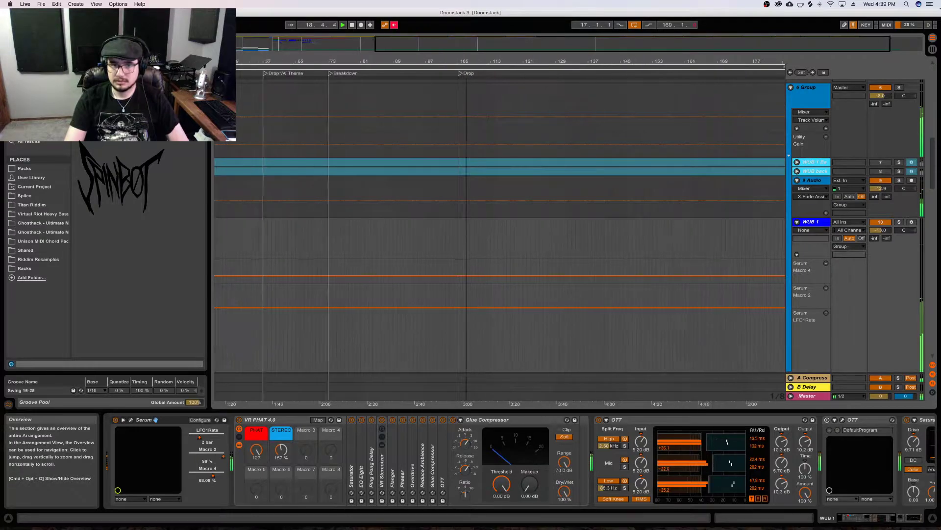
{"action": "left_click_drag", "start_coordinate": [374, 61], "coordinate": [397, 132]}
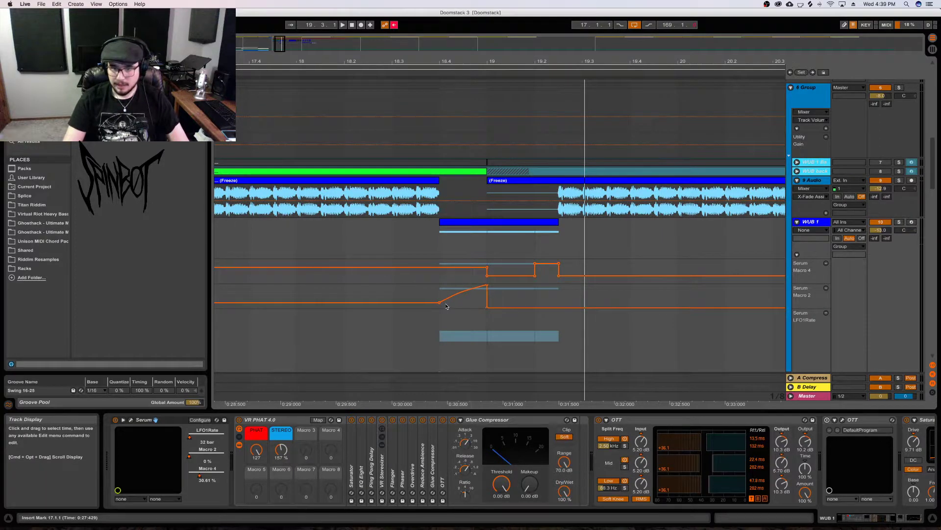
{"action": "scroll", "coordinate": [447, 299], "scroll_direction": "down", "scroll_amount": 5}
{"action": "scroll", "coordinate": [456, 295], "scroll_direction": "up", "scroll_amount": 1}
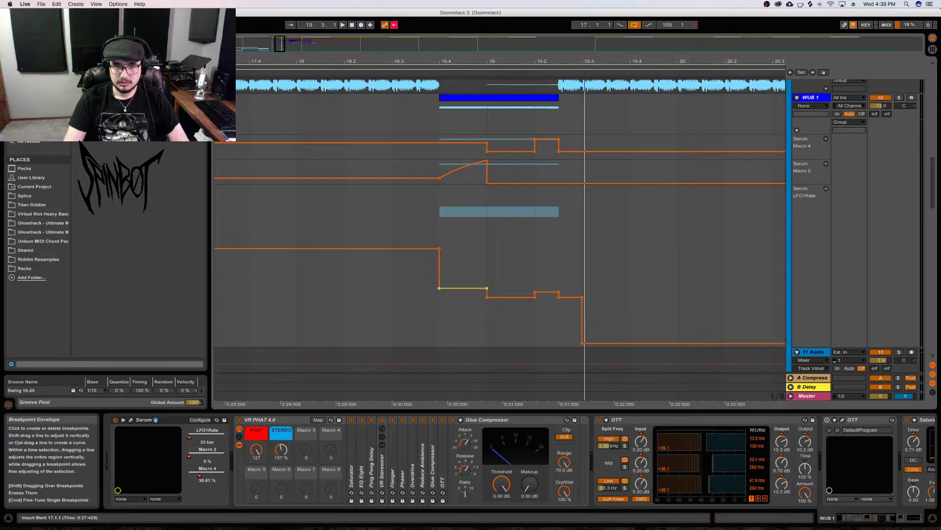
{"action": "left_click", "coordinate": [471, 211]}
{"action": "key", "text": "space"}
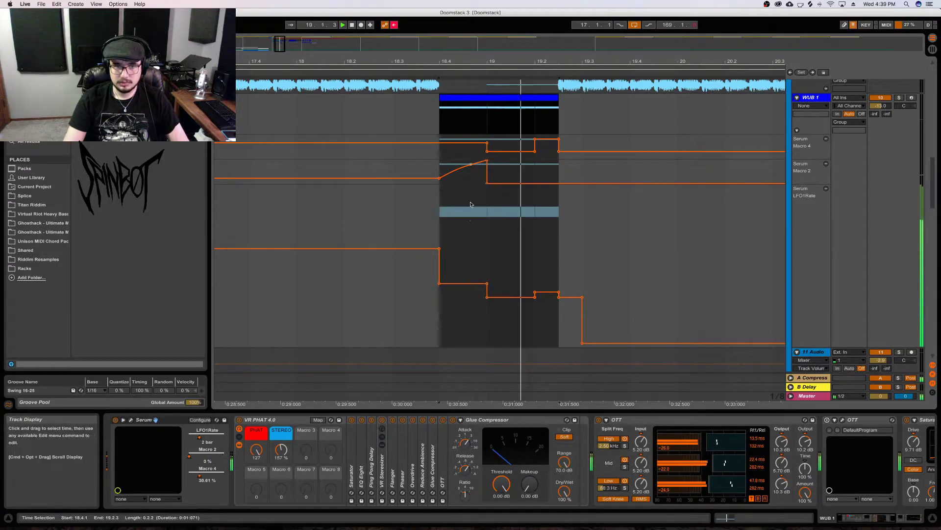
Lower the LFO1Rate segment from 18.4.1 to 19.1.1 gradually to the level of the 19.2.1 to 19.2.3 segment, auditioning each change from 17.3.3
{"action": "left_click", "coordinate": [236, 107]}
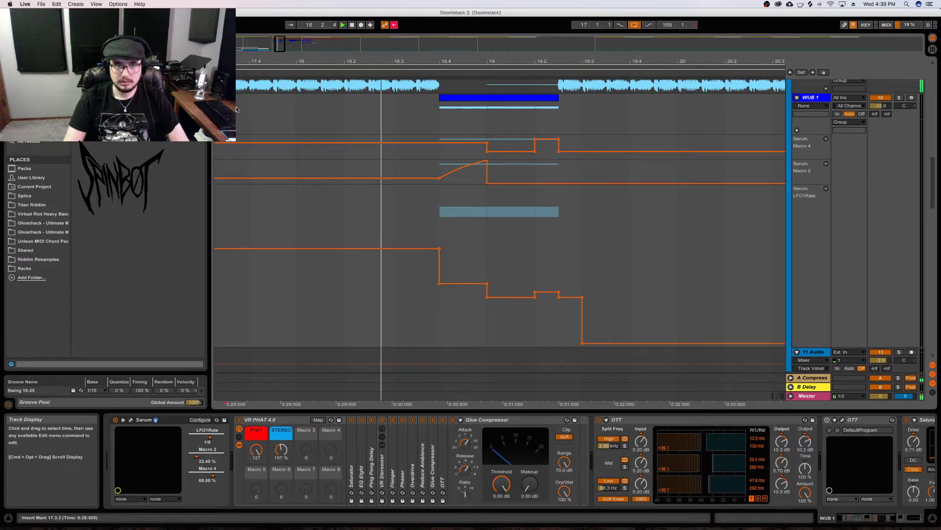
{"action": "key", "text": "space"}
{"action": "key", "text": "space"}
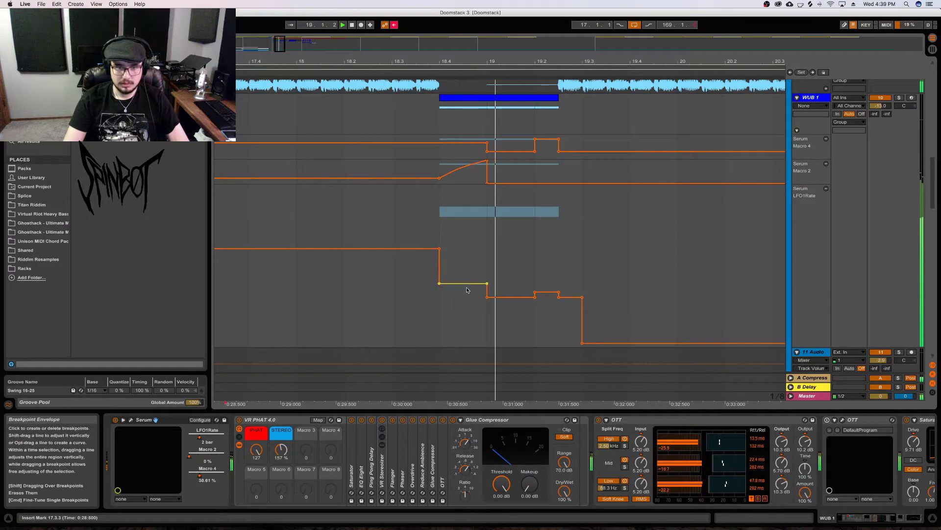
{"action": "key", "text": "space"}
{"action": "key", "text": "space"}
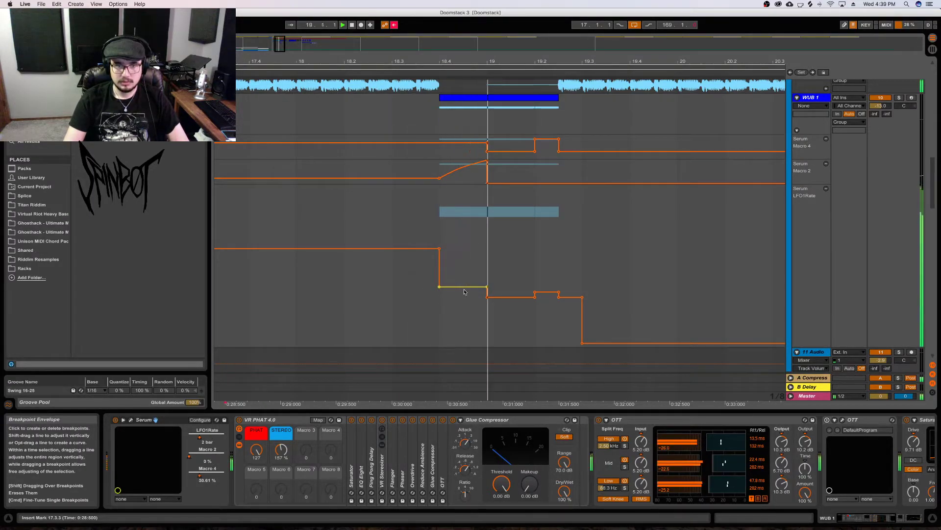
{"action": "left_click_drag", "start_coordinate": [464, 292], "coordinate": [464, 294]}
{"action": "key", "text": "space"}
{"action": "key", "text": "space"}
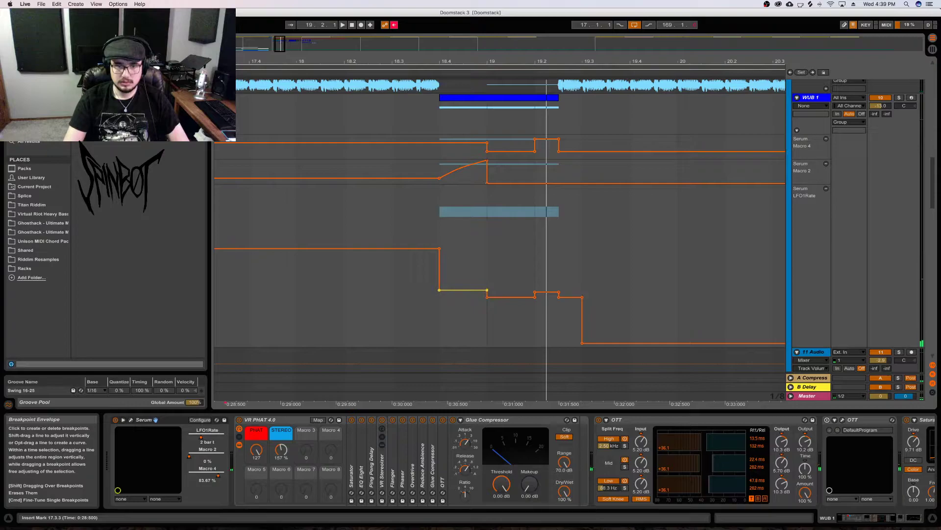
{"action": "key", "text": "space"}
{"action": "key", "text": "space"}
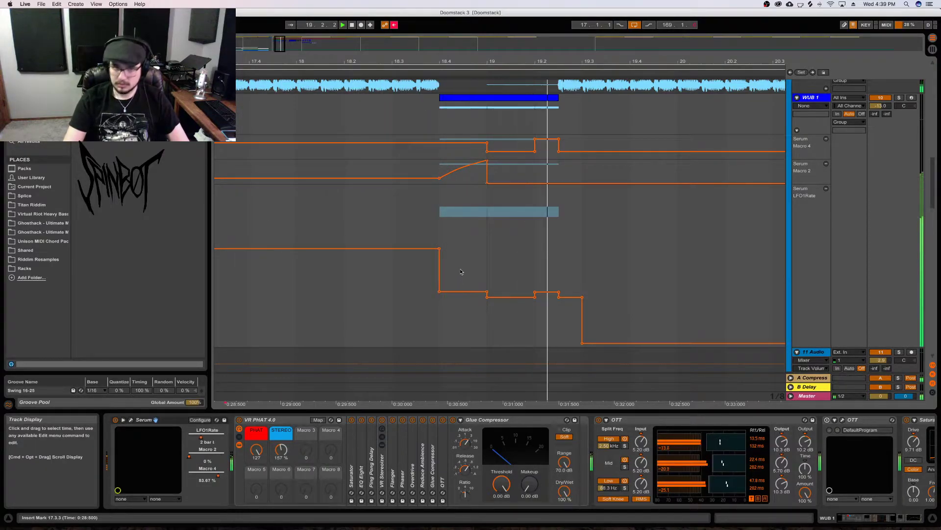
{"action": "key", "text": "space"}
{"action": "key", "text": "space"}
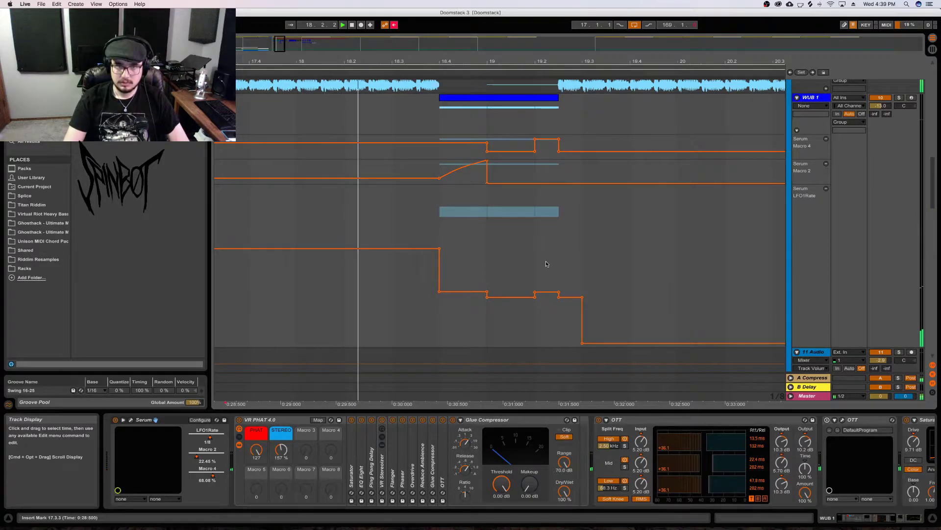
Flatten the Macro 2 ramp between 18.4.1 and 19.1.1 to the preceding 22.45 % level and audition from 18.3.3
{"action": "scroll", "coordinate": [546, 264], "scroll_direction": "up", "scroll_amount": 4}
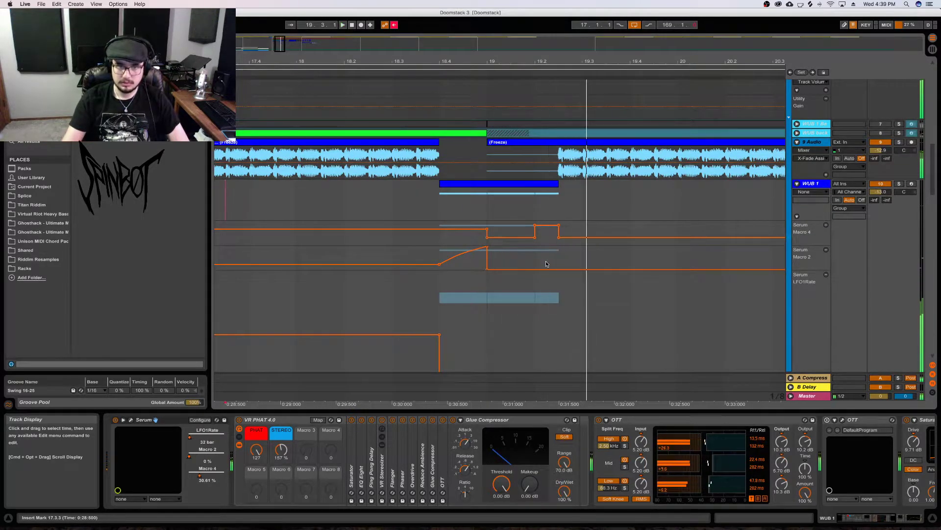
{"action": "key", "text": "space"}
{"action": "key", "text": "space"}
{"action": "scroll", "coordinate": [548, 264], "scroll_direction": "down", "scroll_amount": 2}
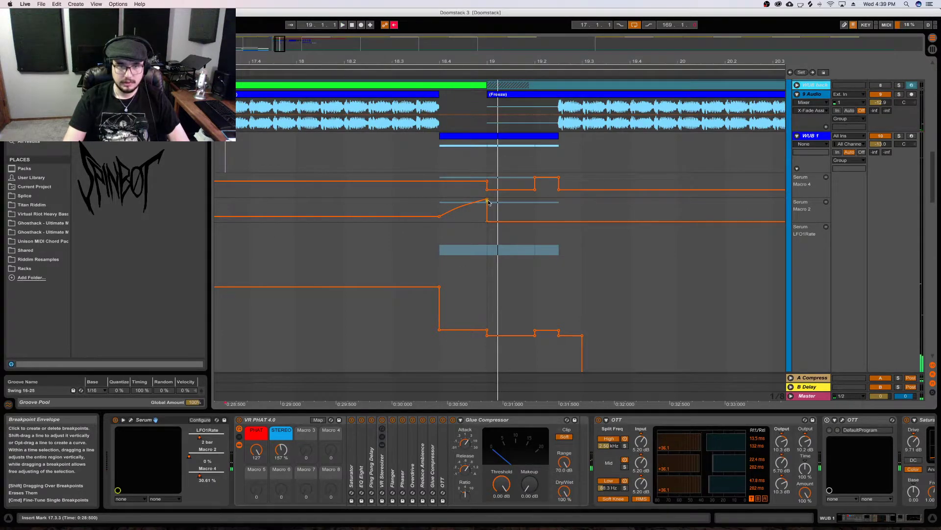
{"action": "mouse_move", "coordinate": [489, 200]}
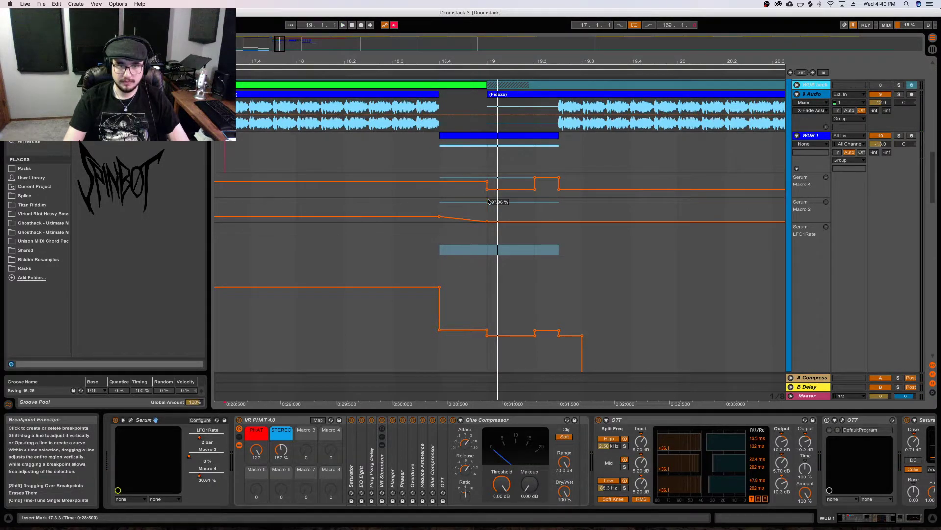
{"action": "left_click_drag", "start_coordinate": [393, 211], "coordinate": [438, 210]}
{"action": "key", "text": "super+d"}
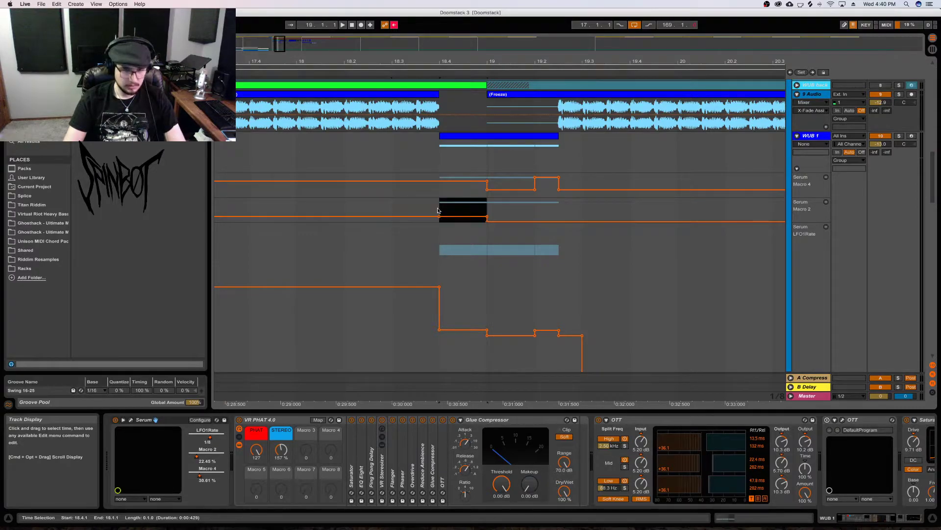
{"action": "left_click", "coordinate": [406, 248]}
{"action": "key", "text": "space"}
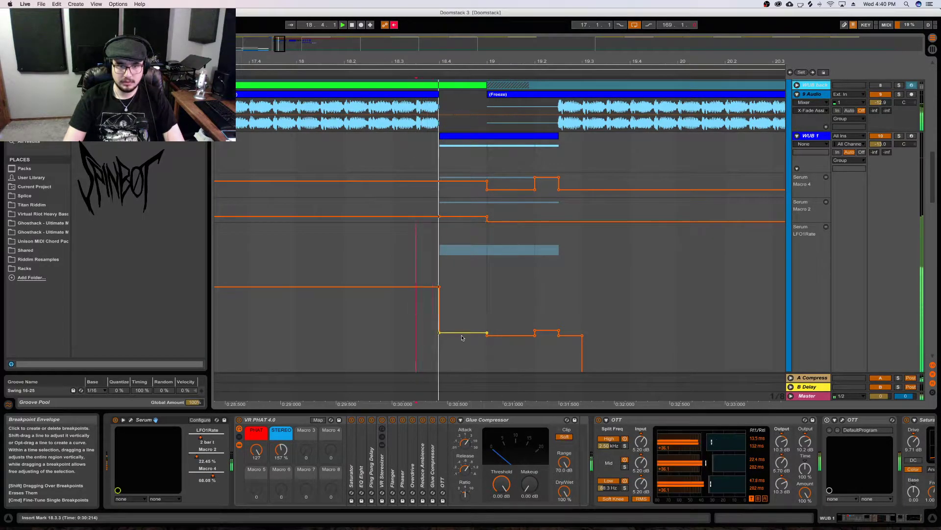
Open the Serum editor on WUB 1, set the LFO1Rate segment from 18.4.1 to 19.1.1 to bar, and audition it
{"action": "right_click", "coordinate": [470, 76]}
{"action": "key", "text": "Escape"}
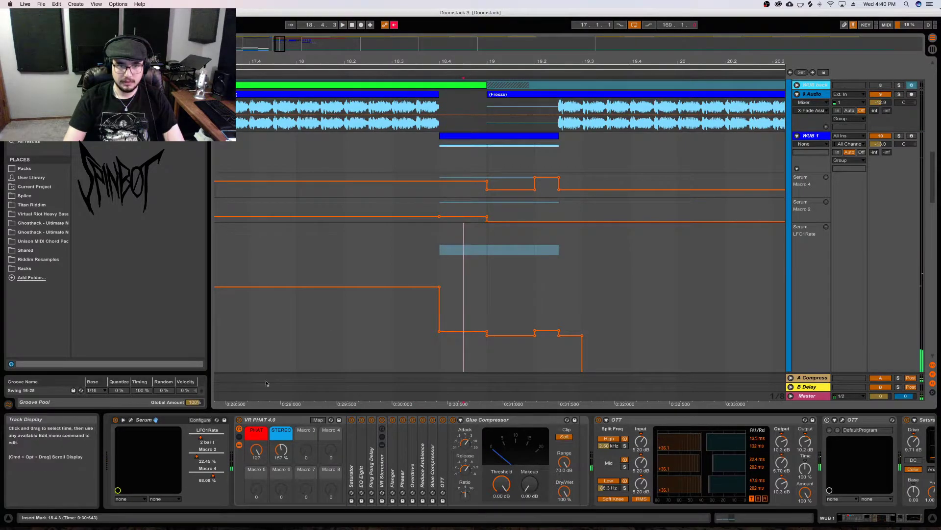
{"action": "left_click", "coordinate": [130, 420]}
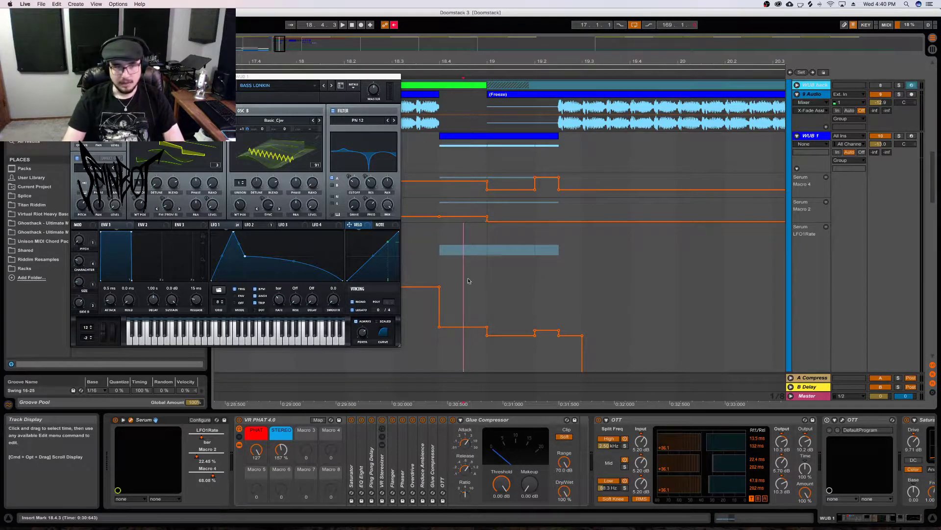
{"action": "left_click", "coordinate": [435, 251]}
{"action": "key", "text": "space"}
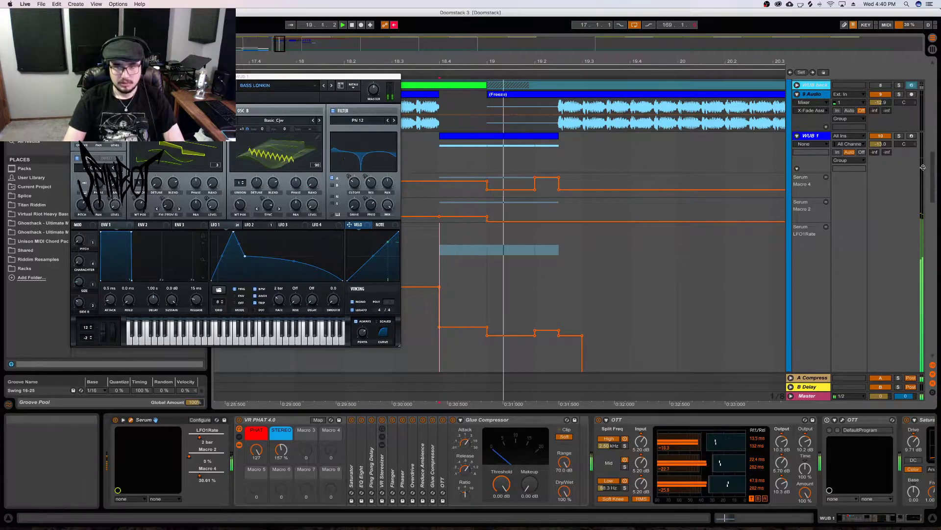
Raise the LFO1Rate segment between 18.4.1 and 19.1.1 to 1/4, auditioning it with WUB 1 soloed before restoring the full mix
{"action": "left_click", "coordinate": [899, 137]}
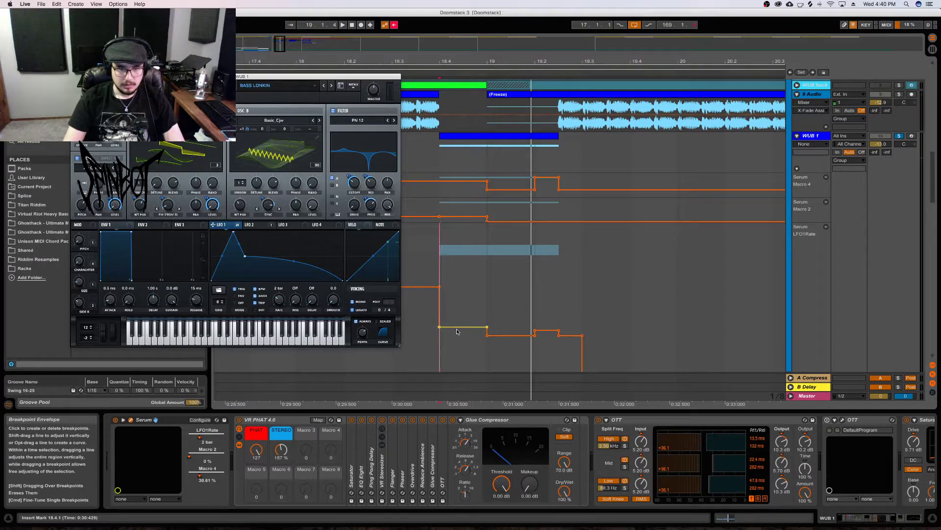
{"action": "key", "text": "space"}
{"action": "left_click_drag", "start_coordinate": [464, 321], "coordinate": [464, 302]}
{"action": "key", "text": "space"}
{"action": "key", "text": "space"}
{"action": "key", "text": "space"}
{"action": "key", "text": "space"}
{"action": "key", "text": "space"}
{"action": "key", "text": "space"}
{"action": "key", "text": "space"}
{"action": "key", "text": "space"}
{"action": "key", "text": "space"}
{"action": "key", "text": "space"}
{"action": "key", "text": "space"}
{"action": "key", "text": "space"}
{"action": "key", "text": "space"}
{"action": "key", "text": "space"}
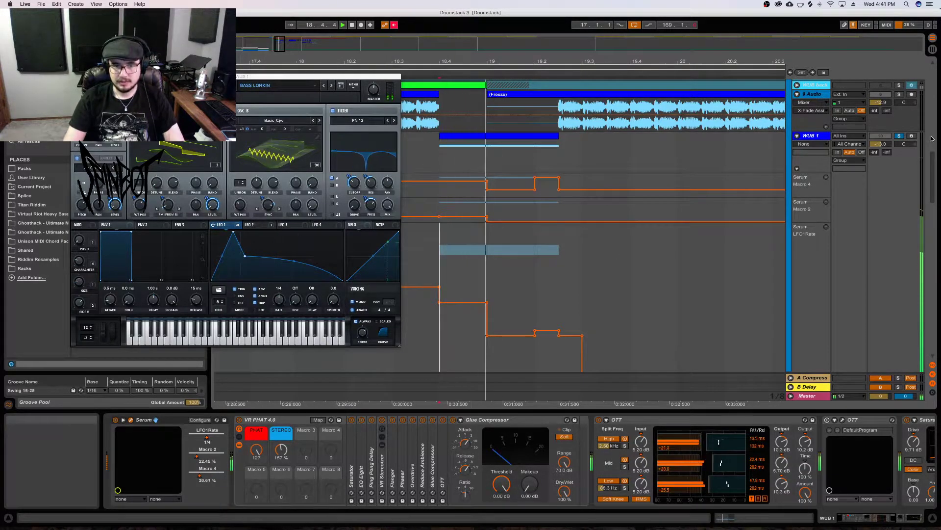
{"action": "left_click", "coordinate": [901, 136]}
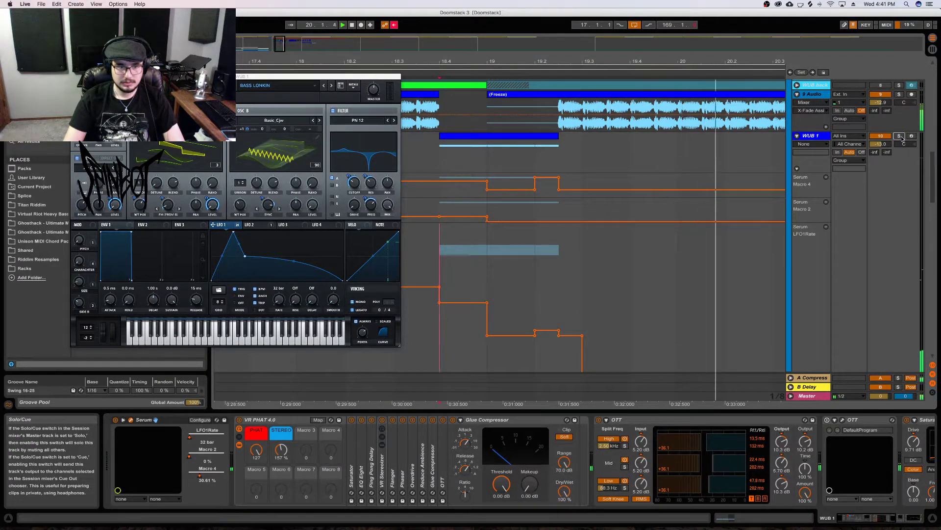
Lower the Macro 4 level leading up to 19.1.1 to about 43 %, auditioning repeatedly from 18.4.1
{"action": "left_click", "coordinate": [433, 246]}
{"action": "left_click", "coordinate": [432, 245]}
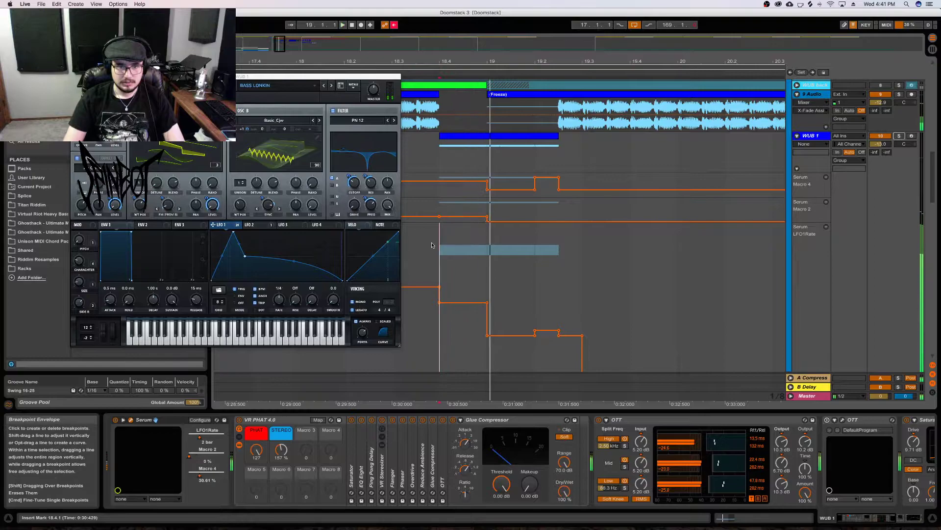
{"action": "key", "text": "space"}
{"action": "key", "text": "space"}
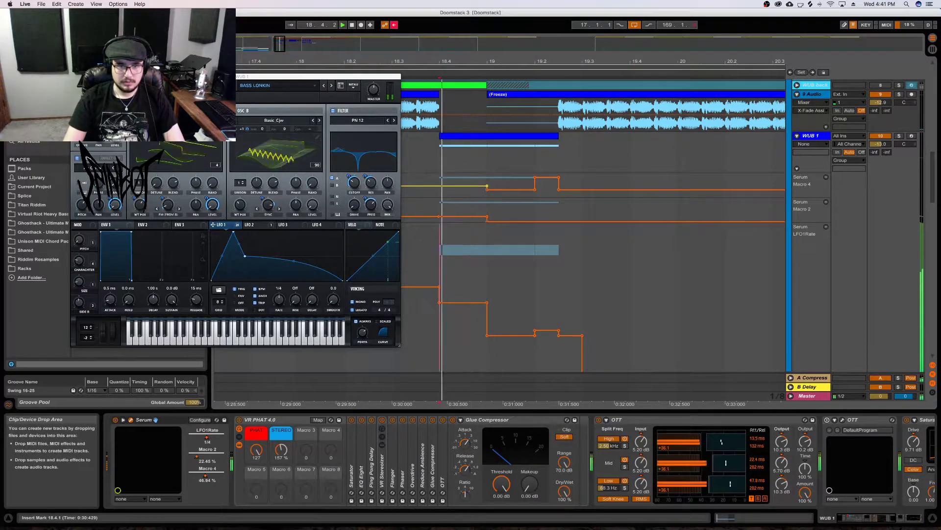
{"action": "key", "text": "space"}
{"action": "key", "text": "space"}
{"action": "key", "text": "space"}
{"action": "key", "text": "space"}
{"action": "key", "text": "space"}
{"action": "key", "text": "space"}
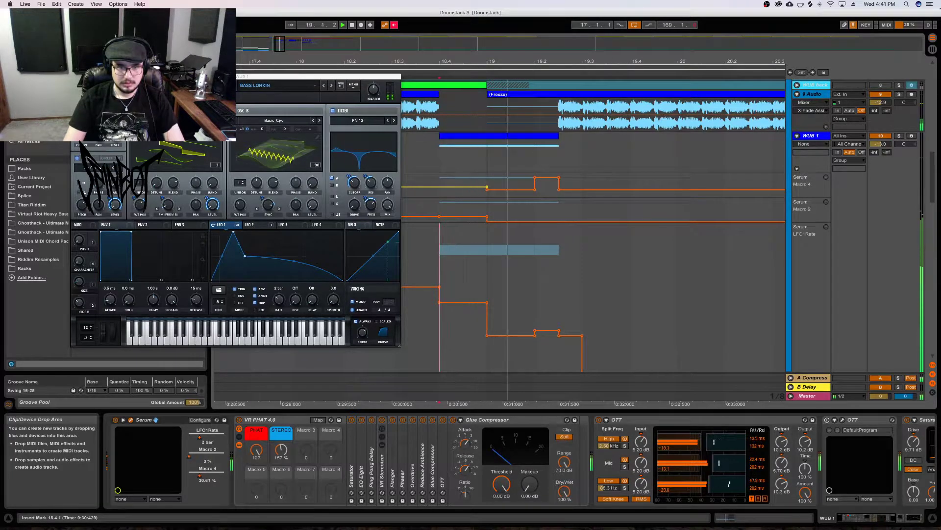
{"action": "key", "text": "space"}
{"action": "key", "text": "space"}
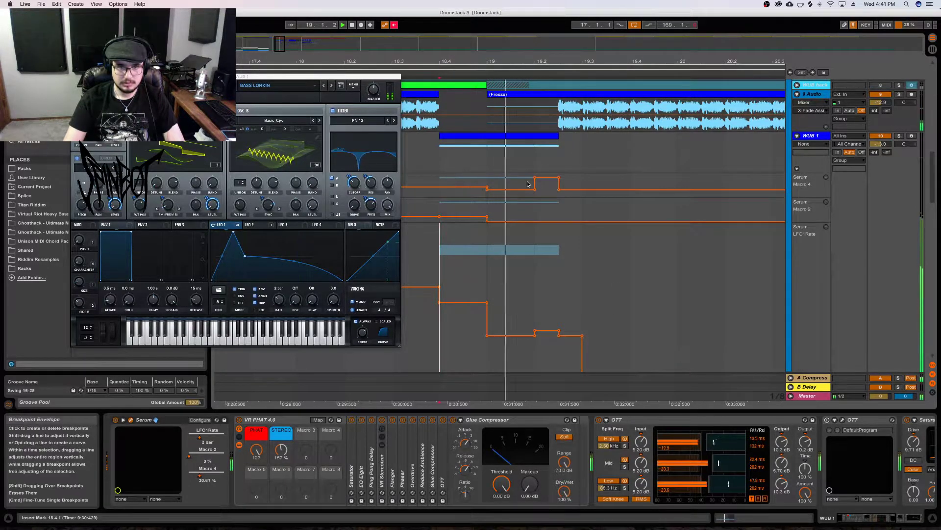
{"action": "key", "text": "space"}
{"action": "key", "text": "space"}
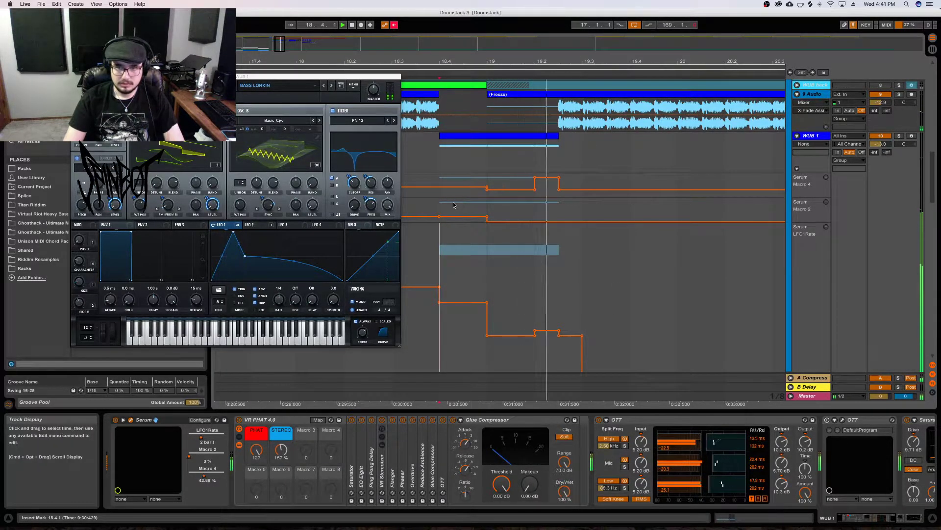
{"action": "key", "text": "space"}
{"action": "key", "text": "space"}
Raise the Macro 2 segment between 18.4.1 and 19.1.1 to about 49 % and audition it in the mix
{"action": "left_click_drag", "start_coordinate": [466, 216], "coordinate": [459, 210]}
{"action": "key", "text": "space"}
{"action": "key", "text": "space"}
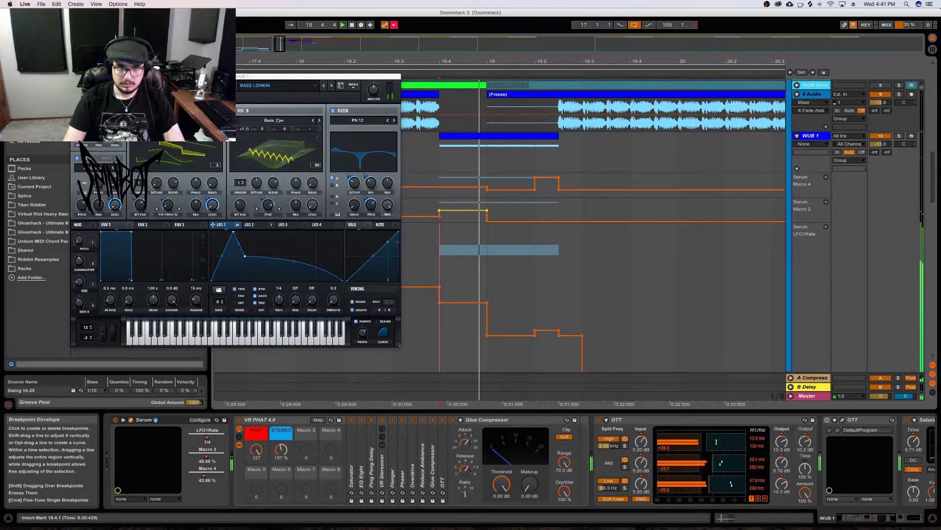
{"action": "key", "text": "space"}
{"action": "key", "text": "space"}
{"action": "key", "text": "space"}
{"action": "key", "text": "space"}
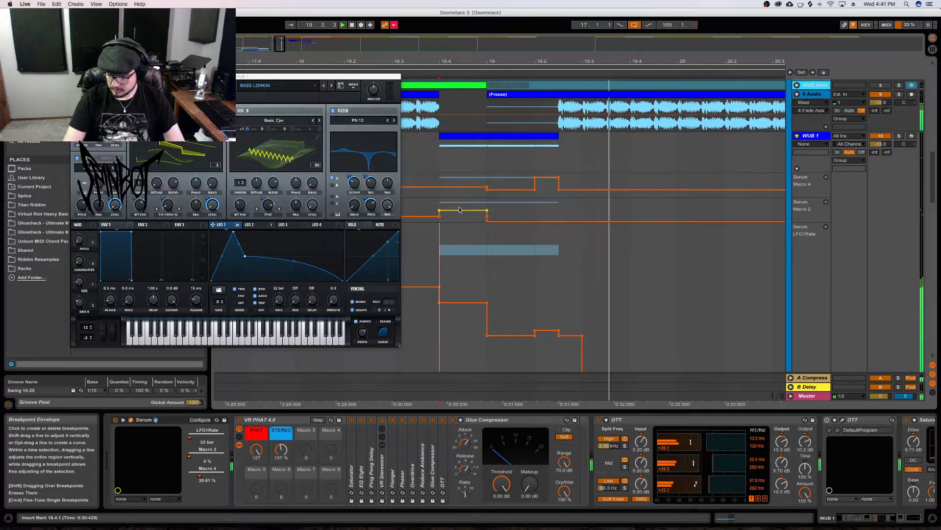
{"action": "key", "text": "space"}
{"action": "key", "text": "space"}
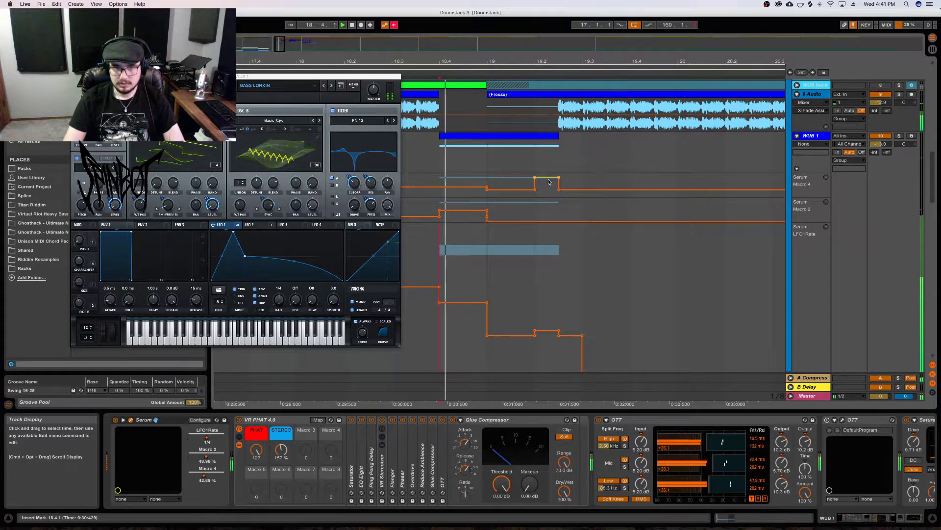
Between 19.2.1 and 19.2.3, lower Macro 4 to about 45 % and raise Macro 2 to near the top, auditioning the change
{"action": "key", "text": "space"}
{"action": "key", "text": "space"}
{"action": "left_click_drag", "start_coordinate": [546, 177], "coordinate": [547, 203]}
{"action": "key", "text": "space"}
{"action": "key", "text": "space"}
{"action": "key", "text": "space"}
{"action": "key", "text": "space"}
{"action": "key", "text": "space"}
{"action": "key", "text": "space"}
{"action": "key", "text": "space"}
{"action": "key", "text": "space"}
{"action": "key", "text": "space"}
{"action": "key", "text": "space"}
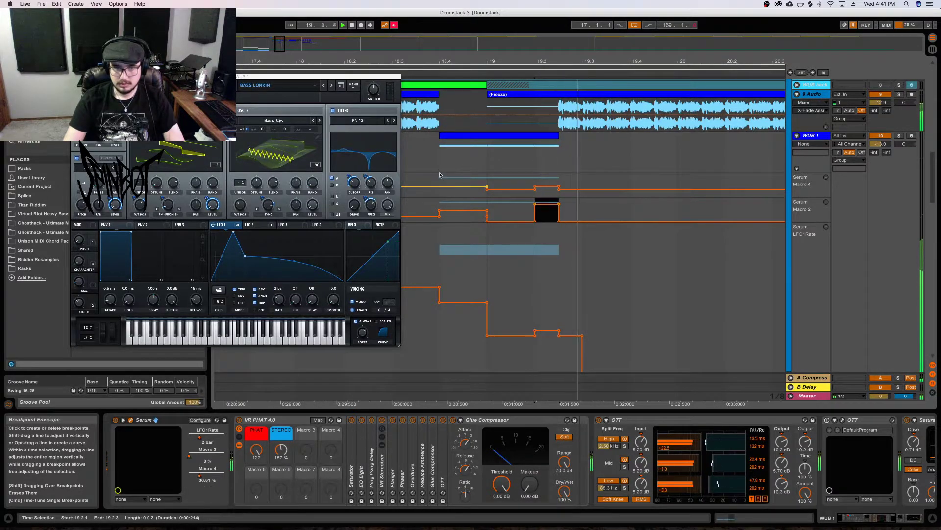
Audition the revised WUB 1 clip repeatedly from 18.4.1 into the frozen audio that follows
{"action": "left_click", "coordinate": [438, 157]}
{"action": "key", "text": "space"}
{"action": "key", "text": "space"}
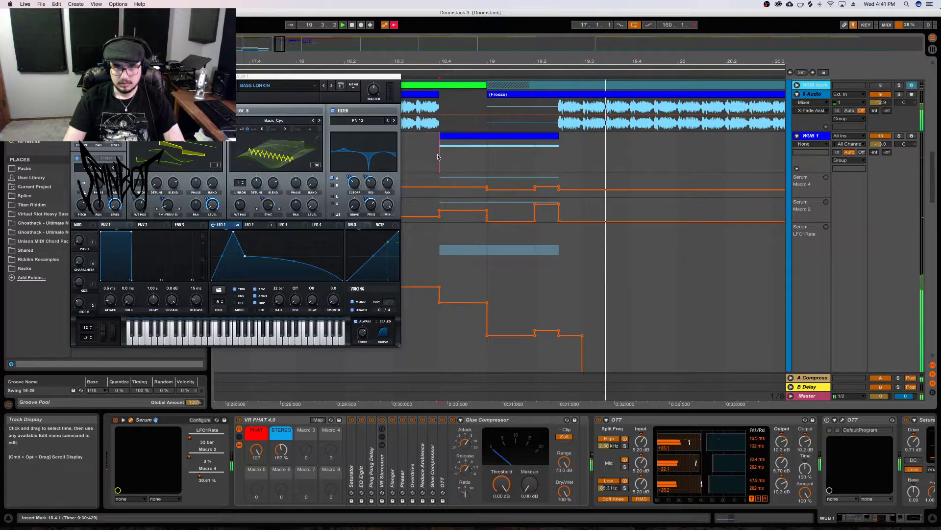
{"action": "key", "text": "space"}
{"action": "key", "text": "space"}
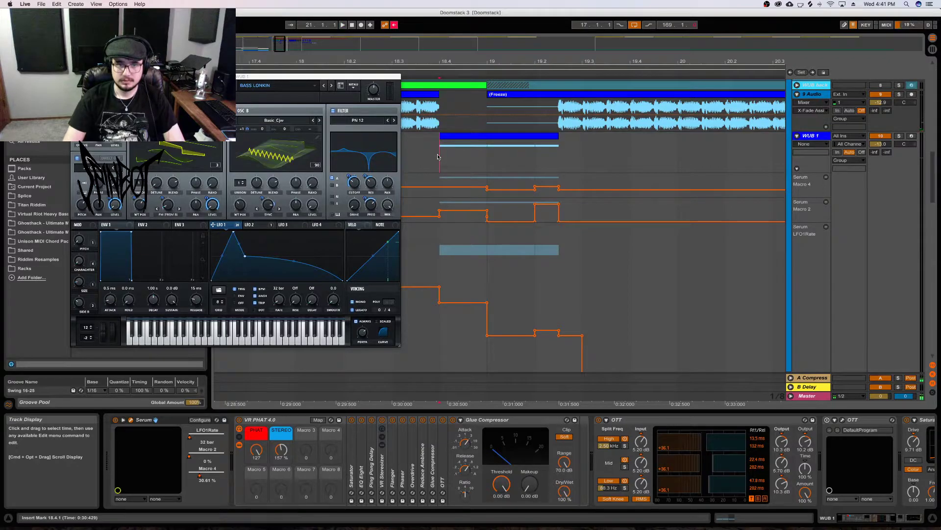
{"action": "key", "text": "space"}
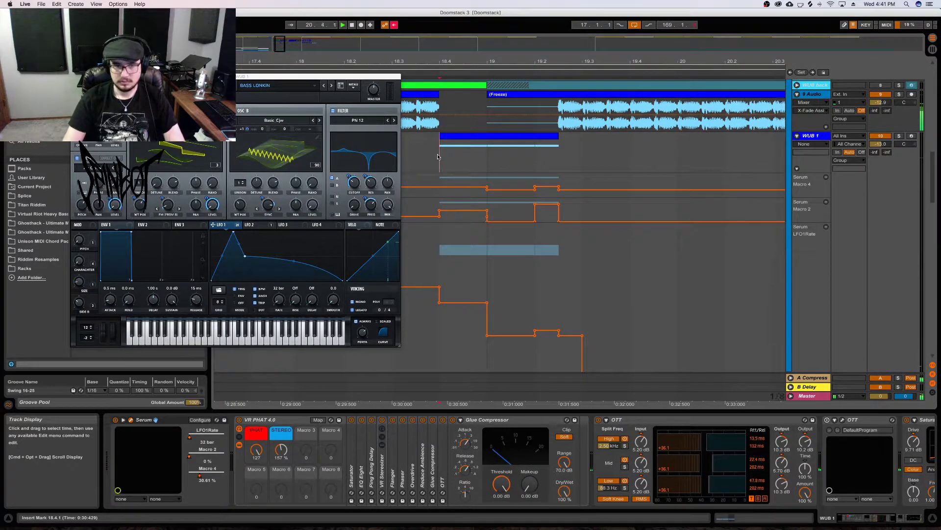
{"action": "key", "text": "space"}
{"action": "key", "text": "space"}
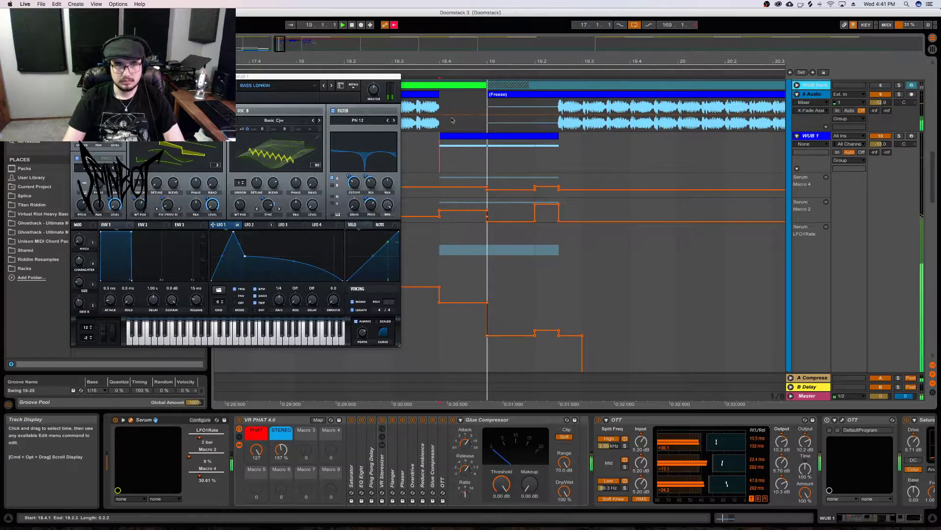
Hide the Serum plug-in window and replay the WUB 1 clip from 18.4.1
{"action": "key", "text": "space"}
{"action": "key", "text": "space"}
{"action": "key", "text": "super+alt+p"}
{"action": "key", "text": "space"}
{"action": "key", "text": "space"}
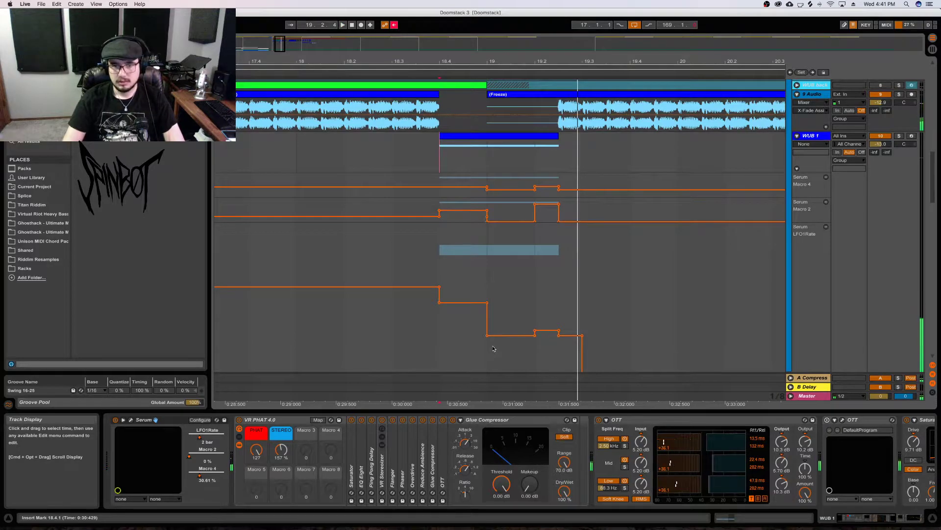
Try raising the LFO1Rate segment between 19.1.1 and 19.2.1 well above the preceding segments and audition it
{"action": "key", "text": "space"}
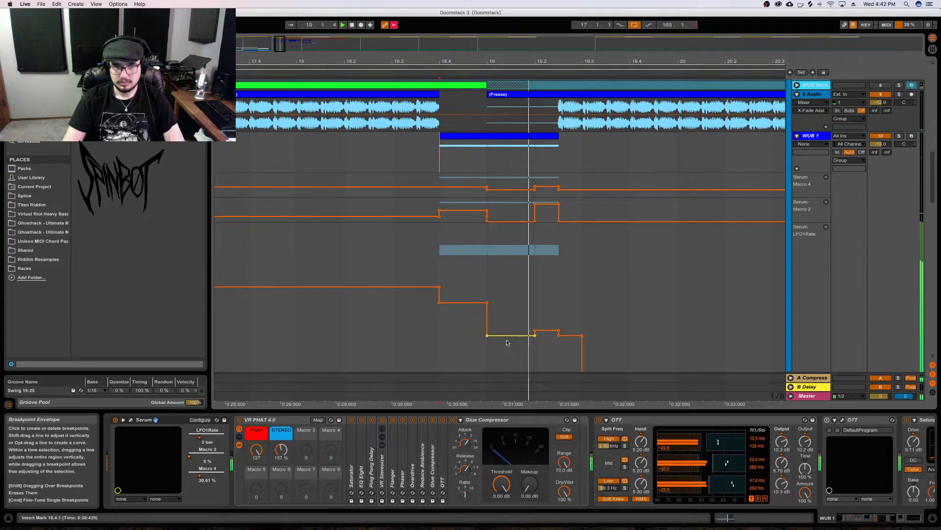
{"action": "key", "text": "space"}
{"action": "key", "text": "space"}
{"action": "left_click_drag", "start_coordinate": [507, 343], "coordinate": [507, 273]}
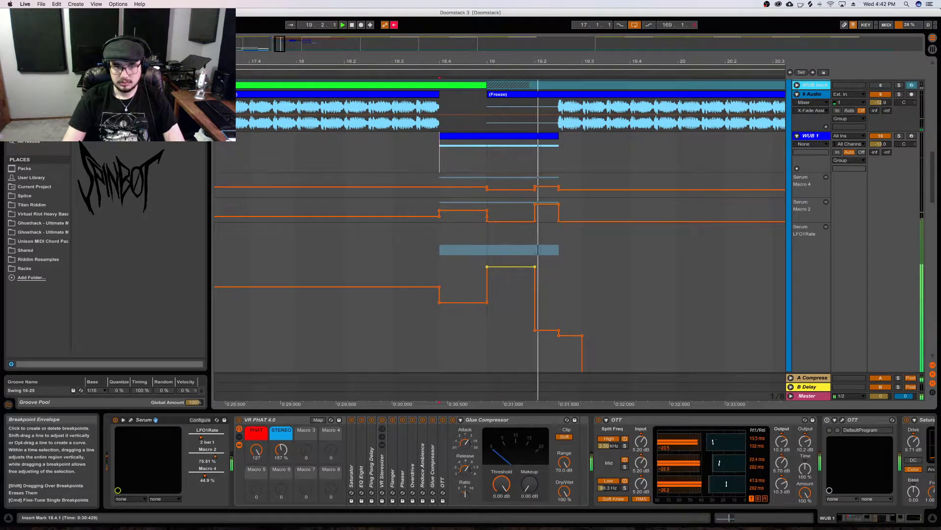
{"action": "key", "text": "space"}
{"action": "key", "text": "space"}
{"action": "key", "text": "space"}
{"action": "key", "text": "space"}
Try the 19.1.1 to 19.2.1 LFO1Rate segment at about the level held before 18.4.1, auditioning it repeatedly
{"action": "left_click_drag", "start_coordinate": [510, 266], "coordinate": [510, 289]}
{"action": "key", "text": "space"}
{"action": "key", "text": "space"}
{"action": "key", "text": "space"}
{"action": "key", "text": "space"}
{"action": "key", "text": "space"}
{"action": "key", "text": "space"}
{"action": "key", "text": "space"}
{"action": "key", "text": "space"}
{"action": "key", "text": "space"}
{"action": "key", "text": "space"}
Lower the LFO1Rate segment between 19.1.1 and 19.2.1 to bar, slightly above the next segment, and audition it
{"action": "left_click_drag", "start_coordinate": [510, 289], "coordinate": [510, 323]}
{"action": "key", "text": "space"}
{"action": "key", "text": "space"}
{"action": "key", "text": "space"}
{"action": "key", "text": "space"}
{"action": "key", "text": "space"}
{"action": "key", "text": "space"}
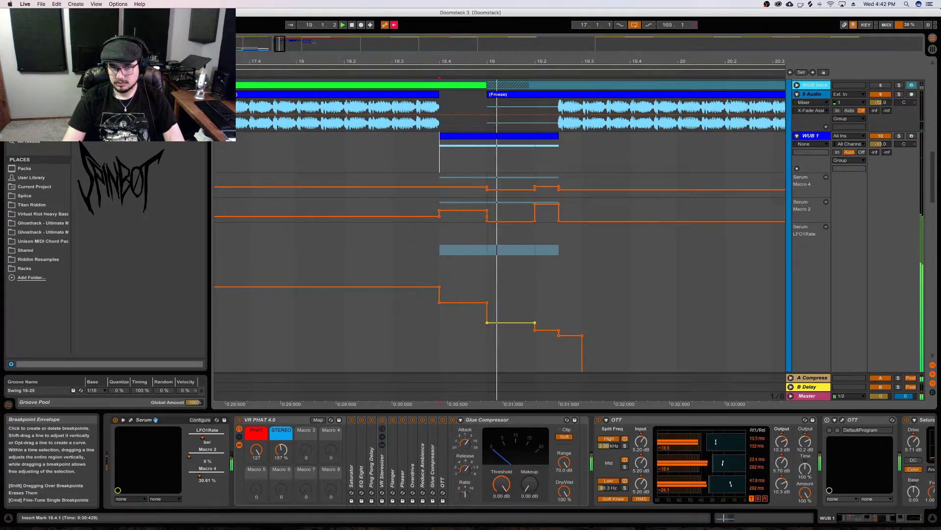
{"action": "key", "text": "space"}
{"action": "key", "text": "space"}
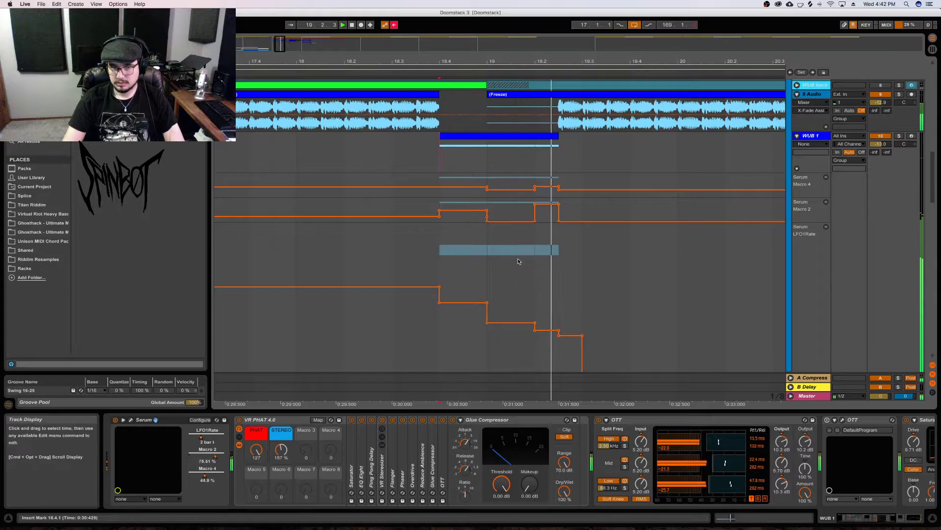
Audition the finished automation of the WUB 1 clip repeatedly from 18.4.1 against the full arrangement
{"action": "key", "text": "space"}
{"action": "key", "text": "space"}
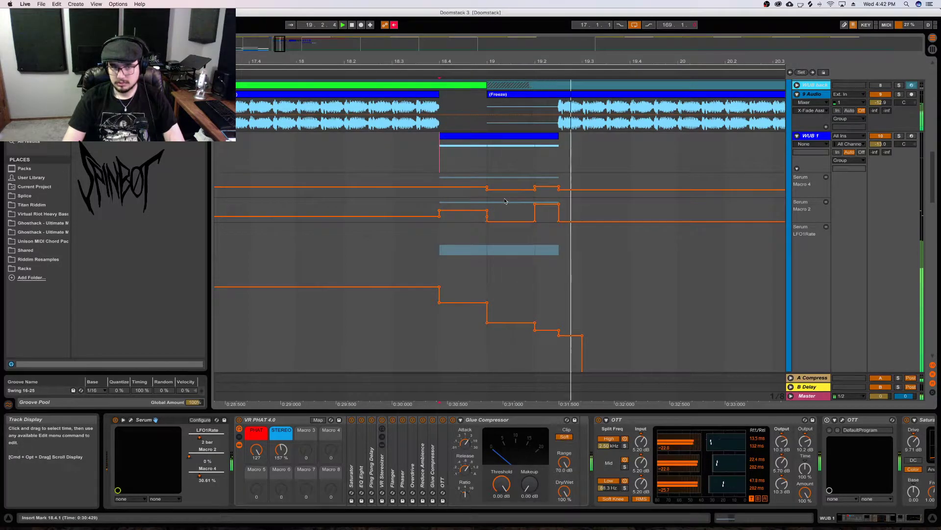
{"action": "key", "text": "space"}
{"action": "key", "text": "space"}
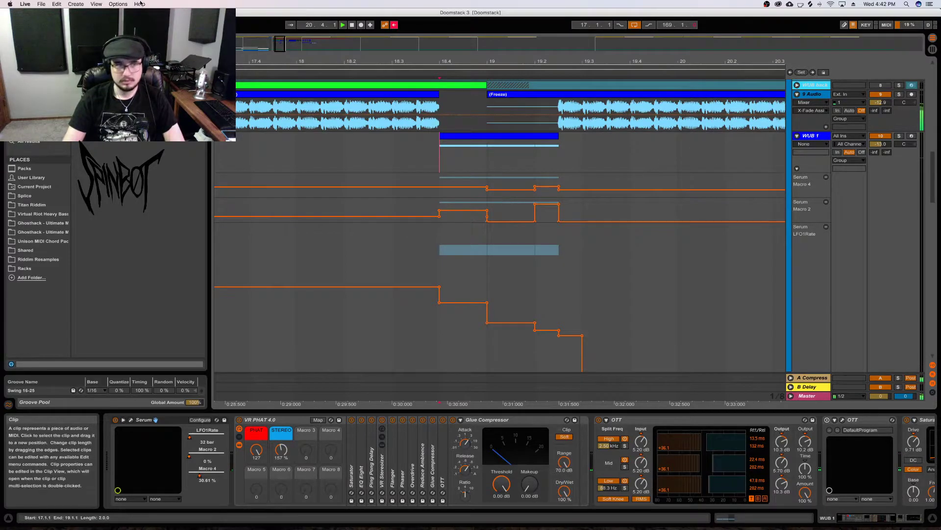
{"action": "key", "text": "space"}
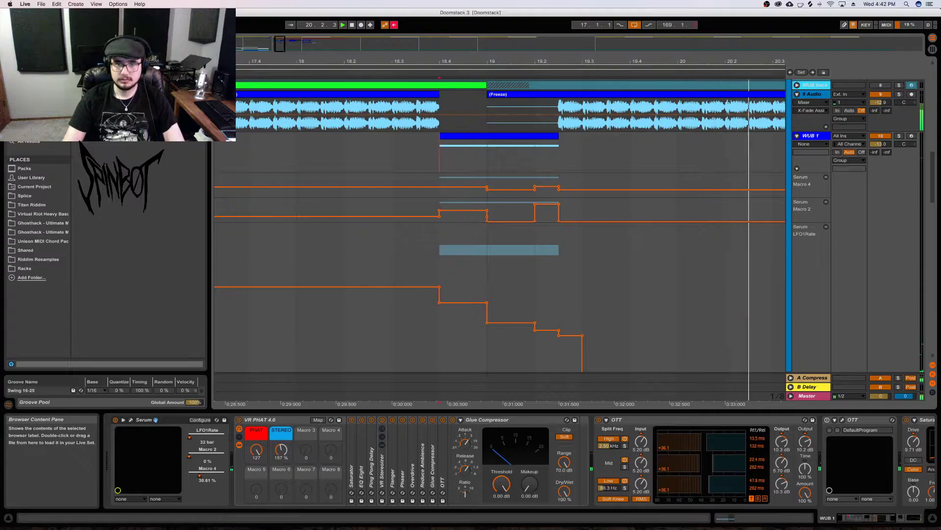
{"action": "key", "text": "space"}
{"action": "key", "text": "space"}
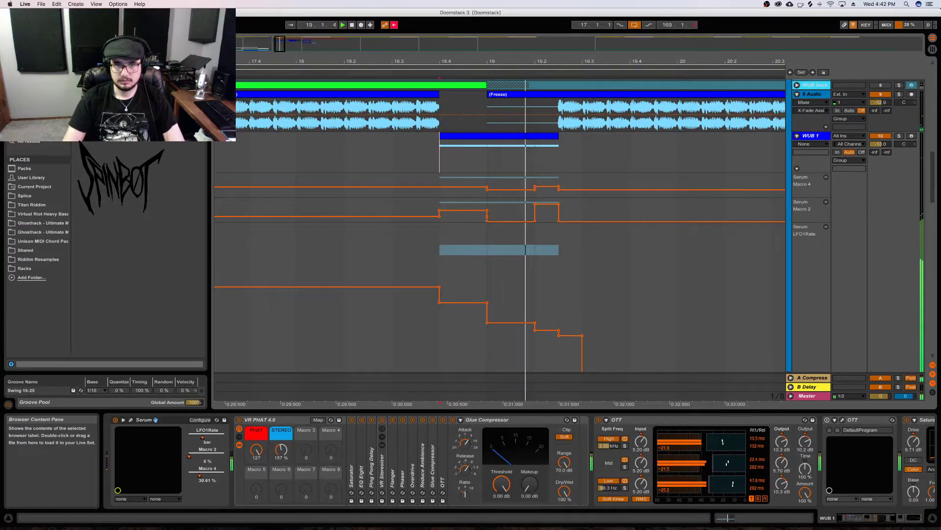
{"action": "key", "text": "space"}
{"action": "key", "text": "space"}
{"action": "key", "text": "space"}
{"action": "key", "text": "space"}
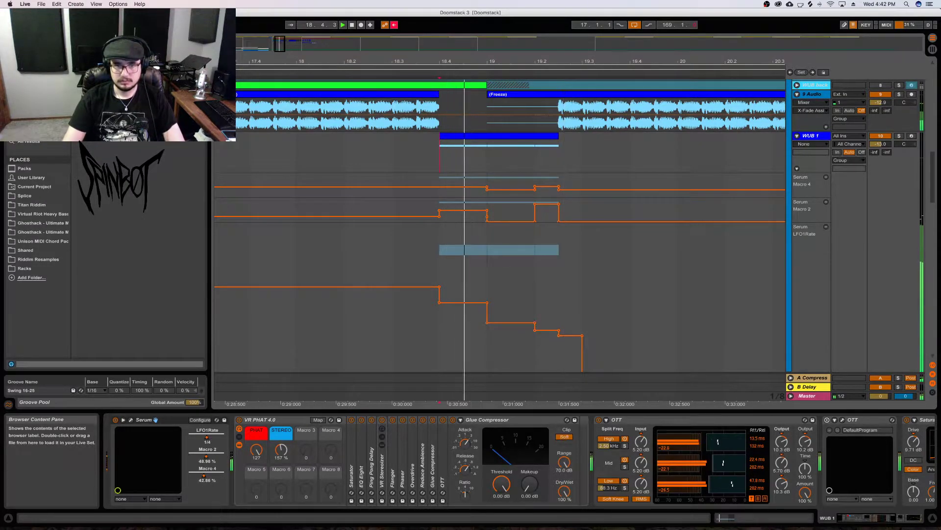
{"action": "key", "text": "space"}
{"action": "key", "text": "space"}
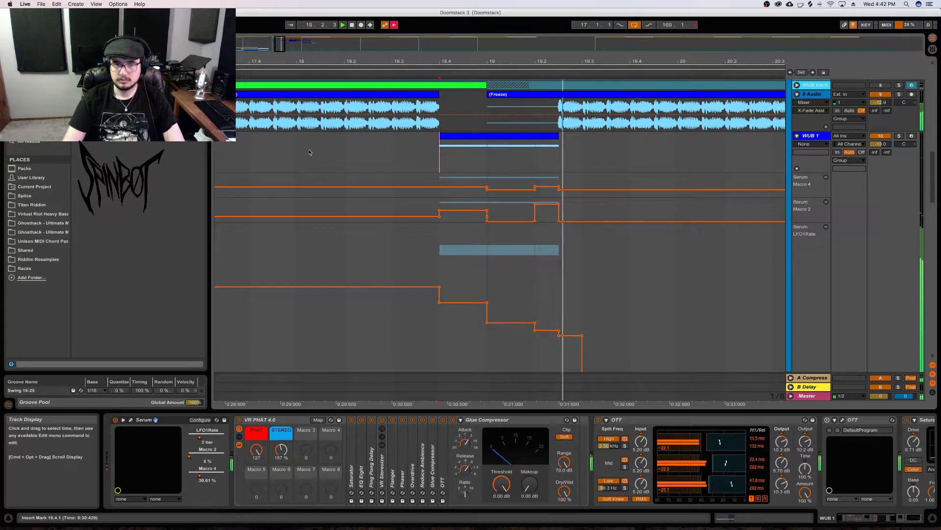
Audition the WUB 1 clip from 18.4.1, and play the drop from the frozen clip at 17.1.1
{"action": "key", "text": "space"}
{"action": "key", "text": "space"}
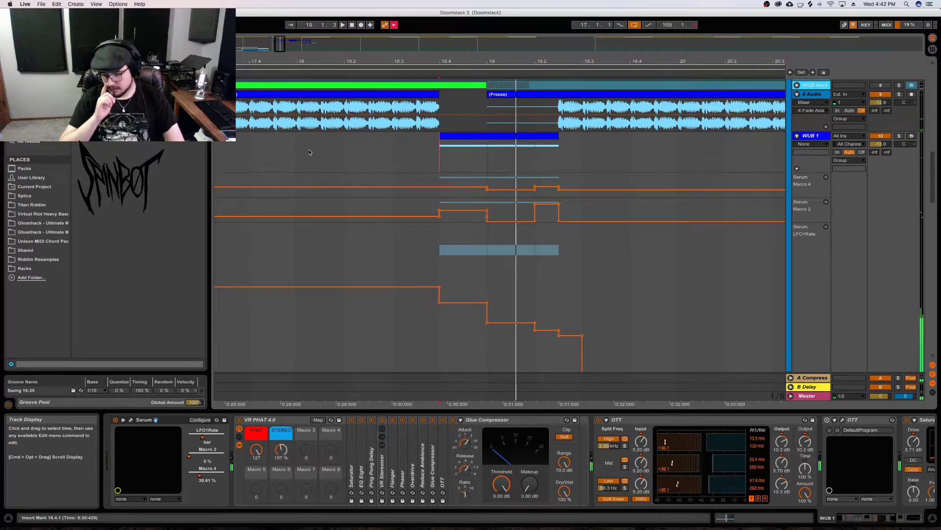
{"action": "left_click", "coordinate": [257, 95]}
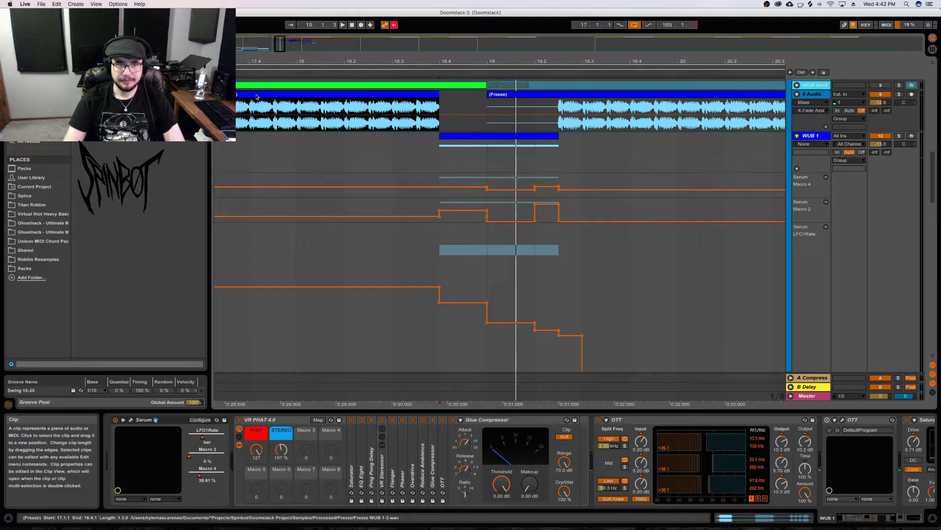
{"action": "key", "text": "space"}
{"action": "key", "text": "space"}
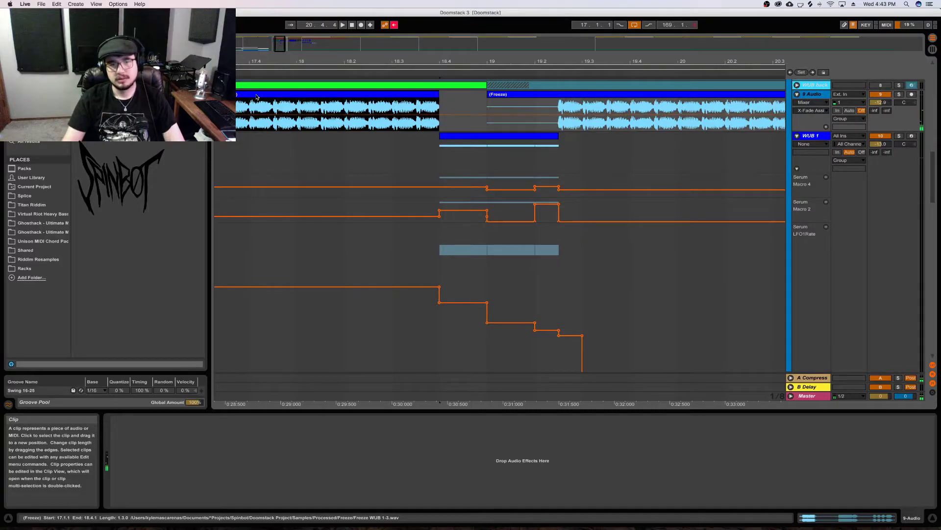
Freeze the WUB 1 track and copy its clip from 18.4.1 to 19.2.3 onto the 9-Audio track as audio
{"action": "left_click", "coordinate": [529, 136]}
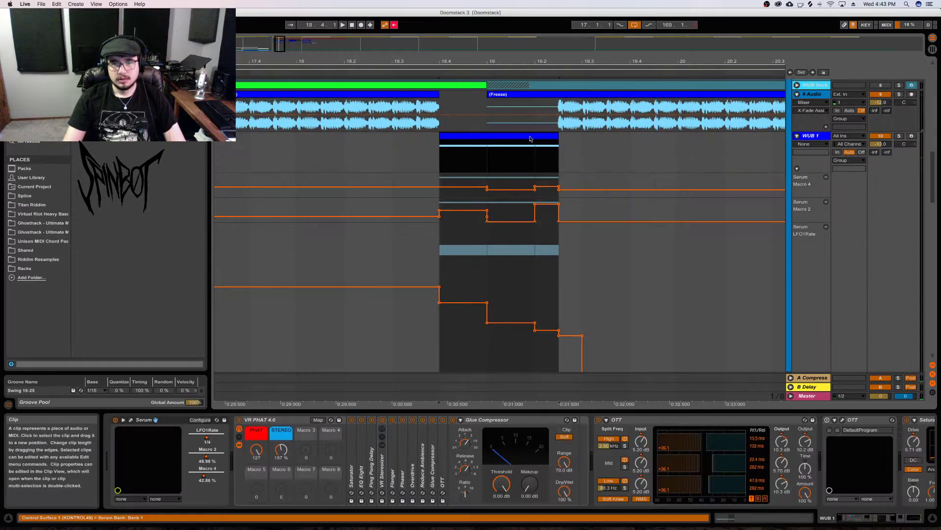
{"action": "right_click", "coordinate": [804, 141]}
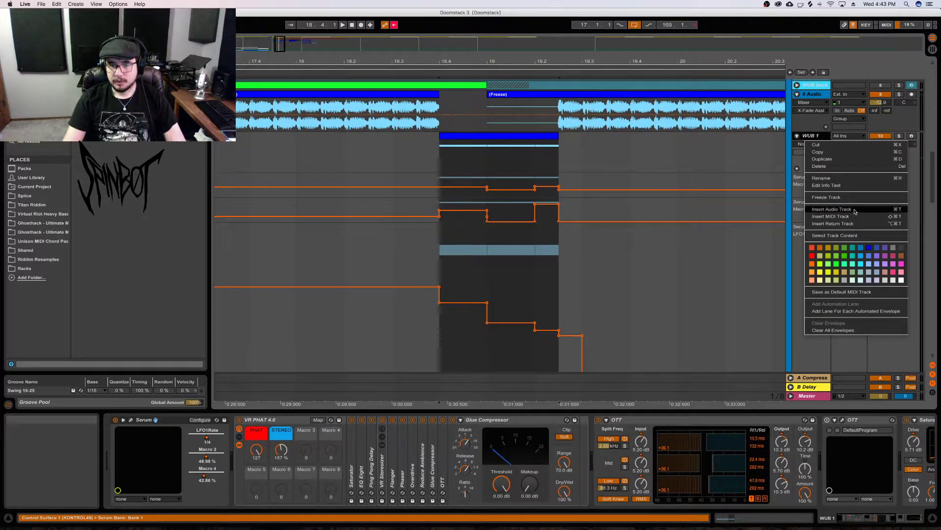
{"action": "left_click", "coordinate": [854, 198]}
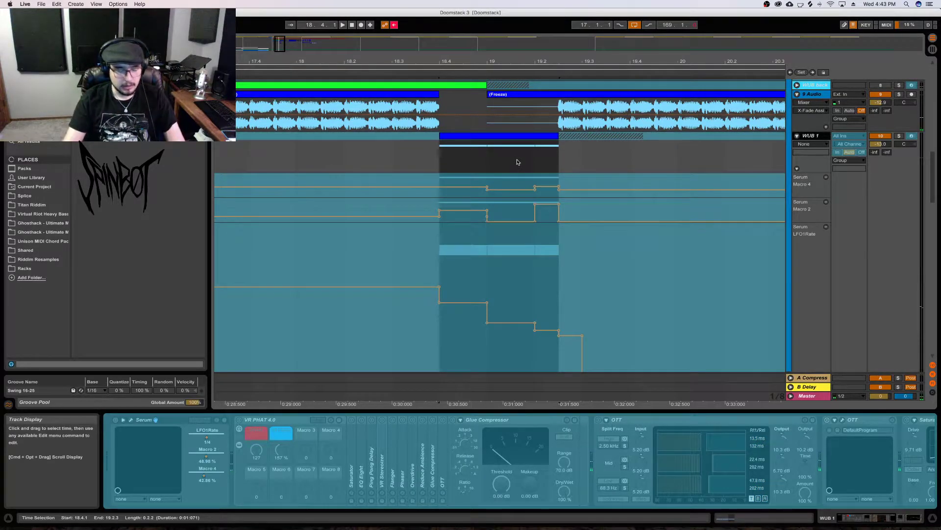
{"action": "left_click_drag", "start_coordinate": [506, 148], "coordinate": [505, 110]}
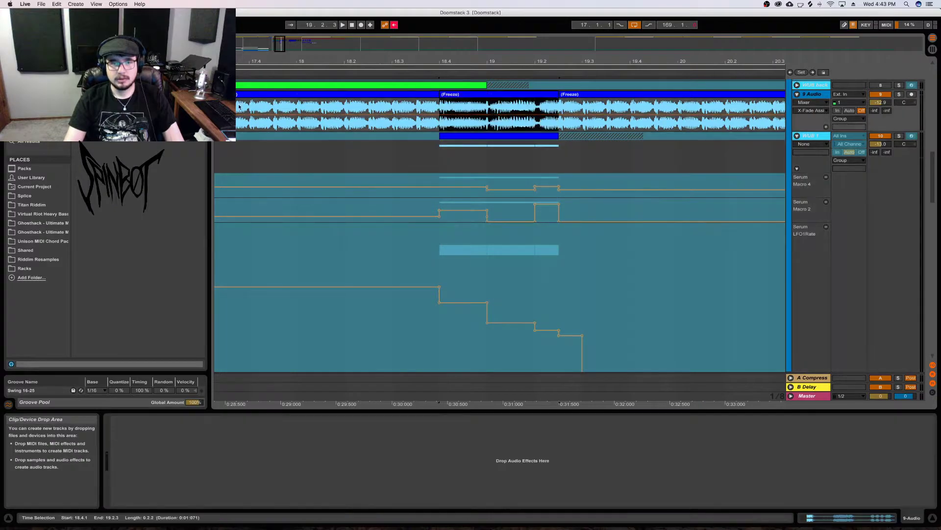
Turn off the original WUB 1 track and audition the bass audio on 9-Audio up to the gap before bar 21
{"action": "left_click_drag", "start_coordinate": [442, 63], "coordinate": [442, 39]}
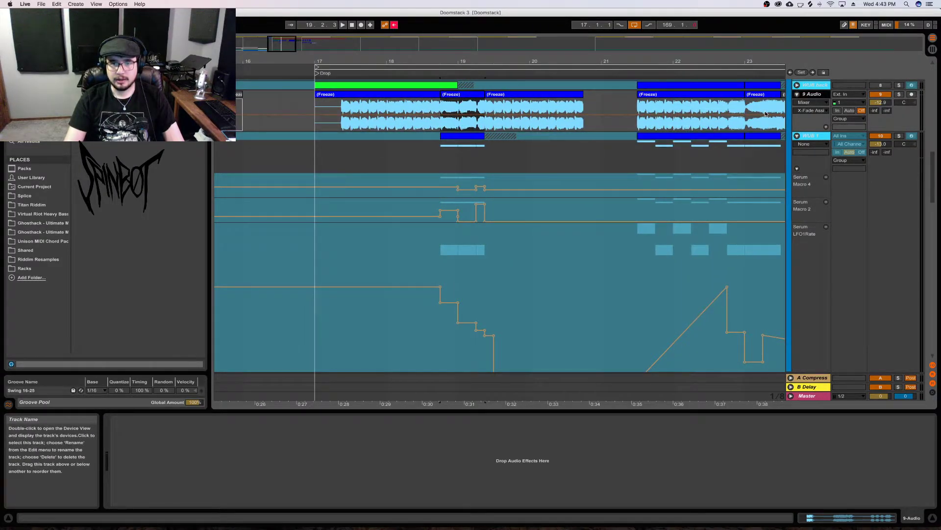
{"action": "left_click", "coordinate": [472, 155]}
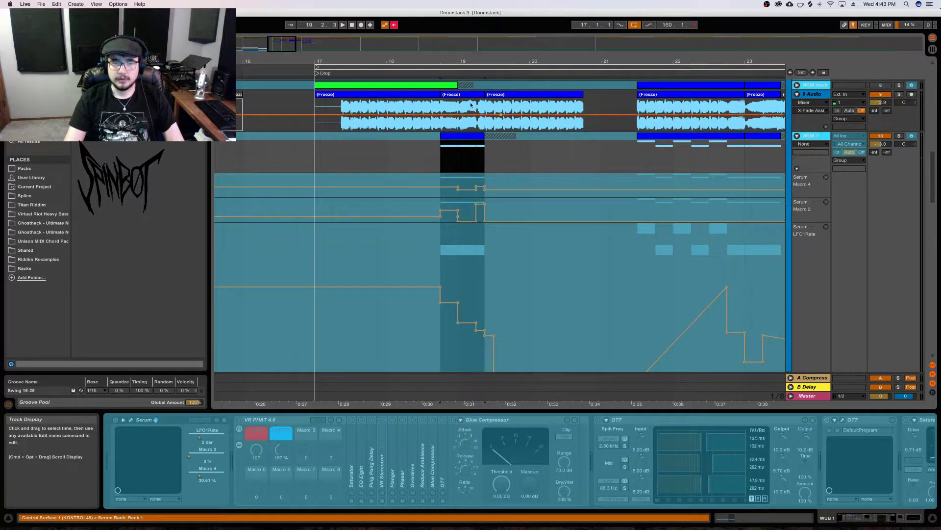
{"action": "left_click_drag", "start_coordinate": [454, 69], "coordinate": [450, 113]}
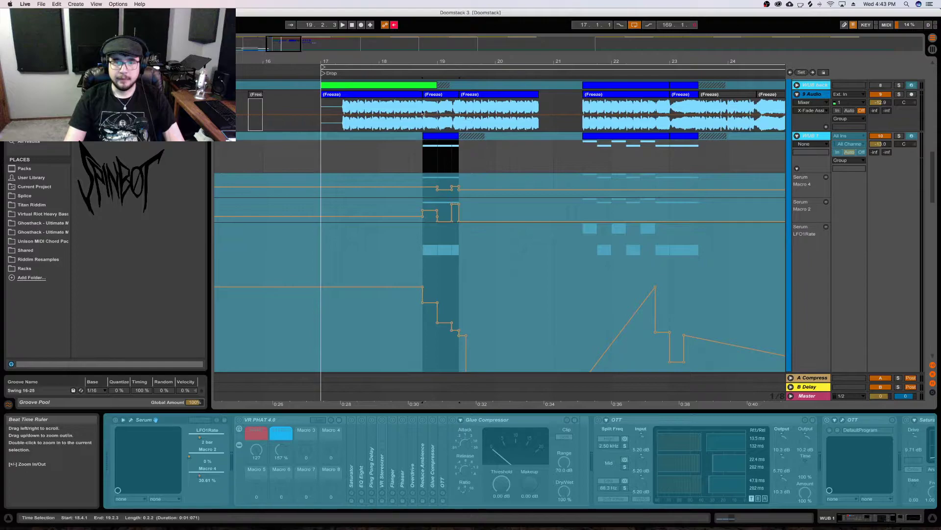
{"action": "left_click_drag", "start_coordinate": [681, 60], "coordinate": [629, 59]}
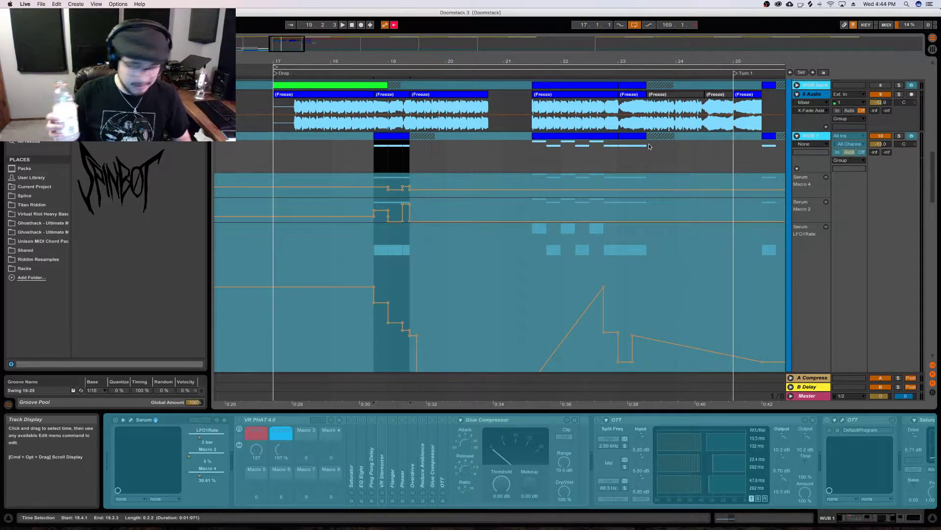
{"action": "key", "text": "space"}
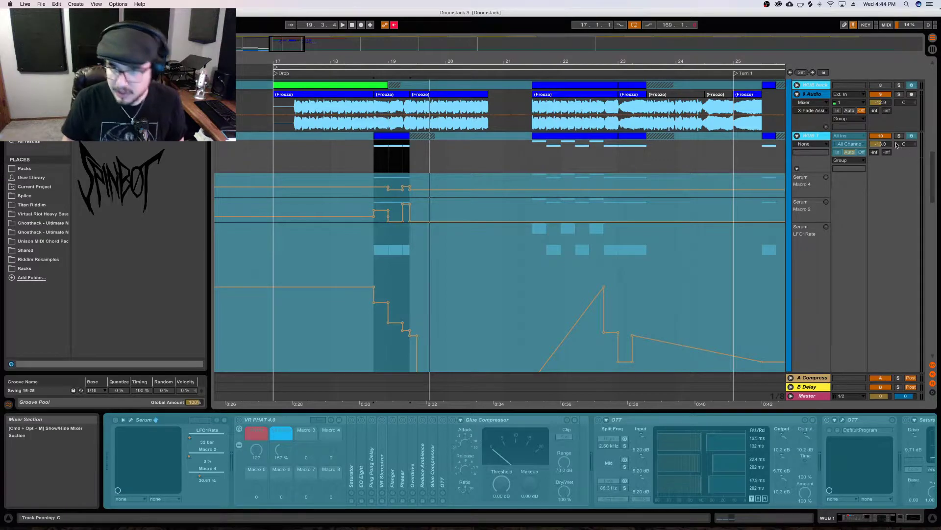
{"action": "left_click", "coordinate": [881, 135]}
{"action": "key", "text": "space"}
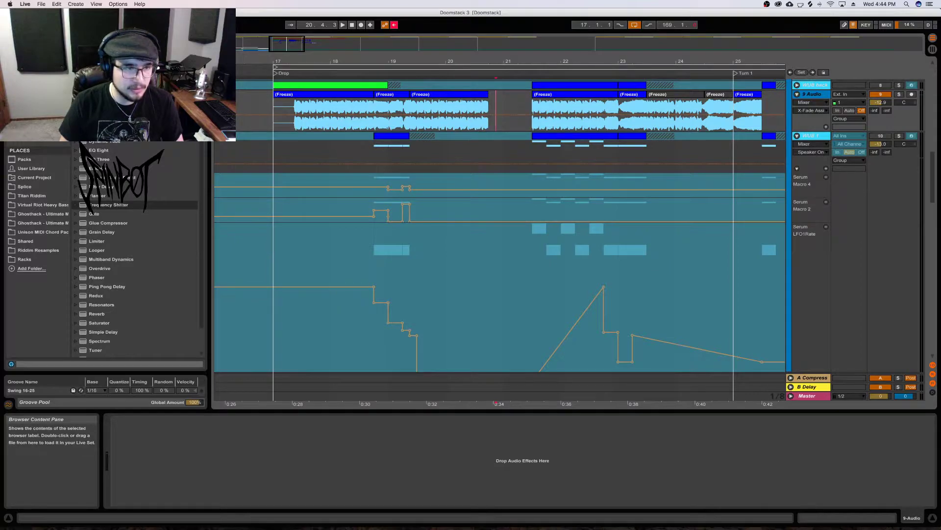
Try the D#_04 bass hit from the Titan Riddim folder at 20.4.1 on 9-Audio and audition it
{"action": "left_click", "coordinate": [30, 196]}
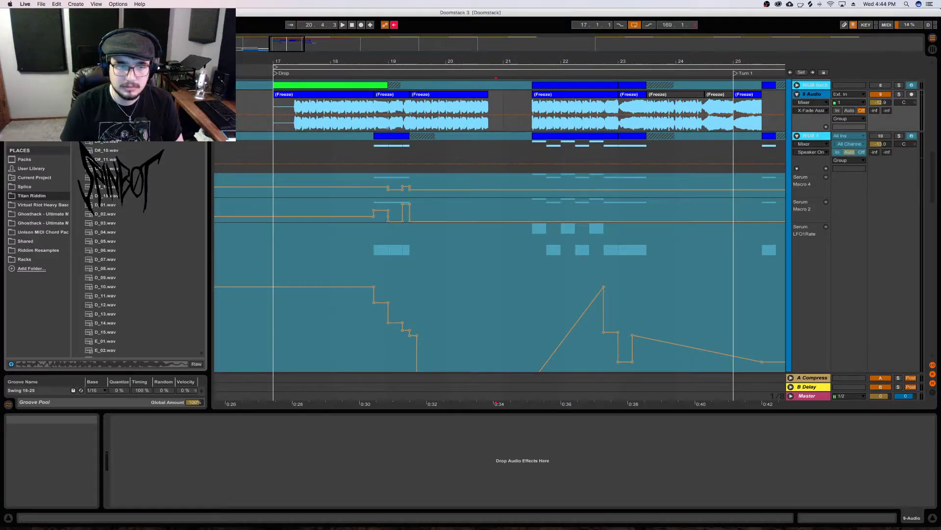
{"action": "left_click_drag", "start_coordinate": [105, 88], "coordinate": [492, 113]}
{"action": "left_click", "coordinate": [468, 113]}
{"action": "key", "text": "space"}
{"action": "left_click", "coordinate": [494, 96]}
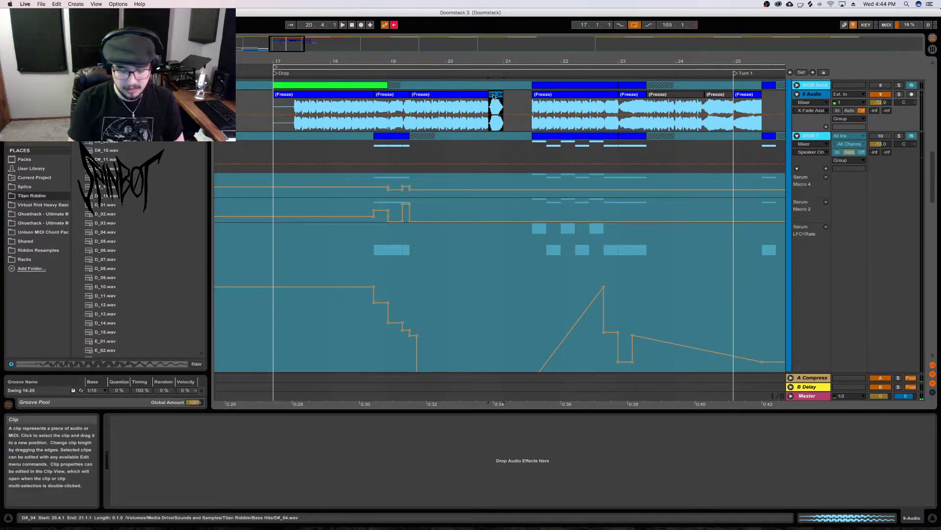
{"action": "key", "text": "Delete"}
Try the D#_06 bass hit at 20.4.1, transposed by 1 st and trimmed to end at 21.1.1, and audition it
{"action": "left_click", "coordinate": [93, 364]}
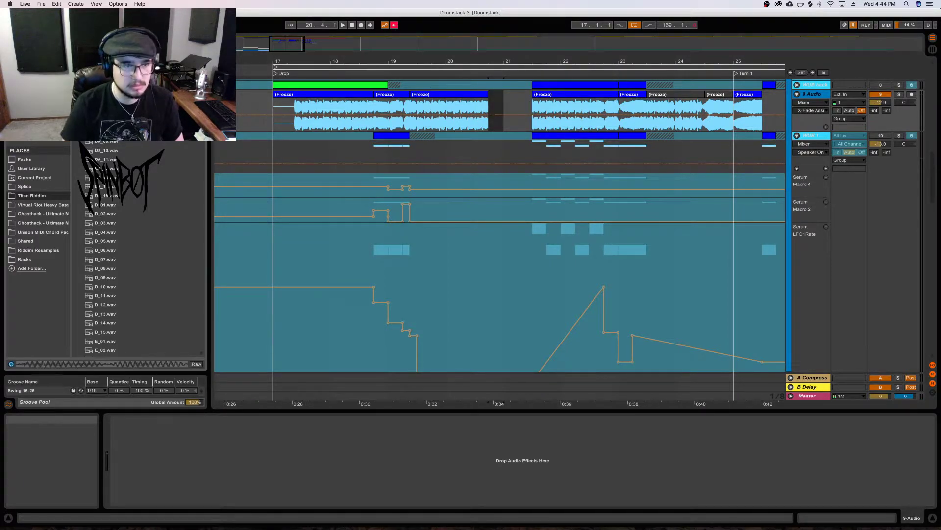
{"action": "left_click_drag", "start_coordinate": [105, 105], "coordinate": [490, 118]}
{"action": "key", "text": "space"}
{"action": "double_click", "coordinate": [491, 114]}
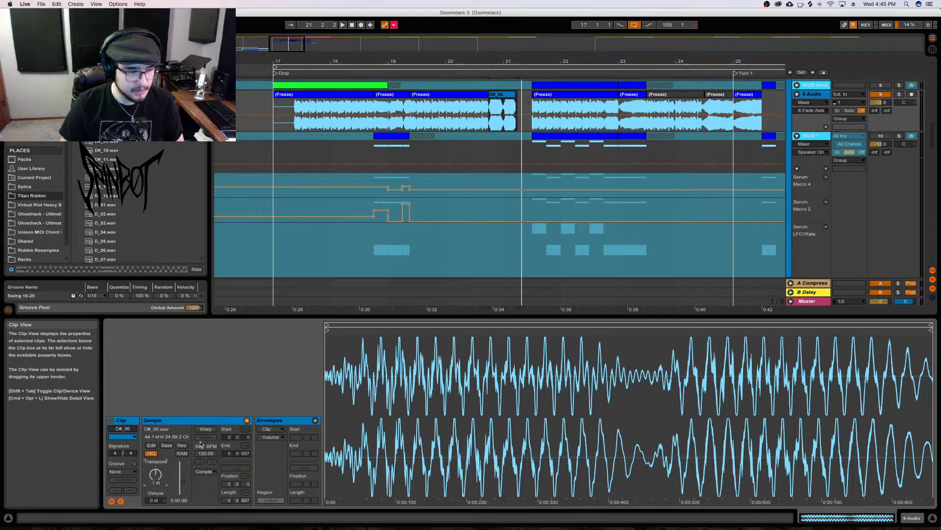
{"action": "key", "text": "space"}
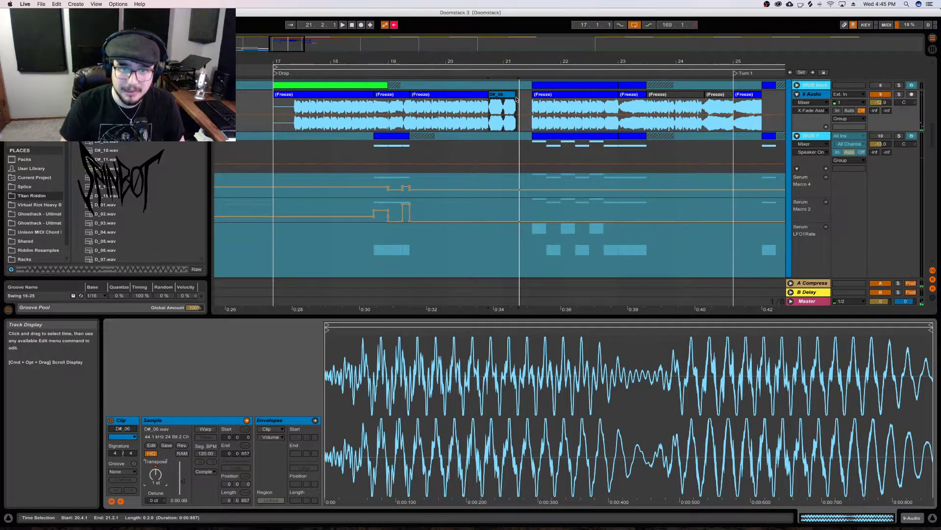
{"action": "left_click_drag", "start_coordinate": [516, 99], "coordinate": [503, 97]}
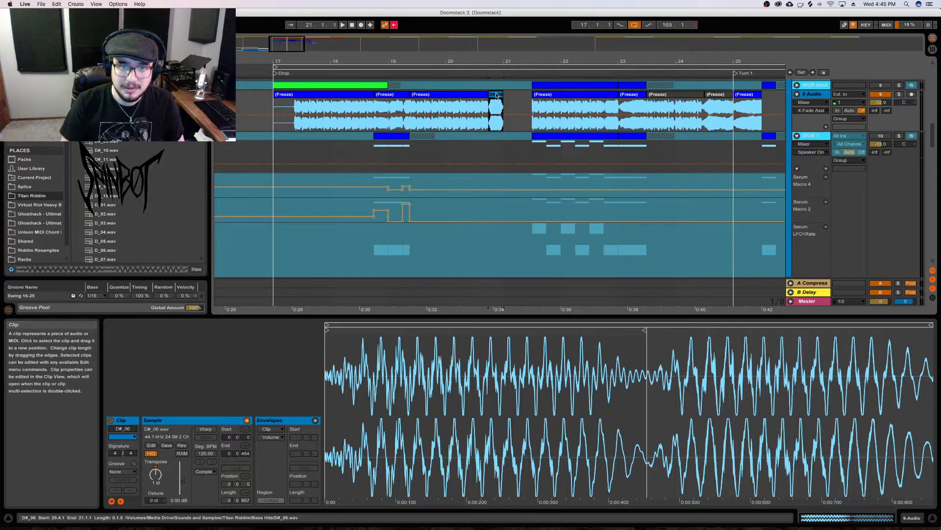
{"action": "left_click", "coordinate": [454, 99]}
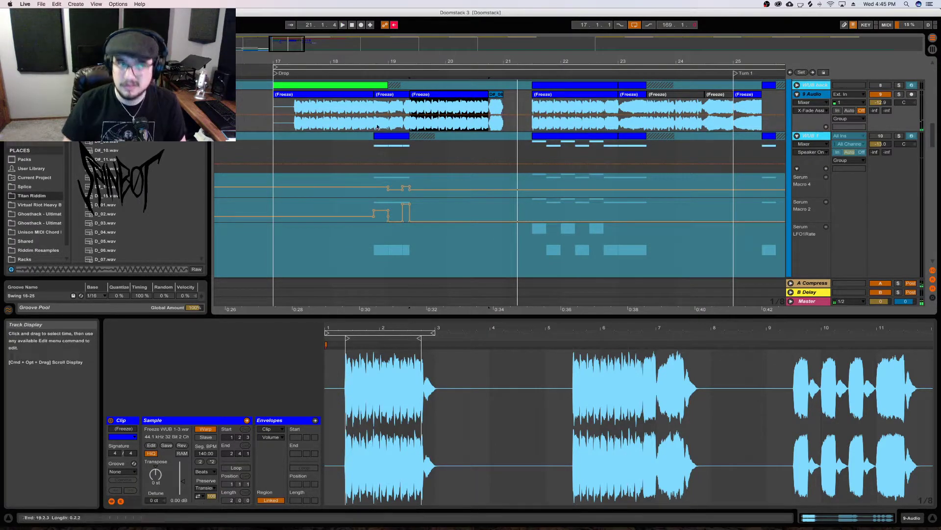
Replace the hit at 20.4.1 on 9-Audio with the D#_09 bass hit and audition it
{"action": "left_click", "coordinate": [105, 123]}
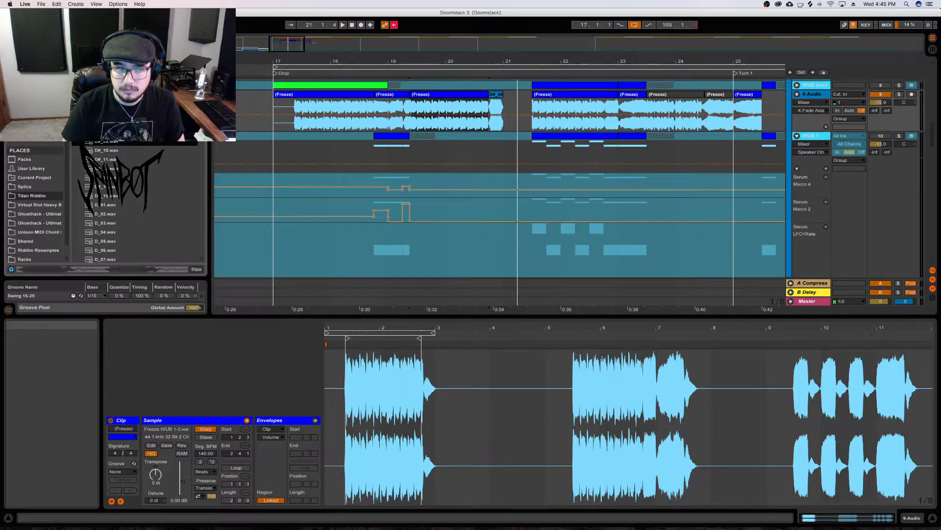
{"action": "left_click", "coordinate": [495, 102]}
{"action": "left_click", "coordinate": [494, 95]}
{"action": "key", "text": "space"}
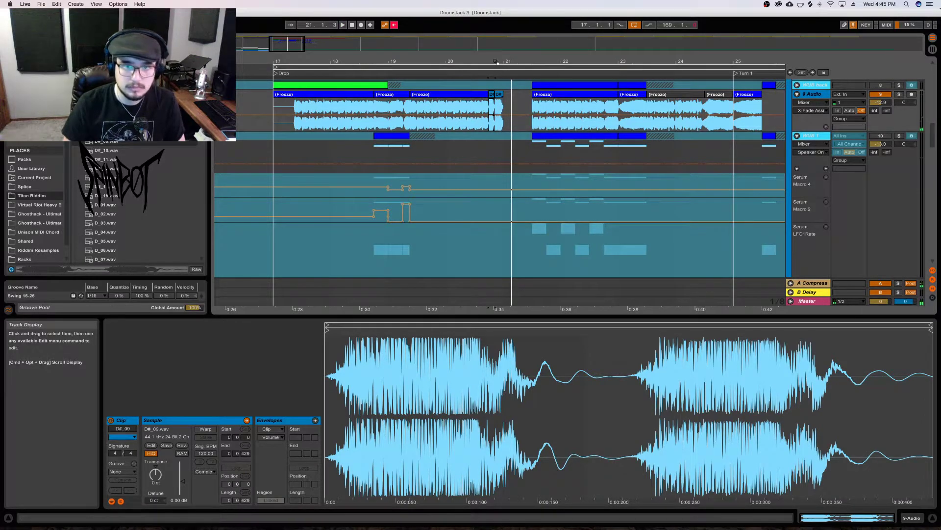
Transpose the D#_09 hit by 1 st and audition it
{"action": "scroll", "coordinate": [491, 96], "scroll_direction": "up", "scroll_amount": 4}
{"action": "left_click", "coordinate": [490, 94]}
{"action": "key", "text": "space"}
{"action": "key", "text": "space"}
{"action": "left_click", "coordinate": [492, 104]}
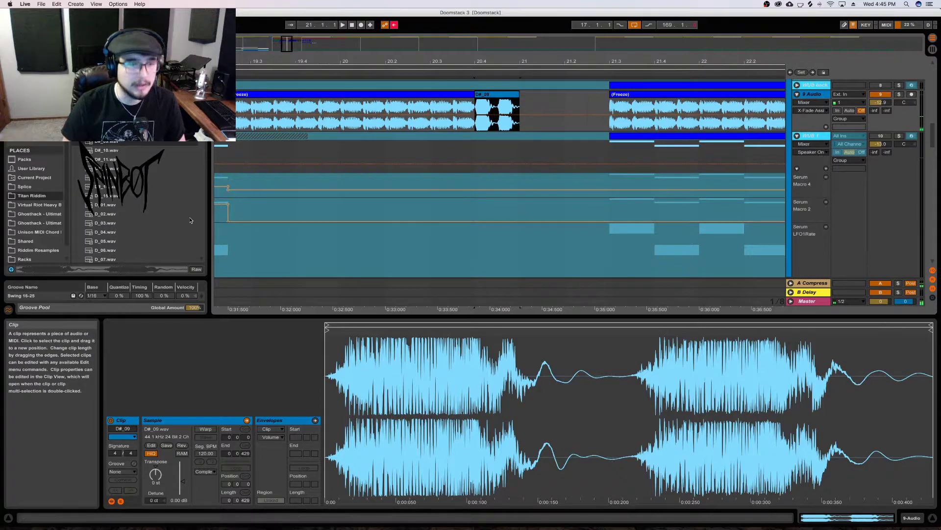
{"action": "key", "text": "space"}
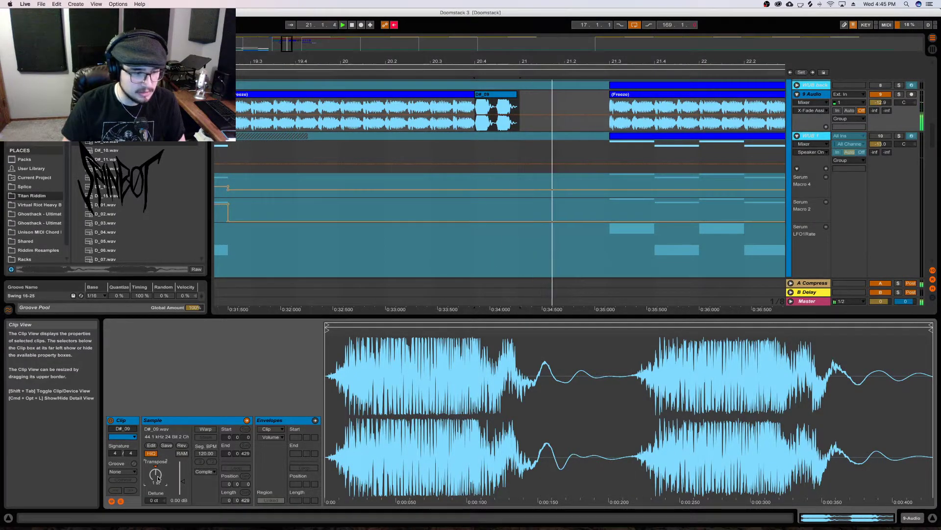
{"action": "key", "text": "space"}
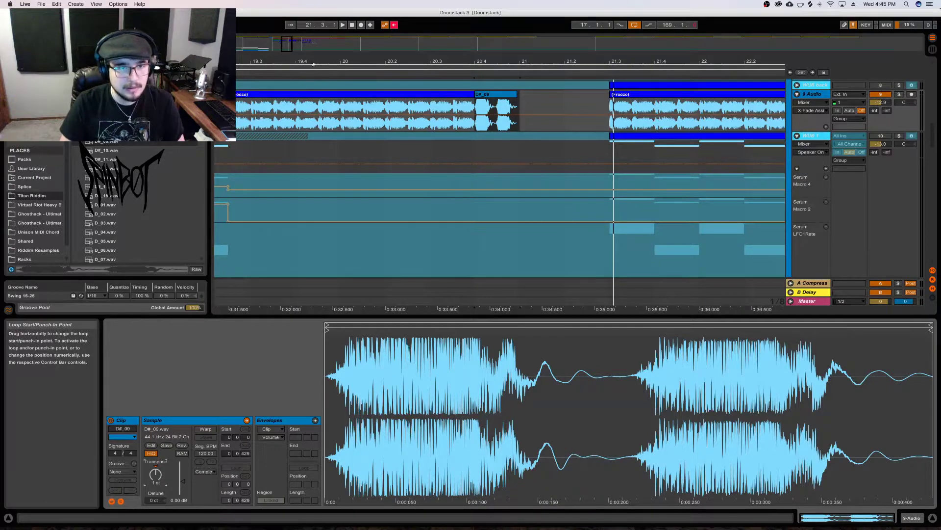
Play the bass from 19.2.3 into the D#_09 hit and lower that hit's clip gain to about -1.7 dB
{"action": "left_click_drag", "start_coordinate": [313, 64], "coordinate": [359, 64]}
{"action": "left_click", "coordinate": [321, 98]}
{"action": "key", "text": "space"}
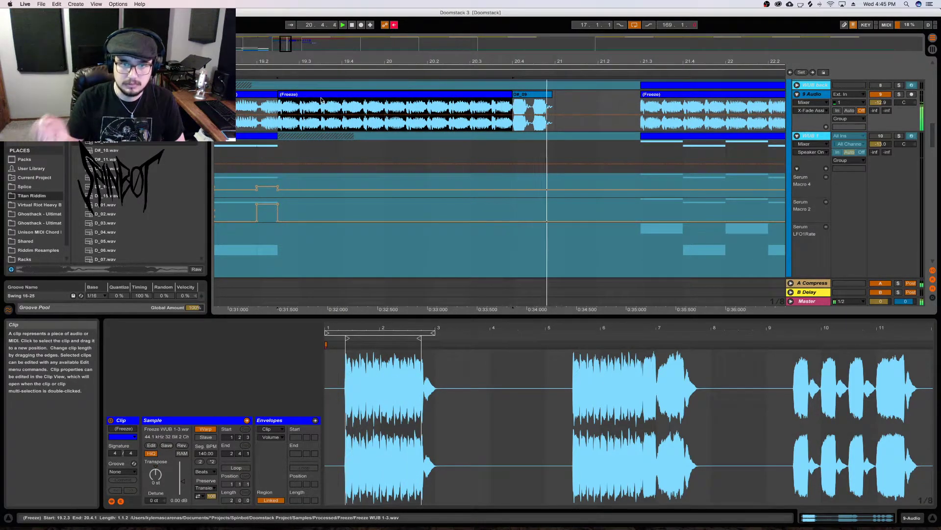
{"action": "left_click", "coordinate": [528, 95]}
{"action": "key", "text": "space"}
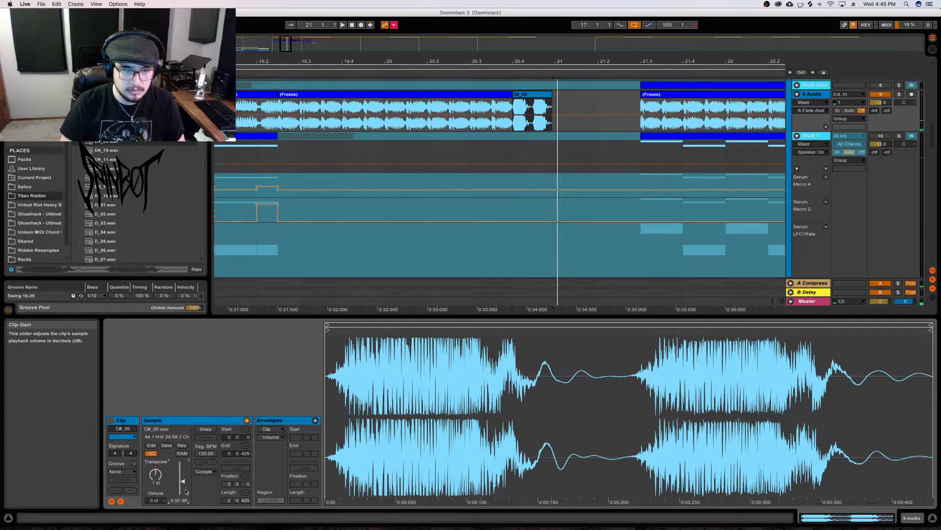
{"action": "left_click_drag", "start_coordinate": [183, 481], "coordinate": [182, 485]}
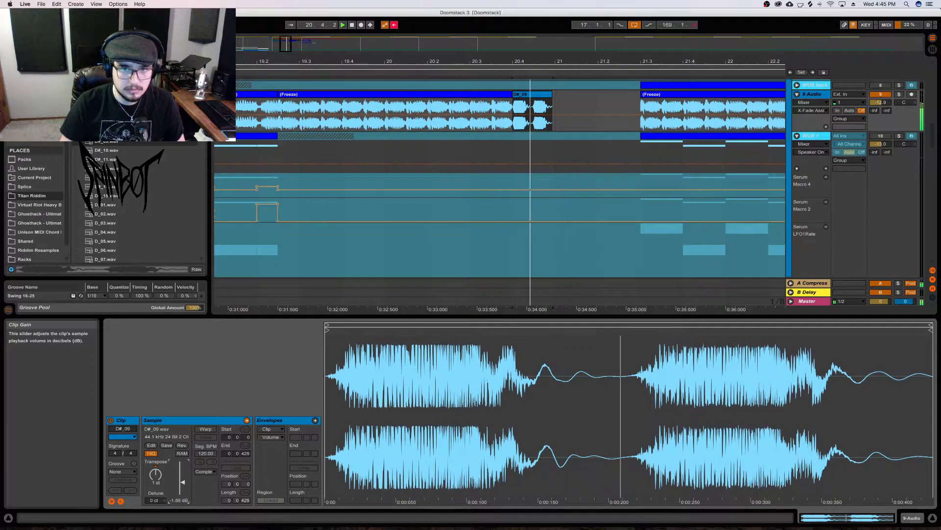
Audition the D#_09 hit's level against the bass leading into it from about 20.3, and on its own from 20.4.1
{"action": "left_click", "coordinate": [469, 113]}
{"action": "key", "text": "space"}
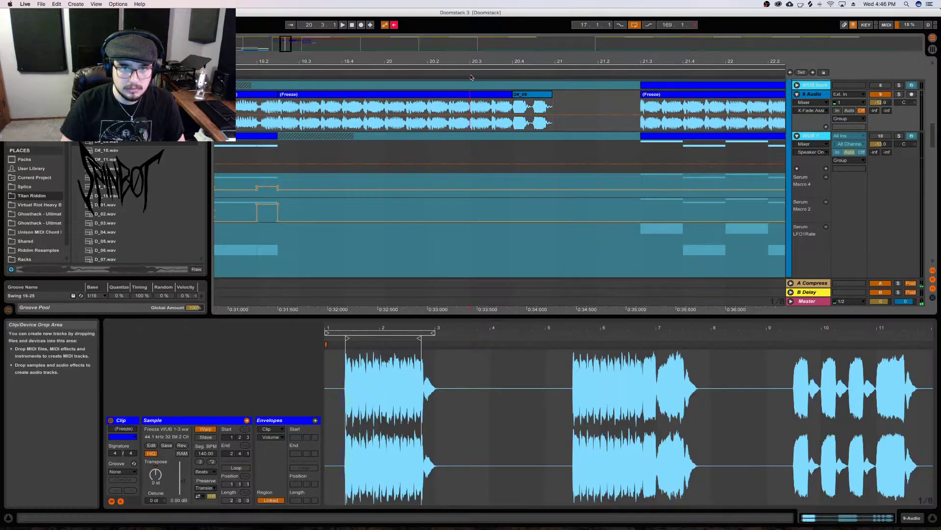
{"action": "key", "text": "space"}
{"action": "key", "text": "space"}
{"action": "left_click", "coordinate": [538, 99]}
{"action": "key", "text": "space"}
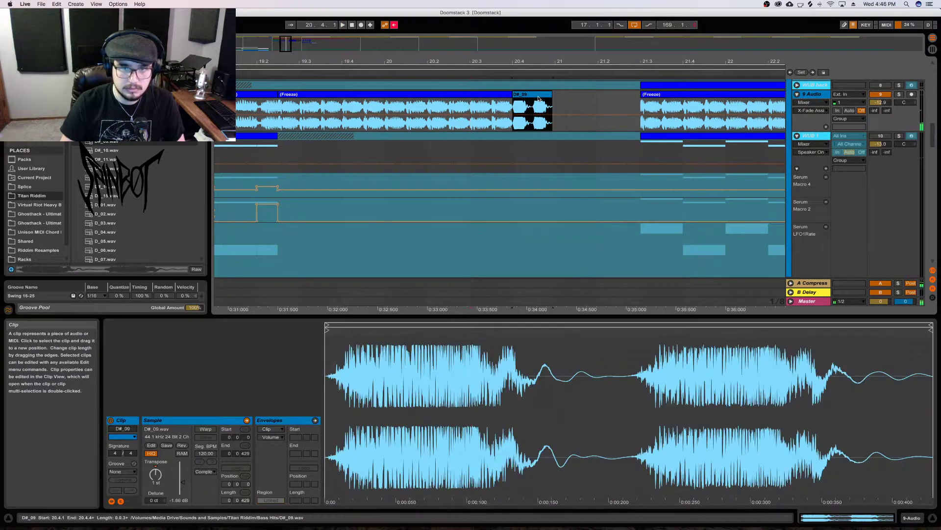
Trim the silent tail off the D#_03 clip on 11-Audio and move the clip to start at 21.2.3
{"action": "scroll", "coordinate": [576, 197], "scroll_direction": "down", "scroll_amount": 10}
{"action": "left_click", "coordinate": [576, 196]}
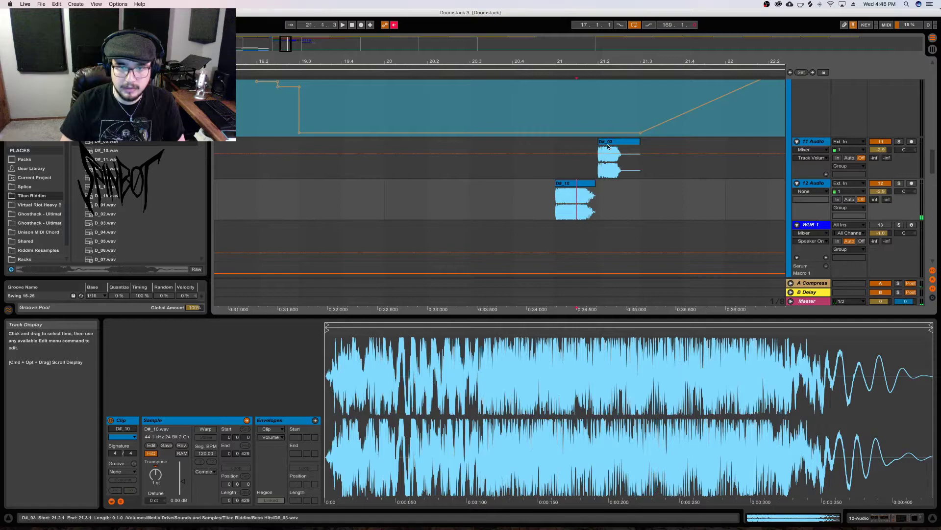
{"action": "left_click", "coordinate": [608, 146]}
{"action": "key", "text": "space"}
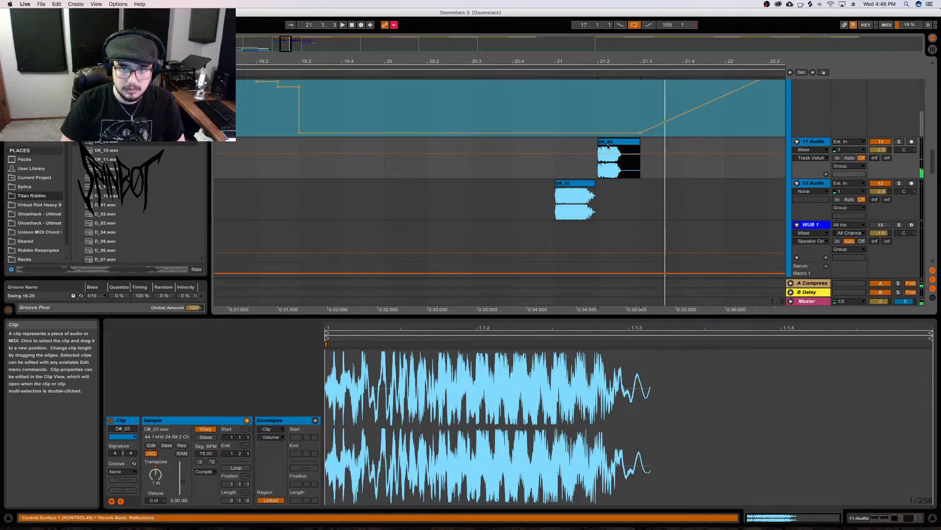
{"action": "key", "text": "plus"}
{"action": "key", "text": "plus"}
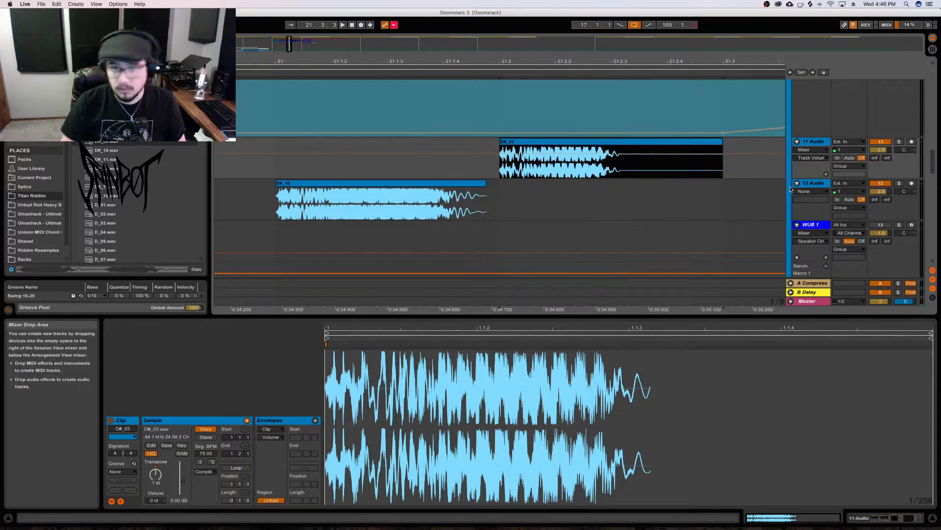
{"action": "left_click_drag", "start_coordinate": [723, 152], "coordinate": [620, 152]}
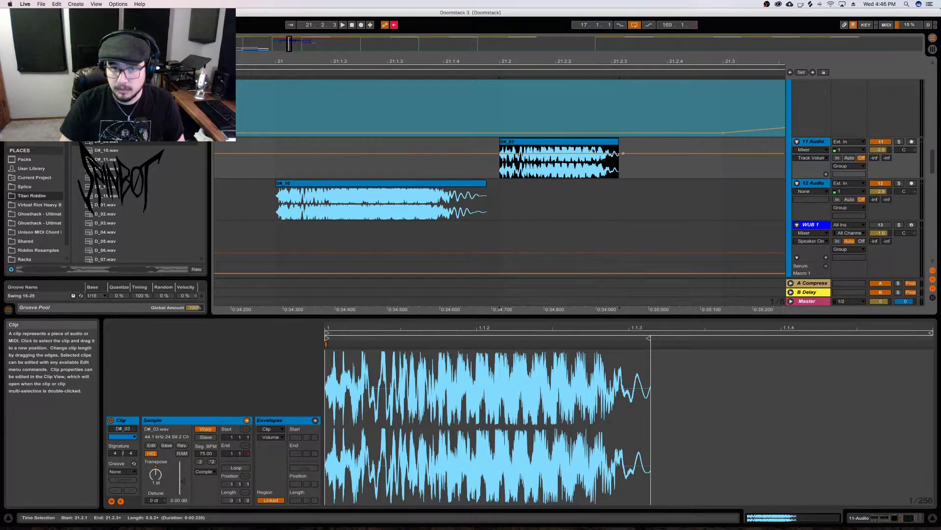
{"action": "left_click_drag", "start_coordinate": [546, 144], "coordinate": [644, 164]}
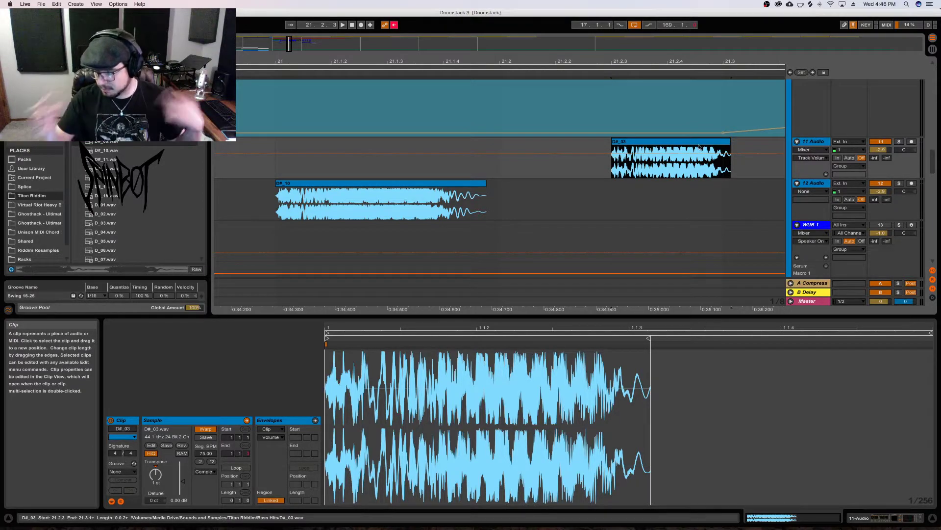
{"action": "key", "text": "space"}
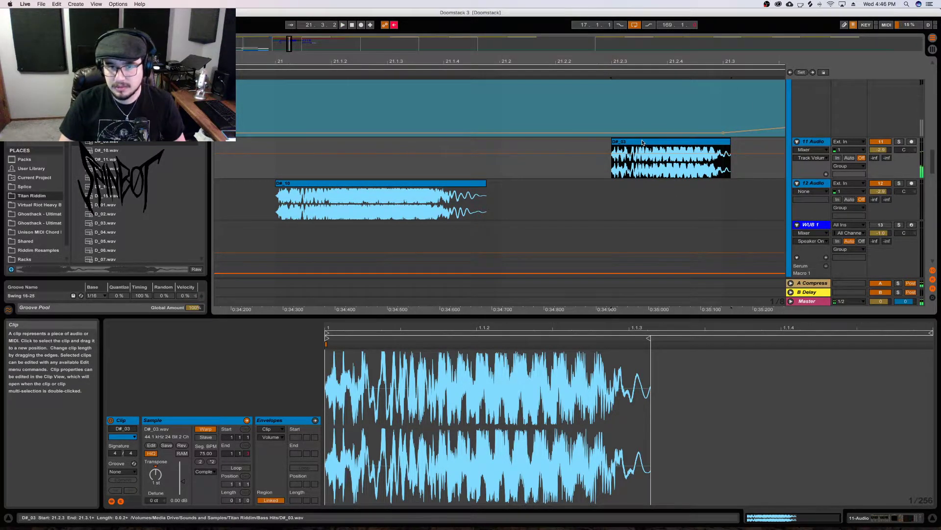
{"action": "key", "text": "space"}
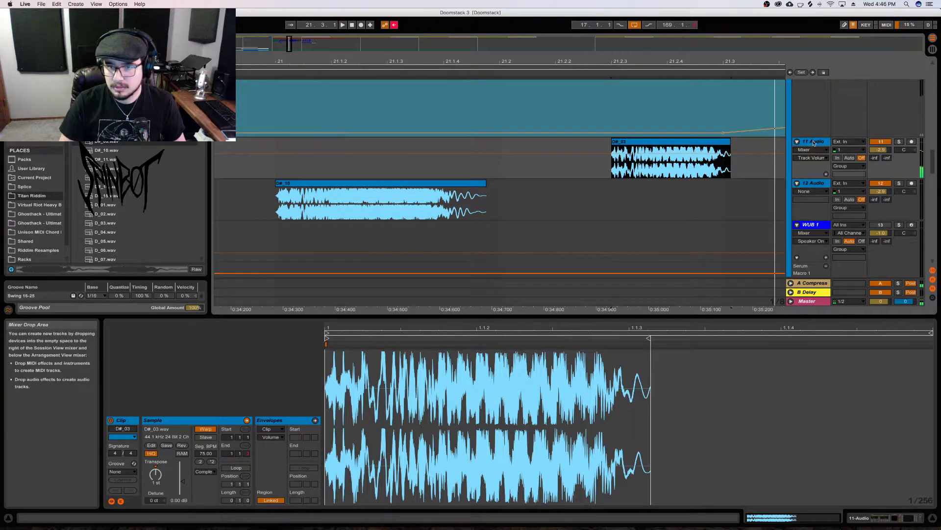
{"action": "key", "text": "shift+Tab"}
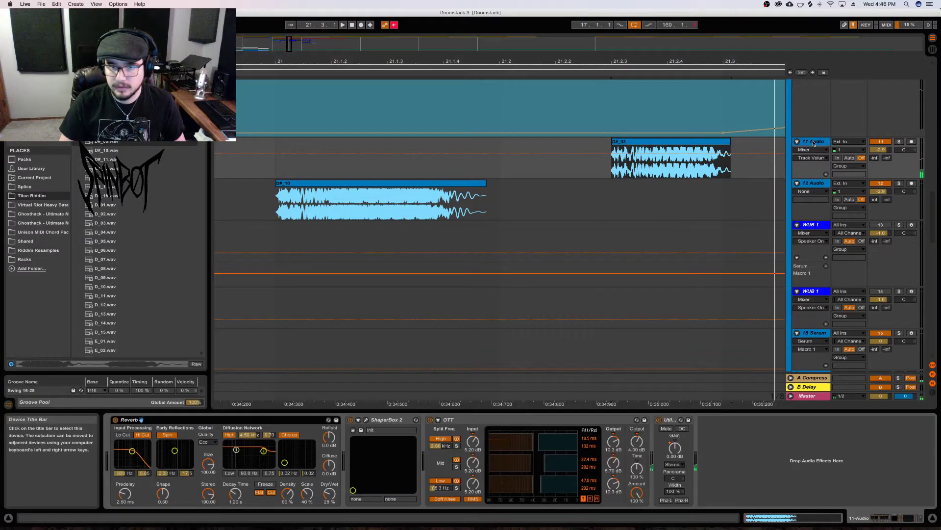
{"action": "left_click", "coordinate": [675, 448]}
{"action": "key", "text": "space"}
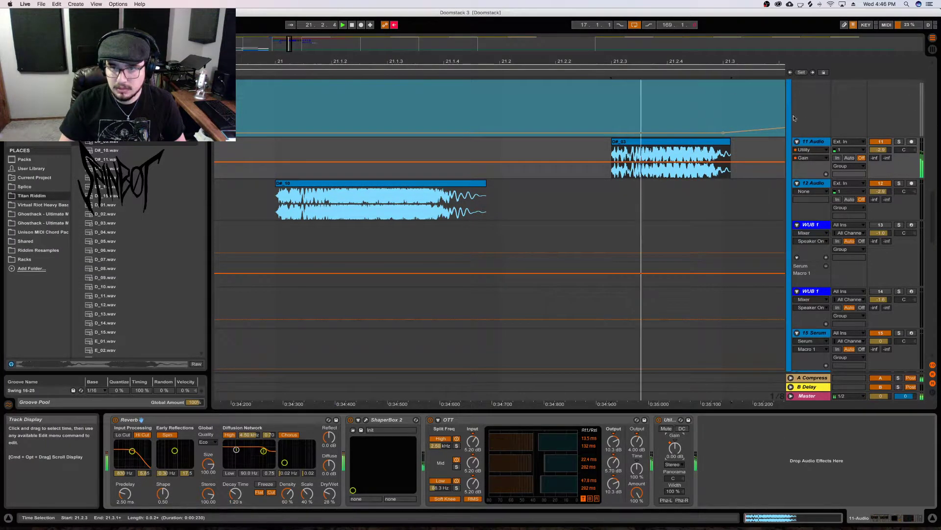
Solo 11-Audio, bypass its ShaperBox 2 device and audition the D#_03 hit
{"action": "left_click", "coordinate": [900, 143]}
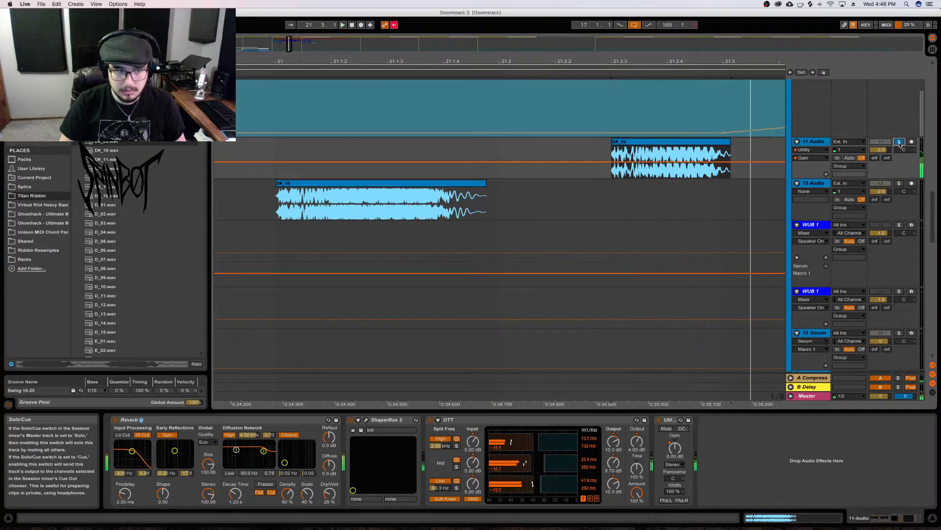
{"action": "left_click", "coordinate": [366, 420]}
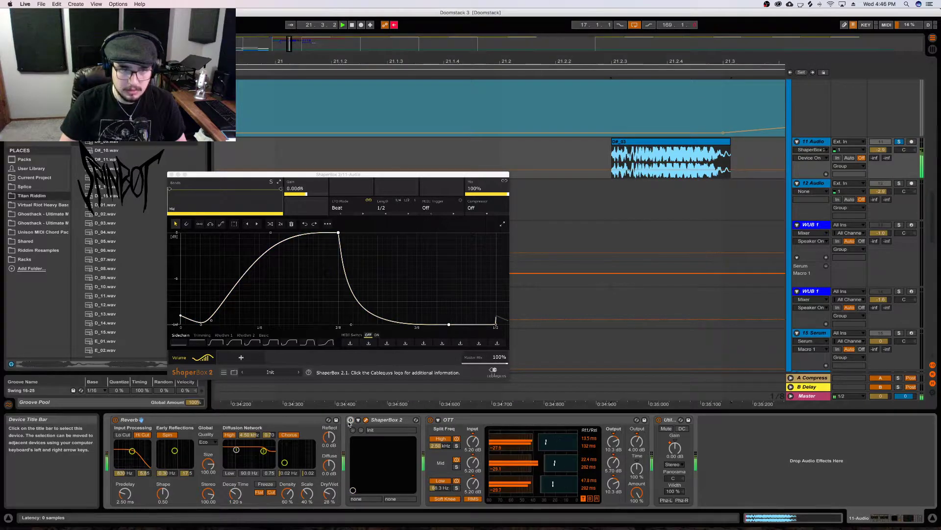
{"action": "left_click", "coordinate": [171, 175]}
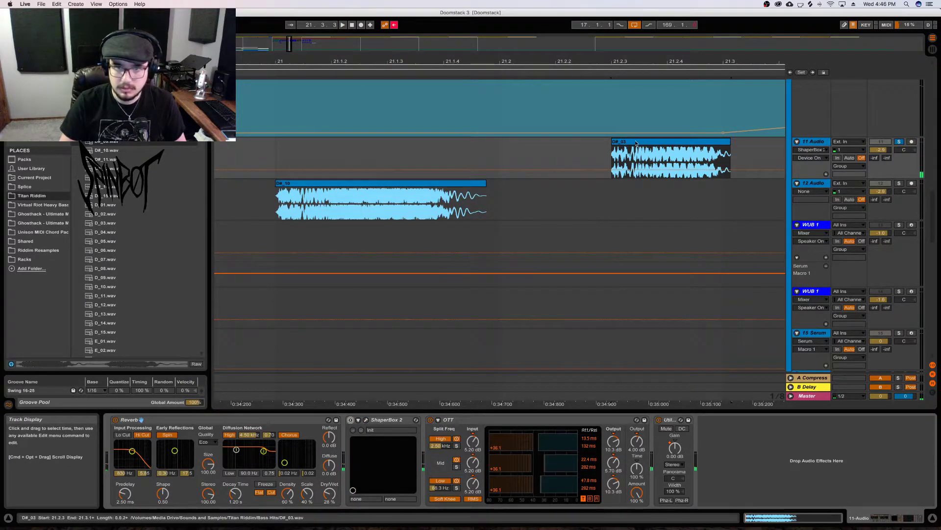
{"action": "key", "text": "space"}
Turn the grid off and copy the opening slice of the D#_03 hit repeatedly to fill 21.2 up to the hit
{"action": "right_click", "coordinate": [605, 157]}
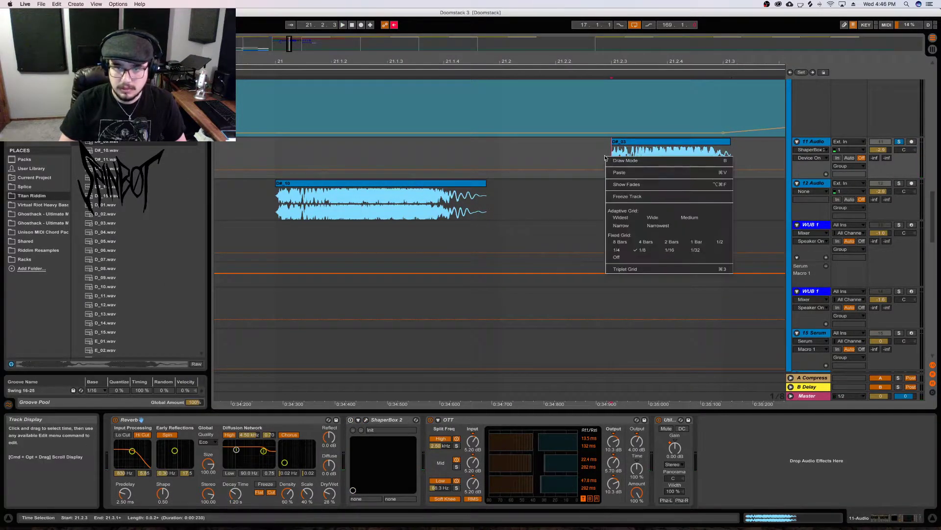
{"action": "left_click", "coordinate": [619, 257]}
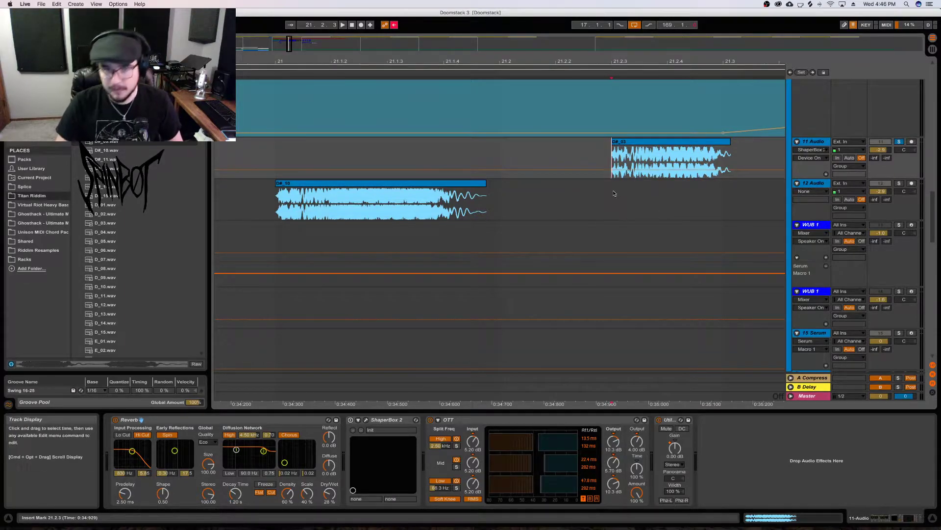
{"action": "left_click_drag", "start_coordinate": [589, 159], "coordinate": [643, 149]}
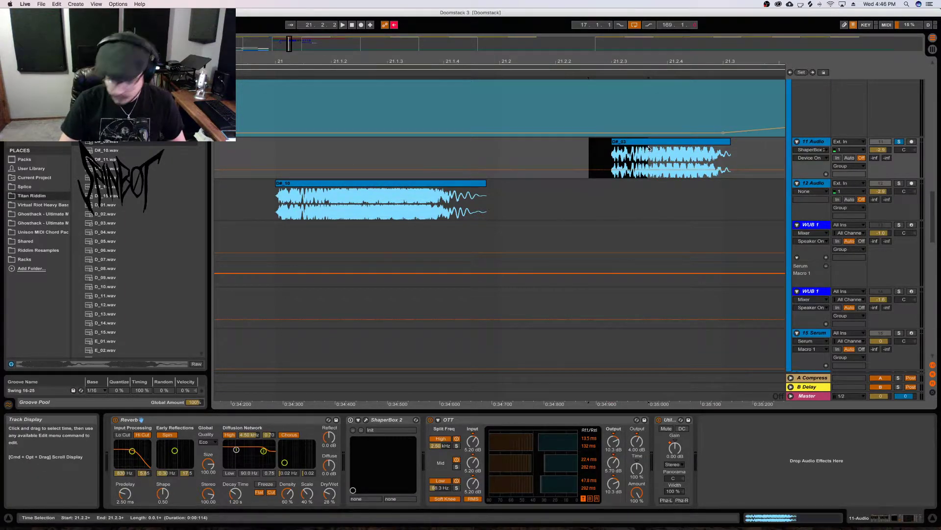
{"action": "mouse_move", "coordinate": [637, 149]}
{"action": "left_mouse_down"}
{"action": "mouse_move", "coordinate": [524, 158]}
{"action": "mouse_move", "coordinate": [539, 147]}
{"action": "left_mouse_up"}
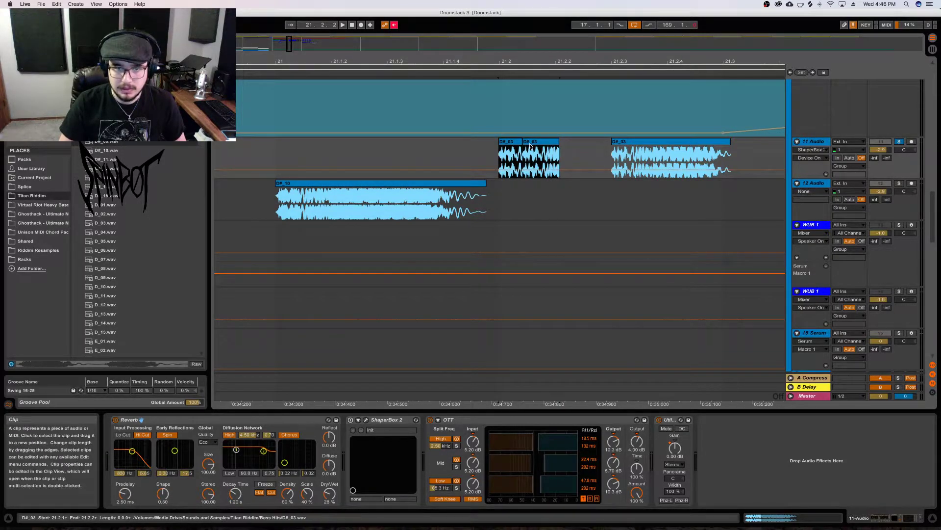
{"action": "mouse_move", "coordinate": [512, 145]}
{"action": "left_mouse_down"}
{"action": "mouse_move", "coordinate": [549, 154]}
{"action": "mouse_move", "coordinate": [578, 145]}
{"action": "left_mouse_up"}
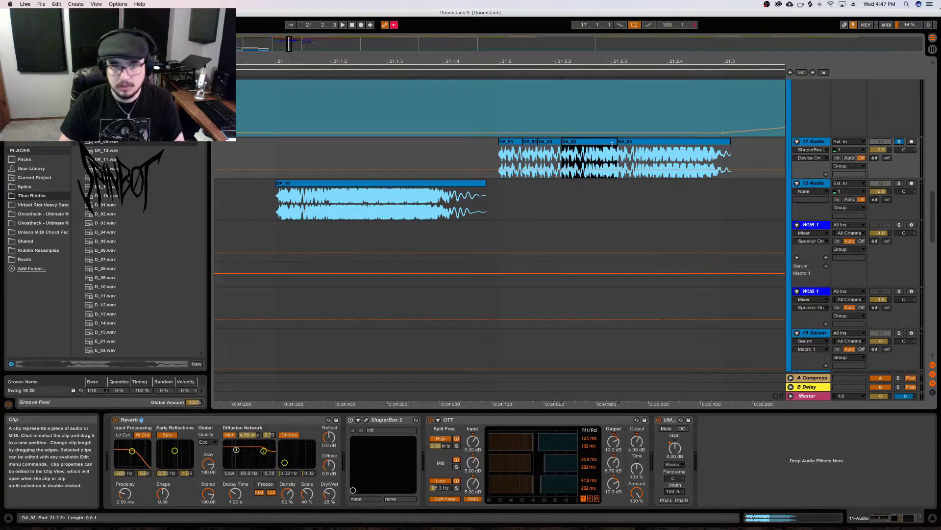
Trim the start of the last D#_03 clip and delete the slice between about 21.2.2 and 21.2.3
{"action": "left_click", "coordinate": [606, 161]}
{"action": "right_click", "coordinate": [585, 209]}
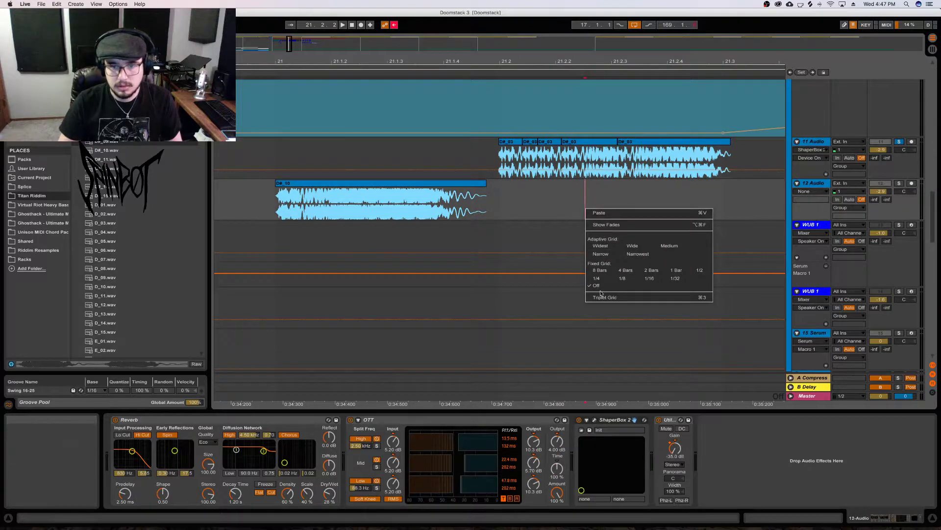
{"action": "key", "text": "Escape"}
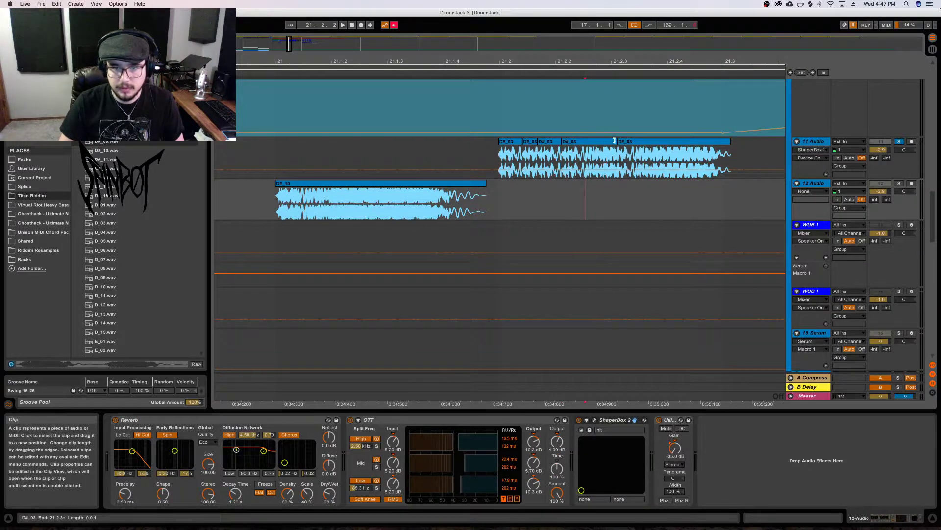
{"action": "left_click", "coordinate": [586, 146]}
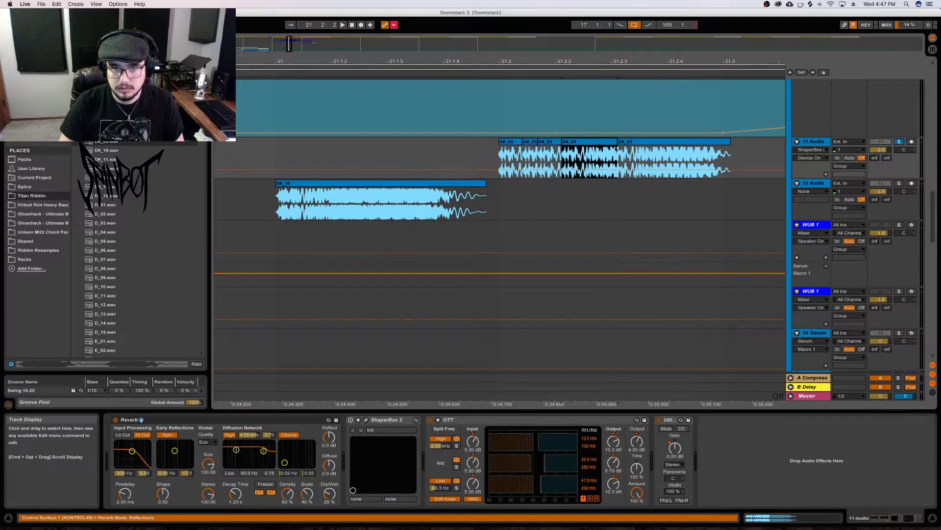
{"action": "left_click_drag", "start_coordinate": [618, 142], "coordinate": [641, 142]}
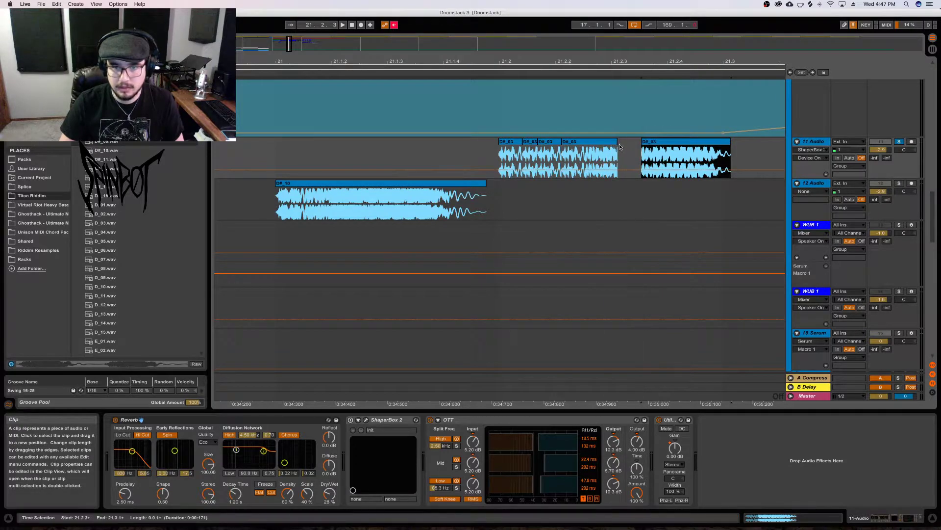
{"action": "left_click", "coordinate": [608, 150]}
{"action": "left_click", "coordinate": [580, 142]}
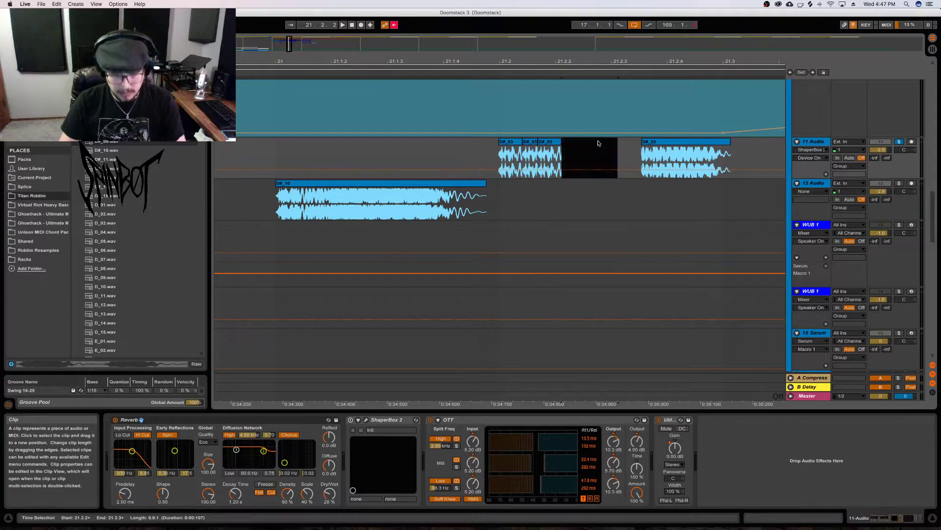
{"action": "key", "text": "Delete"}
Extend the first D#_03 slice from 21.2 to 21.2.2 on a 1/16 grid, and set the grid to 1/32
{"action": "right_click", "coordinate": [594, 148]}
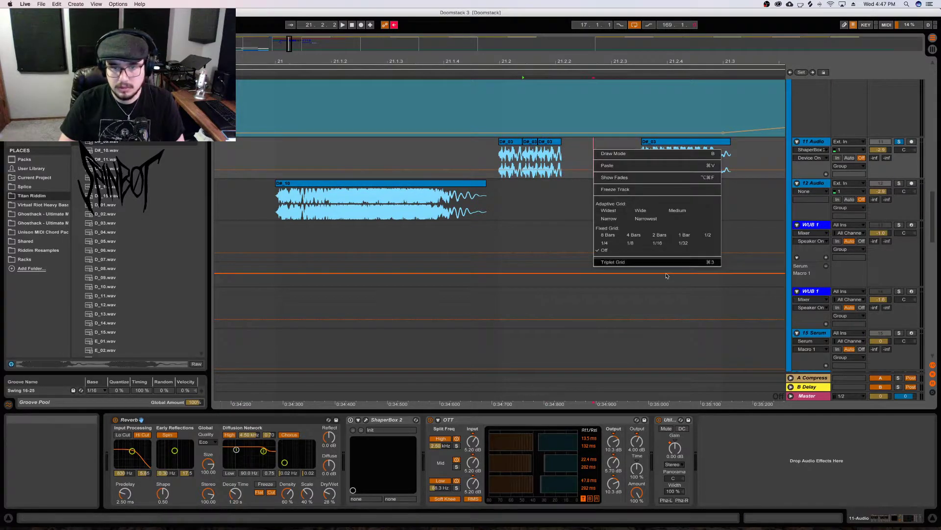
{"action": "left_click", "coordinate": [657, 243]}
{"action": "left_click_drag", "start_coordinate": [555, 156], "coordinate": [509, 142]}
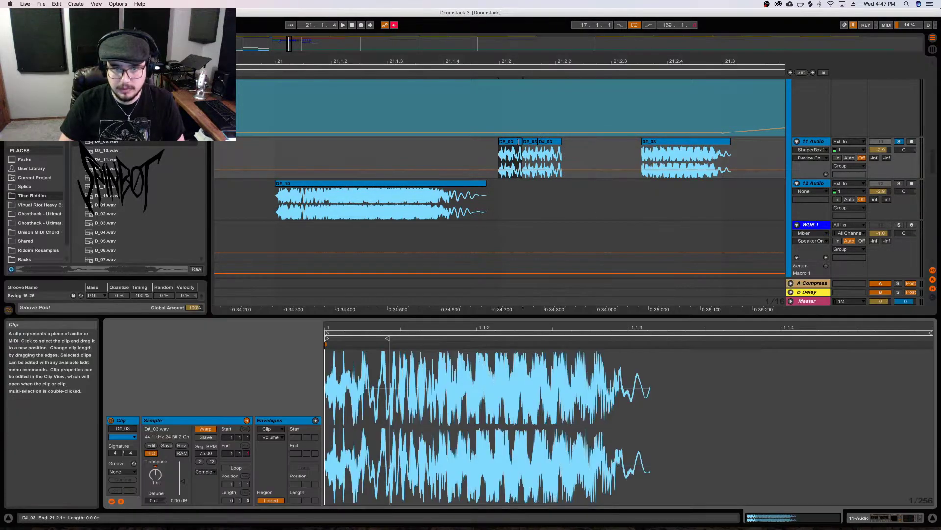
{"action": "right_click", "coordinate": [579, 155]}
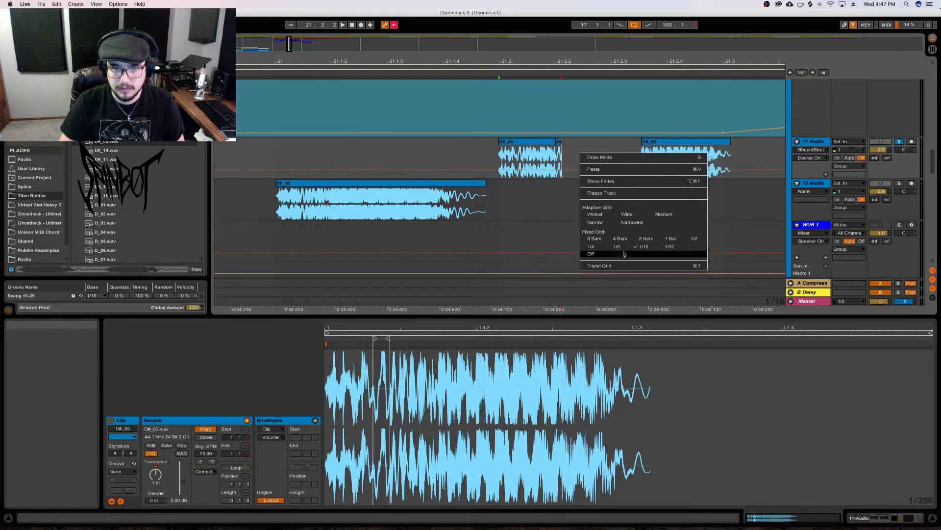
{"action": "left_click", "coordinate": [672, 245]}
{"action": "left_click", "coordinate": [549, 144]}
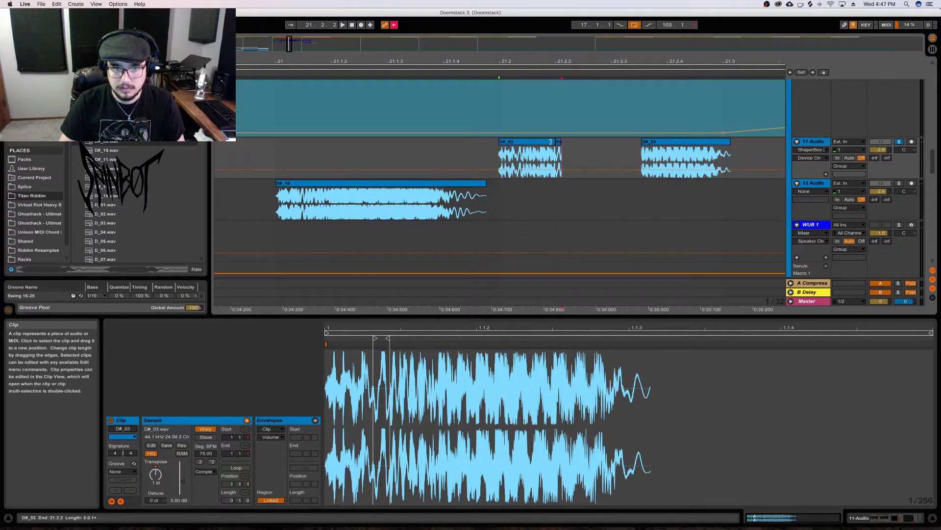
{"action": "left_click_drag", "start_coordinate": [555, 157], "coordinate": [498, 141]}
Duplicate the 1/16-note D#_03 slice at 21.2 twice
{"action": "left_click", "coordinate": [536, 204]}
{"action": "left_click_drag", "start_coordinate": [538, 61], "coordinate": [599, 181]}
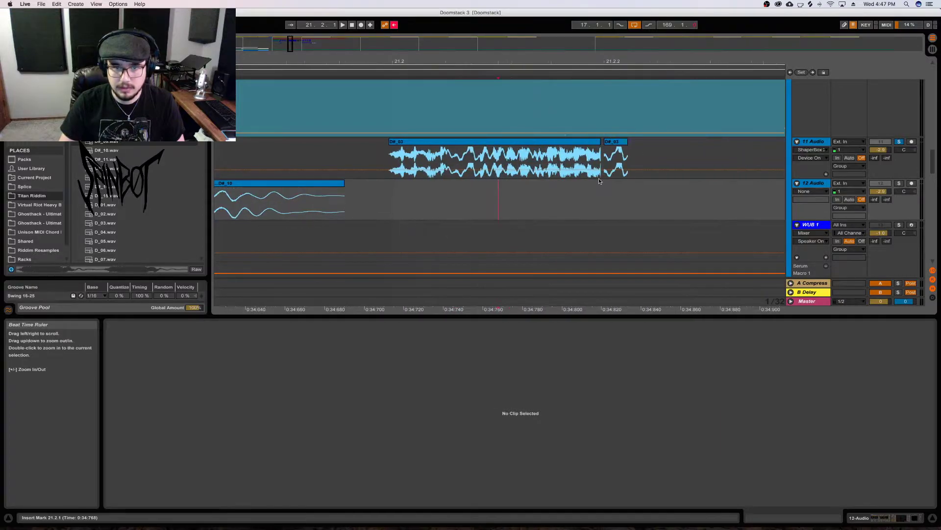
{"action": "left_click", "coordinate": [602, 146]}
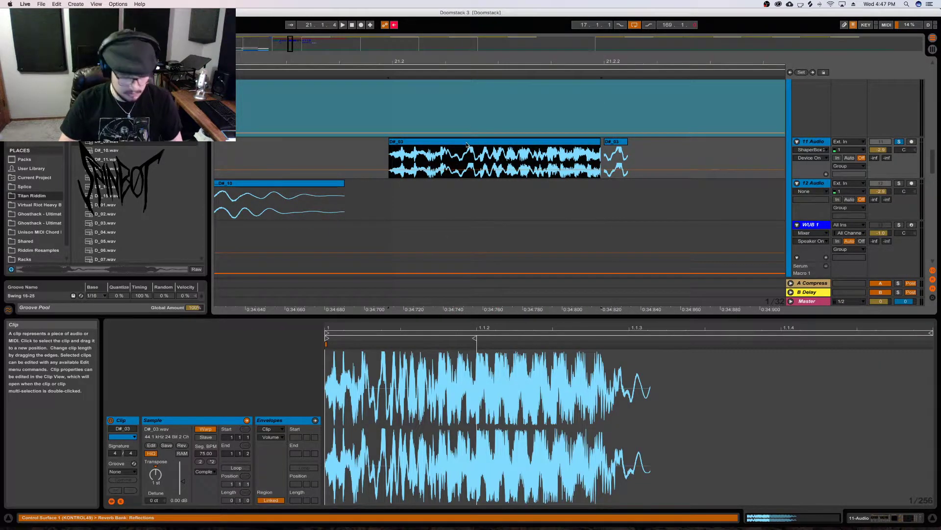
{"action": "key", "text": "super+d"}
{"action": "key", "text": "super+d"}
Turn off Warp for the first D#_03 slice at 21.2 and audition it
{"action": "left_click_drag", "start_coordinate": [527, 62], "coordinate": [527, 41]}
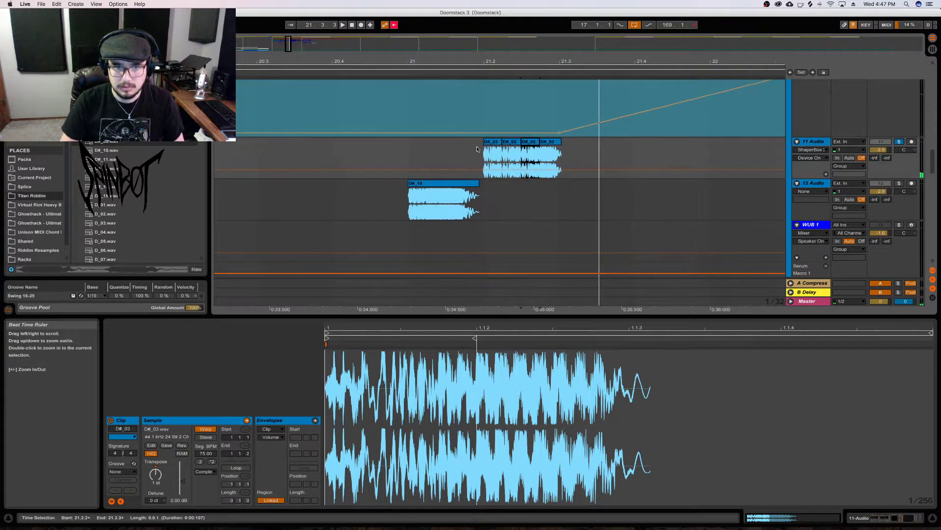
{"action": "left_click", "coordinate": [475, 148]}
{"action": "left_click", "coordinate": [500, 142]}
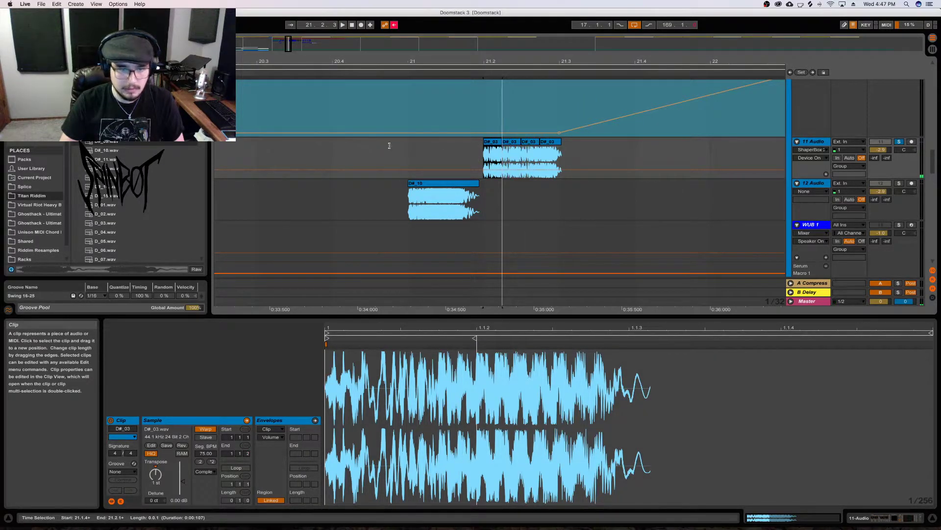
{"action": "left_click", "coordinate": [206, 429]}
{"action": "key", "text": "space"}
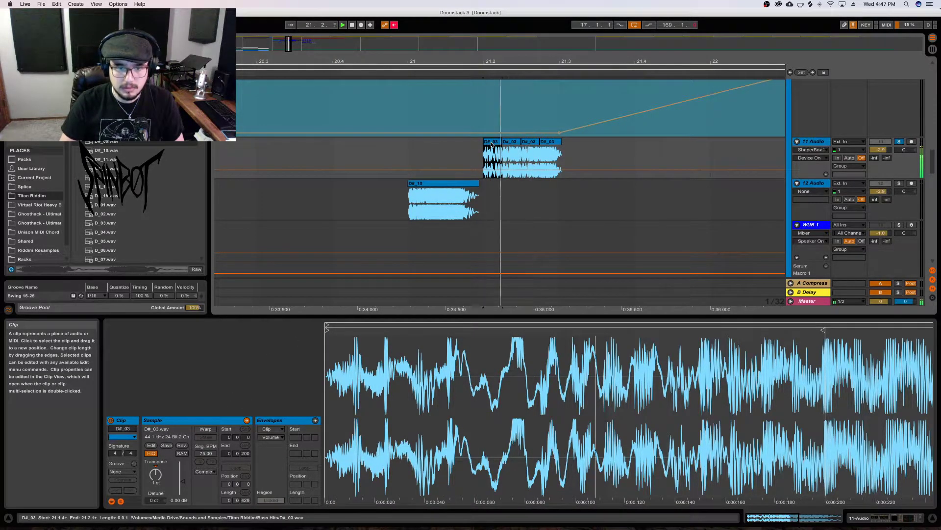
Shorten the unwarped D#_03 slice at 21.2 to a 1/32 note, duplicate it five times and play the stutter
{"action": "left_click_drag", "start_coordinate": [517, 61], "coordinate": [517, 98]}
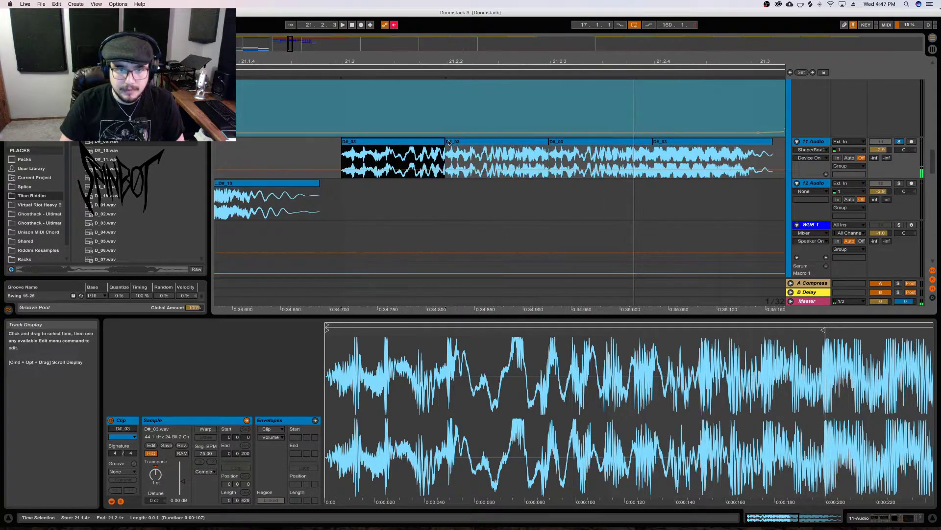
{"action": "left_click", "coordinate": [377, 143]}
{"action": "key", "text": "ctrl+d"}
{"action": "key", "text": "ctrl+d"}
{"action": "key", "text": "ctrl+d"}
{"action": "key", "text": "ctrl+d"}
{"action": "key", "text": "ctrl+d"}
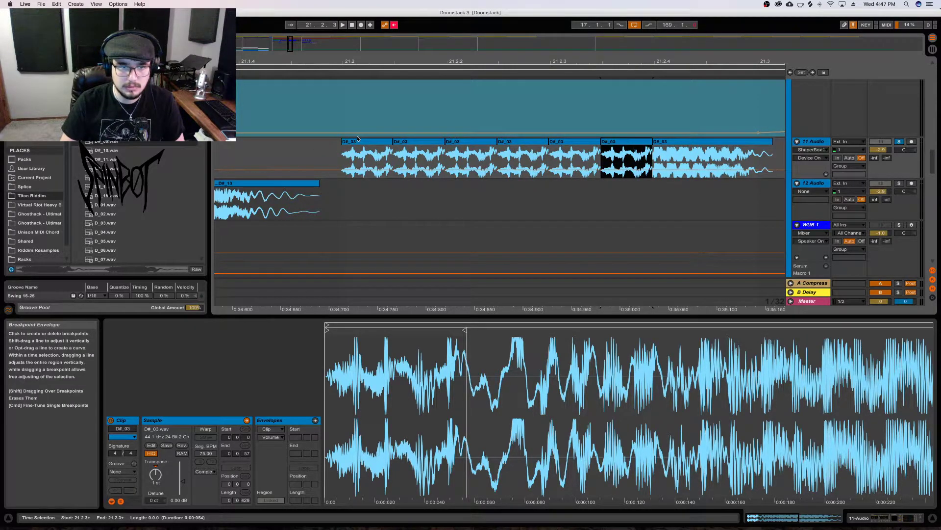
{"action": "left_click", "coordinate": [357, 141]}
{"action": "key", "text": "space"}
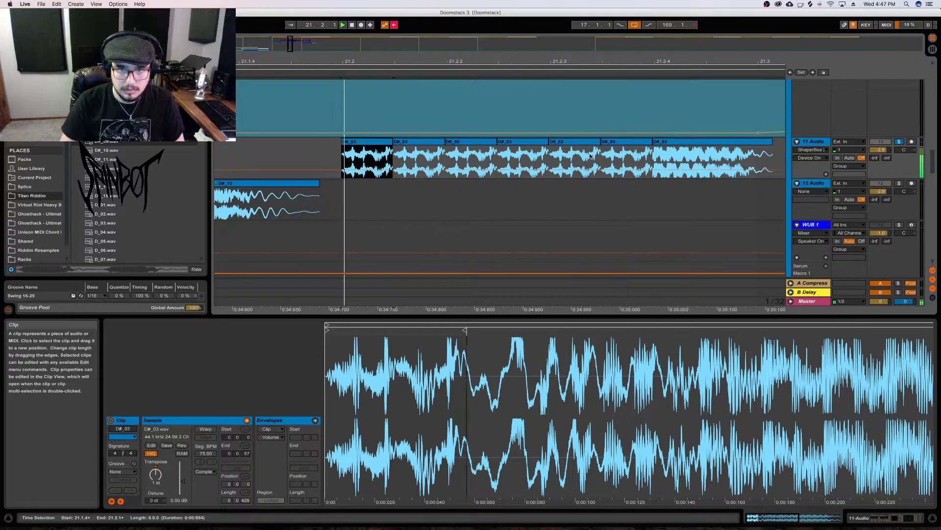
Extend the last D#_03 clip's start back to 21.2.3 over the final two slices and play the passage from 21.1.3
{"action": "left_click_drag", "start_coordinate": [664, 61], "coordinate": [665, 47]}
{"action": "left_click_drag", "start_coordinate": [534, 142], "coordinate": [467, 141]}
{"action": "key", "text": "space"}
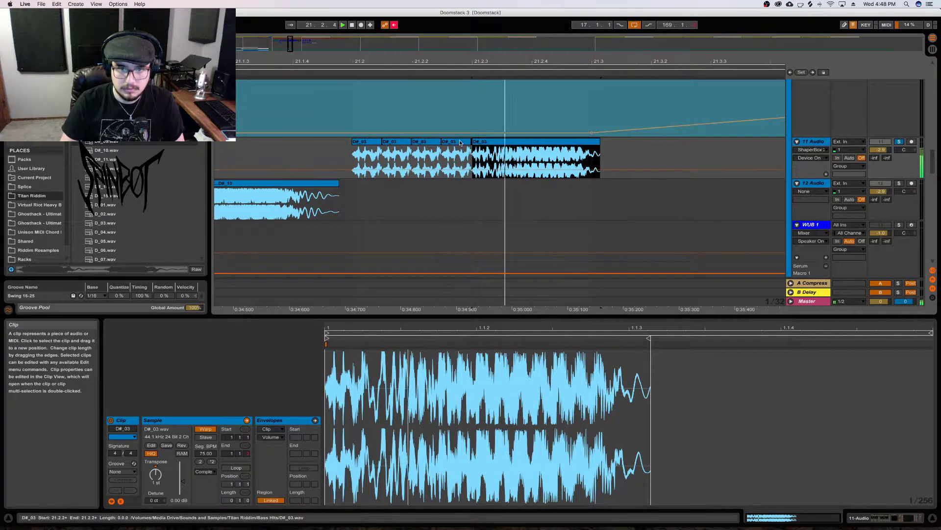
{"action": "left_click", "coordinate": [309, 157]}
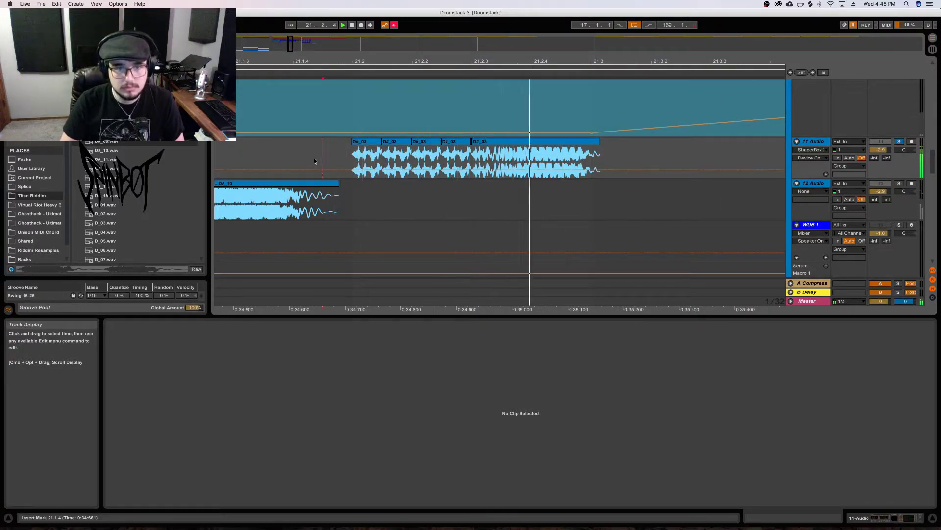
{"action": "left_click", "coordinate": [242, 155]}
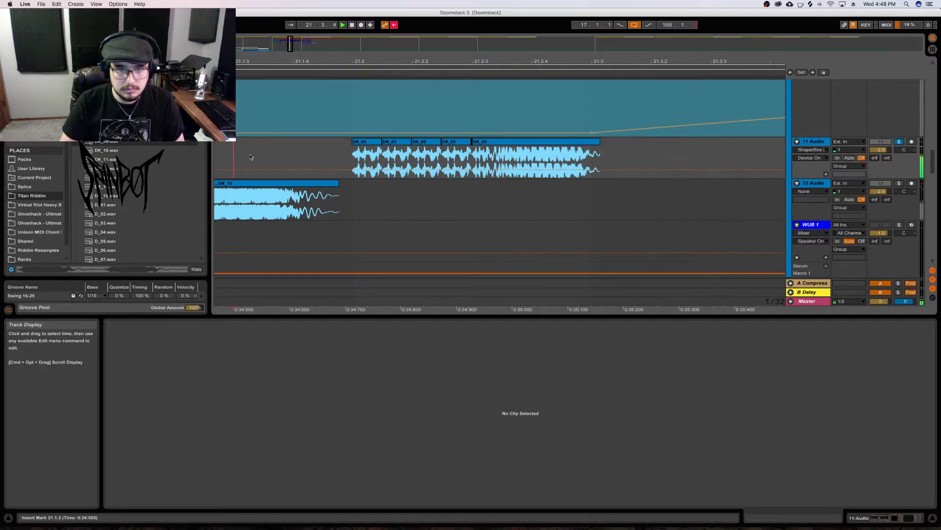
Show the clip fades for the four 1/32 D#_03 stutter slices starting at 21.2
{"action": "left_click", "coordinate": [456, 157]}
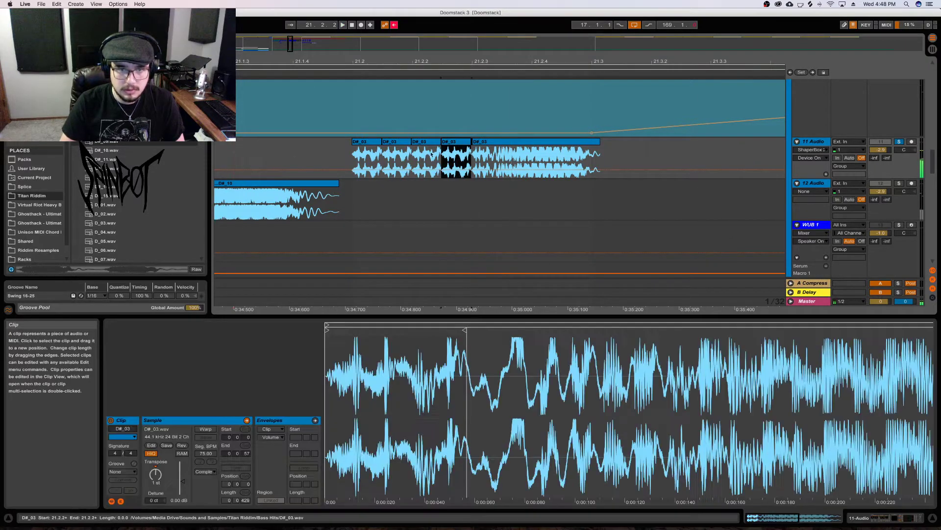
{"action": "left_click", "coordinate": [368, 147], "text": "shift"}
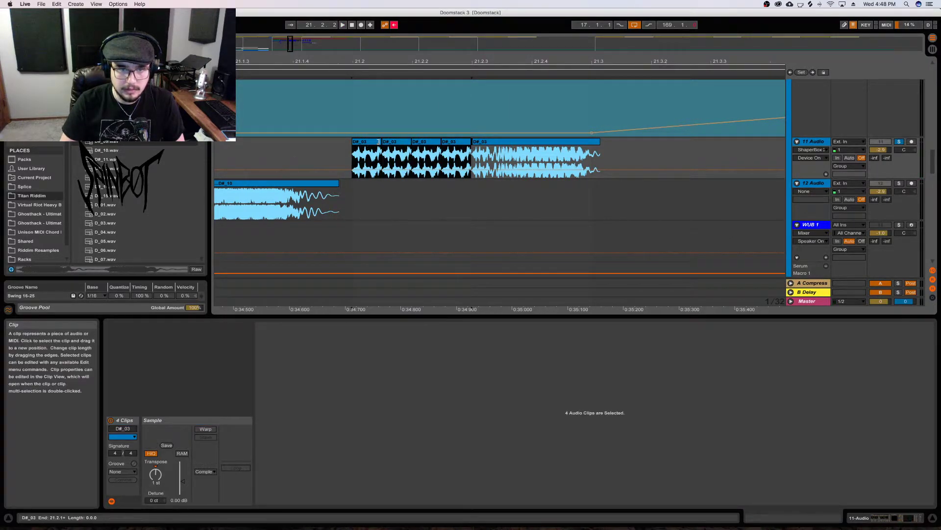
{"action": "left_click", "coordinate": [377, 147]}
{"action": "left_click_drag", "start_coordinate": [378, 60], "coordinate": [378, 123]}
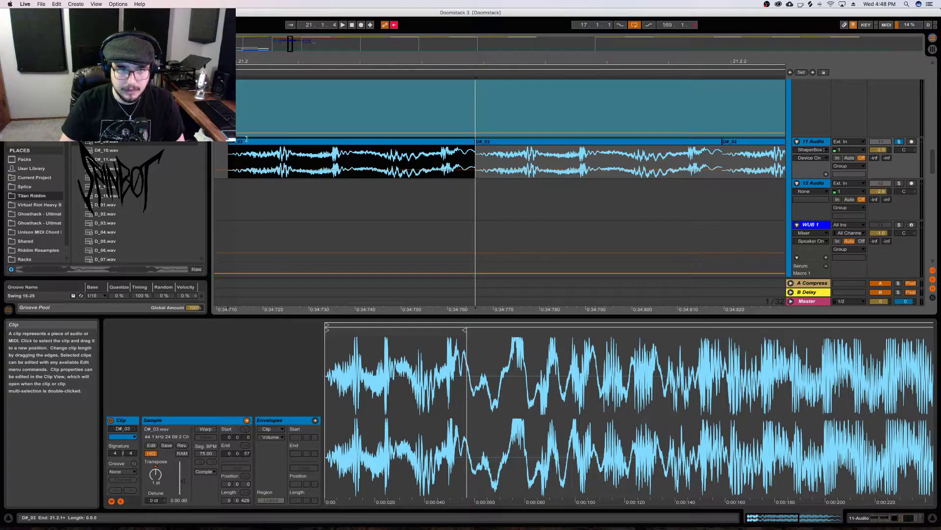
{"action": "left_click_drag", "start_coordinate": [293, 61], "coordinate": [293, 25]}
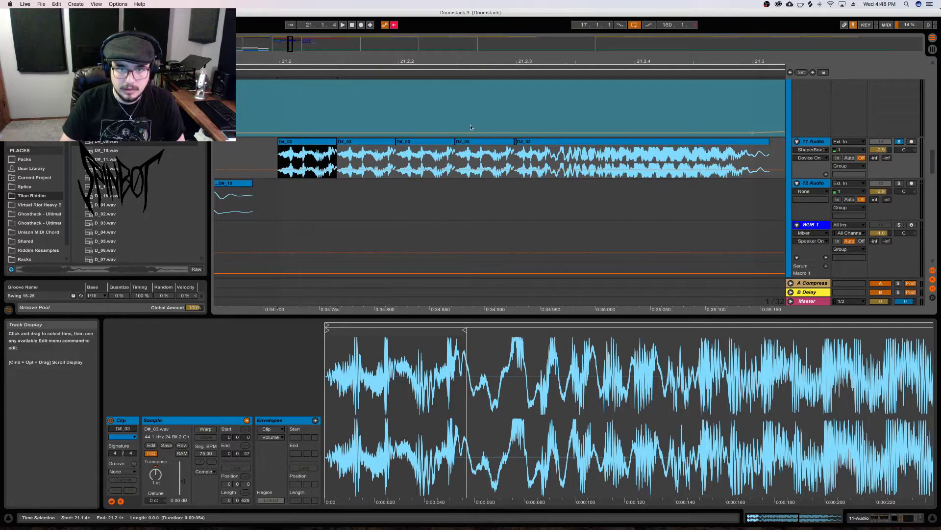
{"action": "left_click", "coordinate": [488, 141]}
{"action": "left_click", "coordinate": [313, 142], "text": "shift"}
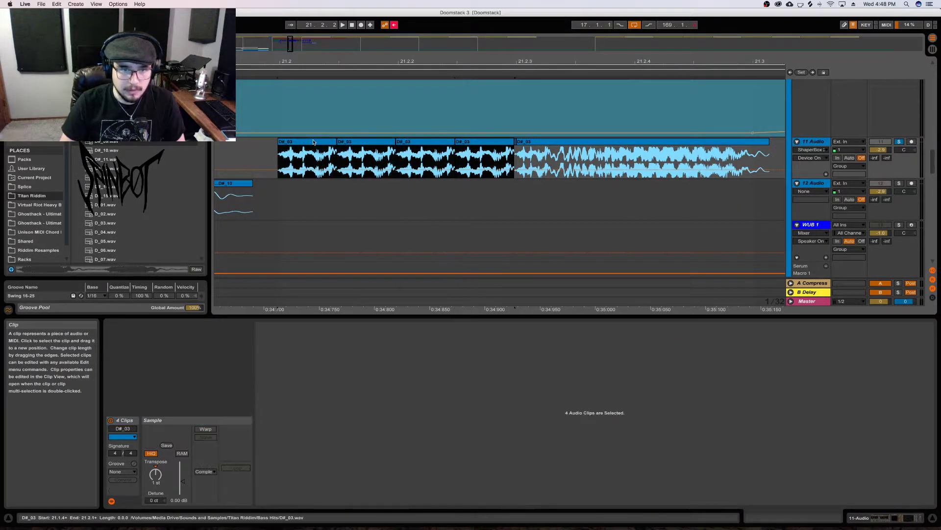
{"action": "right_click", "coordinate": [314, 142]}
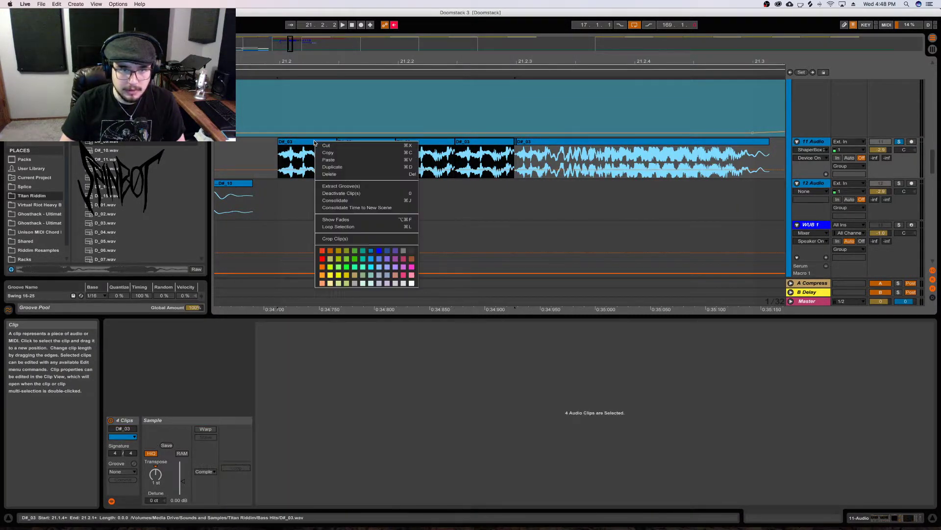
{"action": "left_click", "coordinate": [350, 220]}
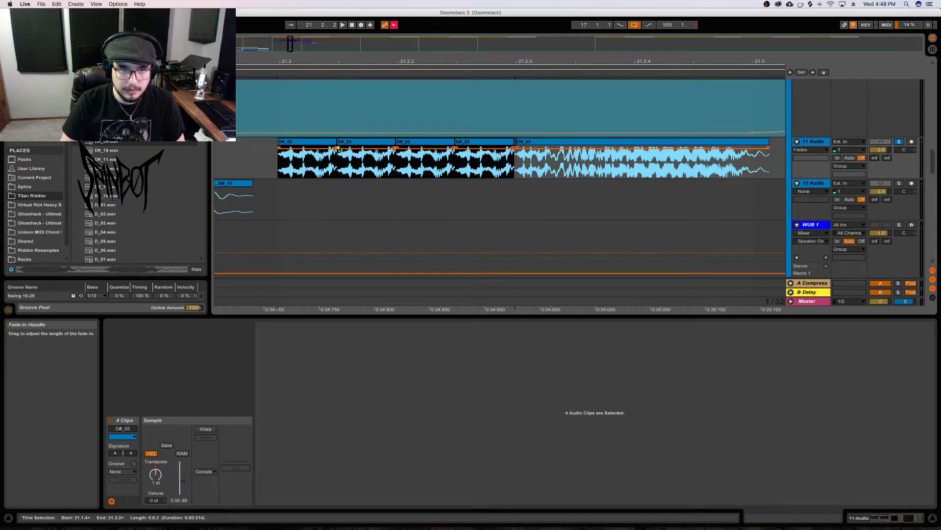
Add short crossfades at the three joins between the four D#_03 stutter slices
{"action": "left_click_drag", "start_coordinate": [340, 148], "coordinate": [326, 149]}
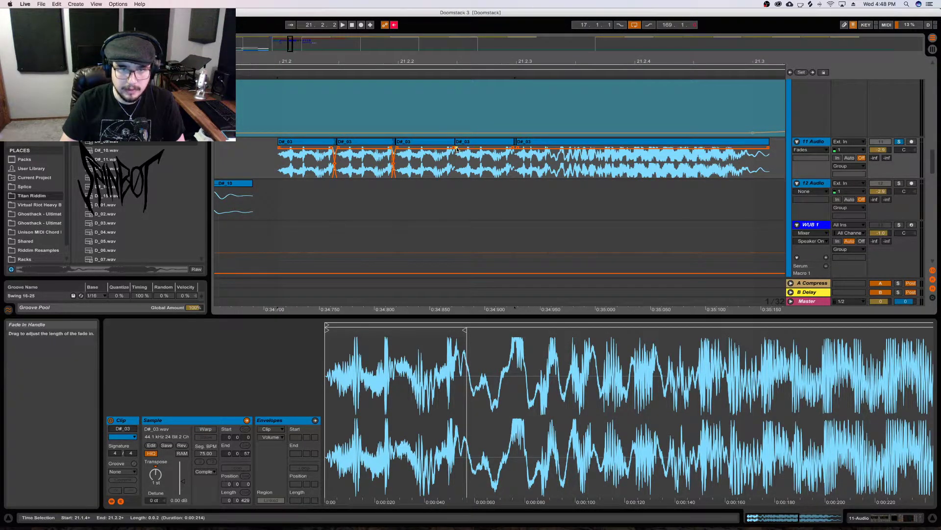
{"action": "left_click", "coordinate": [509, 150]}
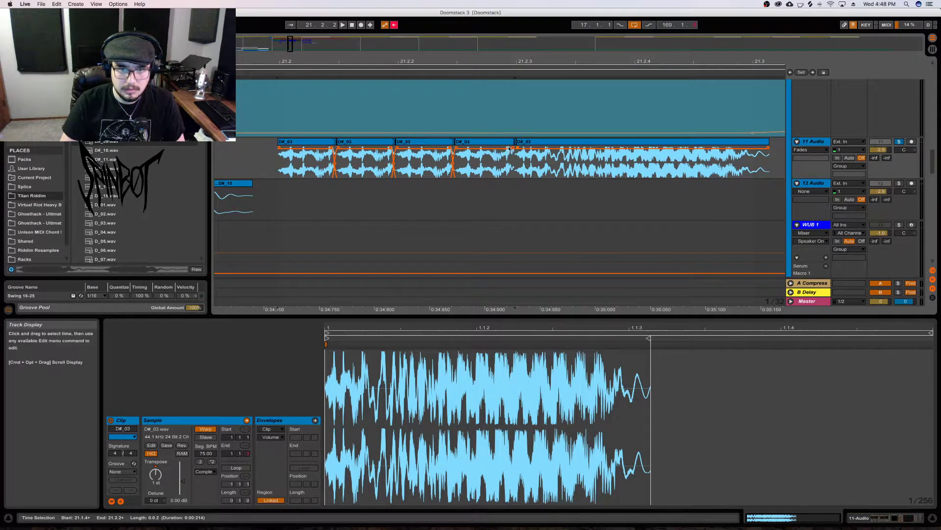
{"action": "left_click", "coordinate": [531, 150]}
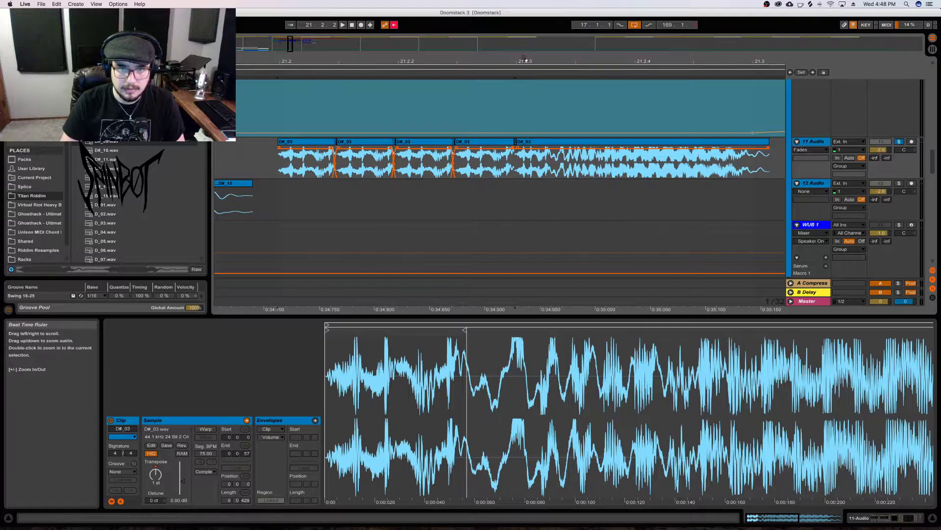
Delete the leftover D#_03 sliver just before 21.2.3 and crossfade the fourth stutter slice into the final D#_03 hit
{"action": "key", "text": "plus"}
{"action": "key", "text": "plus"}
{"action": "key", "text": "plus"}
{"action": "key", "text": "plus"}
{"action": "left_click", "coordinate": [423, 142]}
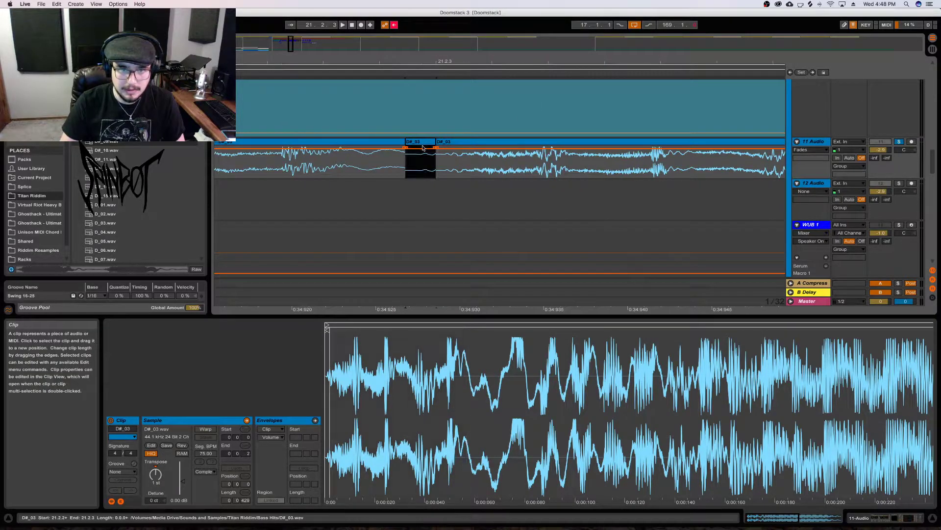
{"action": "key", "text": "Delete"}
{"action": "mouse_move", "coordinate": [405, 141]}
{"action": "left_mouse_down"}
{"action": "mouse_move", "coordinate": [438, 141]}
{"action": "mouse_move", "coordinate": [411, 154]}
{"action": "left_mouse_up"}
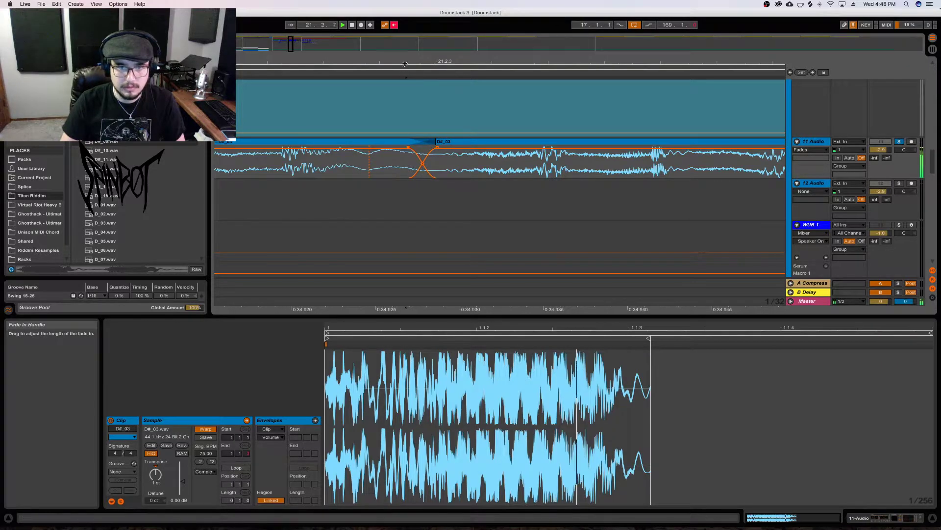
Play the crossfaded stutter, turn off solo on track 11 Audio and play the full mix from 21.1.1
{"action": "left_click_drag", "start_coordinate": [407, 61], "coordinate": [407, 47]}
{"action": "key", "text": "space"}
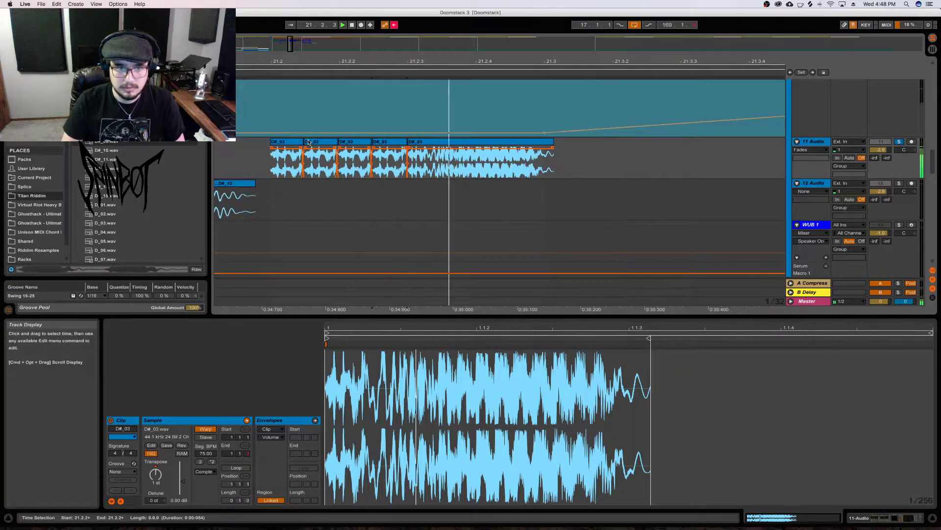
{"action": "left_click", "coordinate": [299, 163]}
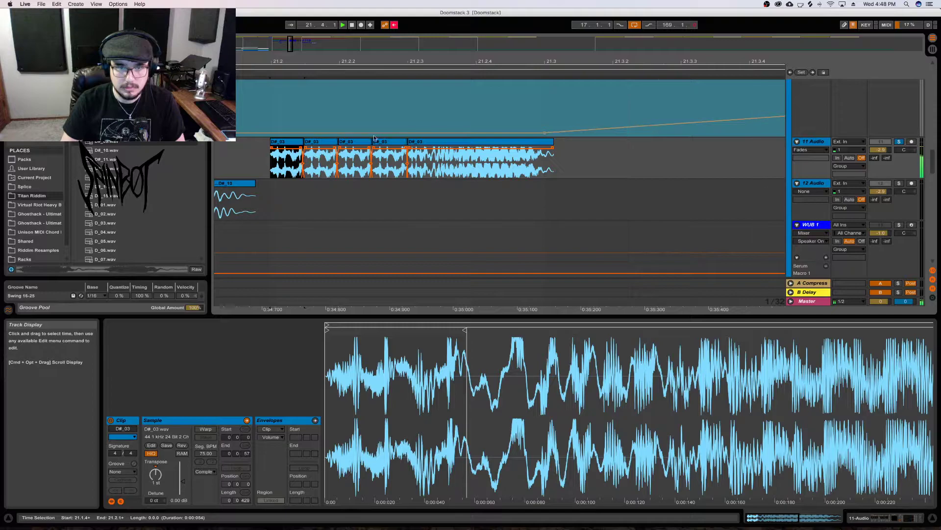
{"action": "left_click", "coordinate": [900, 143]}
{"action": "left_click_drag", "start_coordinate": [551, 61], "coordinate": [535, 25]}
{"action": "left_click", "coordinate": [442, 166]}
{"action": "key", "text": "space"}
{"action": "key", "text": "space"}
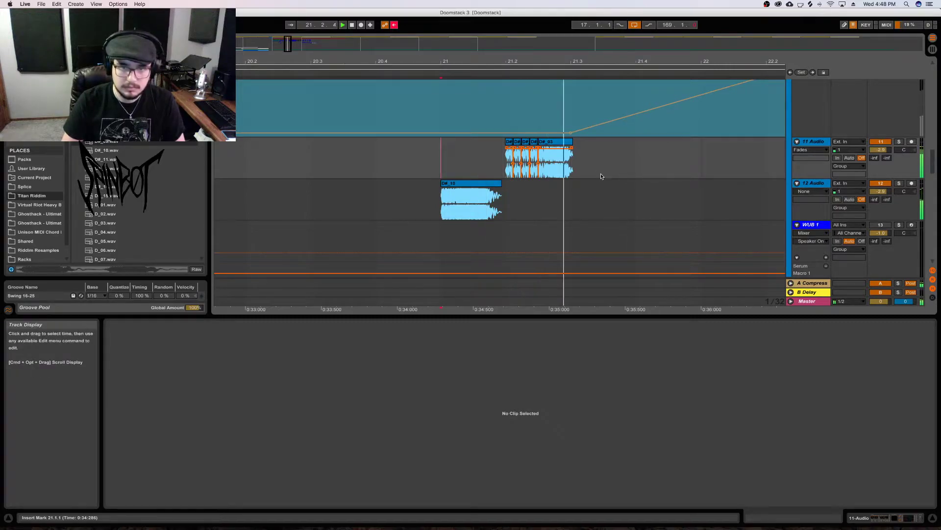
{"action": "left_click_drag", "start_coordinate": [561, 54], "coordinate": [539, 36]}
{"action": "left_click_drag", "start_coordinate": [686, 61], "coordinate": [255, 162]}
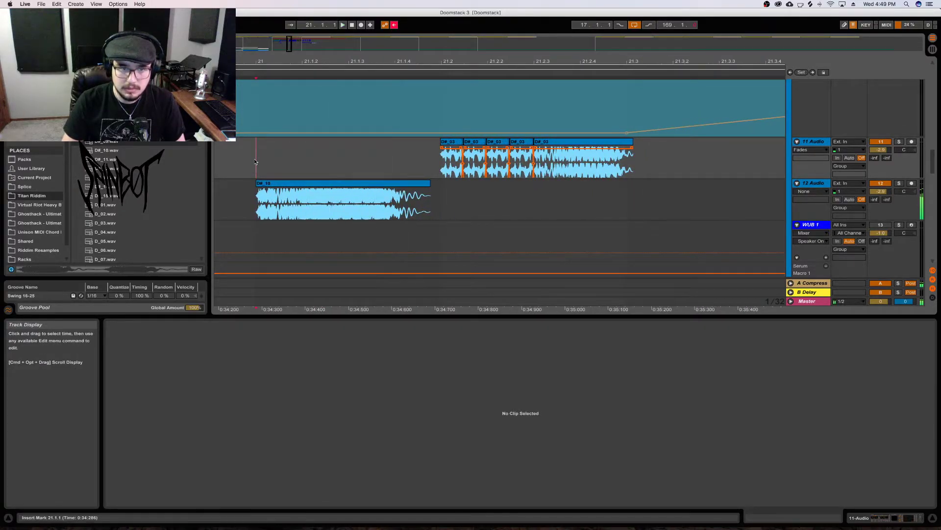
Try the stutter earlier: move the four slices to 21.1.3 and the final D#_03 hit to 21.2, and play from 21.1.1
{"action": "left_click", "coordinate": [460, 142]}
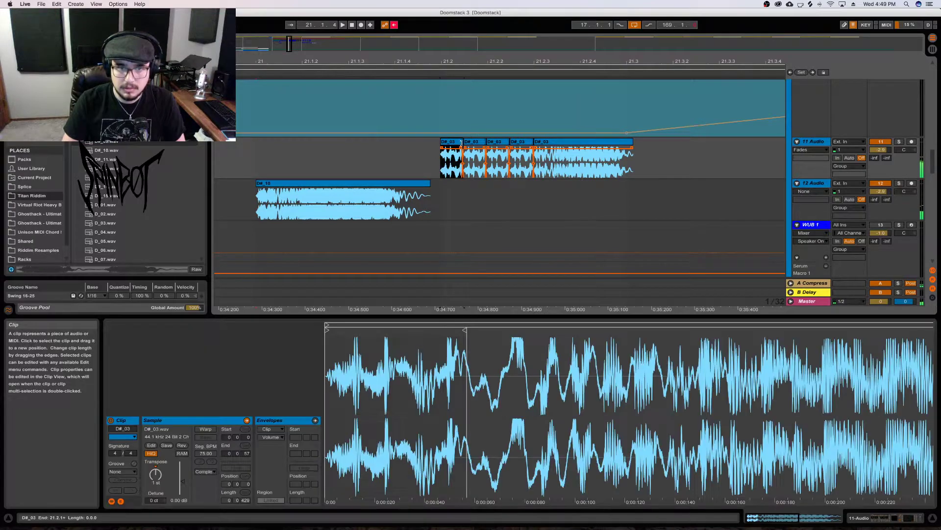
{"action": "left_click", "coordinate": [518, 140], "text": "shift"}
{"action": "left_click_drag", "start_coordinate": [447, 162], "coordinate": [355, 162]}
{"action": "key", "text": "space"}
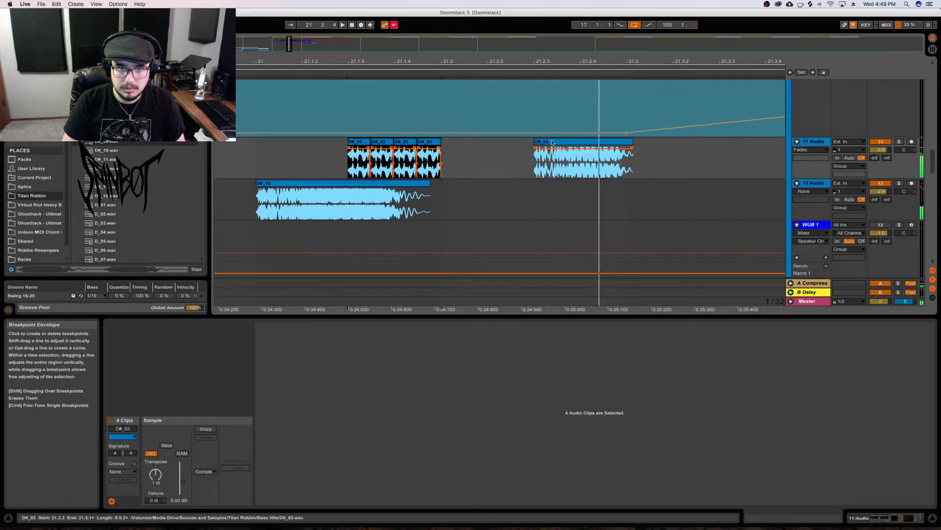
{"action": "left_click", "coordinate": [539, 142]}
{"action": "left_click_drag", "start_coordinate": [576, 142], "coordinate": [483, 147]}
{"action": "key", "text": "space"}
{"action": "left_click", "coordinate": [249, 158]}
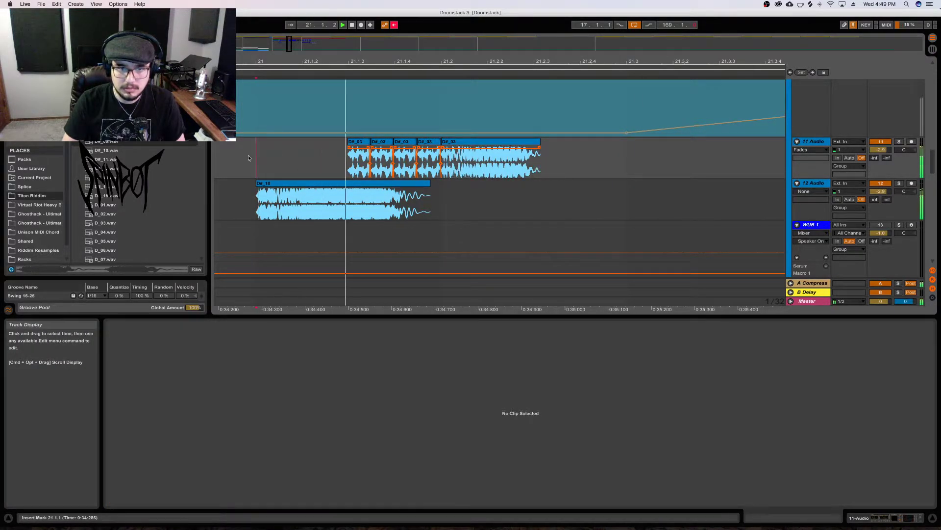
{"action": "left_click", "coordinate": [466, 140]}
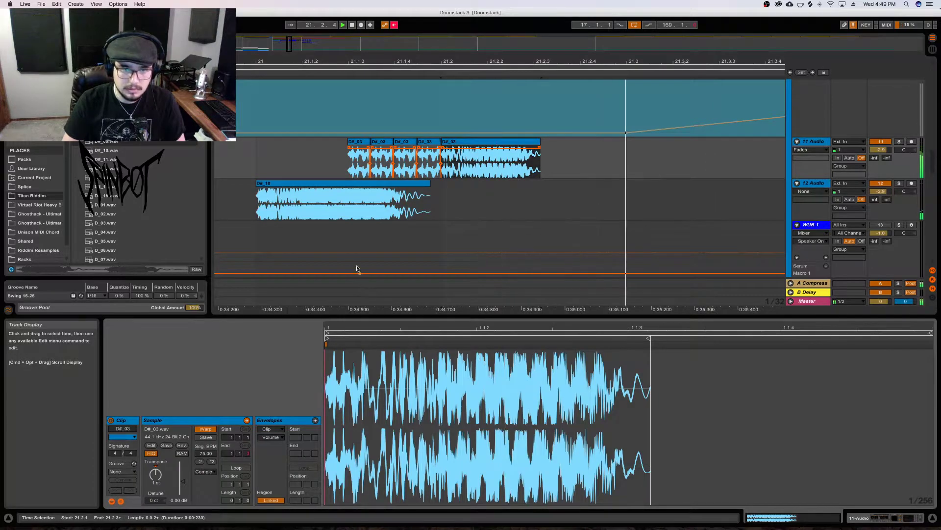
{"action": "left_click", "coordinate": [279, 157]}
{"action": "left_click", "coordinate": [252, 159]}
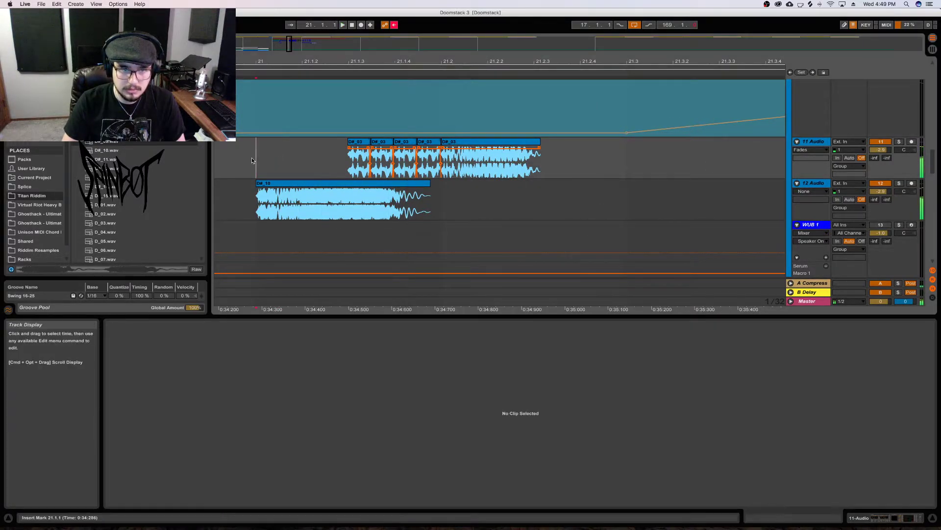
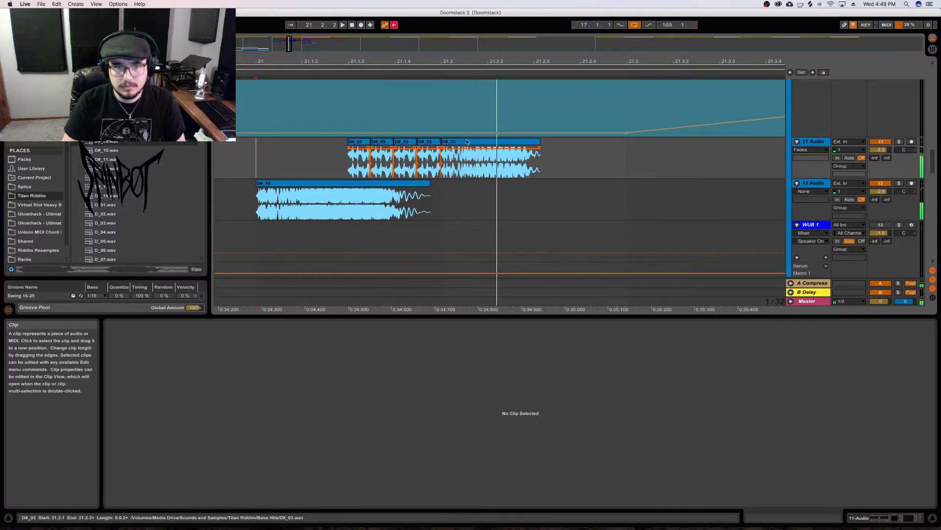
Return the four stutter slices to 21.2 and the final hit to just before 21.2.3, and play from 21.1.1
{"action": "left_click", "coordinate": [370, 141]}
{"action": "left_click_drag", "start_coordinate": [362, 146], "coordinate": [455, 146]}
{"action": "left_click", "coordinate": [254, 161]}
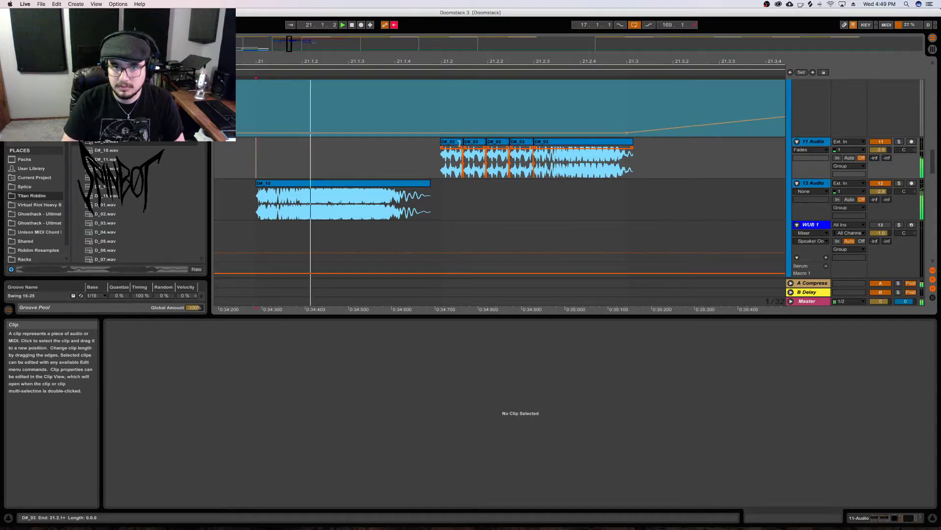
{"action": "key", "text": "space"}
Trim about a 1/32 note off the final D#_03 clip's start, close the gap to the stutter and play from 21.1.1
{"action": "double_click", "coordinate": [566, 145]}
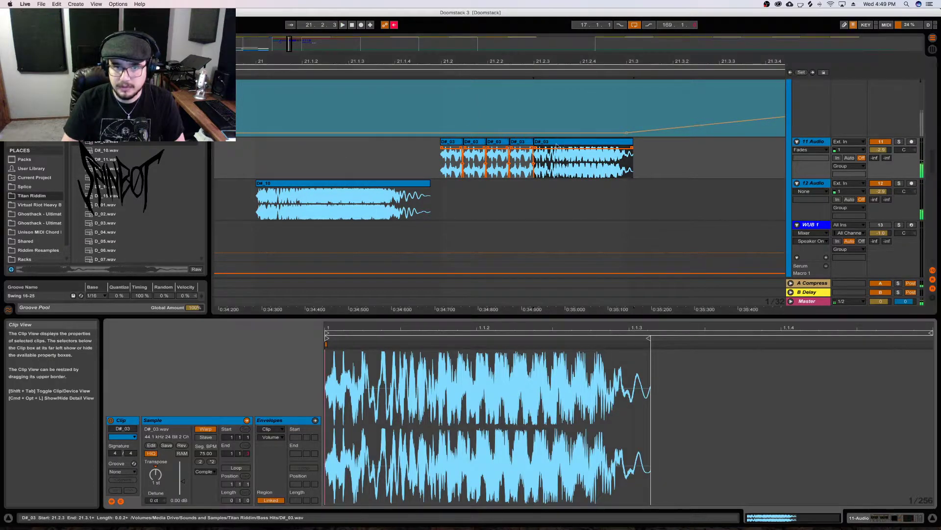
{"action": "mouse_move", "coordinate": [535, 142]}
{"action": "left_mouse_down"}
{"action": "mouse_move", "coordinate": [552, 143]}
{"action": "mouse_move", "coordinate": [543, 145]}
{"action": "left_mouse_up"}
{"action": "left_click", "coordinate": [265, 159]}
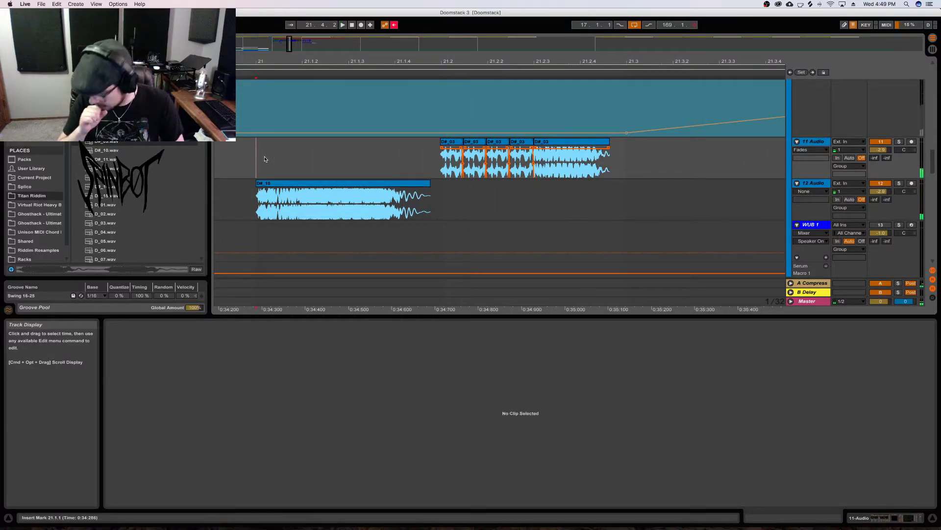
{"action": "key", "text": "space"}
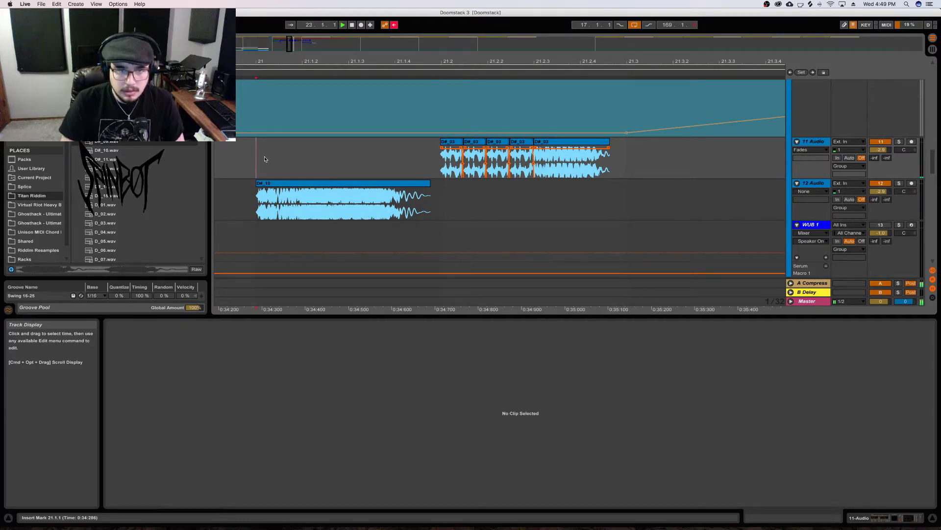
Solo the Sub track and play it from its first clip at bar 17
{"action": "left_click_drag", "start_coordinate": [304, 61], "coordinate": [304, 41]}
{"action": "scroll", "coordinate": [341, 193], "scroll_direction": "down", "scroll_amount": 3}
{"action": "scroll", "coordinate": [340, 193], "scroll_direction": "up", "scroll_amount": 4}
{"action": "scroll", "coordinate": [267, 167], "scroll_direction": "up", "scroll_amount": 6}
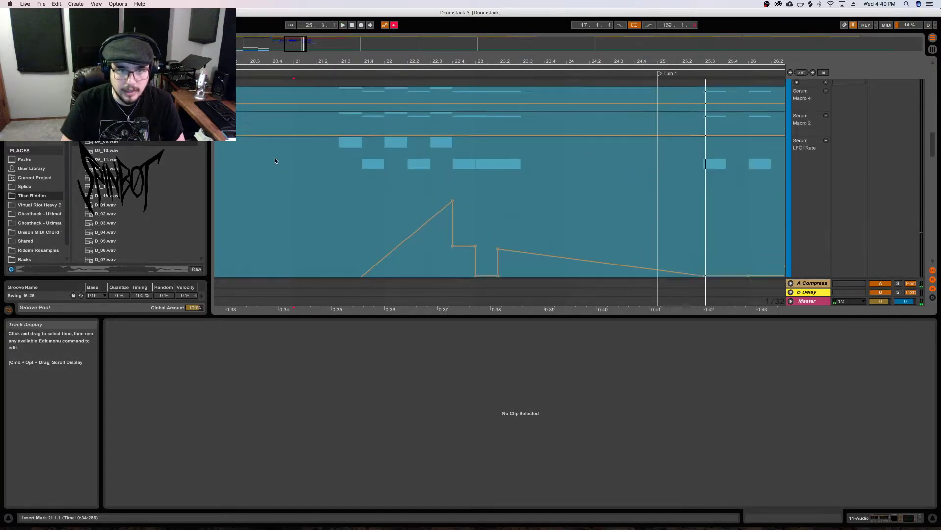
{"action": "scroll", "coordinate": [389, 142], "scroll_direction": "down", "scroll_amount": 6}
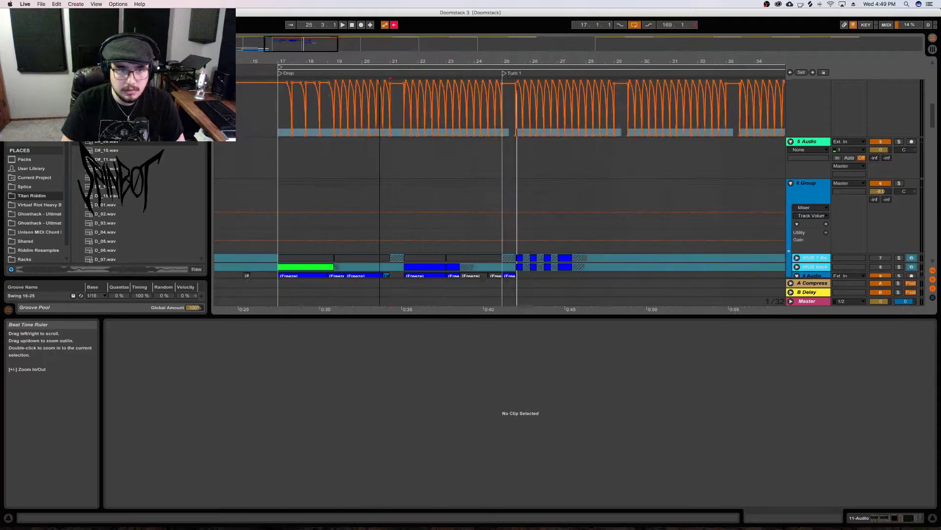
{"action": "scroll", "coordinate": [389, 142], "scroll_direction": "up", "scroll_amount": 5}
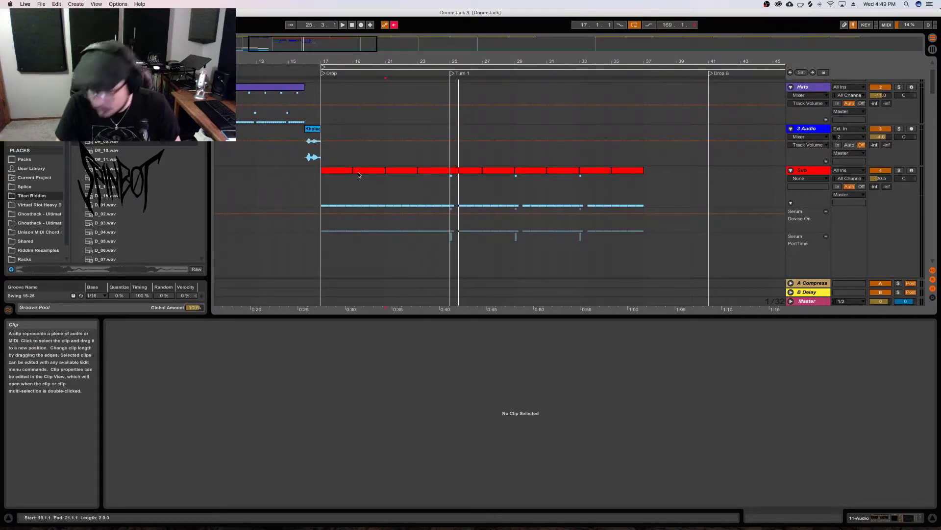
{"action": "left_click", "coordinate": [347, 173]}
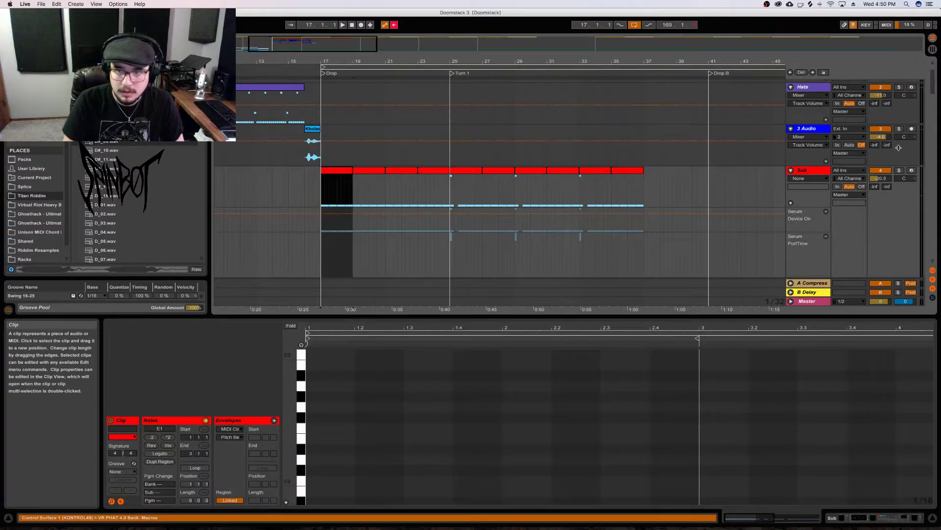
{"action": "left_click", "coordinate": [901, 172]}
{"action": "key", "text": "space"}
{"action": "scroll", "coordinate": [490, 196], "scroll_direction": "down", "scroll_amount": 5}
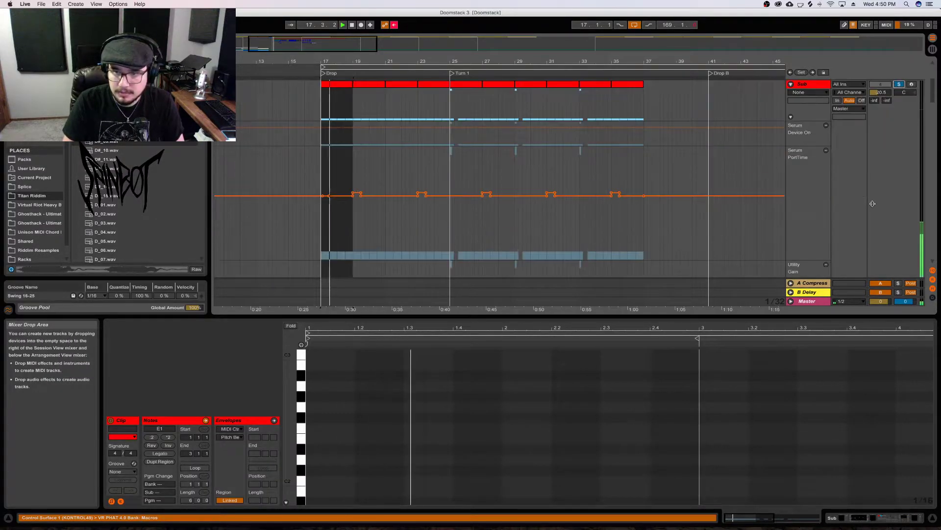
Turn off solo on the Sub track and compare the Sub and bass group levels in the mixer while the drop plays
{"action": "key", "text": "Tab"}
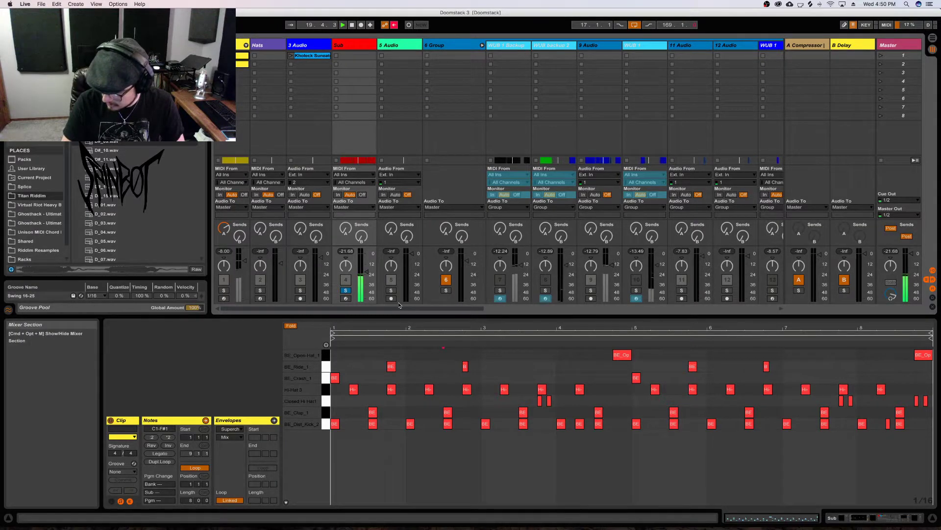
{"action": "left_click", "coordinate": [346, 290]}
{"action": "key", "text": "Tab"}
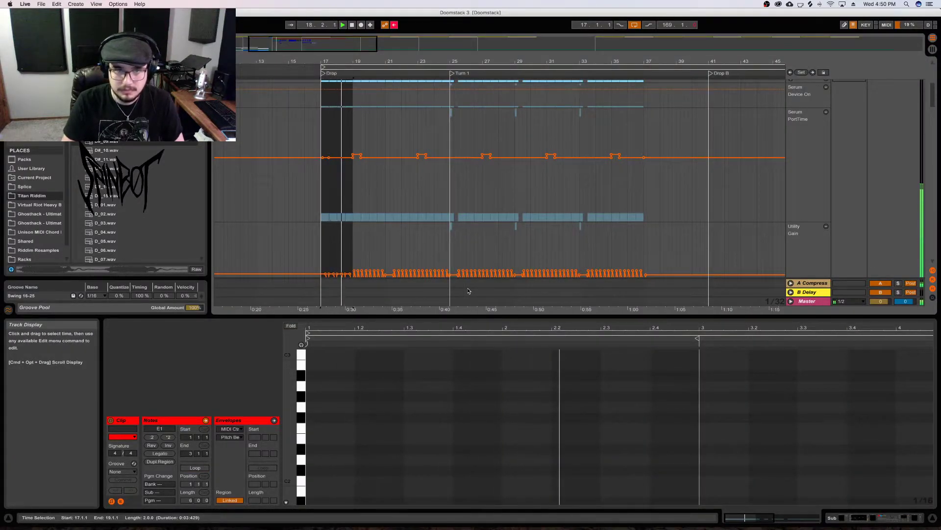
{"action": "key", "text": "Tab"}
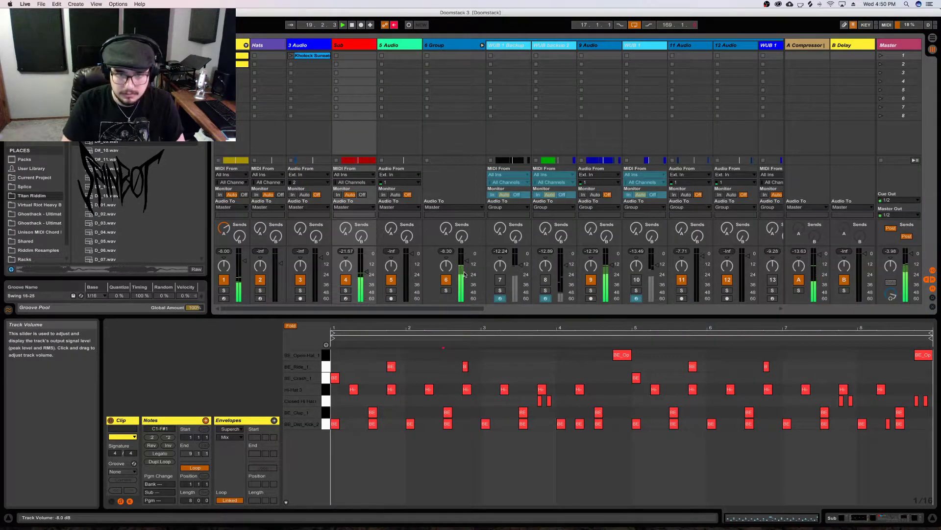
{"action": "key", "text": "Tab"}
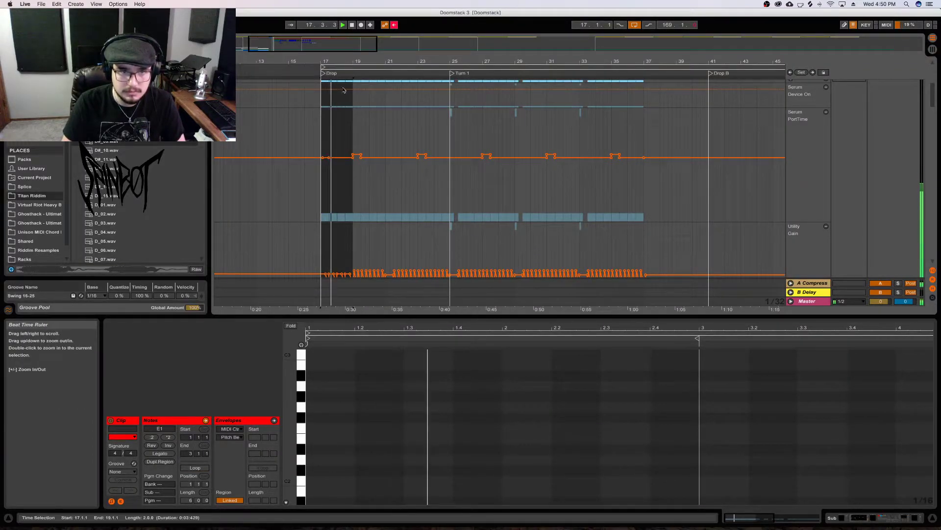
Show the 11 Audio track's Utility gain automation and start the gain dip right at the end of the D#_03 clip at bar 17
{"action": "scroll", "coordinate": [331, 201], "scroll_direction": "down", "scroll_amount": 10}
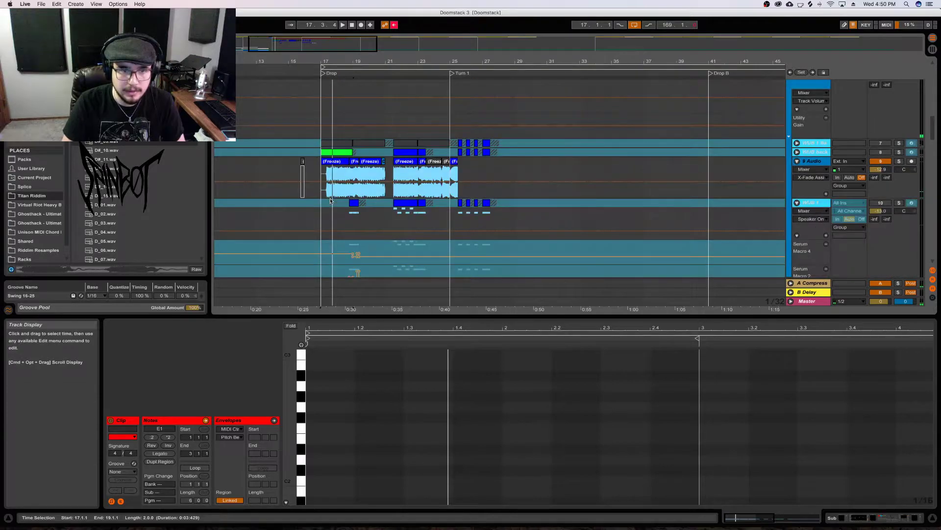
{"action": "scroll", "coordinate": [331, 200], "scroll_direction": "down", "scroll_amount": 8}
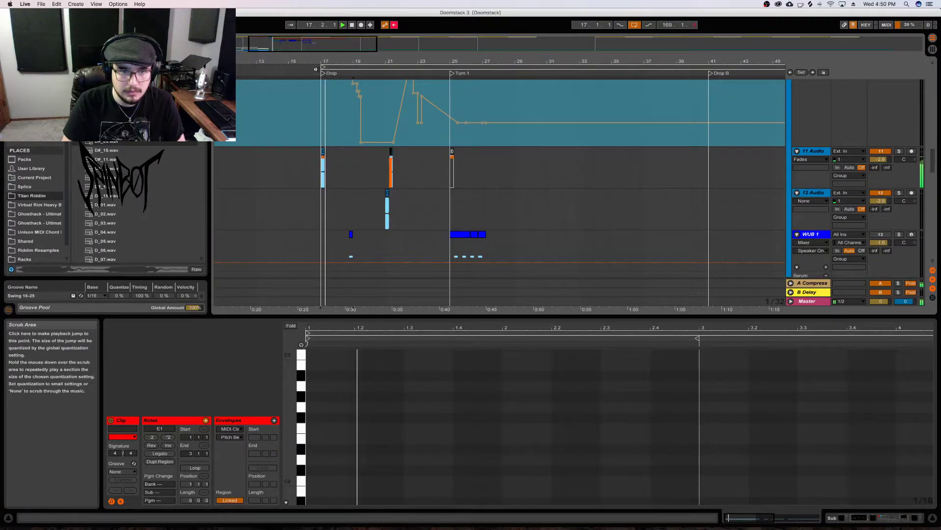
{"action": "left_click_drag", "start_coordinate": [315, 69], "coordinate": [773, 112]}
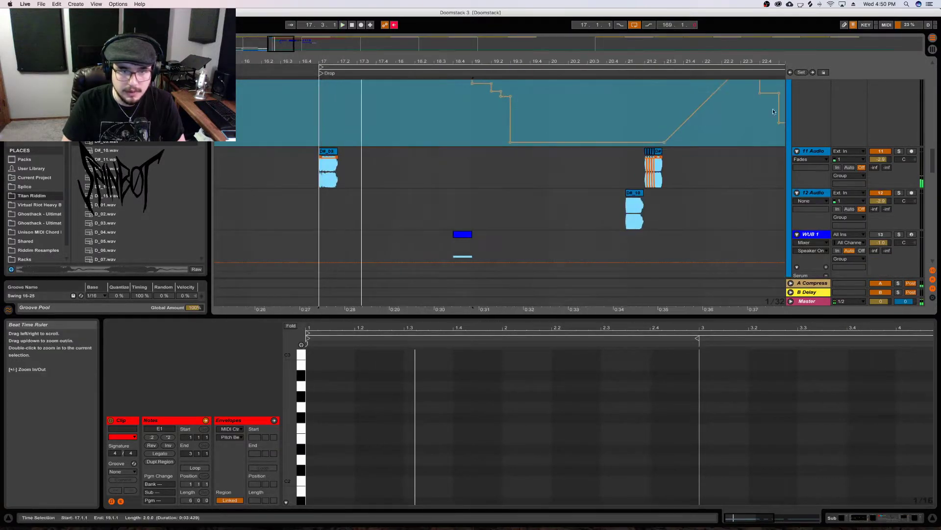
{"action": "left_click", "coordinate": [814, 151]}
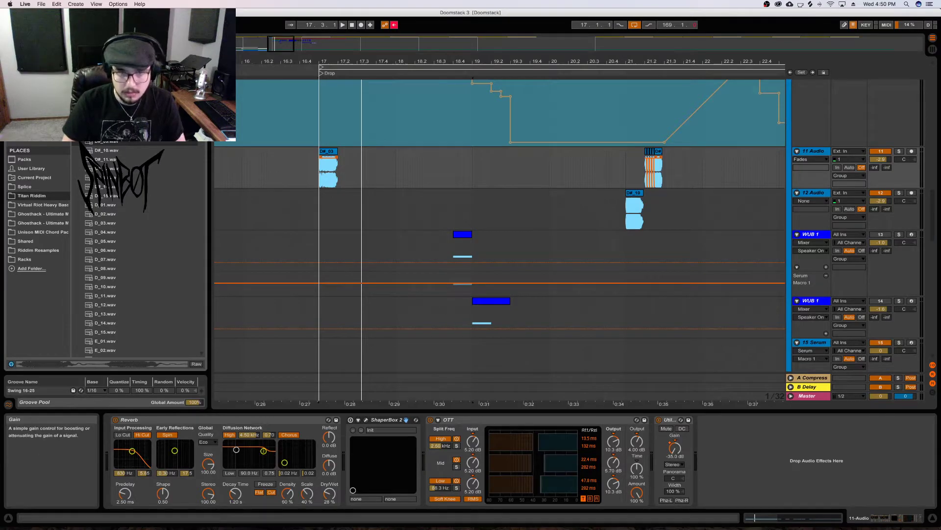
{"action": "left_click", "coordinate": [674, 448]}
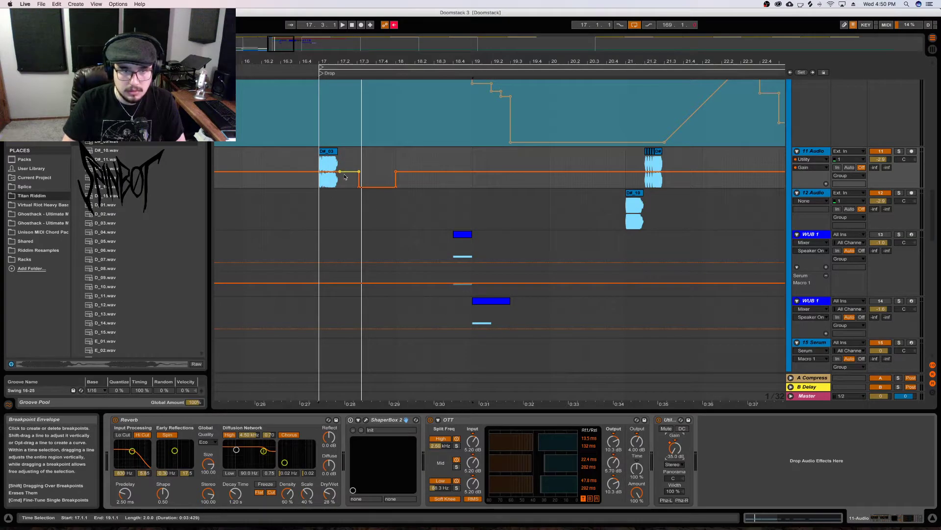
{"action": "left_click_drag", "start_coordinate": [342, 171], "coordinate": [363, 171]}
{"action": "key", "text": "super+z"}
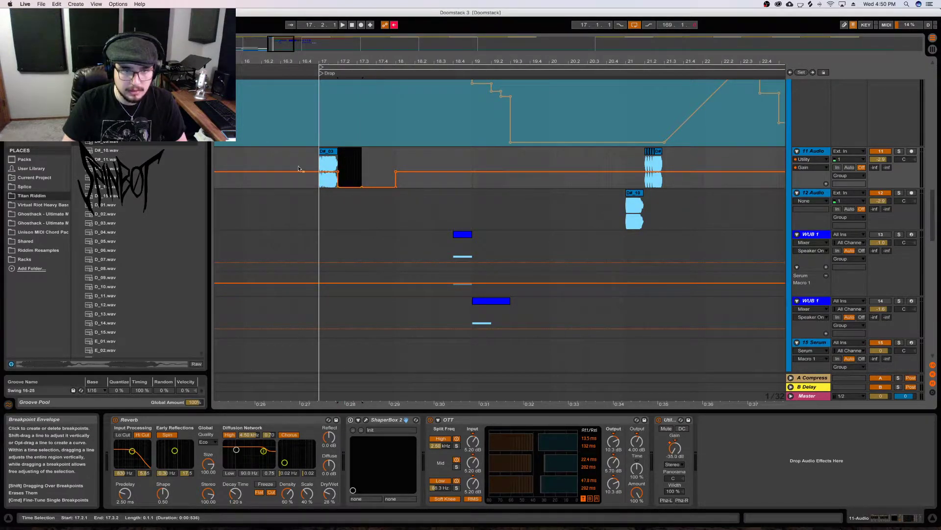
Play the drop from 16.3.3 to check the gain dip after the first D#_03 hit
{"action": "left_click", "coordinate": [291, 179]}
{"action": "key", "text": "space"}
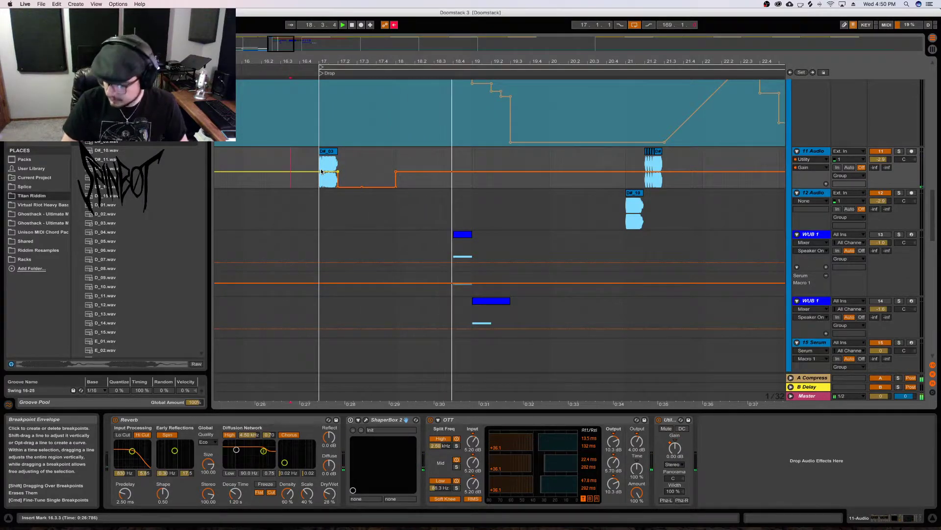
{"action": "key", "text": "space"}
{"action": "key", "text": "space"}
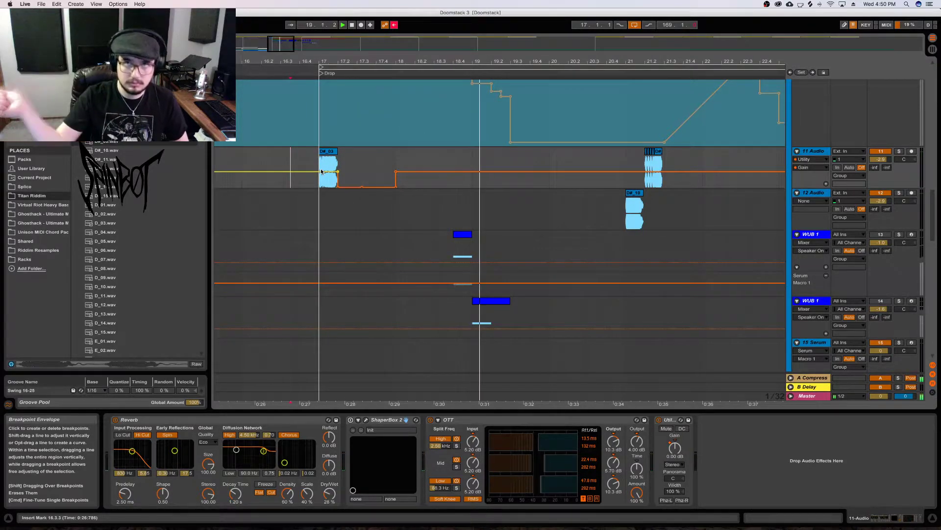
{"action": "key", "text": "space"}
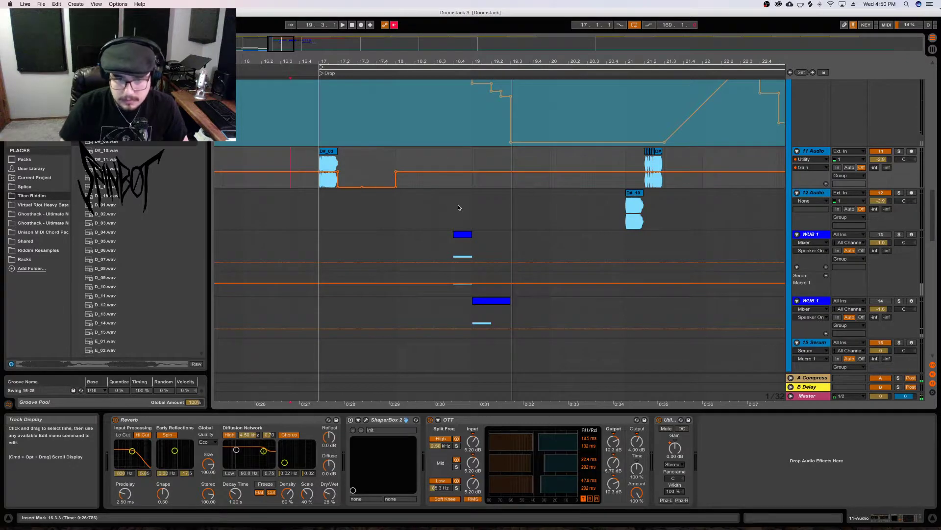
Play the frozen bass audio on the 9 Audio track repeatedly from 18.4.1
{"action": "scroll", "coordinate": [458, 205], "scroll_direction": "up", "scroll_amount": 5}
{"action": "scroll", "coordinate": [471, 207], "scroll_direction": "up", "scroll_amount": 6}
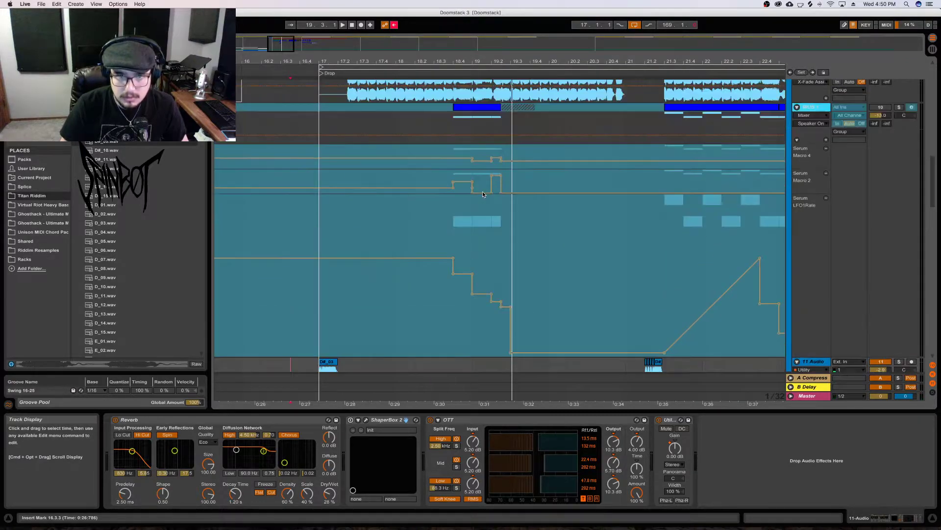
{"action": "left_click", "coordinate": [456, 169]}
{"action": "key", "text": "space"}
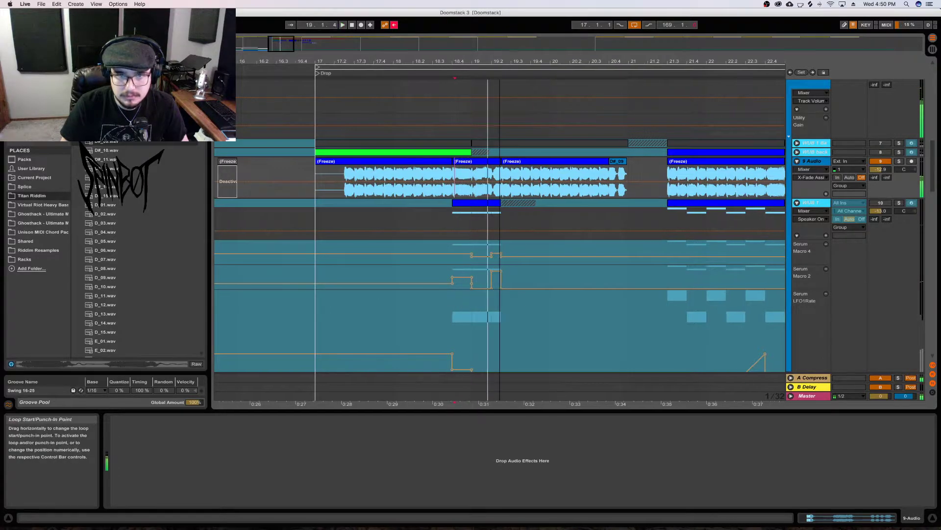
{"action": "left_click_drag", "start_coordinate": [513, 69], "coordinate": [501, 60]}
{"action": "key", "text": "space"}
{"action": "key", "text": "space"}
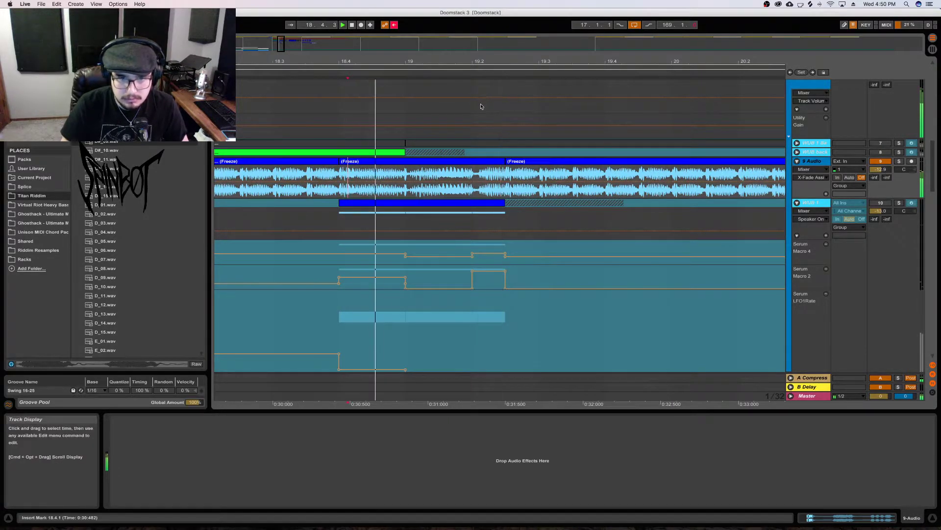
{"action": "key", "text": "space"}
{"action": "key", "text": "space"}
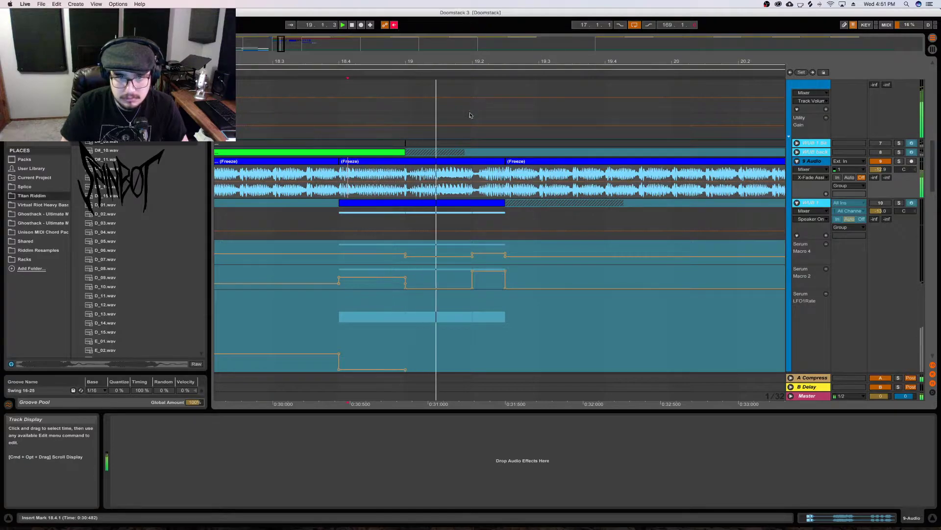
Set the arrangement grid to 1/16, delete the 9 Audio section from 19.1.1 to 19.1.3 and play across the gap
{"action": "right_click", "coordinate": [441, 175]}
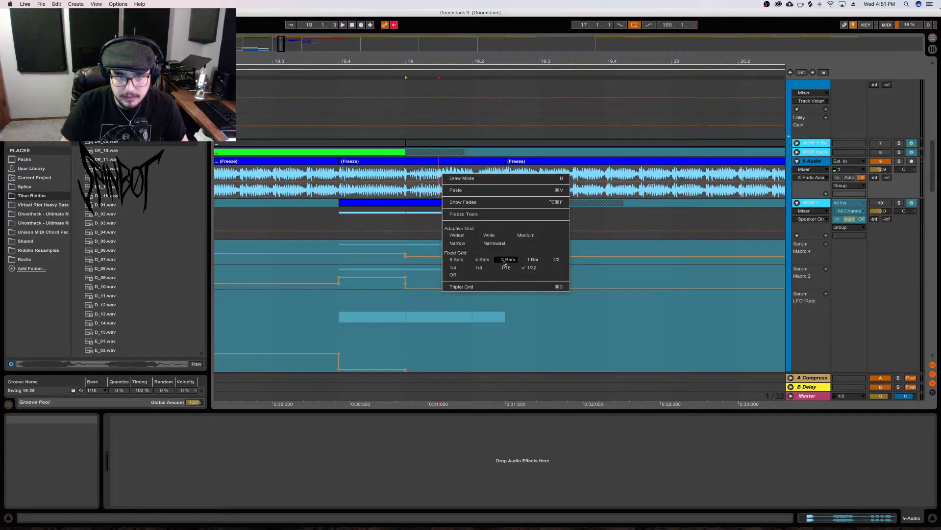
{"action": "left_click", "coordinate": [510, 271]}
{"action": "left_click_drag", "start_coordinate": [411, 175], "coordinate": [439, 178]}
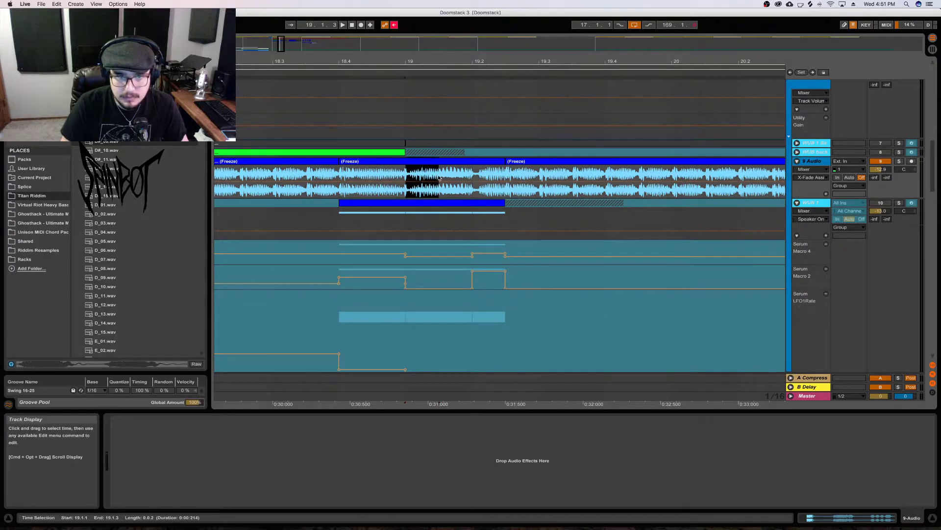
{"action": "key", "text": "space"}
{"action": "key", "text": "space"}
{"action": "left_click_drag", "start_coordinate": [406, 181], "coordinate": [446, 185]}
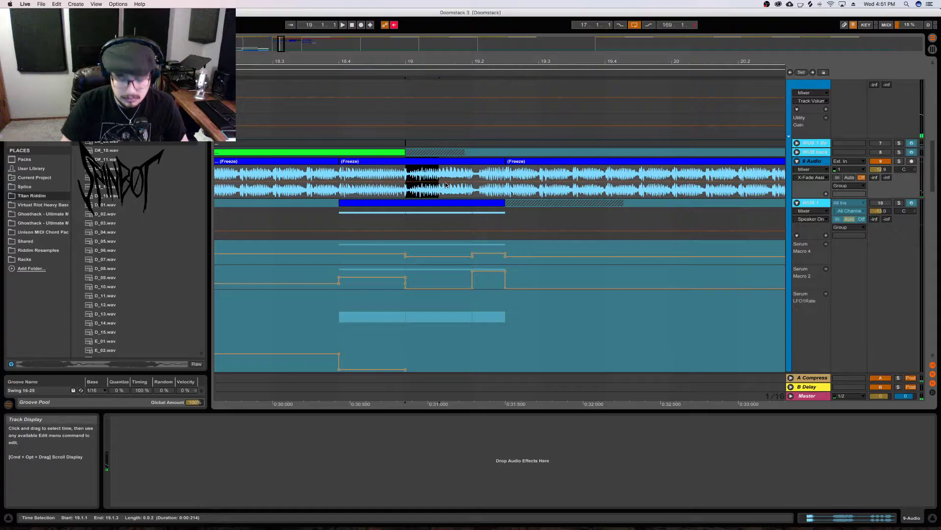
{"action": "key", "text": "Delete"}
{"action": "key", "text": "space"}
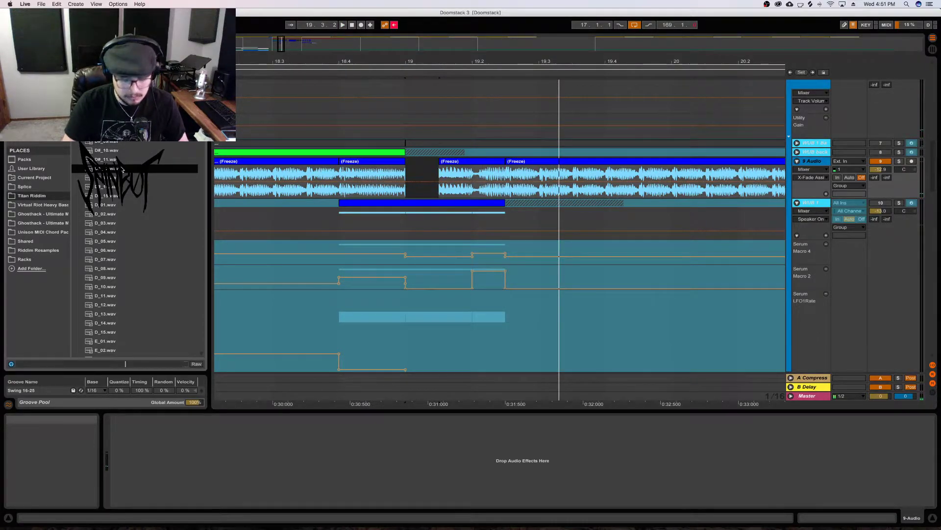
Audition the last few D# bass hits in the Titan Riddim folder
{"action": "key", "text": "Down"}
{"action": "key", "text": "Down"}
{"action": "key", "text": "Down"}
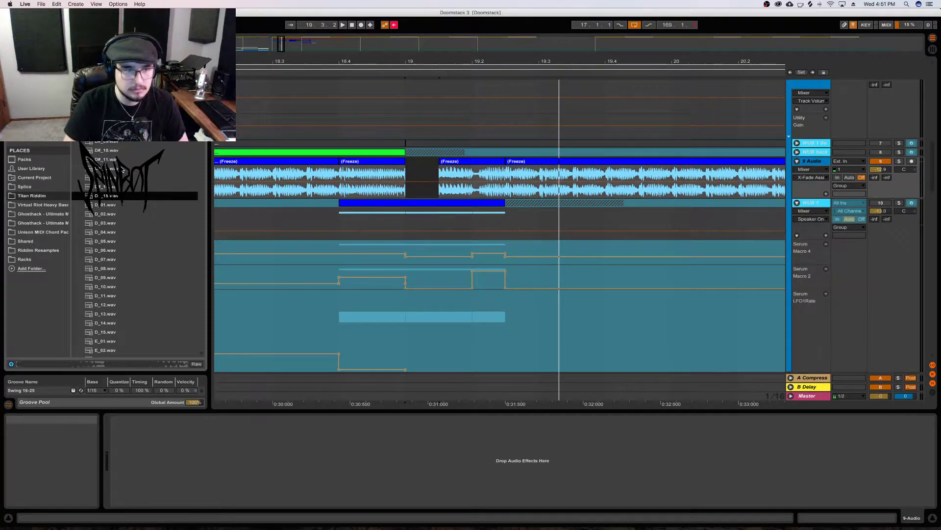
{"action": "key", "text": "Up"}
{"action": "key", "text": "Up"}
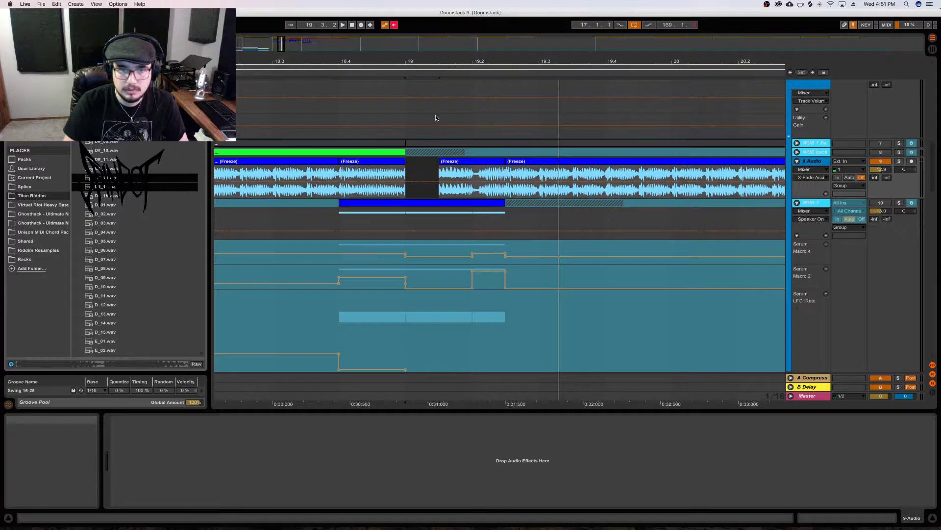
Place D#_15.wav on the 9 Audio track at 16.1.2, transposed up 1 semitone with its clip gain at -0.71 dB
{"action": "scroll", "coordinate": [438, 120], "scroll_direction": "down", "scroll_amount": 5}
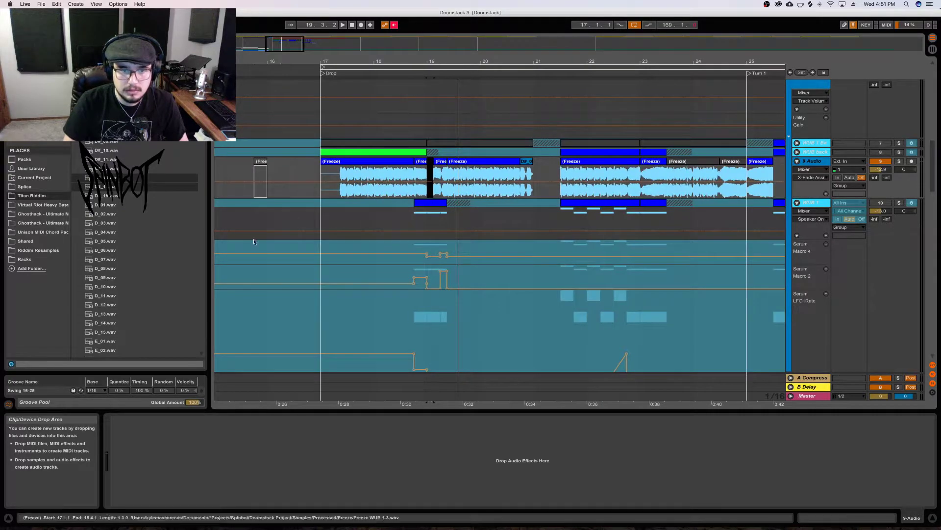
{"action": "left_click", "coordinate": [112, 196]}
{"action": "mouse_move", "coordinate": [112, 196]}
{"action": "left_mouse_down"}
{"action": "mouse_move", "coordinate": [294, 163]}
{"action": "mouse_move", "coordinate": [285, 162]}
{"action": "left_mouse_up"}
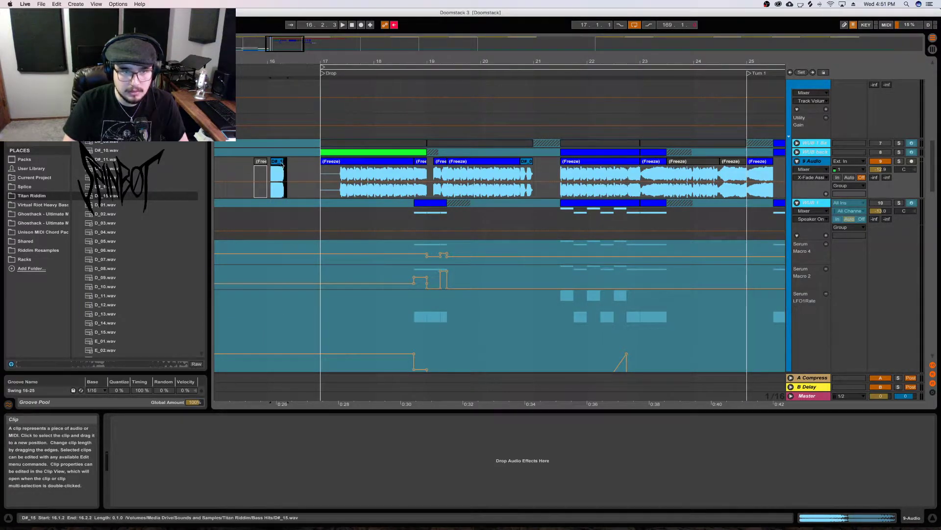
{"action": "double_click", "coordinate": [282, 162]}
{"action": "left_click_drag", "start_coordinate": [156, 474], "coordinate": [182, 485]}
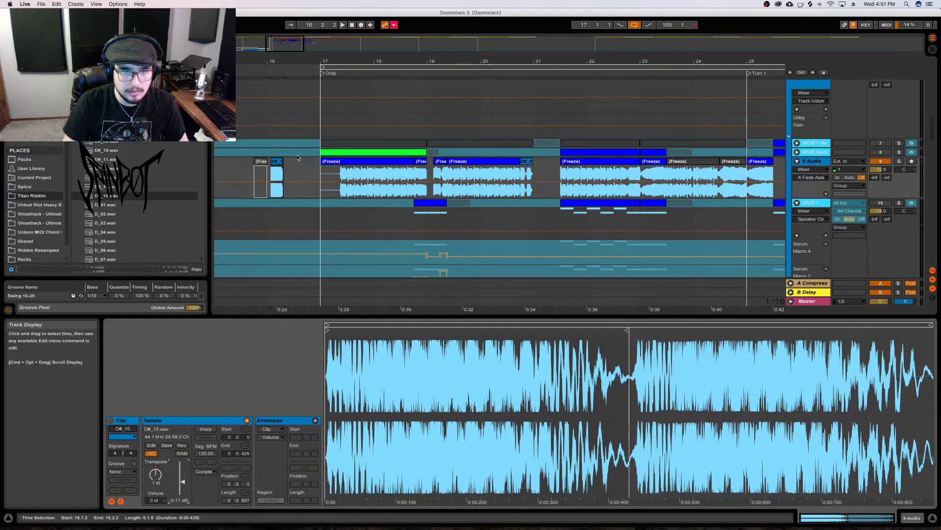
Move the D#_15 clip into the gap at 19.1.1 and fit it to end at 19.1.3
{"action": "left_click_drag", "start_coordinate": [259, 61], "coordinate": [259, 81]}
{"action": "left_click_drag", "start_coordinate": [354, 170], "coordinate": [459, 168]}
{"action": "left_click_drag", "start_coordinate": [516, 61], "coordinate": [377, 58]}
{"action": "left_click_drag", "start_coordinate": [330, 161], "coordinate": [643, 170]}
{"action": "left_click_drag", "start_coordinate": [644, 62], "coordinate": [644, 98]}
{"action": "left_click", "coordinate": [586, 165]}
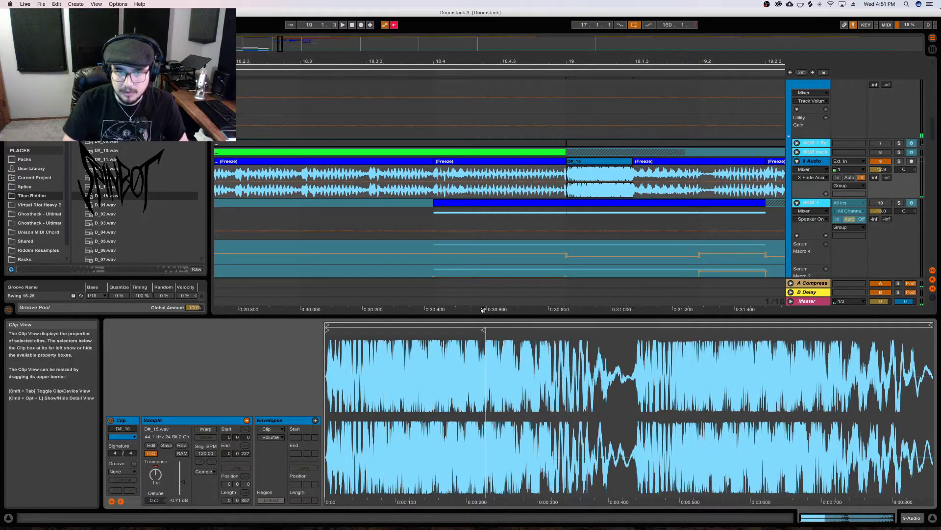
Lower the D#_15 clip gain to -3.62 dB and play the drop from 17.1.1
{"action": "left_click_drag", "start_coordinate": [186, 484], "coordinate": [187, 494]}
{"action": "key", "text": "space"}
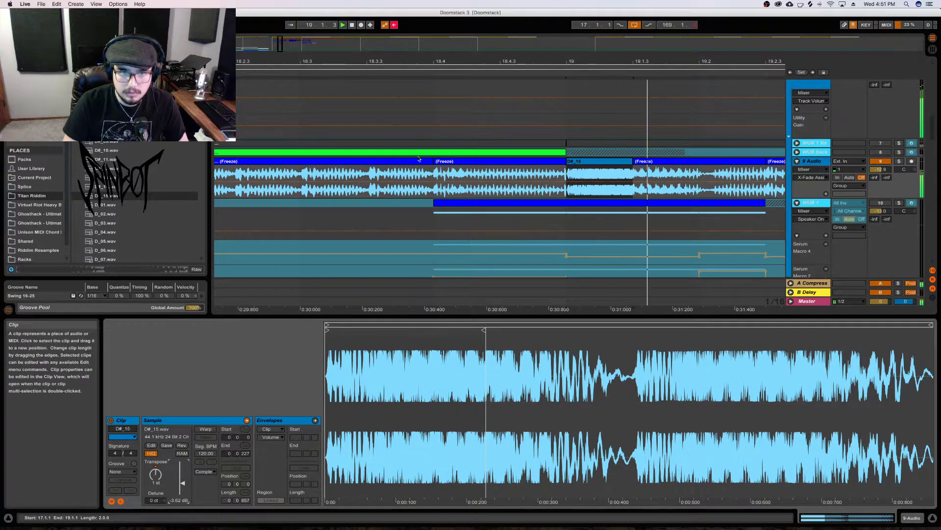
{"action": "left_click", "coordinate": [381, 163]}
{"action": "key", "text": "space"}
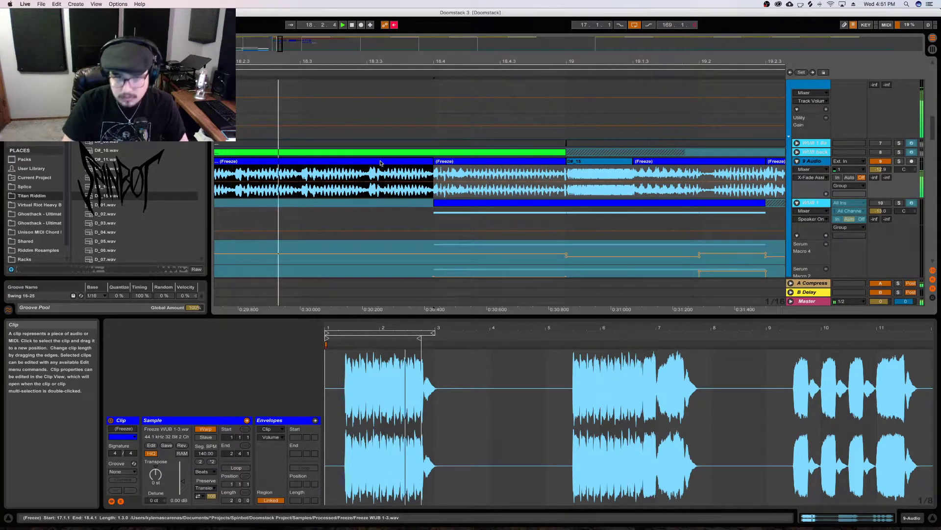
{"action": "key", "text": "space"}
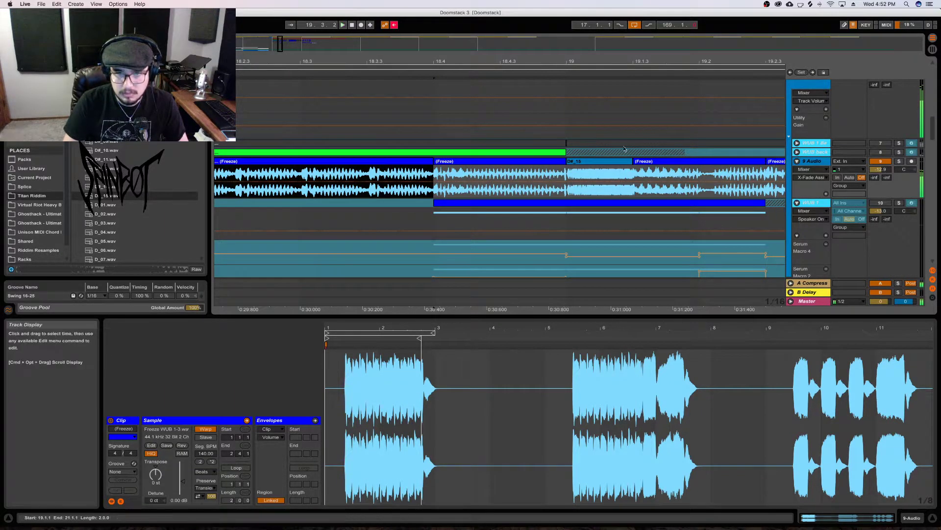
Set the D#_15 clip gain to -7.12 dB and play the drop again from 17.1.1
{"action": "left_click", "coordinate": [607, 164]}
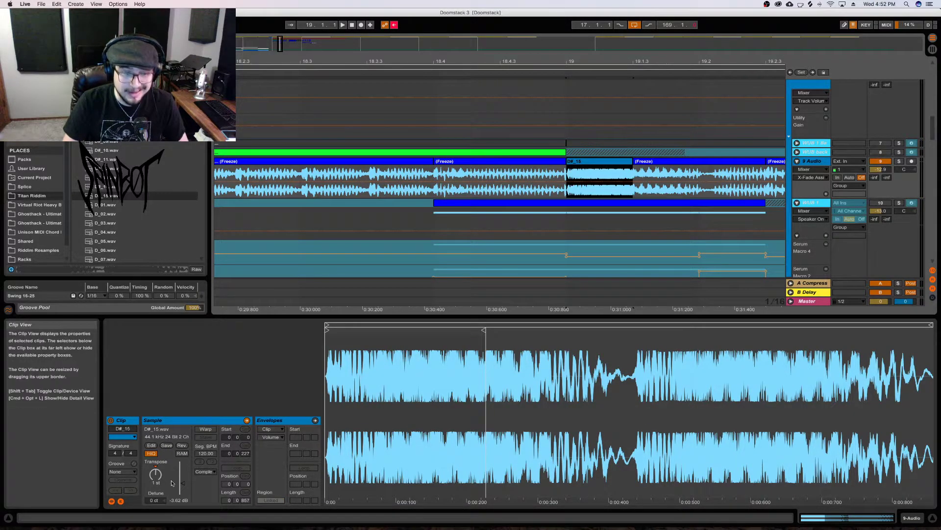
{"action": "left_click_drag", "start_coordinate": [182, 483], "coordinate": [183, 485]}
{"action": "key", "text": "space"}
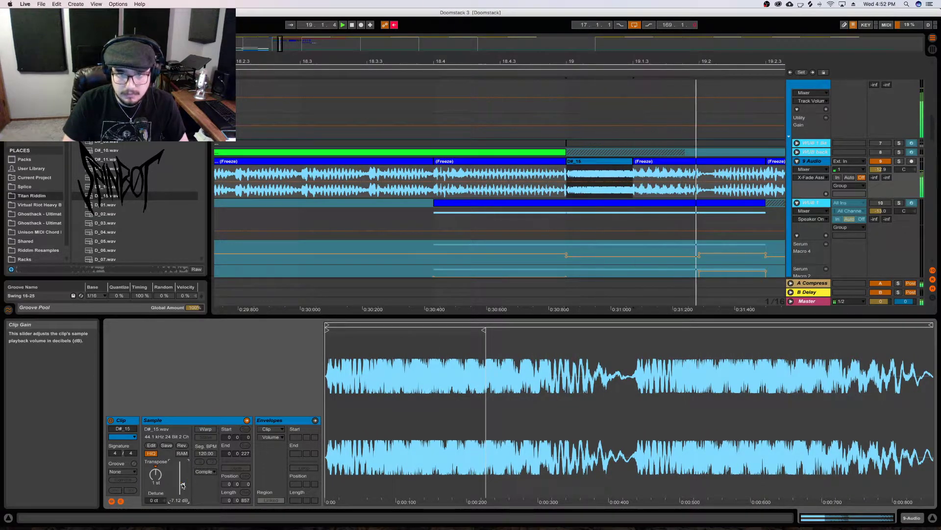
{"action": "left_click", "coordinate": [357, 168]}
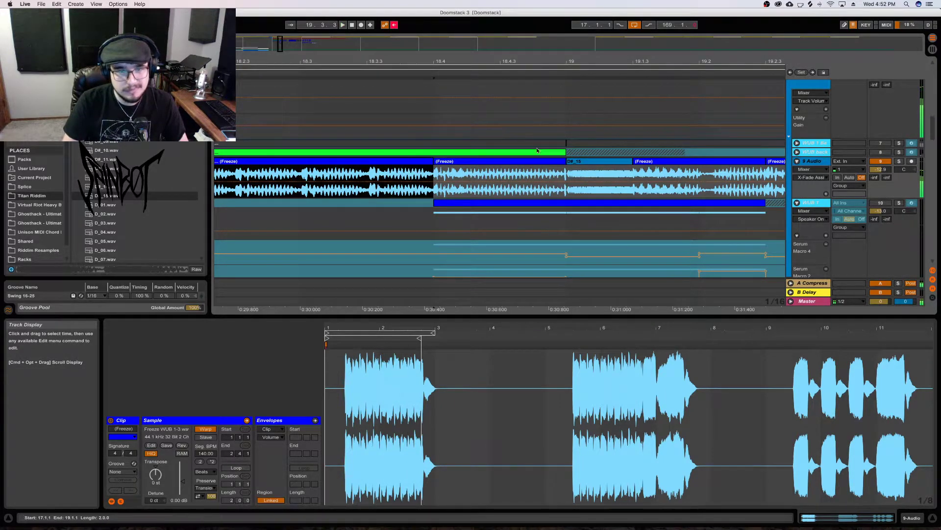
Search the browser for the Utility effect and add it to the 9 Audio track
{"action": "left_click", "coordinate": [592, 163]}
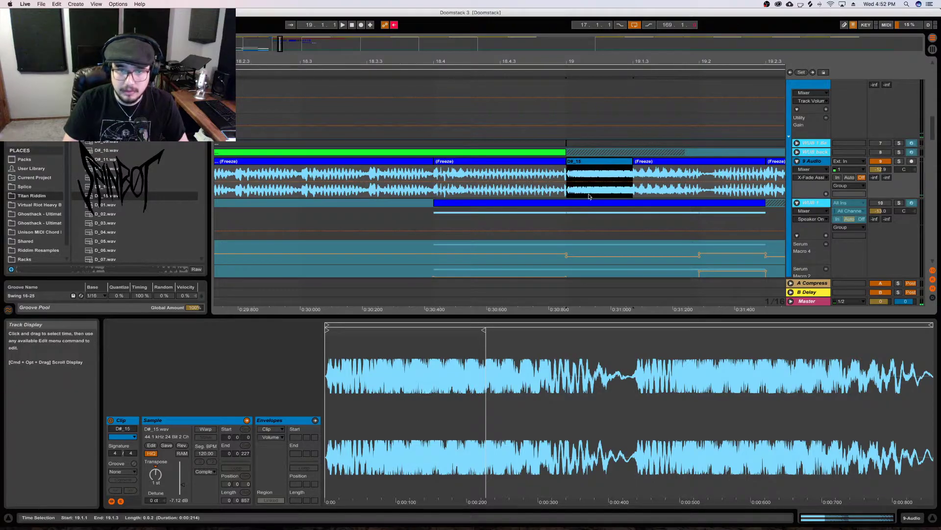
{"action": "left_click", "coordinate": [810, 174]}
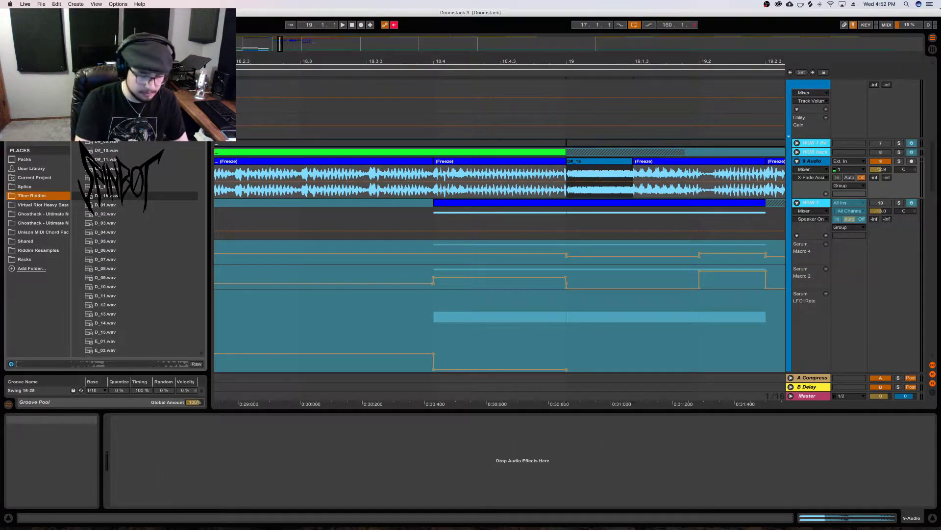
{"action": "key", "text": "super+f"}
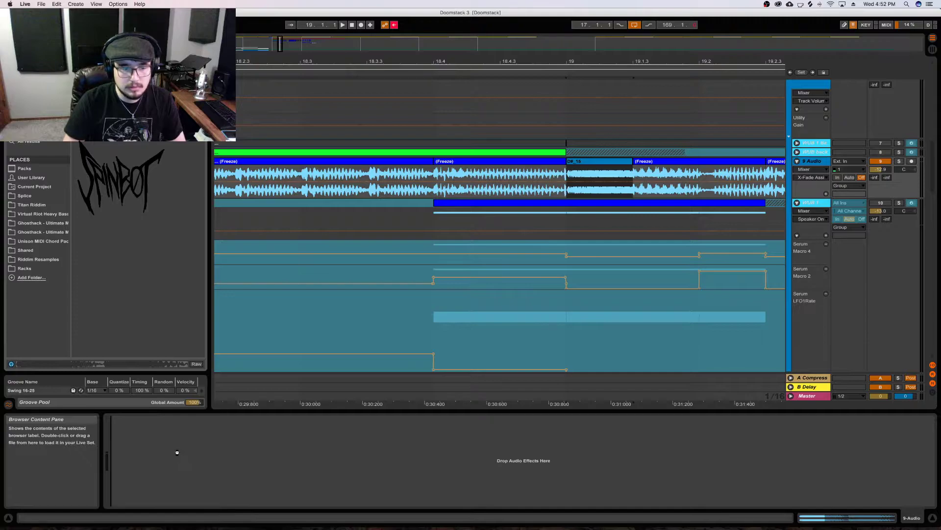
{"action": "left_click", "coordinate": [604, 184]}
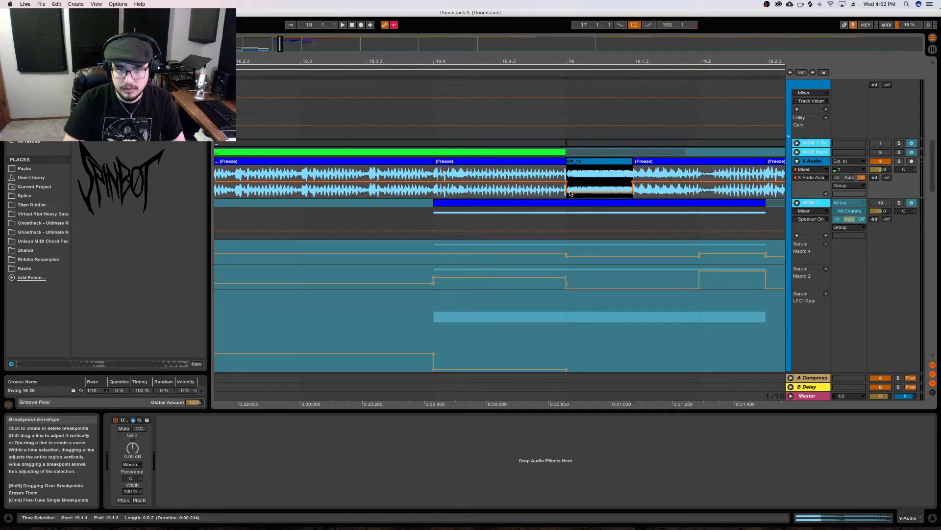
{"action": "key", "text": "super+z"}
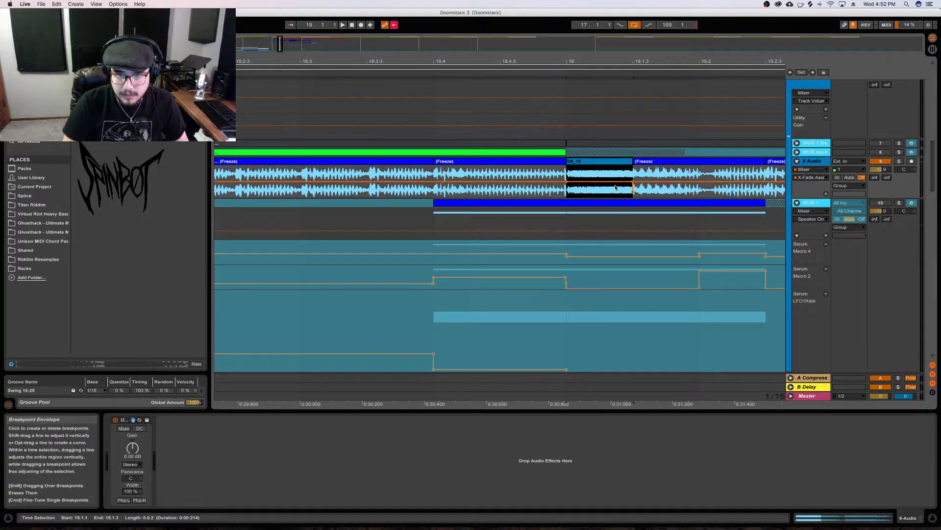
{"action": "left_click", "coordinate": [605, 171]}
{"action": "left_click_drag", "start_coordinate": [567, 192], "coordinate": [603, 186]}
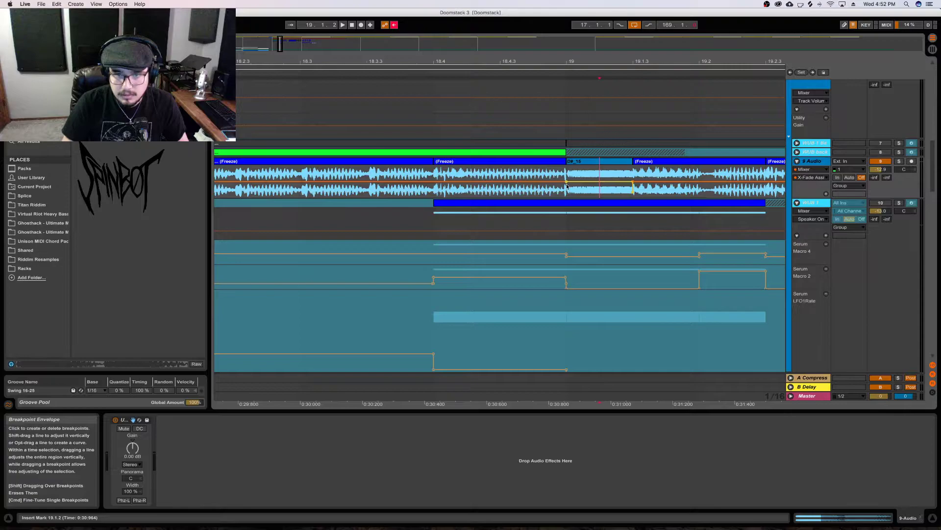
{"action": "key", "text": "super+z"}
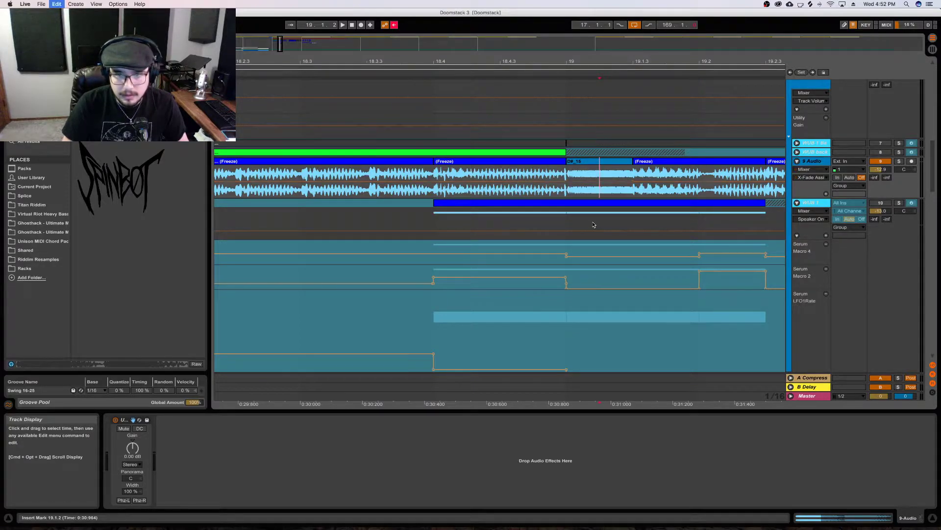
{"action": "key", "text": "super+z"}
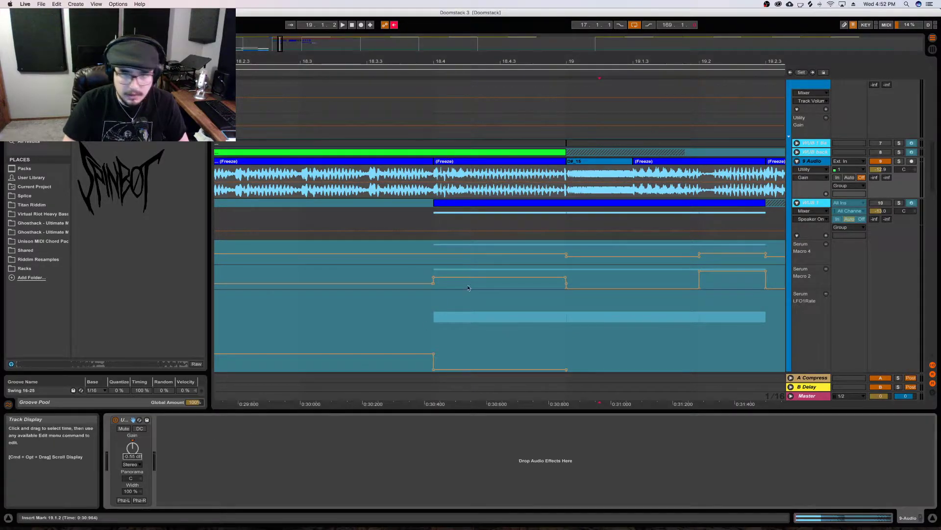
Draw a curved Utility gain fade-down over the D#_15 clip from 19.1.1 to 19.1.3 and play it from 18.4.3
{"action": "left_click", "coordinate": [579, 192]}
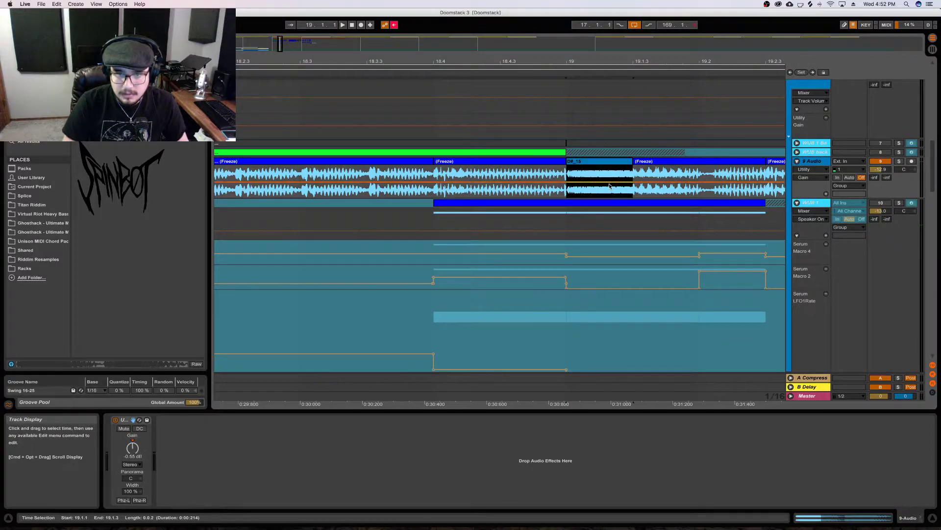
{"action": "left_click_drag", "start_coordinate": [572, 182], "coordinate": [573, 197]}
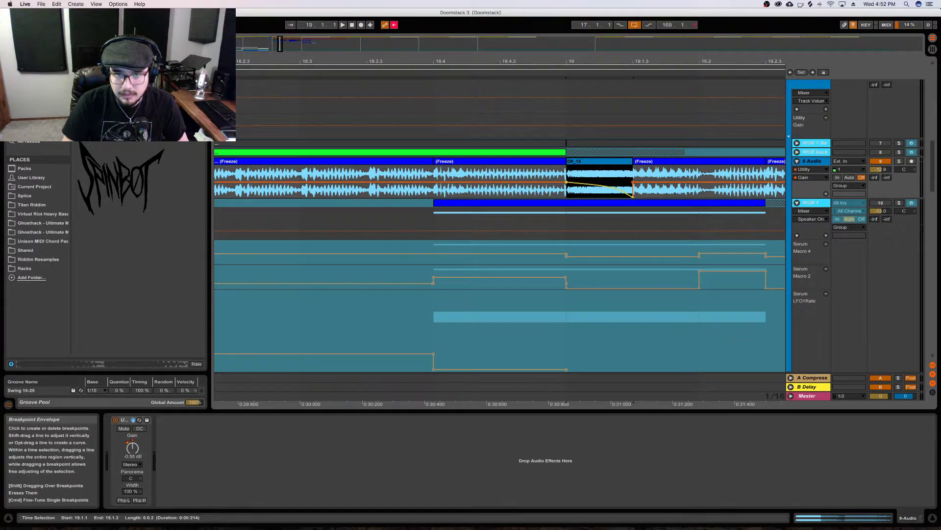
{"action": "left_click", "coordinate": [500, 177]}
{"action": "key", "text": "space"}
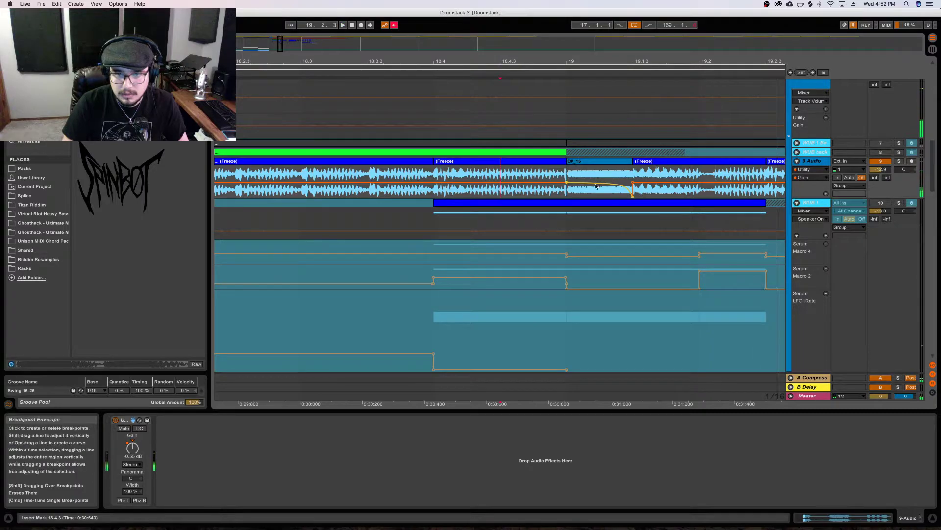
{"action": "key", "text": "space"}
{"action": "key", "text": "space"}
{"action": "key", "text": "super+z"}
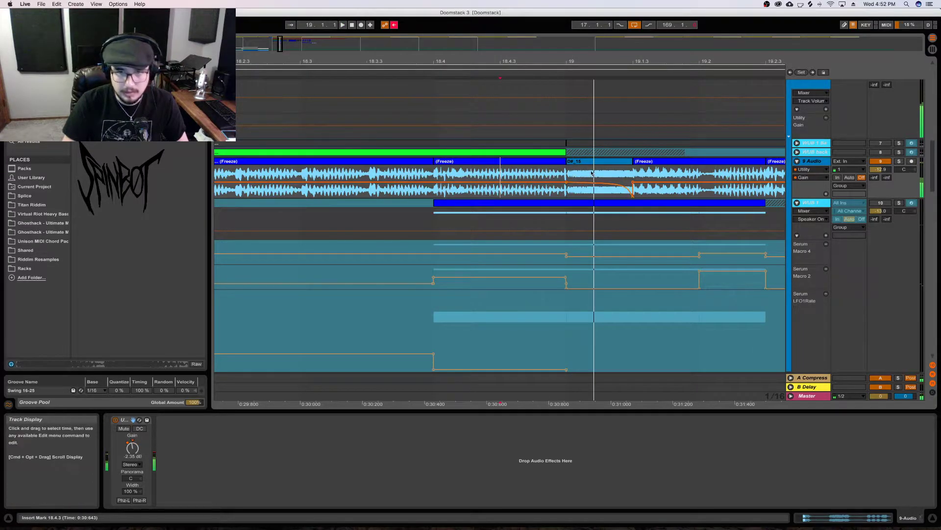
Reshape the gain fade over D#_15 into a shallower curve ending at about -14 dB at 19.1.3, and replay from 17.1.1
{"action": "left_click_drag", "start_coordinate": [591, 172], "coordinate": [630, 182]}
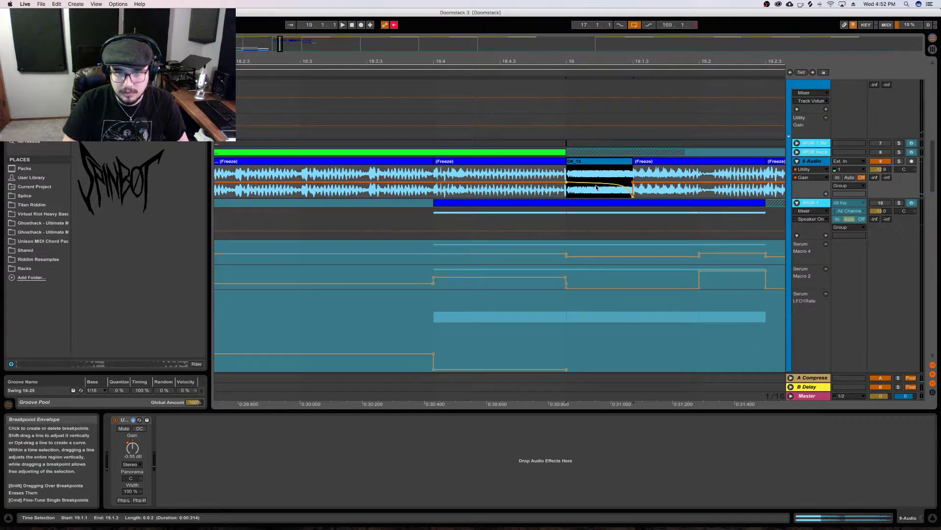
{"action": "key", "text": "space"}
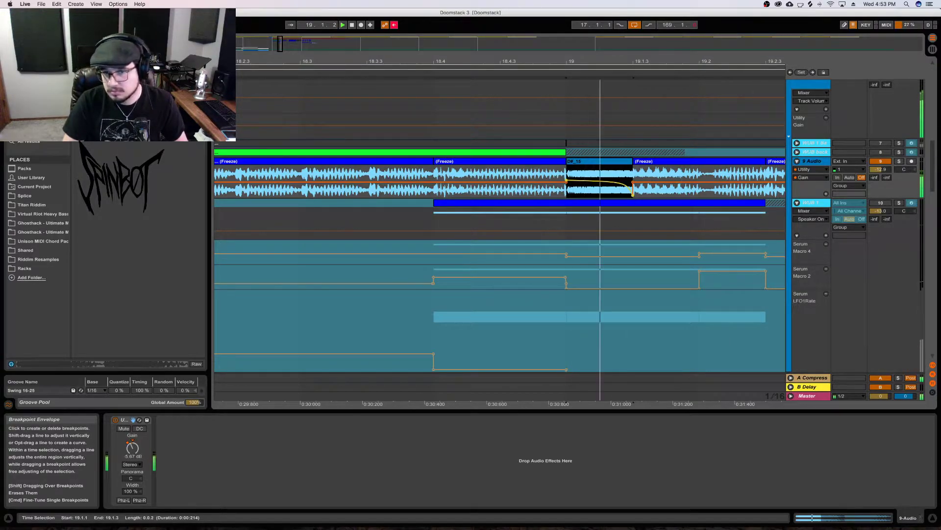
{"action": "left_click", "coordinate": [633, 196]}
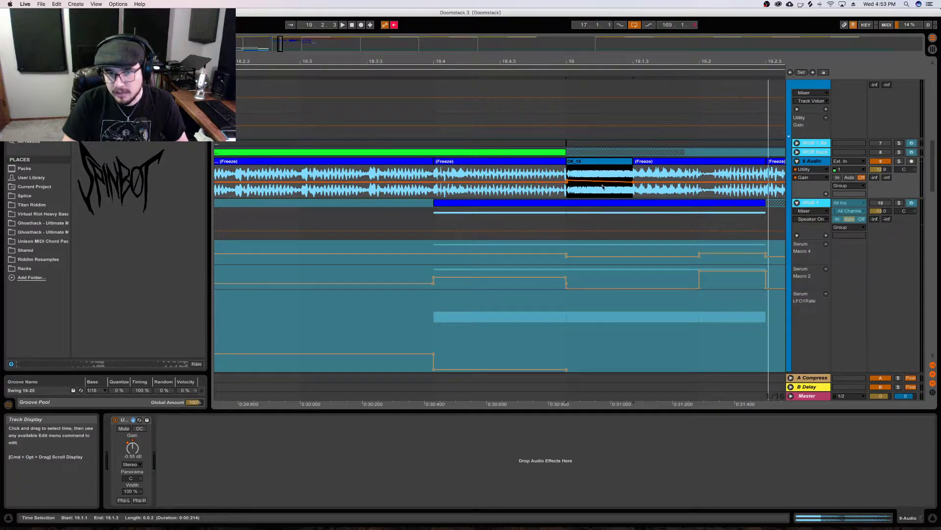
{"action": "key", "text": "space"}
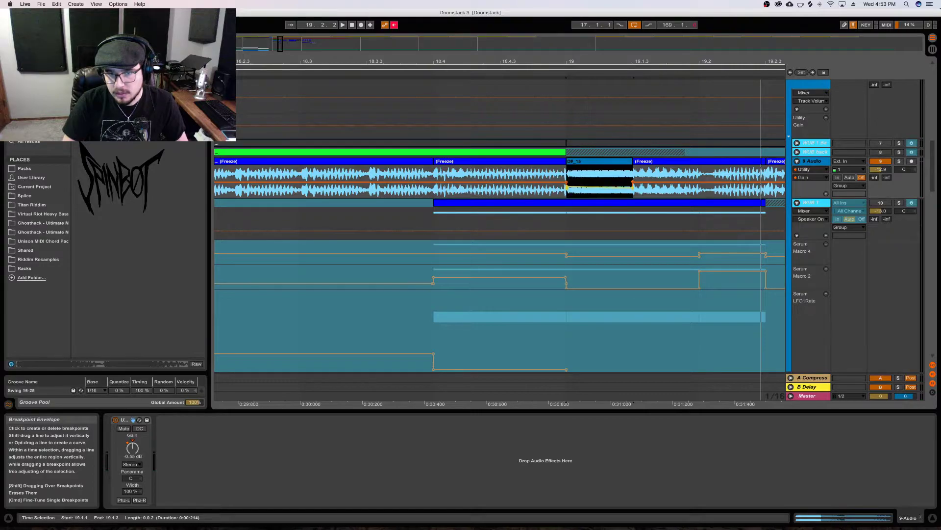
{"action": "left_click", "coordinate": [567, 189]}
{"action": "left_click_drag", "start_coordinate": [601, 186], "coordinate": [601, 182]}
{"action": "left_click", "coordinate": [358, 167]}
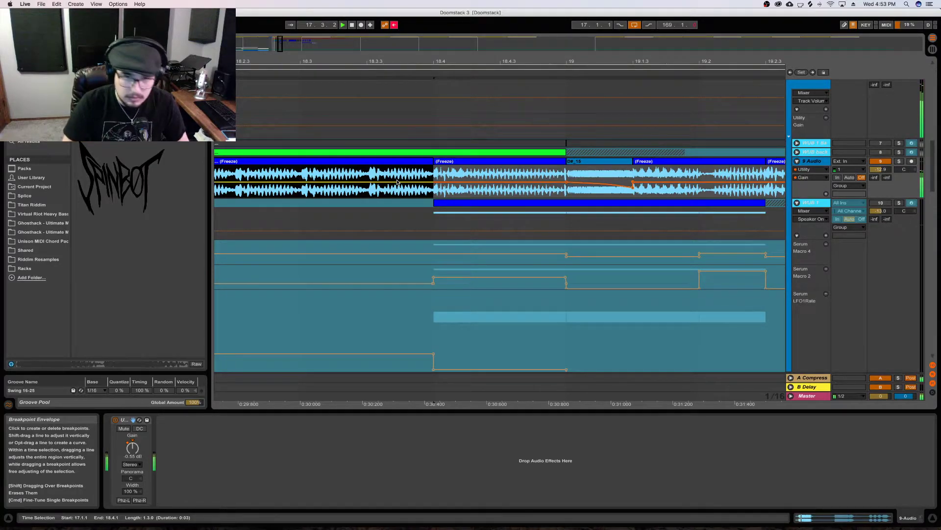
Set the D#_15 clip gain to -3.72 dB and play the drop from 17.1.1
{"action": "double_click", "coordinate": [598, 166]}
{"action": "left_click_drag", "start_coordinate": [182, 484], "coordinate": [183, 479]}
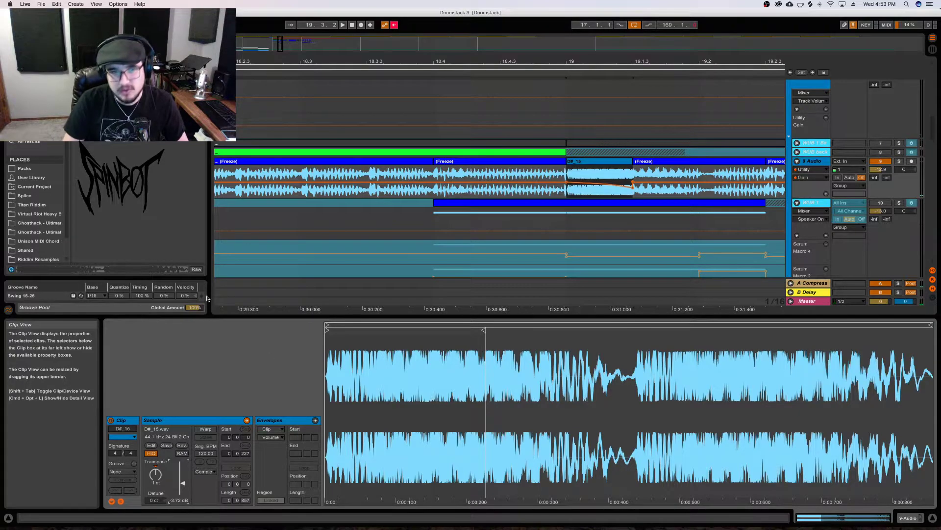
{"action": "left_click", "coordinate": [260, 163]}
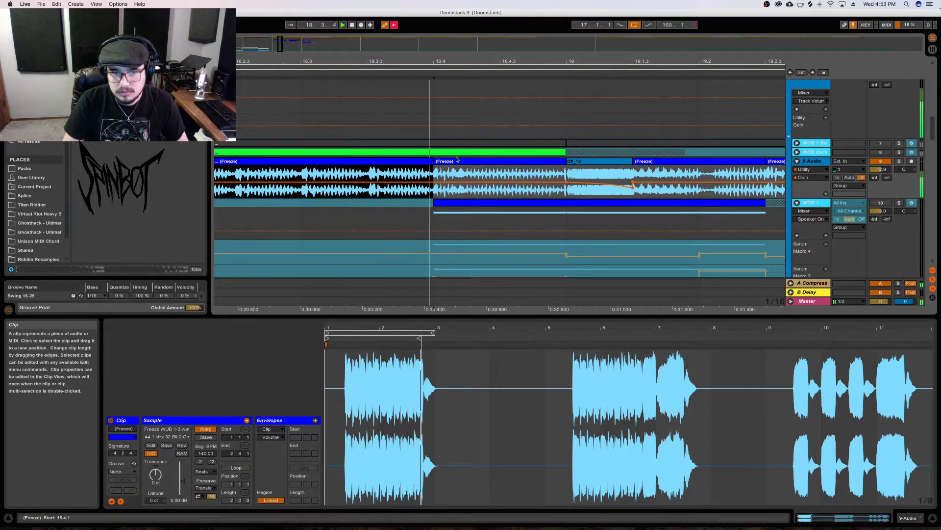
Replace D#_15 by extending the following freeze clip's start back to 19.1.1, and play the passage from 18.4.1
{"action": "left_click_drag", "start_coordinate": [645, 163], "coordinate": [584, 165]}
{"action": "key", "text": "space"}
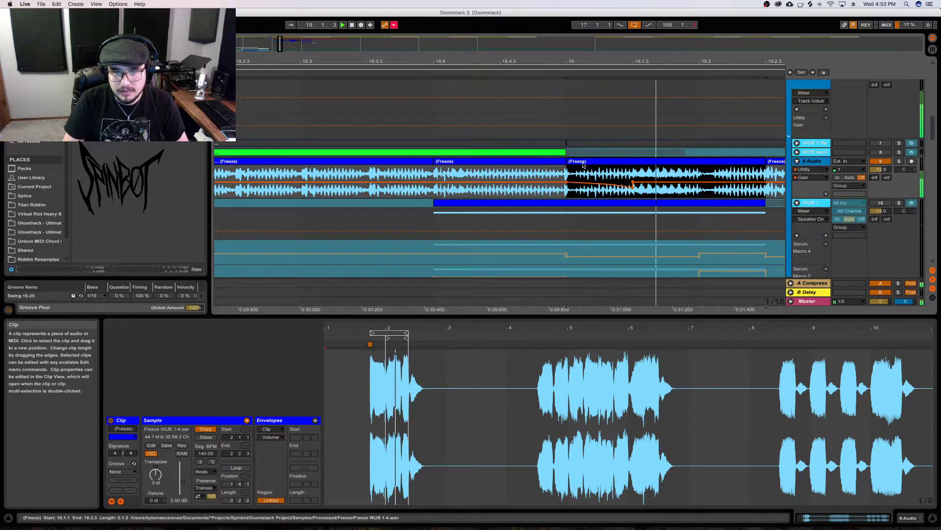
{"action": "key", "text": "space"}
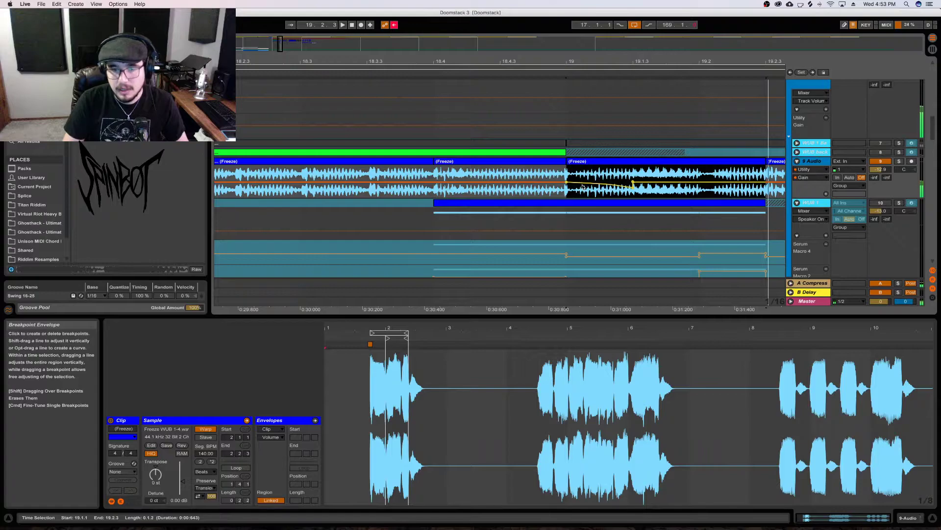
{"action": "left_click", "coordinate": [440, 178]}
{"action": "key", "text": "space"}
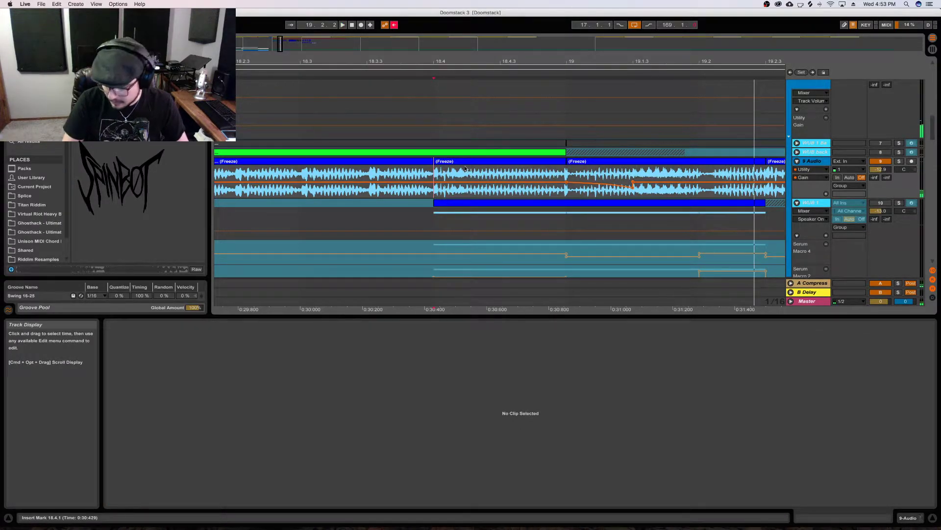
Play the drop from 17.1.1 and check the clips and automation on the lower audio tracks
{"action": "left_click_drag", "start_coordinate": [391, 66], "coordinate": [389, 63]}
{"action": "left_click", "coordinate": [326, 164]}
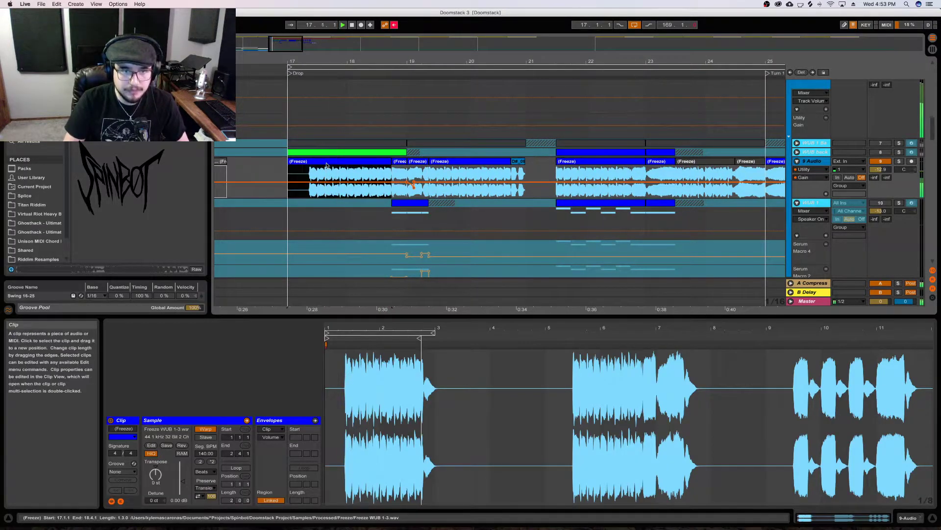
{"action": "scroll", "coordinate": [349, 206], "scroll_direction": "down", "scroll_amount": 10}
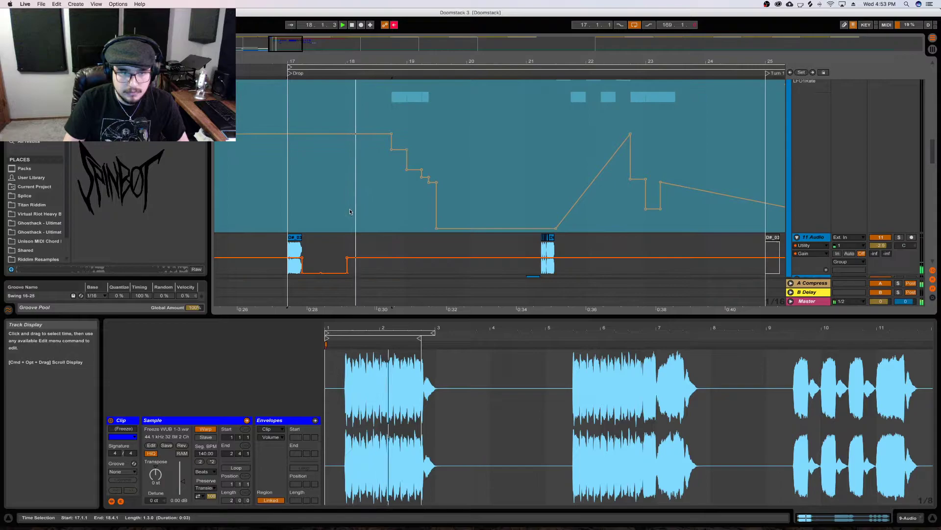
{"action": "scroll", "coordinate": [350, 211], "scroll_direction": "down", "scroll_amount": 8}
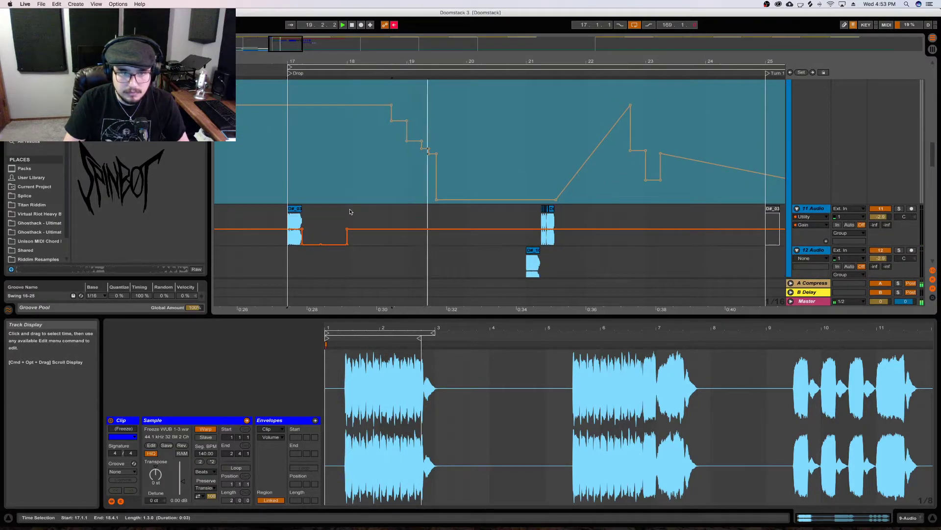
{"action": "key", "text": "space"}
Play the extended freeze clip from 19.1.1 and examine its gain automation point at 19.1.3
{"action": "scroll", "coordinate": [350, 212], "scroll_direction": "up", "scroll_amount": 2}
{"action": "left_click_drag", "start_coordinate": [414, 62], "coordinate": [427, 77]}
{"action": "mouse_move", "coordinate": [462, 114]}
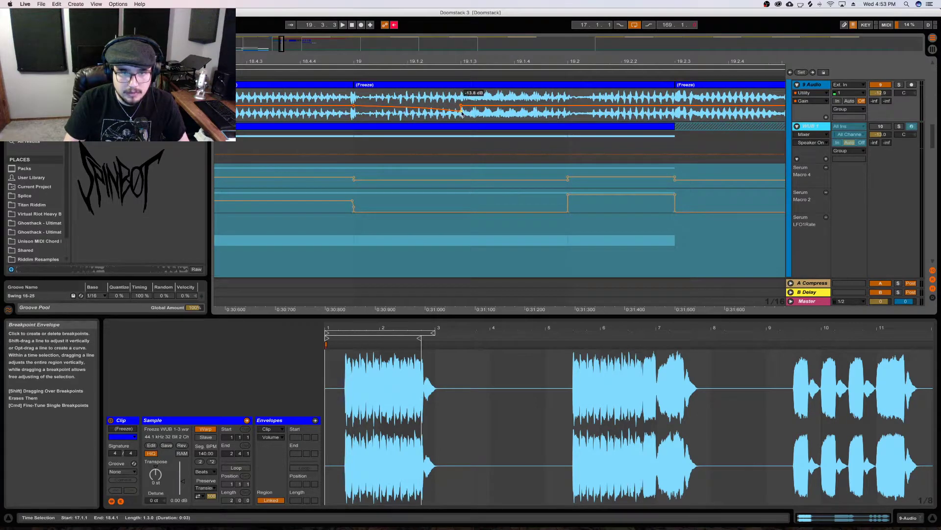
{"action": "left_click", "coordinate": [395, 85]}
{"action": "key", "text": "space"}
{"action": "key", "text": "space"}
{"action": "key", "text": "space"}
{"action": "key", "text": "space"}
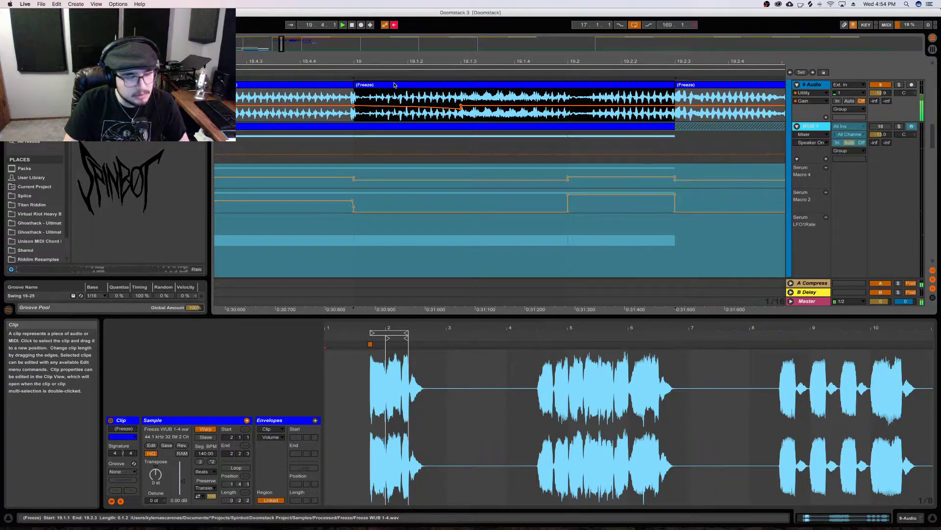
Play the arrangement from the D#_09 clip at 20.4.1 and inspect the audio tracks below
{"action": "left_click_drag", "start_coordinate": [358, 61], "coordinate": [343, 46]}
{"action": "left_click", "coordinate": [553, 95]}
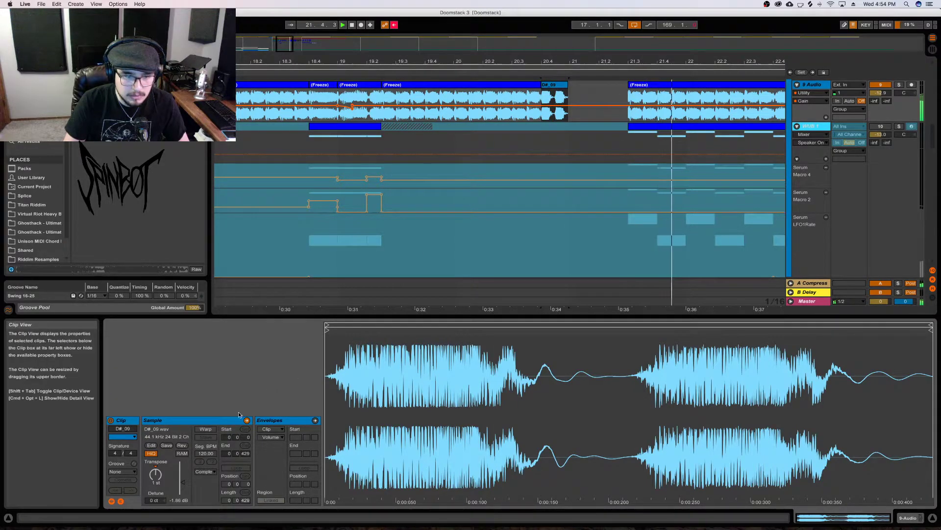
{"action": "scroll", "coordinate": [542, 224], "scroll_direction": "down", "scroll_amount": 10}
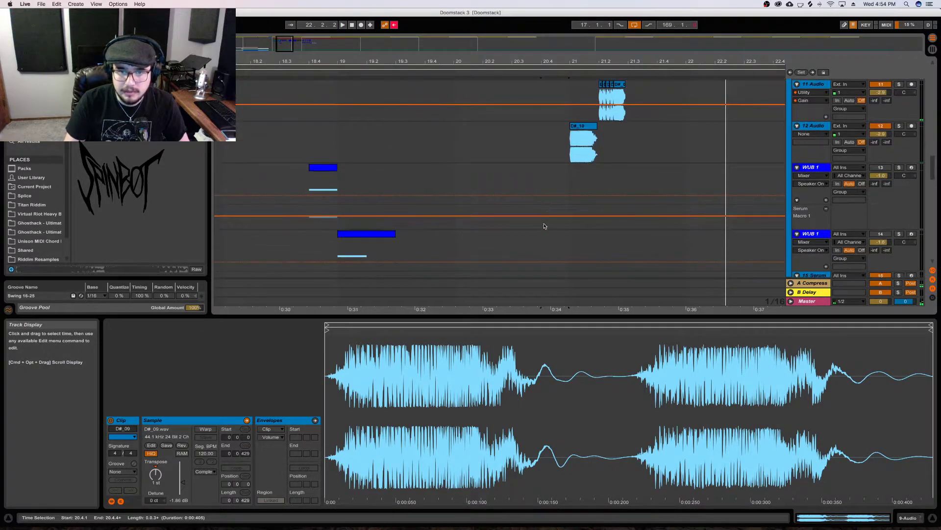
Drop the 11 Audio track's Utility gain automation to the bottom from the end of the D#_03 slices to 22.1.1, and play from 21.1.1
{"action": "left_click", "coordinate": [649, 205]}
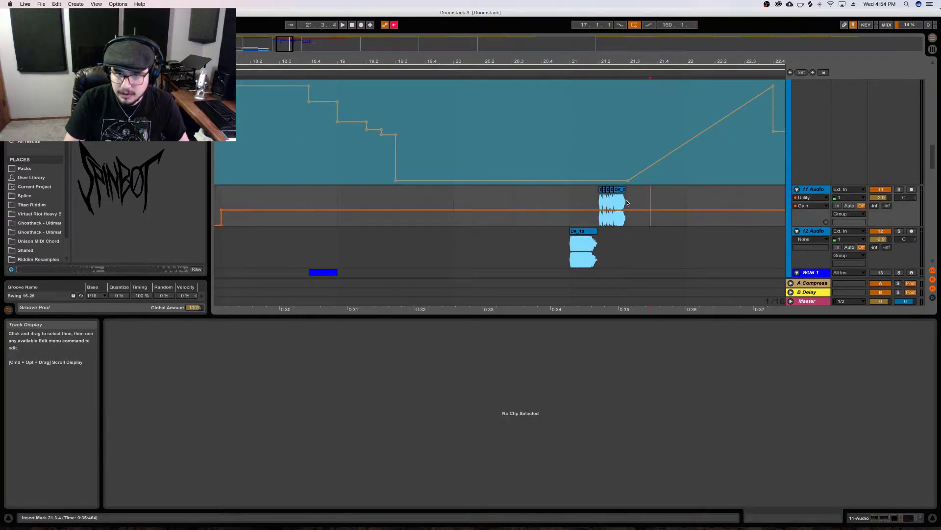
{"action": "left_click_drag", "start_coordinate": [626, 206], "coordinate": [686, 211]}
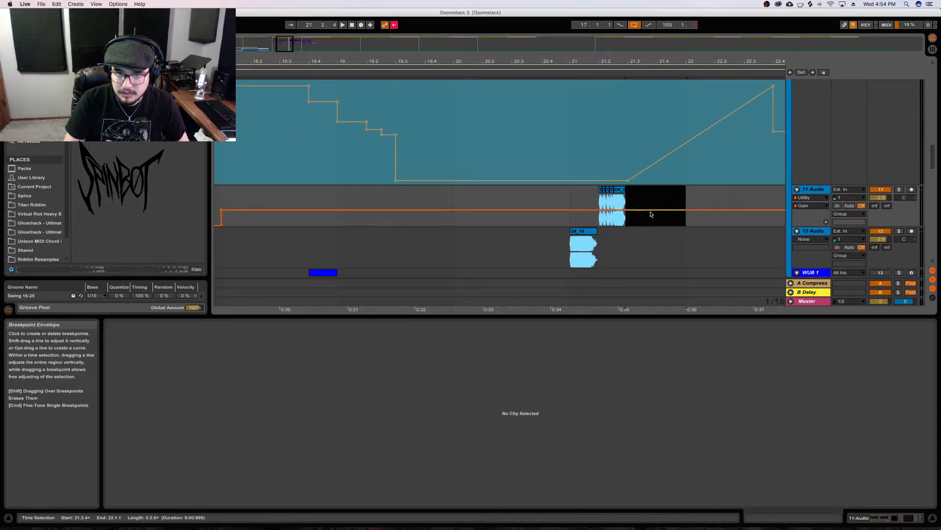
{"action": "left_click", "coordinate": [569, 196]}
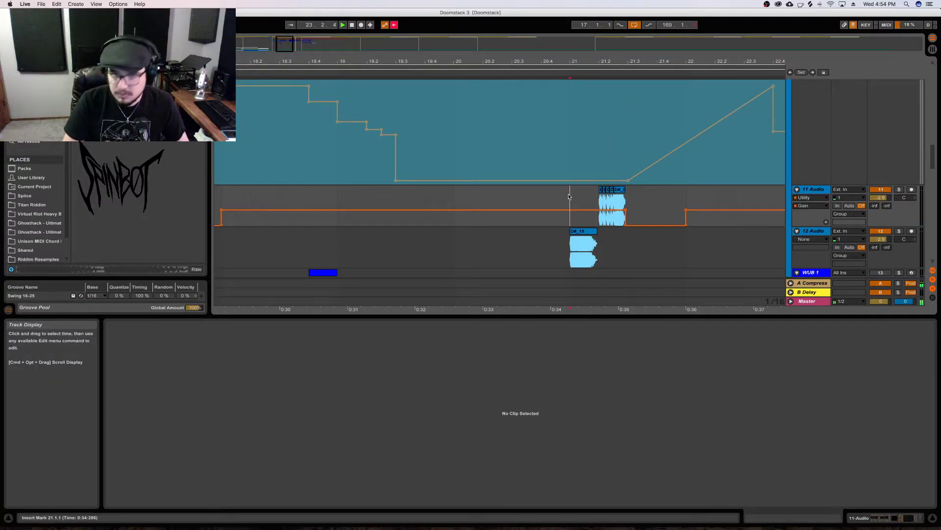
{"action": "key", "text": "space"}
{"action": "key", "text": "space"}
{"action": "left_click_drag", "start_coordinate": [371, 62], "coordinate": [368, 30]}
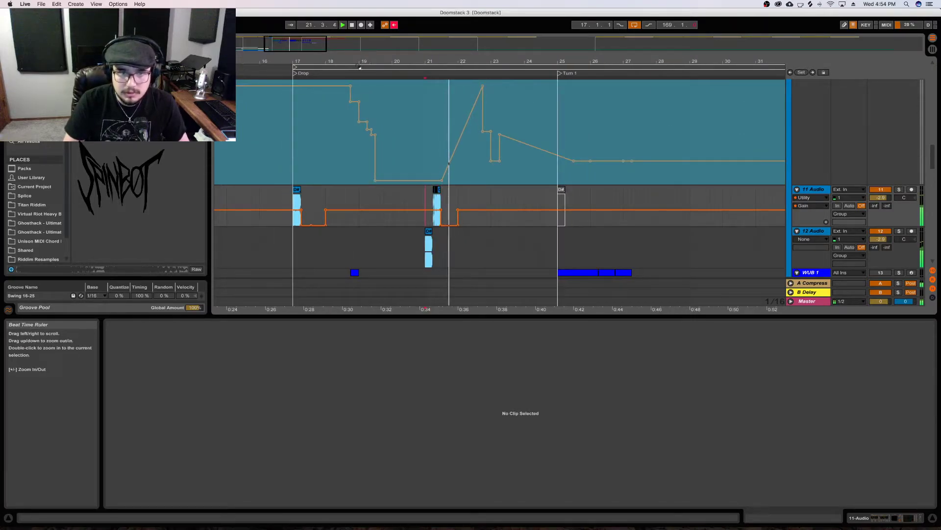
{"action": "key", "text": "space"}
Turn the arrangement grid off and trim back the end of the fourth D#_03 slice before 21.2.3 on 11 Audio
{"action": "left_click_drag", "start_coordinate": [539, 60], "coordinate": [538, 103]}
{"action": "left_click_drag", "start_coordinate": [539, 60], "coordinate": [538, 98]}
{"action": "left_click", "coordinate": [602, 188]}
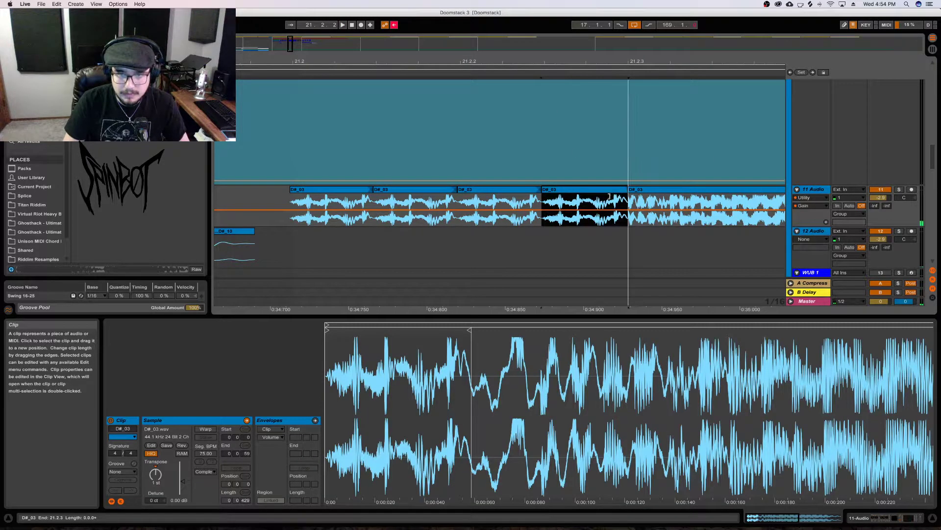
{"action": "right_click", "coordinate": [580, 276]}
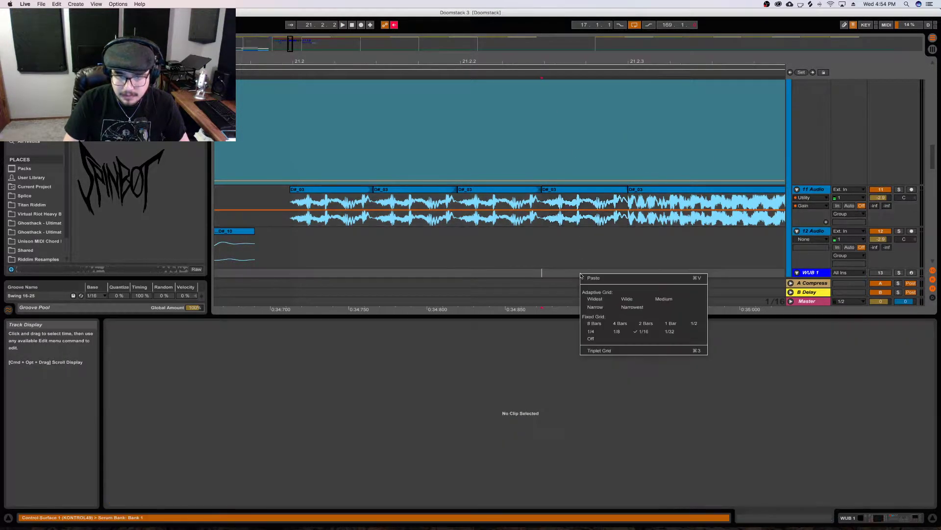
{"action": "left_click", "coordinate": [592, 339]}
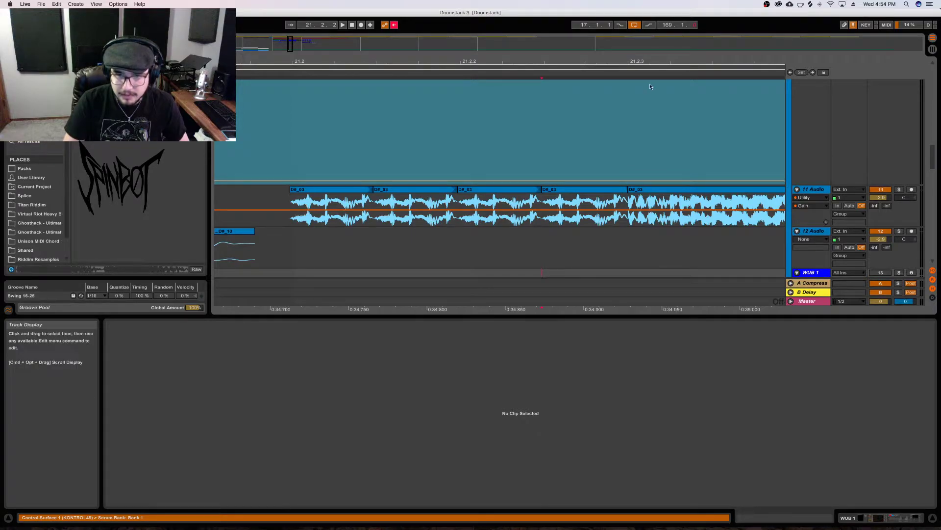
{"action": "left_click", "coordinate": [558, 57]}
{"action": "key", "text": "plus"}
{"action": "key", "text": "plus"}
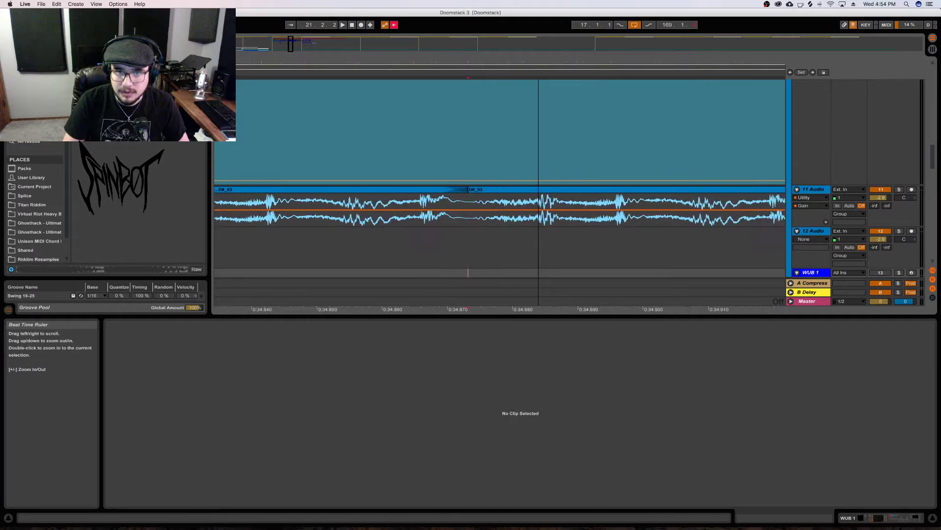
{"action": "key", "text": "minus"}
{"action": "left_click_drag", "start_coordinate": [677, 188], "coordinate": [647, 188]}
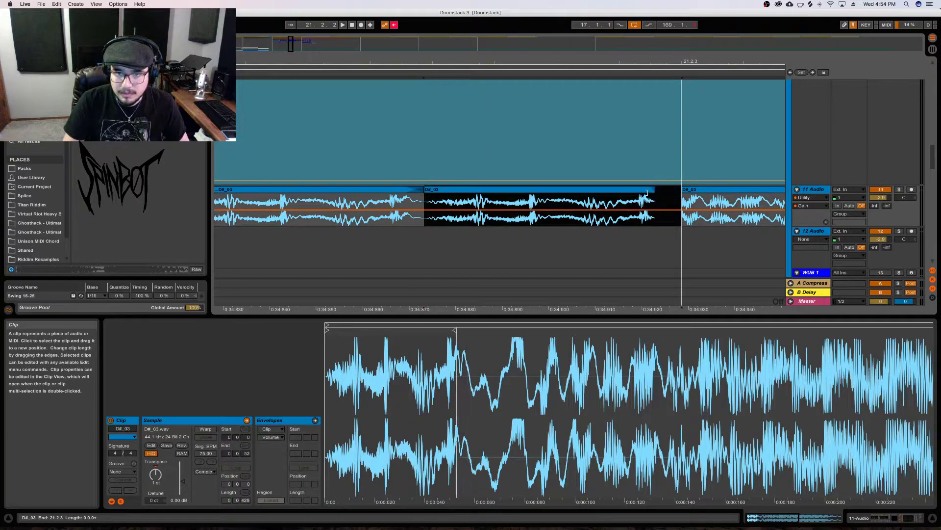
Trim back the ends of the third, second and first D#_03 slices before 21.2.3 on 11 Audio
{"action": "left_click", "coordinate": [410, 191]}
{"action": "left_click_drag", "start_coordinate": [410, 191], "coordinate": [405, 190]}
{"action": "scroll", "coordinate": [342, 60], "scroll_direction": "left", "scroll_amount": 10}
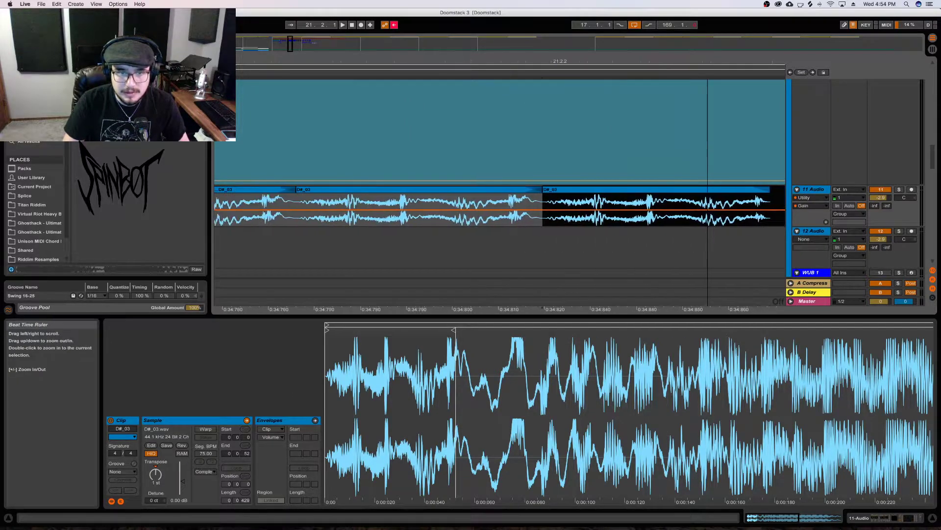
{"action": "left_click", "coordinate": [545, 190]}
{"action": "key", "text": "Left"}
{"action": "key", "text": "Right"}
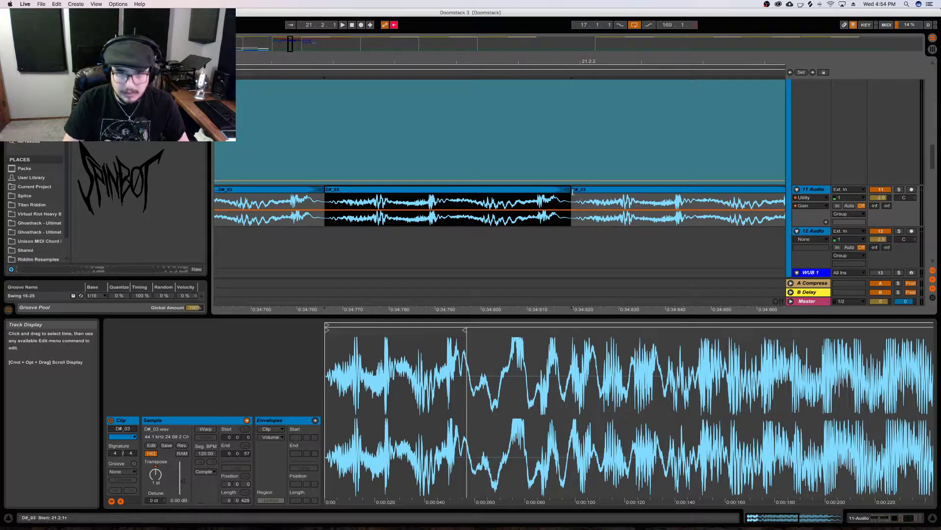
{"action": "left_click", "coordinate": [532, 158]}
{"action": "scroll", "coordinate": [524, 171], "scroll_direction": "left", "scroll_amount": 5}
{"action": "left_click_drag", "start_coordinate": [502, 191], "coordinate": [484, 191]}
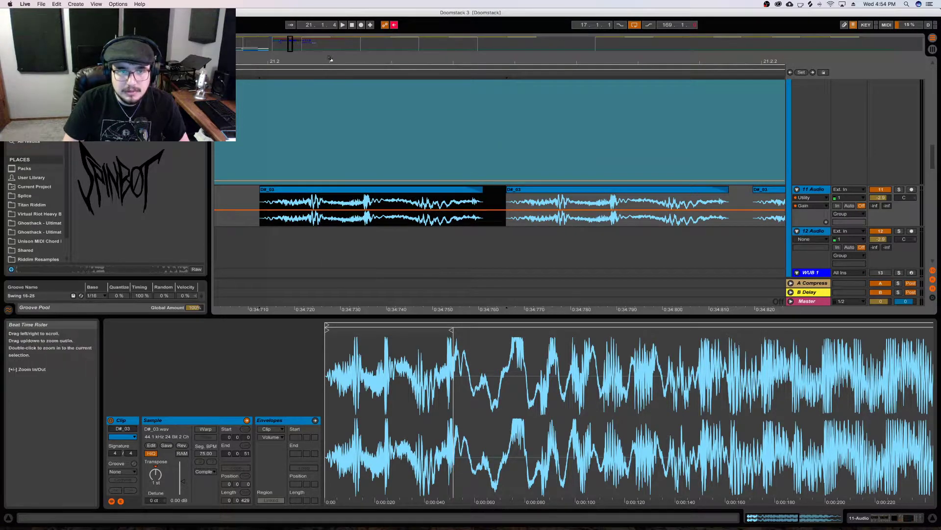
Play the trimmed D#_03 slices around 21.2, and play again from the D#_10 clip on 12 Audio
{"action": "left_click_drag", "start_coordinate": [330, 59], "coordinate": [330, 59]}
{"action": "key", "text": "space"}
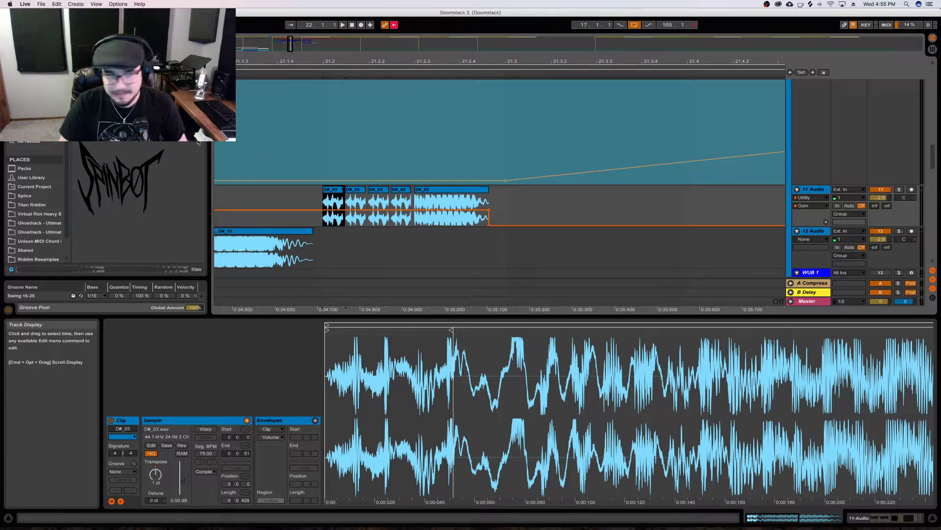
{"action": "left_click", "coordinate": [265, 233]}
{"action": "key", "text": "space"}
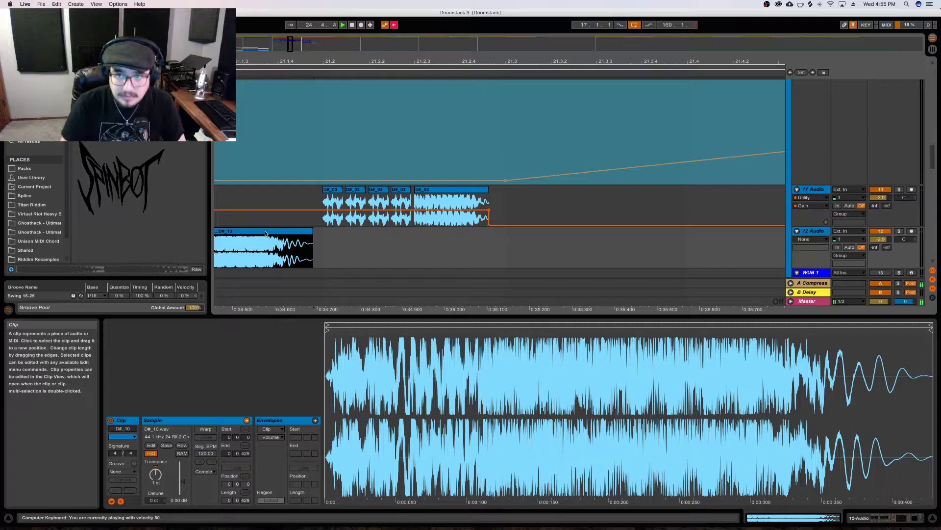
Play the drop from the D#_03 clip at 17.1.1, solo 20 Audio and bring up its device chain
{"action": "left_click_drag", "start_coordinate": [328, 61], "coordinate": [553, 52]}
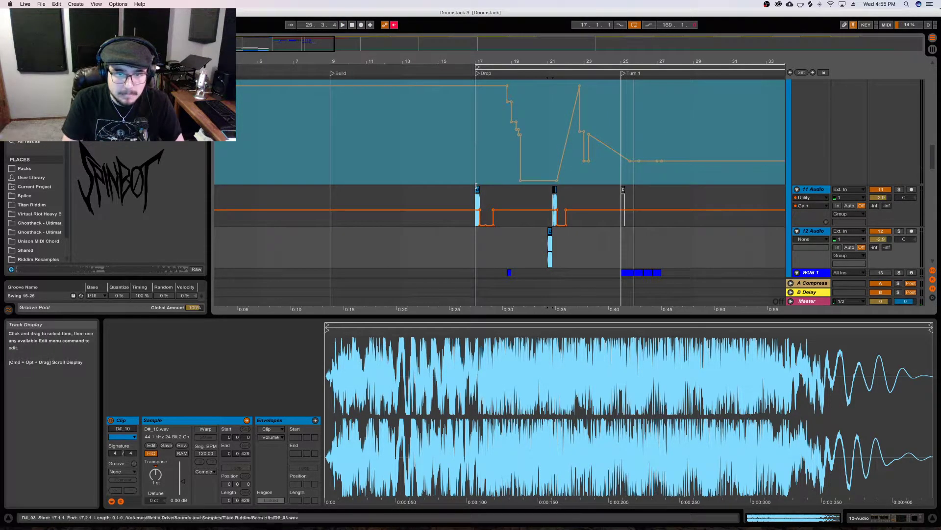
{"action": "left_click", "coordinate": [477, 206]}
{"action": "key", "text": "space"}
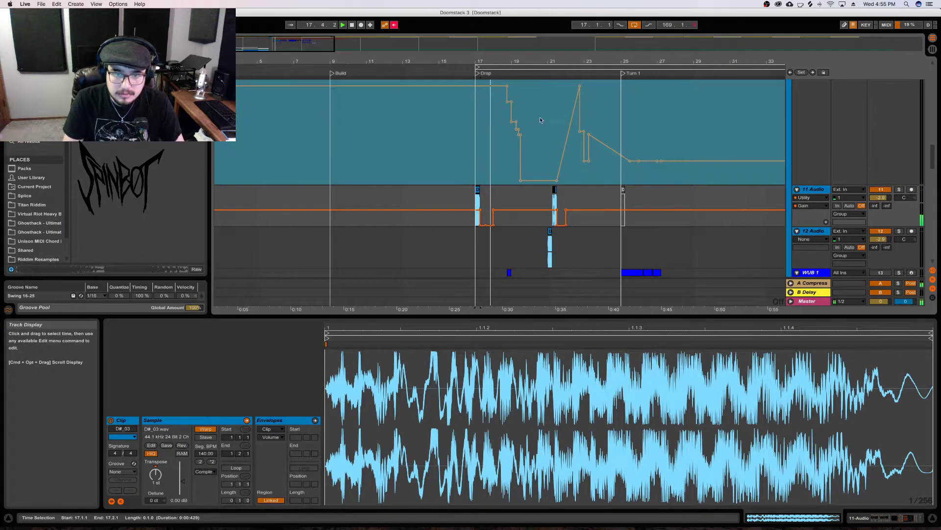
{"action": "scroll", "coordinate": [510, 191], "scroll_direction": "down", "scroll_amount": 6}
{"action": "key", "text": "space"}
{"action": "scroll", "coordinate": [505, 221], "scroll_direction": "down", "scroll_amount": 4}
{"action": "left_click", "coordinate": [900, 207]}
{"action": "key", "text": "space"}
{"action": "key", "text": "space"}
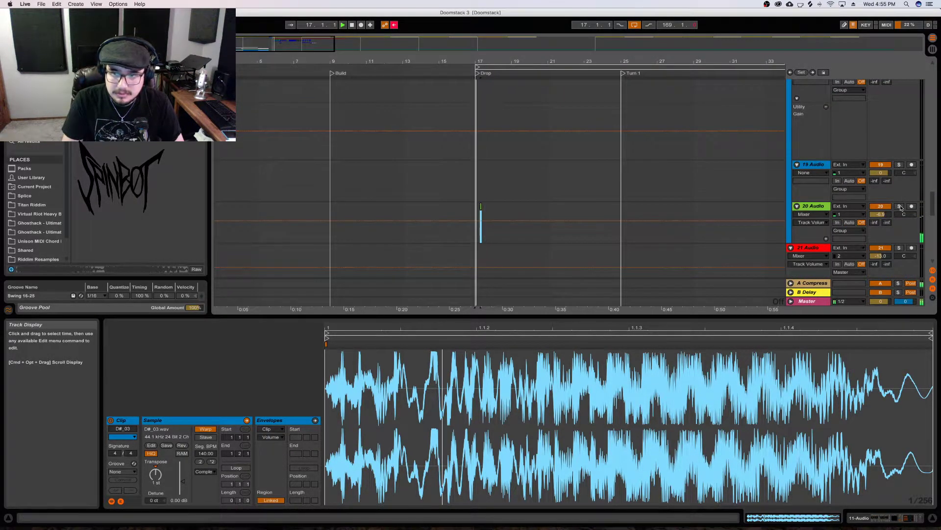
{"action": "left_click", "coordinate": [870, 206]}
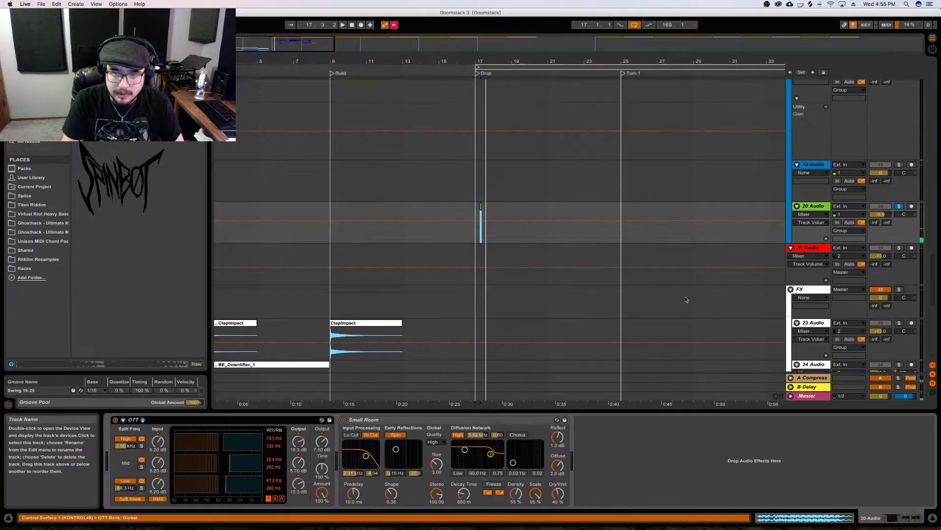
{"action": "left_click", "coordinate": [416, 430]}
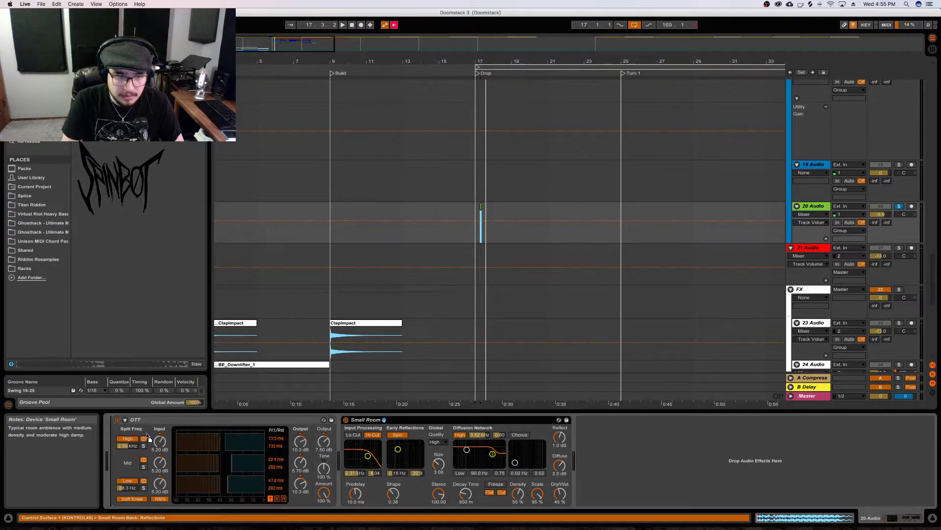
{"action": "left_click_drag", "start_coordinate": [315, 429], "coordinate": [574, 442]}
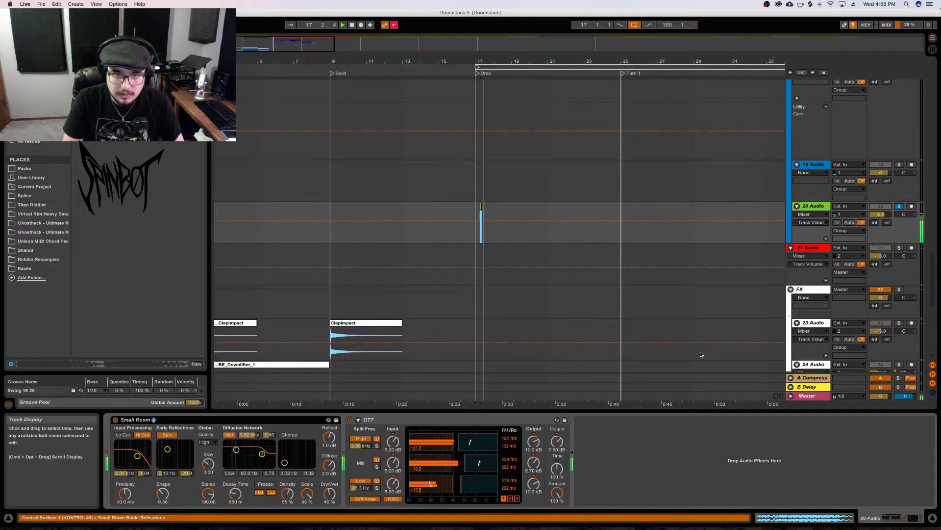
{"action": "left_click", "coordinate": [899, 207]}
{"action": "key", "text": "space"}
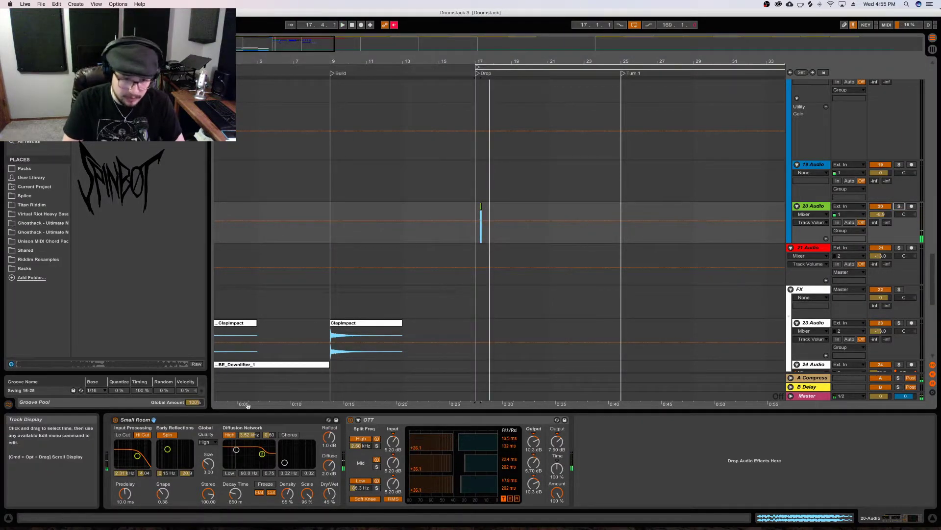
Try lowering Small Room's Dry/Wet to 8.7% on 20 Audio, and undo that change and the device reordering
{"action": "key", "text": "space"}
{"action": "left_click_drag", "start_coordinate": [329, 488], "coordinate": [328, 500]}
{"action": "key", "text": "space"}
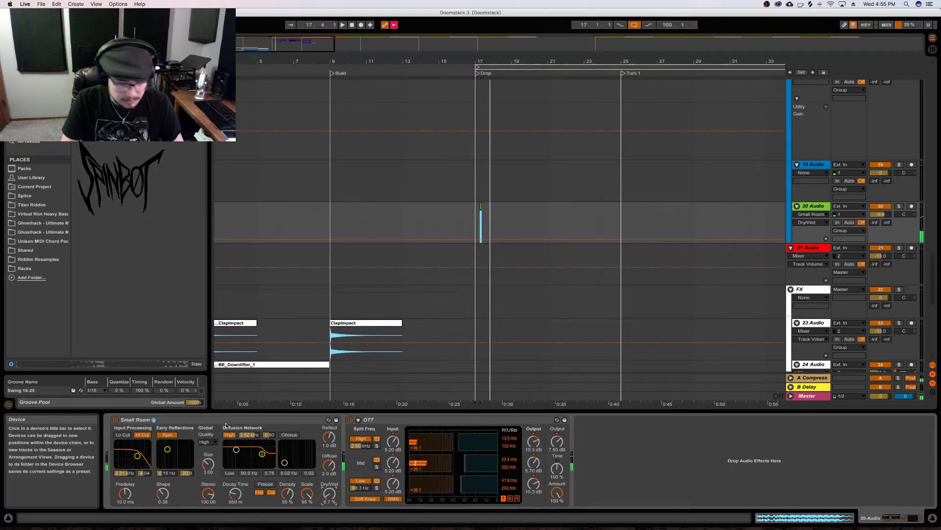
{"action": "key", "text": "super+z"}
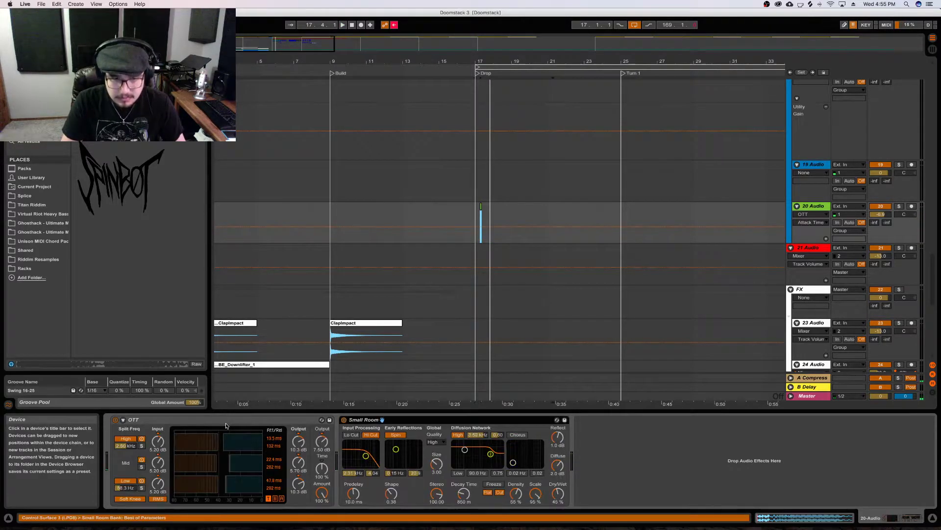
Raise Small Room's Dry/Wet to 53% on 20 Audio while playing its clip, and replay from 17.1.1
{"action": "left_click", "coordinate": [480, 209]}
{"action": "key", "text": "space"}
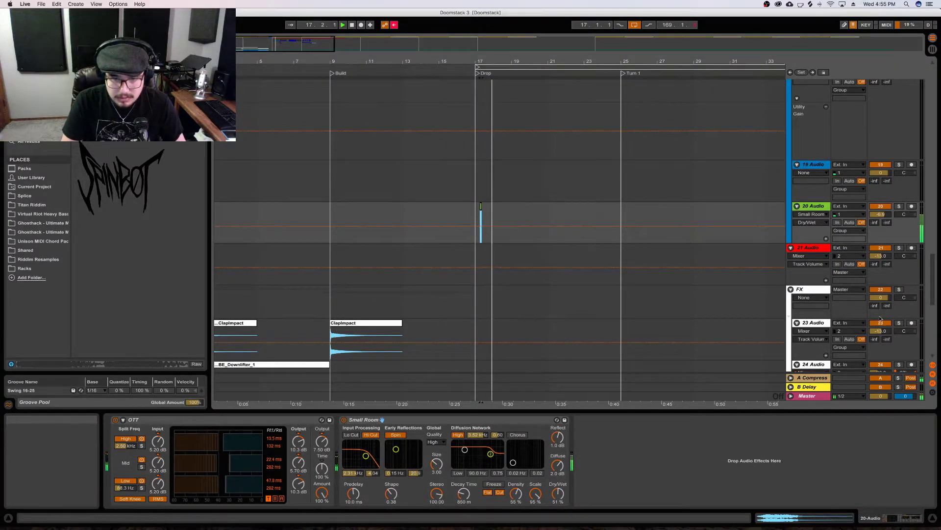
{"action": "key", "text": "space"}
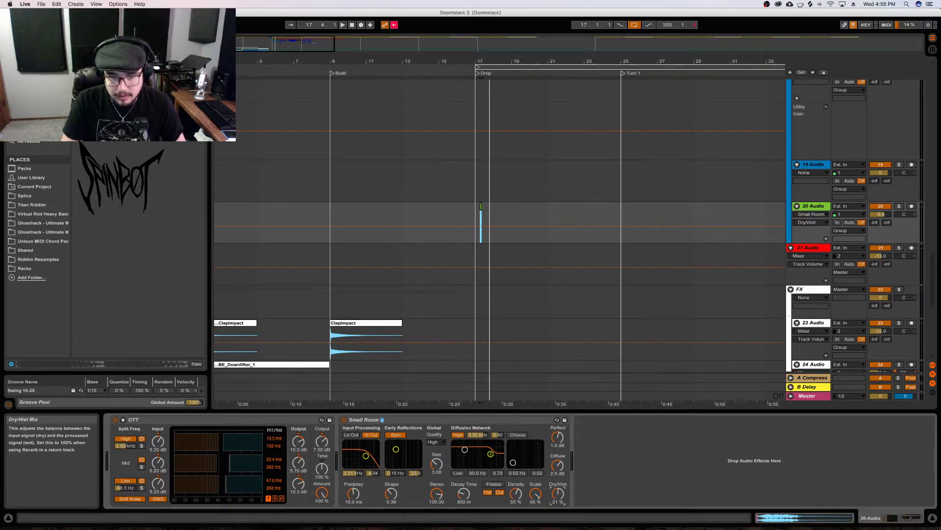
{"action": "key", "text": "space"}
{"action": "left_click", "coordinate": [476, 216]}
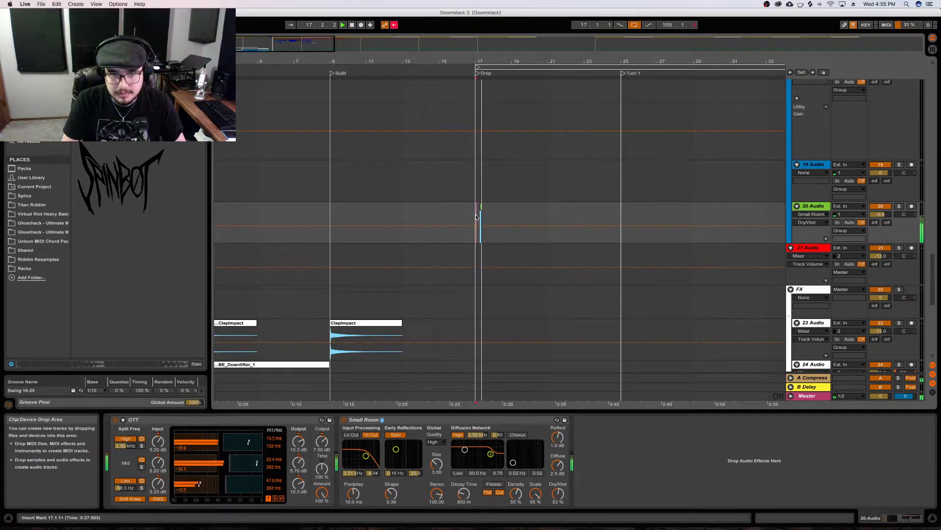
Inspect the drop's Utility gain automation and the 9 Audio freeze clips during playback
{"action": "scroll", "coordinate": [479, 231], "scroll_direction": "up", "scroll_amount": 10}
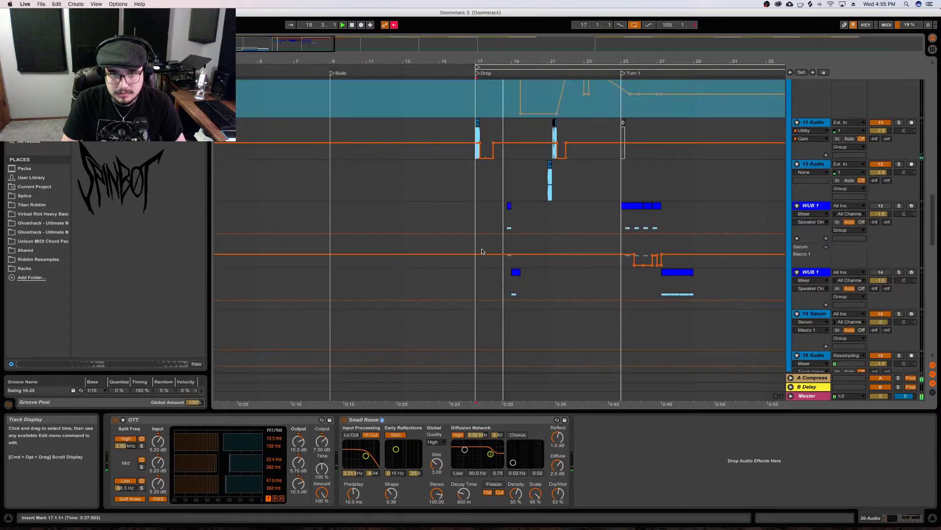
{"action": "scroll", "coordinate": [482, 251], "scroll_direction": "up", "scroll_amount": 10}
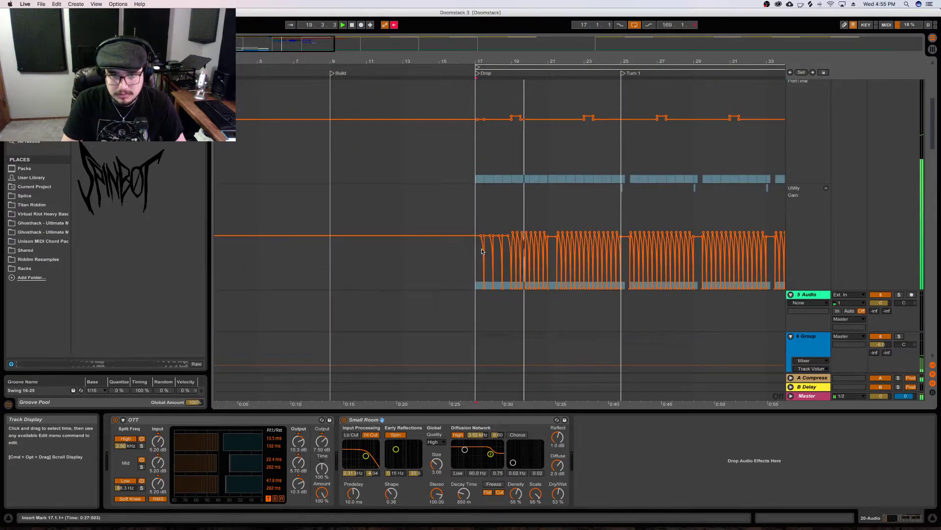
{"action": "scroll", "coordinate": [481, 251], "scroll_direction": "down", "scroll_amount": 3}
{"action": "key", "text": "space"}
{"action": "left_click_drag", "start_coordinate": [524, 61], "coordinate": [498, 201]}
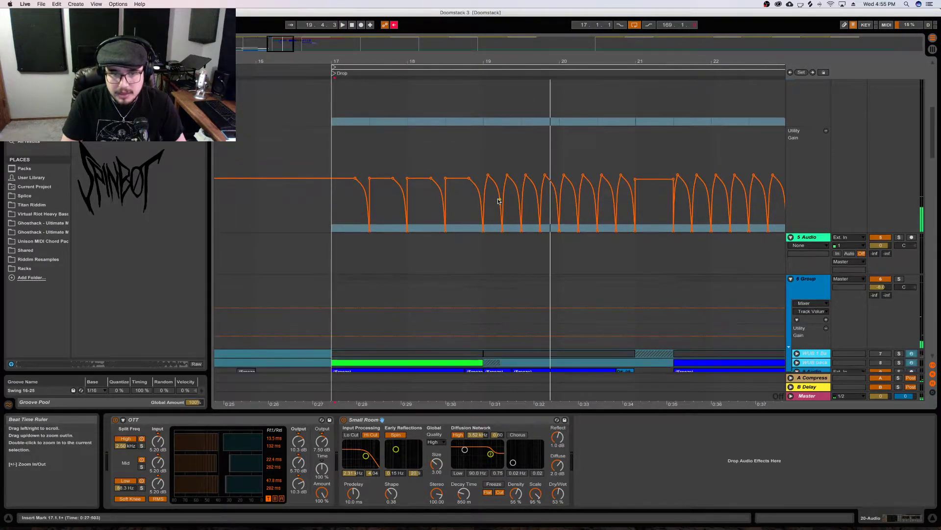
{"action": "scroll", "coordinate": [498, 201], "scroll_direction": "down", "scroll_amount": 10}
{"action": "key", "text": "space"}
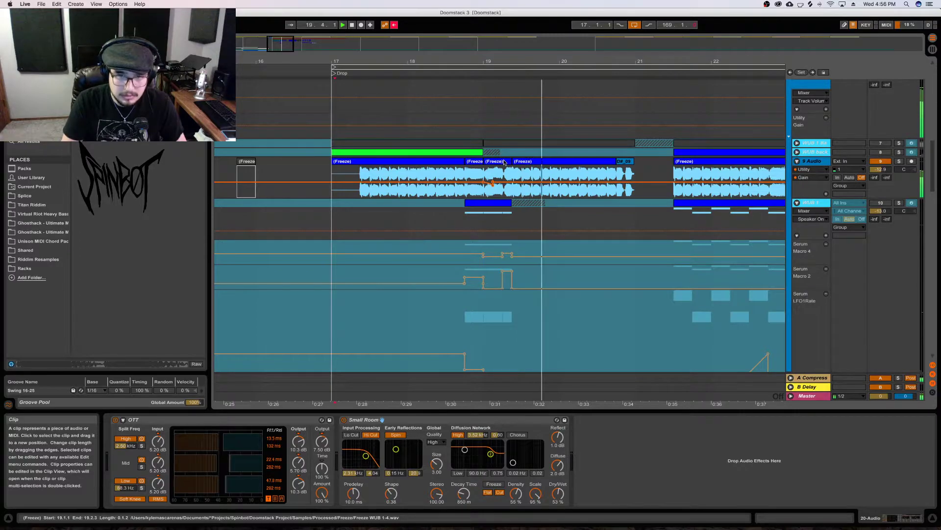
Play the 9 Audio freeze clips around bar 19, including from 18.4.1
{"action": "key", "text": "space"}
{"action": "left_click", "coordinate": [497, 172]}
{"action": "key", "text": "space"}
{"action": "key", "text": "space"}
{"action": "left_click_drag", "start_coordinate": [486, 62], "coordinate": [483, 93]}
{"action": "left_click", "coordinate": [288, 73]}
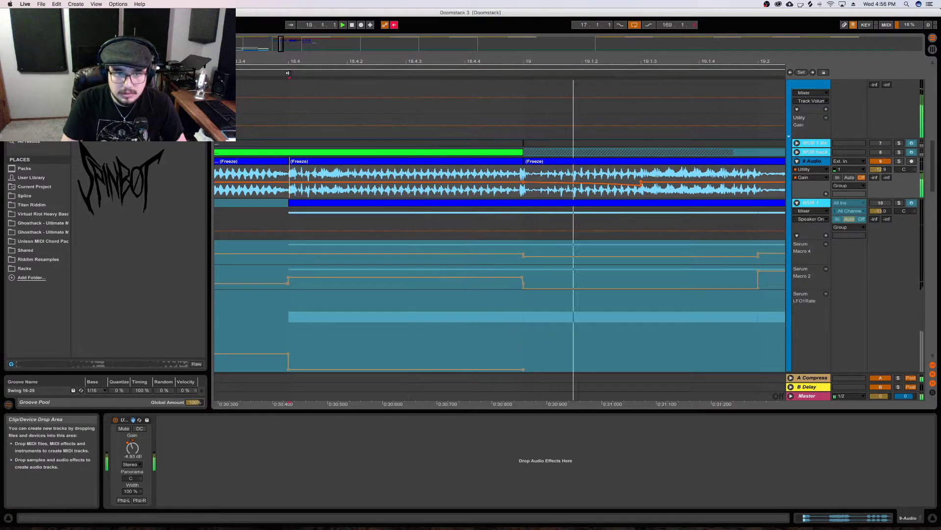
Open the freeze clip at 19.1.1 on 9 Audio and examine its waveform while playing it
{"action": "double_click", "coordinate": [672, 165]}
{"action": "left_click_drag", "start_coordinate": [389, 325], "coordinate": [436, 301]}
{"action": "key", "text": "space"}
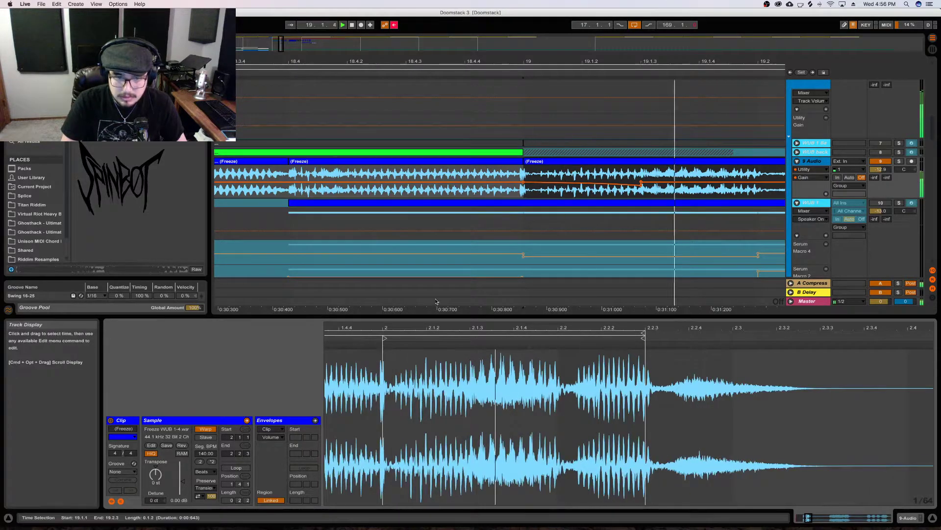
{"action": "left_click", "coordinate": [438, 376]}
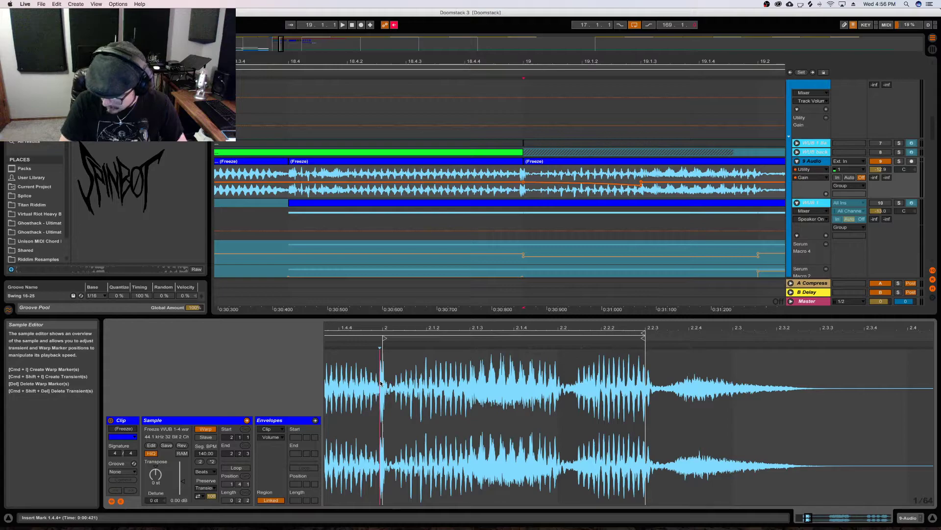
{"action": "key", "text": "space"}
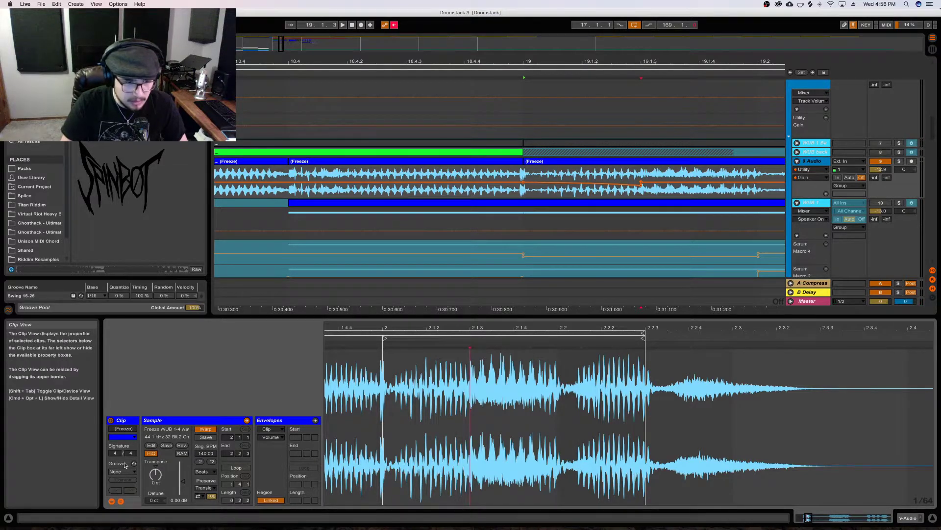
Show the freeze clip's Transposition Modulation envelope and play with the insert mark at 2.1.3
{"action": "left_click", "coordinate": [121, 501]}
{"action": "left_click", "coordinate": [120, 501]}
{"action": "left_click", "coordinate": [270, 437]}
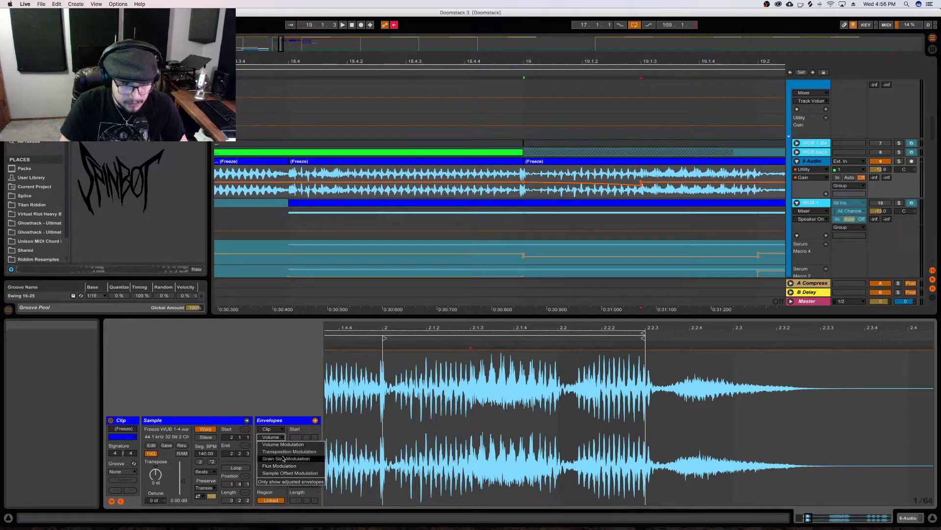
{"action": "left_click", "coordinate": [284, 451]}
{"action": "left_click", "coordinate": [479, 387]}
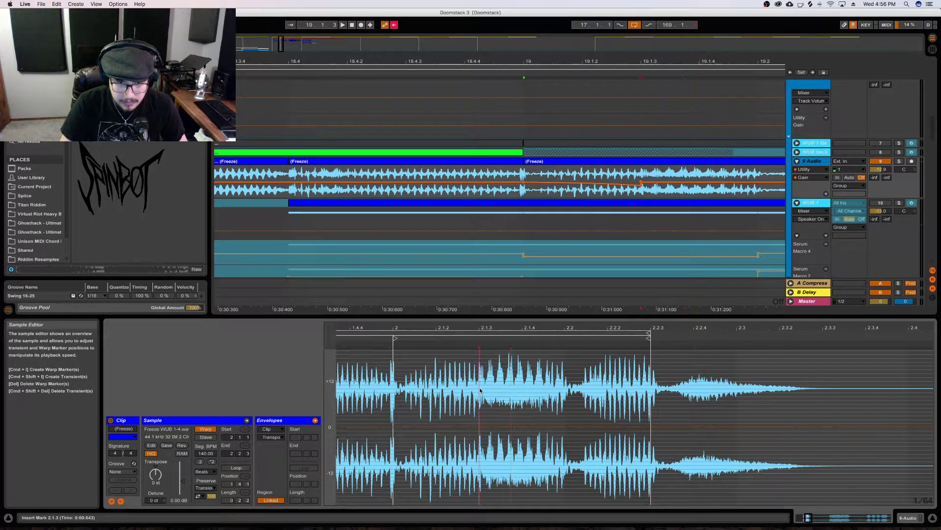
{"action": "key", "text": "space"}
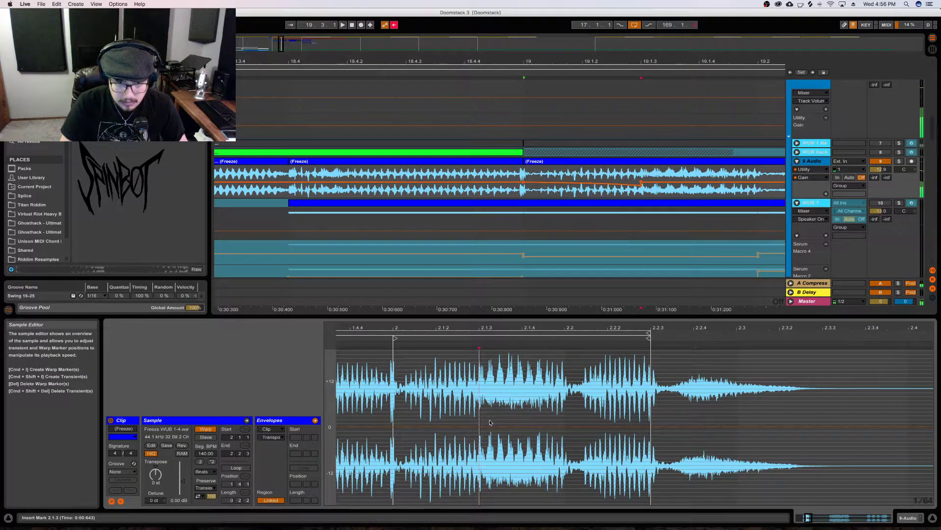
Try raising the transposition envelope from 2.1.3 to 2.2.1 as a block and as a rising ramp, and delete it
{"action": "left_click_drag", "start_coordinate": [510, 416], "coordinate": [527, 441]}
{"action": "key", "text": "space"}
{"action": "left_click_drag", "start_coordinate": [522, 397], "coordinate": [522, 357]}
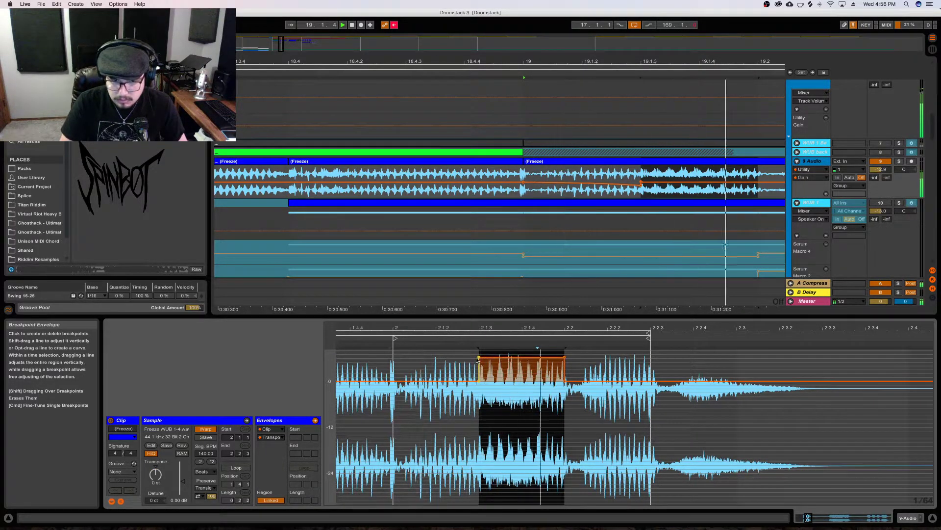
{"action": "left_click", "coordinate": [479, 357]}
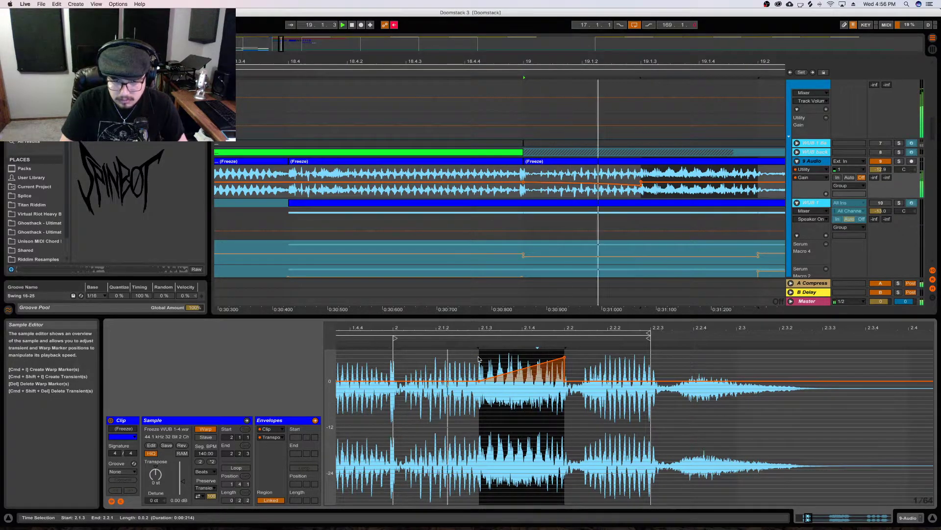
{"action": "key", "text": "space"}
{"action": "scroll", "coordinate": [557, 397], "scroll_direction": "up", "scroll_amount": 1}
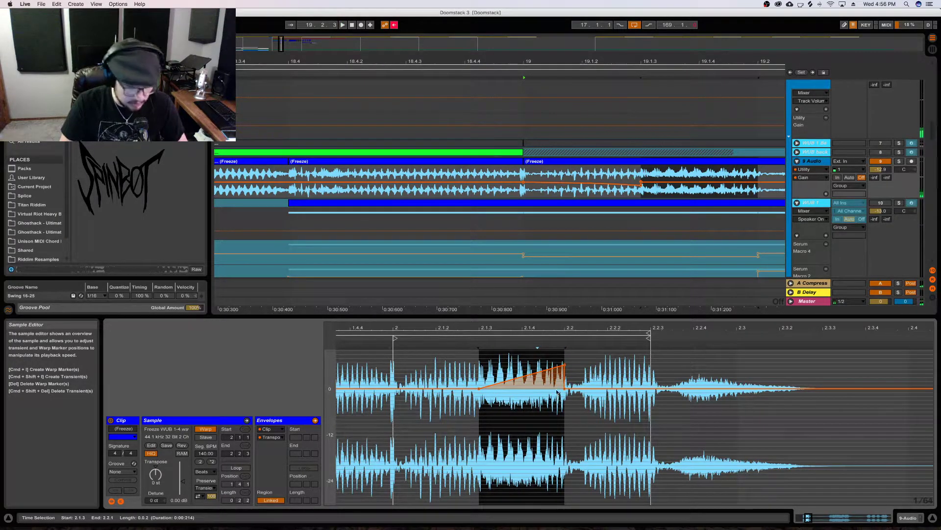
{"action": "key", "text": "BackSpace"}
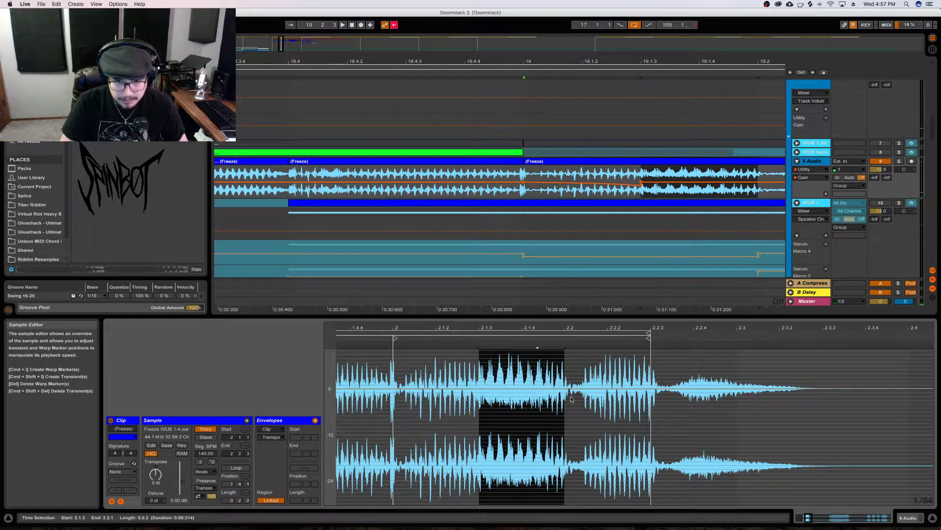
Lower the freeze clip's transposition envelope to -12 between 2.1.3 and 2.2.1 while the clip plays
{"action": "left_click", "coordinate": [271, 437]}
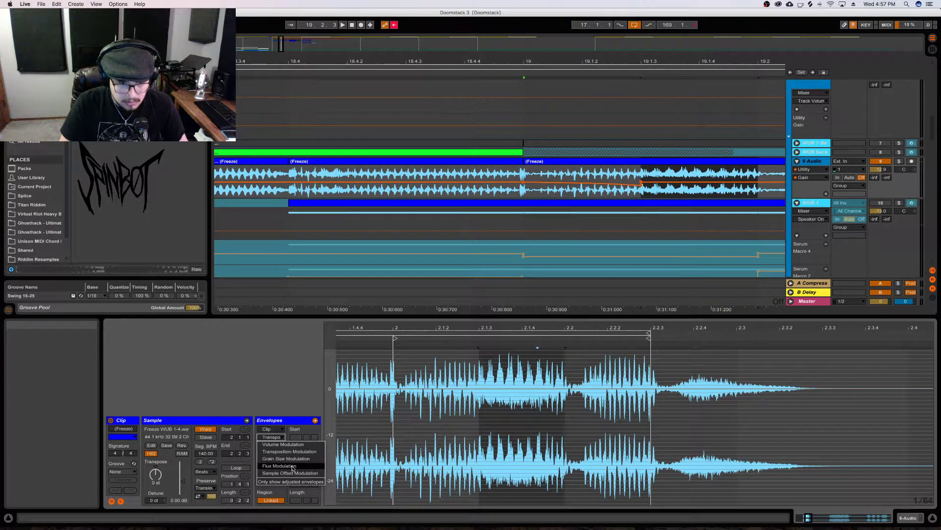
{"action": "key", "text": "Escape"}
{"action": "key", "text": "space"}
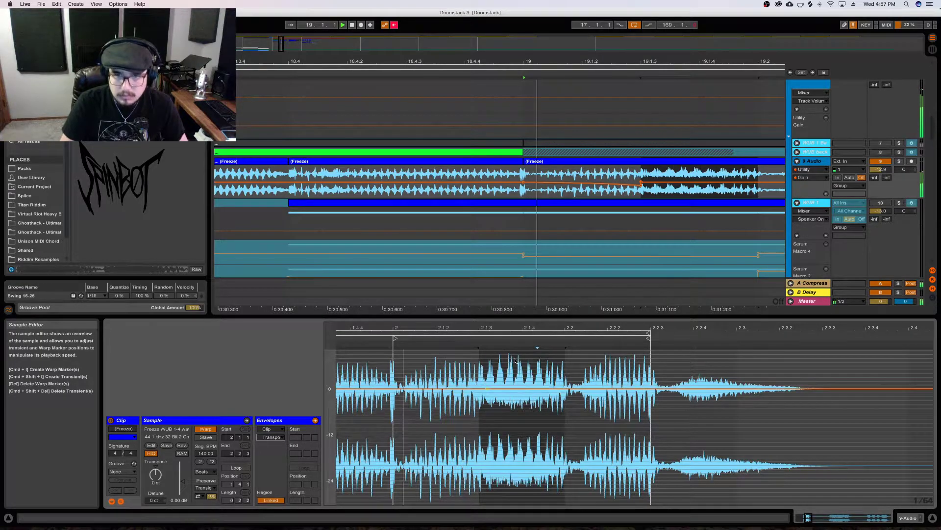
{"action": "left_click_drag", "start_coordinate": [503, 390], "coordinate": [502, 449]}
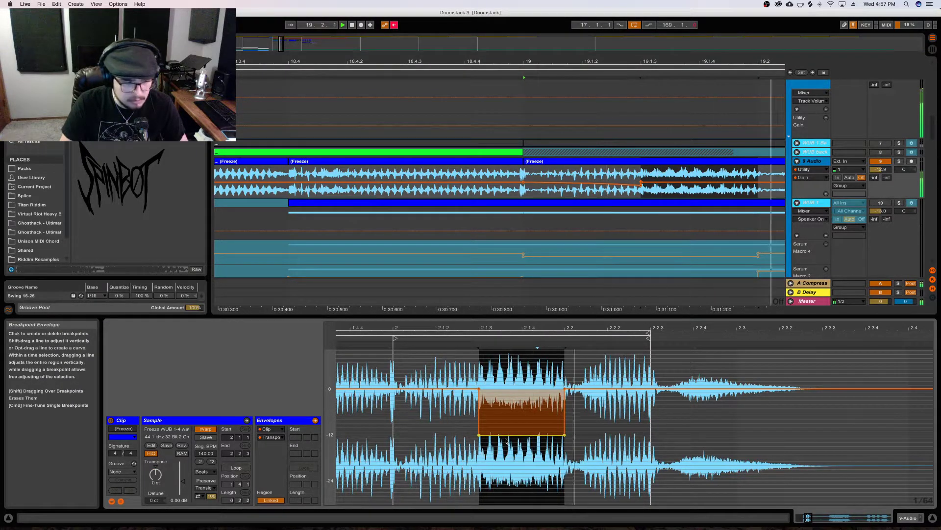
Delete the freeze clip's transposition envelope breakpoints at 2.2.1 and 2.1.3 to flatten it at 0 st, and play the clip
{"action": "left_click", "coordinate": [564, 435]}
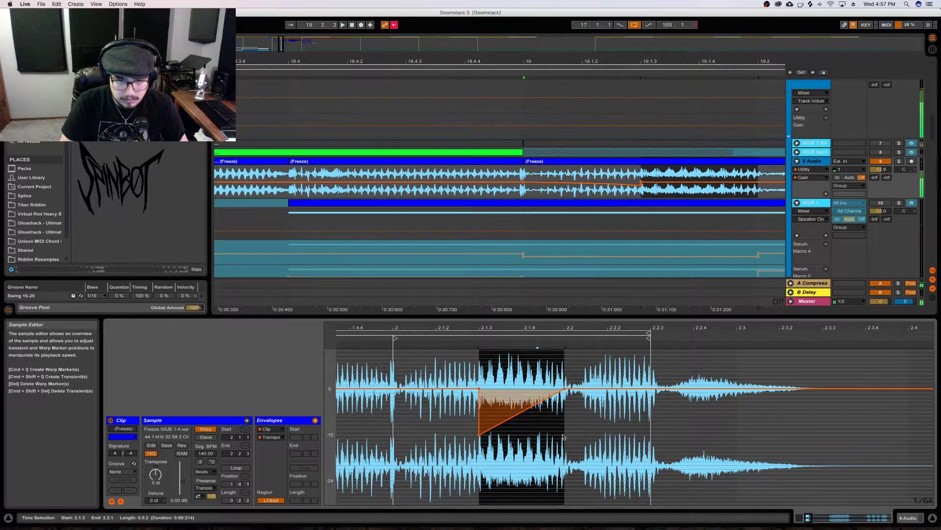
{"action": "left_click", "coordinate": [482, 432]}
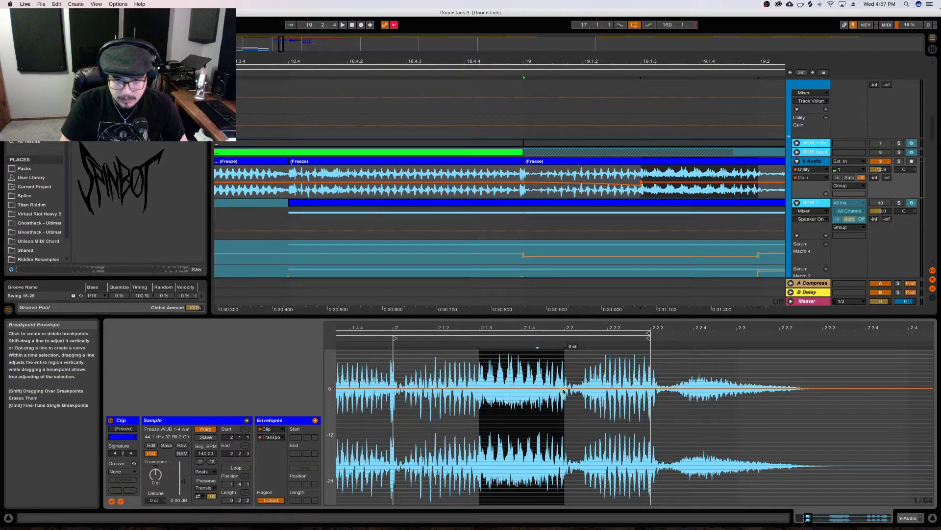
{"action": "left_click", "coordinate": [570, 408]}
{"action": "key", "text": "space"}
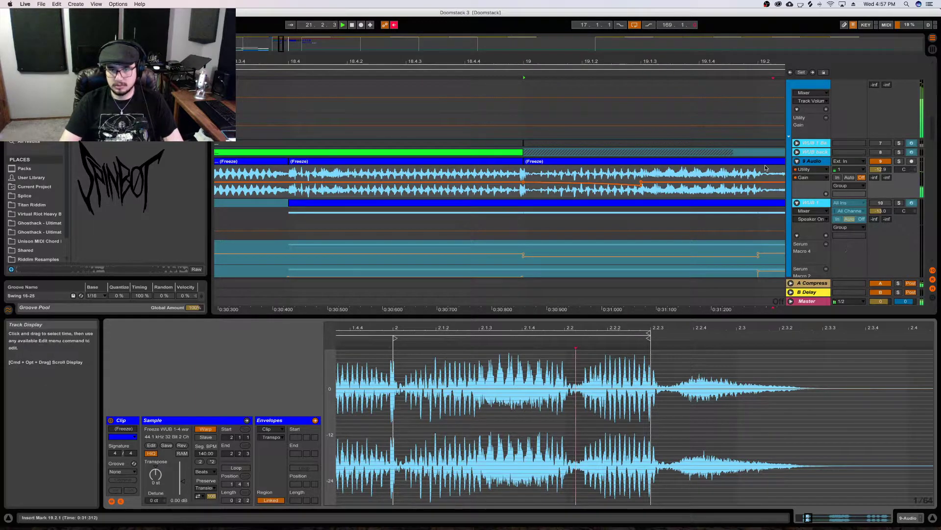
Show the whole drop in the arrangement and examine 6 Group's effect devices, including LFOTool
{"action": "left_click", "coordinate": [932, 517]}
{"action": "scroll", "coordinate": [616, 156], "scroll_direction": "up", "scroll_amount": 2}
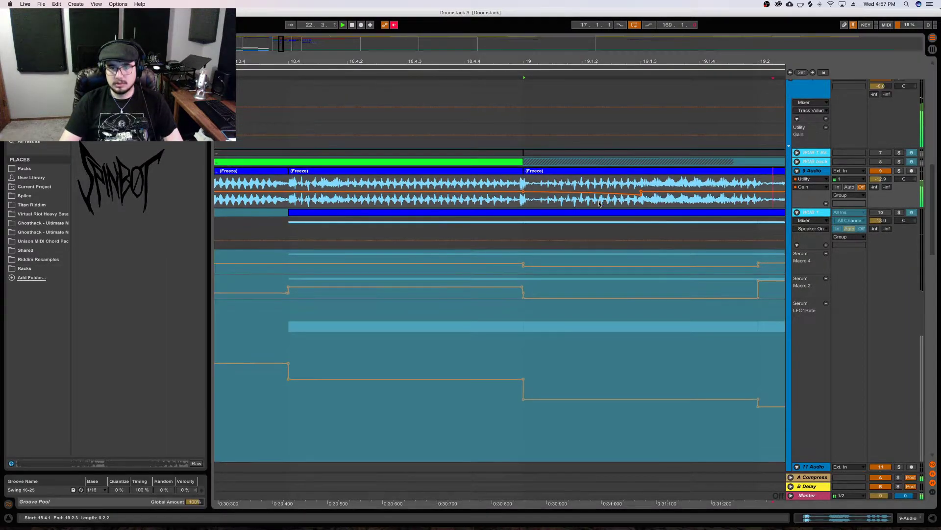
{"action": "left_click_drag", "start_coordinate": [595, 60], "coordinate": [595, 43]}
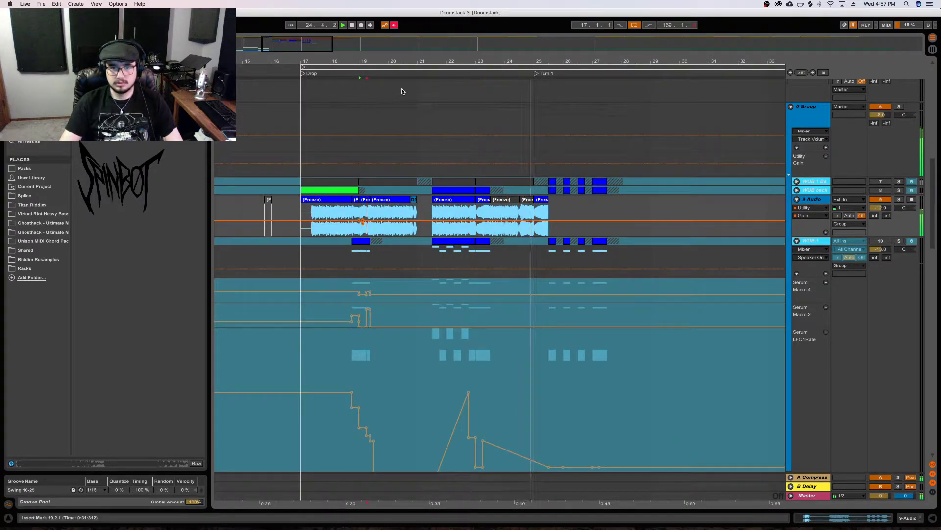
{"action": "double_click", "coordinate": [816, 112]}
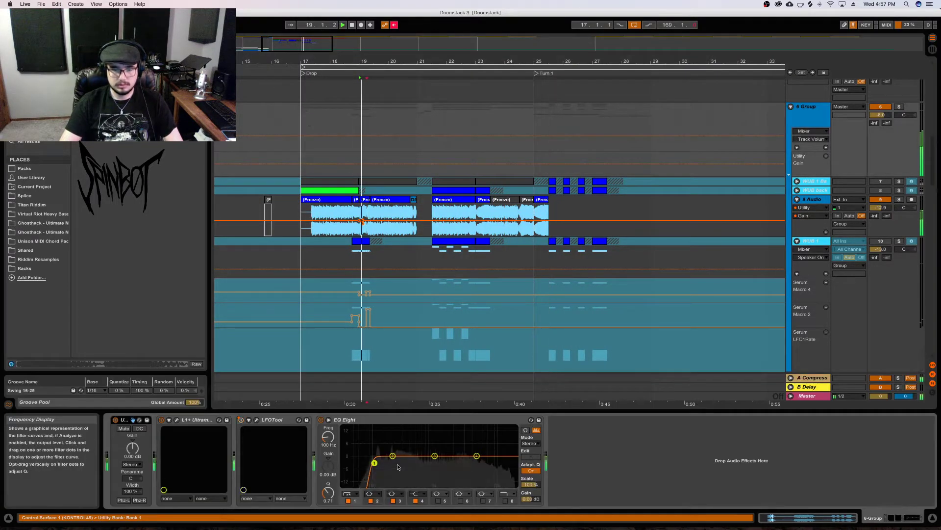
{"action": "left_click", "coordinate": [273, 419]}
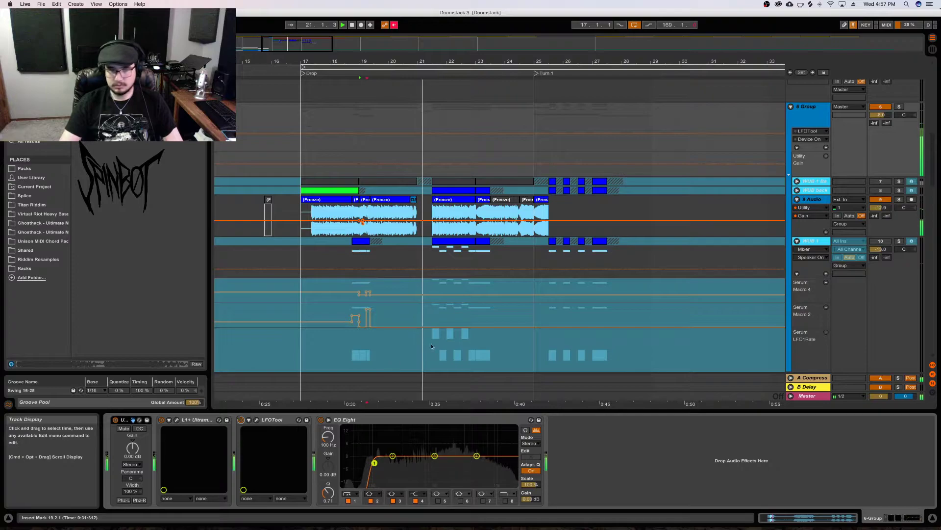
Lower the gain of the D#_09 clip at 20.4.1 on 9 Audio to about -4.16 dB
{"action": "left_click_drag", "start_coordinate": [416, 61], "coordinate": [418, 113]}
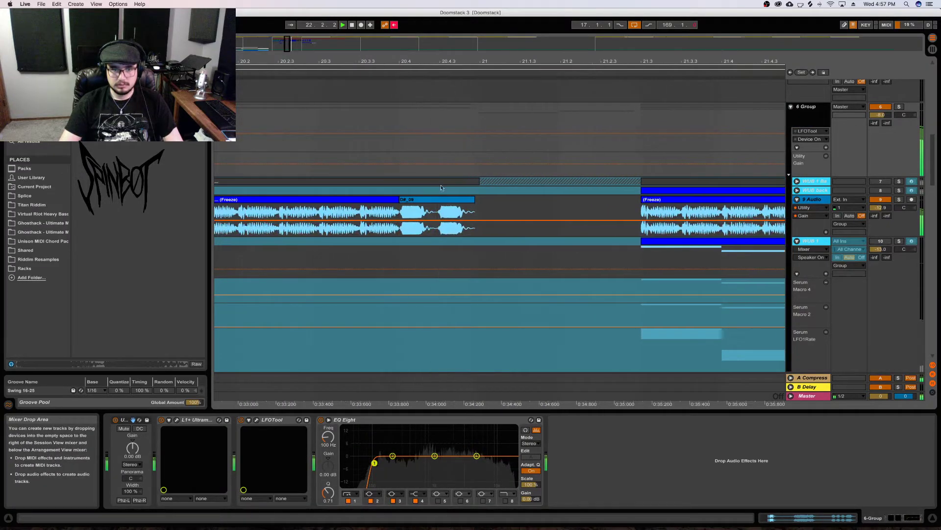
{"action": "double_click", "coordinate": [436, 216]}
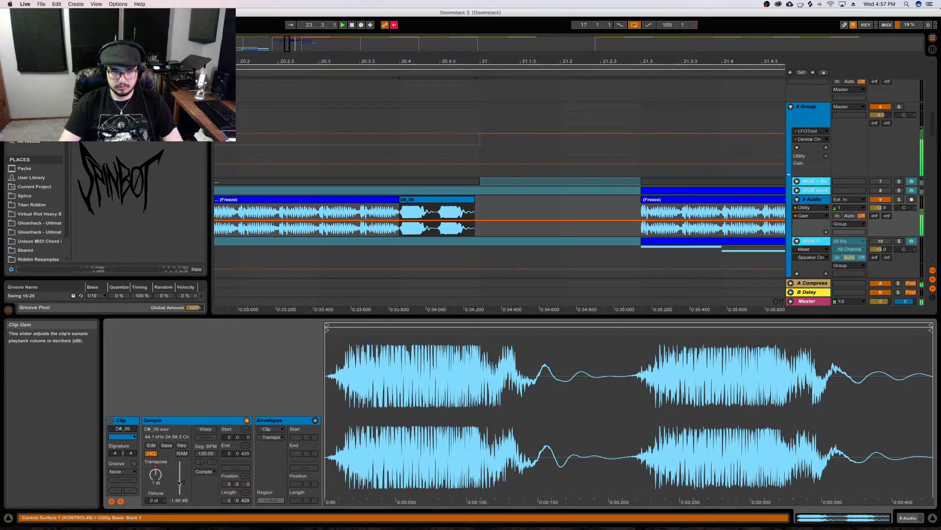
{"action": "left_click_drag", "start_coordinate": [181, 482], "coordinate": [182, 485]}
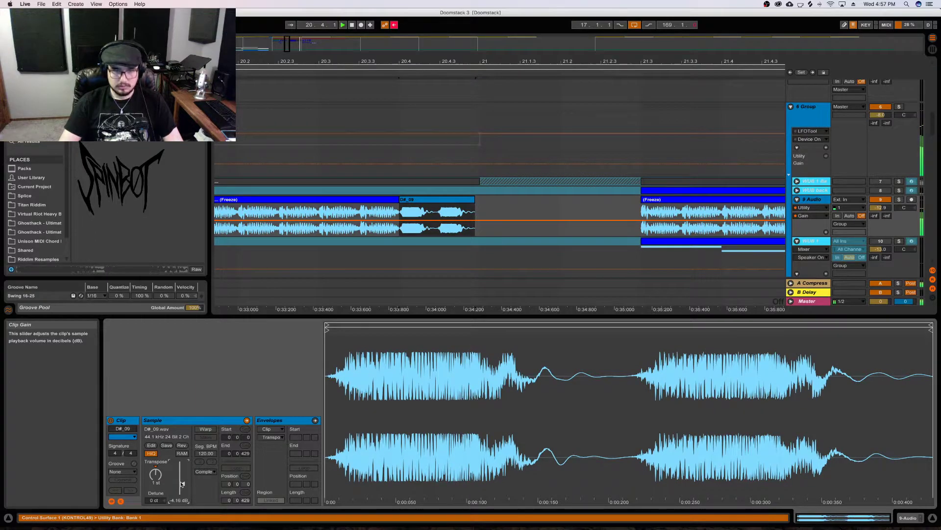
{"action": "left_click", "coordinate": [334, 201]}
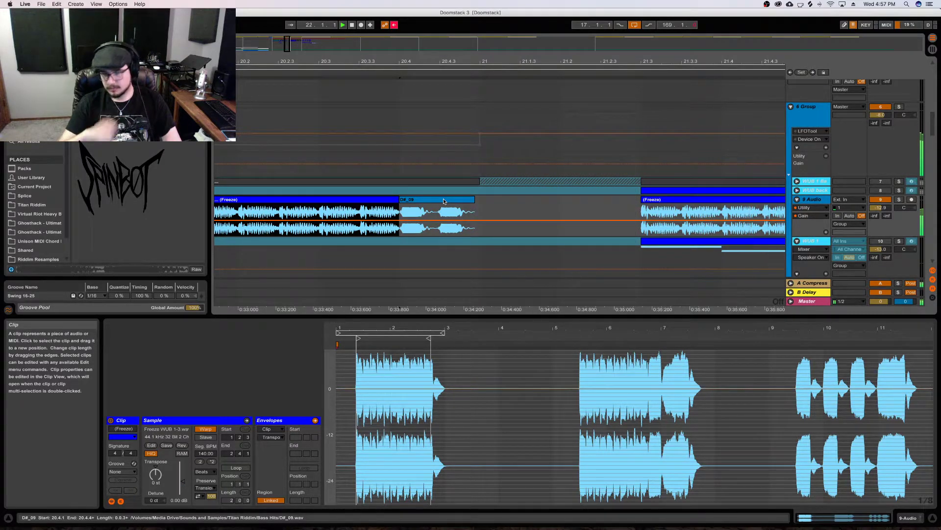
Open the BE_Clap_1 pad of the Drums track's Drum Rack from the Session mixer, with the track temporarily soloed
{"action": "key", "text": "Tab"}
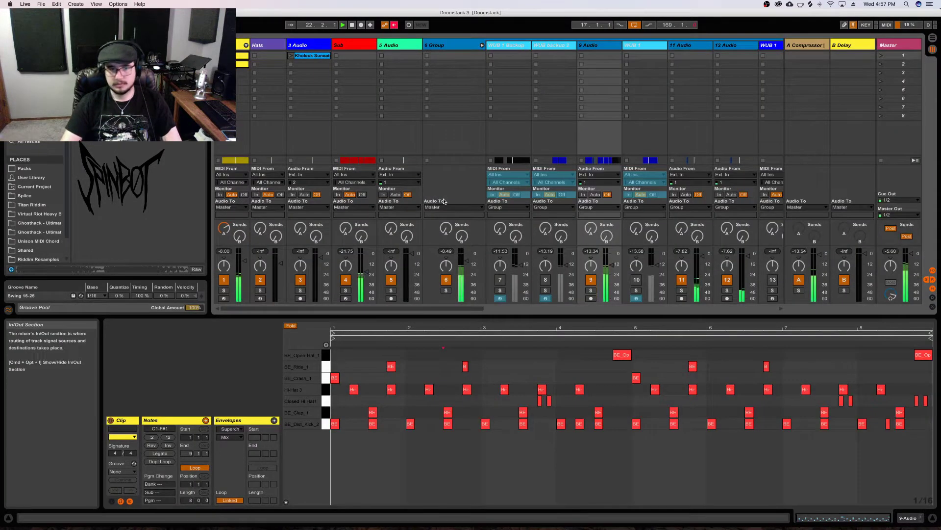
{"action": "left_click", "coordinate": [224, 290]}
{"action": "key", "text": "shift+Tab"}
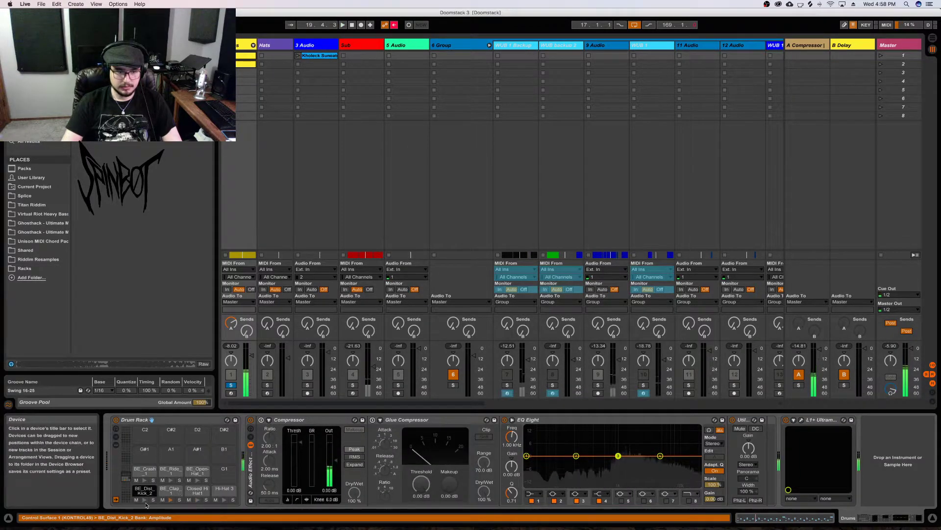
{"action": "left_click", "coordinate": [170, 489]}
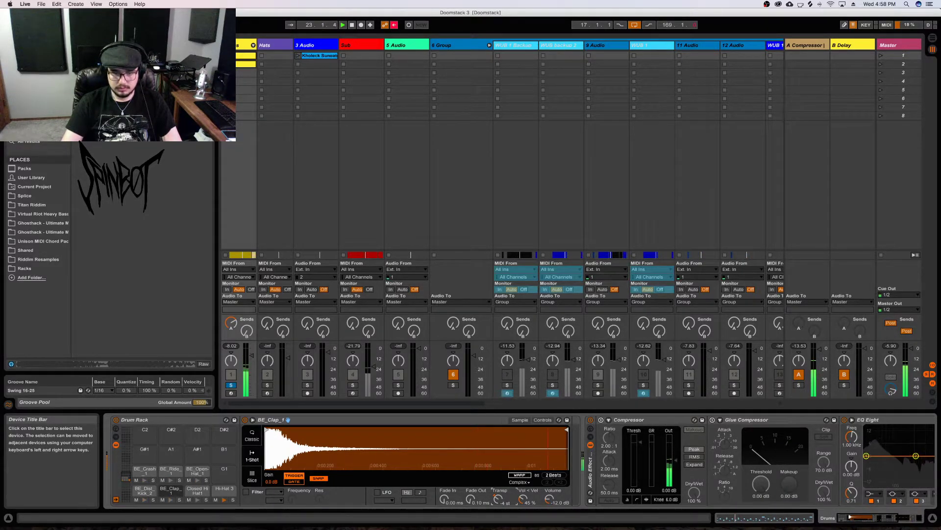
{"action": "left_click", "coordinate": [232, 385]}
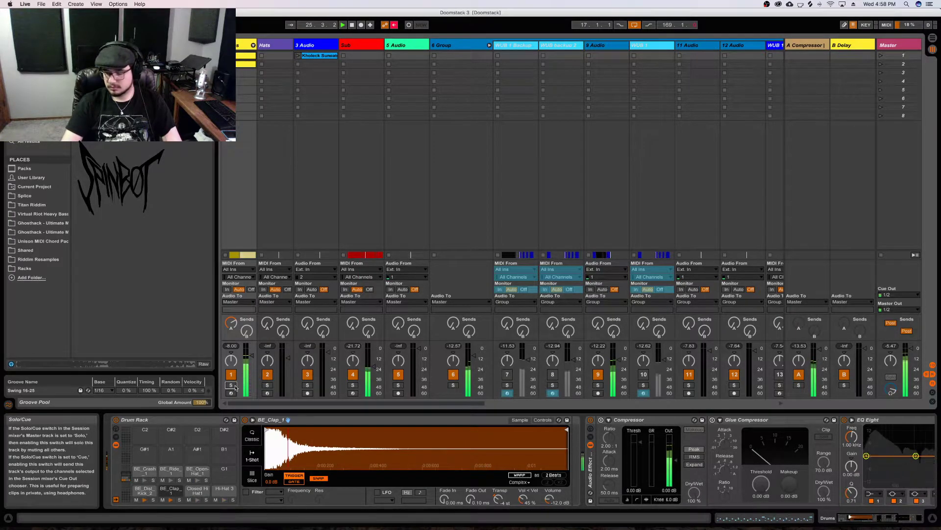
Unfold the Drum Rack's chains in the mixer and look through the Drums track's effect devices
{"action": "key", "text": "Tab"}
{"action": "key", "text": "Tab"}
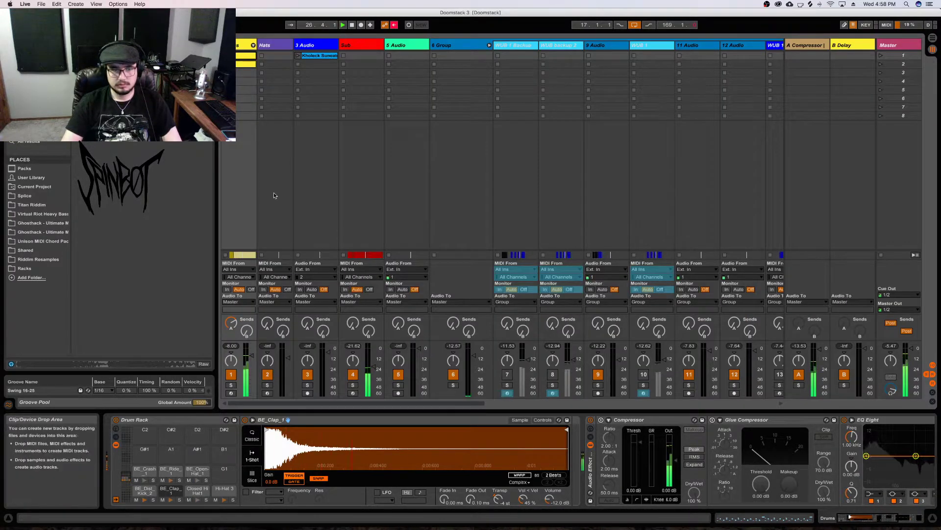
{"action": "left_click", "coordinate": [253, 45]}
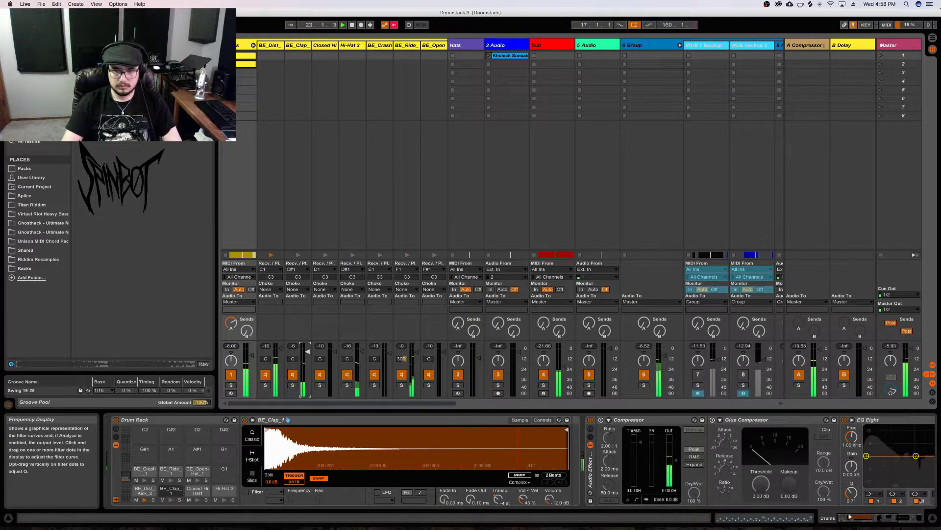
{"action": "scroll", "coordinate": [588, 456], "scroll_direction": "right", "scroll_amount": 5}
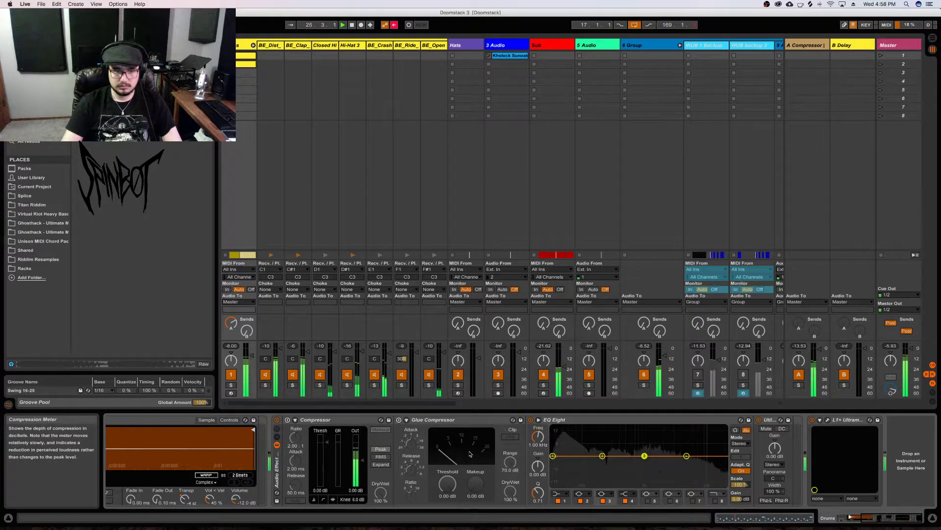
{"action": "left_click_drag", "start_coordinate": [891, 519], "coordinate": [826, 521]}
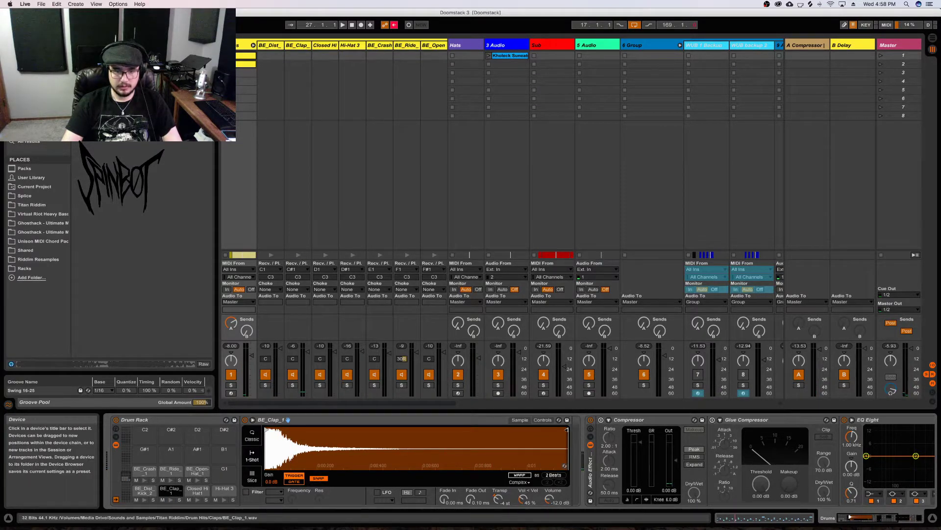
Trim the end of the BE_Clap_1 sample to roughly a third of its length while listening to the drop
{"action": "mouse_move", "coordinate": [566, 430]}
{"action": "left_mouse_down"}
{"action": "mouse_move", "coordinate": [286, 436]}
{"action": "mouse_move", "coordinate": [313, 442]}
{"action": "left_mouse_up"}
{"action": "key", "text": "space"}
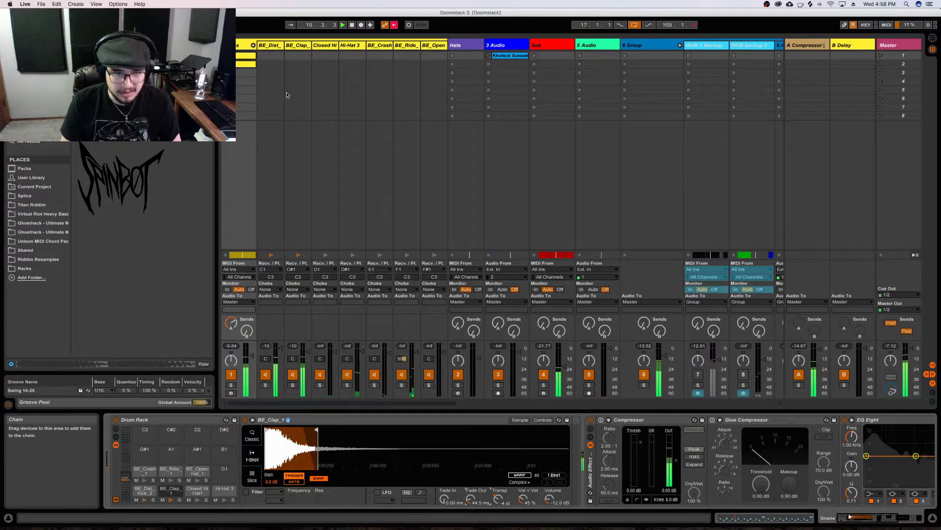
{"action": "left_click_drag", "start_coordinate": [316, 429], "coordinate": [357, 433]}
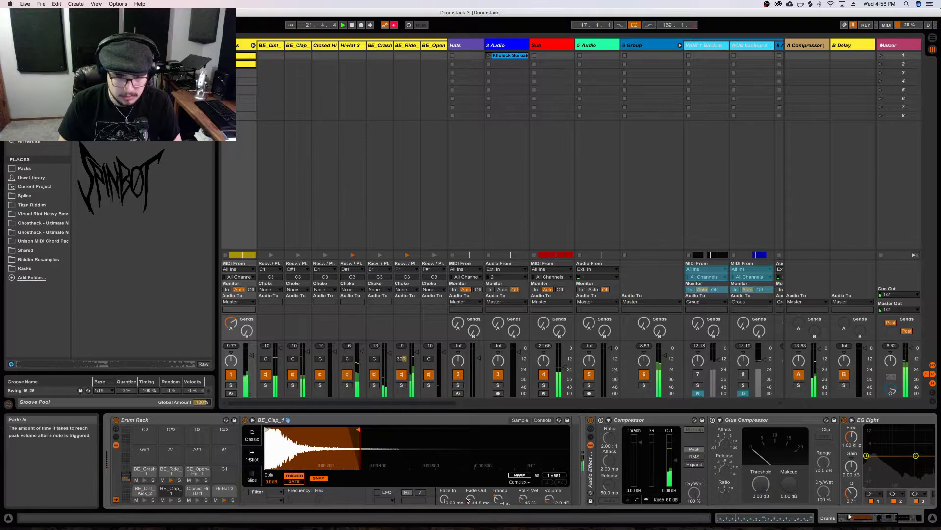
Set BE_Clap_1's Fade Out to about 202 ms and audition the Drums track with a temporary solo
{"action": "left_click_drag", "start_coordinate": [469, 500], "coordinate": [466, 490]}
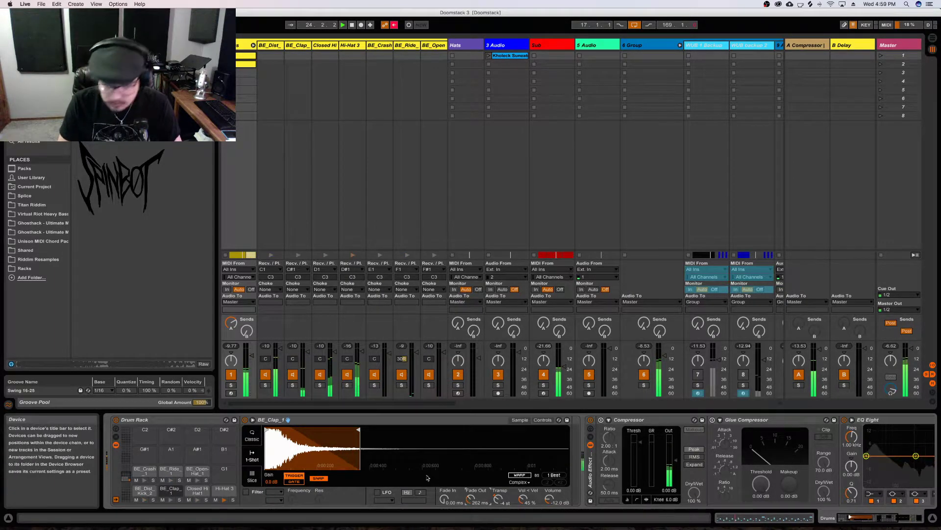
{"action": "left_click", "coordinate": [231, 385]}
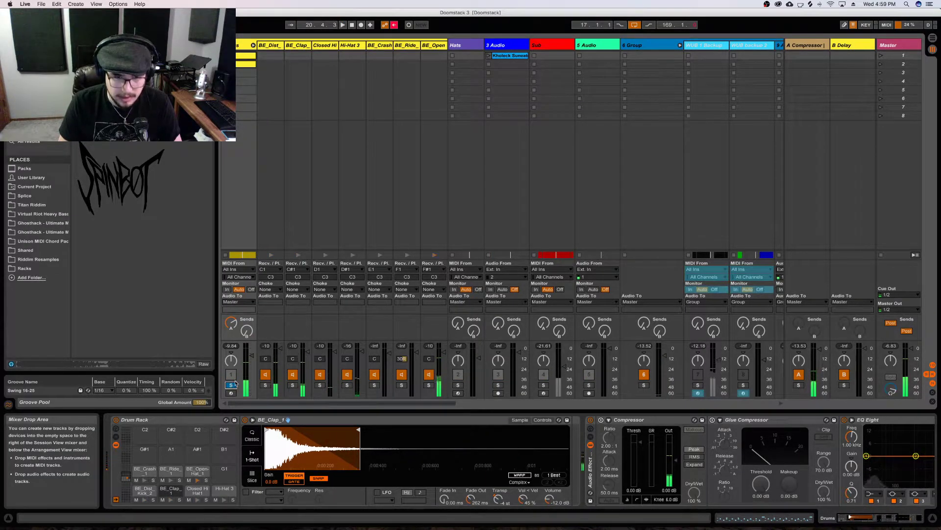
{"action": "left_click", "coordinate": [231, 385]}
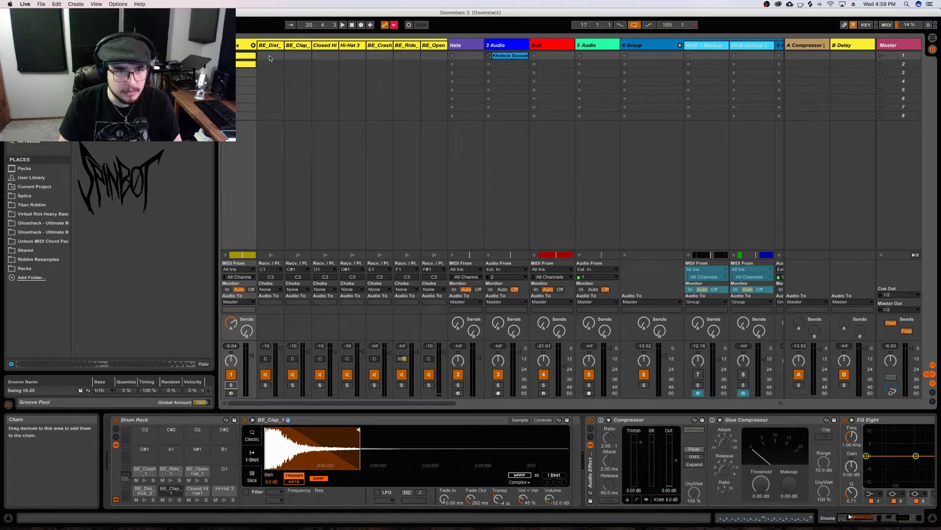
Play the loop, show the kick pad's effect chain and turn off solo on the A Compressor return
{"action": "key", "text": "space"}
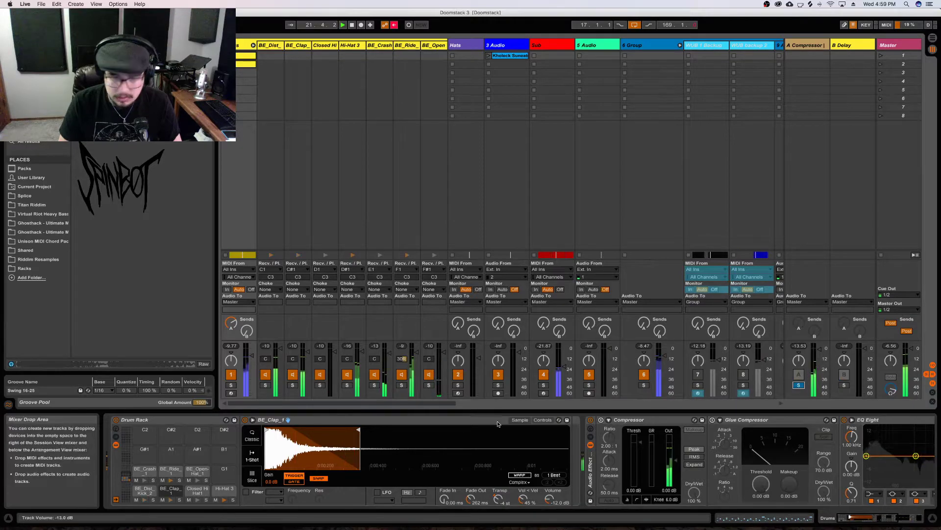
{"action": "left_click", "coordinate": [144, 491]}
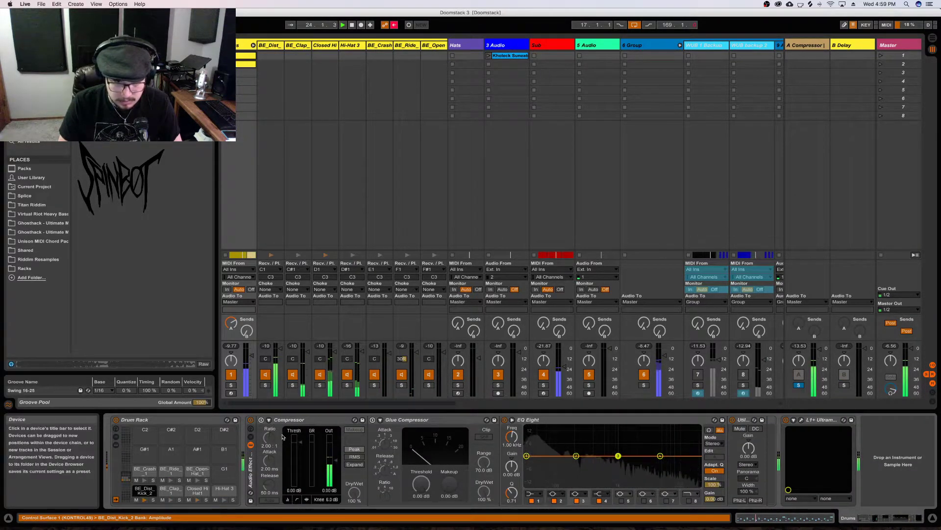
{"action": "left_click", "coordinate": [799, 385]}
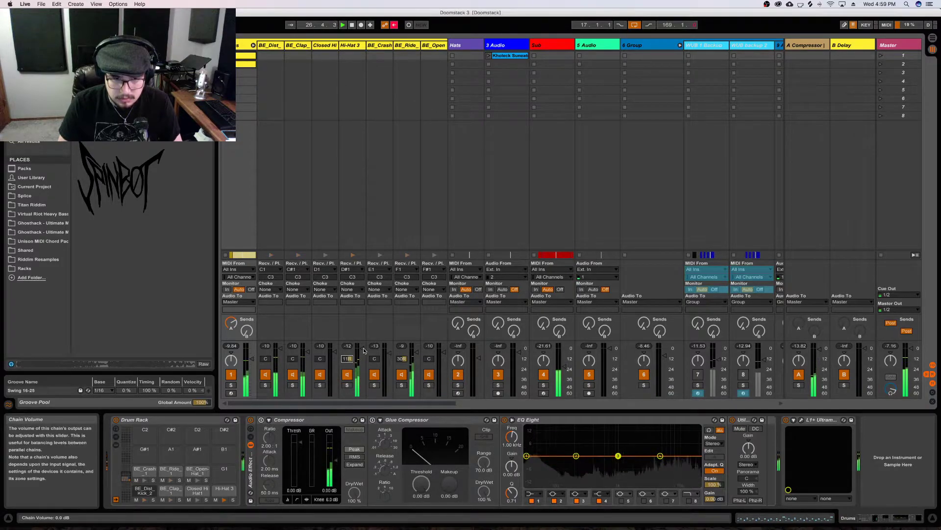
Open the Hi-Hat 3 pad's sample and device chain in the drum rack
{"action": "key", "text": "Tab"}
{"action": "key", "text": "Tab"}
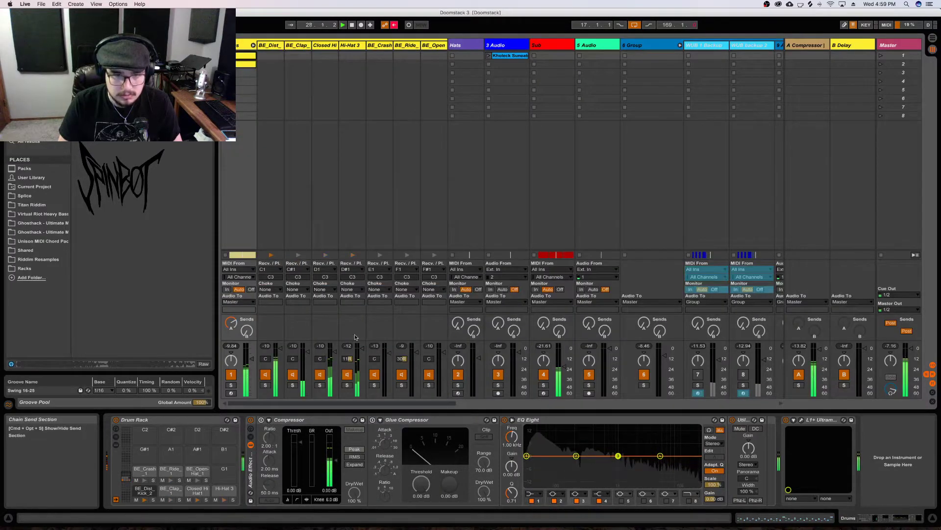
{"action": "left_click", "coordinate": [222, 491]}
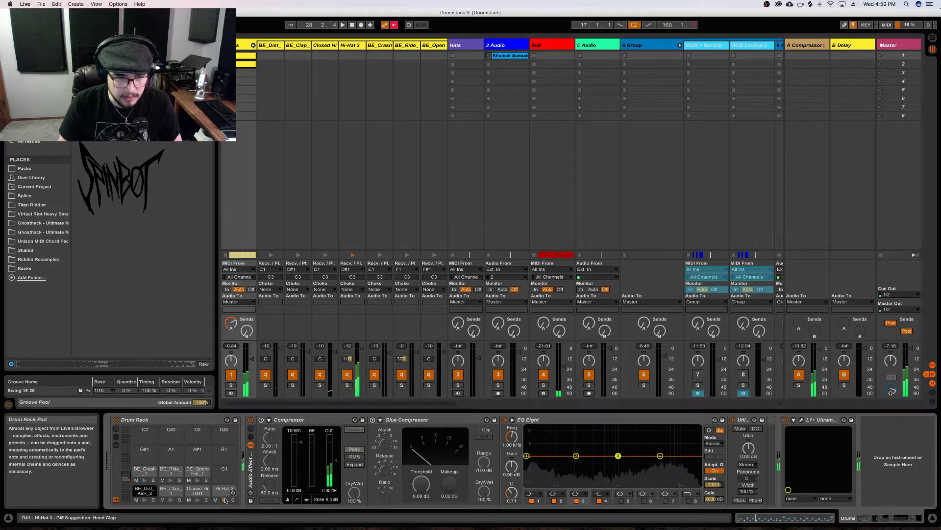
{"action": "left_click", "coordinate": [222, 492]}
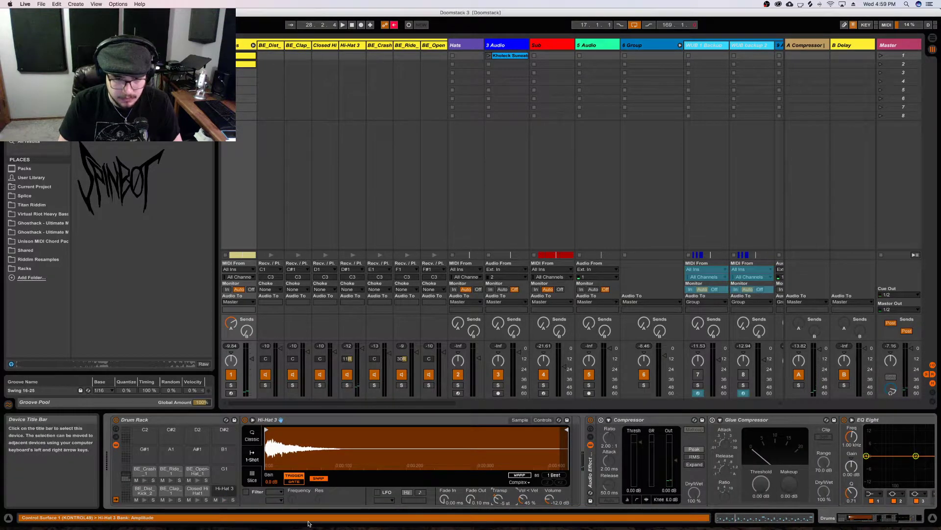
Transpose the Closed Hi Hat1 pad's sample to -4 semitones while the drop plays
{"action": "key", "text": "space"}
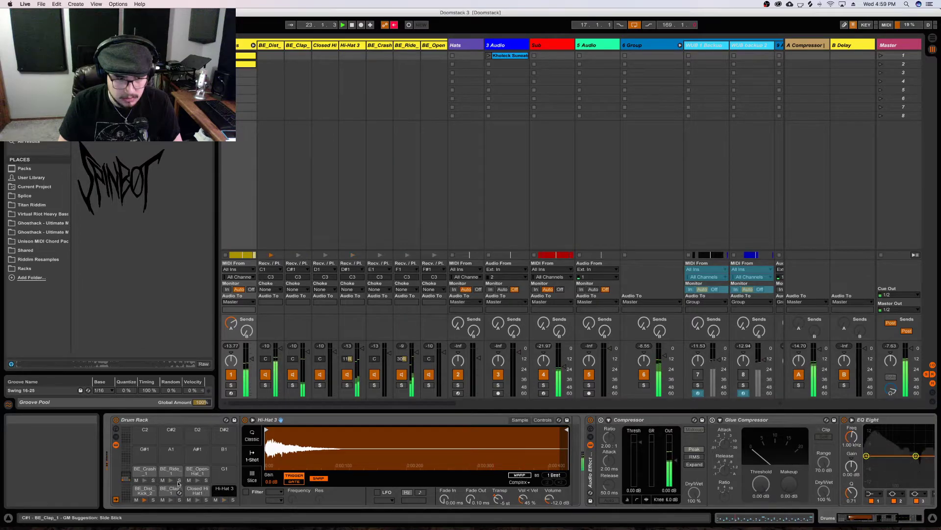
{"action": "left_click", "coordinate": [192, 493]}
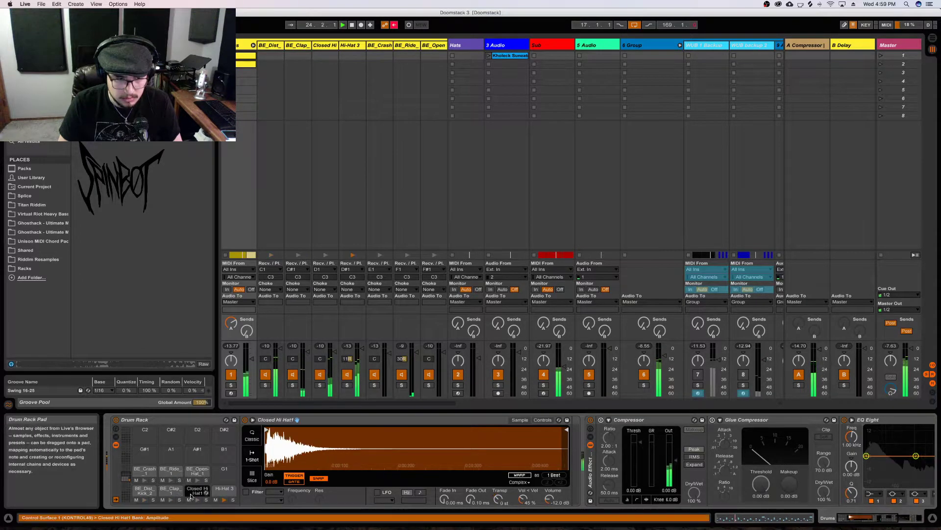
{"action": "left_click_drag", "start_coordinate": [498, 499], "coordinate": [499, 505]}
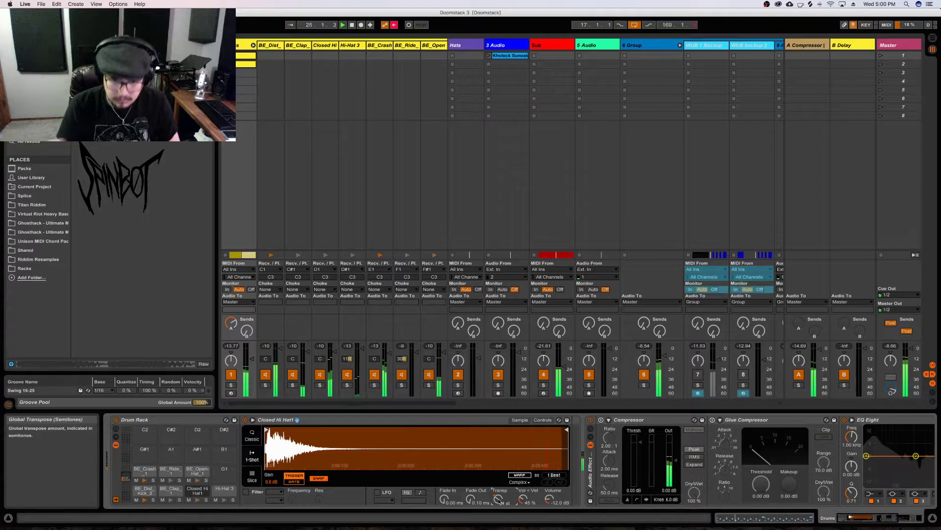
Switch to OBS to check the stream status and return to the Live set
{"action": "key", "text": "super+Tab"}
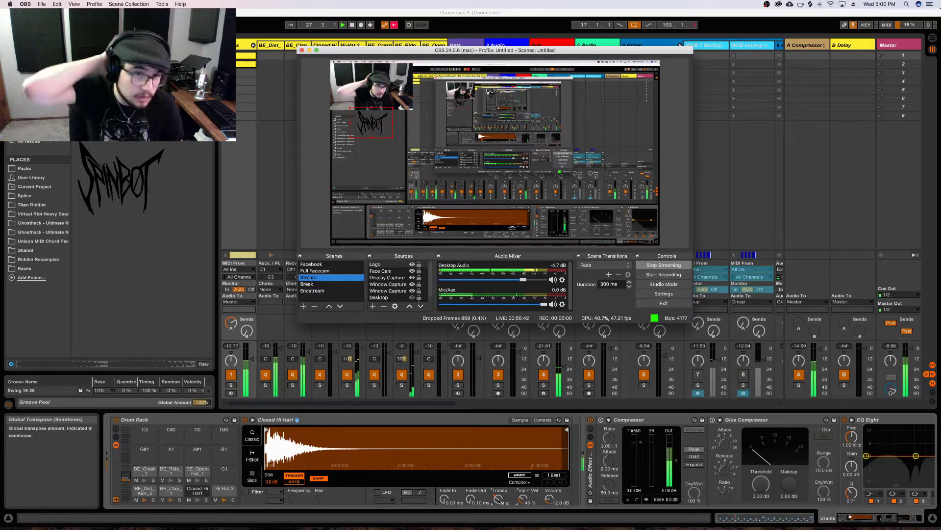
{"action": "key", "text": "super+Tab"}
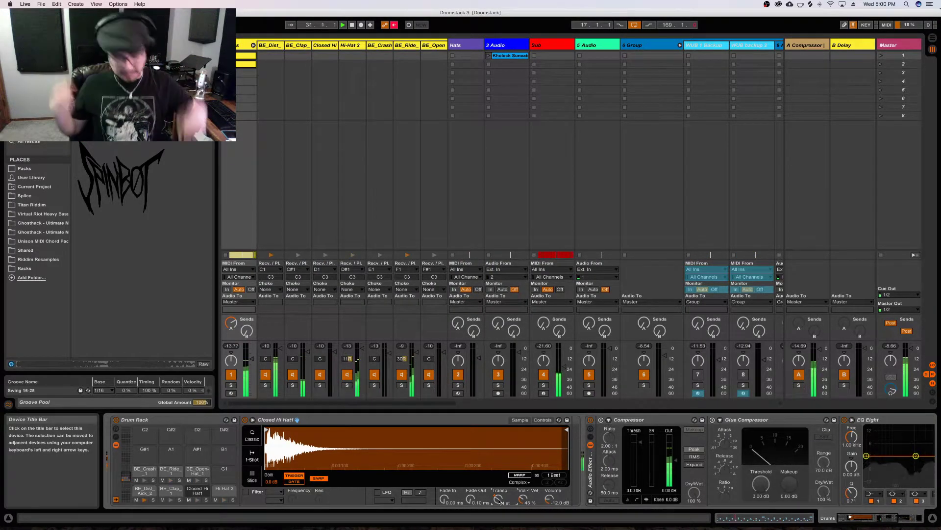
Solo the reference track 27 Audio in the arrangement and play it from the start of the song
{"action": "key", "text": "Tab"}
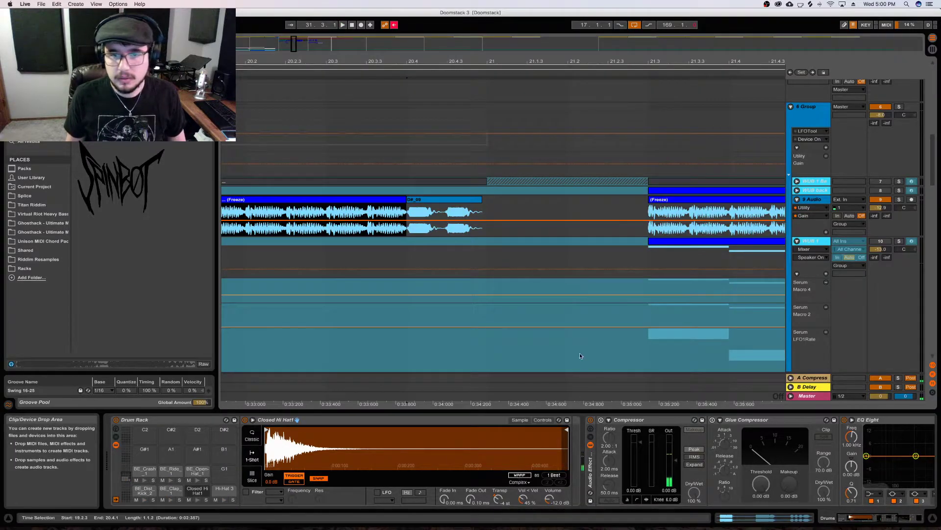
{"action": "left_click_drag", "start_coordinate": [483, 64], "coordinate": [422, 47]}
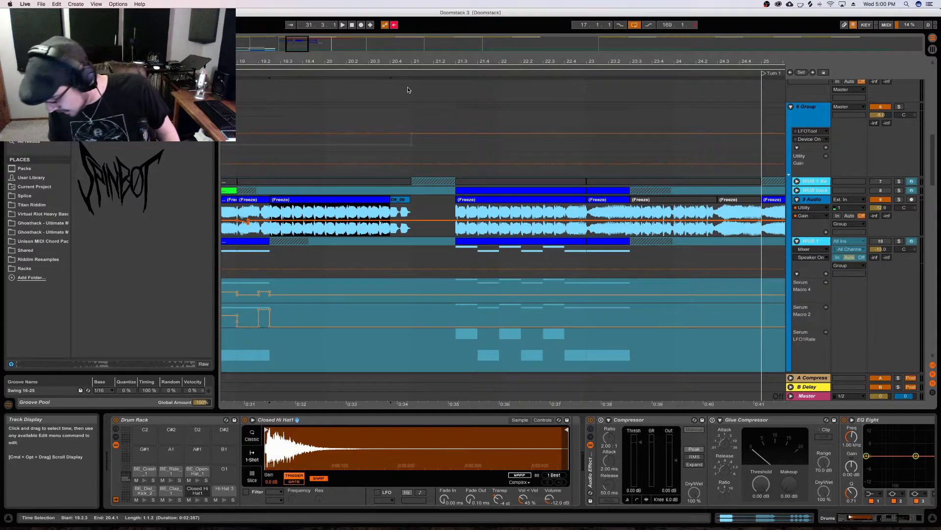
{"action": "double_click", "coordinate": [351, 24]}
{"action": "scroll", "coordinate": [427, 87], "scroll_direction": "down", "scroll_amount": 15}
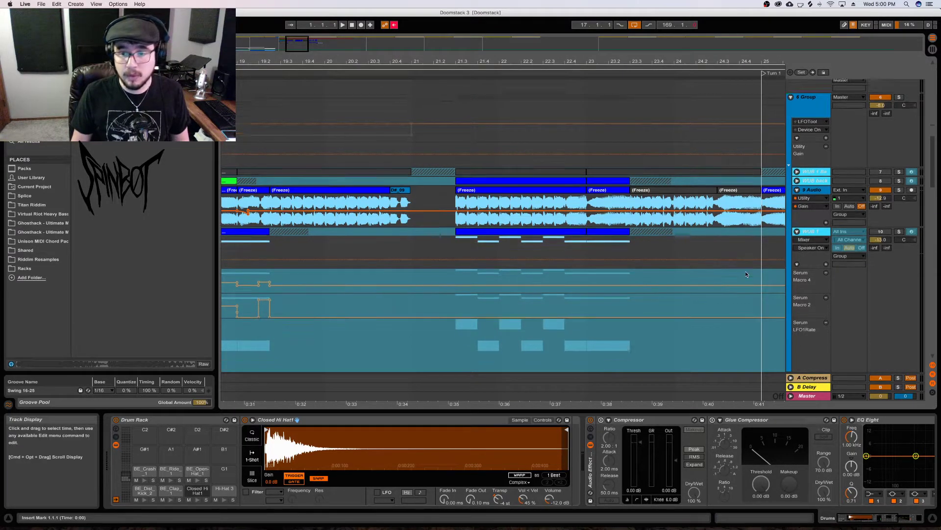
{"action": "scroll", "coordinate": [774, 272], "scroll_direction": "down", "scroll_amount": 8}
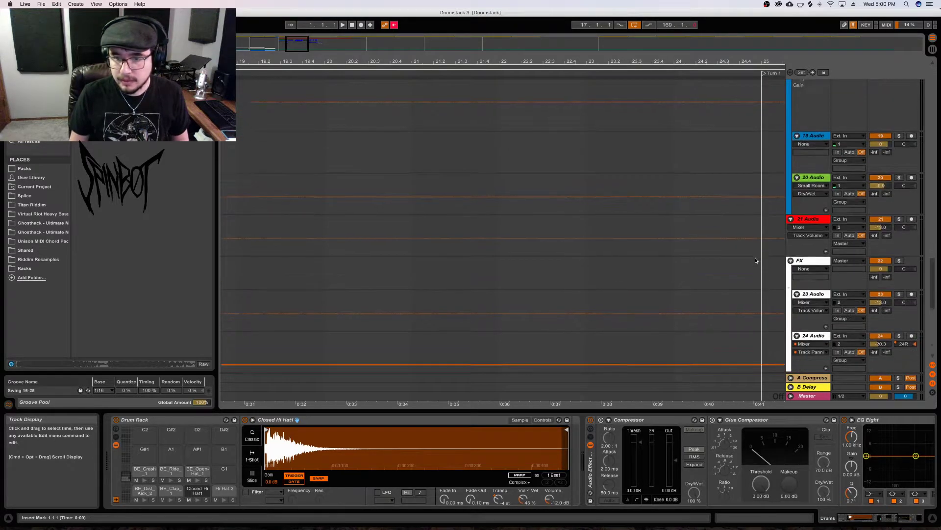
{"action": "left_click_drag", "start_coordinate": [390, 59], "coordinate": [522, 31]}
{"action": "scroll", "coordinate": [510, 124], "scroll_direction": "down", "scroll_amount": 8}
{"action": "scroll", "coordinate": [540, 126], "scroll_direction": "down", "scroll_amount": 3}
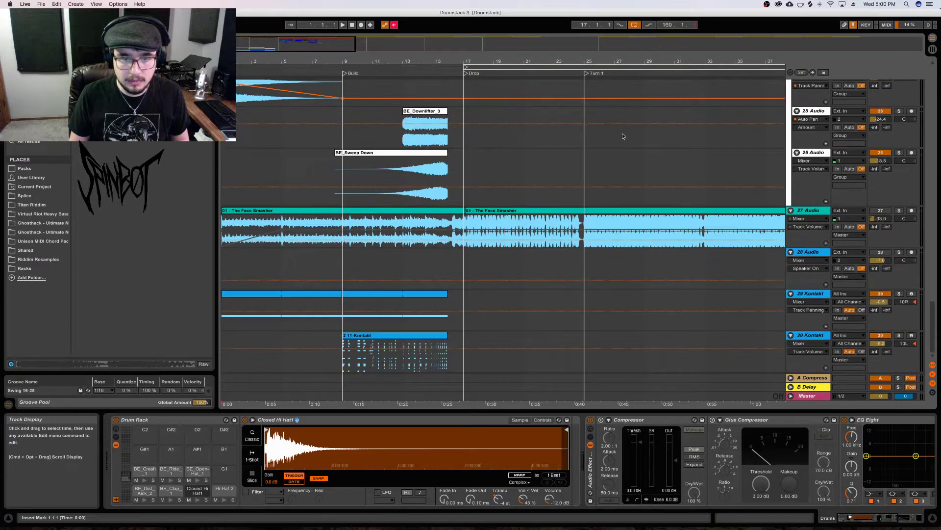
{"action": "left_click", "coordinate": [900, 211]}
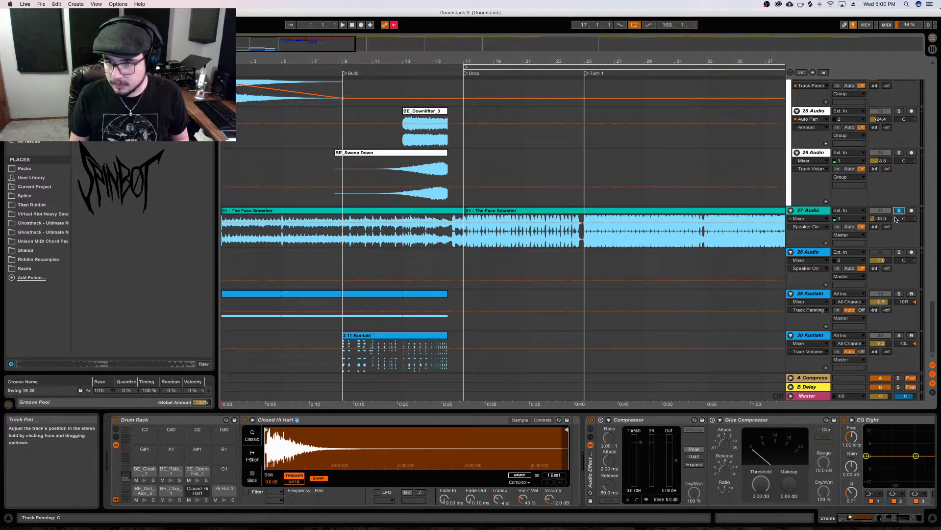
{"action": "key", "text": "space"}
Check the live stream in OBS and return to the Live arrangement
{"action": "key", "text": "super+Tab"}
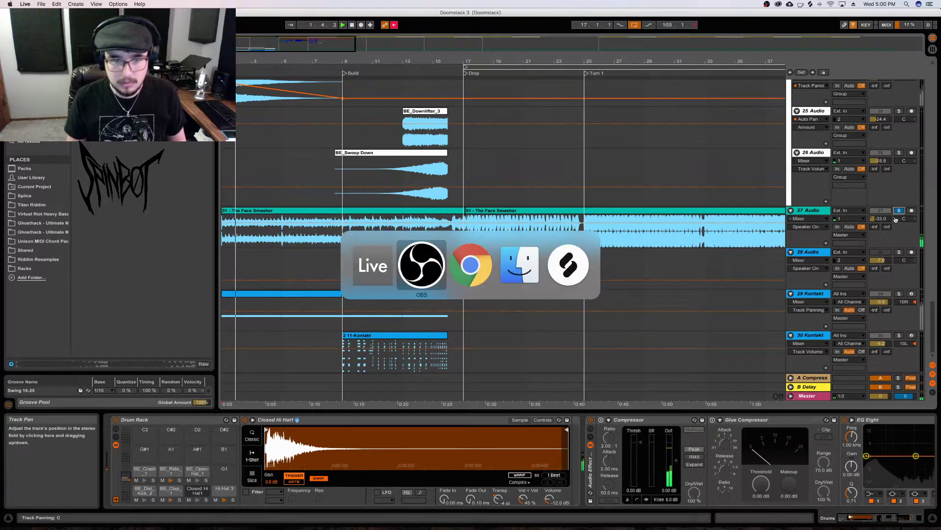
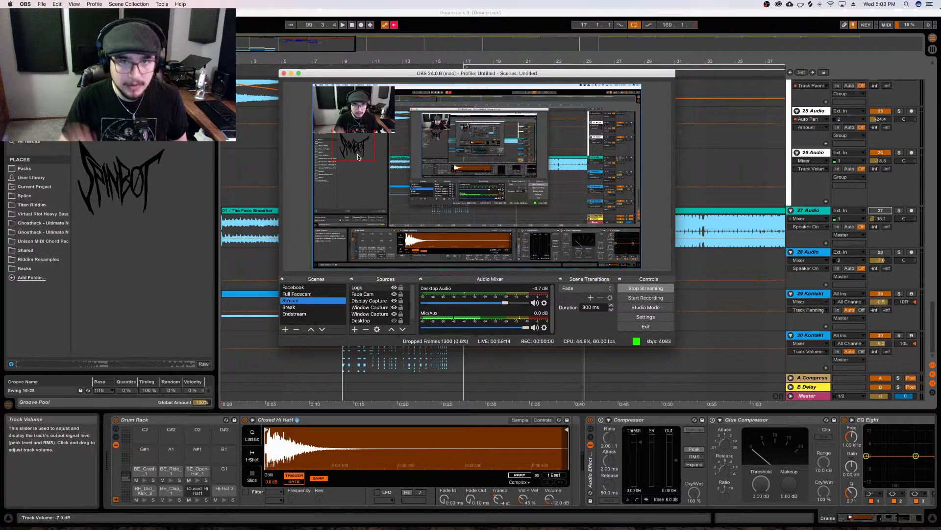
{"action": "left_click", "coordinate": [689, 262]}
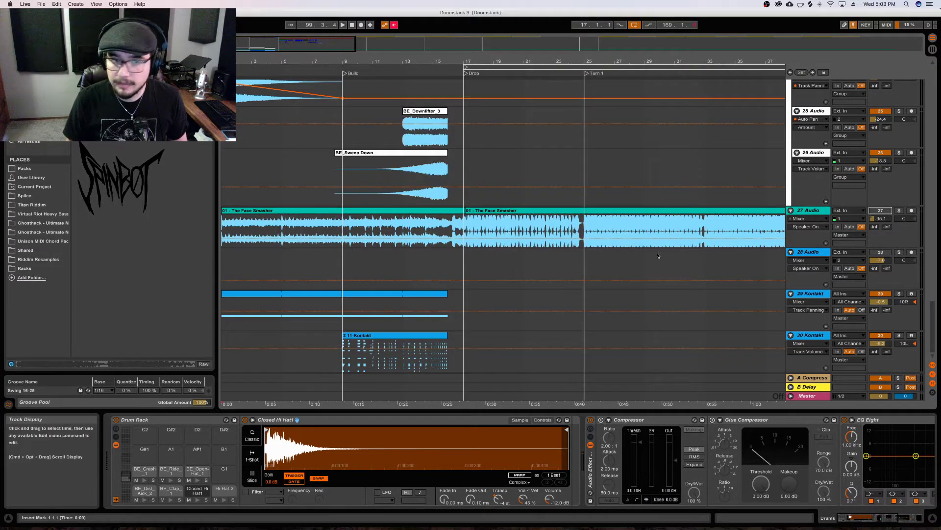
Play the arrangement from the Drop marker at bar 17 and examine the bass tracks up to bar 24
{"action": "scroll", "coordinate": [421, 93], "scroll_direction": "up", "scroll_amount": 5}
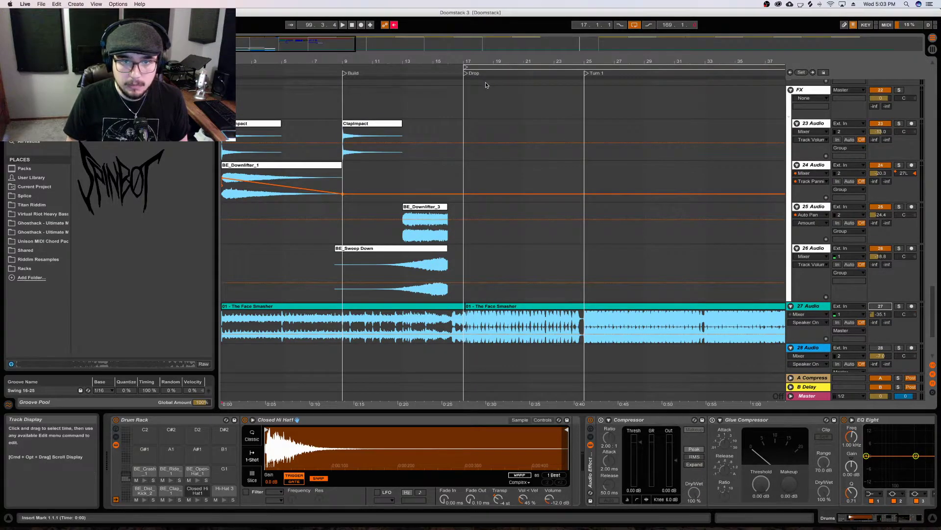
{"action": "left_click_drag", "start_coordinate": [467, 62], "coordinate": [467, 35]}
{"action": "left_click_drag", "start_coordinate": [272, 59], "coordinate": [427, 75]}
{"action": "key", "text": "space"}
{"action": "scroll", "coordinate": [504, 228], "scroll_direction": "up", "scroll_amount": 5}
{"action": "scroll", "coordinate": [504, 228], "scroll_direction": "up", "scroll_amount": 10}
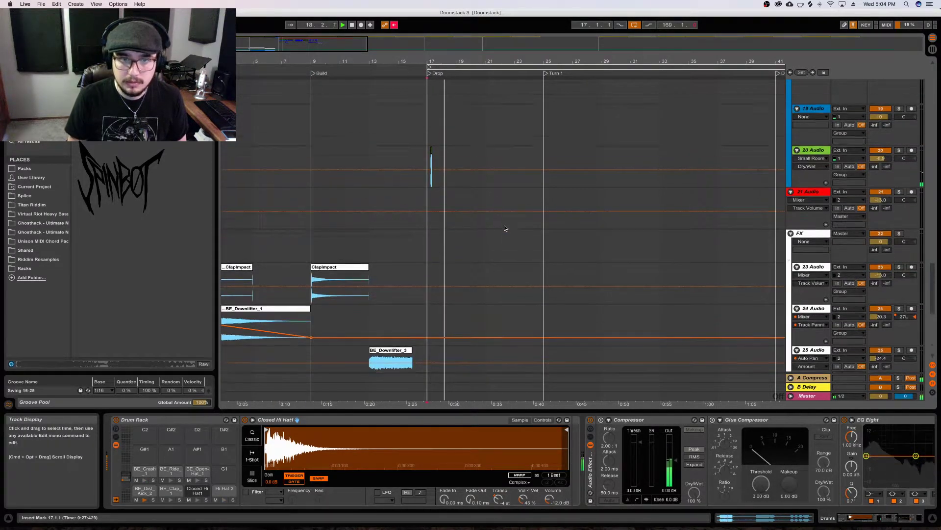
{"action": "scroll", "coordinate": [477, 151], "scroll_direction": "up", "scroll_amount": 10}
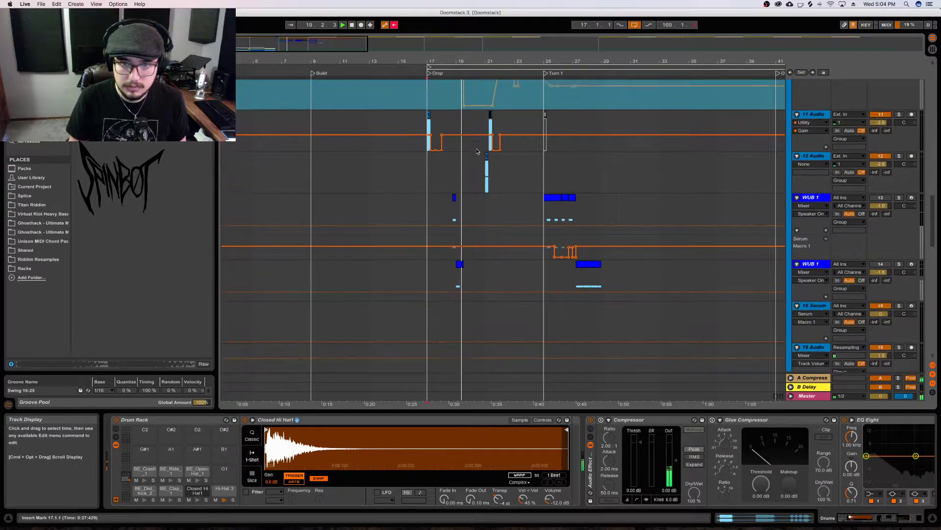
{"action": "scroll", "coordinate": [477, 151], "scroll_direction": "up", "scroll_amount": 10}
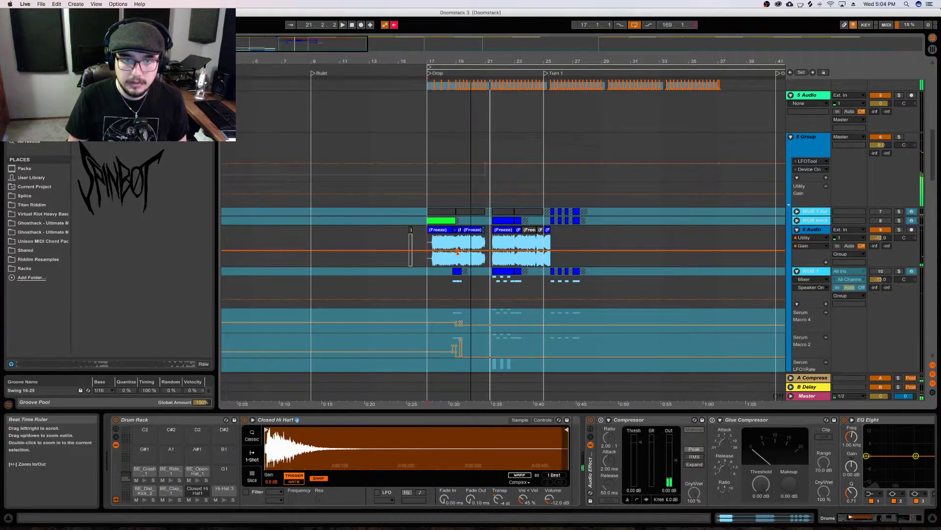
{"action": "key", "text": "plus"}
{"action": "key", "text": "plus"}
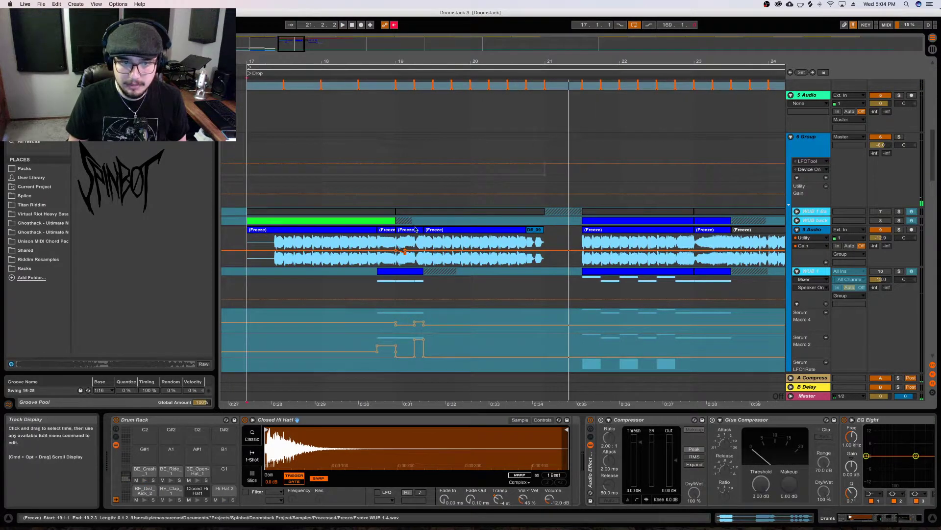
Select the D#_09 bass hit at 20.4.1 on 9 Audio and delete it
{"action": "left_click", "coordinate": [539, 236]}
{"action": "left_click", "coordinate": [536, 230]}
{"action": "key", "text": "space"}
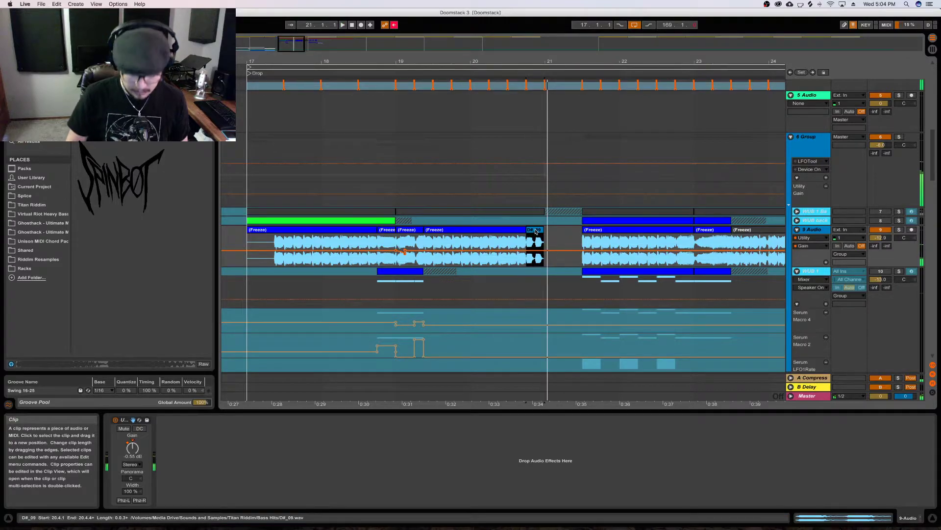
Solo 12 Audio and audition its D#_10 bass hit at bar 21
{"action": "scroll", "coordinate": [539, 226], "scroll_direction": "down", "scroll_amount": 10}
{"action": "scroll", "coordinate": [543, 224], "scroll_direction": "down", "scroll_amount": 1}
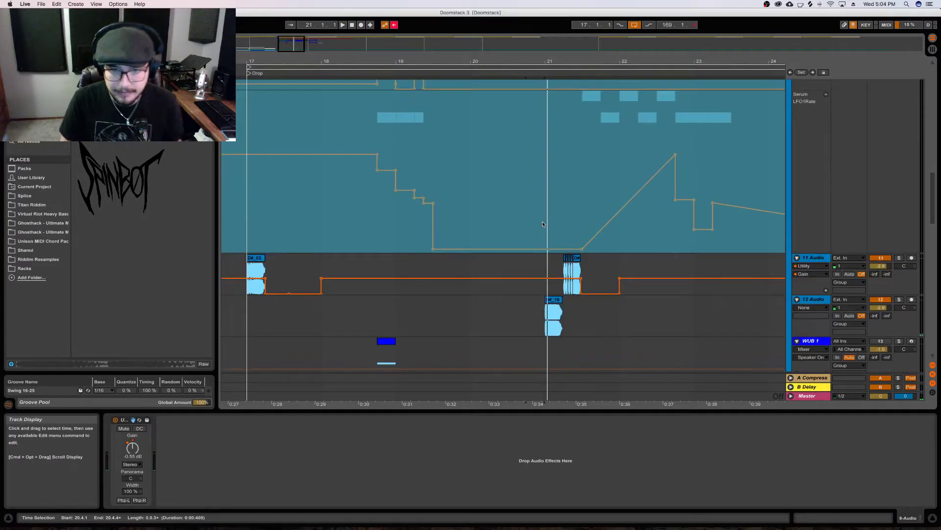
{"action": "left_click", "coordinate": [551, 302]}
{"action": "key", "text": "space"}
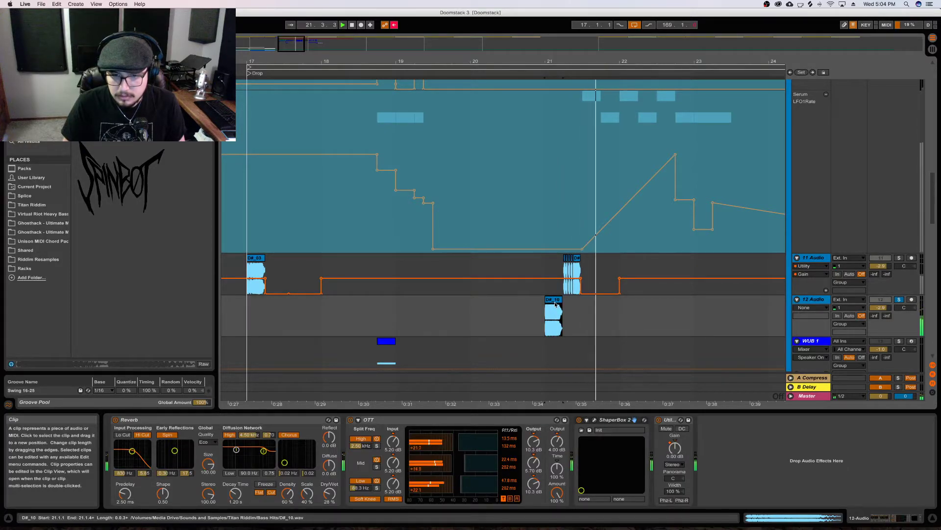
{"action": "key", "text": "space"}
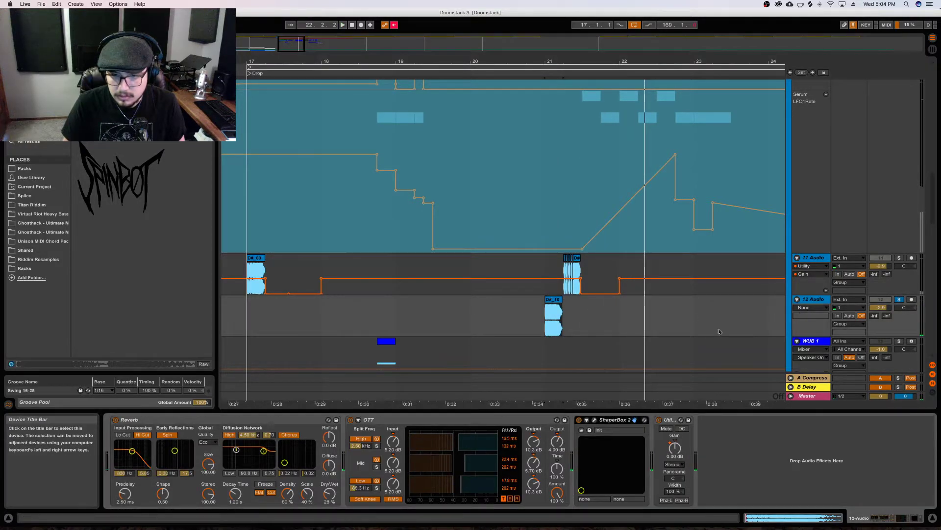
Show 12 Audio's Utility gain automation, keep the gain down after the D#_10 hit, and play from 20.4.1 with the track unsoloed
{"action": "left_click", "coordinate": [673, 448]}
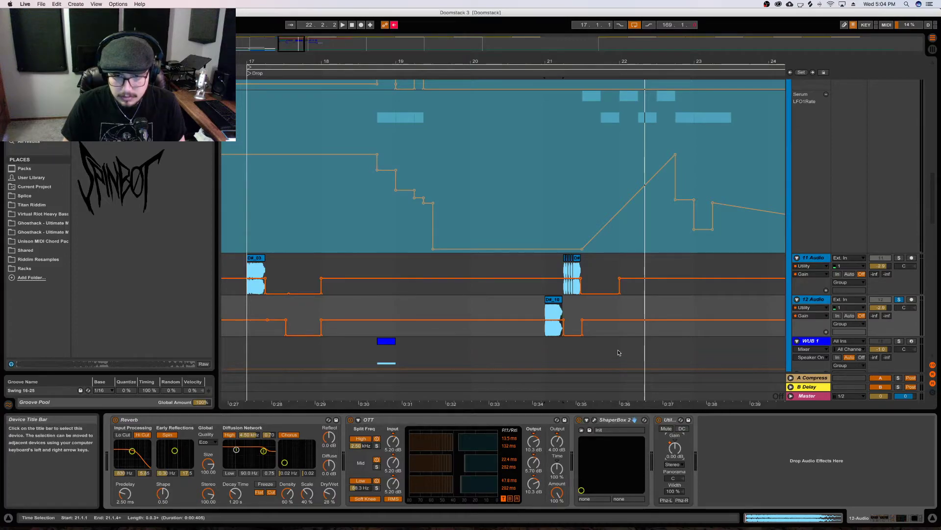
{"action": "left_click_drag", "start_coordinate": [522, 311], "coordinate": [649, 325]}
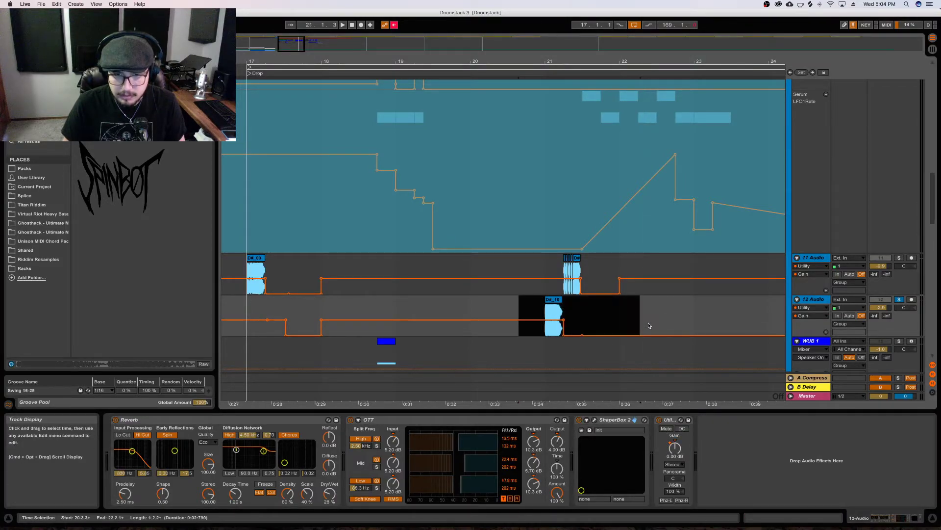
{"action": "left_click", "coordinate": [529, 305]}
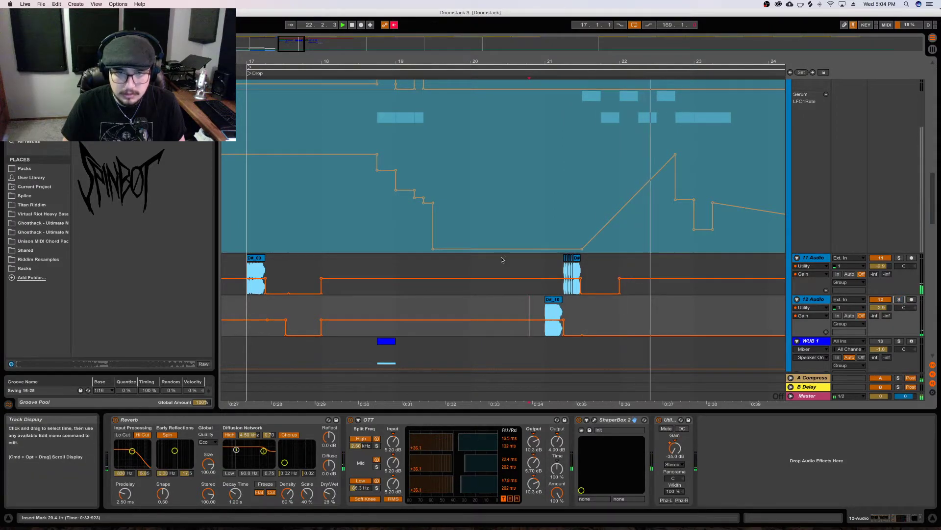
Play the drop from the first frozen clip on 9 Audio through to the Turn 1 marker
{"action": "scroll", "coordinate": [512, 255], "scroll_direction": "up", "scroll_amount": 10}
{"action": "left_click", "coordinate": [263, 223]}
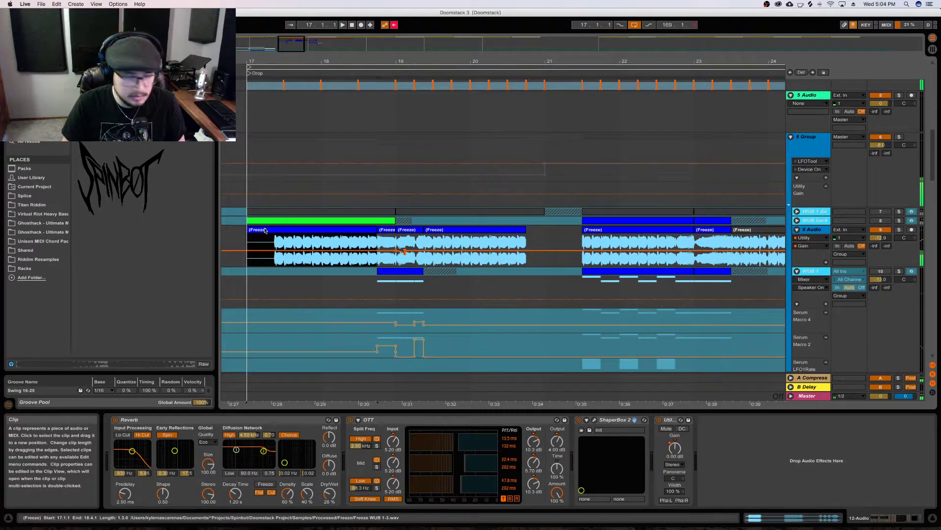
{"action": "left_click", "coordinate": [265, 229]}
{"action": "key", "text": "space"}
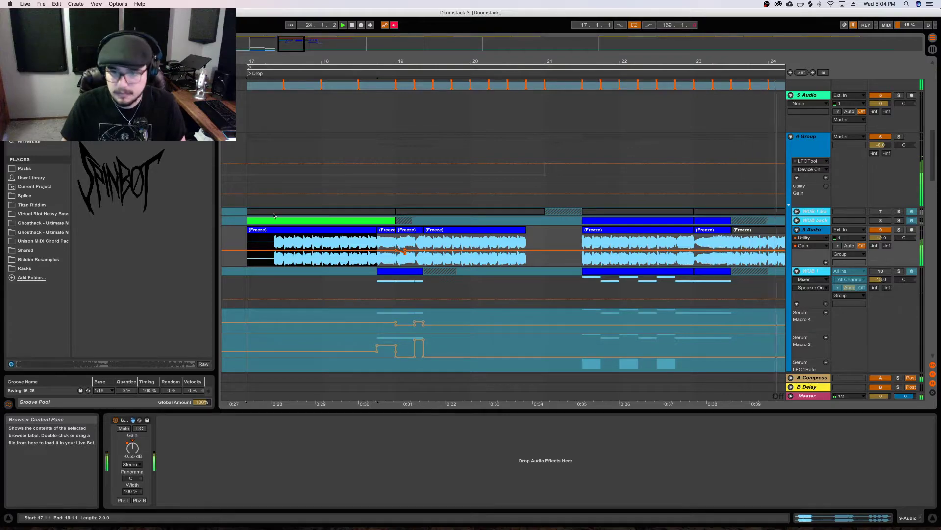
{"action": "left_click_drag", "start_coordinate": [677, 62], "coordinate": [641, 33]}
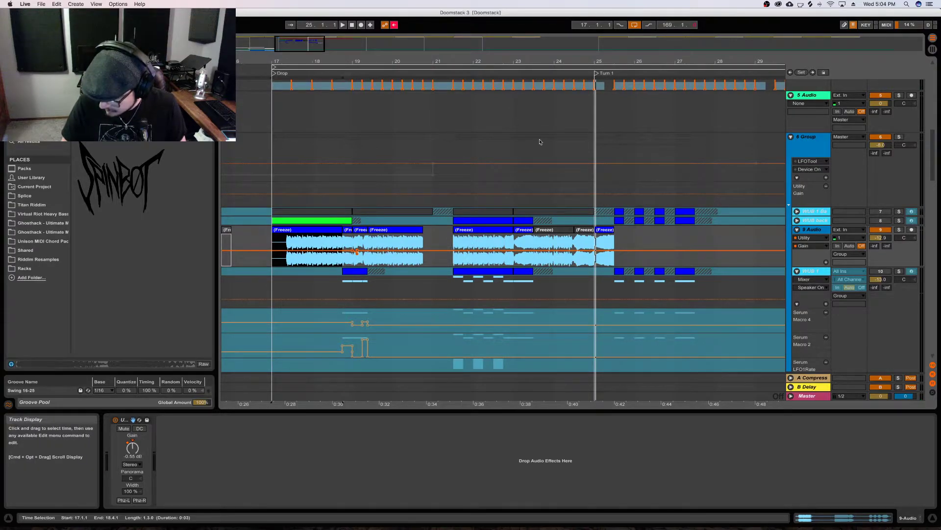
Play the drop from 17.1.3 on WUB 1 up to the gap around bar 21 on 9 Audio
{"action": "left_click", "coordinate": [283, 273]}
{"action": "key", "text": "space"}
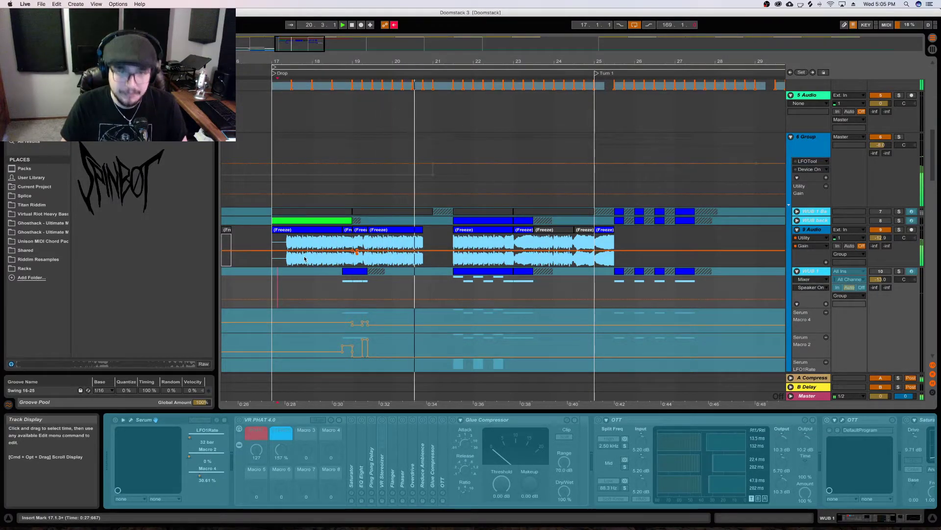
{"action": "left_click", "coordinate": [432, 234]}
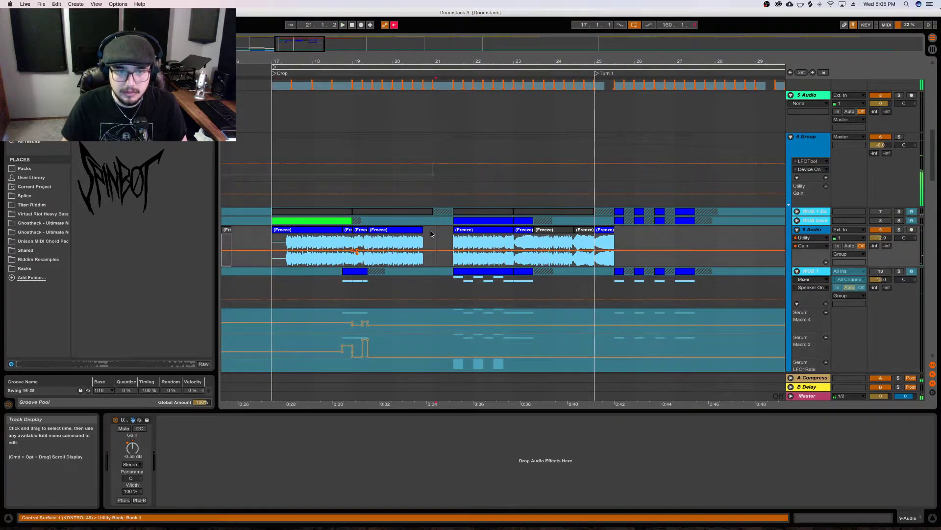
Rename the WUB 1 track as WUB Machine and unfreeze it
{"action": "scroll", "coordinate": [637, 230], "scroll_direction": "down", "scroll_amount": 2}
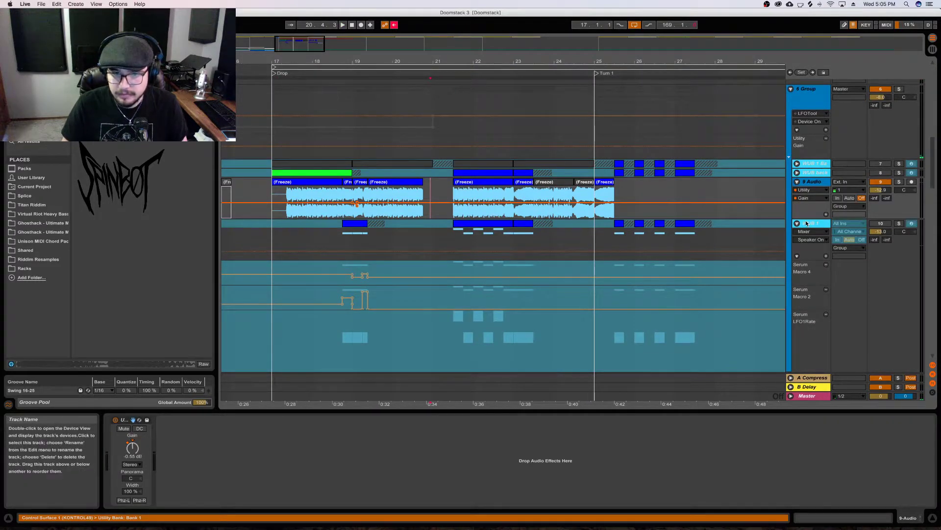
{"action": "left_click", "coordinate": [812, 224]}
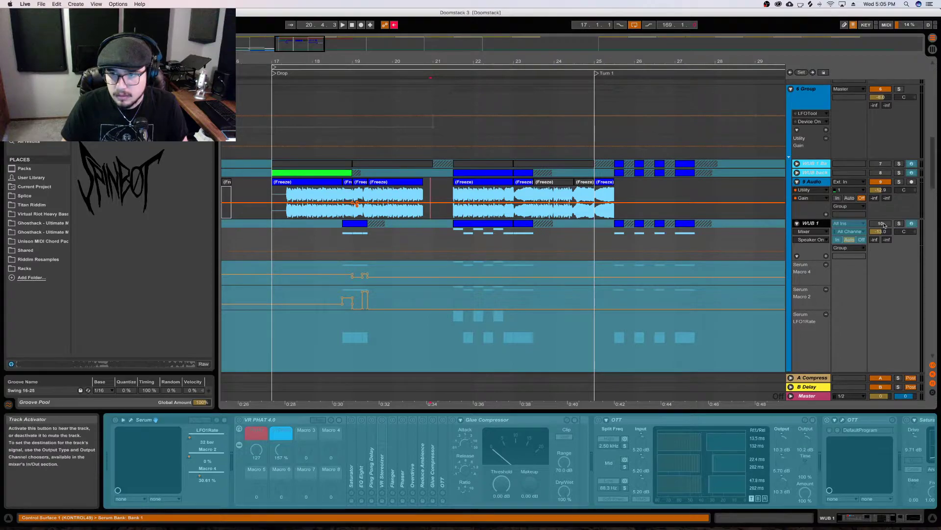
{"action": "right_click", "coordinate": [810, 224]}
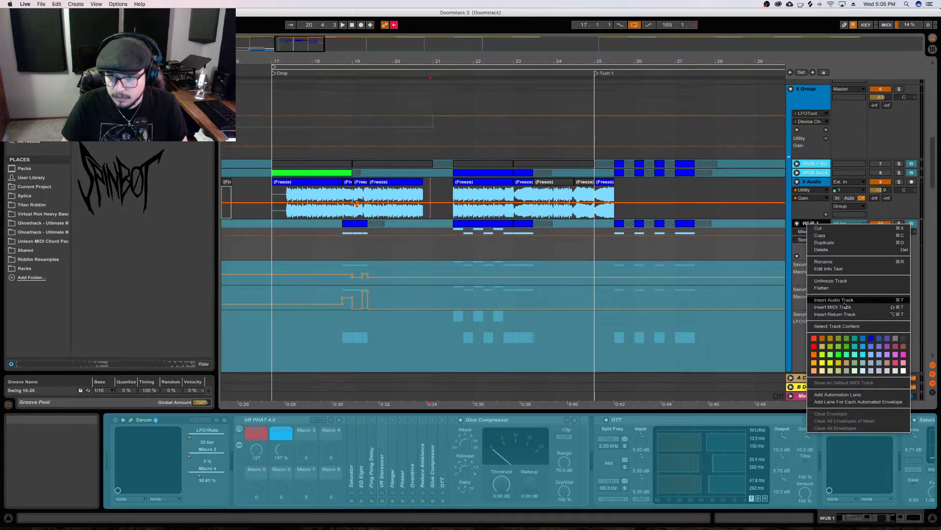
{"action": "left_click", "coordinate": [809, 223]}
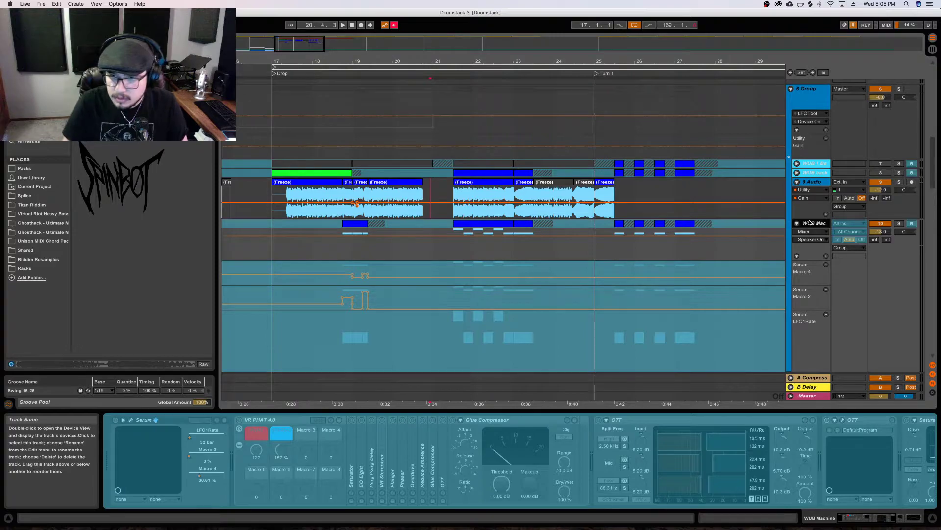
{"action": "key", "text": "s"}
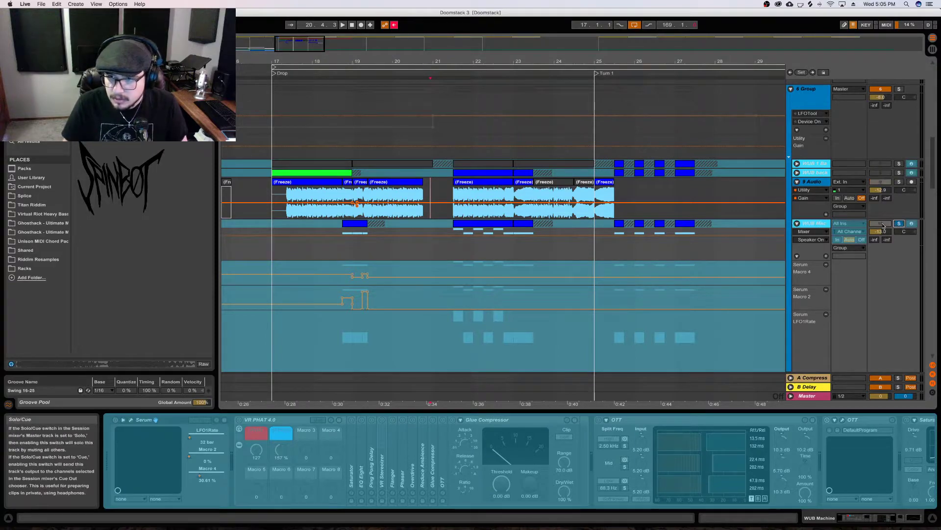
{"action": "right_click", "coordinate": [822, 227]}
{"action": "key", "text": "Escape"}
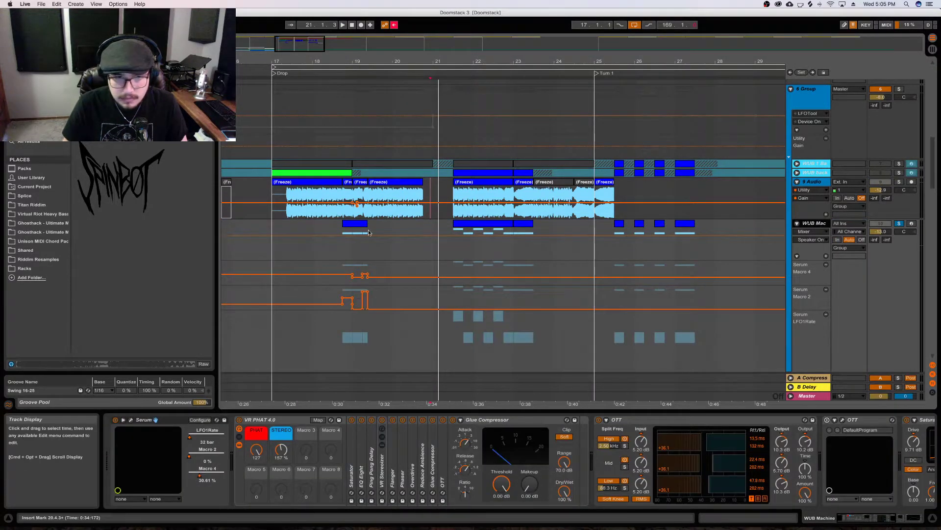
Solo WUB Machine and audition its clip from 18.4.1 to 19.2.3
{"action": "left_click", "coordinate": [367, 230]}
{"action": "left_click", "coordinate": [357, 230]}
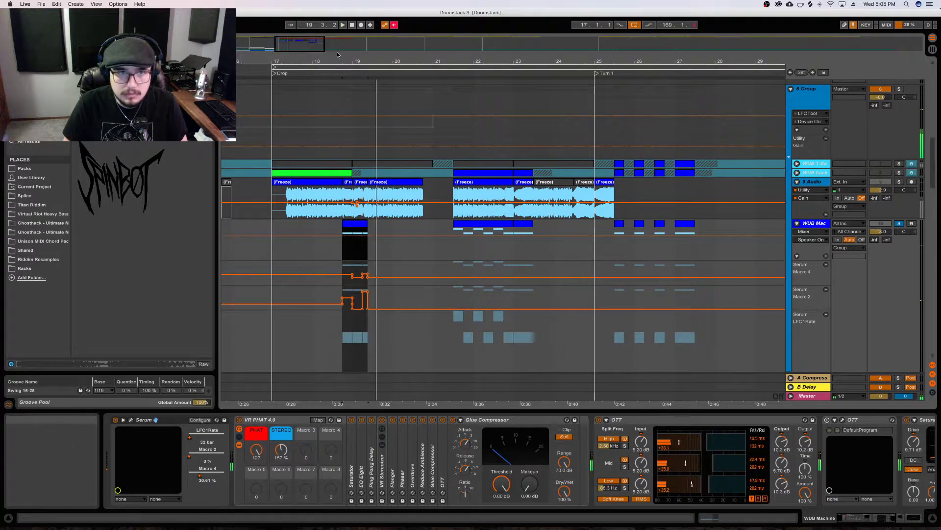
{"action": "left_click_drag", "start_coordinate": [342, 61], "coordinate": [228, 107]}
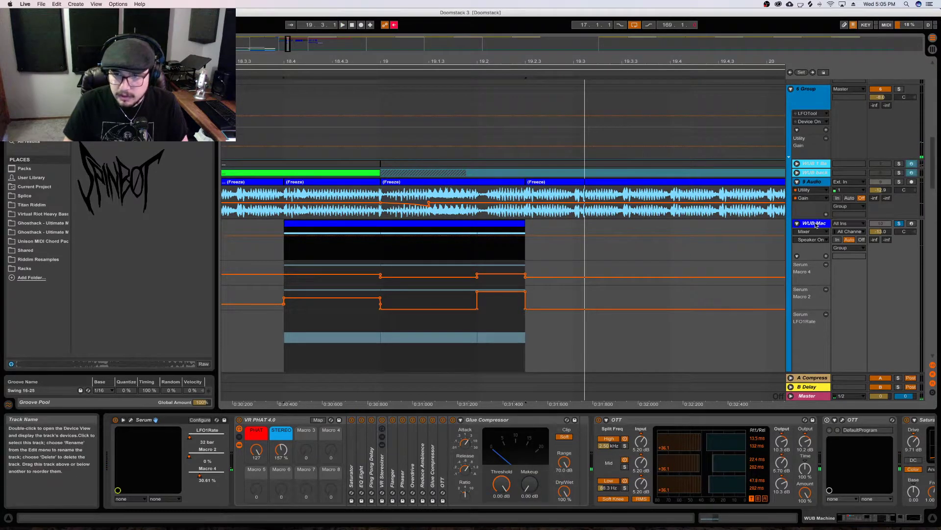
{"action": "left_click", "coordinate": [295, 381]}
{"action": "key", "text": "space"}
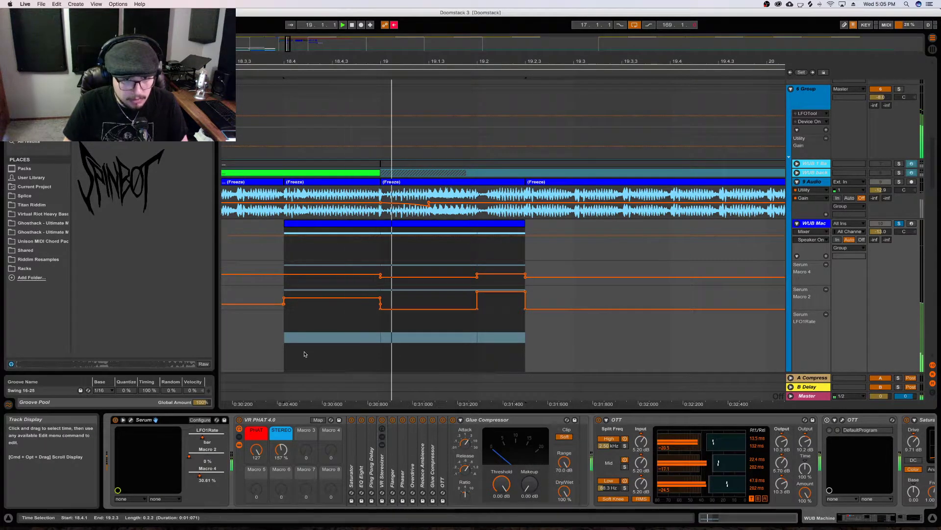
{"action": "key", "text": "space"}
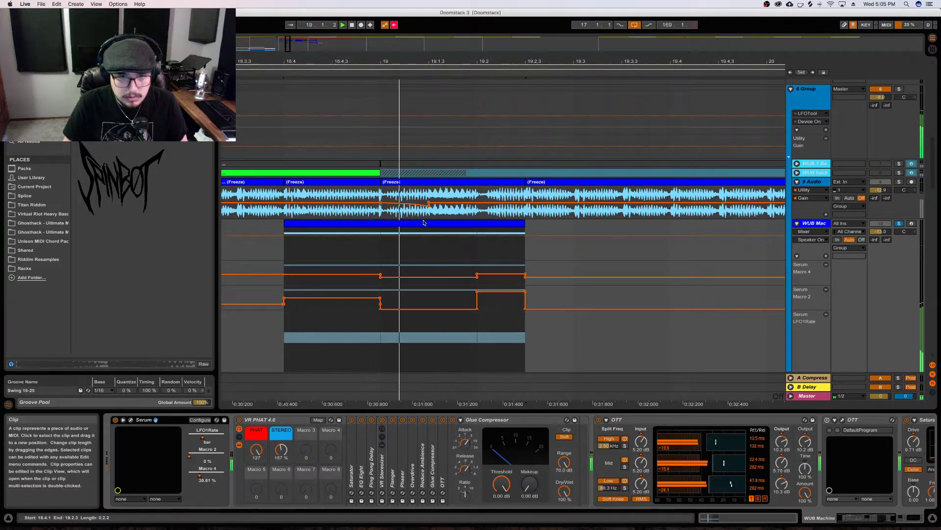
{"action": "key", "text": "space"}
Delete the audio between about 19.1.2 and 19.2.1 on 9 Audio
{"action": "left_click", "coordinate": [286, 225]}
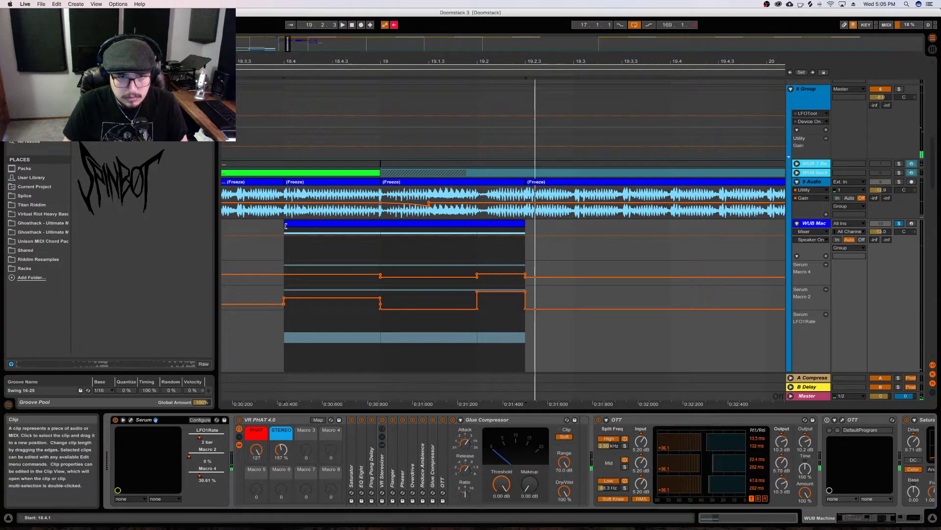
{"action": "left_click_drag", "start_coordinate": [429, 196], "coordinate": [471, 196]}
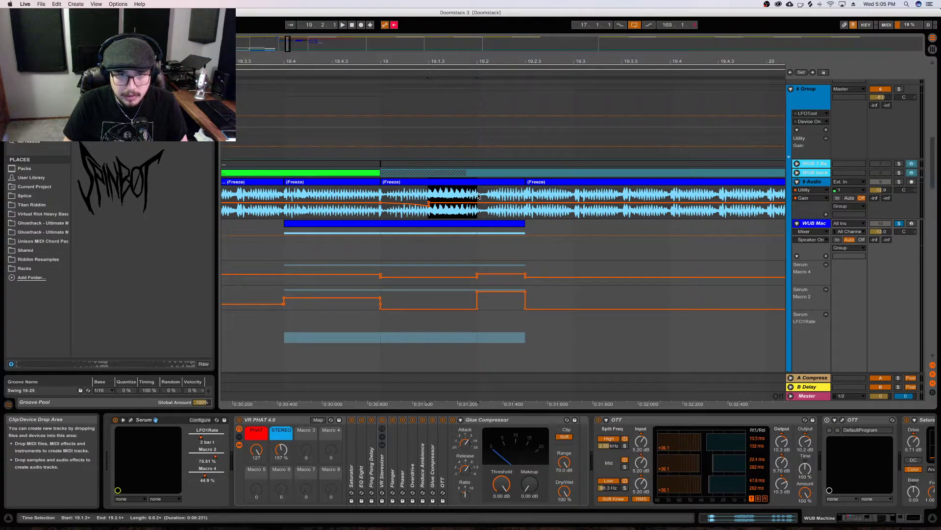
{"action": "key", "text": "Delete"}
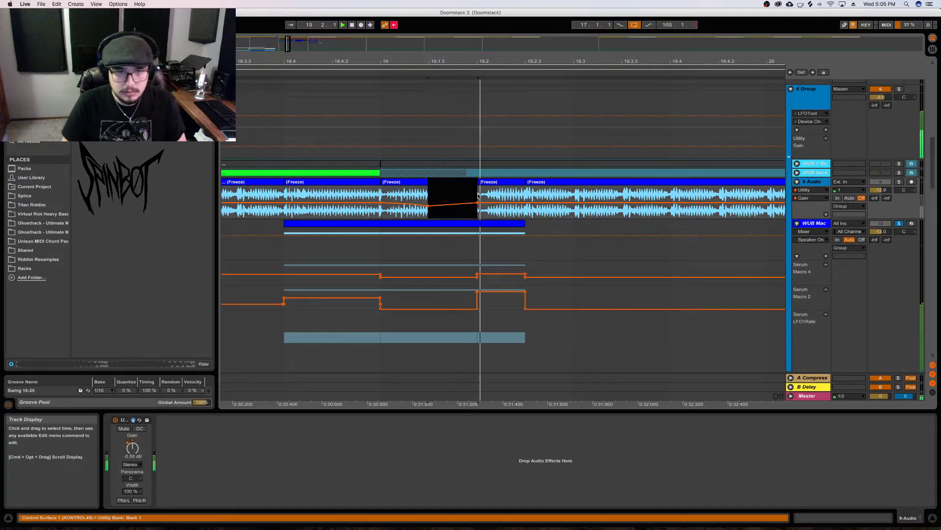
Solo and play 9 Audio's clip at 19.1.1, and remove the Utility gain automation dip at its end
{"action": "left_click", "coordinate": [404, 182]}
{"action": "left_click", "coordinate": [900, 182]}
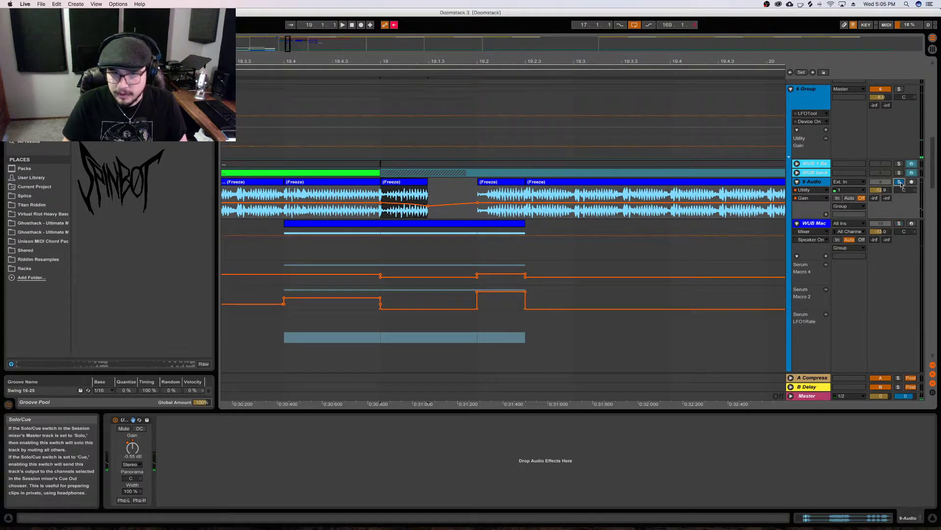
{"action": "key", "text": "space"}
{"action": "key", "text": "space"}
{"action": "double_click", "coordinate": [425, 210]}
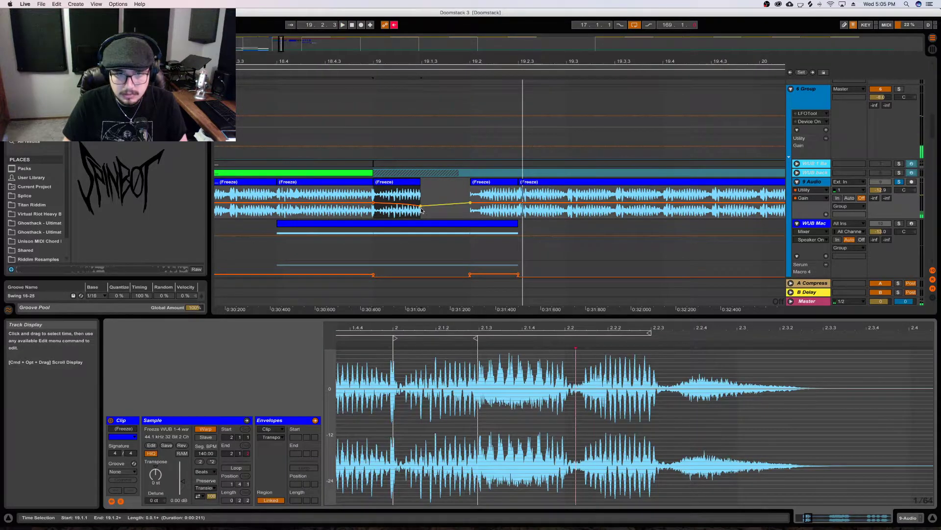
{"action": "key", "text": "space"}
Try a segment BPM of 176 and 184 on the 19.1.1 clip and return it to 140
{"action": "left_click", "coordinate": [205, 453]}
{"action": "type", "text": "175"}
{"action": "key", "text": "Return"}
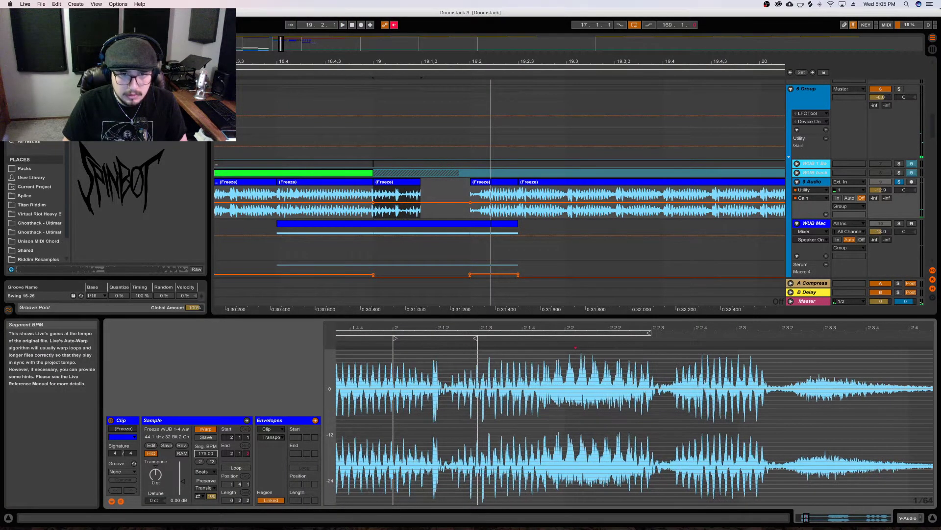
{"action": "type", "text": "184"}
{"action": "key", "text": "Return"}
{"action": "type", "text": "140"}
{"action": "key", "text": "Return"}
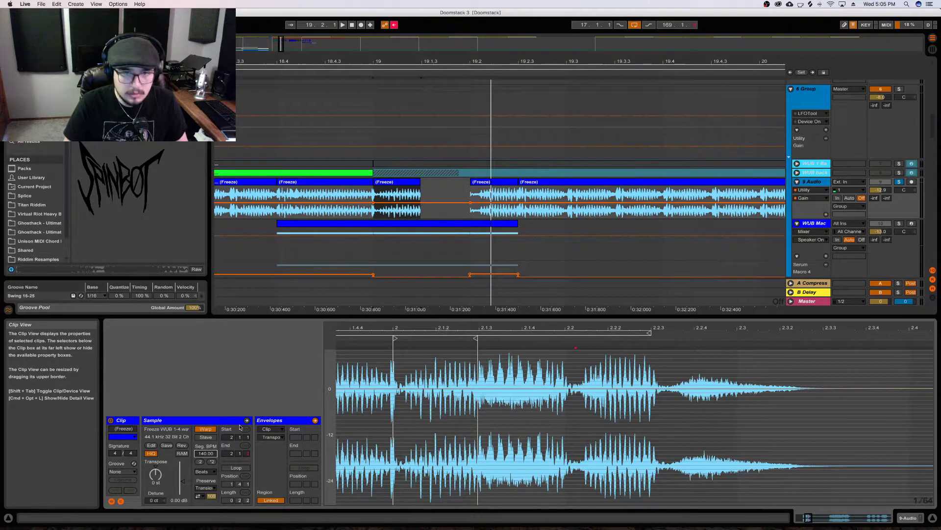
Consolidate the short clip at 19.1.1 on 9 Audio, raise its segment BPM to 394 and audition it
{"action": "left_click", "coordinate": [390, 184]}
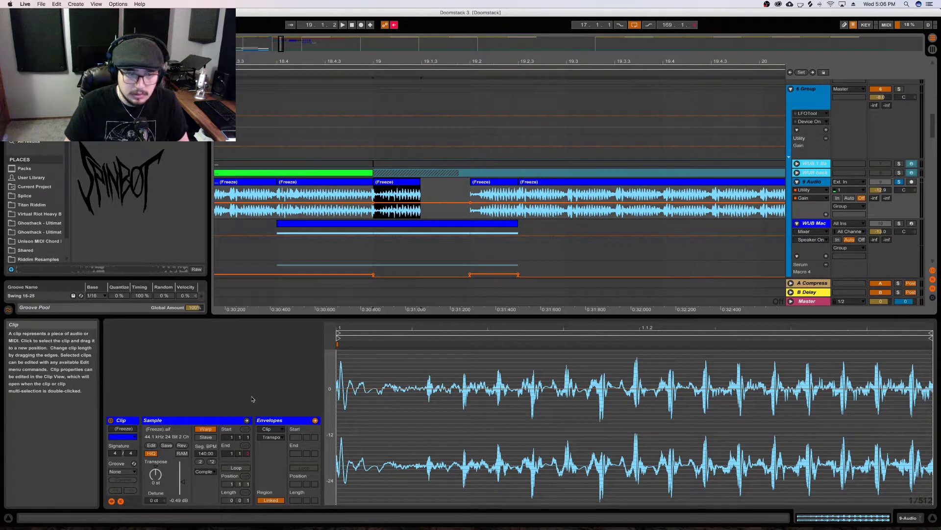
{"action": "left_click_drag", "start_coordinate": [206, 453], "coordinate": [205, 329]}
{"action": "key", "text": "space"}
{"action": "key", "text": "space"}
Extend the consolidated clip's end to 19.2 and lower its segment BPM to 276
{"action": "left_click_drag", "start_coordinate": [419, 184], "coordinate": [464, 182]}
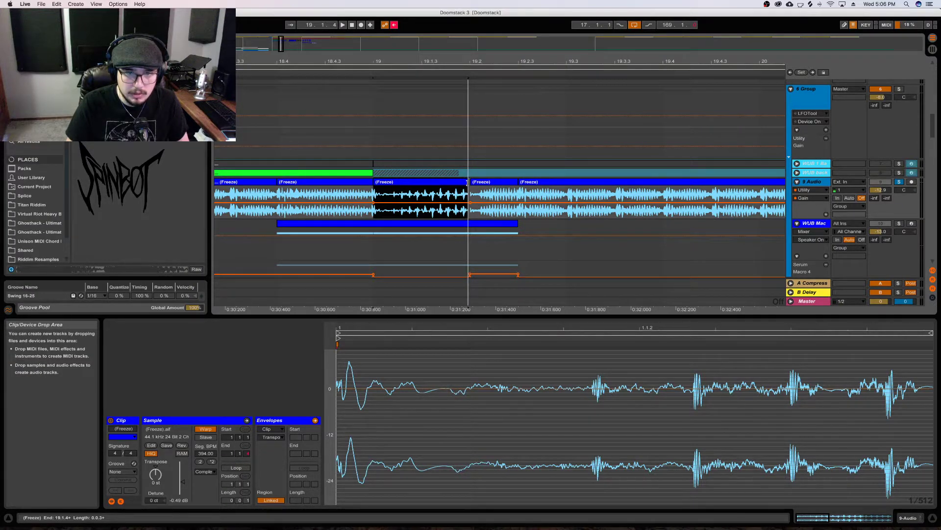
{"action": "key", "text": "space"}
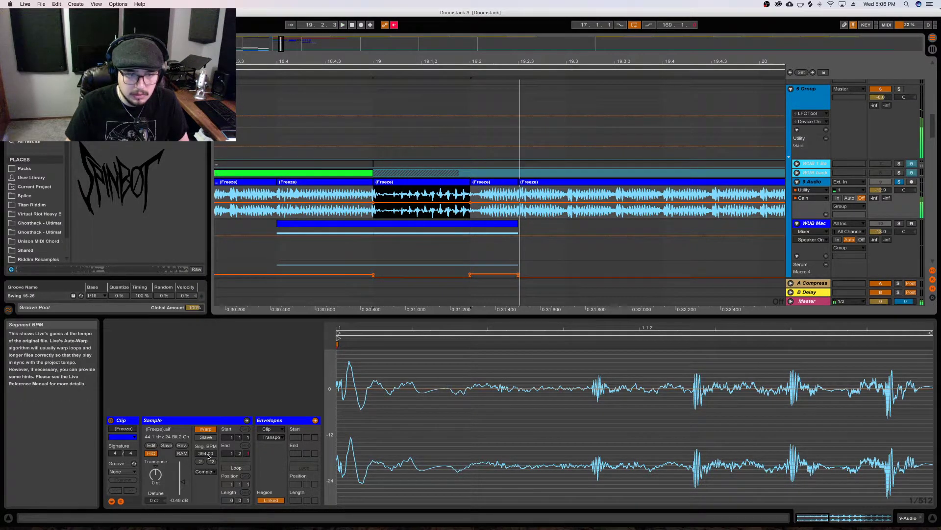
{"action": "left_click_drag", "start_coordinate": [206, 453], "coordinate": [206, 510]}
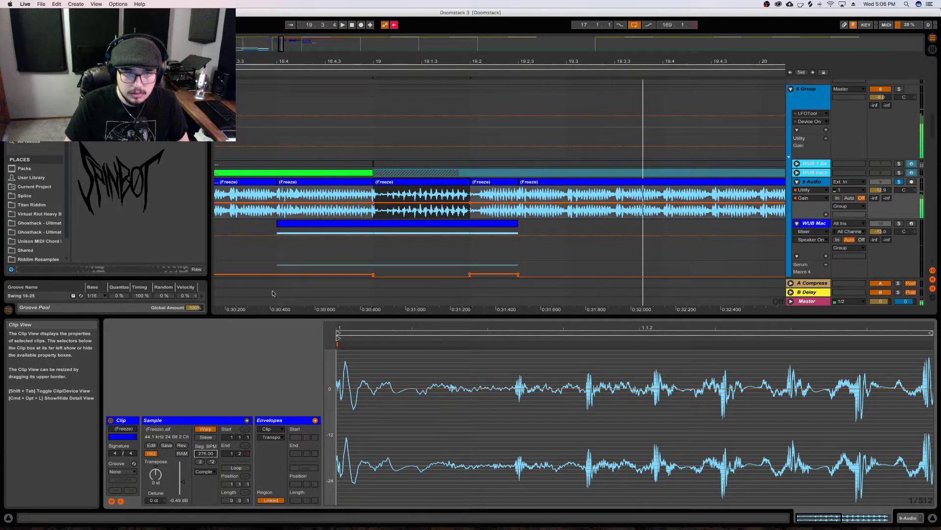
Deactivate WUB Machine and play from the 18.4.1 clip with 9 Audio unsoloed
{"action": "left_click", "coordinate": [324, 182]}
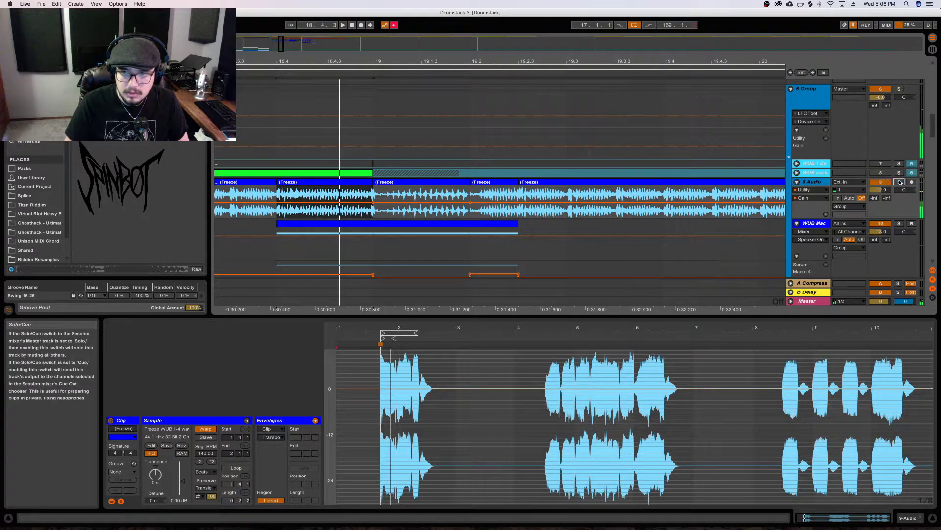
{"action": "left_click", "coordinate": [883, 225]}
{"action": "left_click", "coordinate": [882, 225]}
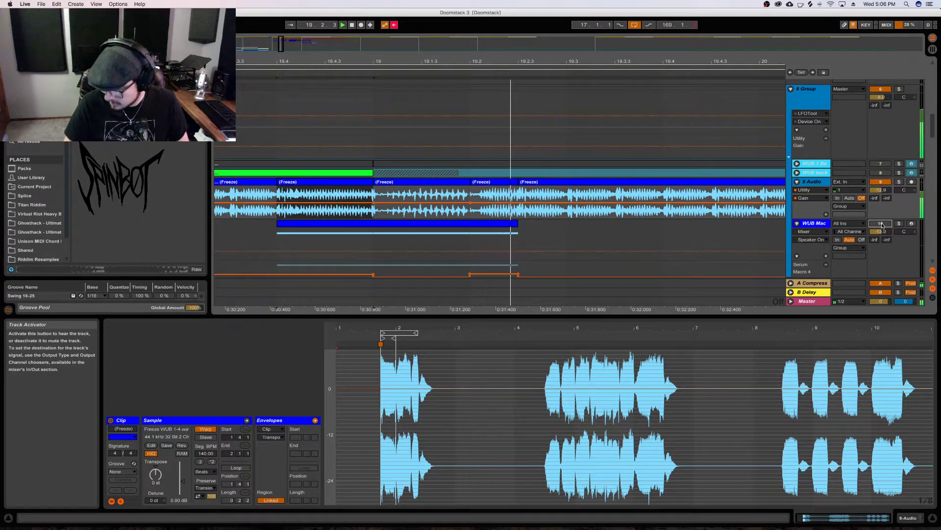
{"action": "key", "text": "space"}
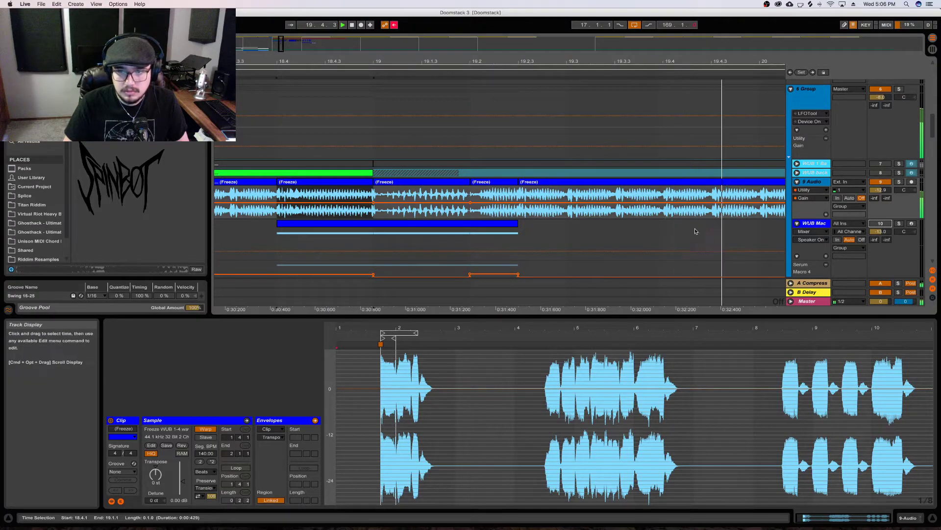
Set the warp mode of the stretched 19.1.1 clip to Complex Pro and audition it
{"action": "left_click", "coordinate": [425, 180]}
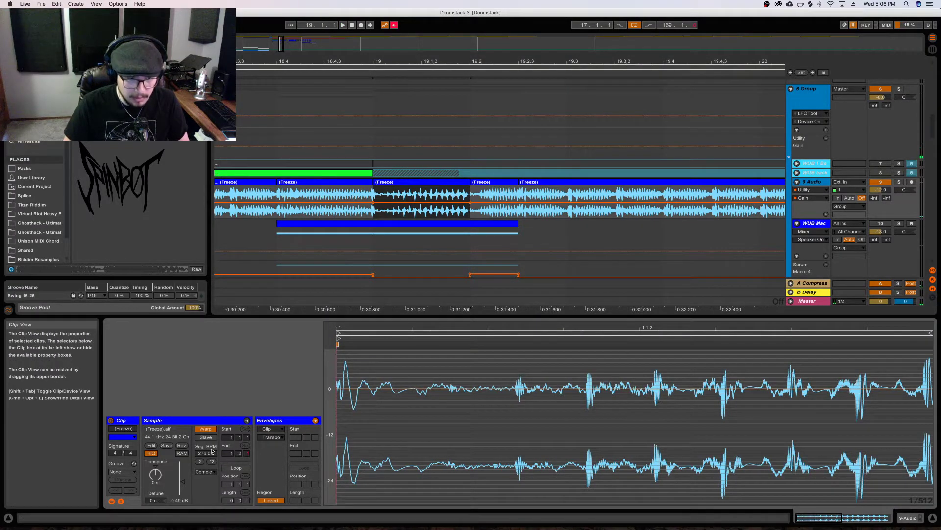
{"action": "left_click", "coordinate": [205, 471]}
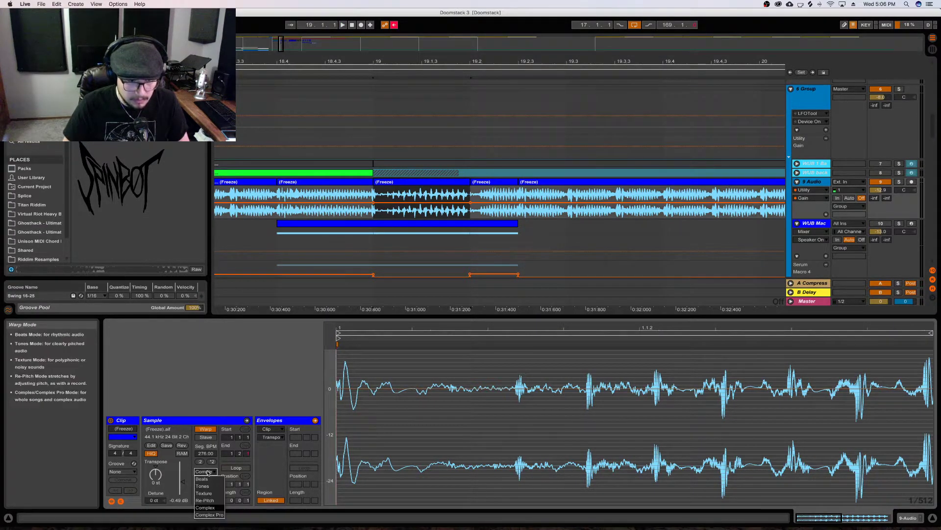
{"action": "left_click", "coordinate": [198, 514]}
{"action": "key", "text": "space"}
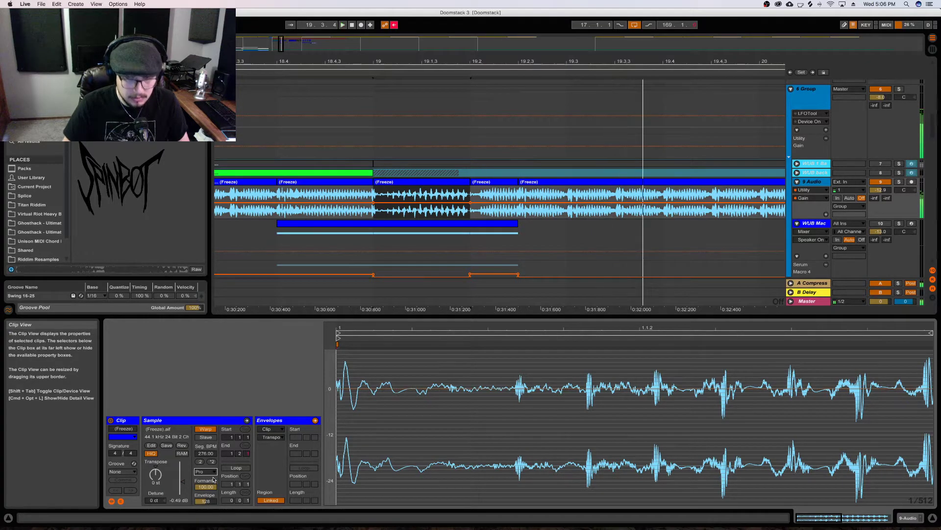
Solo WUB Machine and play its three-note clip starting at 18.4.1 again
{"action": "left_click", "coordinate": [420, 222]}
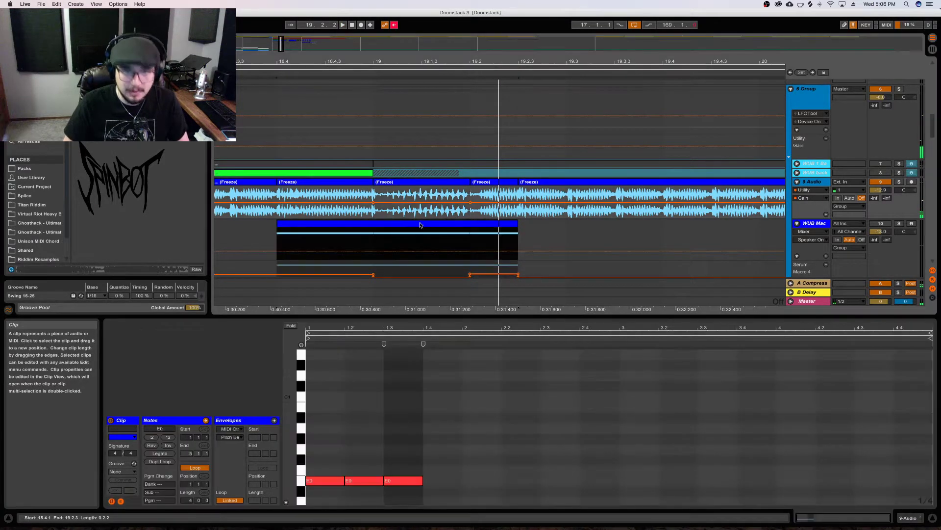
{"action": "key", "text": "space"}
{"action": "left_click", "coordinate": [899, 224]}
{"action": "key", "text": "space"}
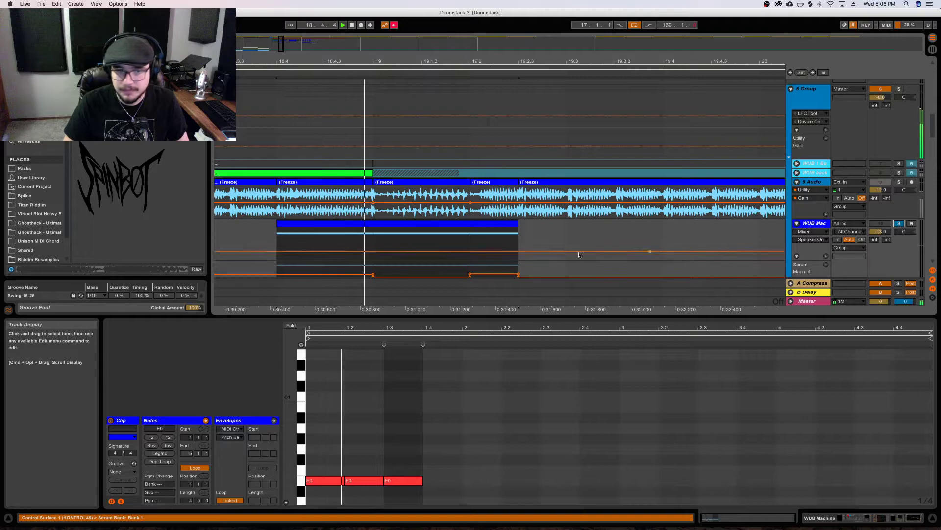
{"action": "key", "text": "space"}
Solo 9 Audio and play its frozen clip starting at 19.2.3
{"action": "key", "text": "minus"}
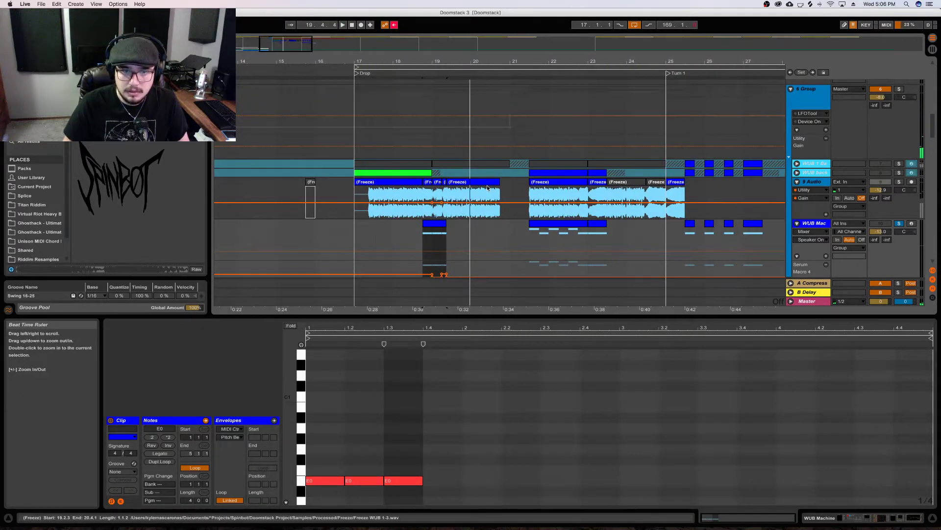
{"action": "left_click", "coordinate": [489, 185]}
{"action": "key", "text": "space"}
{"action": "left_click", "coordinate": [901, 182]}
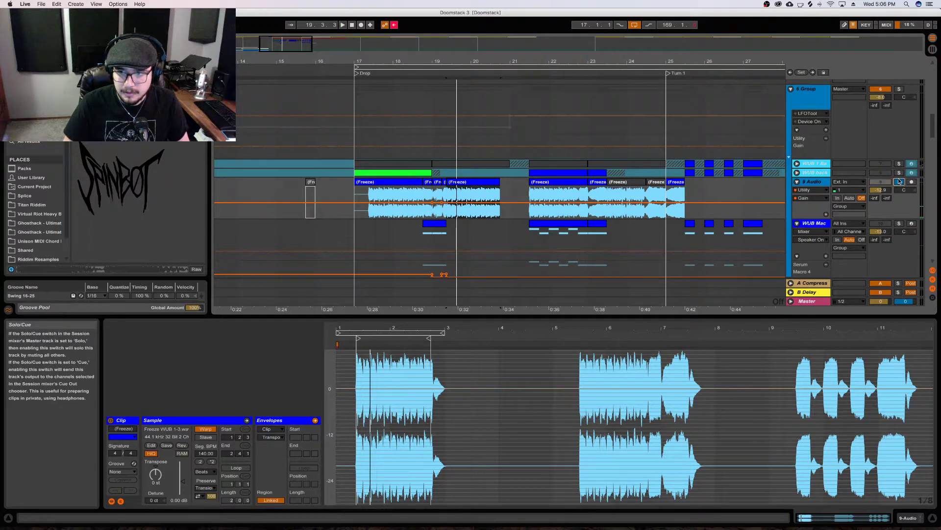
Place the three-note WUB Machine clip from 18.4.1 at about 20.2.4 and play it with the drop
{"action": "left_click", "coordinate": [429, 226]}
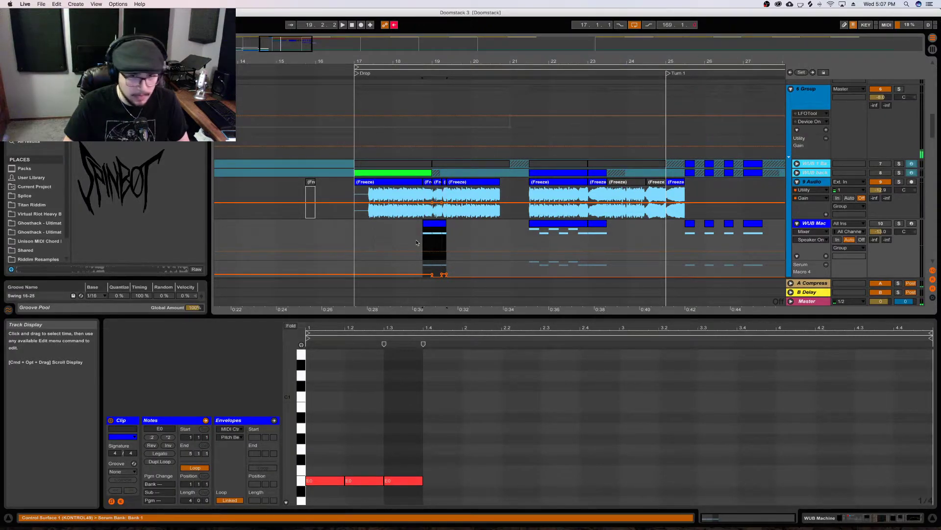
{"action": "left_click_drag", "start_coordinate": [435, 227], "coordinate": [501, 230]}
{"action": "key", "text": "space"}
{"action": "key", "text": "space"}
{"action": "left_click_drag", "start_coordinate": [526, 61], "coordinate": [536, 81]}
{"action": "key", "text": "space"}
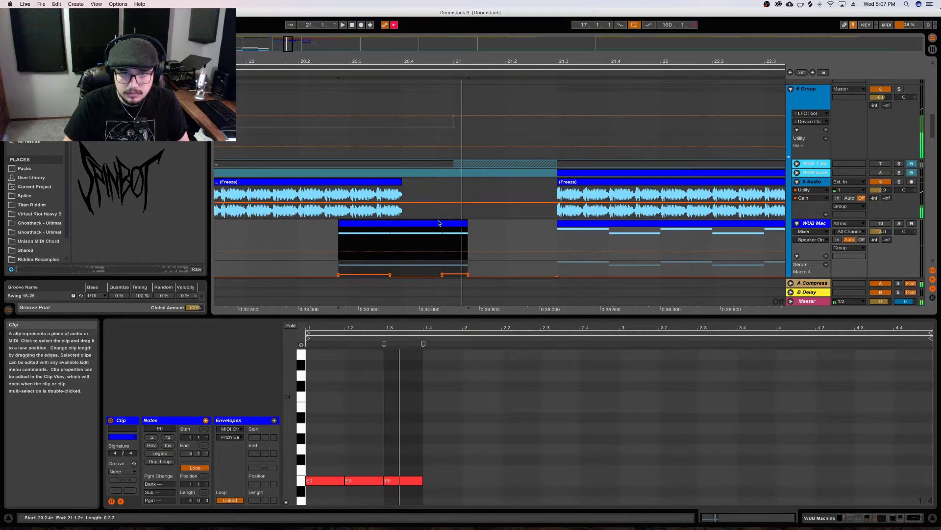
Trim the WUB Machine clip at 20.2.4 to a single note, use a 1/4 grid and move the clip to 20.4.1
{"action": "left_click_drag", "start_coordinate": [464, 223], "coordinate": [389, 225]}
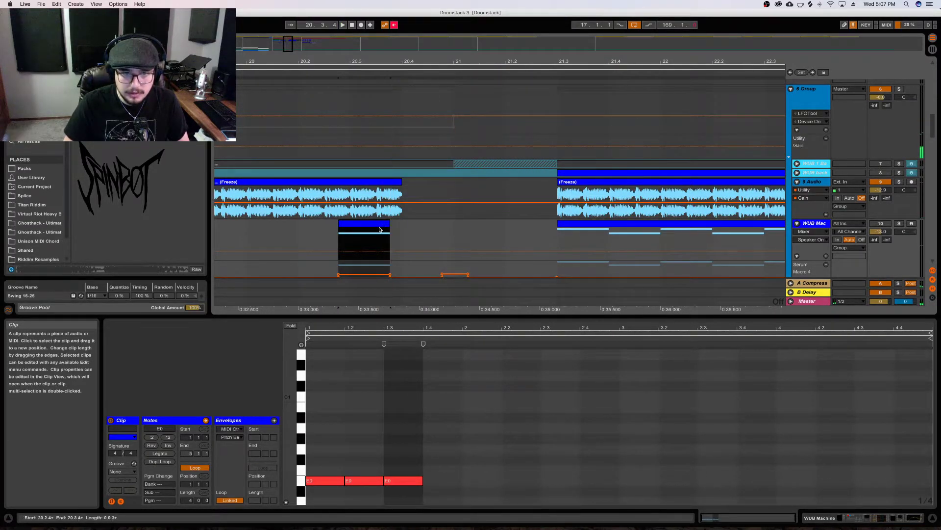
{"action": "left_click", "coordinate": [437, 236]}
{"action": "right_click", "coordinate": [466, 230]}
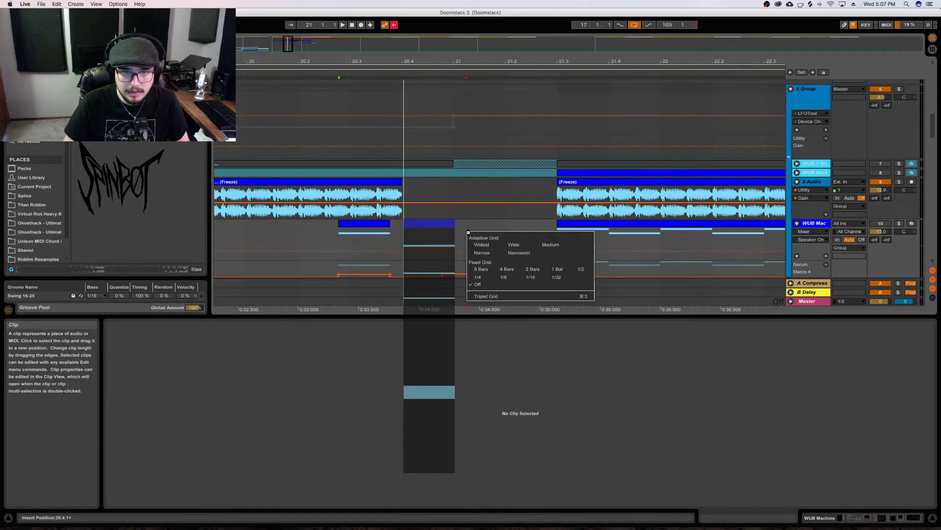
{"action": "key", "text": "super+z"}
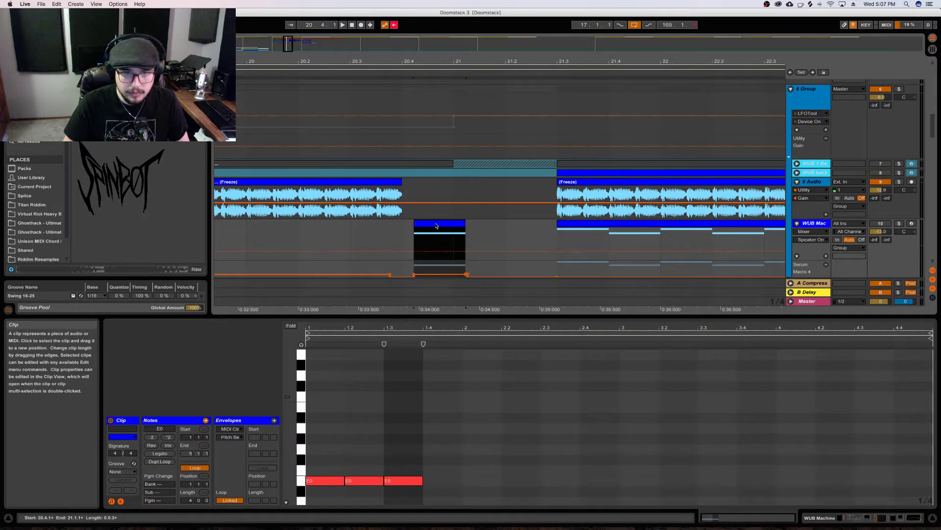
{"action": "left_click_drag", "start_coordinate": [438, 225], "coordinate": [425, 224]}
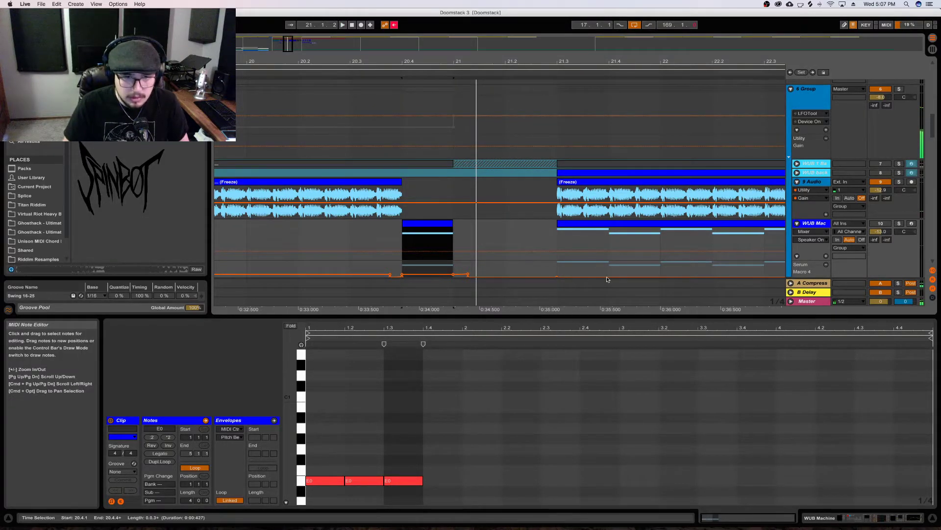
Inspect WUB Machine's devices, Serum automation lanes and the notes of the 20.4.1 clip, and play that clip
{"action": "double_click", "coordinate": [815, 224]}
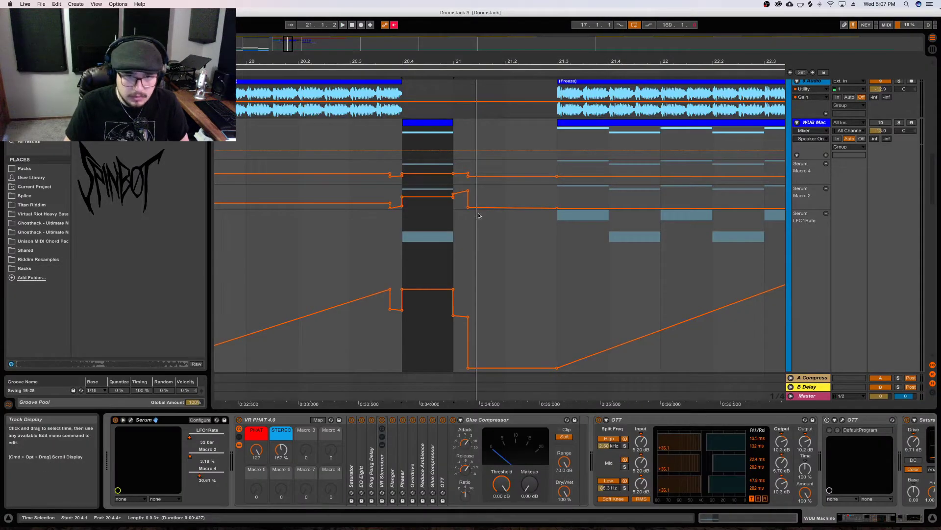
{"action": "scroll", "coordinate": [461, 179], "scroll_direction": "down", "scroll_amount": 3}
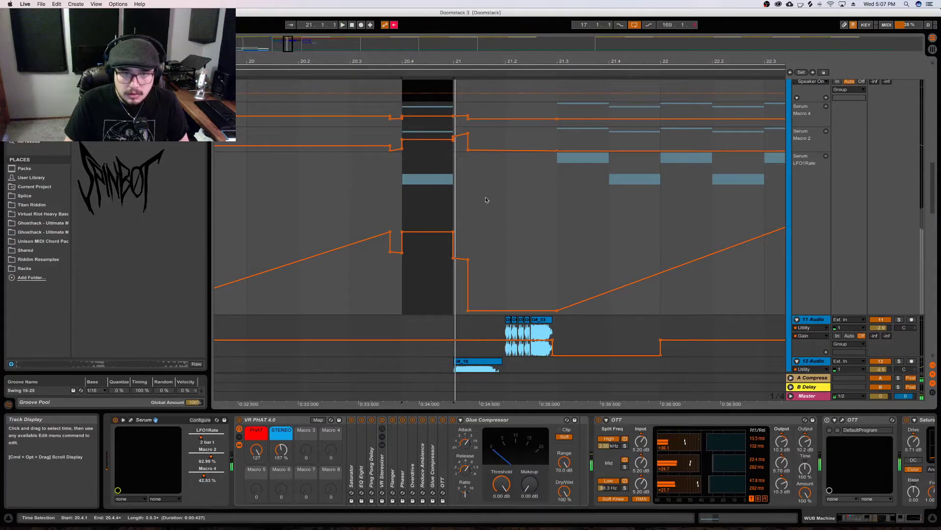
{"action": "scroll", "coordinate": [444, 197], "scroll_direction": "up", "scroll_amount": 2}
{"action": "double_click", "coordinate": [428, 110]}
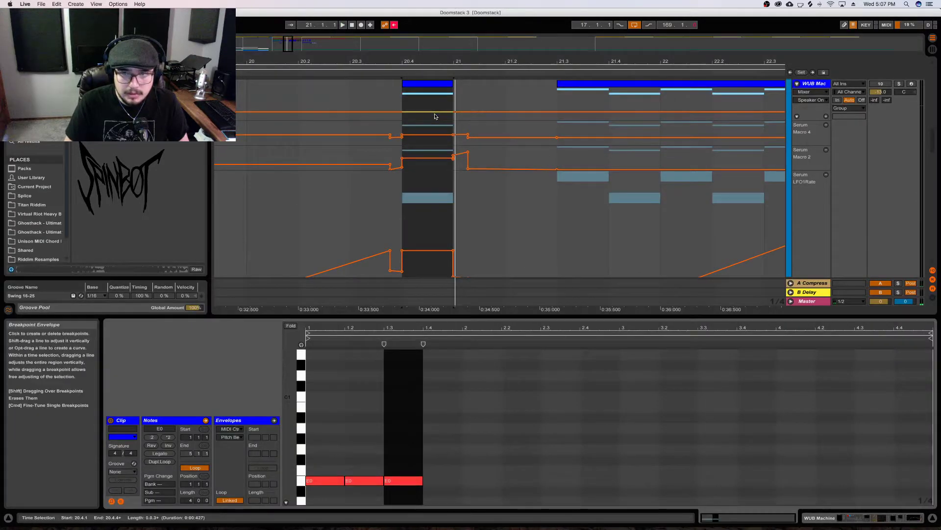
{"action": "left_click", "coordinate": [410, 261]}
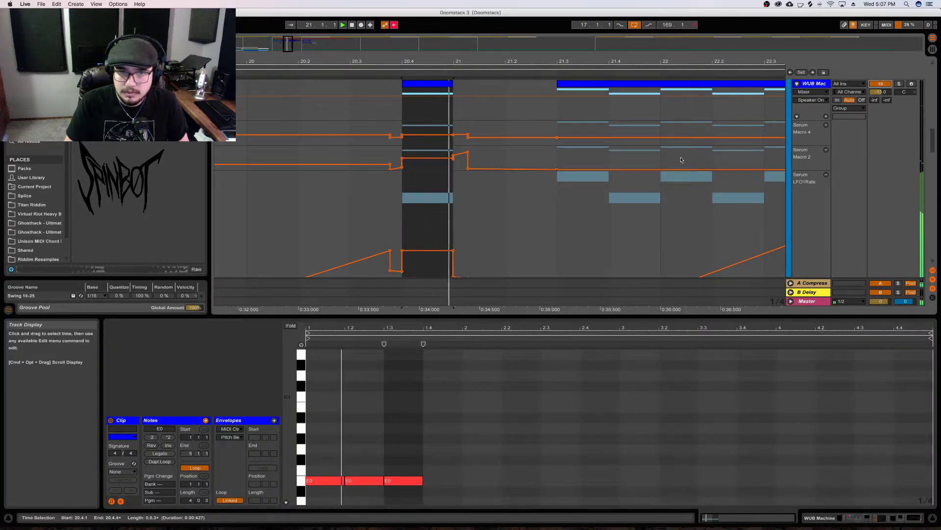
{"action": "scroll", "coordinate": [520, 231], "scroll_direction": "down", "scroll_amount": 4}
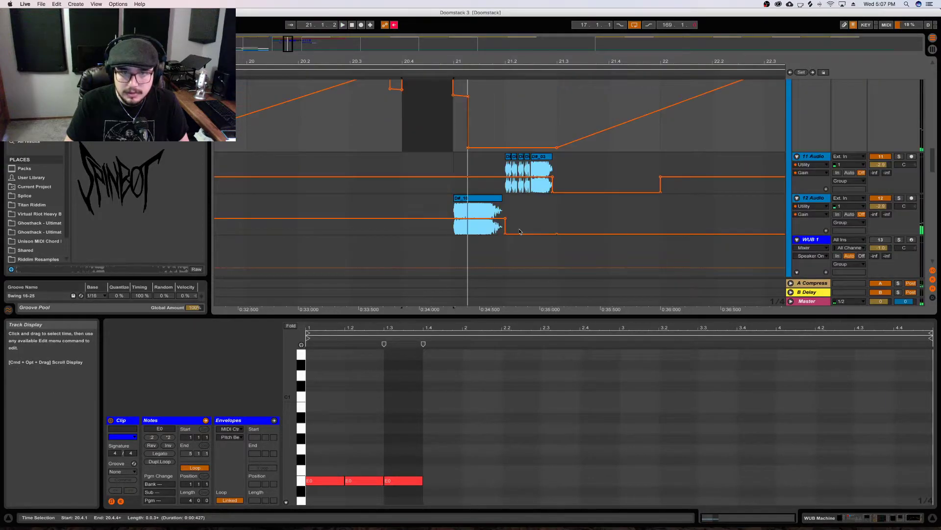
Display the 12 Audio effects chain with its Reverb and play the section from 20.4.1
{"action": "left_click", "coordinate": [792, 202]}
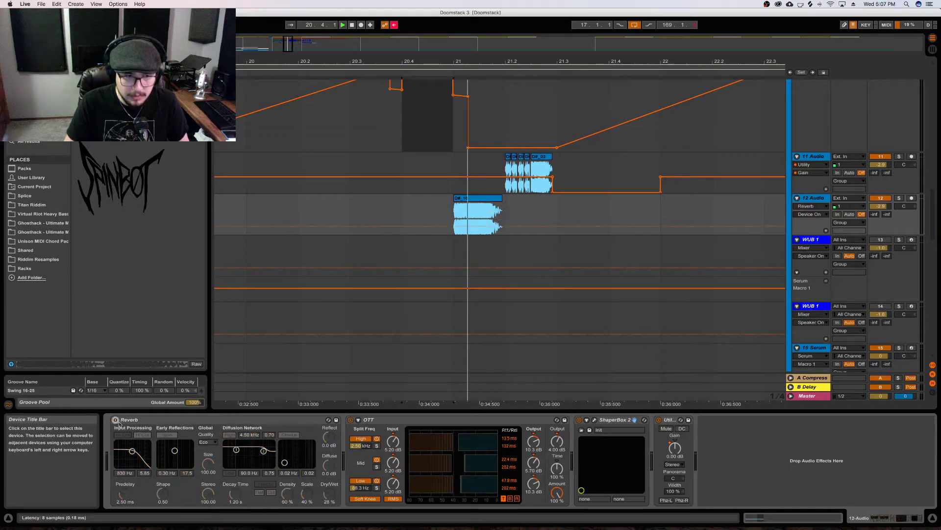
{"action": "key", "text": "space"}
{"action": "key", "text": "space"}
{"action": "scroll", "coordinate": [337, 357], "scroll_direction": "up", "scroll_amount": 5}
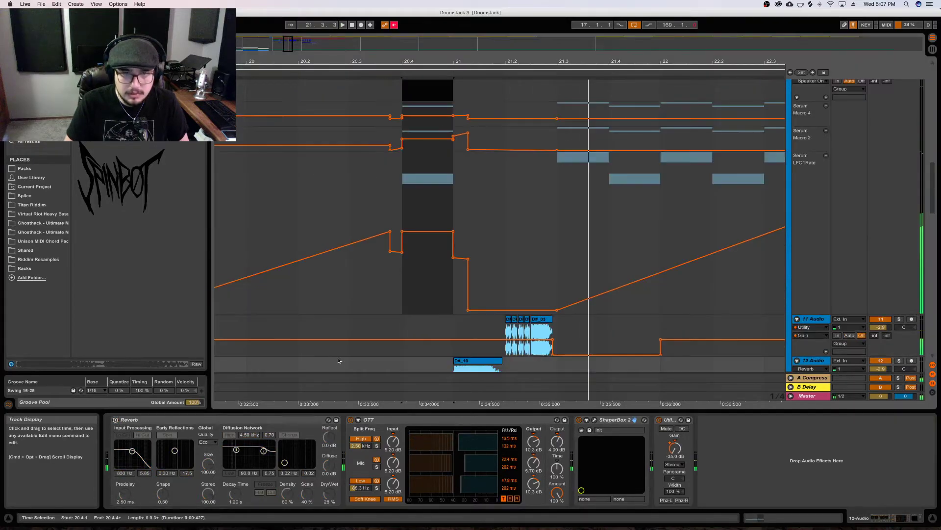
{"action": "key", "text": "space"}
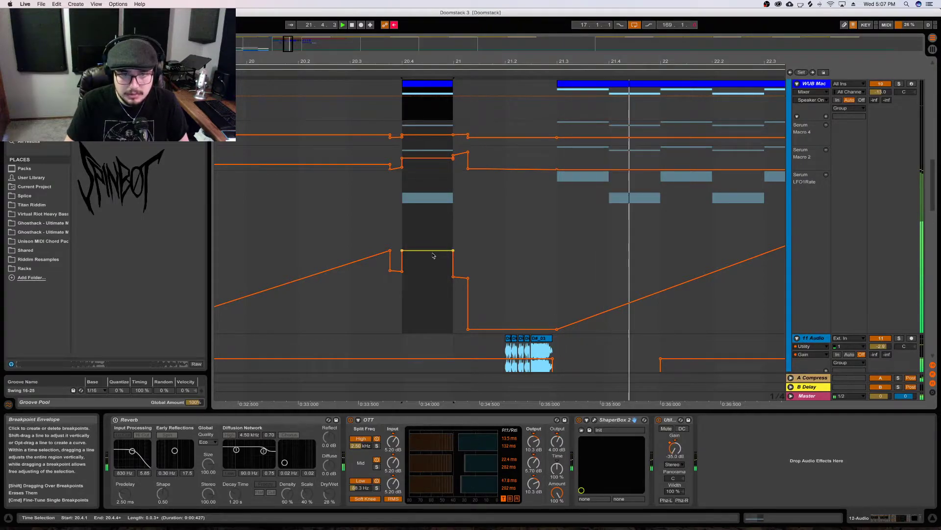
Deactivate the WUB Machine clip starting at 21.3 and play the clip at 20.4.1
{"action": "scroll", "coordinate": [716, 235], "scroll_direction": "up", "scroll_amount": 4}
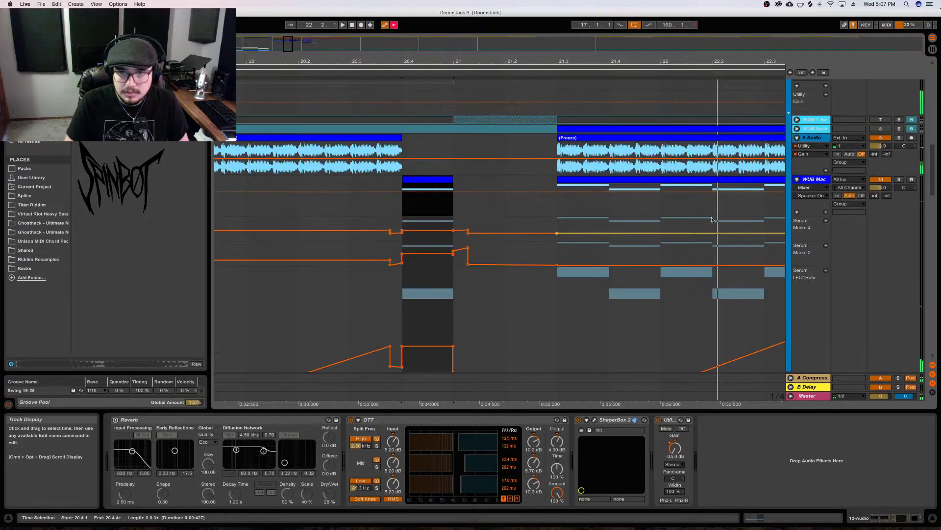
{"action": "left_click", "coordinate": [690, 182]}
{"action": "key", "text": "0"}
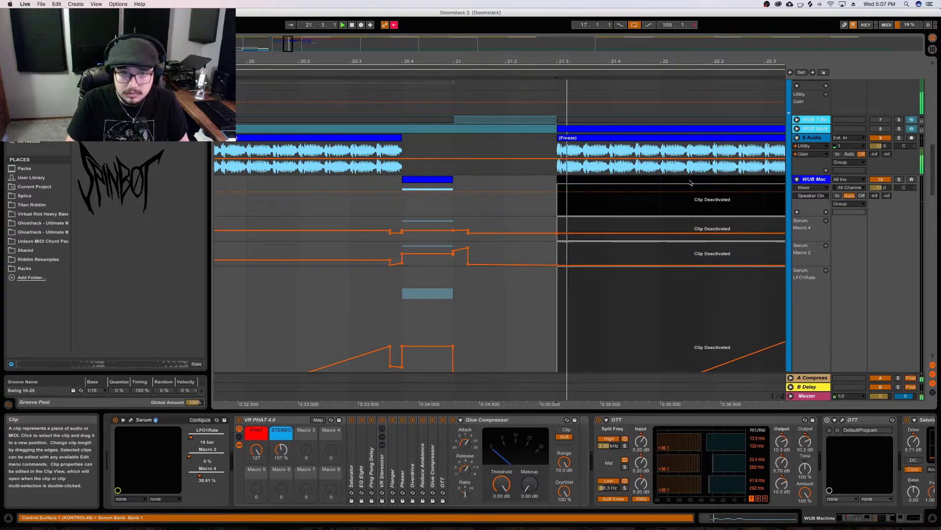
{"action": "left_click", "coordinate": [421, 180]}
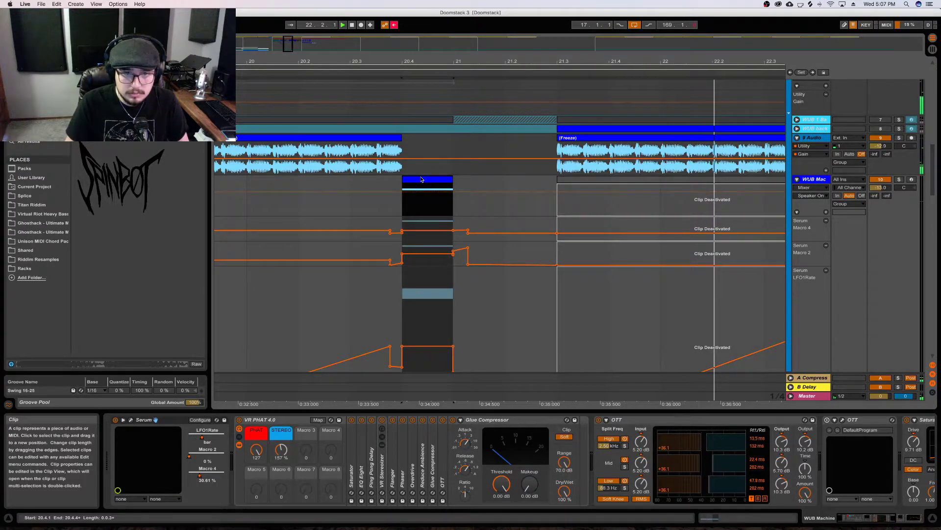
{"action": "key", "text": "space"}
{"action": "key", "text": "space"}
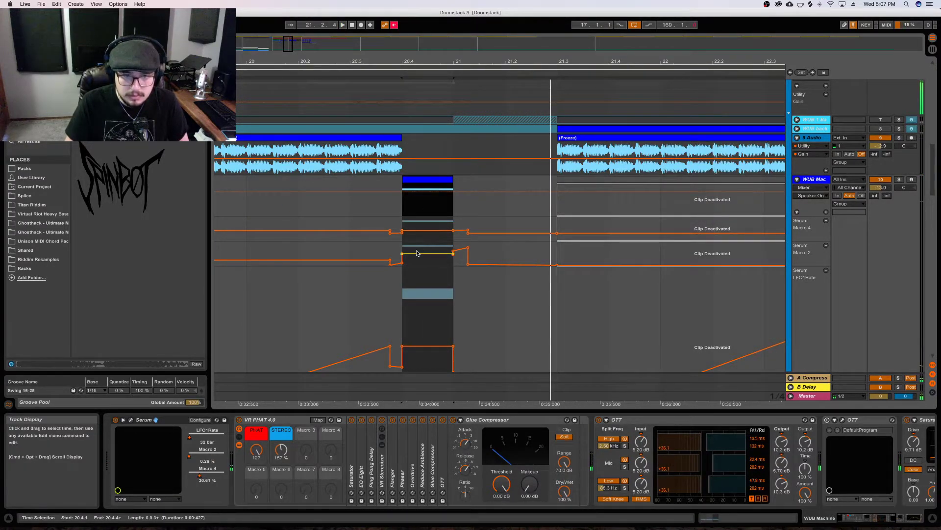
Raise the Serum Macro 2 automation across the 20.4.1 clip to about 79.6 % and play it repeatedly
{"action": "left_click_drag", "start_coordinate": [426, 250], "coordinate": [427, 246]}
{"action": "key", "text": "space"}
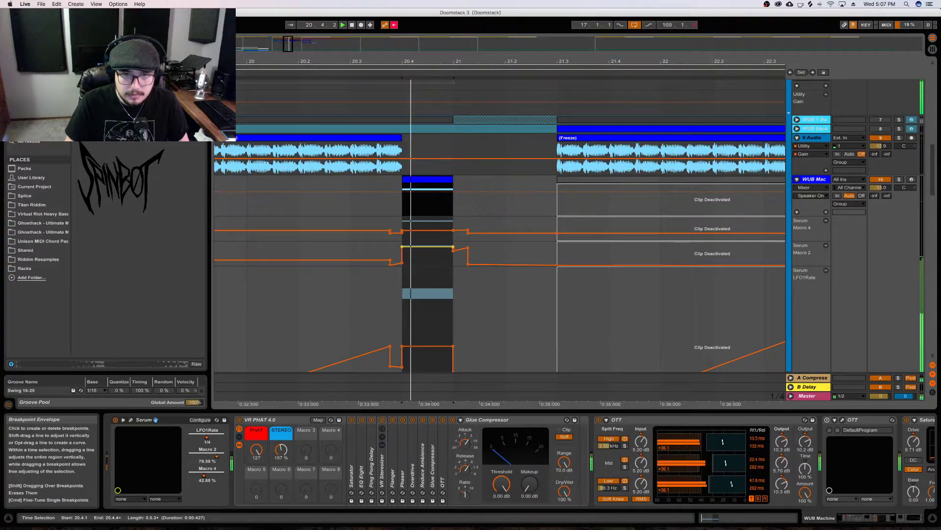
{"action": "key", "text": "space"}
{"action": "key", "text": "space"}
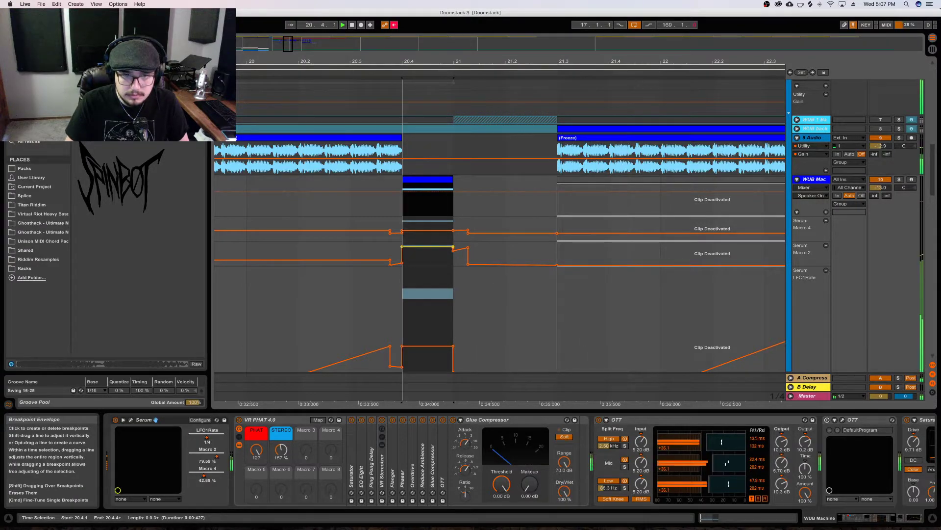
{"action": "key", "text": "space"}
{"action": "key", "text": "space"}
{"action": "key", "text": "space"}
{"action": "key", "text": "space"}
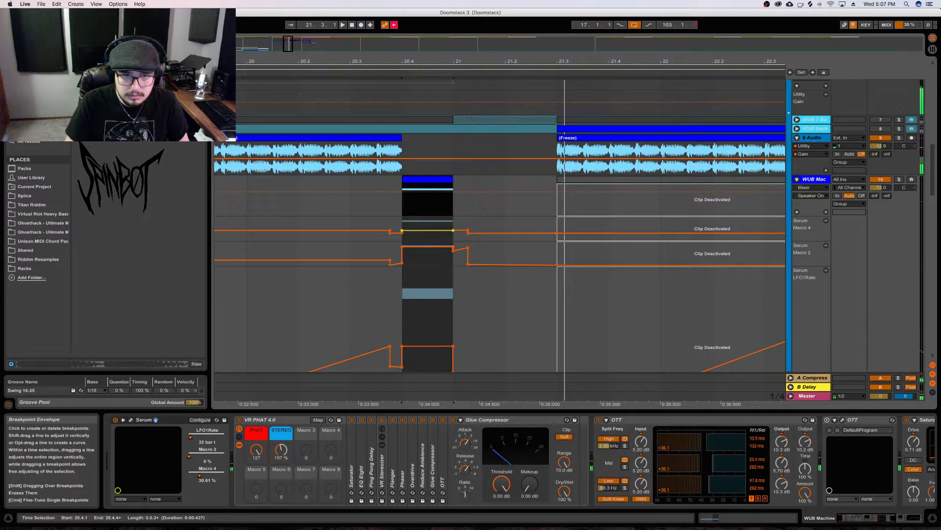
Raise the Serum Macro 4 automation across the 20.4.1 clip to about 75.5 % and play it repeatedly
{"action": "left_click_drag", "start_coordinate": [425, 230], "coordinate": [426, 223]}
{"action": "key", "text": "space"}
{"action": "key", "text": "space"}
{"action": "key", "text": "space"}
{"action": "key", "text": "space"}
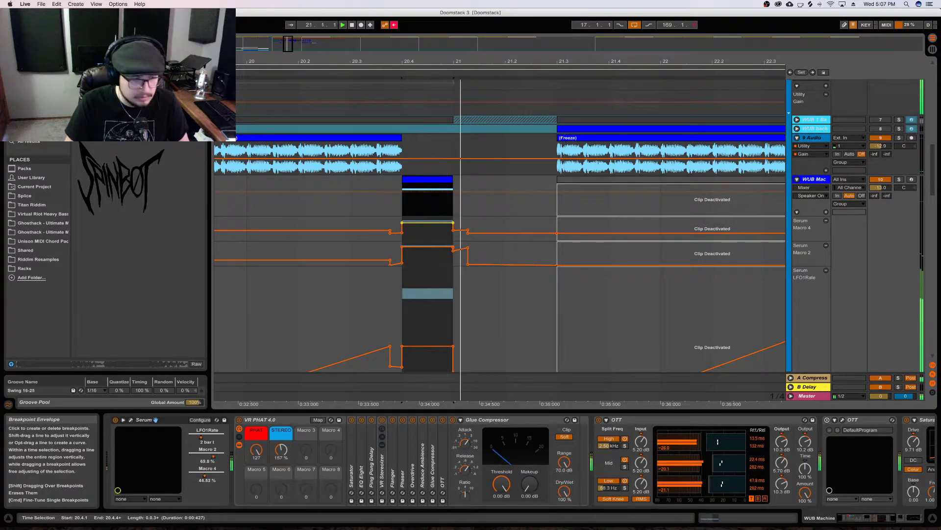
{"action": "key", "text": "space"}
{"action": "key", "text": "space"}
{"action": "key", "text": "space"}
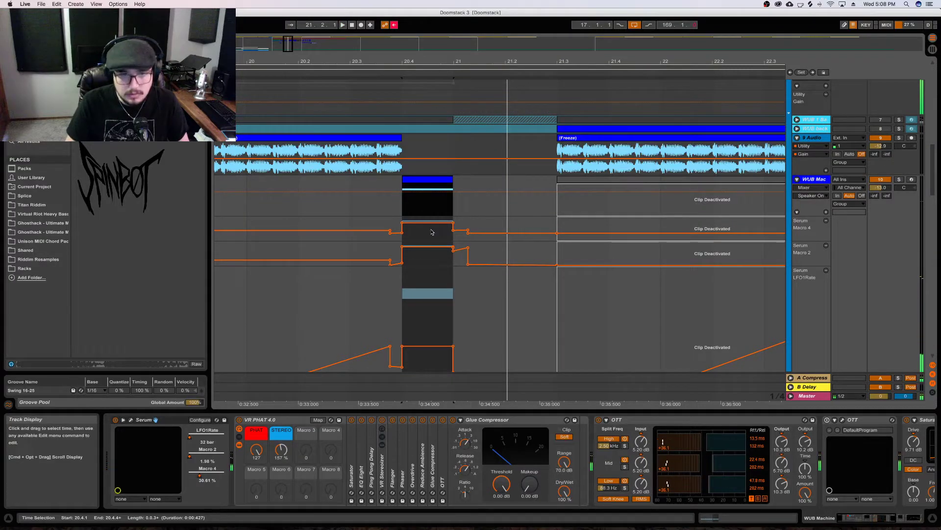
On a 1/8 grid, reshape Macro 4 into a ramp from about 38.7 % at 20.4.1 to the raised level at 20.4.3, and play it
{"action": "left_click", "coordinate": [415, 230]}
{"action": "right_click", "coordinate": [418, 229]}
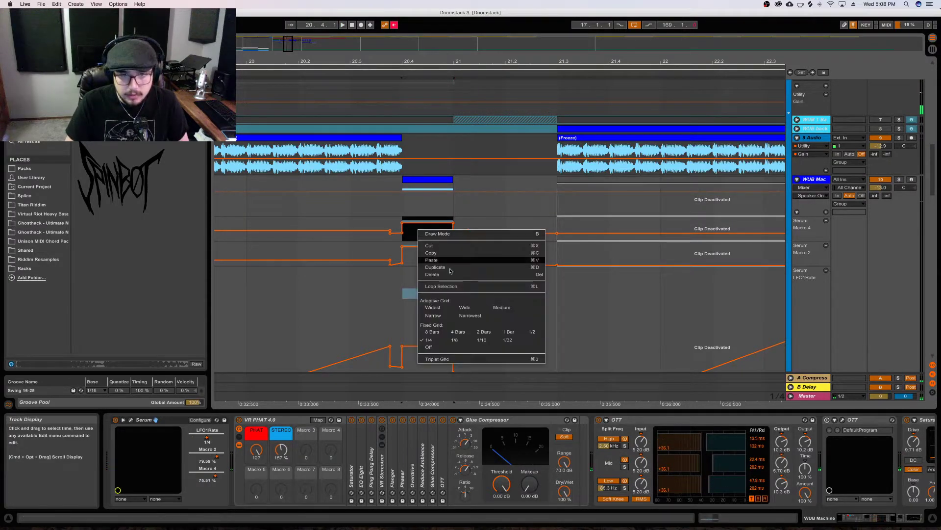
{"action": "left_click", "coordinate": [454, 339]}
{"action": "left_click", "coordinate": [410, 234]}
{"action": "left_click_drag", "start_coordinate": [425, 234], "coordinate": [406, 233]}
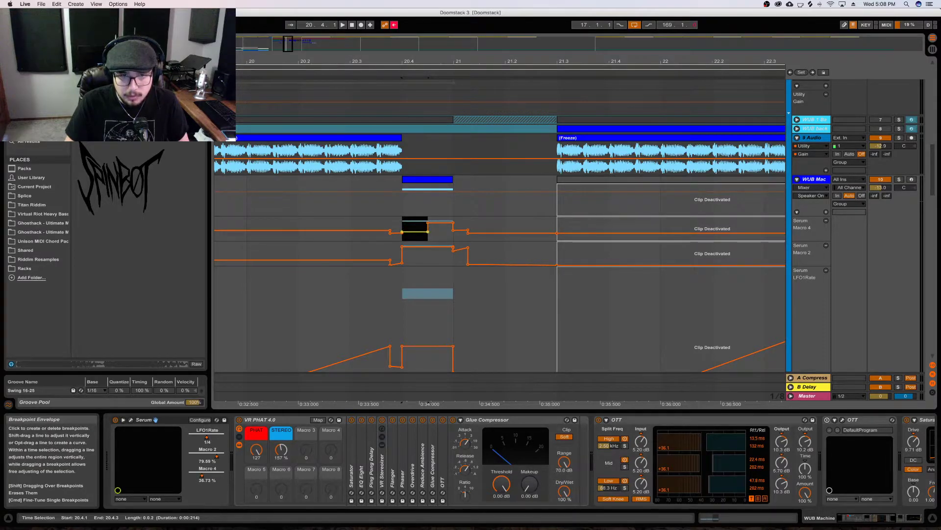
{"action": "left_click", "coordinate": [428, 231]}
{"action": "key", "text": "space"}
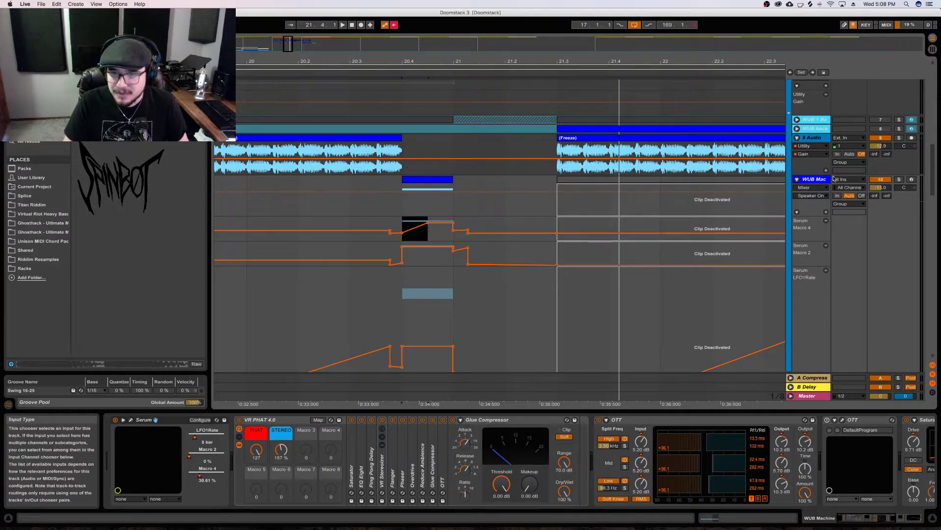
Examine WUB Machine's Serum patch in its plug-in window while playing the clip, and hide the window again
{"action": "left_click", "coordinate": [125, 444]}
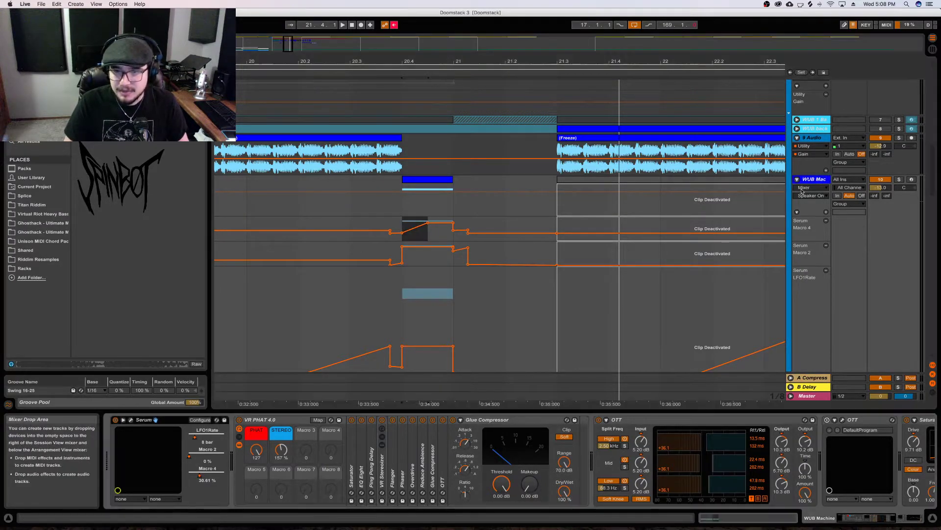
{"action": "left_click", "coordinate": [130, 420]}
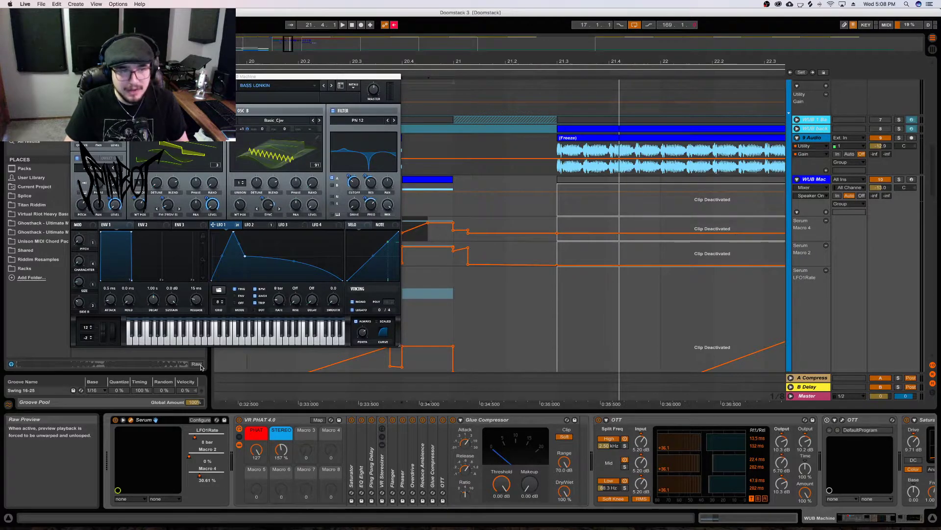
{"action": "left_click_drag", "start_coordinate": [135, 79], "coordinate": [277, 69]}
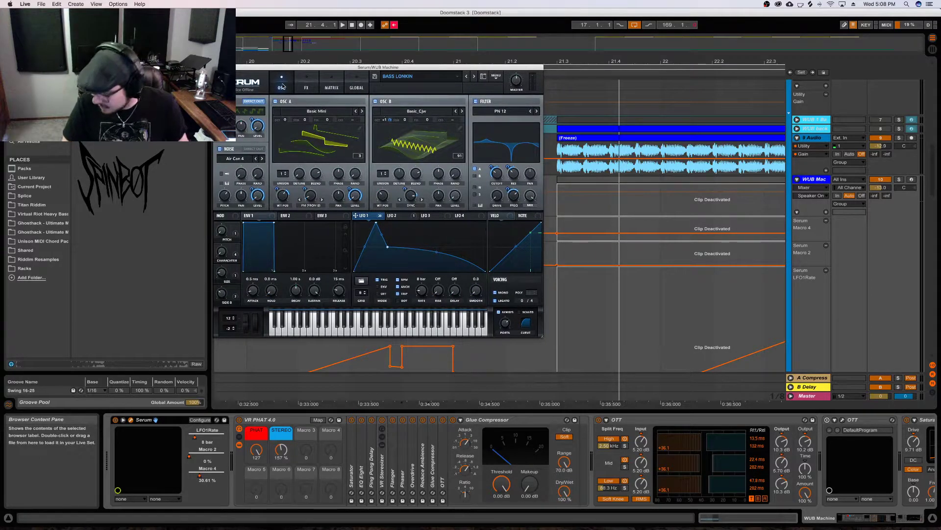
{"action": "key", "text": "space"}
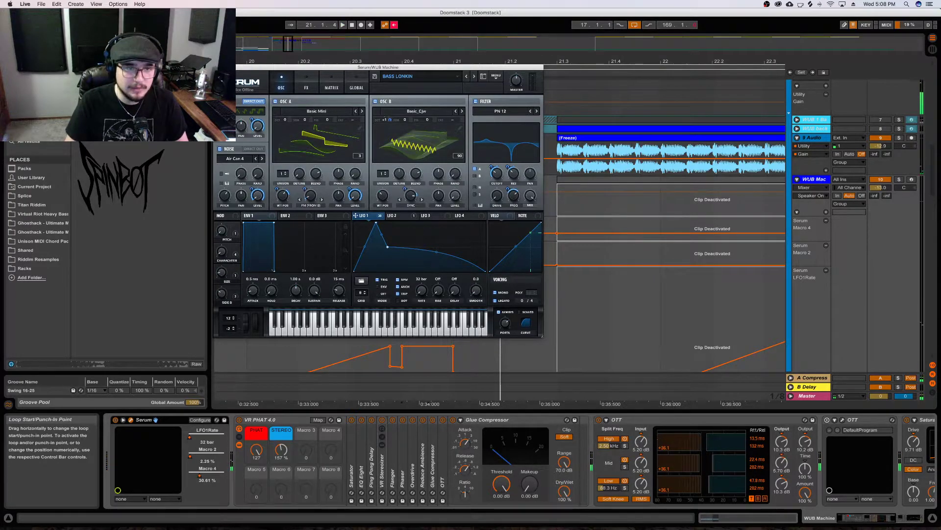
{"action": "key", "text": "super+alt+p"}
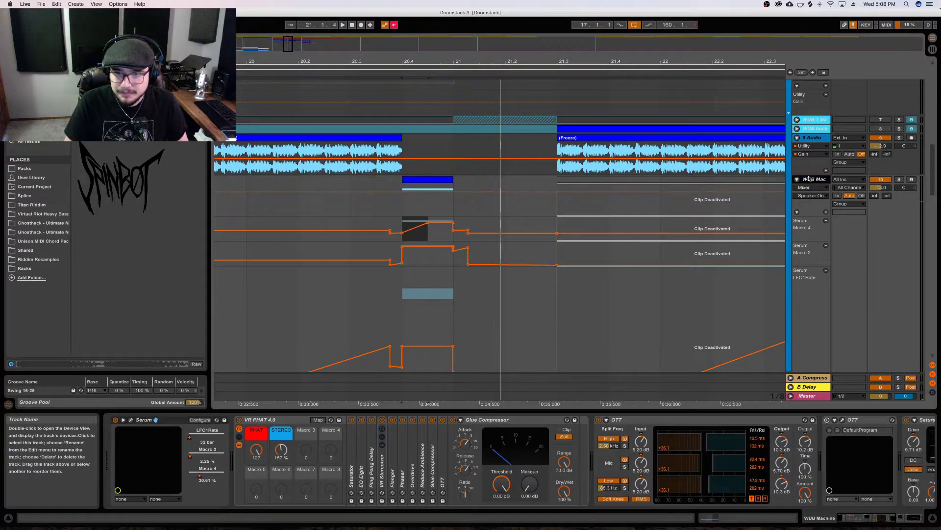
Freeze the WUB Machine track and play the section from 20.4.1
{"action": "right_click", "coordinate": [809, 178]}
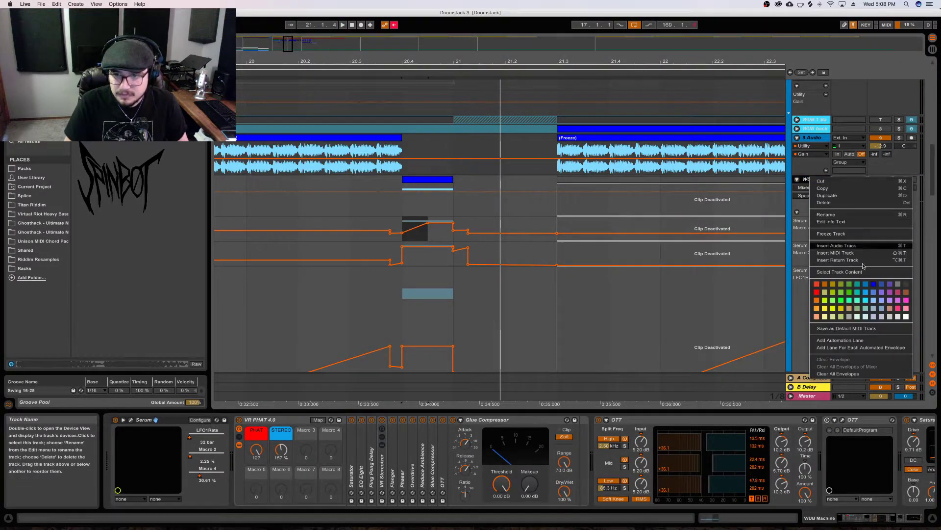
{"action": "left_click", "coordinate": [851, 234]}
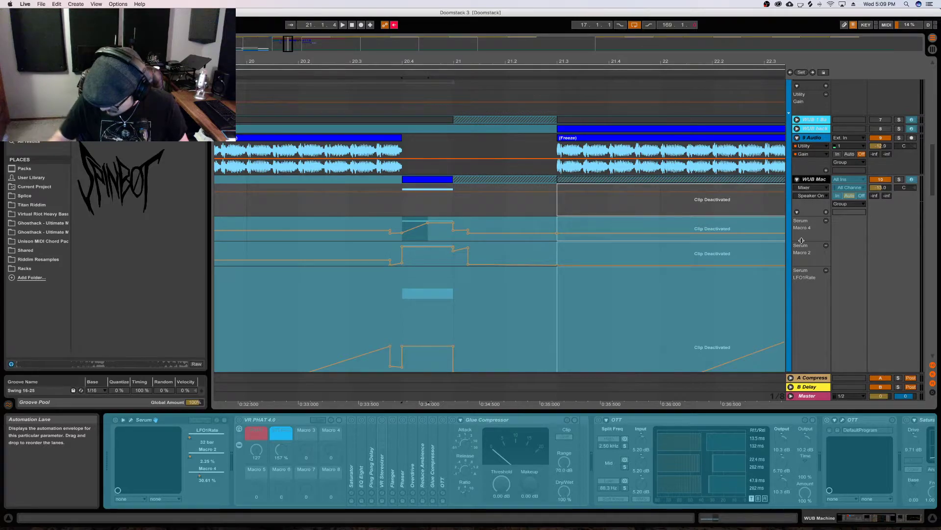
{"action": "key", "text": "space"}
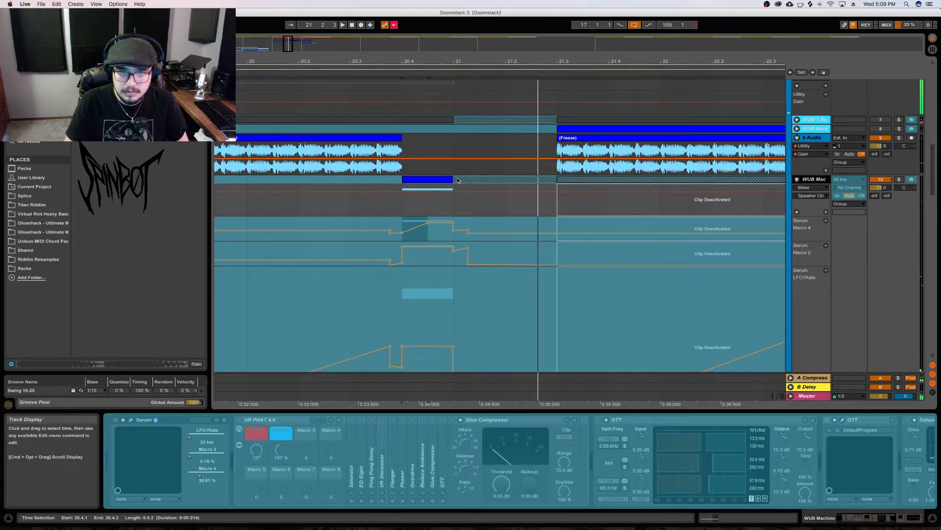
Copy the frozen WUB Machine clip at 20.4.1 onto 9 Audio and flatten the WUB Machine track
{"action": "left_click", "coordinate": [436, 179]}
{"action": "left_click_drag", "start_coordinate": [435, 179], "coordinate": [433, 160]}
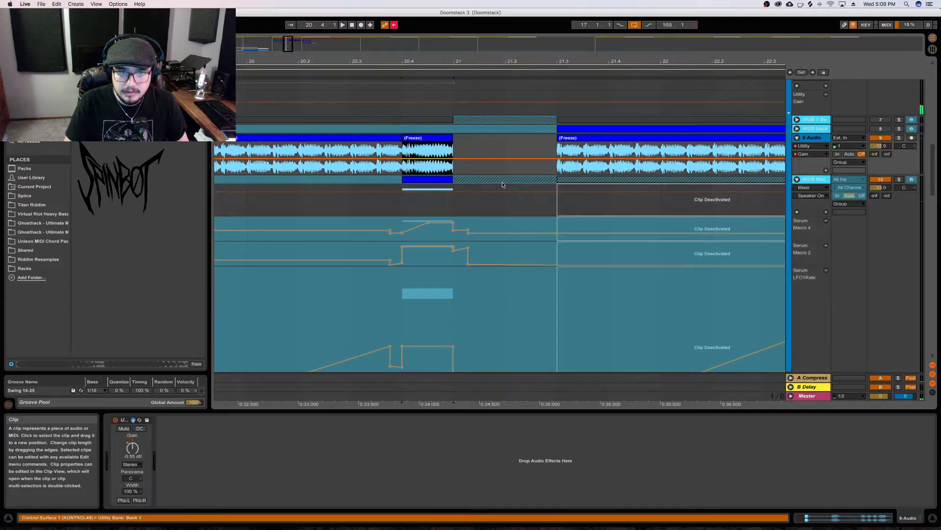
{"action": "left_click", "coordinate": [420, 184]}
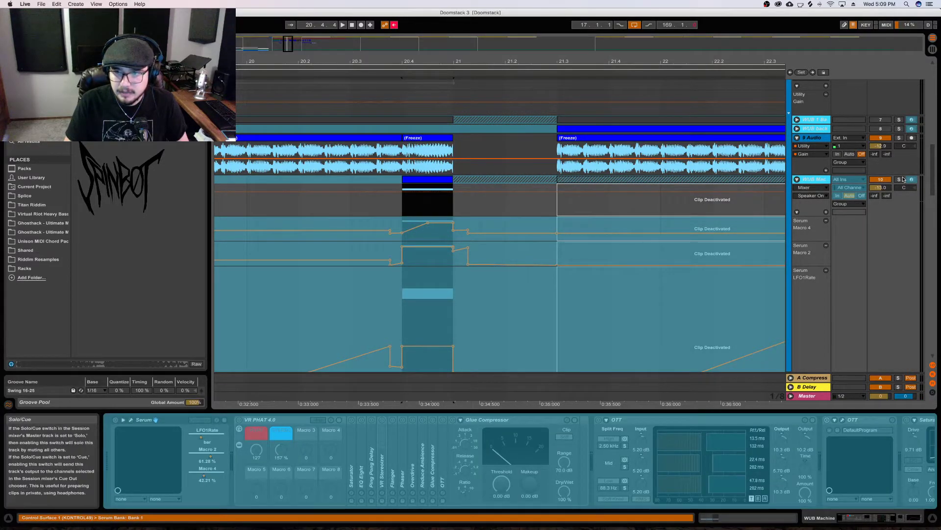
{"action": "right_click", "coordinate": [811, 180]}
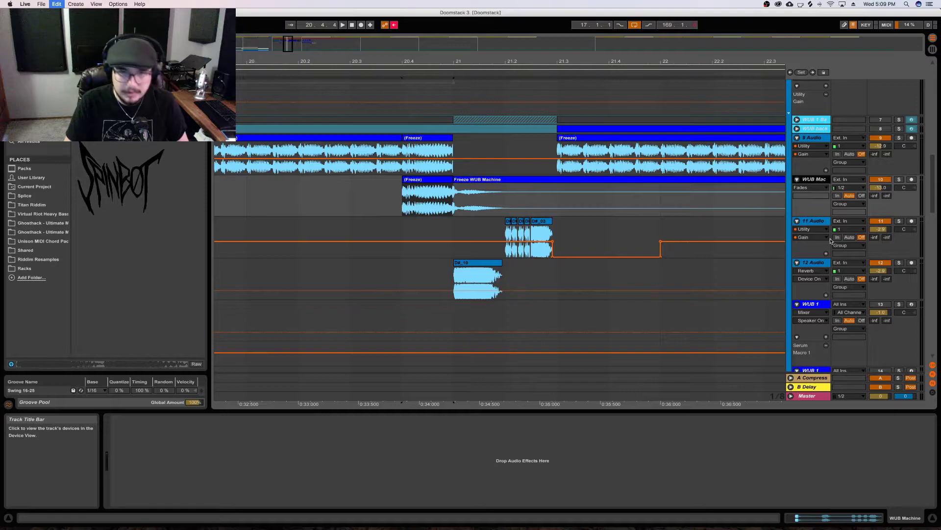
Undo flattening the WUB Machine track and unfreeze it
{"action": "key", "text": "super+z"}
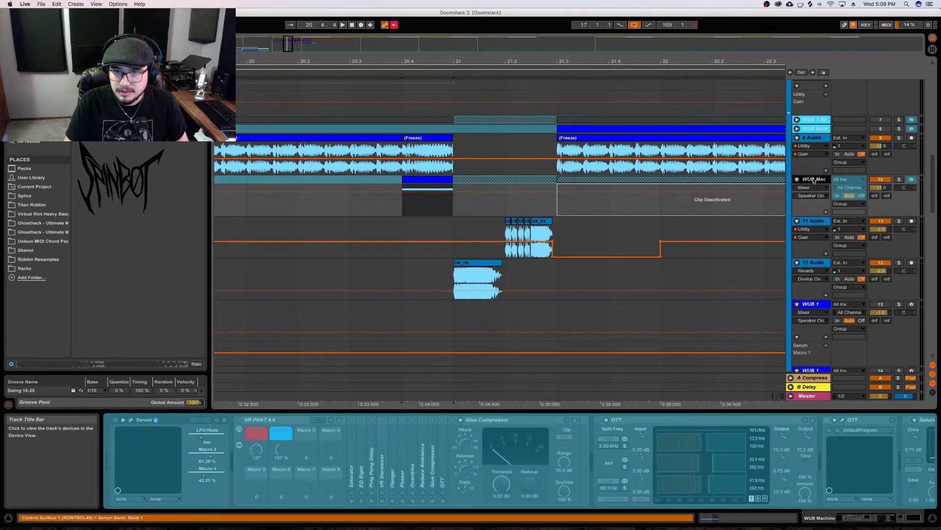
{"action": "right_click", "coordinate": [814, 181]}
{"action": "left_click", "coordinate": [846, 235]}
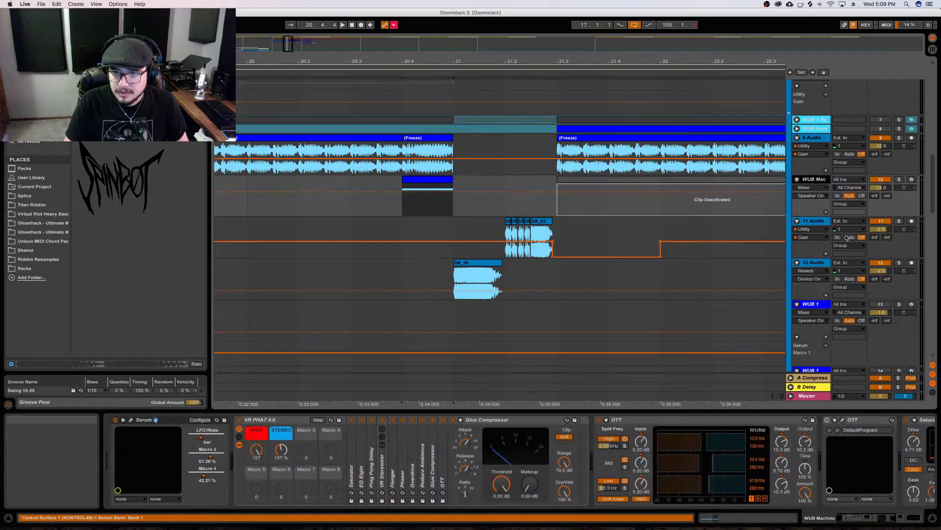
Audition the WUB Machine clip at 20.4.1 in solo and move the clip to 21.1.1
{"action": "left_click", "coordinate": [898, 179]}
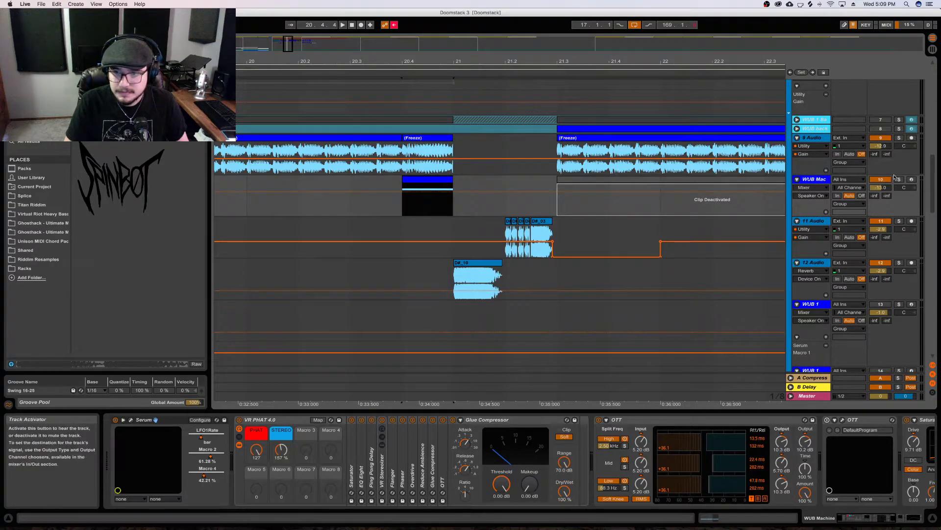
{"action": "left_click", "coordinate": [442, 180]}
{"action": "key", "text": "space"}
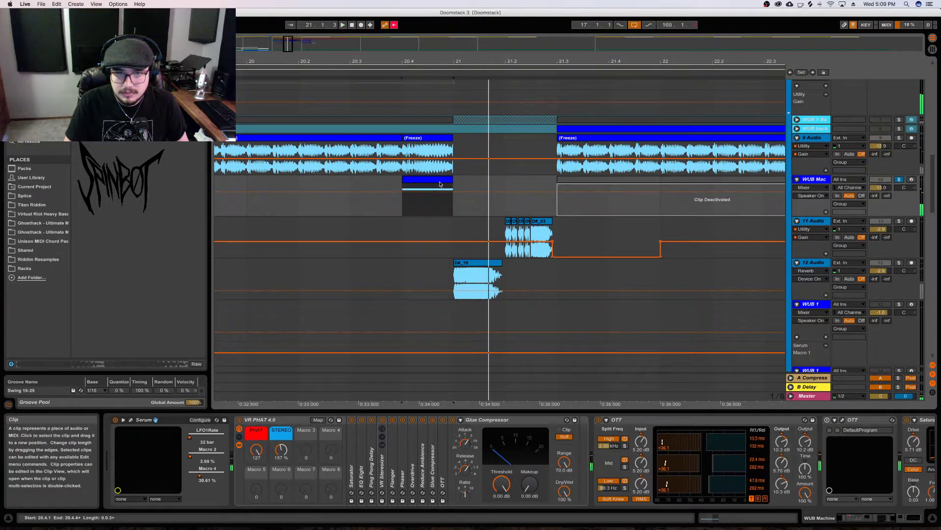
{"action": "left_click_drag", "start_coordinate": [443, 182], "coordinate": [494, 183]}
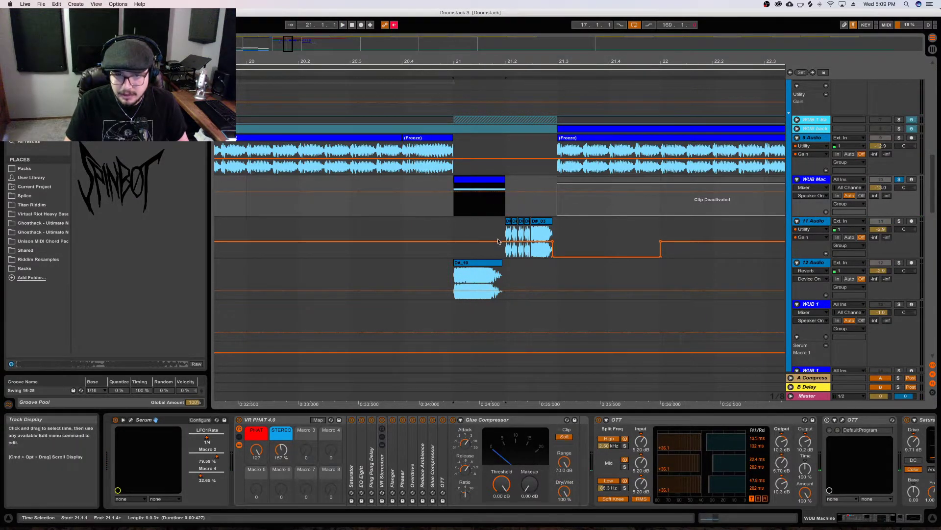
{"action": "left_click", "coordinate": [481, 275]}
{"action": "left_click", "coordinate": [481, 184]}
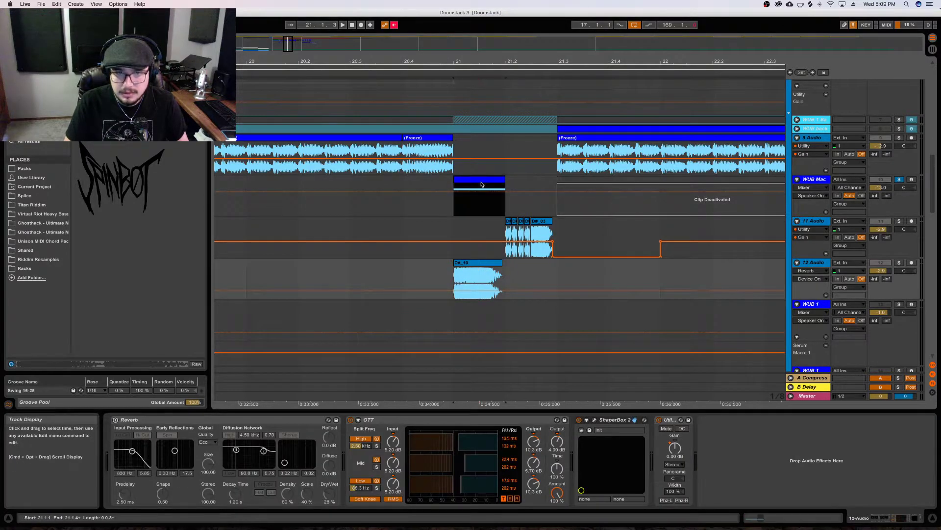
Play back the drop, select the Build locator at bar 9, and save the set
{"action": "left_click", "coordinate": [172, 163]}
{"action": "left_click", "coordinate": [225, 138]}
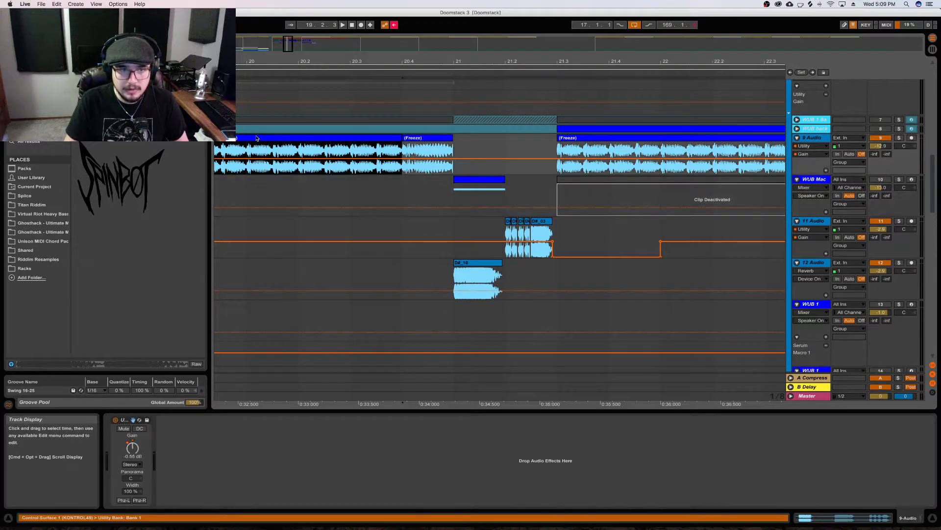
{"action": "scroll", "coordinate": [226, 61], "scroll_direction": "left", "scroll_amount": 5}
{"action": "key", "text": "minus"}
{"action": "key", "text": "minus"}
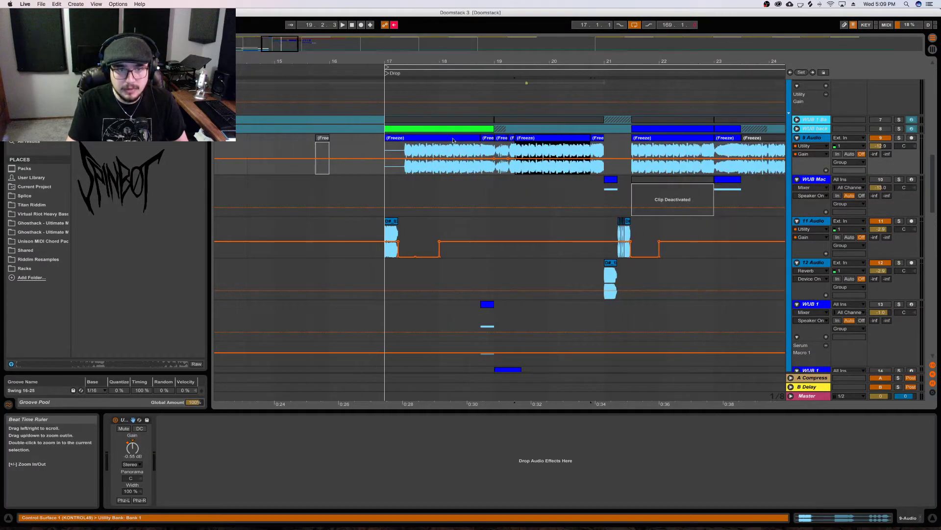
{"action": "left_click_drag", "start_coordinate": [255, 61], "coordinate": [284, 75]}
{"action": "left_click", "coordinate": [286, 75]}
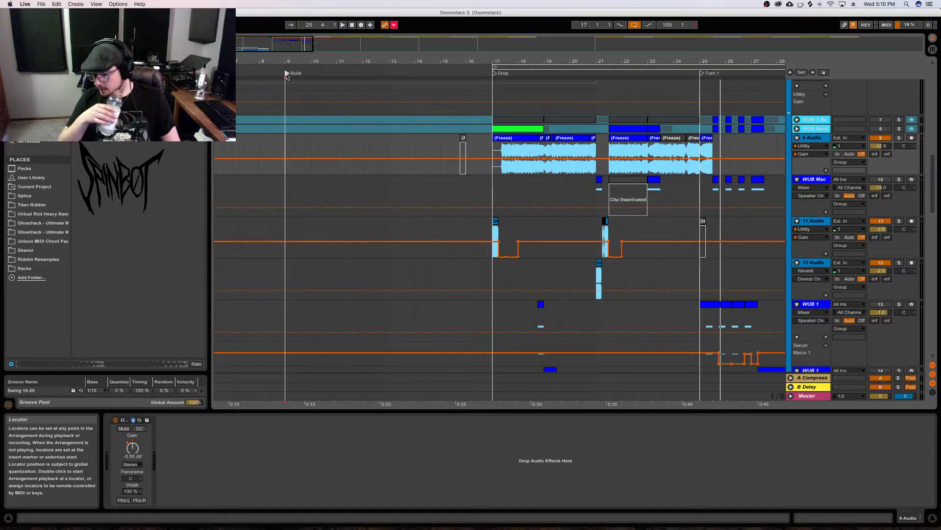
{"action": "key", "text": "super+s"}
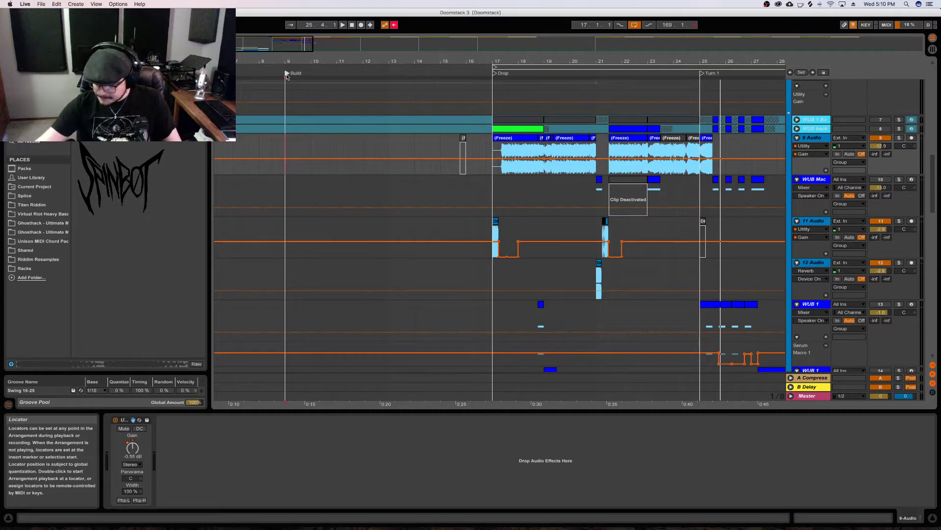
Solo the Drums track and play it from the Drop locator at bar 17
{"action": "scroll", "coordinate": [731, 158], "scroll_direction": "up", "scroll_amount": 1}
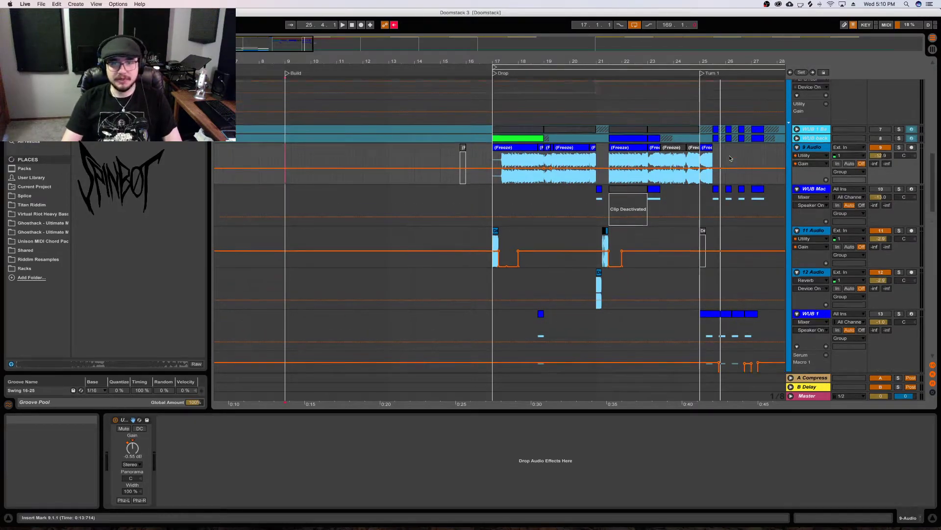
{"action": "scroll", "coordinate": [724, 167], "scroll_direction": "up", "scroll_amount": 10}
{"action": "left_click", "coordinate": [899, 83]}
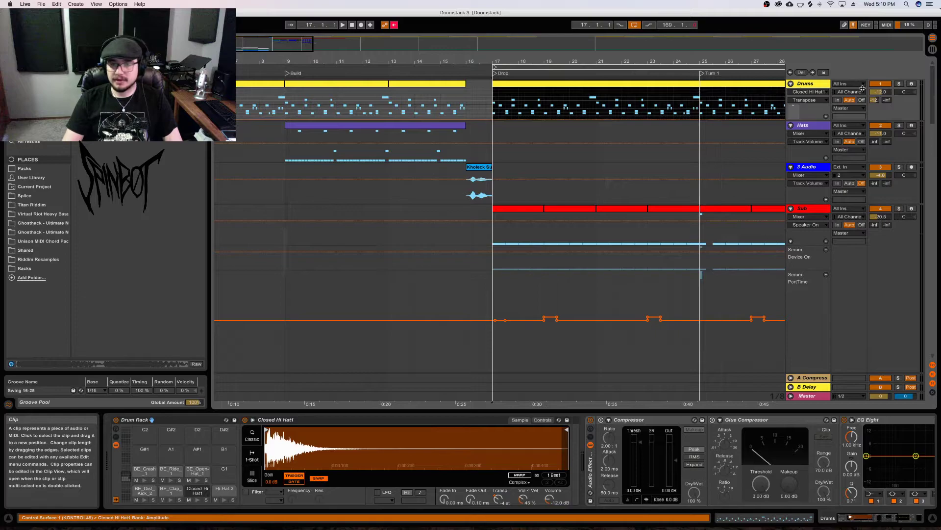
{"action": "key", "text": "space"}
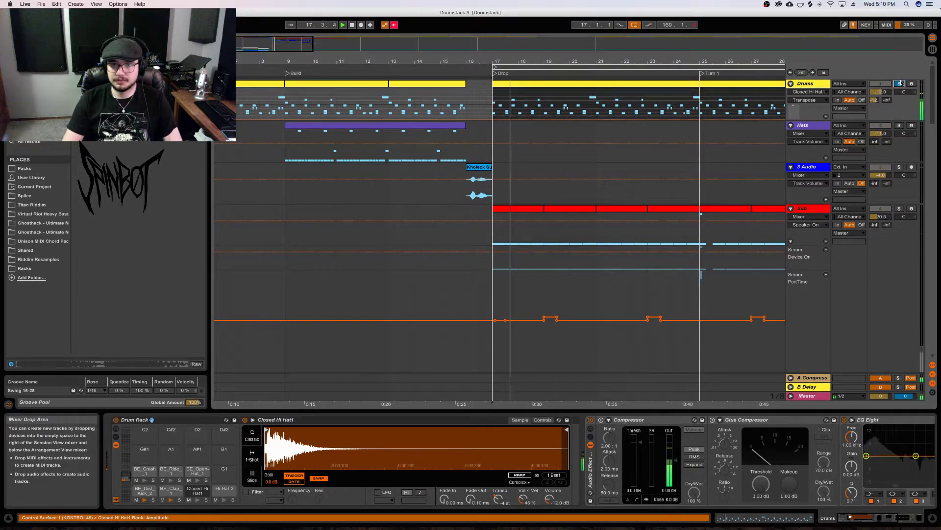
In the mixer's expanded drum chains, set Hi-Hat 3's transpose to -2 st and play the drums
{"action": "key", "text": "Tab"}
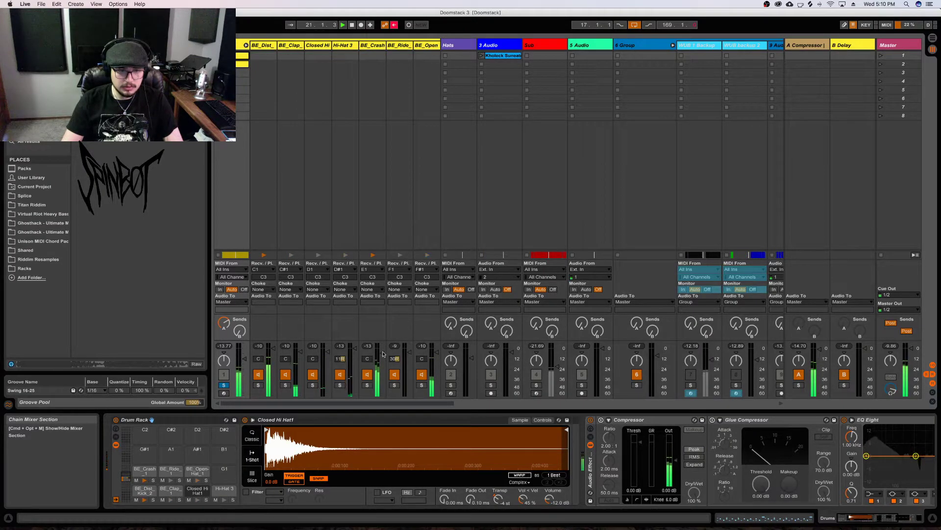
{"action": "left_click", "coordinate": [346, 54]}
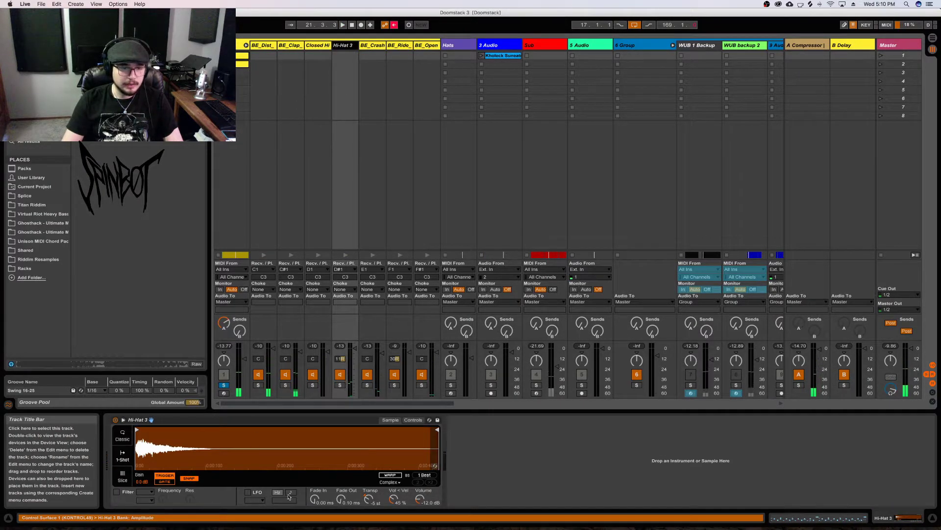
{"action": "left_click_drag", "start_coordinate": [368, 498], "coordinate": [369, 491]}
{"action": "key", "text": "space"}
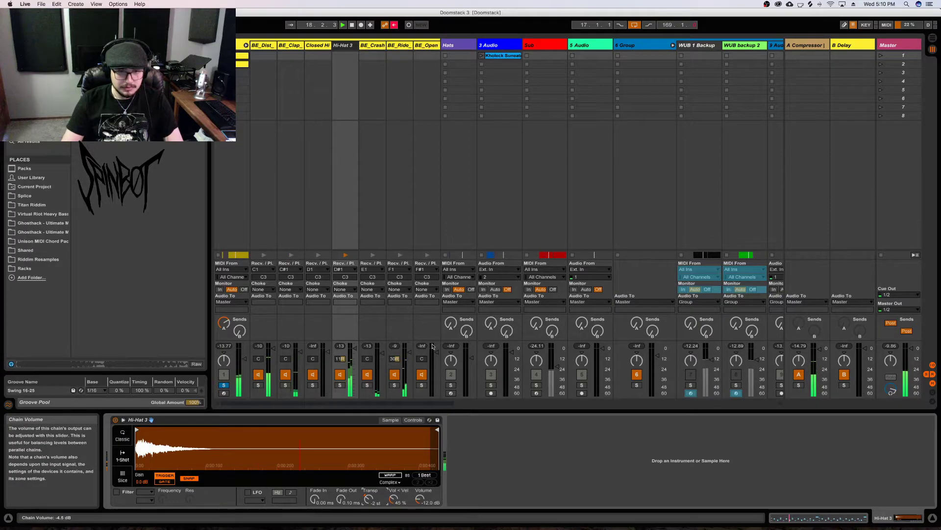
Set BE_Ride_1's transpose to -3 st, listening to the drums, and take the Drums track out of solo
{"action": "left_click", "coordinate": [401, 48]}
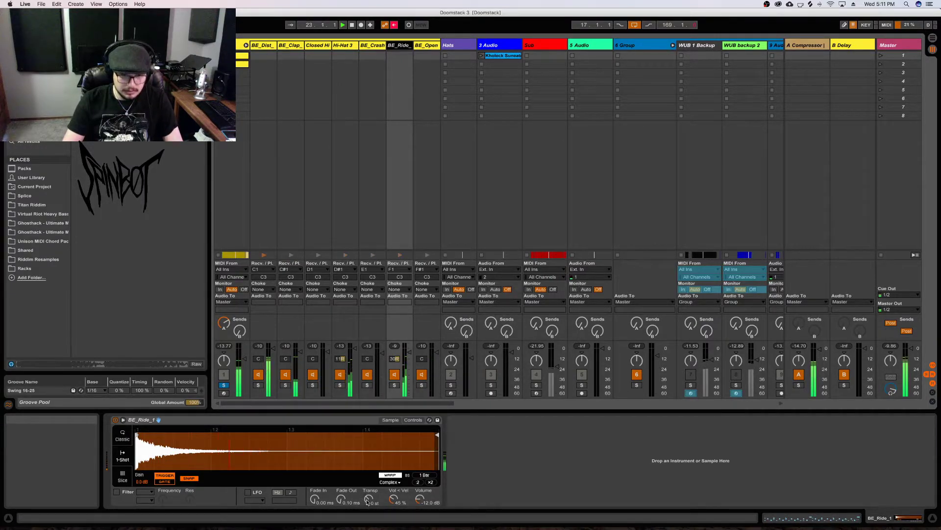
{"action": "left_click_drag", "start_coordinate": [369, 499], "coordinate": [369, 500]}
{"action": "key", "text": "space"}
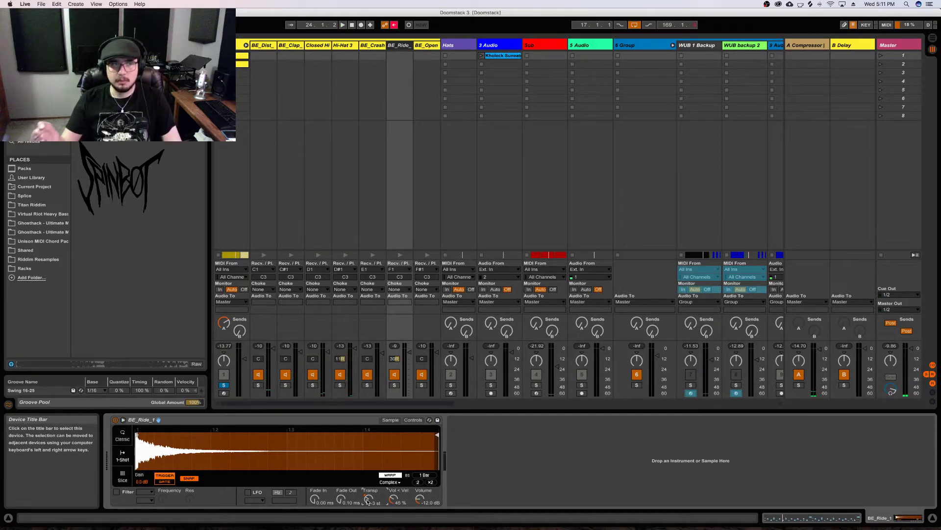
{"action": "key", "text": "space"}
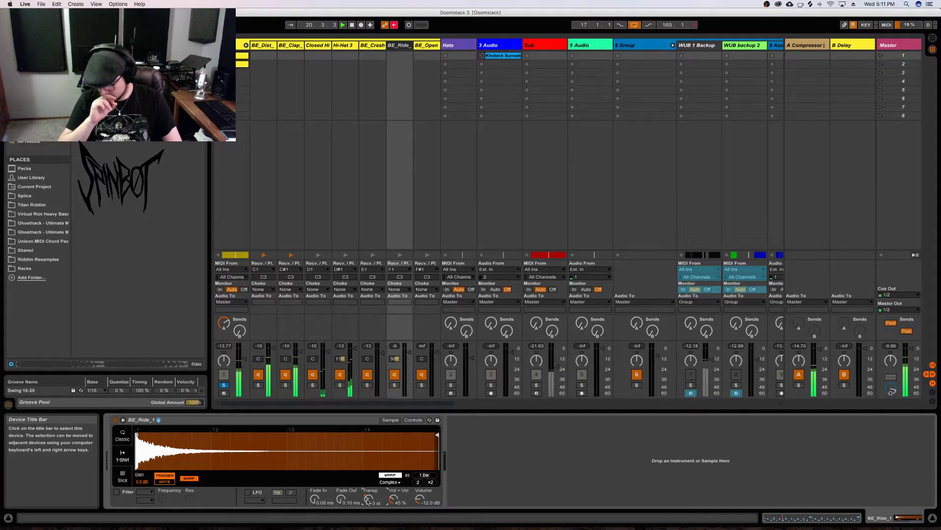
{"action": "left_click", "coordinate": [224, 384]}
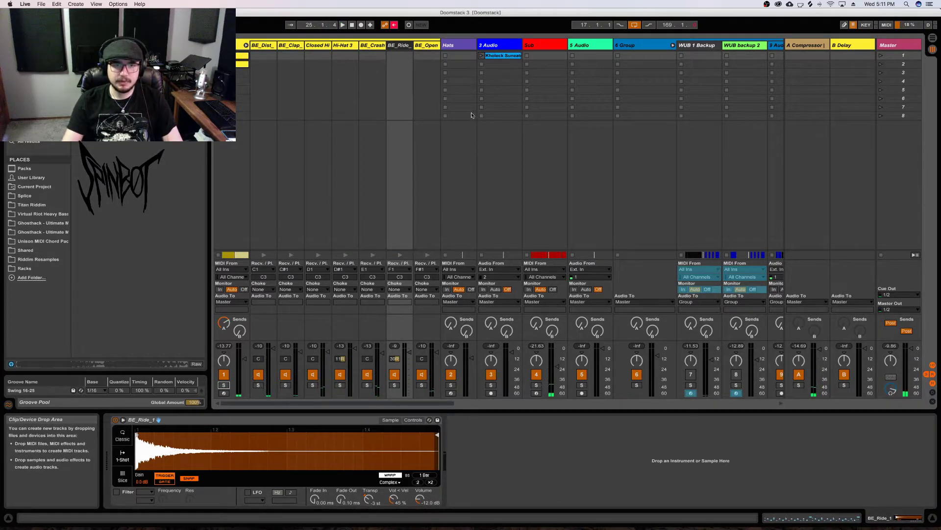
Fold the Drums track's chains in the mixer and insert a new MIDI track for Kontakt 5 right after Drums
{"action": "left_click", "coordinate": [455, 45]}
{"action": "left_click", "coordinate": [245, 45]}
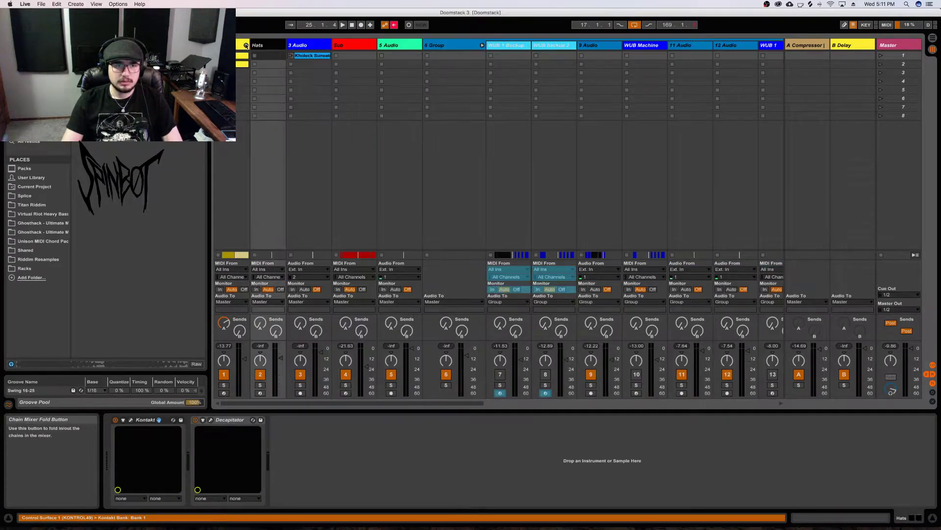
{"action": "left_click", "coordinate": [237, 45]}
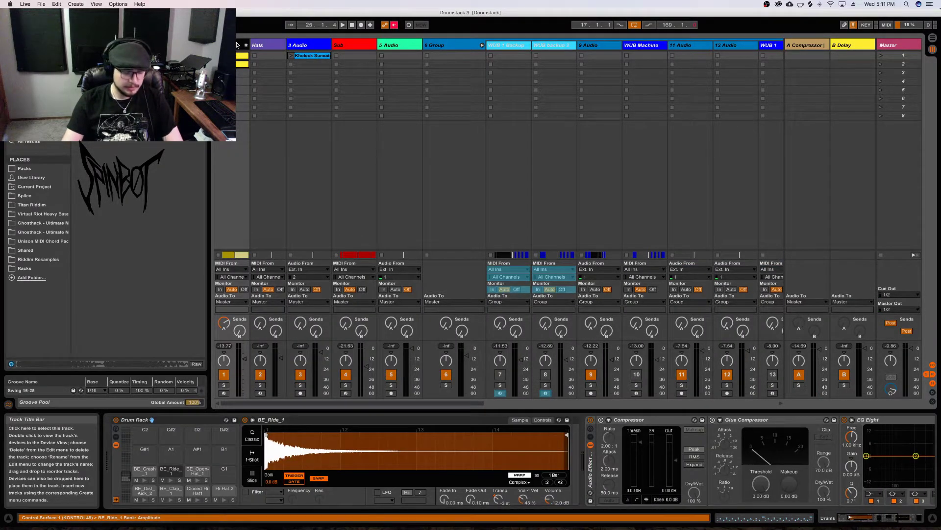
{"action": "key", "text": "super+shift+t"}
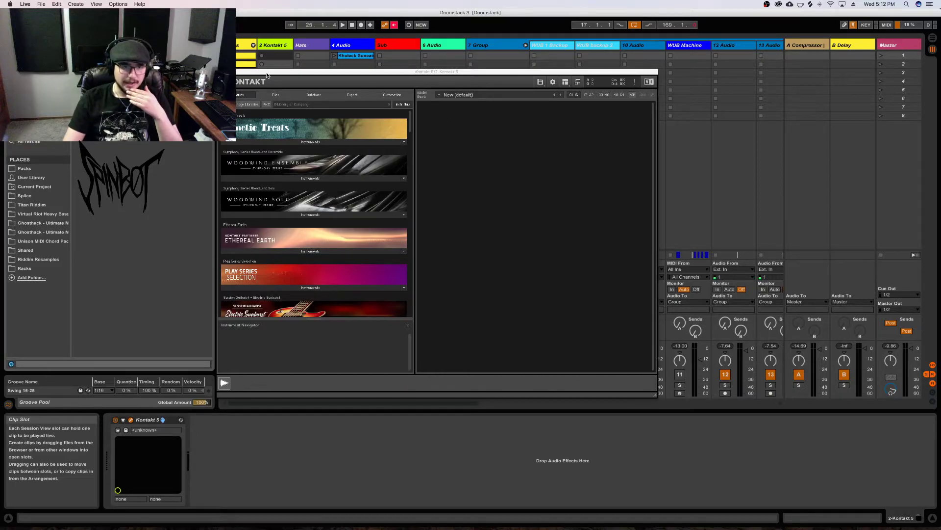
Browse Kontakt's libraries and expand the instruments of Maschine Drum Selection
{"action": "scroll", "coordinate": [374, 264], "scroll_direction": "down", "scroll_amount": 15}
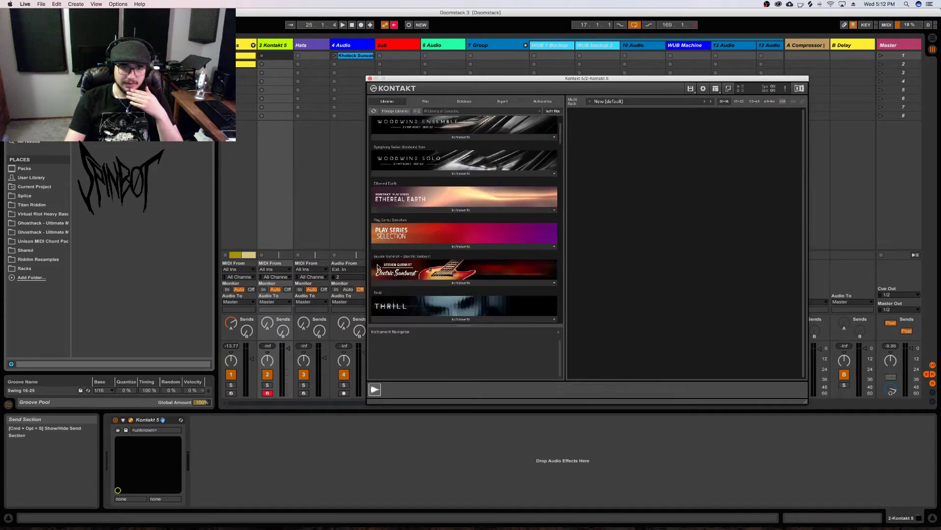
{"action": "scroll", "coordinate": [374, 265], "scroll_direction": "down", "scroll_amount": 10}
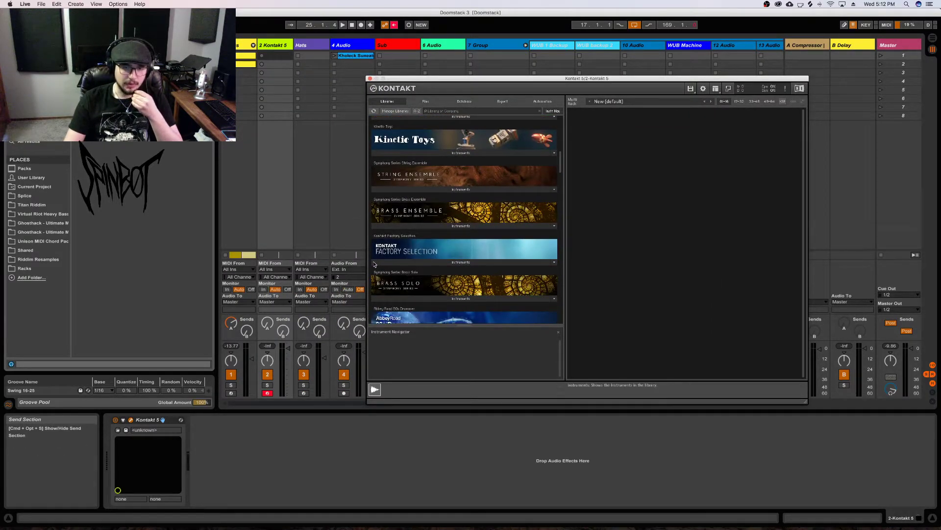
{"action": "scroll", "coordinate": [375, 265], "scroll_direction": "down", "scroll_amount": 5}
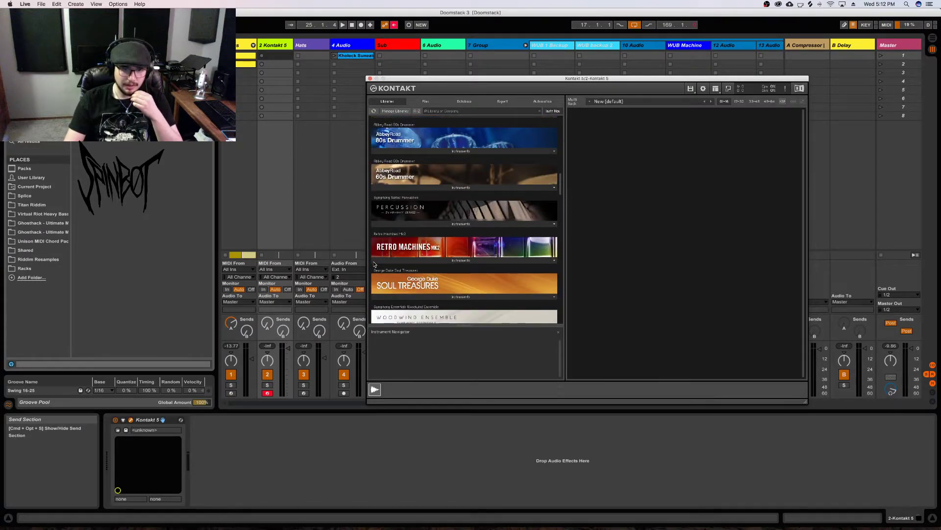
{"action": "scroll", "coordinate": [430, 249], "scroll_direction": "down", "scroll_amount": 5}
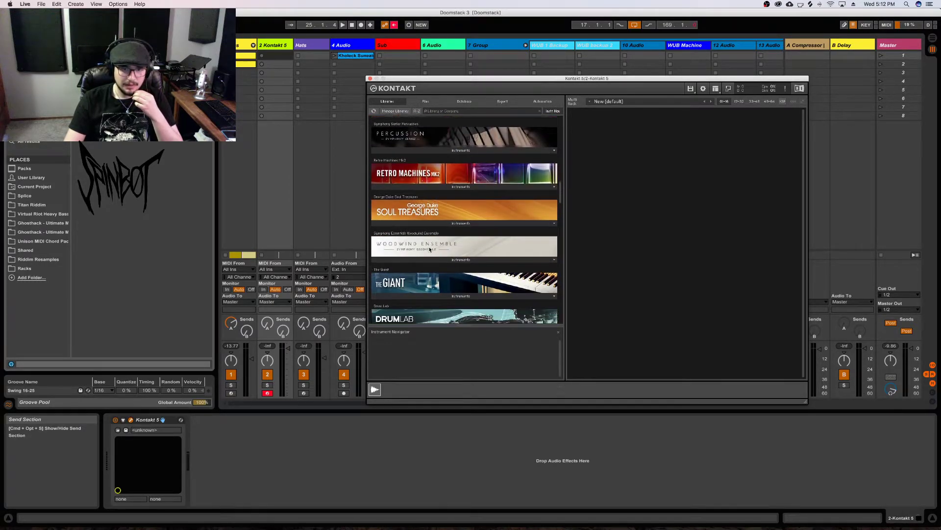
{"action": "scroll", "coordinate": [429, 250], "scroll_direction": "down", "scroll_amount": 5}
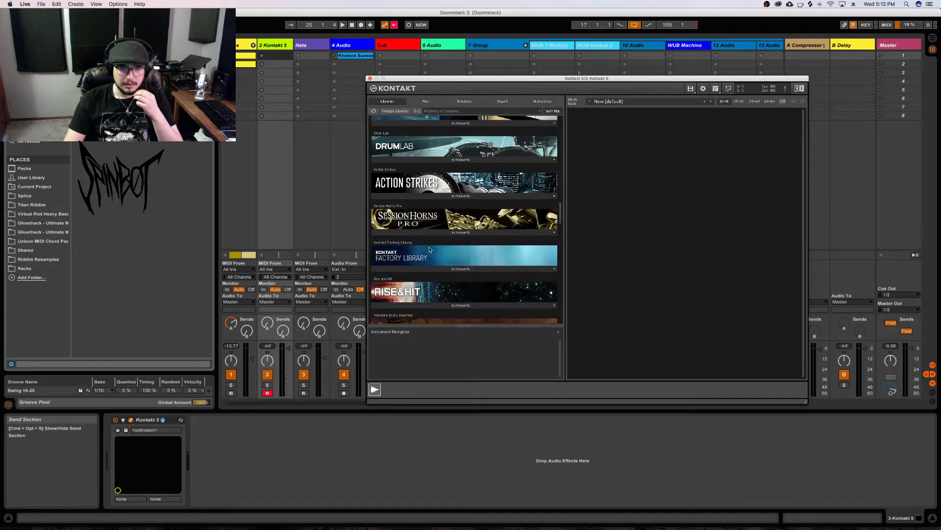
{"action": "left_click", "coordinate": [440, 235]}
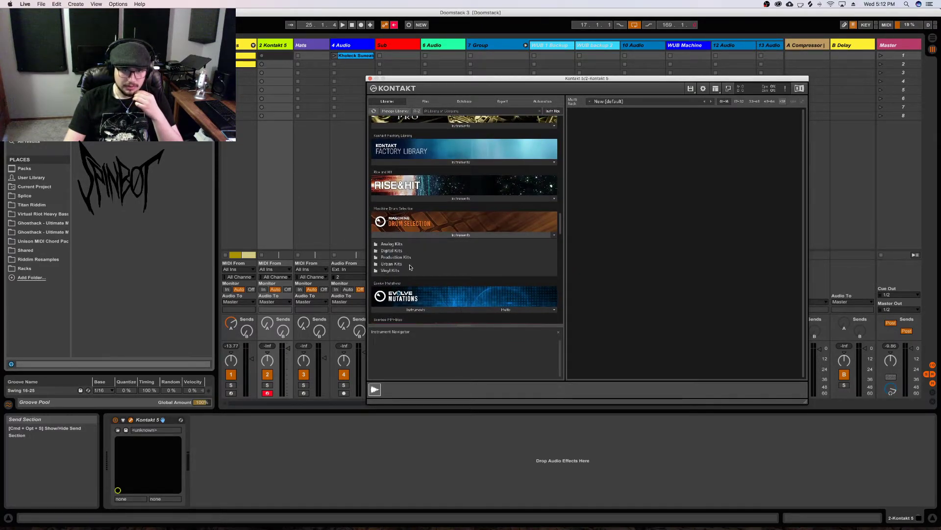
Load Dubstep Kit.nki from Production Kits into Kontakt and try it out against the drop
{"action": "scroll", "coordinate": [501, 273], "scroll_direction": "down", "scroll_amount": 2}
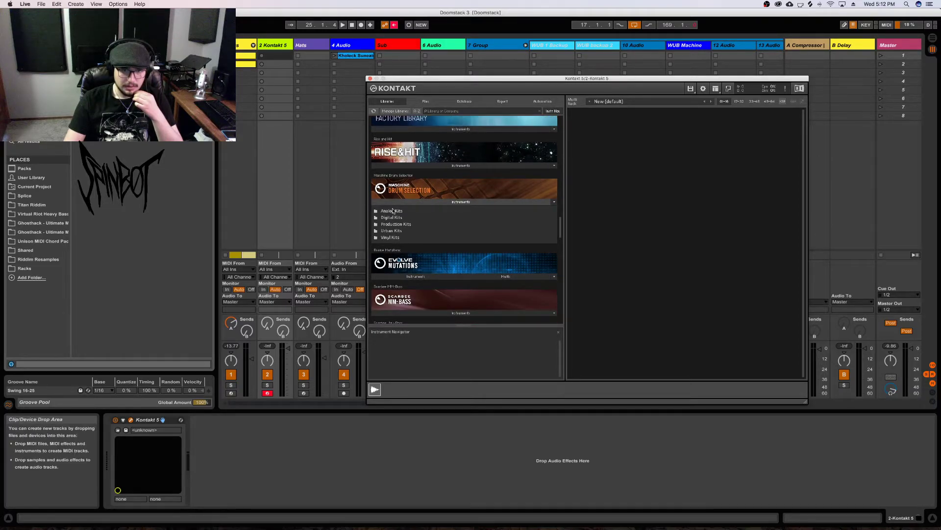
{"action": "left_click", "coordinate": [395, 217]}
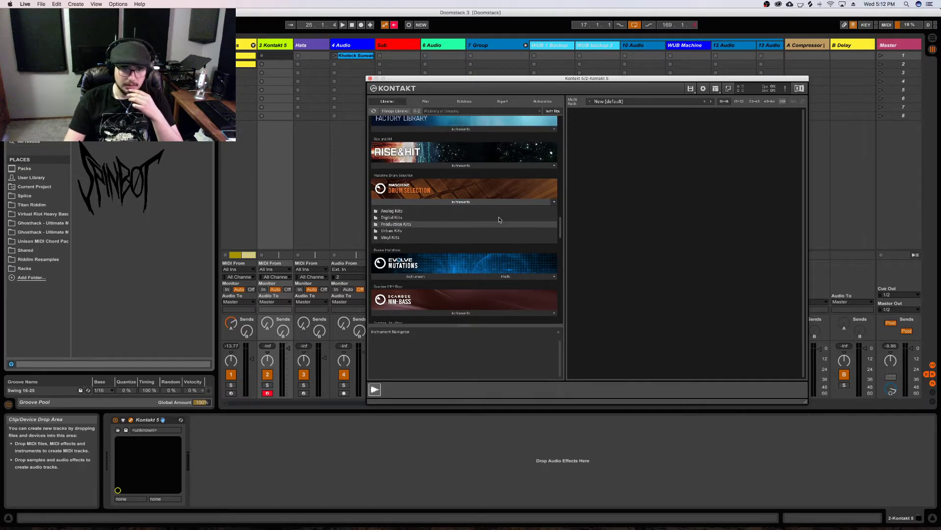
{"action": "double_click", "coordinate": [413, 224]}
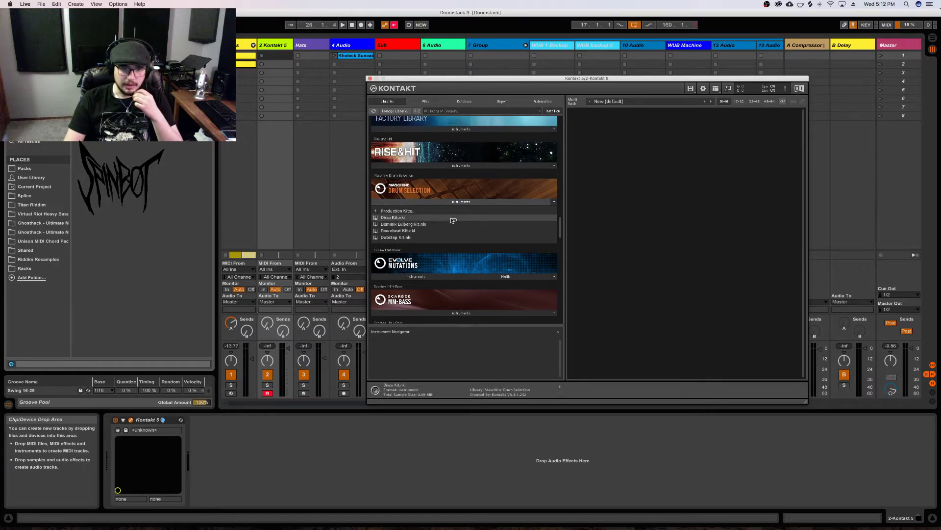
{"action": "double_click", "coordinate": [451, 239]}
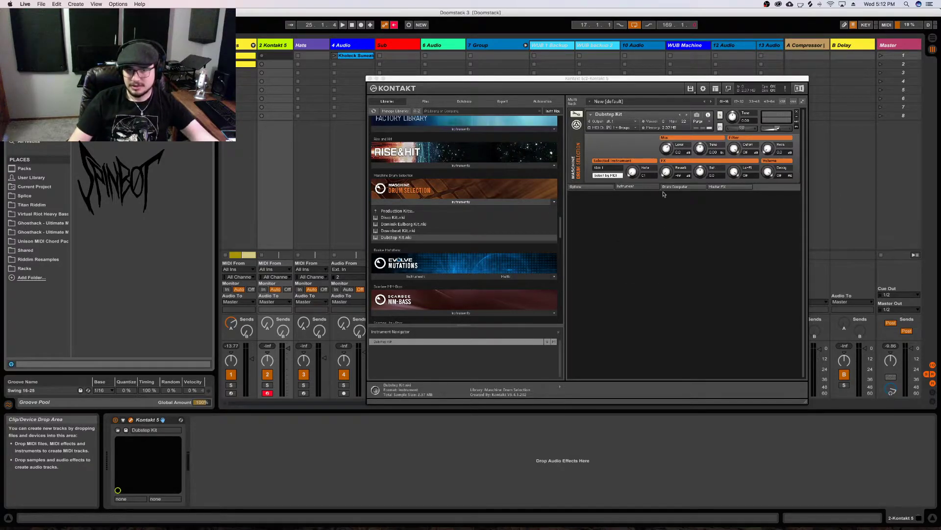
{"action": "left_click_drag", "start_coordinate": [597, 83], "coordinate": [347, 40]}
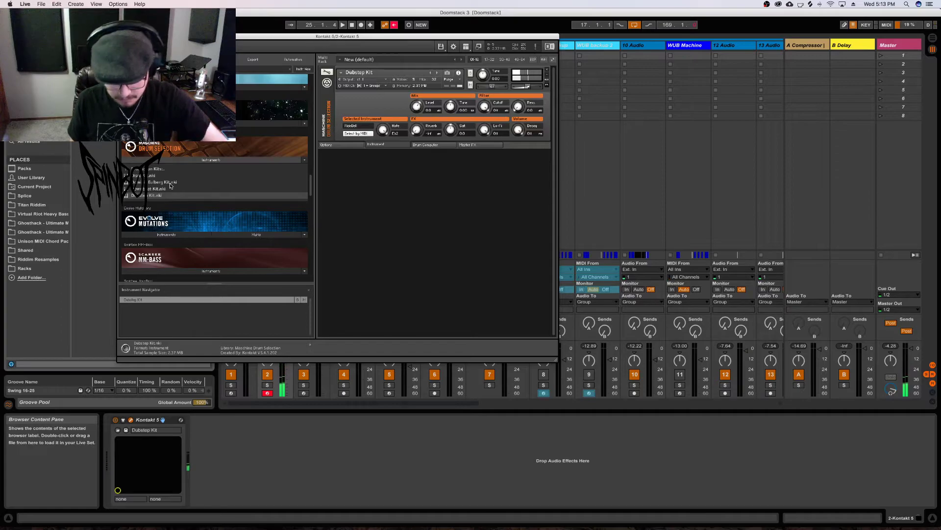
{"action": "key", "text": "space"}
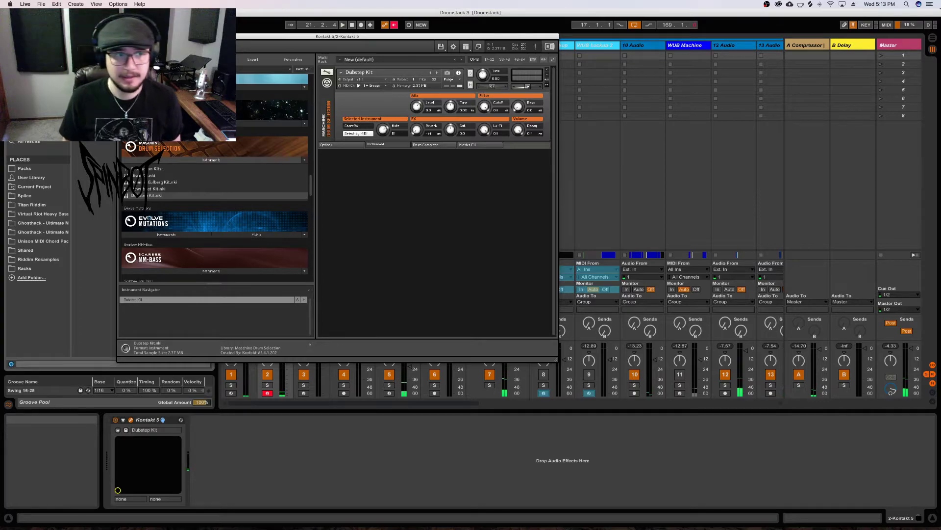
Hide the Kontakt window and create an empty MIDI clip in the Kontakt 5 track's first session slot
{"action": "key", "text": "super+alt+p"}
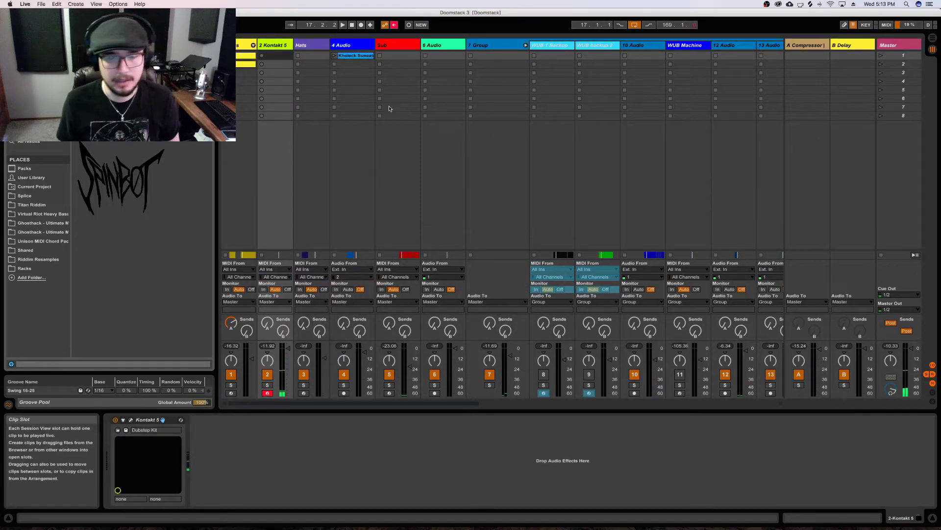
{"action": "key", "text": "Tab"}
{"action": "key", "text": "Tab"}
{"action": "double_click", "coordinate": [275, 57]}
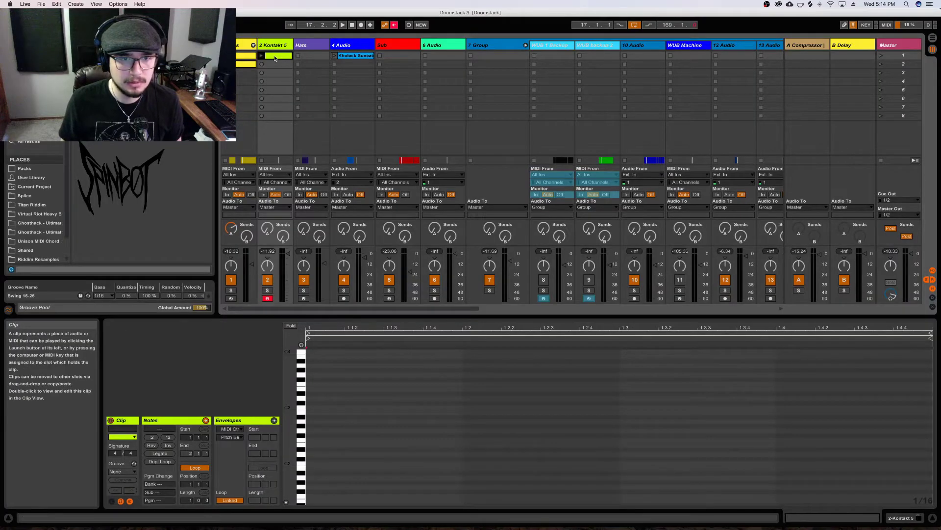
In the arrangement, insert an empty MIDI clip on the Kontakt 5 track from 20.3.1 to 21.1.1
{"action": "key", "text": "Tab"}
{"action": "key", "text": "space"}
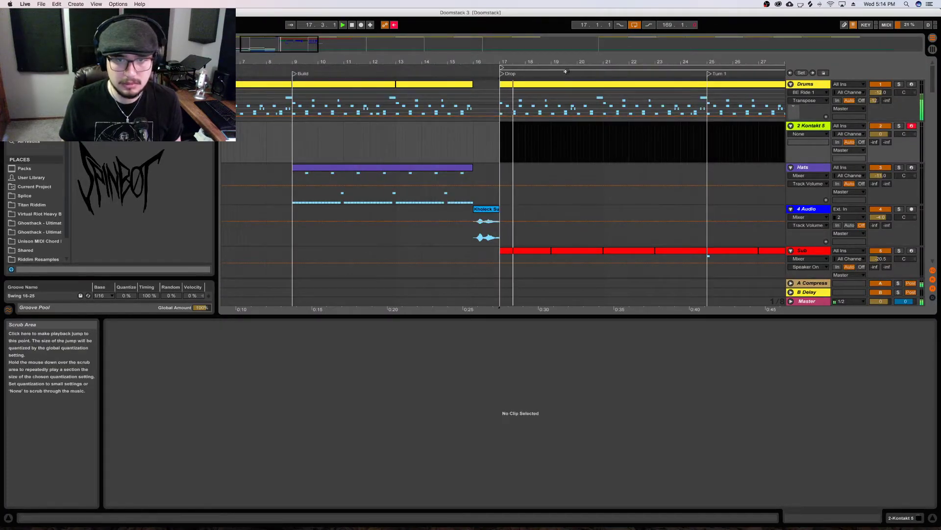
{"action": "left_click_drag", "start_coordinate": [566, 72], "coordinate": [508, 78]}
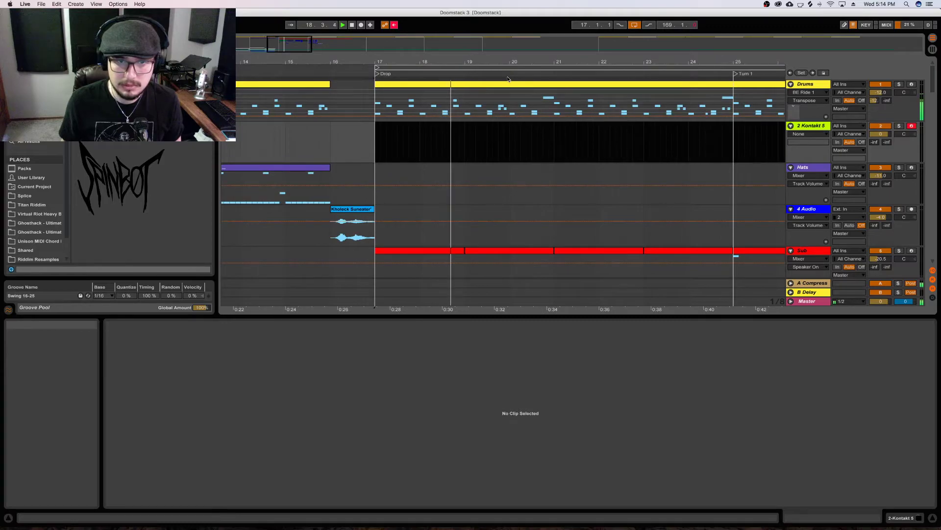
{"action": "left_click_drag", "start_coordinate": [543, 142], "coordinate": [549, 142]}
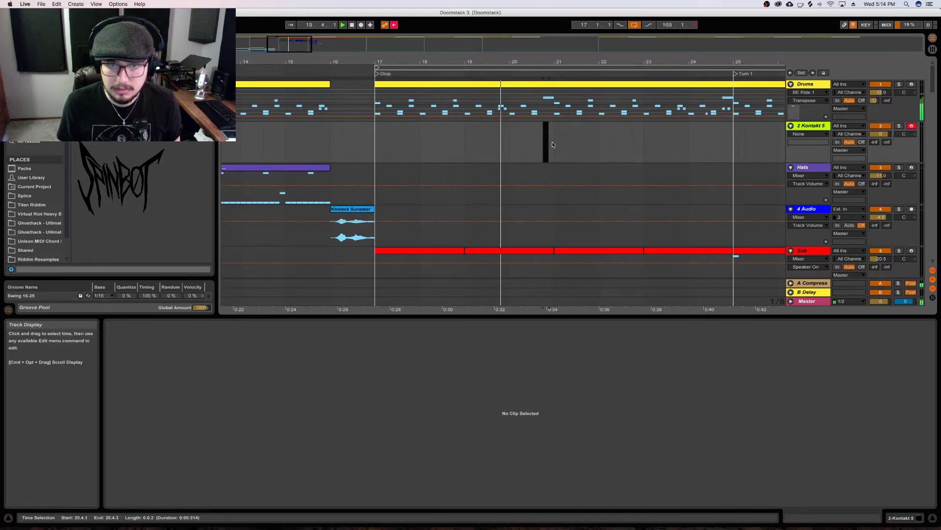
{"action": "left_click_drag", "start_coordinate": [538, 143], "coordinate": [546, 146]}
{"action": "left_click", "coordinate": [537, 143]}
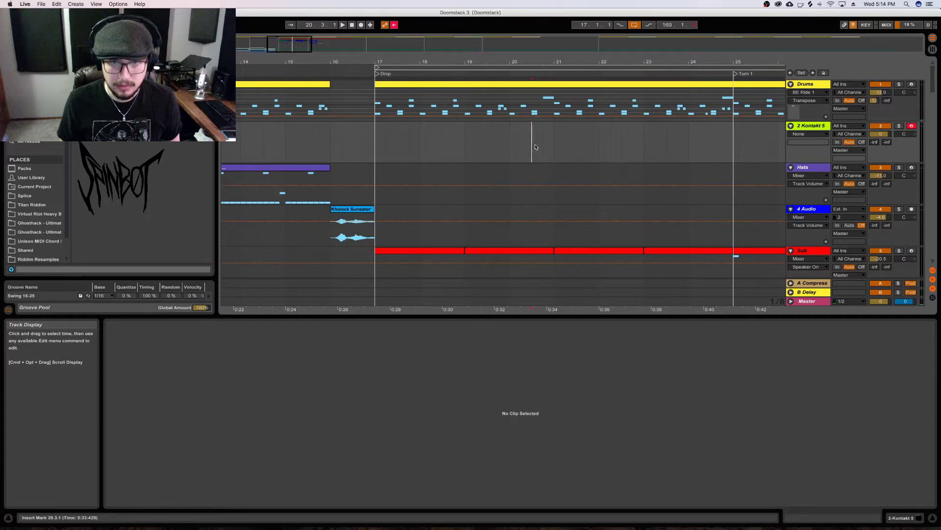
{"action": "key", "text": "super+shift+m"}
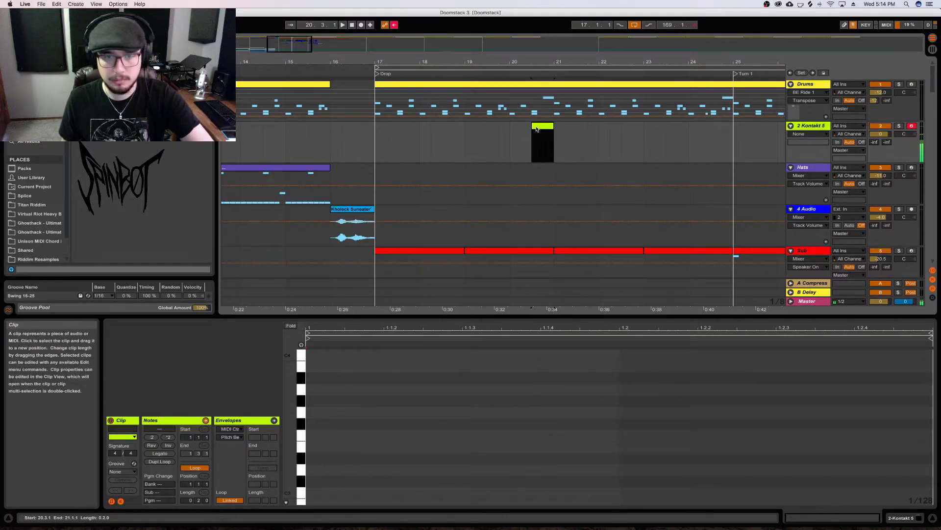
Add a B1 note from about 1.1.3 to 1.2 in the new clip with the note grid off, and play it back
{"action": "left_click", "coordinate": [334, 464]}
{"action": "scroll", "coordinate": [334, 463], "scroll_direction": "down", "scroll_amount": 5}
{"action": "scroll", "coordinate": [328, 453], "scroll_direction": "down", "scroll_amount": 2}
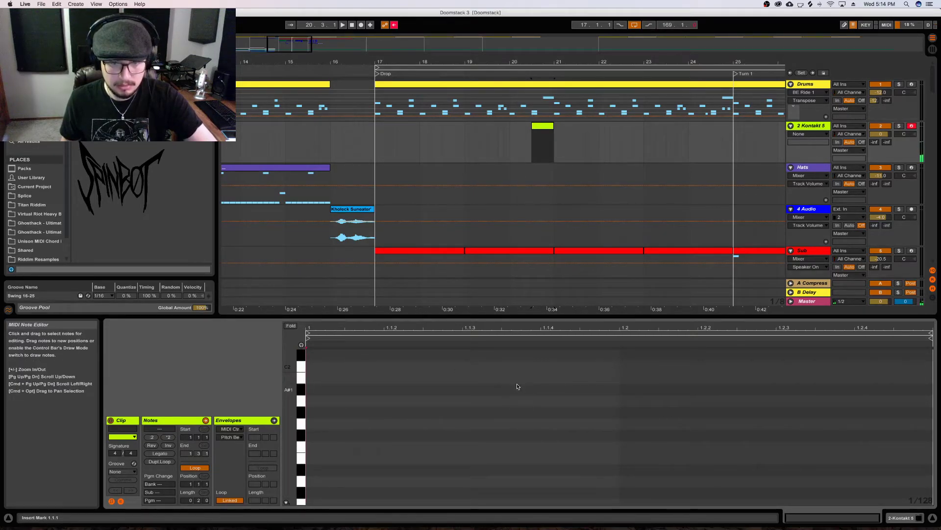
{"action": "double_click", "coordinate": [555, 380]}
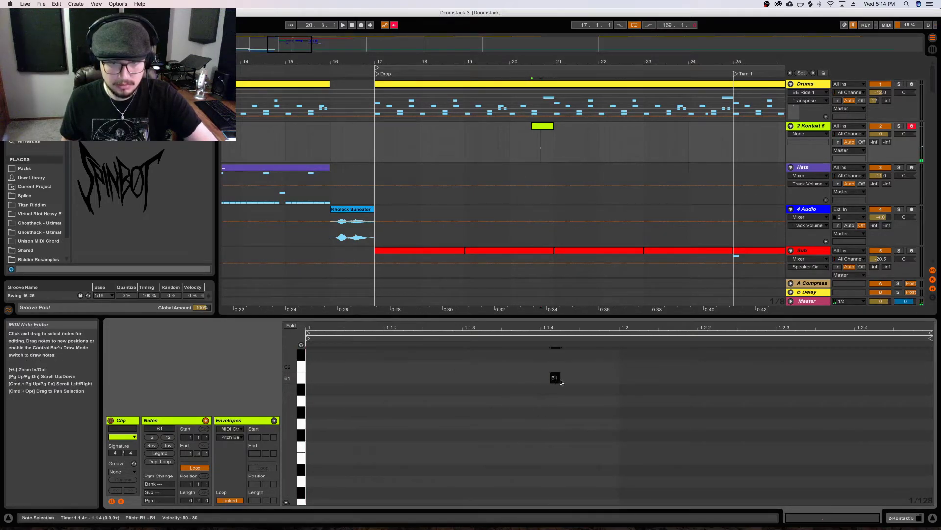
{"action": "right_click", "coordinate": [491, 378]}
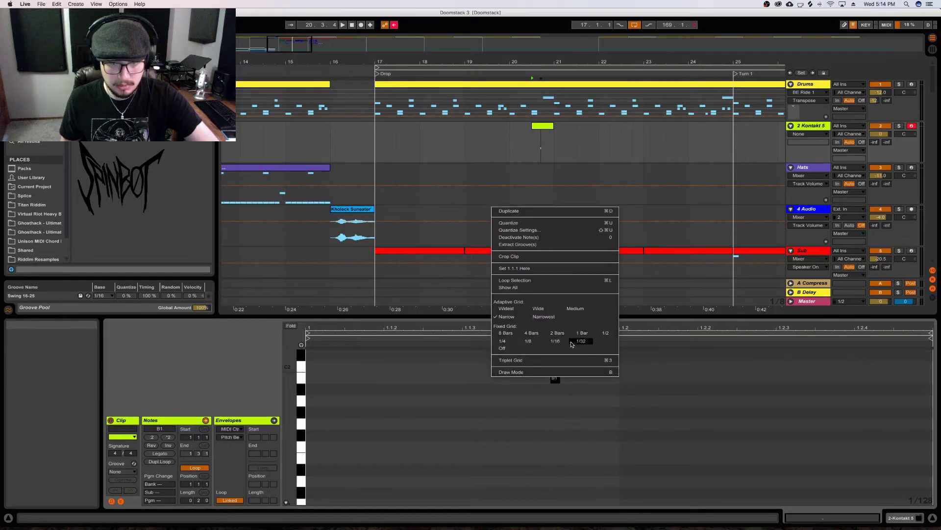
{"action": "left_click", "coordinate": [527, 340]}
{"action": "left_click_drag", "start_coordinate": [552, 380], "coordinate": [621, 377]}
{"action": "key", "text": "space"}
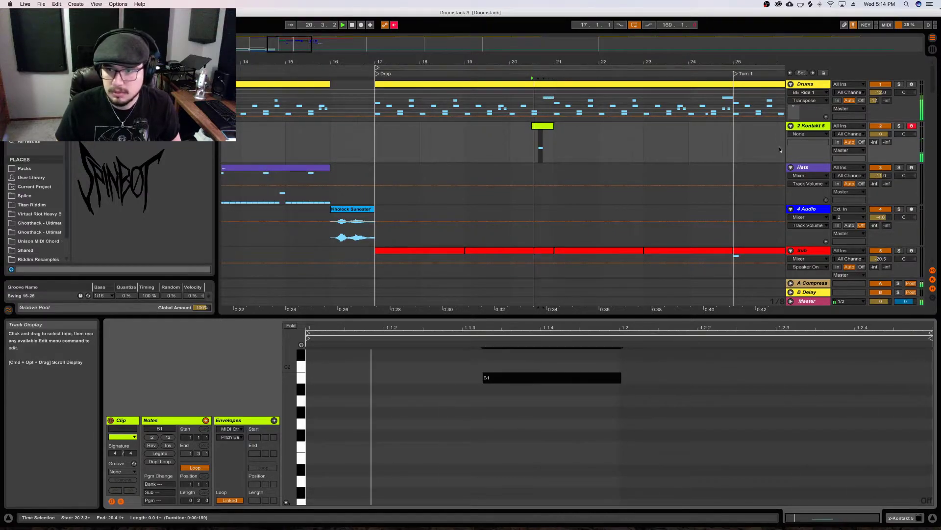
Solo the Kontakt 5 track and add a second note at 1.2, lowering it to C#1 with note preview on
{"action": "left_click", "coordinate": [901, 127]}
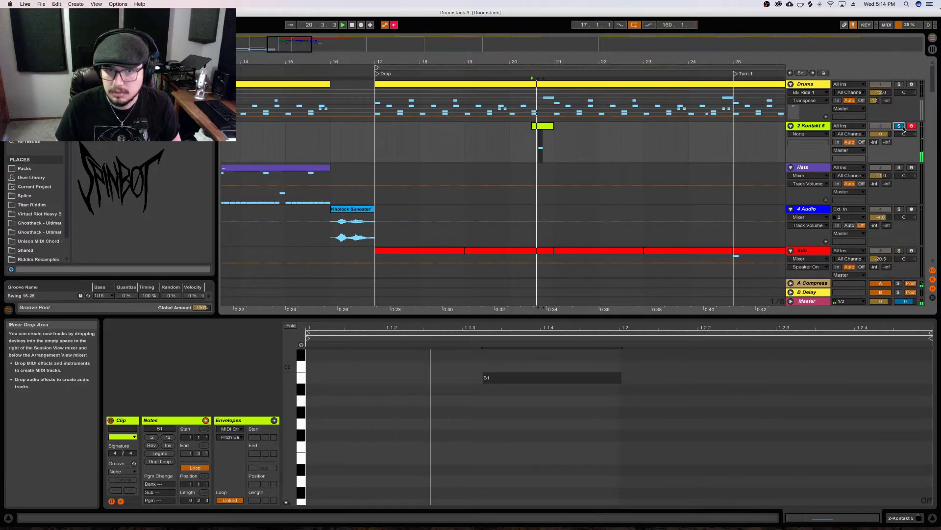
{"action": "left_click", "coordinate": [640, 391]}
{"action": "left_click", "coordinate": [646, 390]}
{"action": "left_click", "coordinate": [624, 391]}
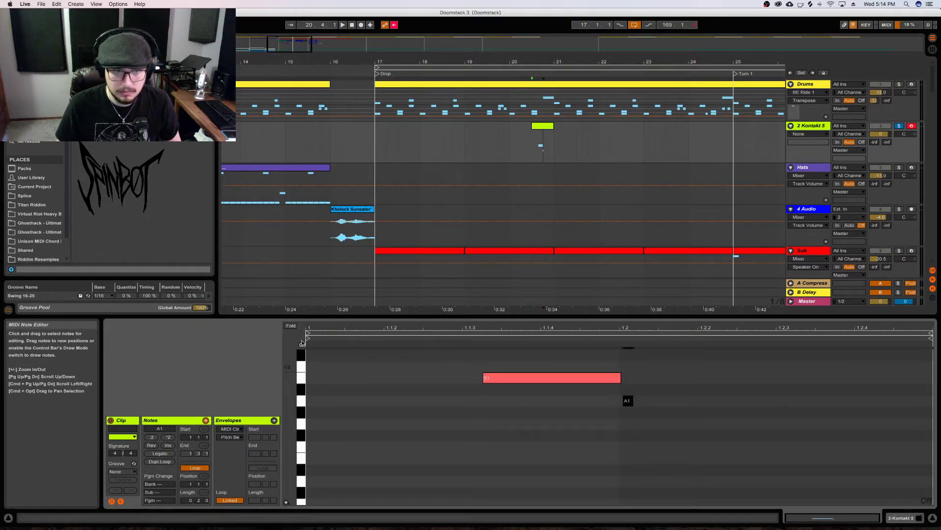
{"action": "key", "text": "Down"}
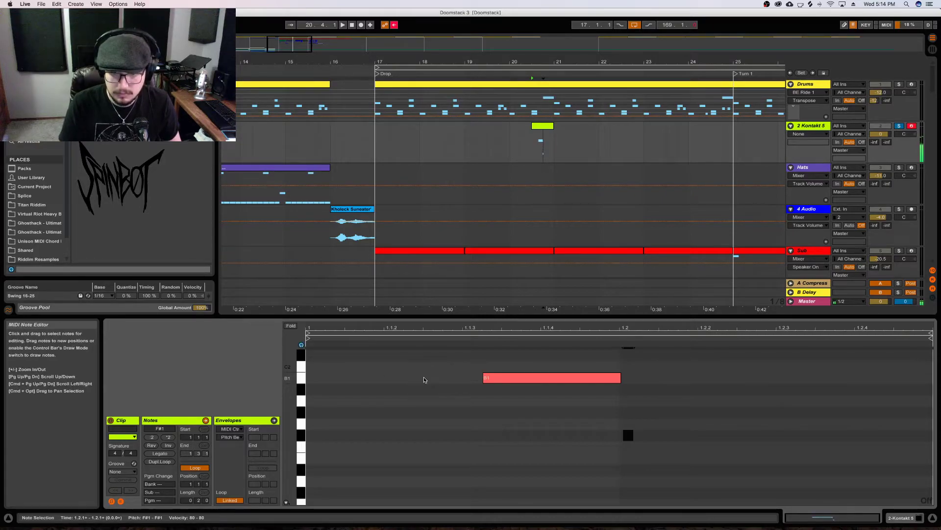
{"action": "key", "text": "Down"}
{"action": "key", "text": "Down"}
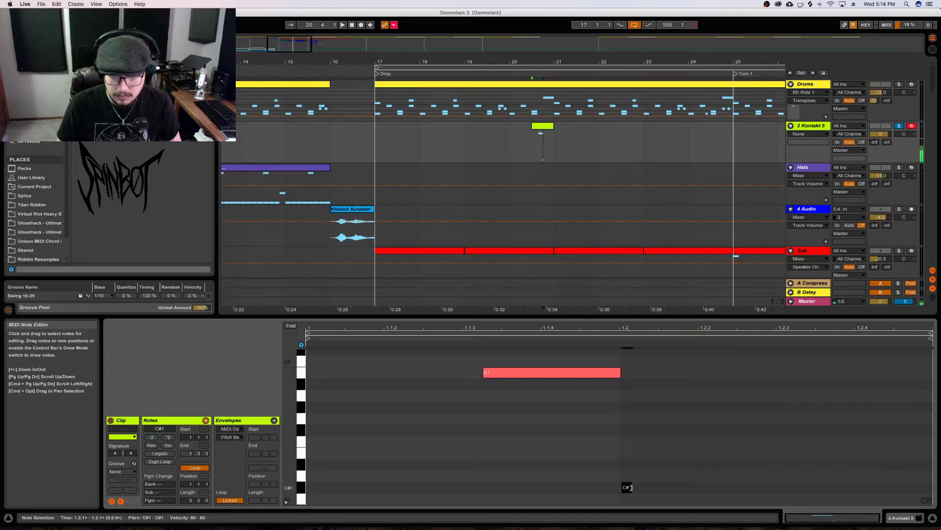
Lengthen the C#1 note to about 1.2.3 and nudge it slightly earlier
{"action": "left_click_drag", "start_coordinate": [827, 493], "coordinate": [800, 487]}
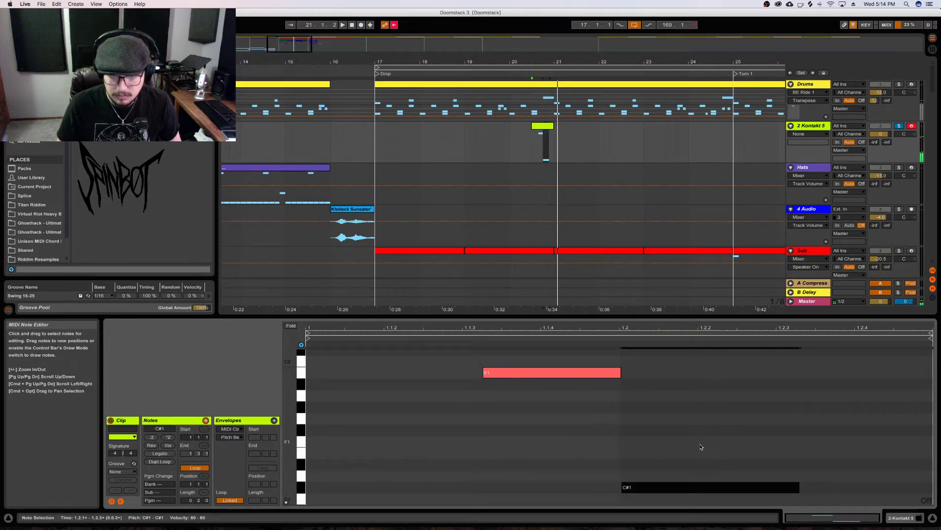
{"action": "scroll", "coordinate": [686, 443], "scroll_direction": "down", "scroll_amount": 2}
{"action": "key", "text": "Left"}
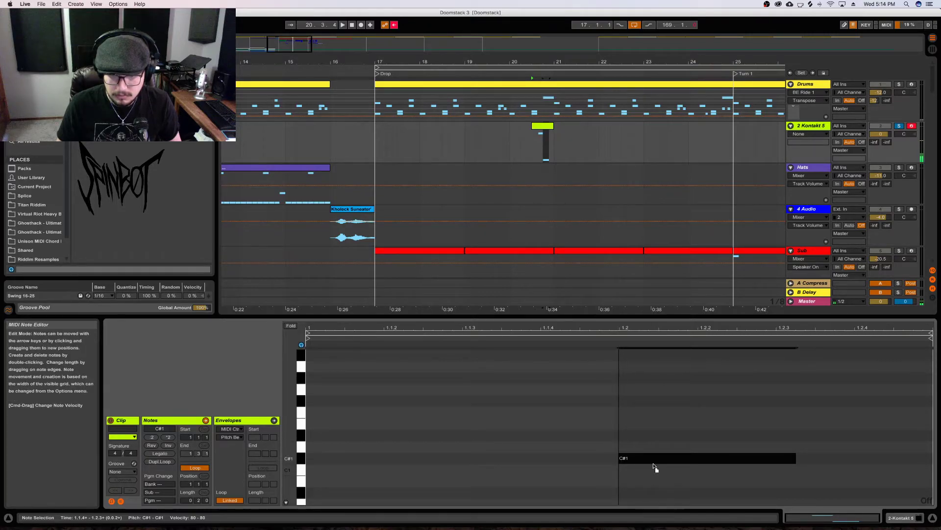
{"action": "left_click", "coordinate": [646, 471]}
{"action": "scroll", "coordinate": [657, 475], "scroll_direction": "down", "scroll_amount": 2}
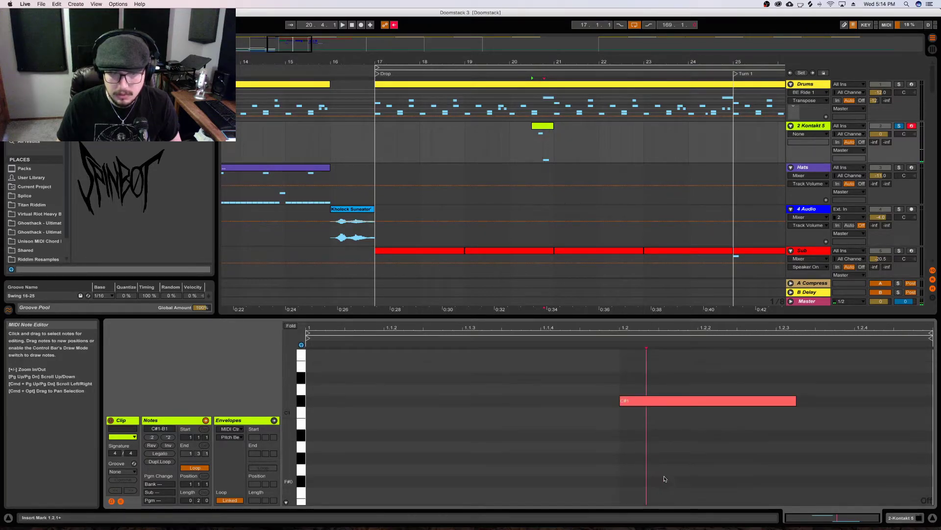
Show the velocity editor, raise both the B1 and C#1 notes to velocity 127 and play the fill
{"action": "left_click", "coordinate": [286, 502]}
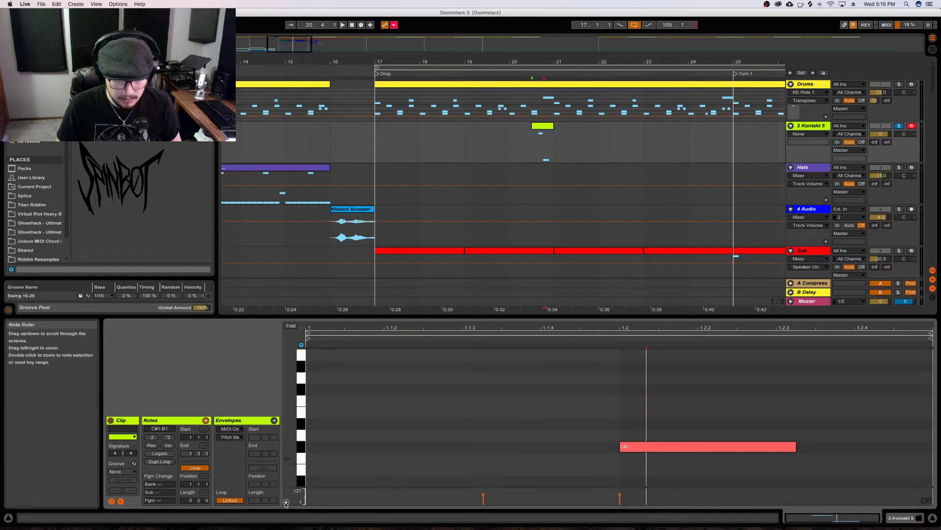
{"action": "left_click_drag", "start_coordinate": [420, 358], "coordinate": [718, 458]}
{"action": "left_click", "coordinate": [620, 498]}
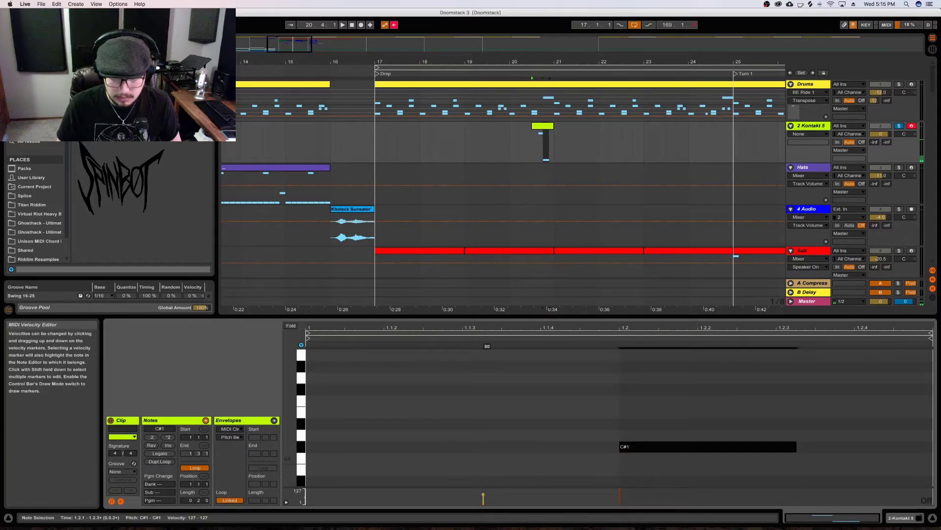
{"action": "left_click", "coordinate": [483, 497]}
{"action": "key", "text": "space"}
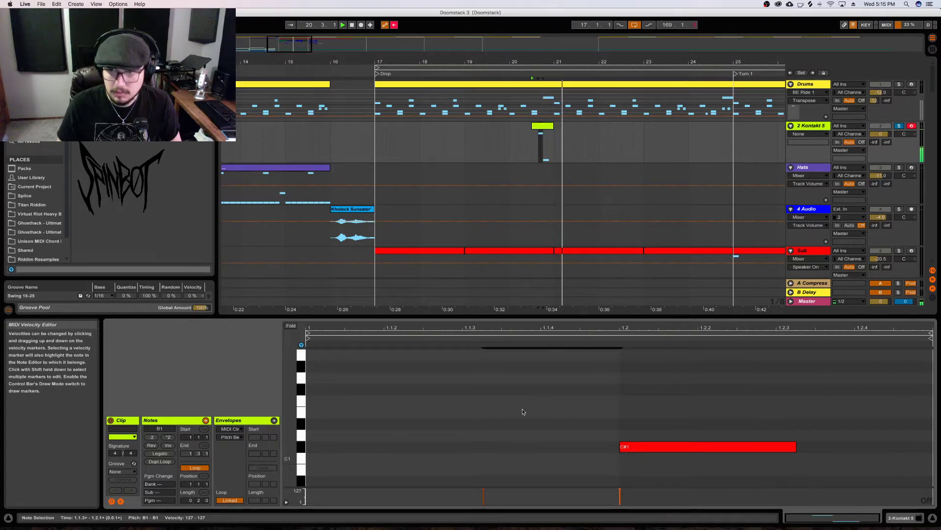
Take the Kontakt 5 track out of solo, lower its volume against the drop and listen to the drums from bar 1
{"action": "left_click", "coordinate": [900, 127]}
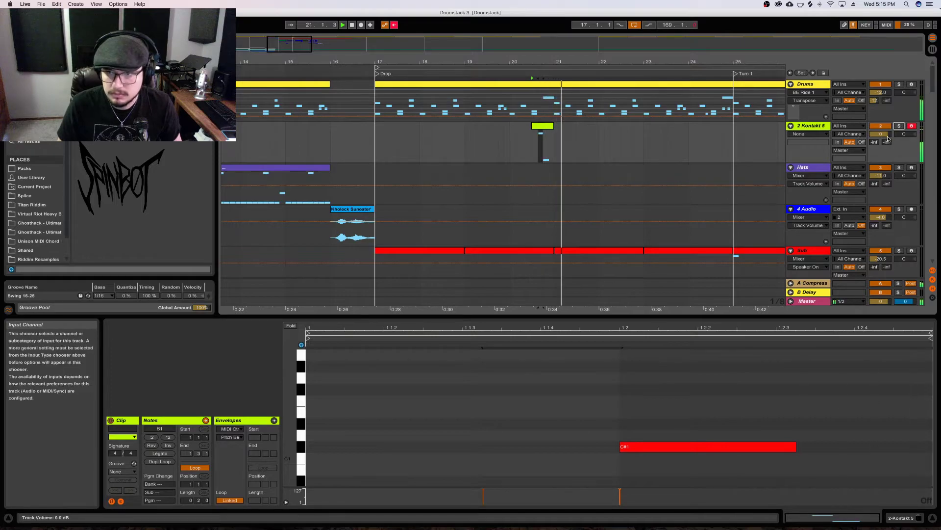
{"action": "left_click_drag", "start_coordinate": [889, 138], "coordinate": [890, 138]}
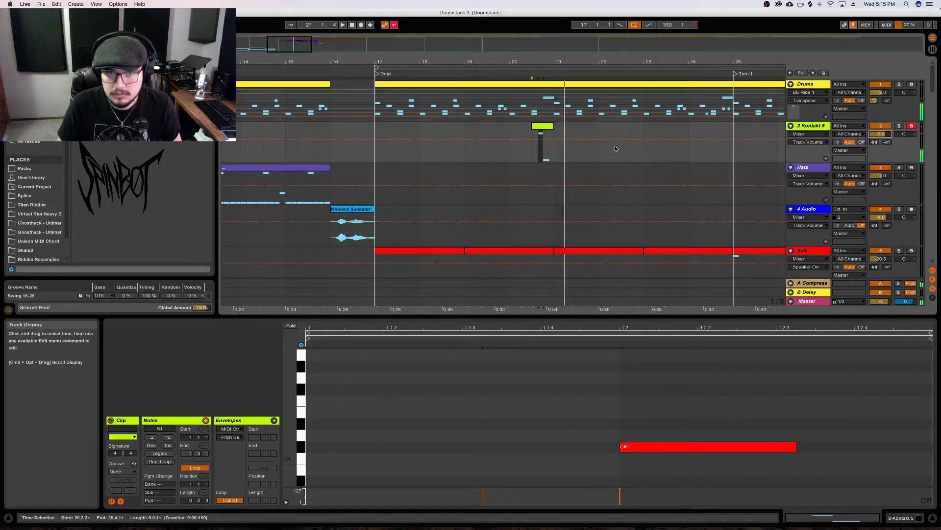
{"action": "scroll", "coordinate": [615, 149], "scroll_direction": "down", "scroll_amount": 4}
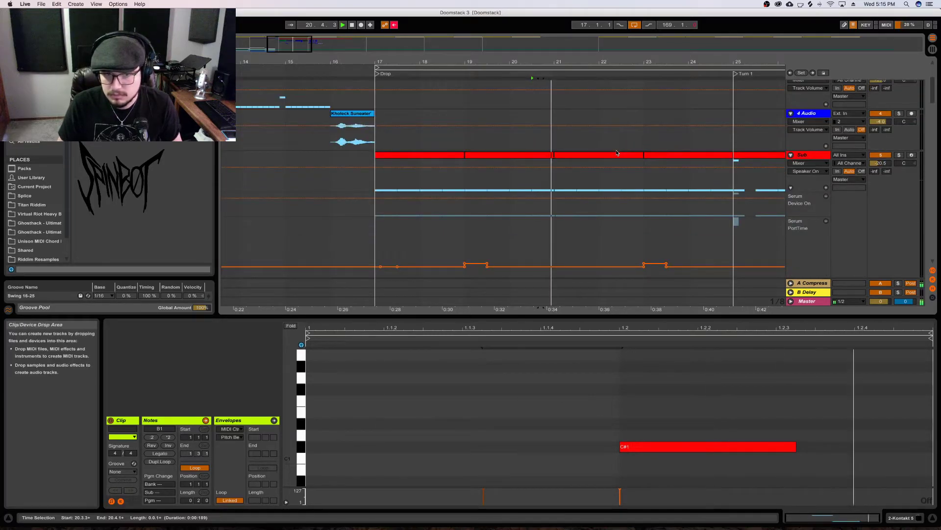
{"action": "scroll", "coordinate": [402, 104], "scroll_direction": "up", "scroll_amount": 4}
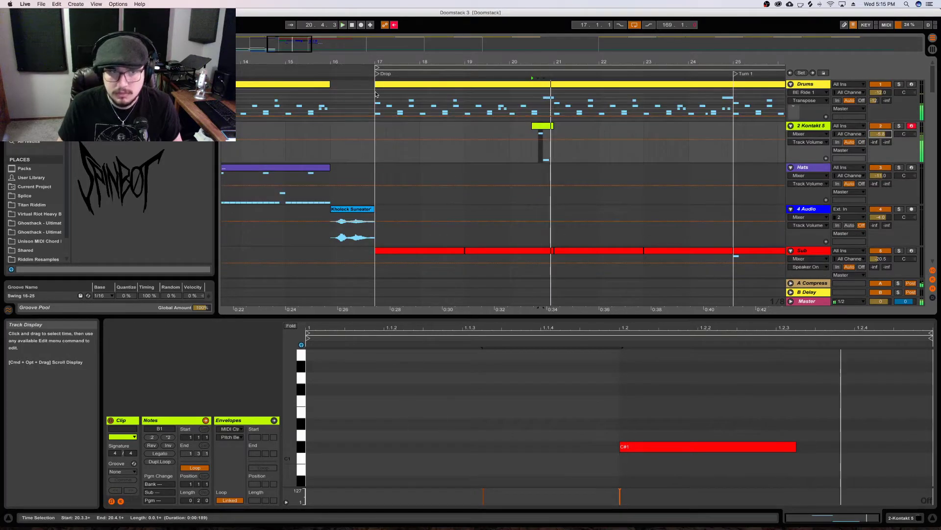
{"action": "left_click_drag", "start_coordinate": [539, 68], "coordinate": [538, 63]}
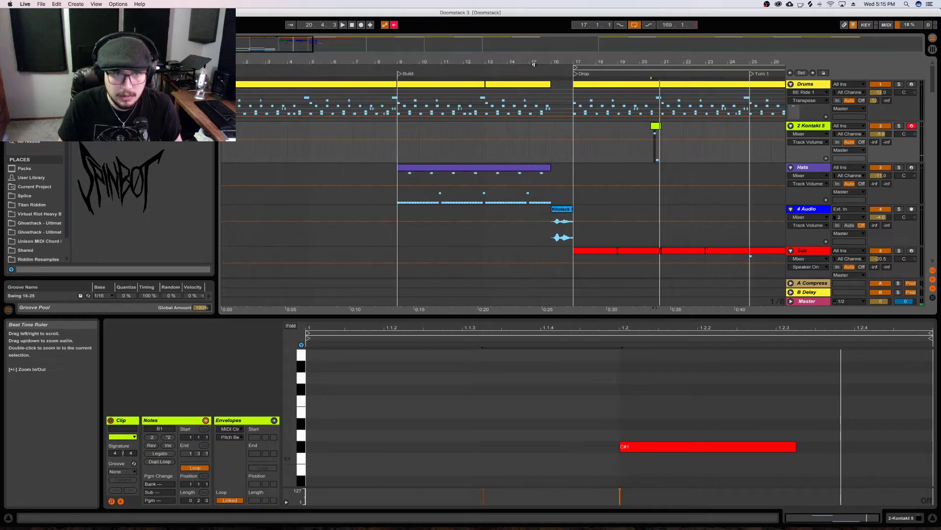
{"action": "key", "text": "space"}
{"action": "left_click", "coordinate": [355, 85]}
{"action": "key", "text": "space"}
{"action": "key", "text": "space"}
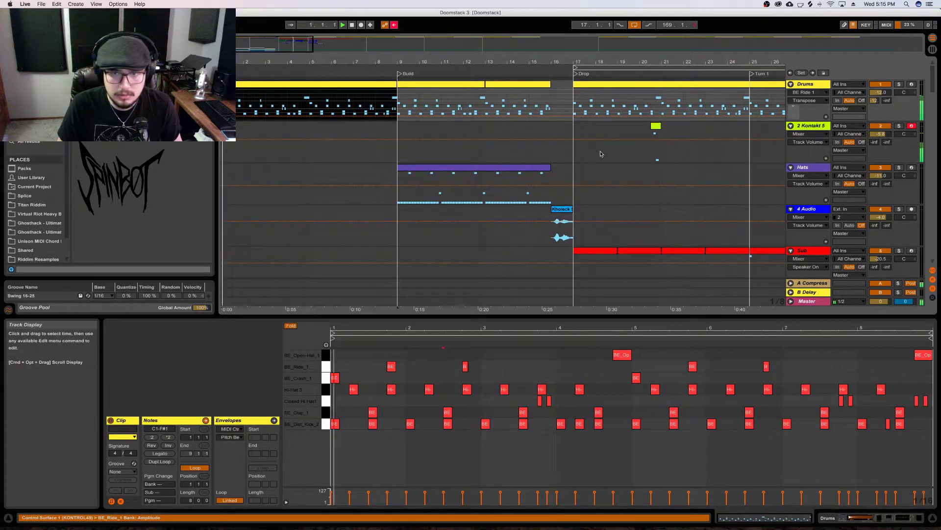
With a 4-bar grid, copy the Kontakt 5 section from bars 17–21 to bar 1, duplicate it to bar 5 and play the intro
{"action": "right_click", "coordinate": [577, 130]}
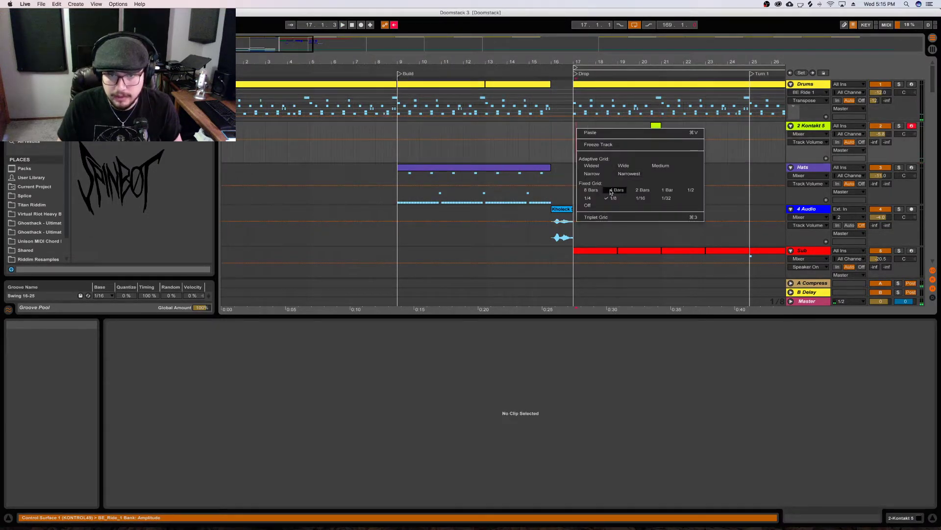
{"action": "left_click", "coordinate": [619, 191]}
{"action": "left_click_drag", "start_coordinate": [585, 128], "coordinate": [669, 135]}
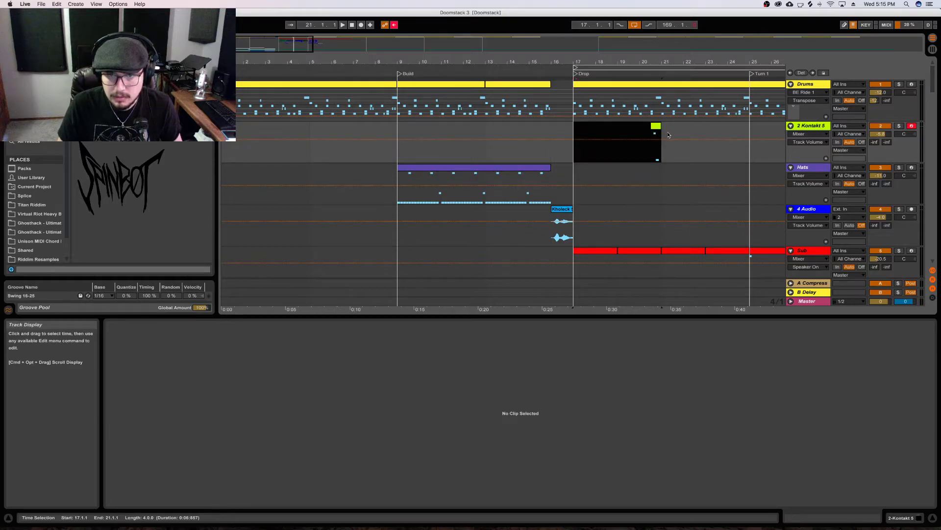
{"action": "left_click", "coordinate": [237, 137]}
{"action": "key", "text": "super+v"}
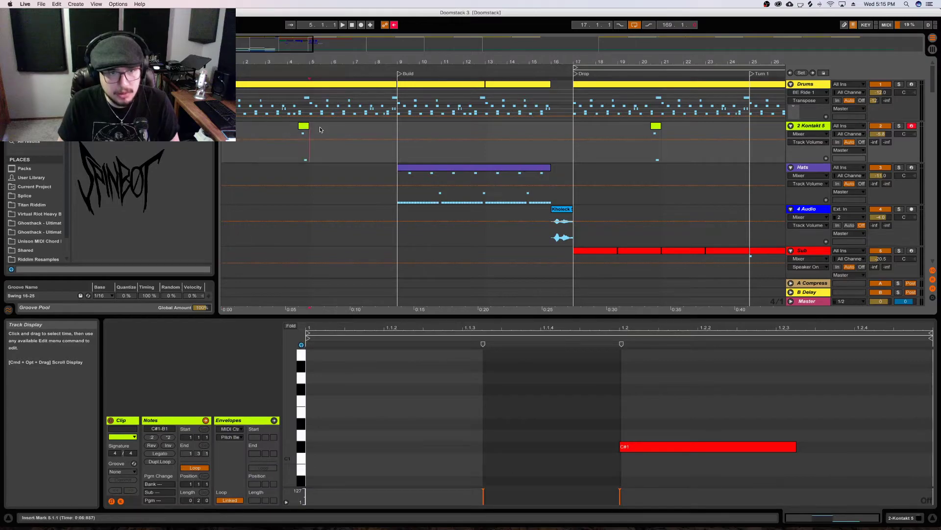
{"action": "key", "text": "super+d"}
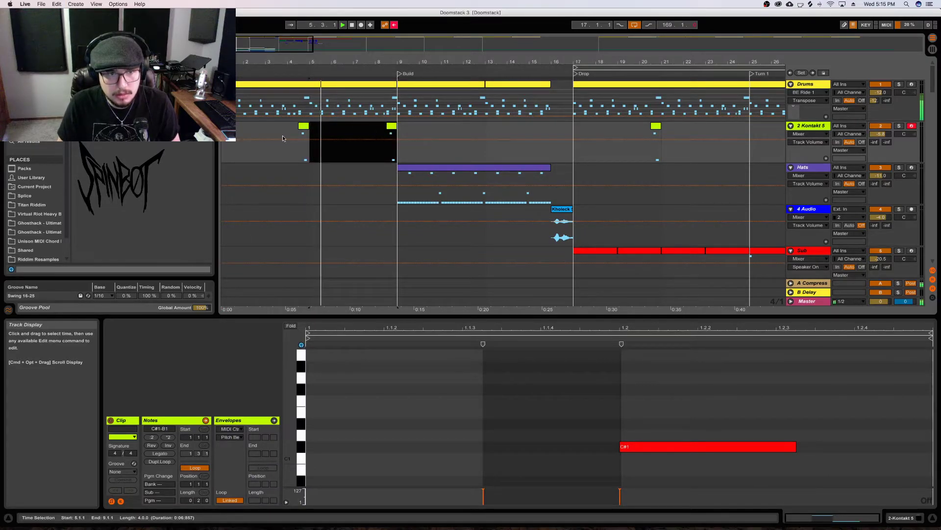
{"action": "left_click", "coordinate": [265, 88]}
{"action": "key", "text": "space"}
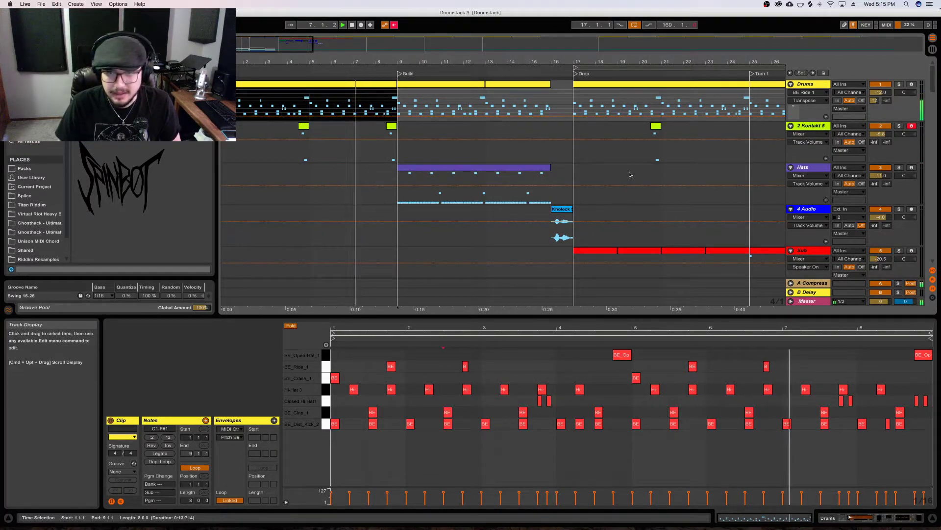
Duplicate the Kontakt 5 section from bars 5–9 onto bars 9–13 and delete the fill just before the Build
{"action": "left_click", "coordinate": [391, 132]}
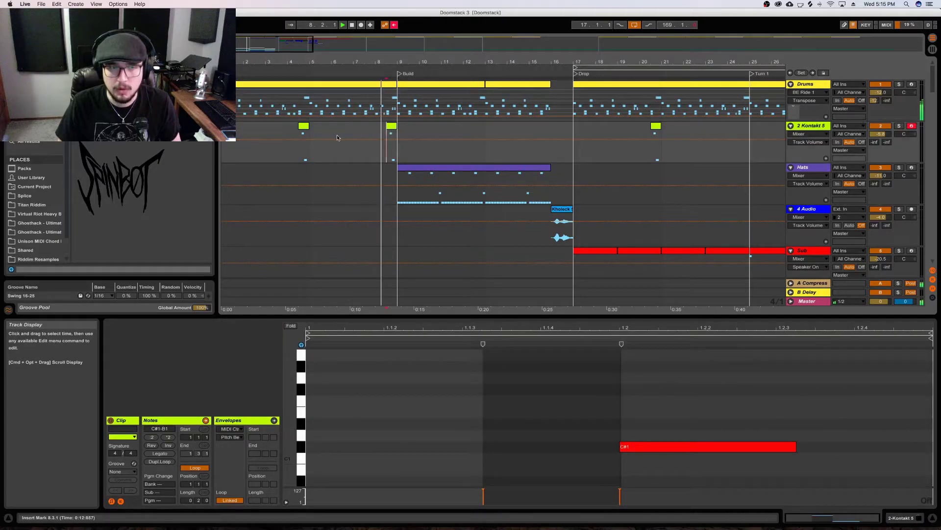
{"action": "left_click_drag", "start_coordinate": [311, 143], "coordinate": [397, 140]}
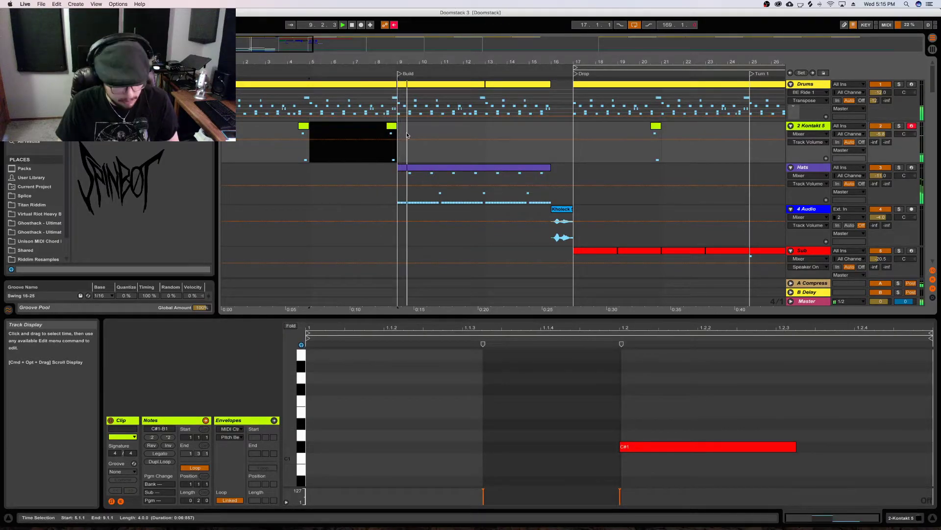
{"action": "key", "text": "super+d"}
{"action": "left_click", "coordinate": [420, 140]}
{"action": "key", "text": "Delete"}
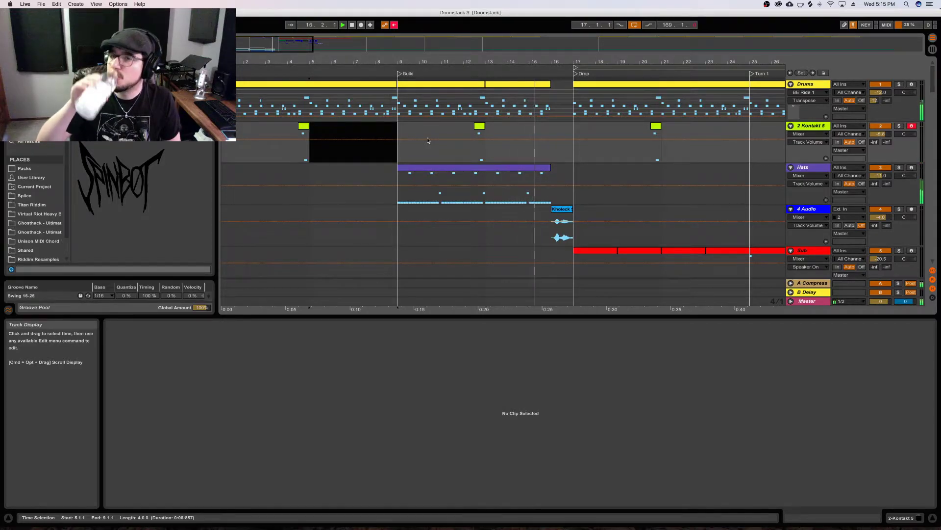
Open the Kontakt 5 fill clip just before bar 5 and shorten its C#1 note to about a sixteenth
{"action": "key", "text": "space"}
{"action": "key", "text": "space"}
{"action": "left_click", "coordinate": [303, 128]}
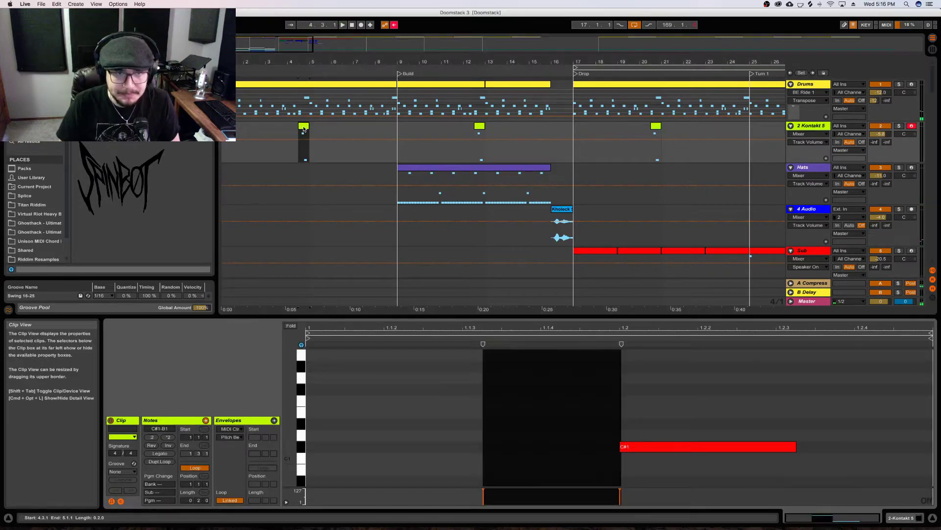
{"action": "left_click", "coordinate": [773, 415]}
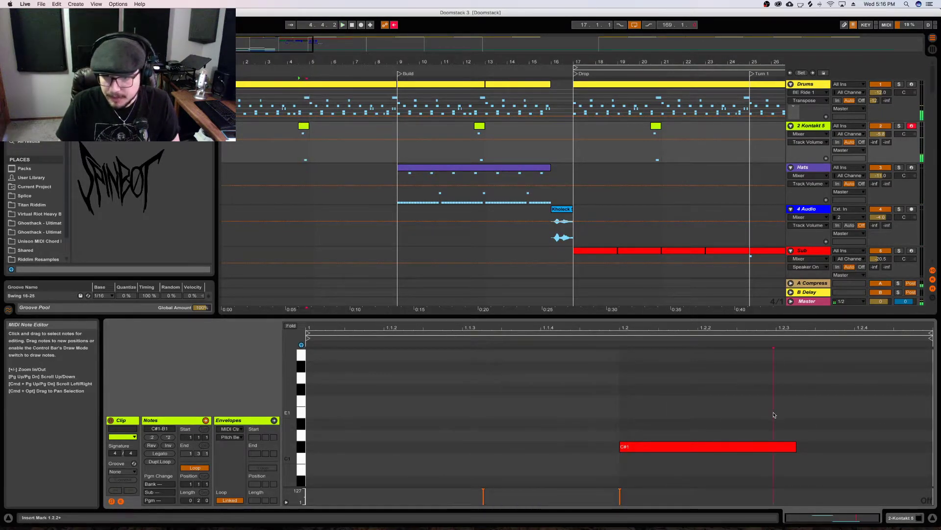
{"action": "left_click_drag", "start_coordinate": [792, 444], "coordinate": [693, 443]}
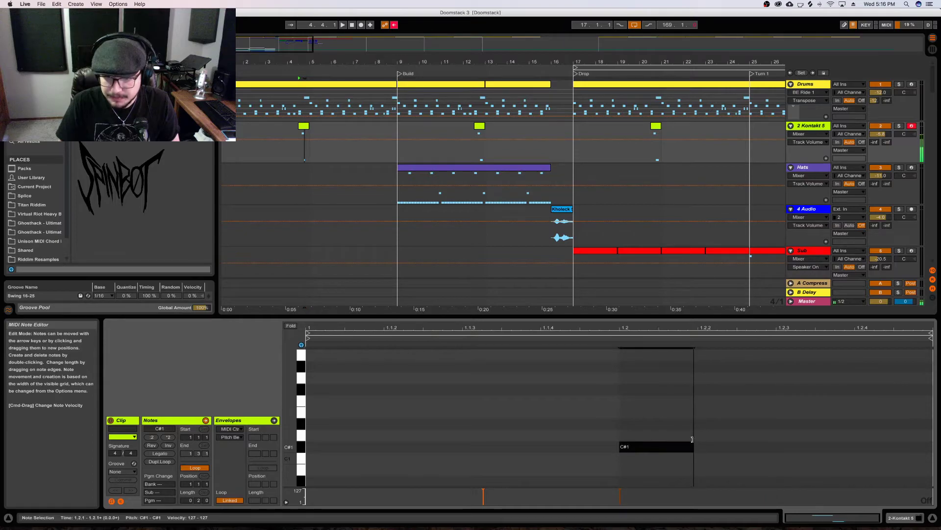
{"action": "left_click", "coordinate": [715, 446]}
{"action": "double_click", "coordinate": [714, 446]}
{"action": "double_click", "coordinate": [718, 446]}
{"action": "left_click", "coordinate": [673, 447]}
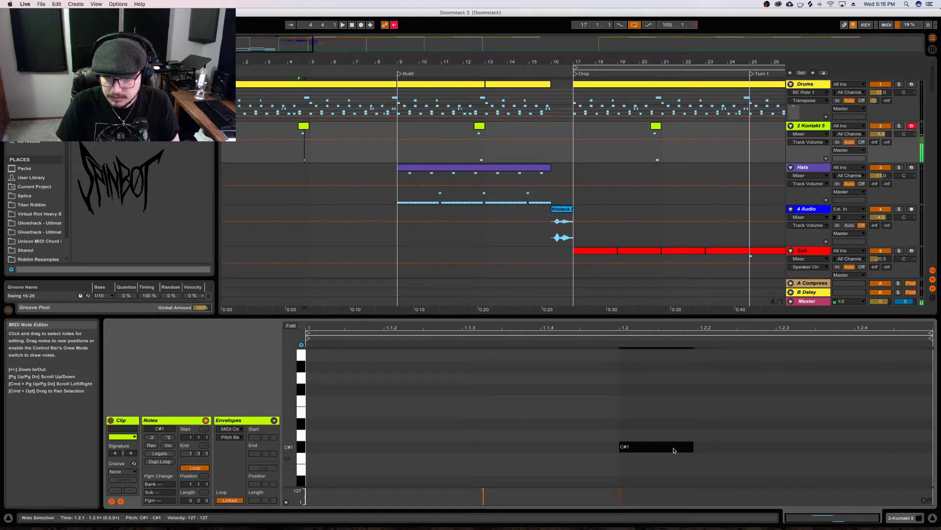
With a 1/8 grid, duplicate the fill's C#1 note to position 1.2.3 and play the fill
{"action": "right_click", "coordinate": [745, 432]}
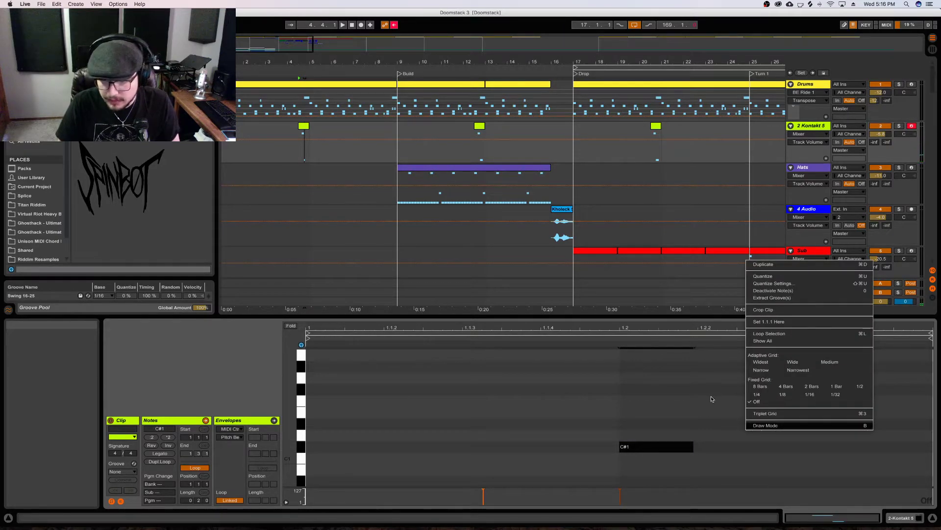
{"action": "left_click", "coordinate": [784, 395]}
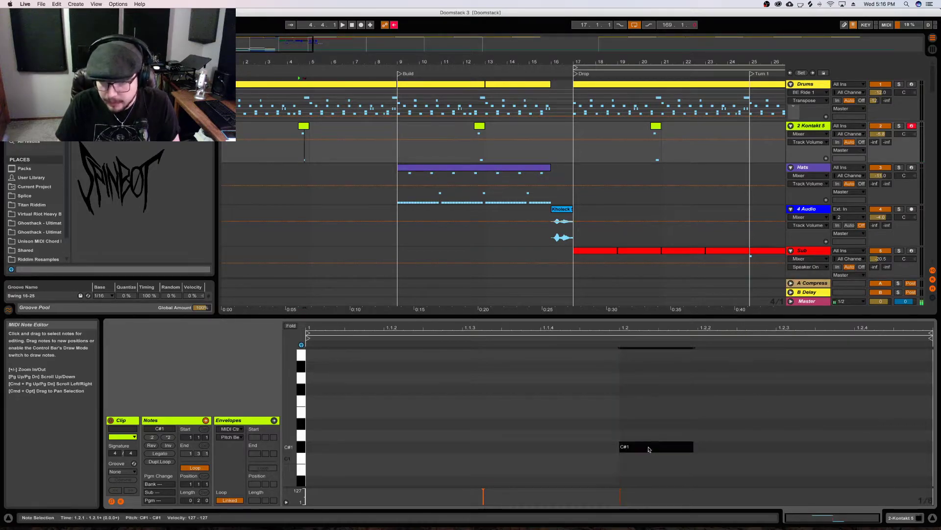
{"action": "key", "text": "super+d"}
{"action": "left_click_drag", "start_coordinate": [715, 446], "coordinate": [845, 446]}
{"action": "key", "text": "space"}
{"action": "key", "text": "space"}
{"action": "key", "text": "space"}
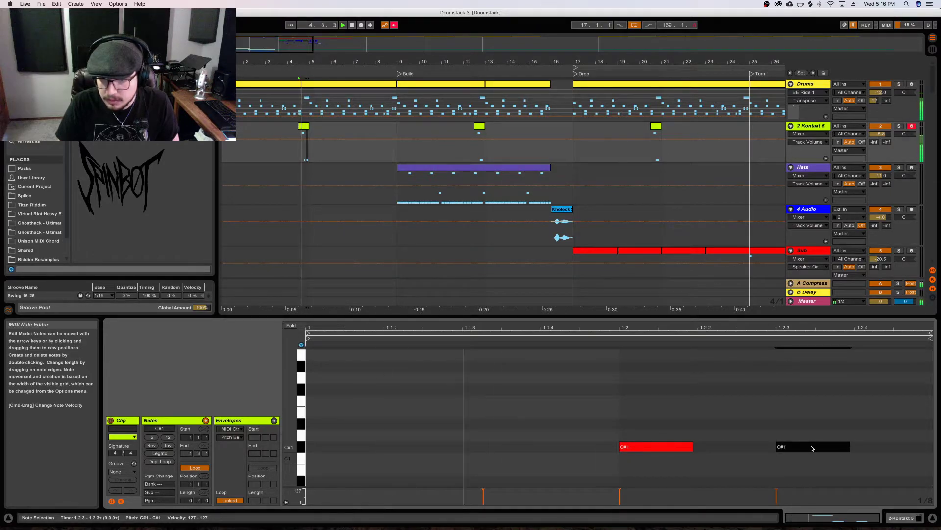
{"action": "left_click", "coordinate": [317, 109]}
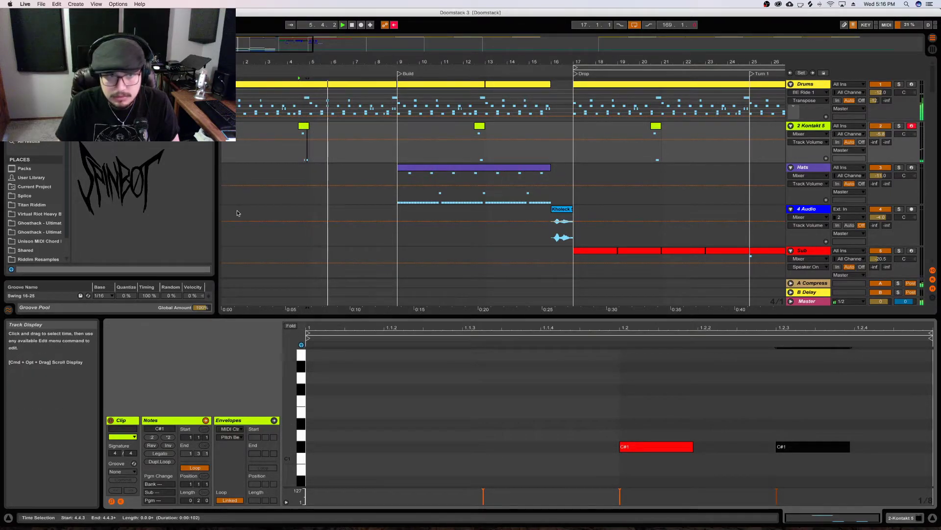
Try an empty MIDI clip on the Kontakt 5 track at bars 5–9, listen around the fill and delete that clip
{"action": "left_click_drag", "start_coordinate": [311, 126], "coordinate": [358, 129]}
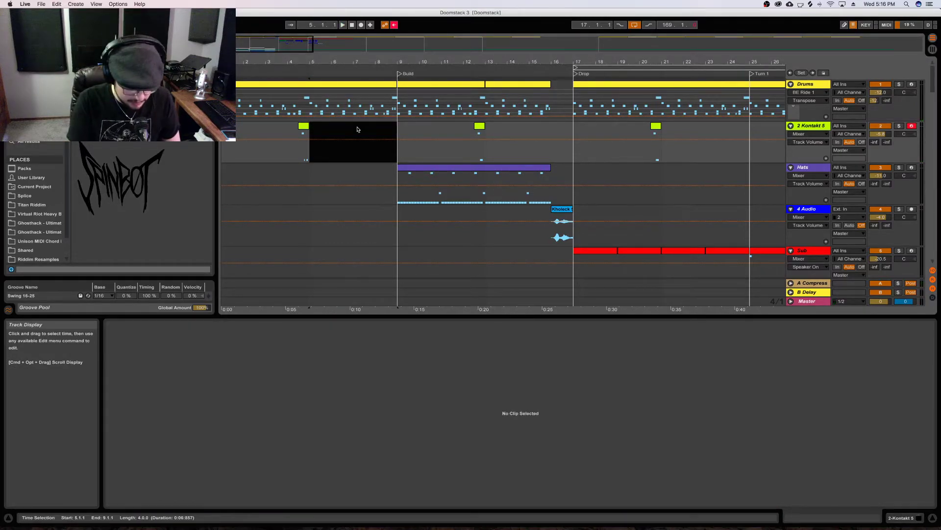
{"action": "key", "text": "super+shift+m"}
{"action": "key", "text": "space"}
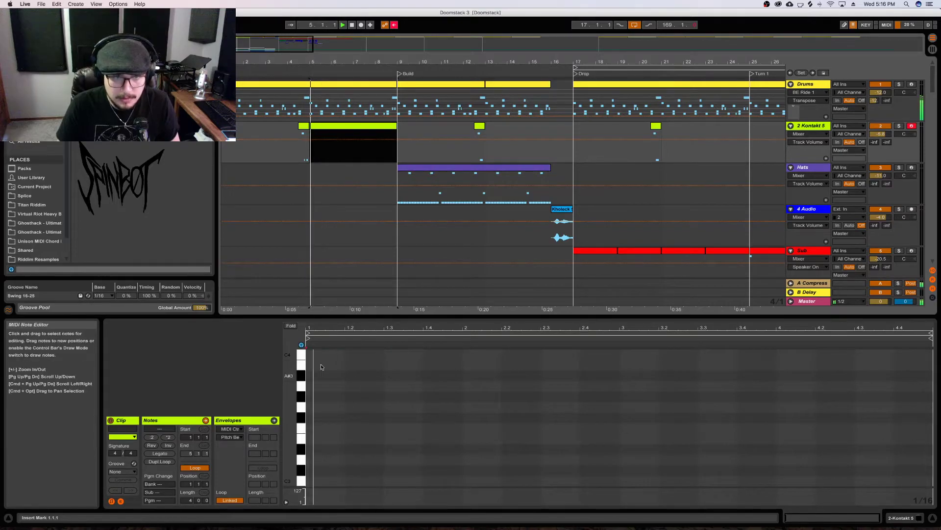
{"action": "left_click", "coordinate": [303, 127]}
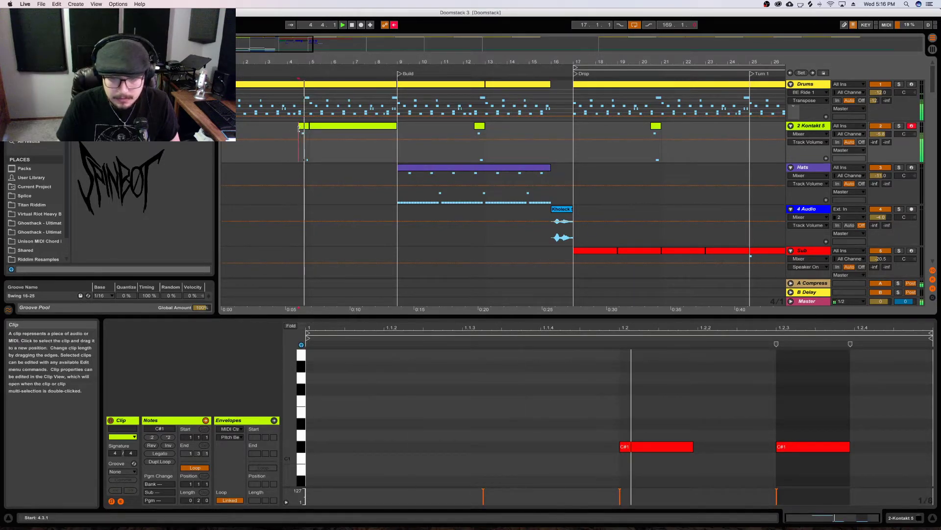
{"action": "left_click", "coordinate": [330, 124]}
{"action": "key", "text": "space"}
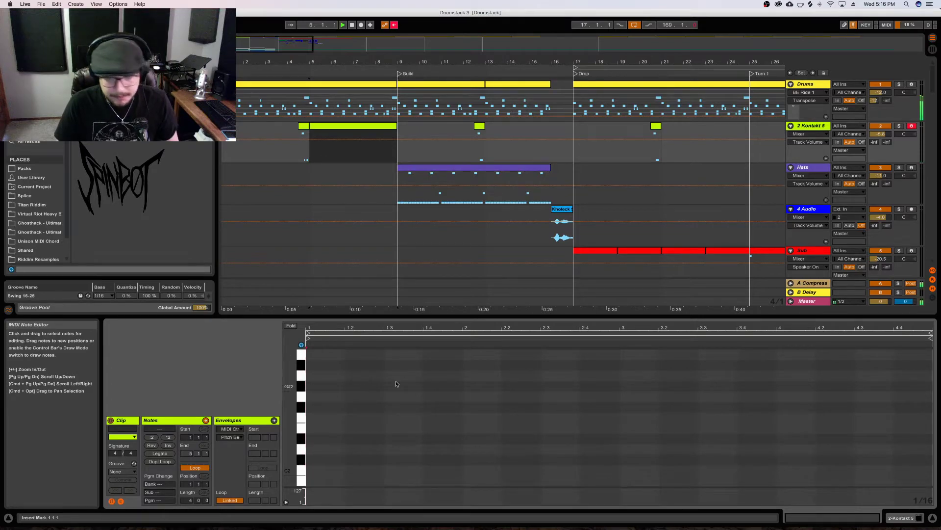
{"action": "left_click", "coordinate": [340, 129]}
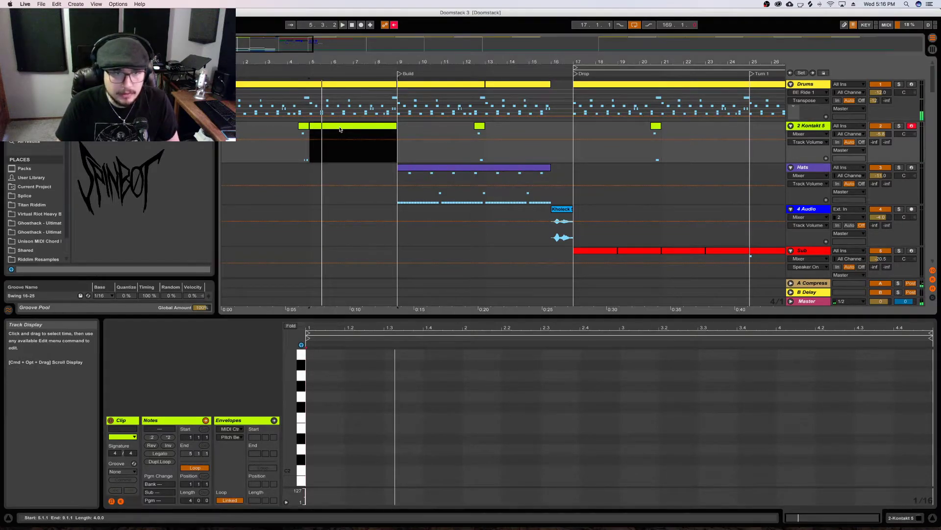
{"action": "key", "text": "Delete"}
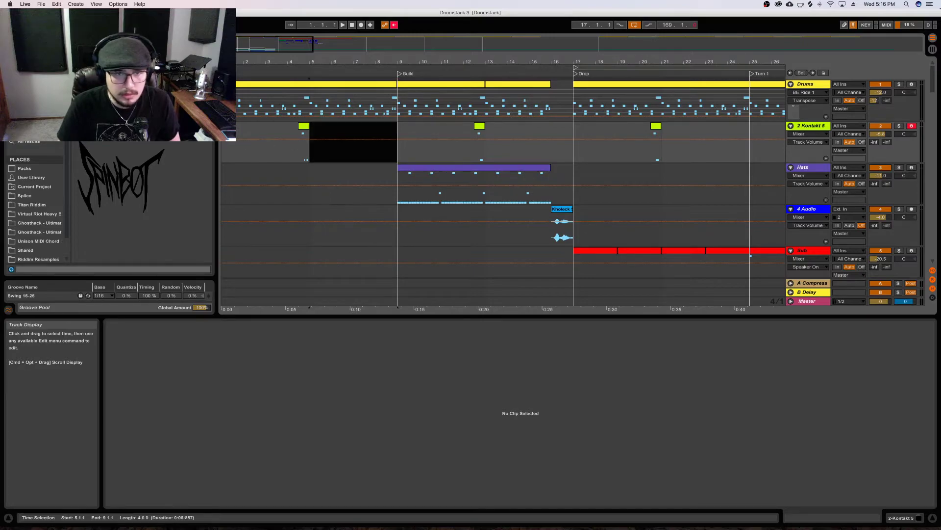
Select bars 1–9 of the Kontakt 5 track and duplicate the section three times, up to bar 33
{"action": "left_click", "coordinate": [225, 132], "text": "shift"}
{"action": "key", "text": "super+d"}
{"action": "key", "text": "super+d"}
{"action": "key", "text": "super+d"}
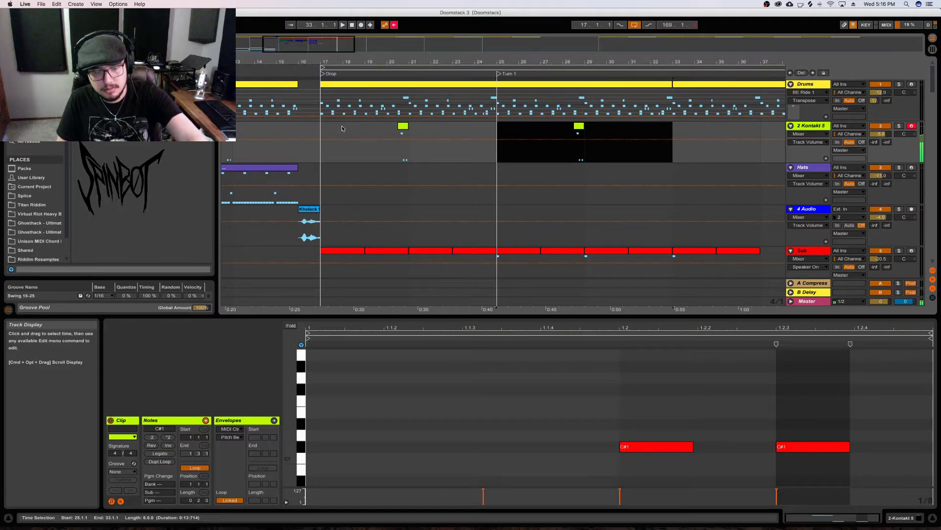
Open the Drums clip at bar 17 and listen to the drop from its start
{"action": "left_click", "coordinate": [351, 85]}
{"action": "key", "text": "space"}
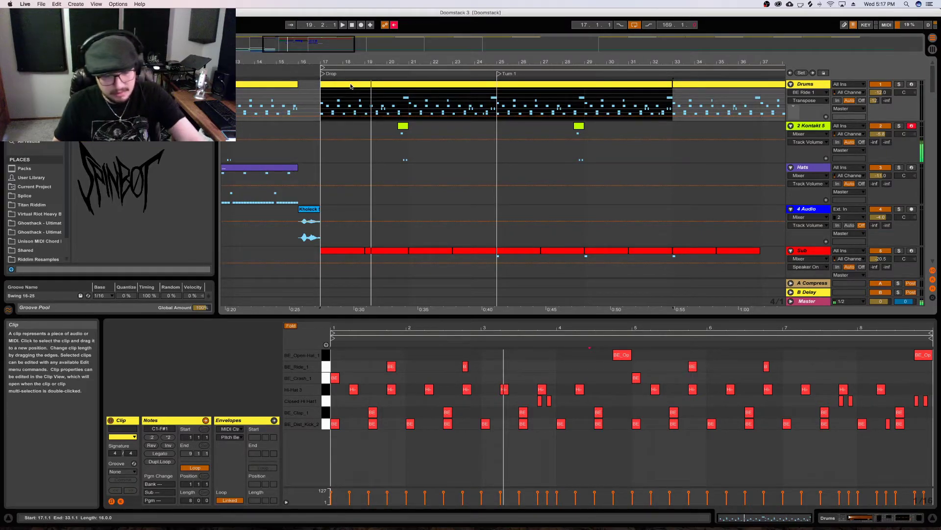
{"action": "key", "text": "space"}
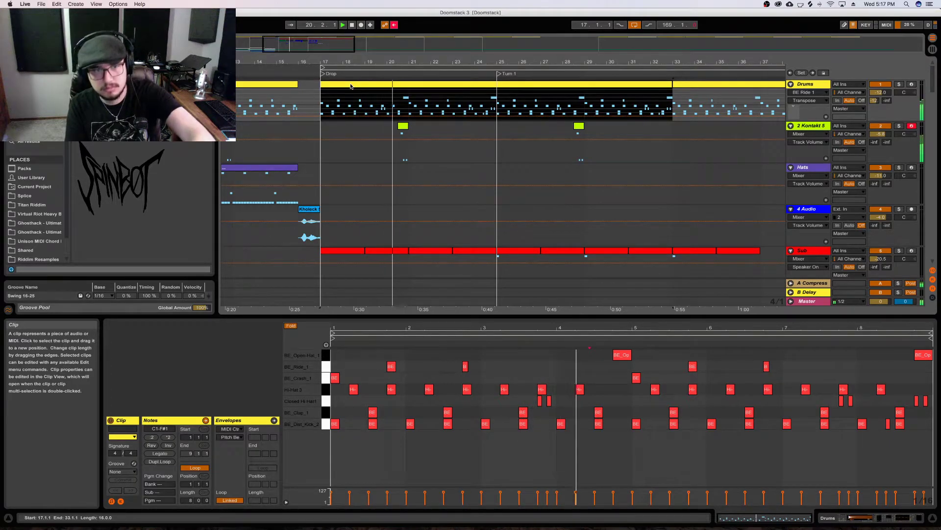
{"action": "key", "text": "space"}
Insert an empty MIDI clip on the Kontakt 5 track from 17.1.1 to the fill at 20.3.1
{"action": "left_click", "coordinate": [343, 130]}
{"action": "right_click", "coordinate": [343, 130]}
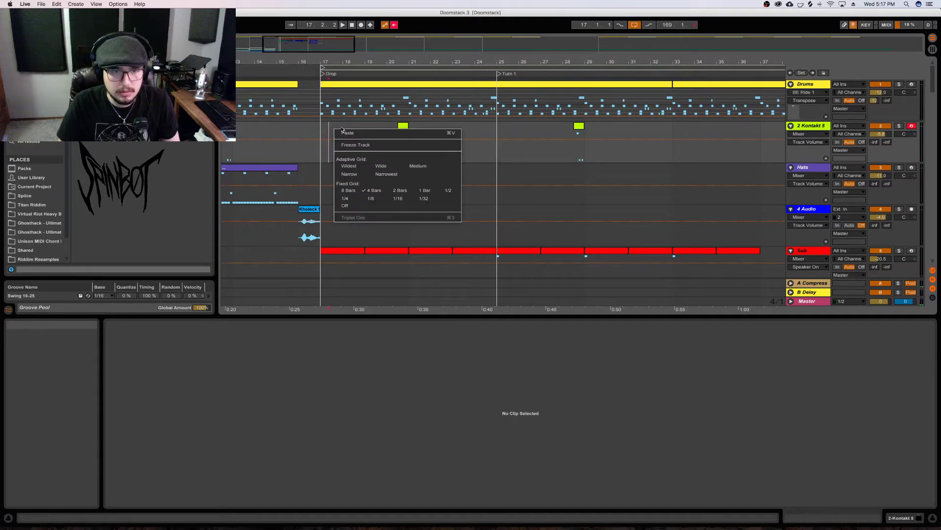
{"action": "left_click", "coordinate": [328, 128]}
{"action": "left_click_drag", "start_coordinate": [341, 133], "coordinate": [409, 140]}
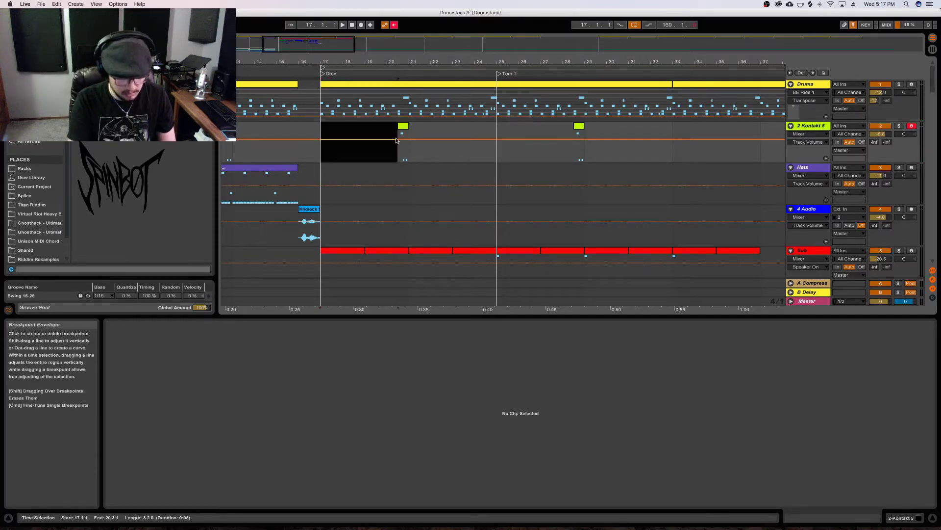
{"action": "key", "text": "super+shift+m"}
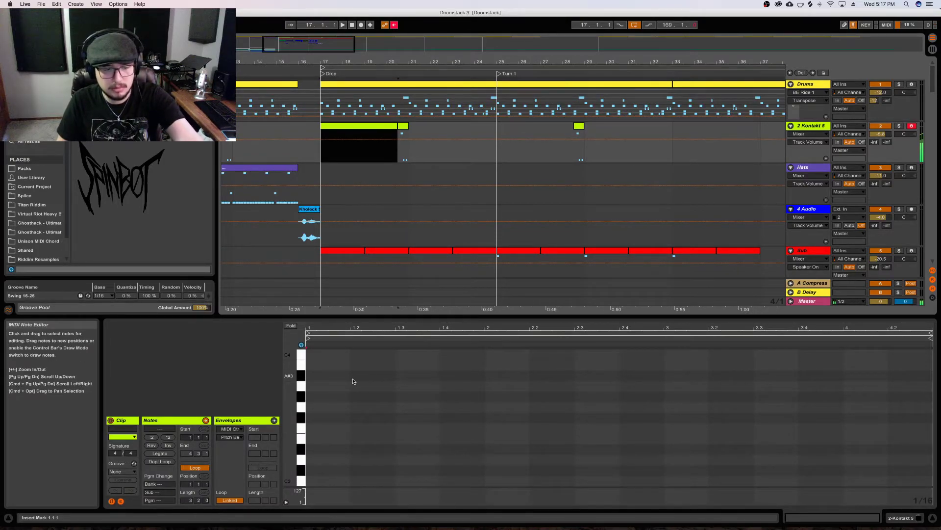
Place an F#1 note at 1.4.1 in the new Kontakt 5 clip, remove the trial note at 1.1.3 and play the drop
{"action": "scroll", "coordinate": [343, 398], "scroll_direction": "down", "scroll_amount": 10}
{"action": "scroll", "coordinate": [331, 418], "scroll_direction": "up", "scroll_amount": 1}
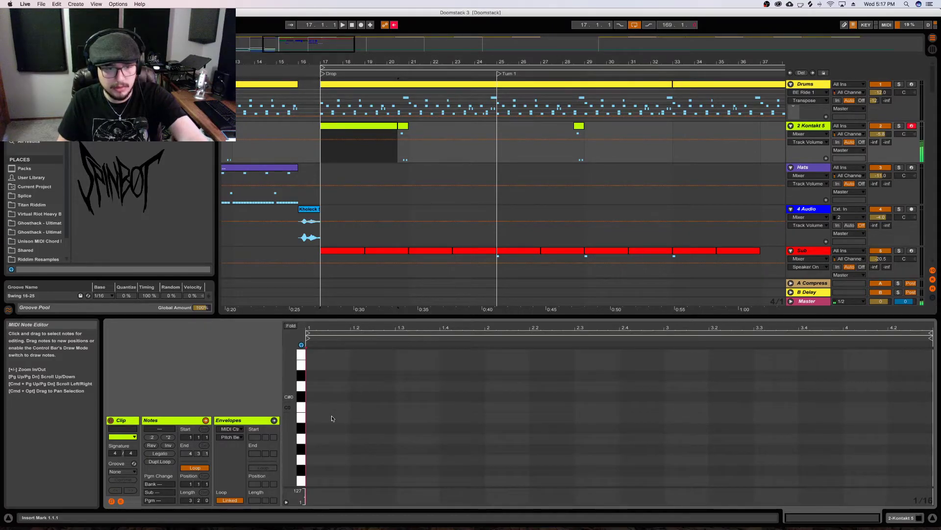
{"action": "scroll", "coordinate": [332, 417], "scroll_direction": "up", "scroll_amount": 5}
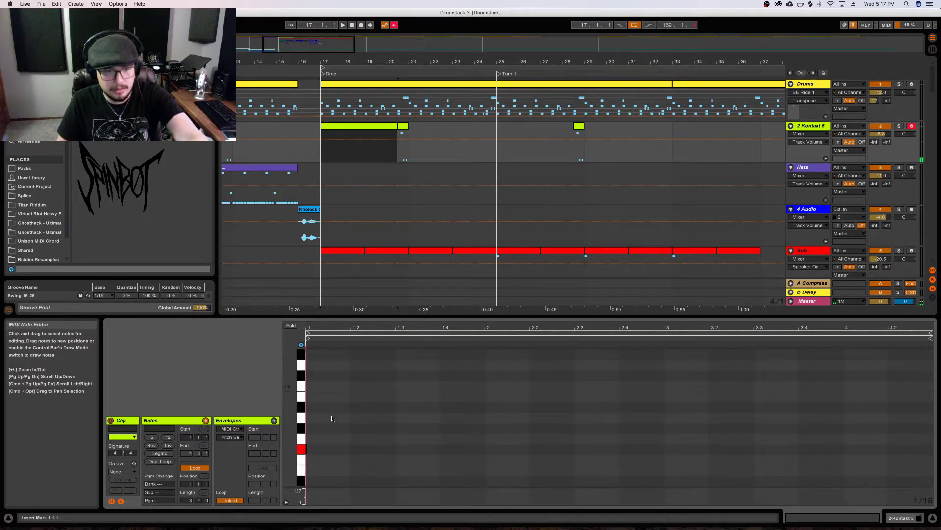
{"action": "double_click", "coordinate": [331, 449]}
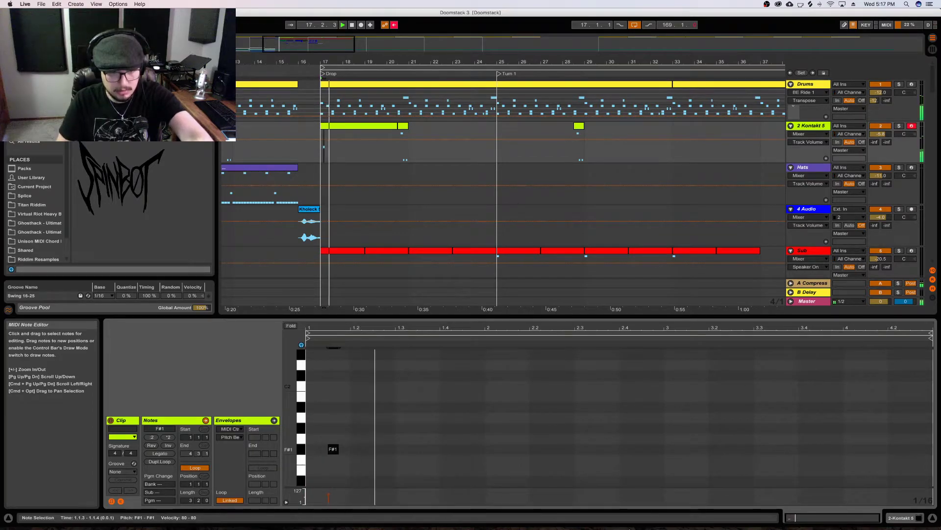
{"action": "mouse_move", "coordinate": [588, 520]}
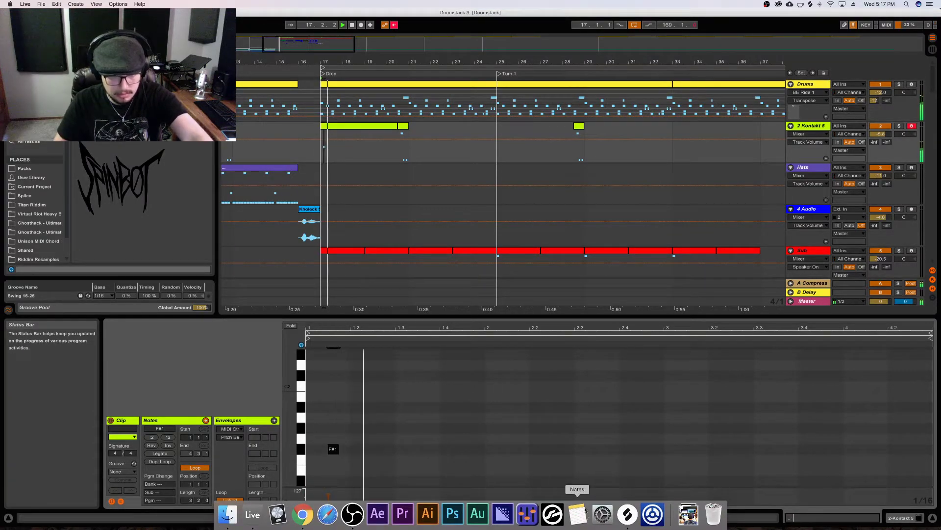
{"action": "left_click", "coordinate": [441, 454]}
{"action": "key", "text": "super+v"}
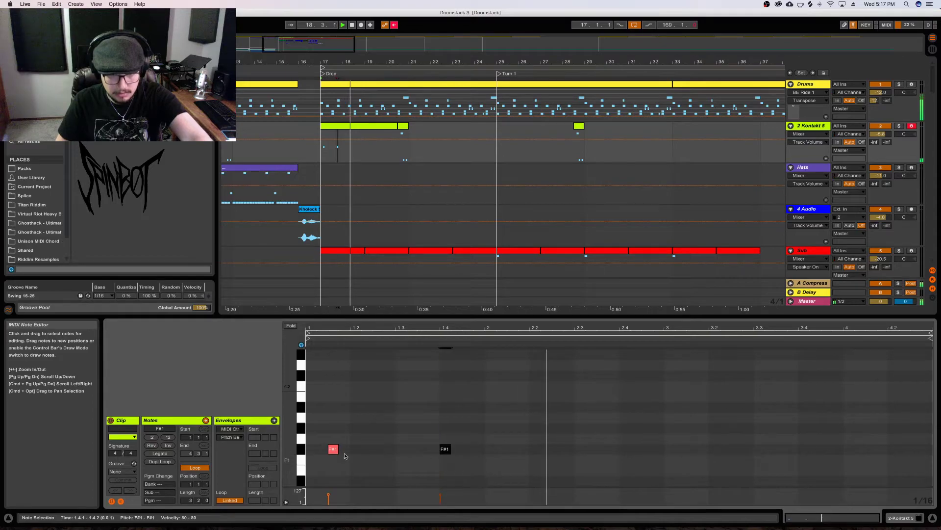
{"action": "left_click", "coordinate": [334, 449]}
{"action": "key", "text": "Delete"}
{"action": "key", "text": "space"}
{"action": "key", "text": "space"}
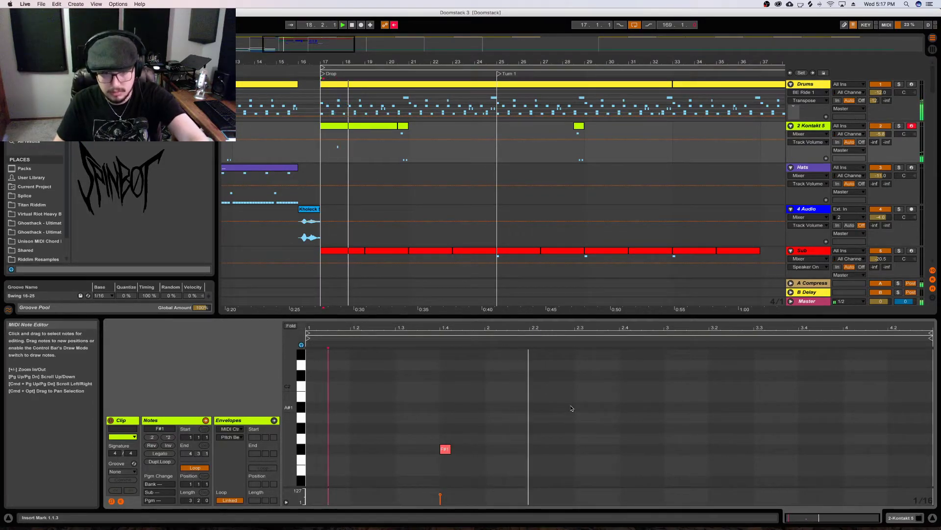
Add another F#1 note at 2.2.1 in the Kontakt 5 clip and listen to the drop
{"action": "double_click", "coordinate": [534, 449]}
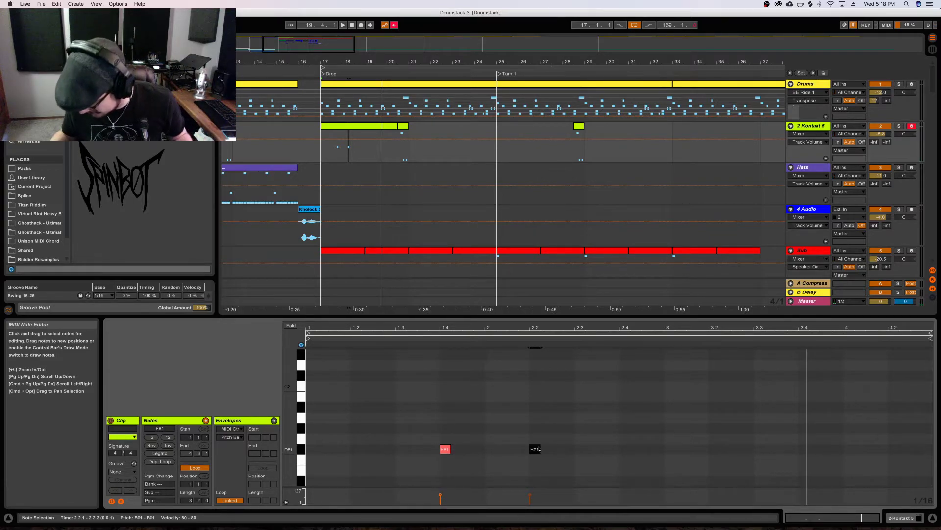
{"action": "key", "text": "space"}
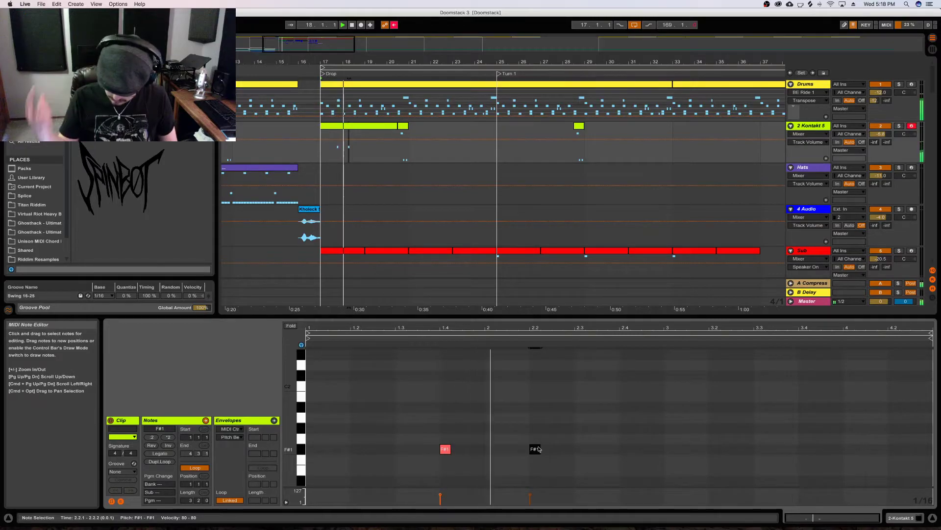
{"action": "key", "text": "space"}
{"action": "key", "text": "space"}
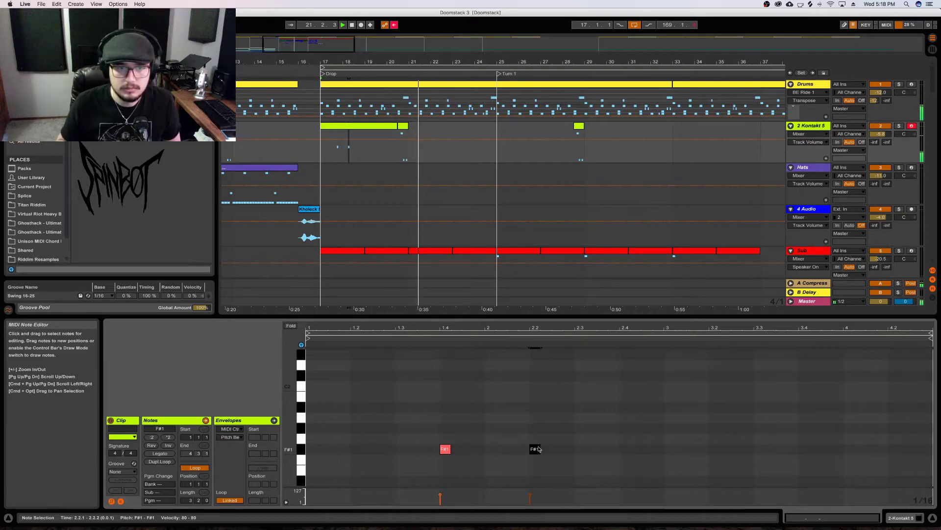
In the drop's Drums clip, delete the two Closed Hi Hat notes around beat 3.4 and play the drop
{"action": "left_click", "coordinate": [373, 84]}
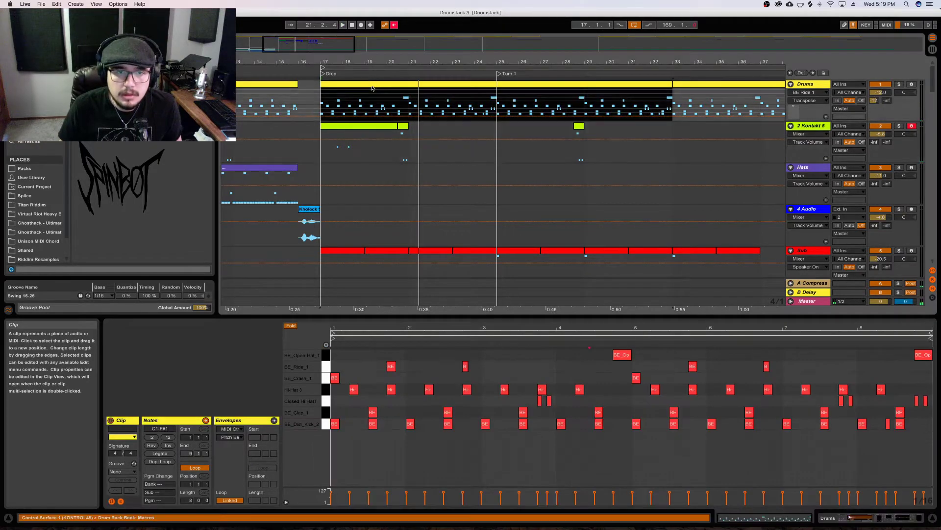
{"action": "left_click", "coordinate": [556, 394]}
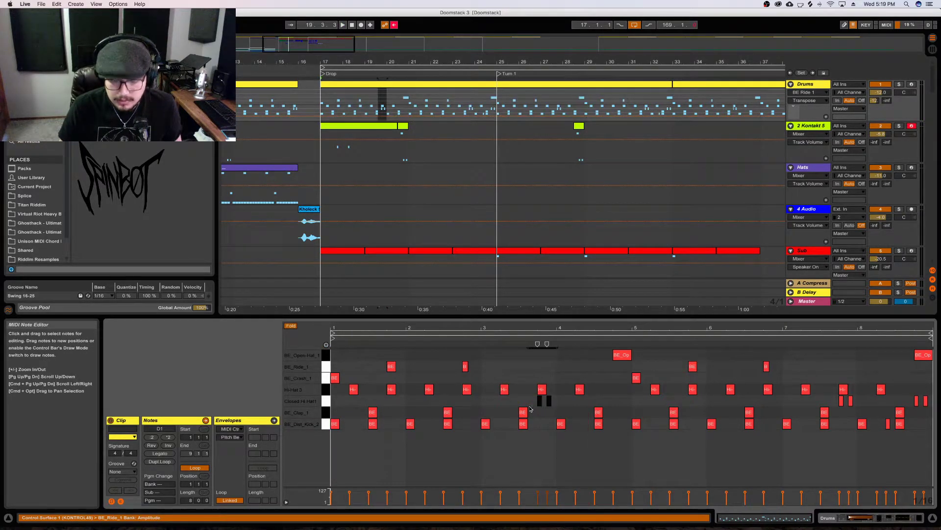
{"action": "key", "text": "space"}
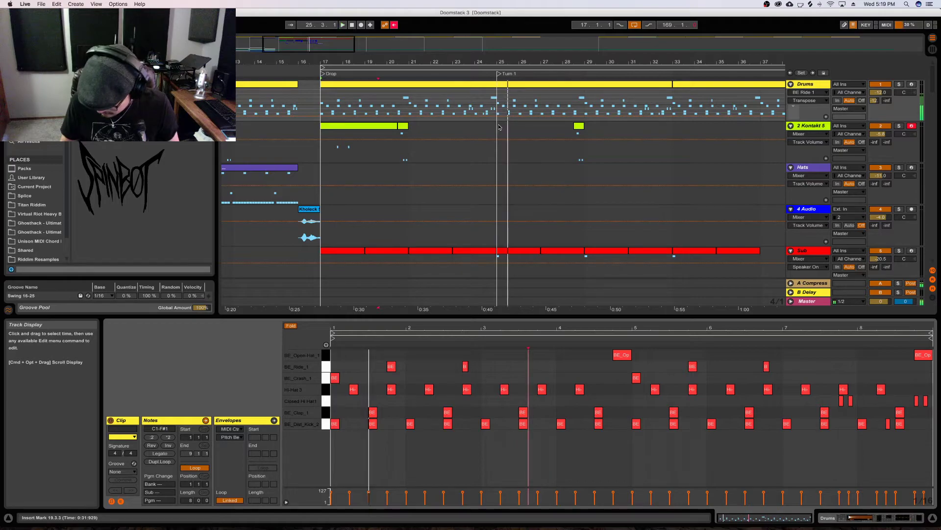
{"action": "key", "text": "space"}
{"action": "key", "text": "space"}
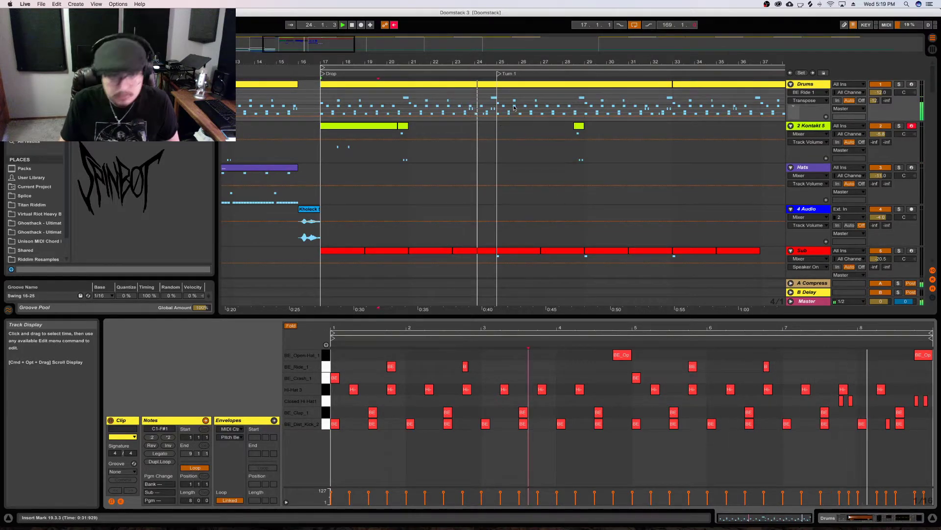
{"action": "mouse_move", "coordinate": [227, 525]}
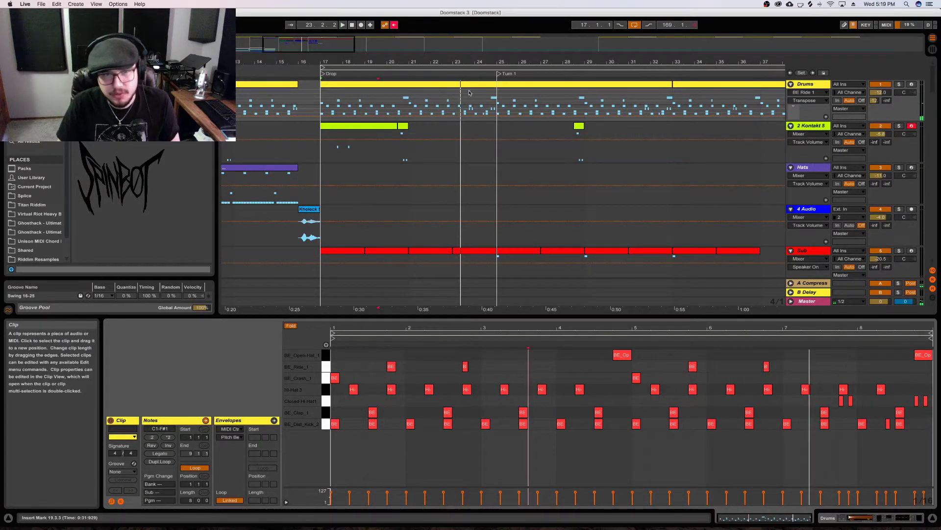
{"action": "key", "text": "space"}
{"action": "left_click", "coordinate": [429, 87]}
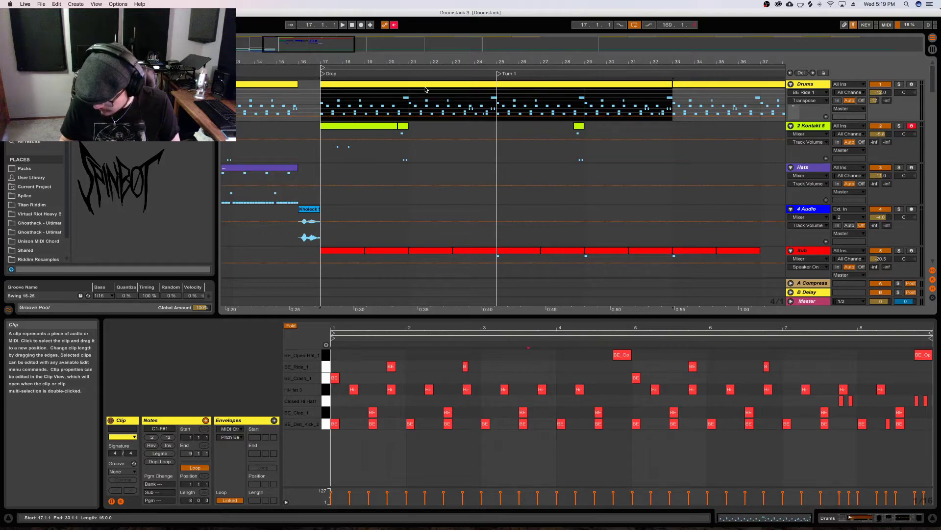
Listen to the drop and add a third F#1 note at 2.4.1 in the Kontakt 5 clip
{"action": "key", "text": "space"}
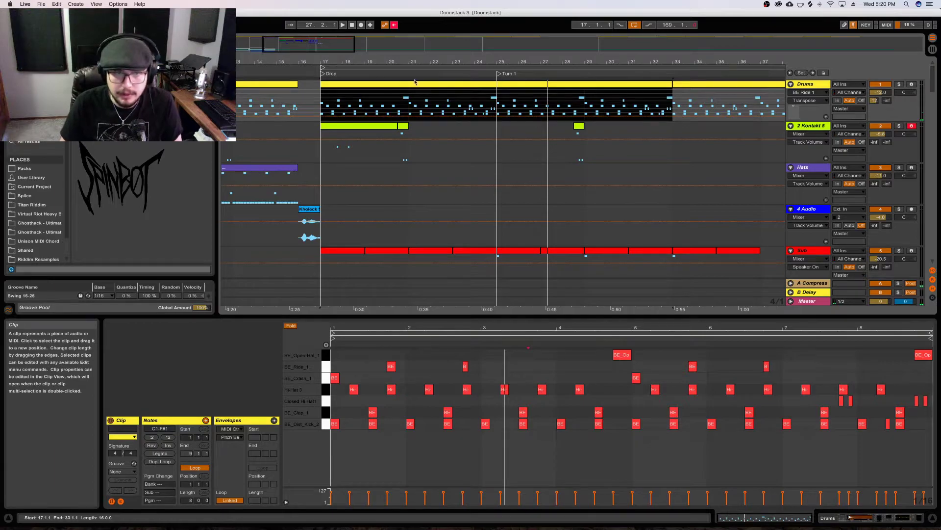
{"action": "key", "text": "space"}
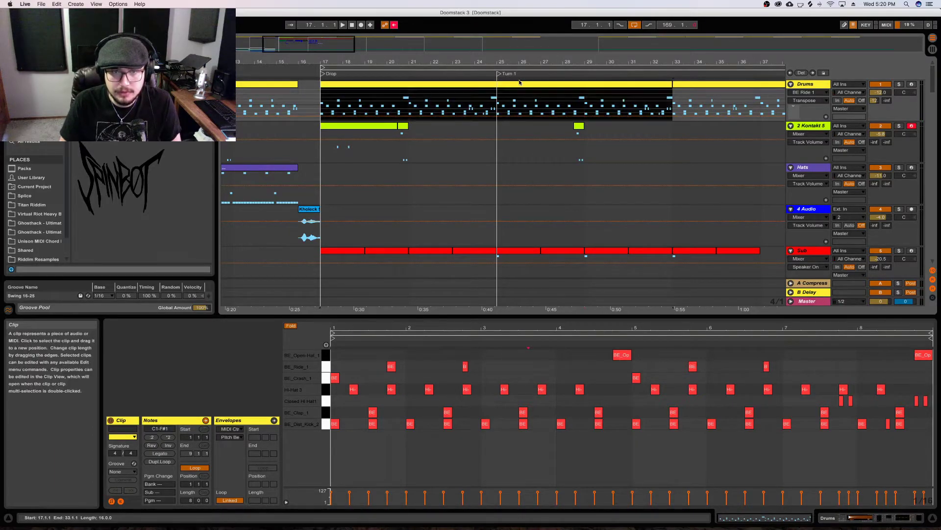
{"action": "left_click", "coordinate": [365, 129]}
{"action": "key", "text": "space"}
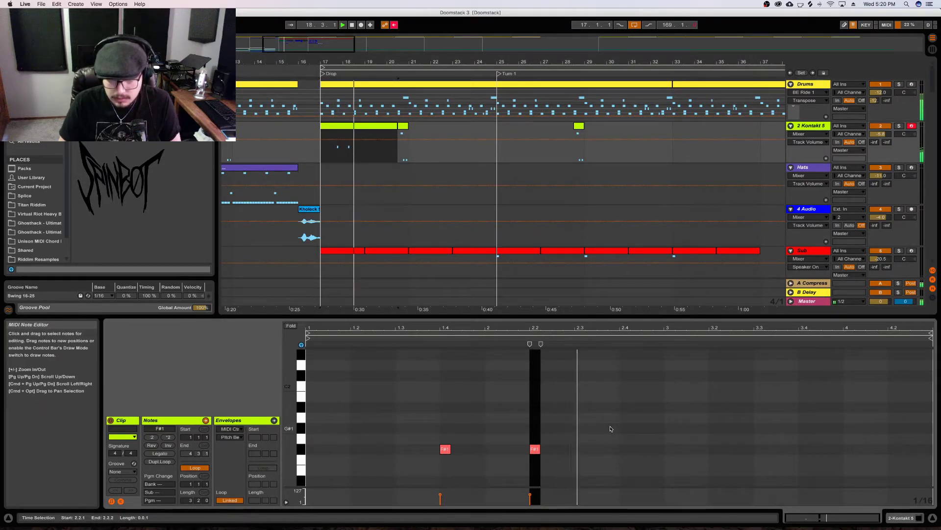
{"action": "double_click", "coordinate": [625, 451]}
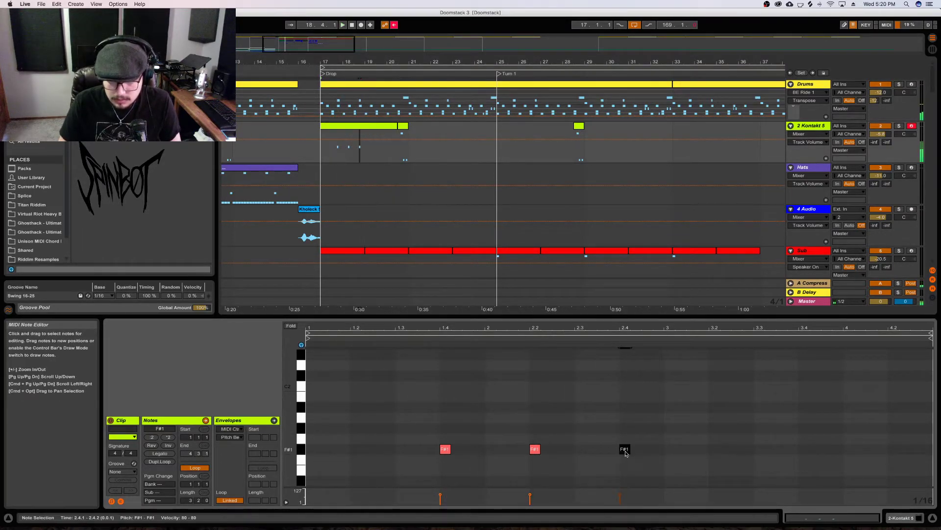
{"action": "left_click", "coordinate": [653, 462]}
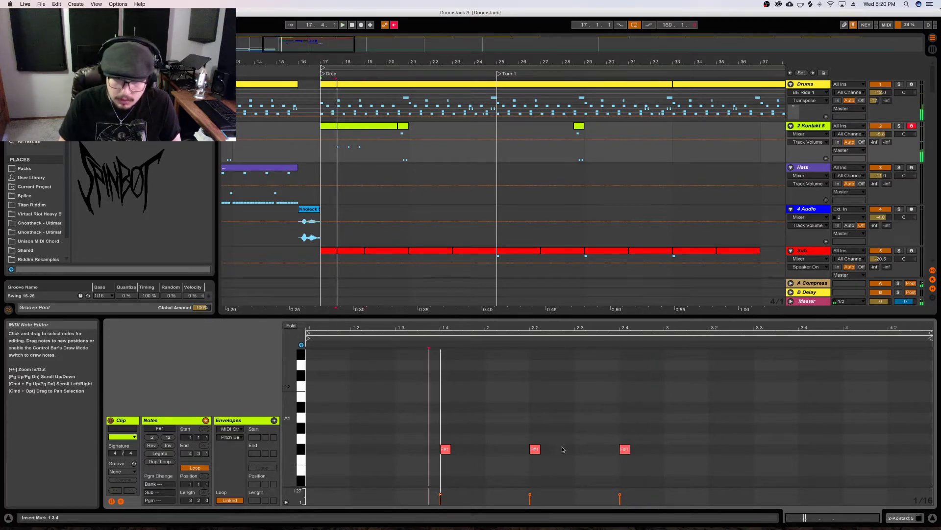
Move the three F#1 notes earlier so the first starts at 1.2.3, add an A#1 note at 1.3.1 and play the drop
{"action": "left_click_drag", "start_coordinate": [434, 419], "coordinate": [628, 461]}
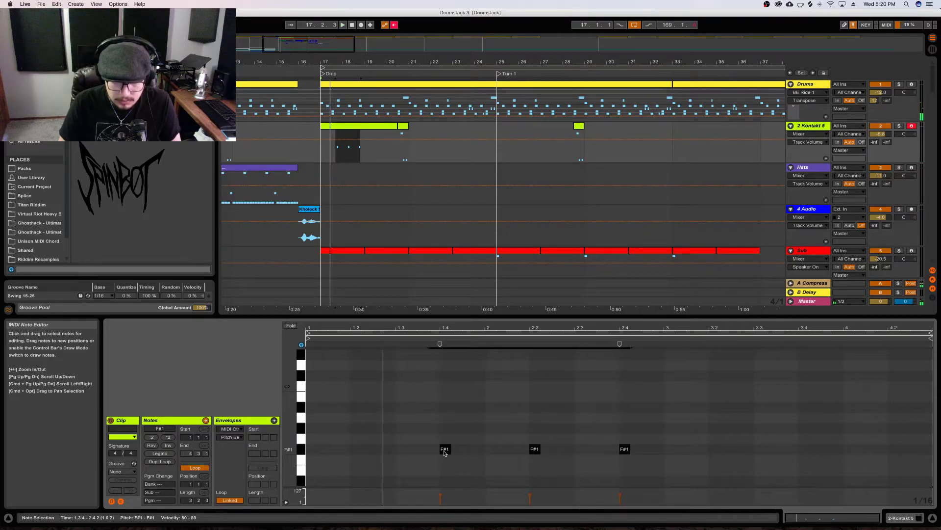
{"action": "left_click_drag", "start_coordinate": [445, 453], "coordinate": [380, 455]}
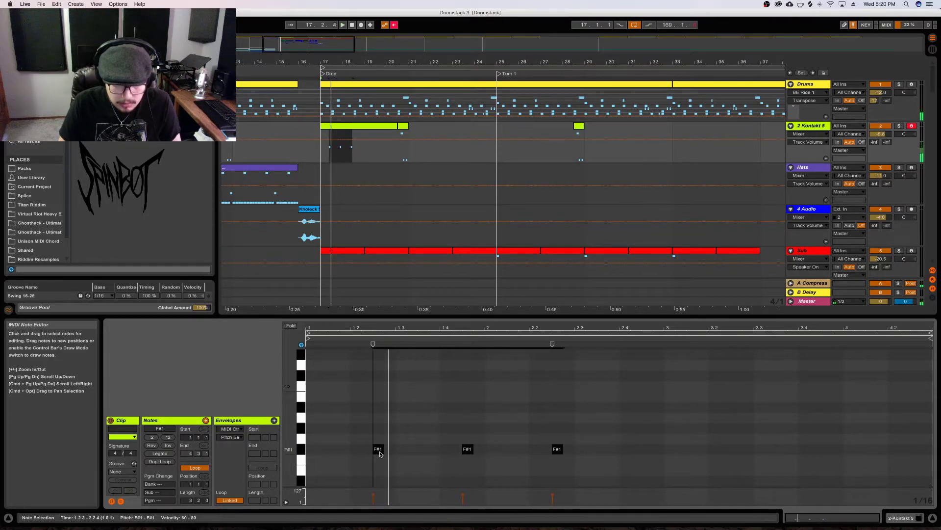
{"action": "double_click", "coordinate": [402, 430]}
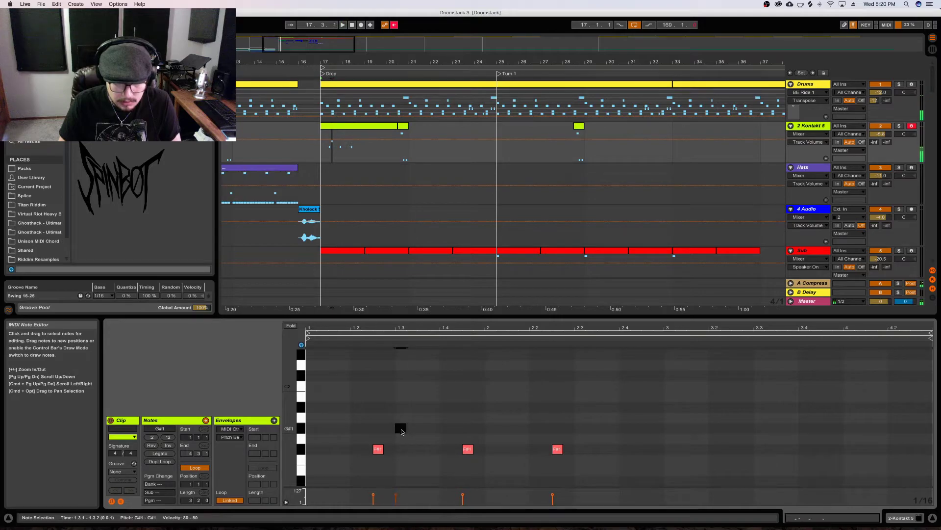
{"action": "left_click", "coordinate": [307, 414]}
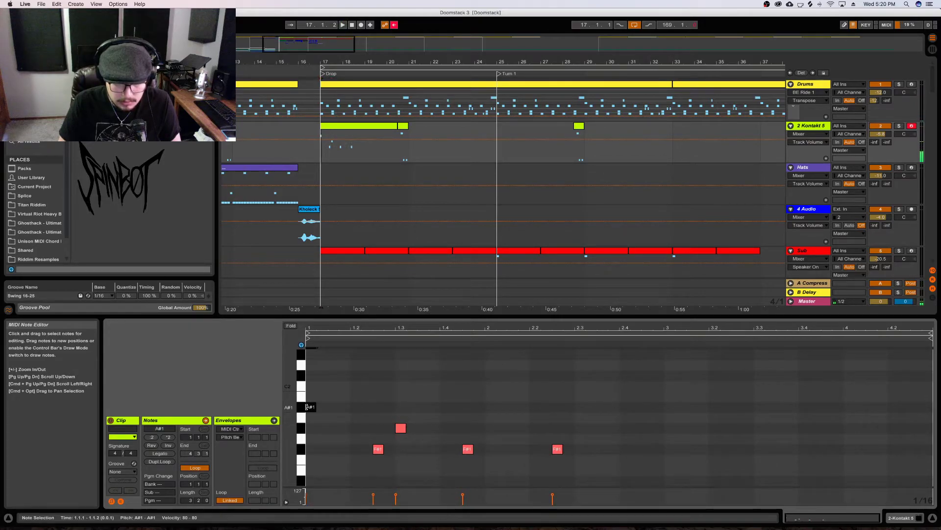
{"action": "double_click", "coordinate": [399, 428]}
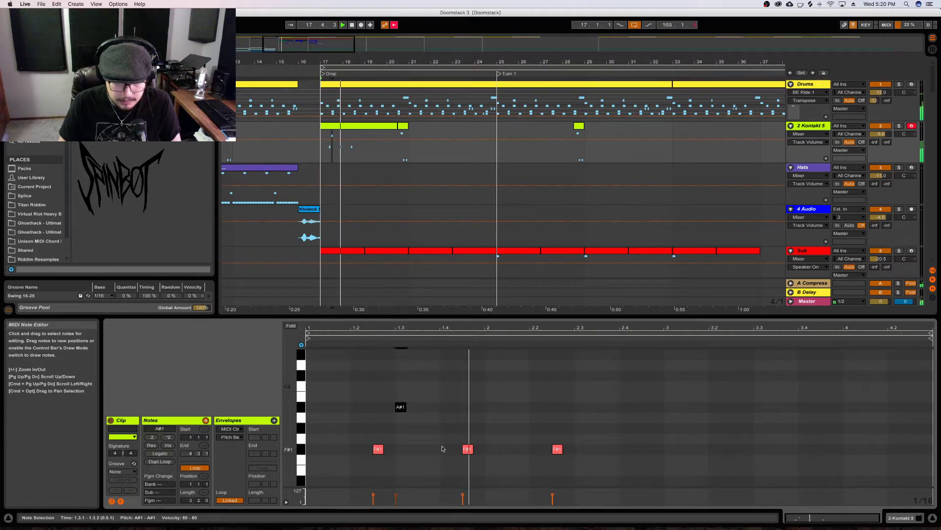
{"action": "key", "text": "space"}
{"action": "key", "text": "space"}
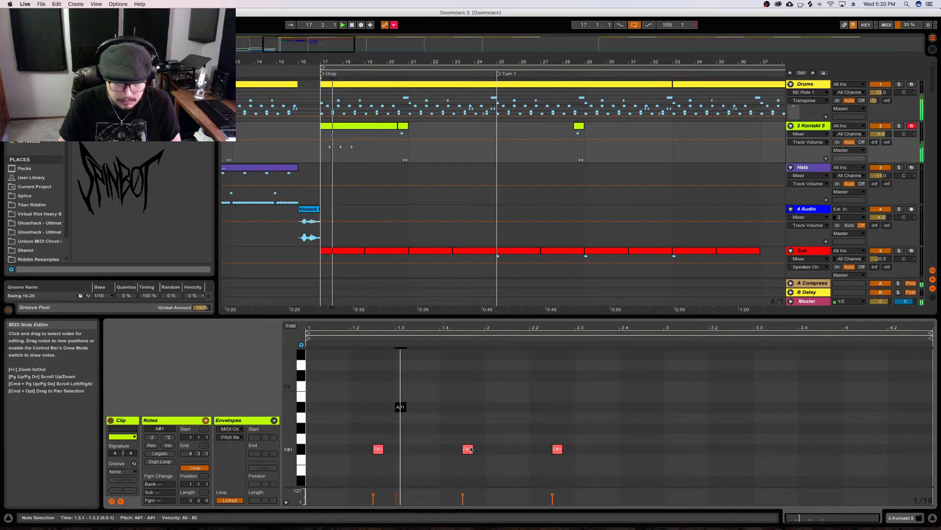
Try the middle F#1 note at 1.3.3 with an extra A#1 at 1.4.1, remove the extra note and return the F#1 to 1.4.3
{"action": "left_click_drag", "start_coordinate": [469, 449], "coordinate": [423, 449]}
{"action": "left_click", "coordinate": [456, 420]}
{"action": "key", "text": "space"}
{"action": "double_click", "coordinate": [448, 408]}
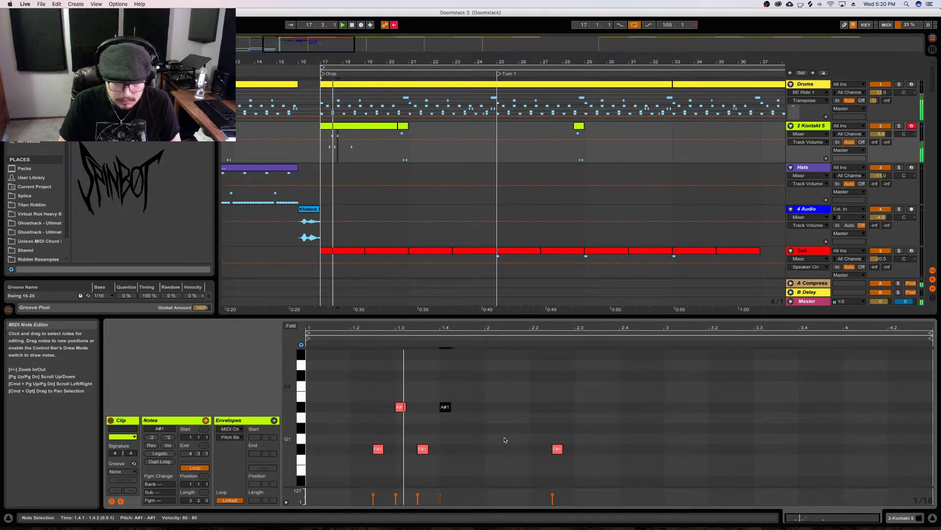
{"action": "left_click_drag", "start_coordinate": [456, 454], "coordinate": [485, 455]}
{"action": "left_click", "coordinate": [445, 408]}
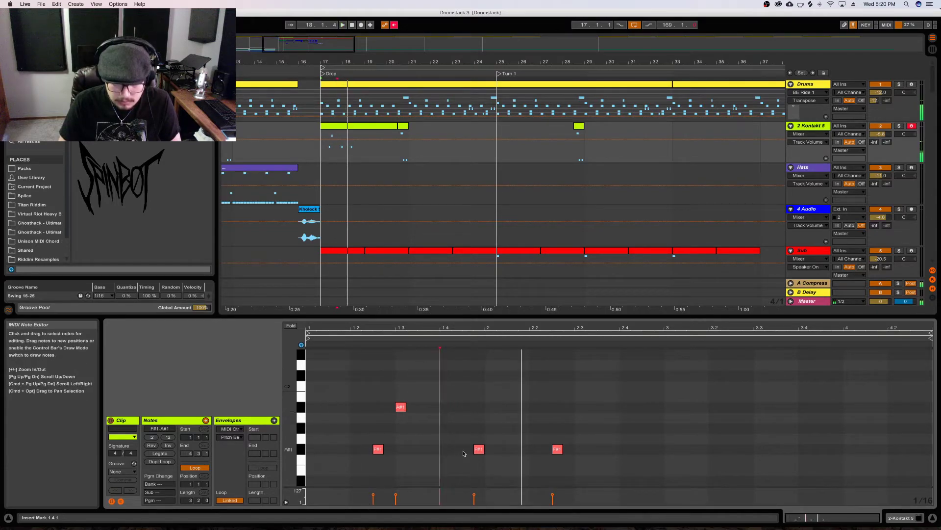
{"action": "left_click_drag", "start_coordinate": [476, 450], "coordinate": [468, 451]}
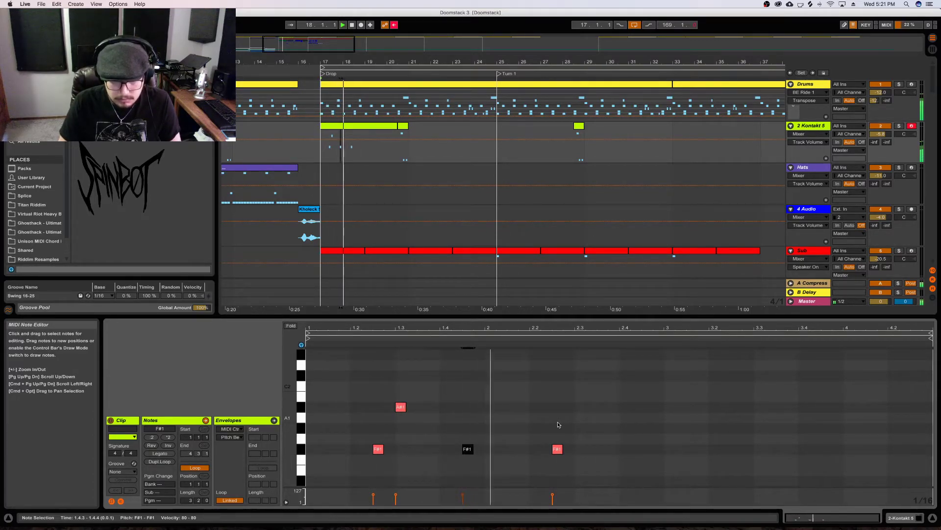
Add a D#1 note at 1.4.1 in the Kontakt 5 clip and play the drop
{"action": "left_click", "coordinate": [326, 434]}
{"action": "key", "text": "space"}
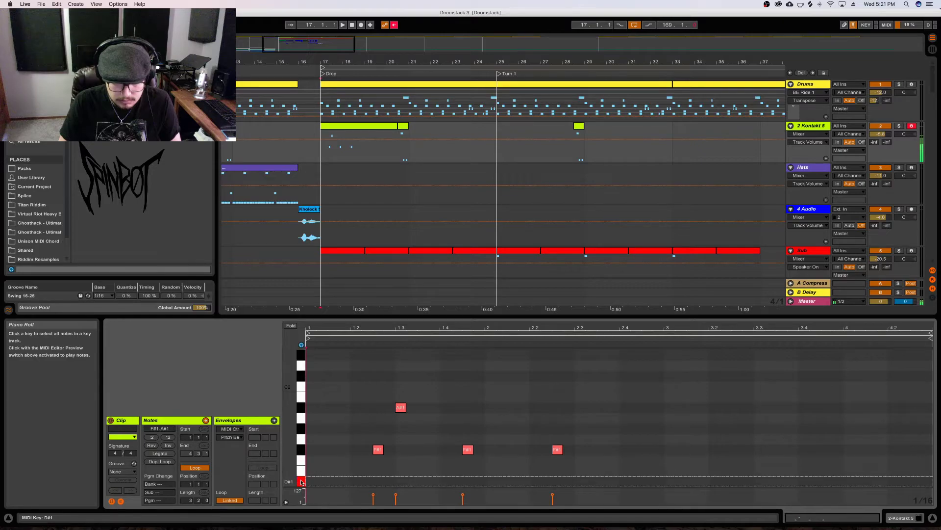
{"action": "double_click", "coordinate": [445, 481]}
{"action": "key", "text": "space"}
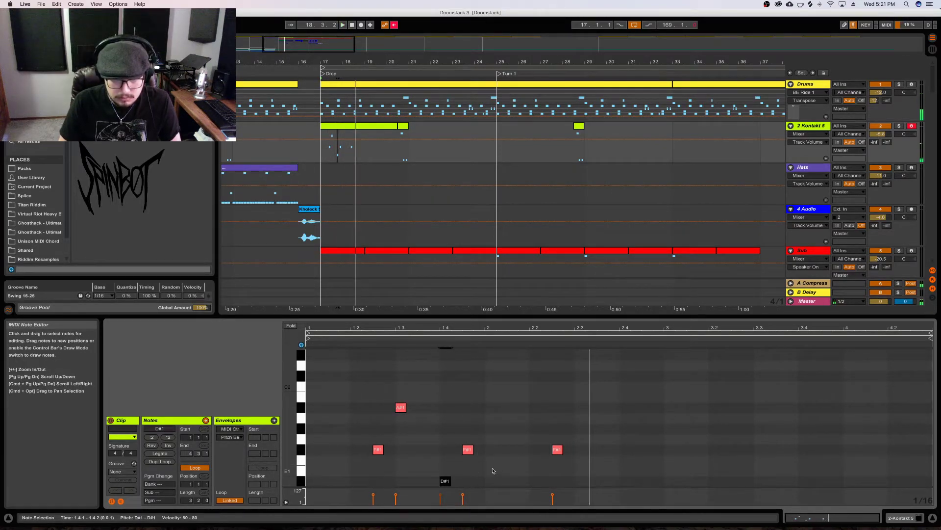
{"action": "key", "text": "space"}
Duplicate the four-note pattern in the Kontakt 5 clip's first bar into its second bar
{"action": "left_click_drag", "start_coordinate": [525, 487], "coordinate": [294, 328]}
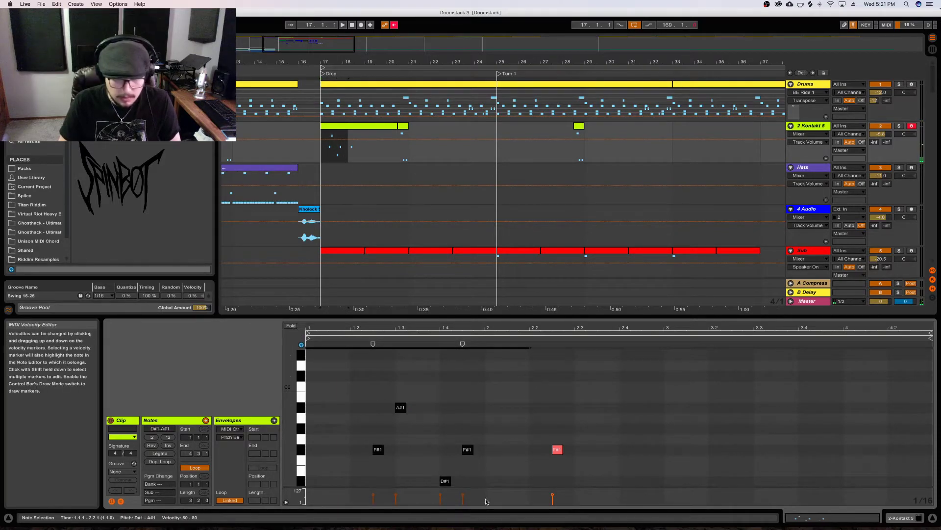
{"action": "left_click", "coordinate": [485, 480]}
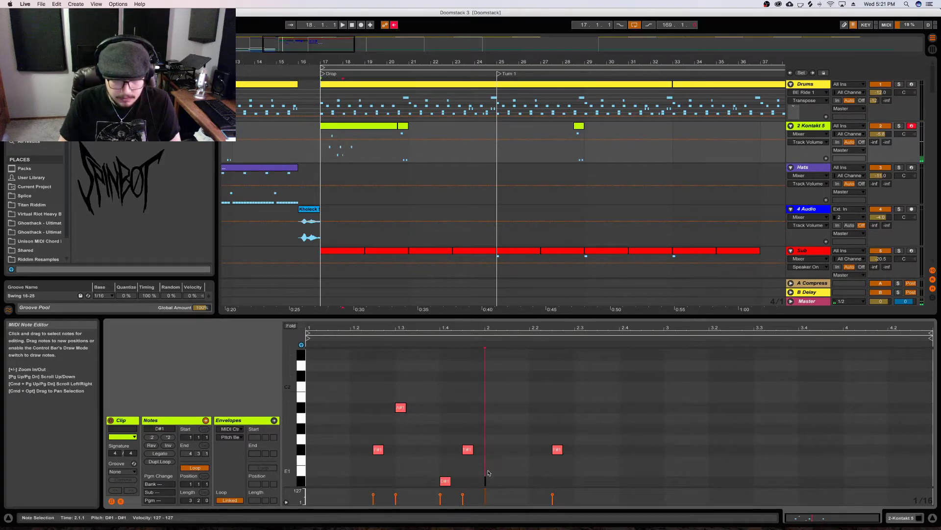
{"action": "left_click_drag", "start_coordinate": [483, 483], "coordinate": [247, 277]}
{"action": "key", "text": "super+d"}
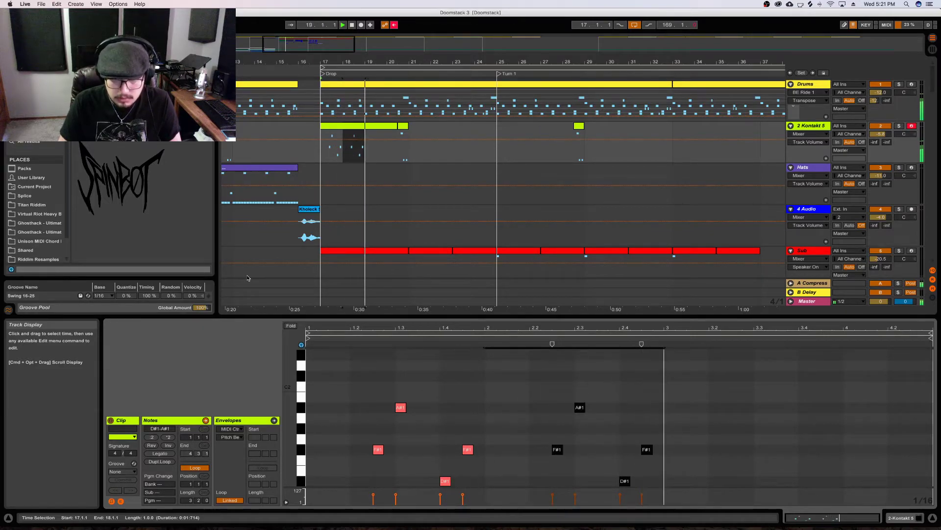
Solo the Kontakt 5 track and listen to its two-bar note pattern
{"action": "left_click", "coordinate": [900, 127]}
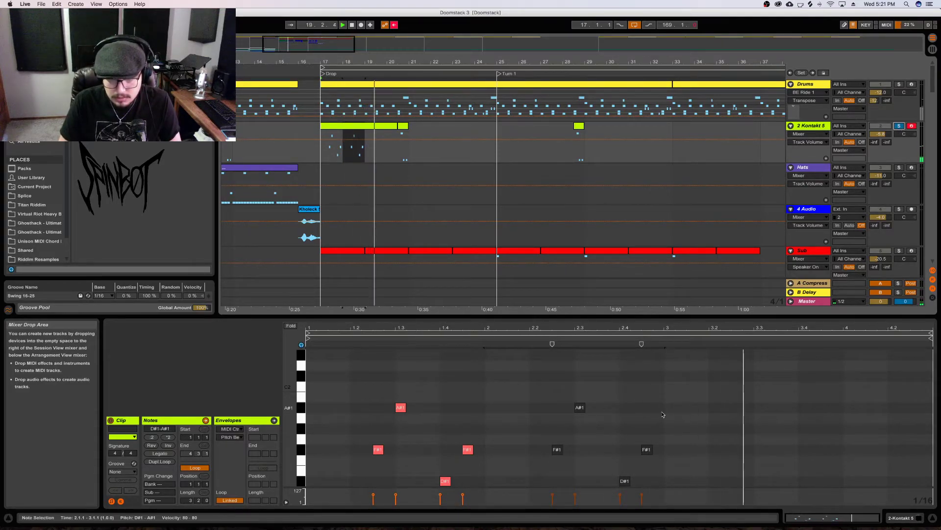
{"action": "left_click", "coordinate": [662, 485]}
{"action": "key", "text": "space"}
{"action": "left_click_drag", "start_coordinate": [509, 384], "coordinate": [509, 381]}
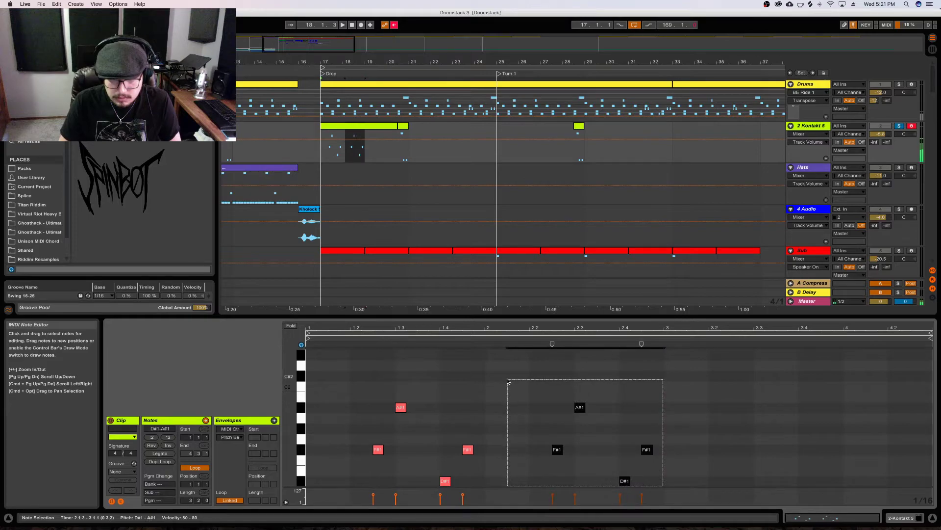
{"action": "left_click", "coordinate": [554, 382]}
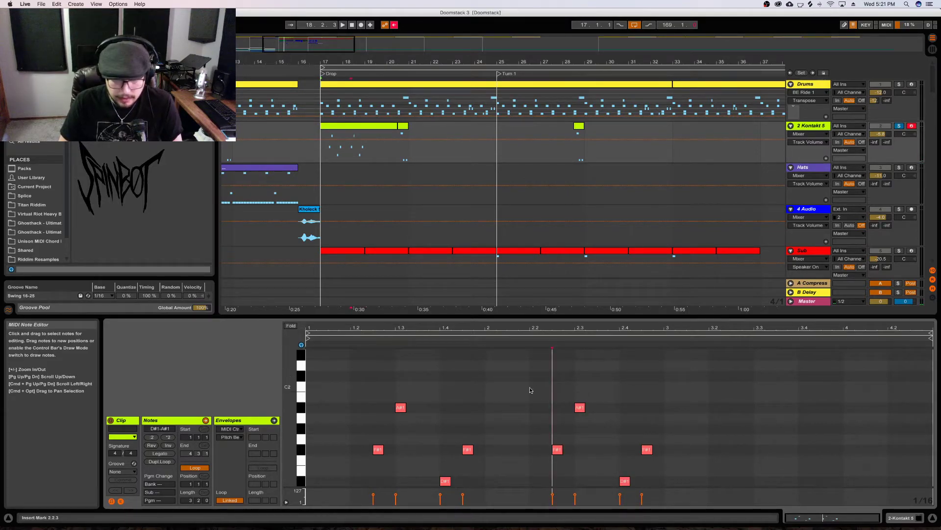
{"action": "key", "text": "space"}
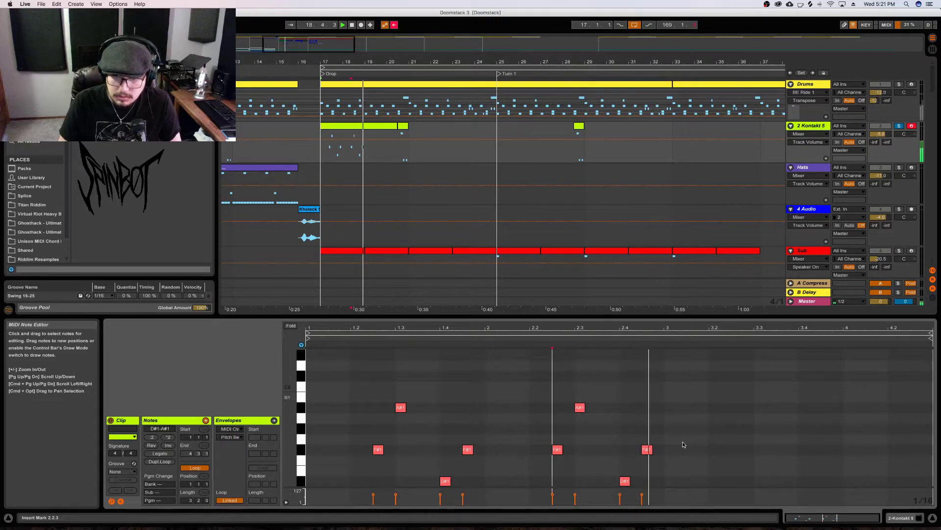
{"action": "key", "text": "space"}
Duplicate the Kontakt 5 notes between 2.2.1 and 3.1.1 twice to fill the rest of the clip
{"action": "left_click_drag", "start_coordinate": [663, 483], "coordinate": [529, 365]}
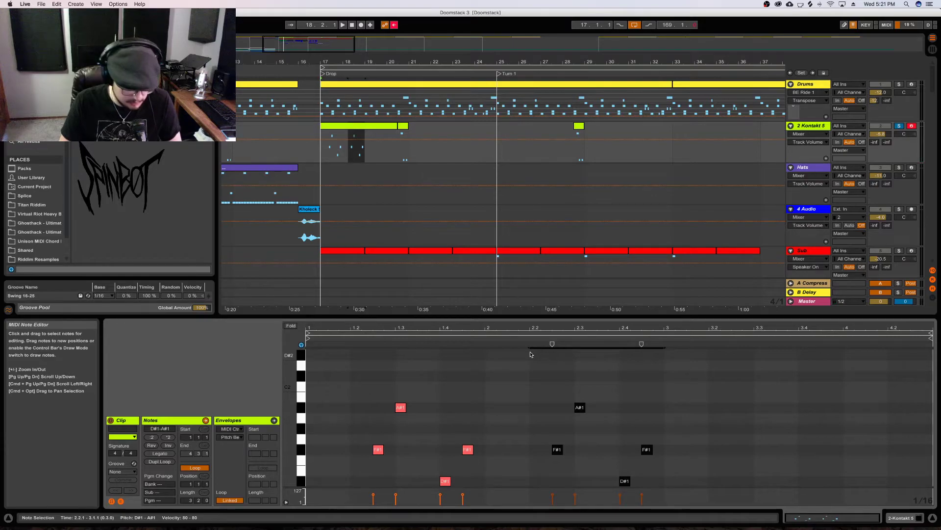
{"action": "key", "text": "super+d"}
{"action": "key", "text": "super+d"}
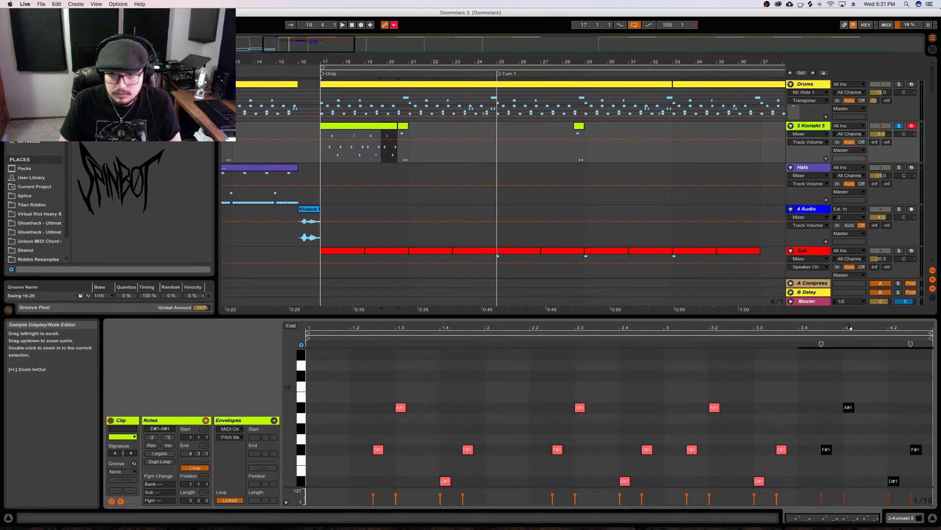
Set the Kontakt 5 pattern clip's loop length to 4.0.0 and consolidate it with the adjoining fill into one clip from 17.1.1 to 21.1.1
{"action": "left_click", "coordinate": [404, 139]}
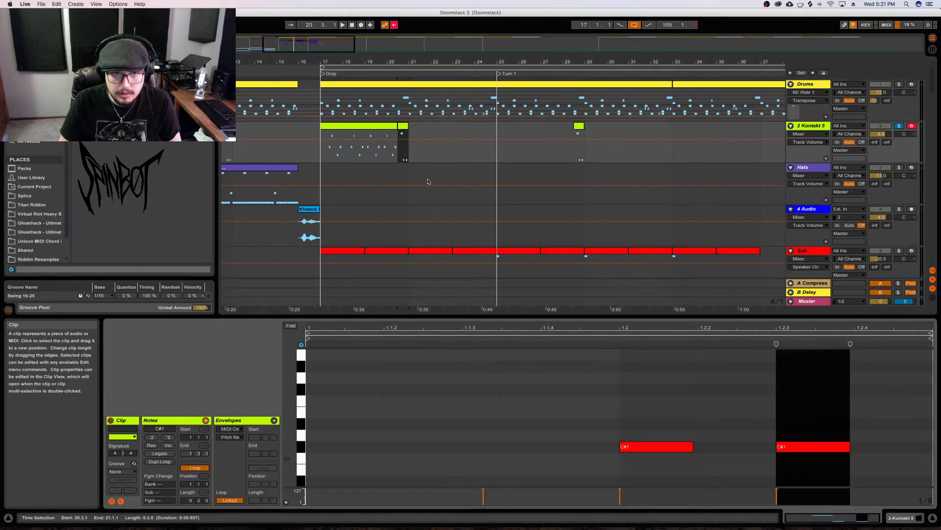
{"action": "left_click", "coordinate": [670, 392]}
{"action": "left_click", "coordinate": [389, 127]}
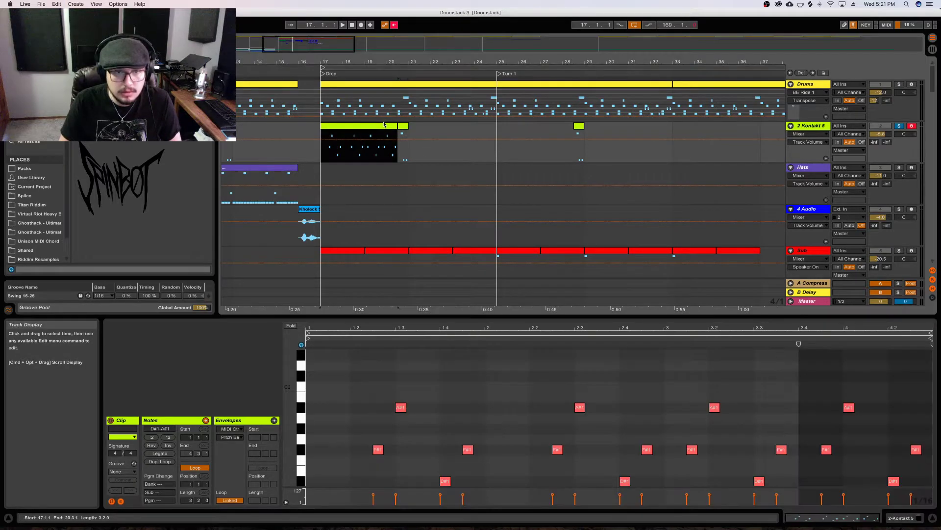
{"action": "left_click", "coordinate": [401, 124], "text": "shift"}
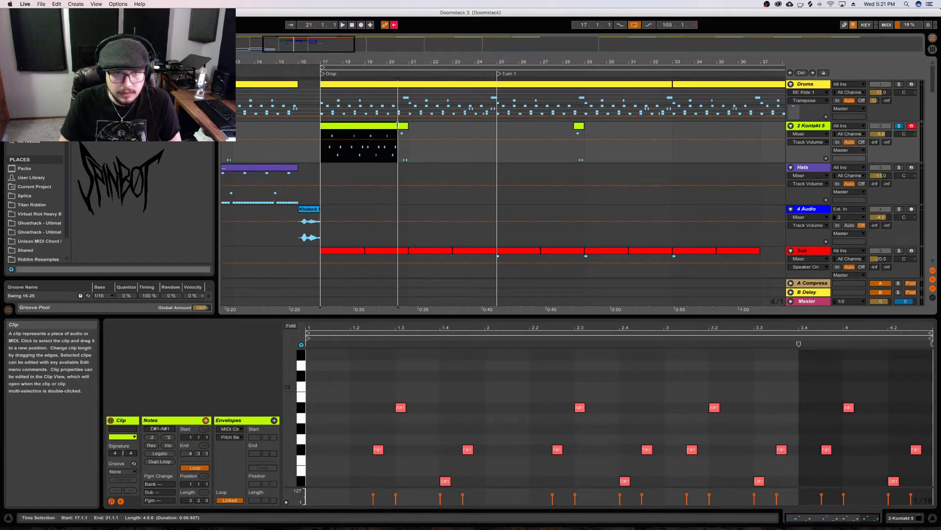
{"action": "left_click", "coordinate": [186, 500]}
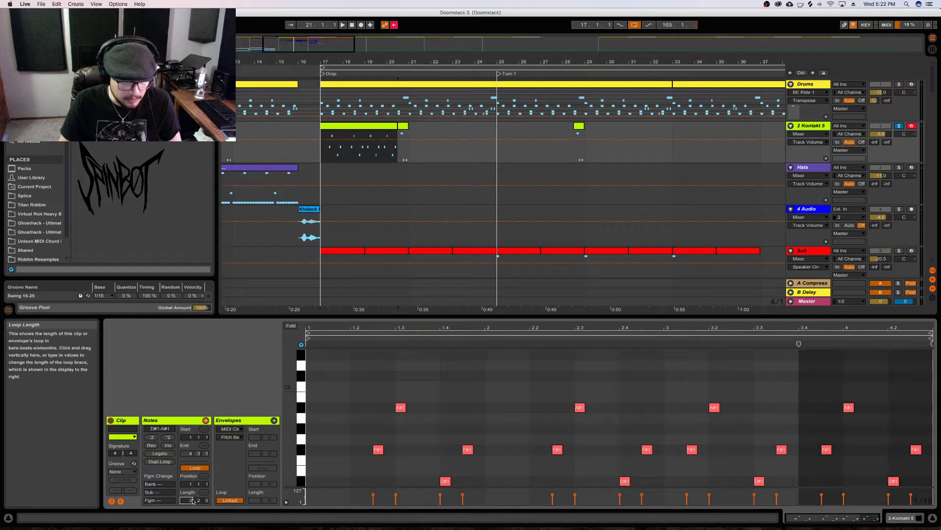
{"action": "left_click_drag", "start_coordinate": [201, 503], "coordinate": [202, 510]}
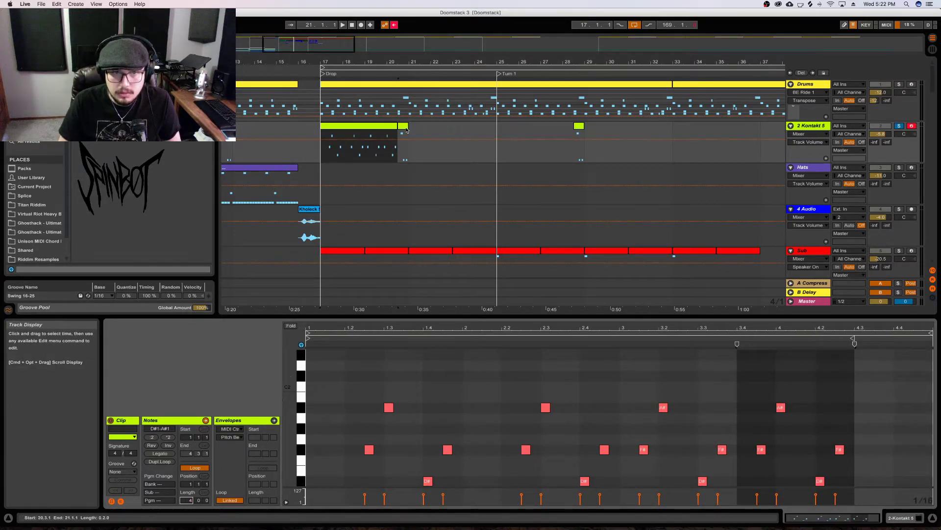
{"action": "key", "text": "super+j"}
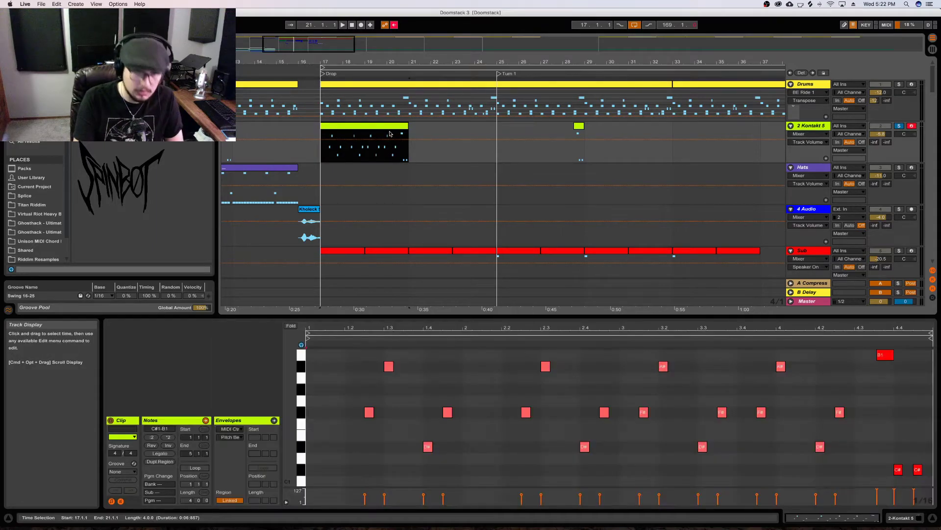
Play the consolidated Kontakt 5 clip and delete its notes from 2.1.1 to 4.3.3, between the first-bar pattern and the ending fill
{"action": "left_click", "coordinate": [874, 456]}
{"action": "key", "text": "space"}
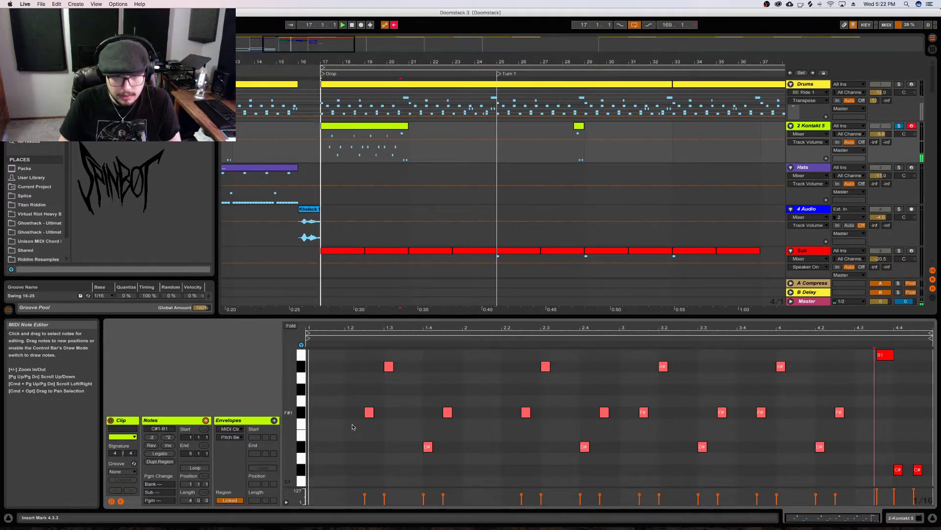
{"action": "left_click_drag", "start_coordinate": [466, 373], "coordinate": [505, 354]}
{"action": "left_click_drag", "start_coordinate": [786, 493], "coordinate": [873, 485]}
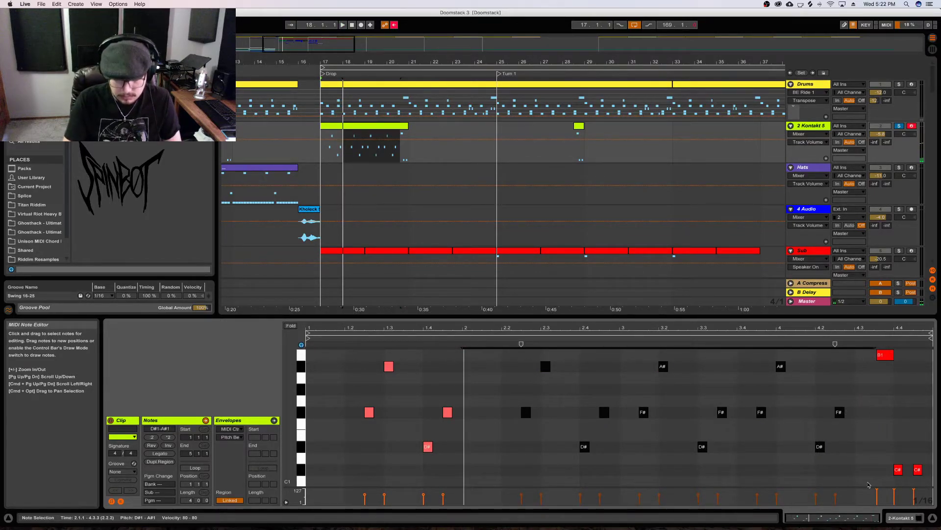
{"action": "key", "text": "Delete"}
{"action": "key", "text": "space"}
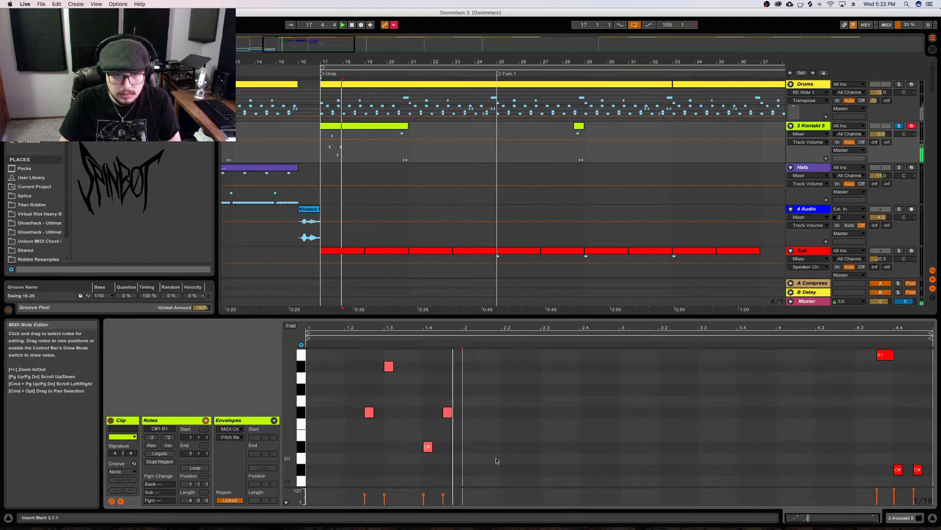
Duplicate the first-bar Kontakt 5 notes repeatedly to fill bars 2 through 4 of the clip
{"action": "left_click_drag", "start_coordinate": [442, 452], "coordinate": [314, 346]}
{"action": "key", "text": "space"}
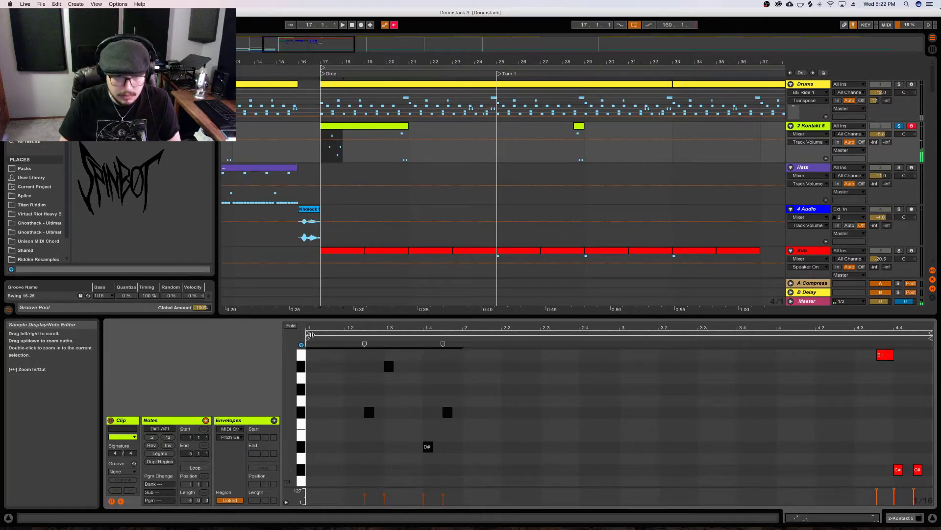
{"action": "key", "text": "super+d"}
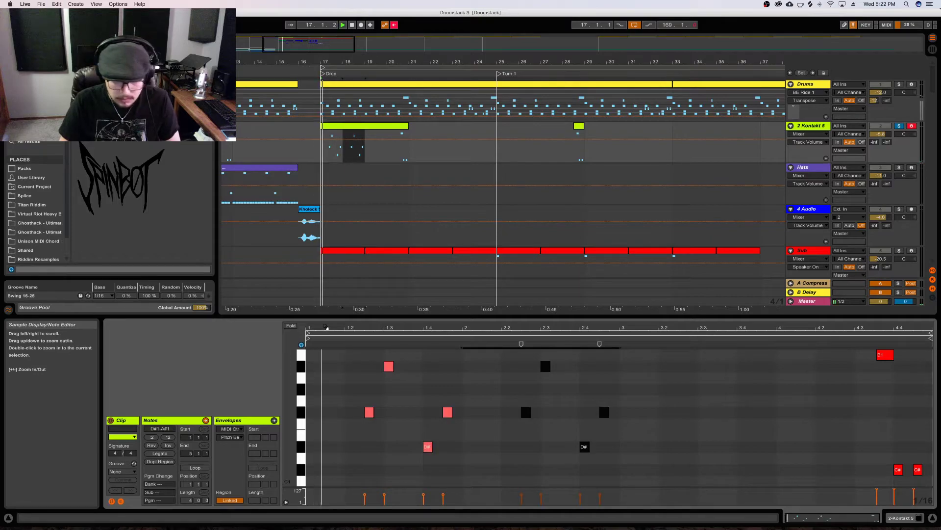
{"action": "key", "text": "super+d"}
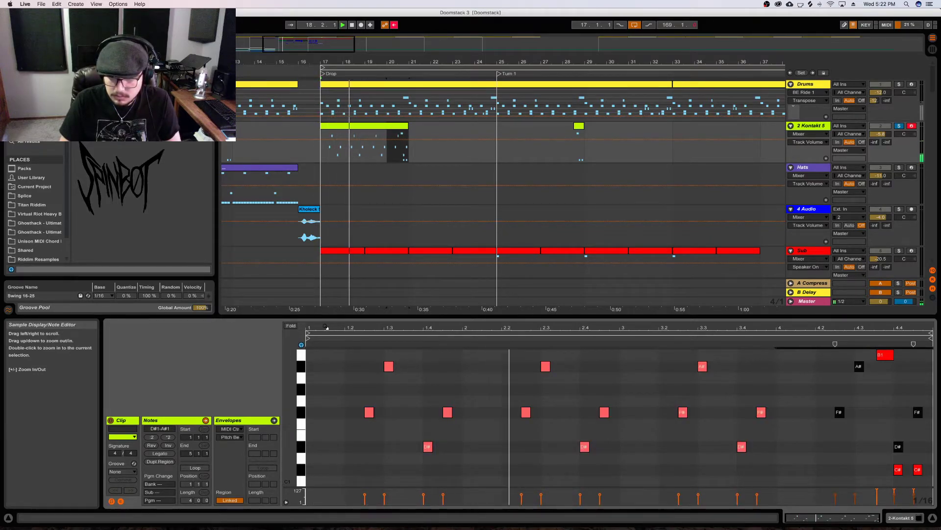
Delete the duplicated D# and F# notes that clash with the ending fill, and duplicate the Kontakt 5 clip to 21.1.1–25.1.1
{"action": "left_click", "coordinate": [884, 431]}
{"action": "double_click", "coordinate": [899, 446]}
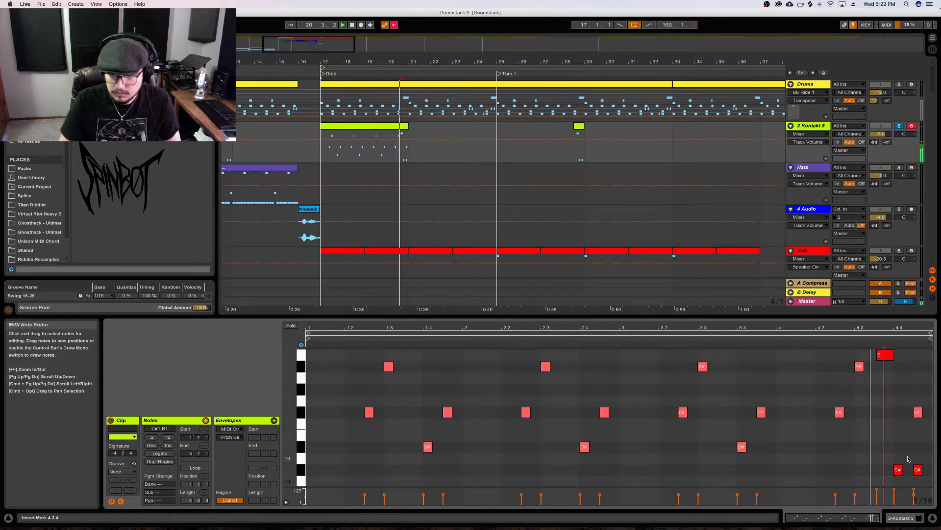
{"action": "left_click", "coordinate": [919, 413]}
{"action": "key", "text": "Delete"}
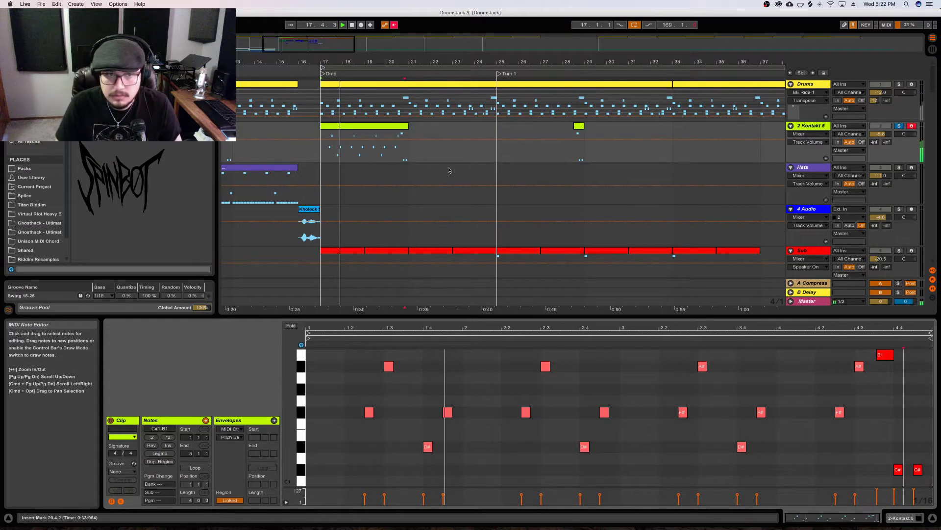
{"action": "left_click", "coordinate": [388, 133]}
{"action": "key", "text": "super+d"}
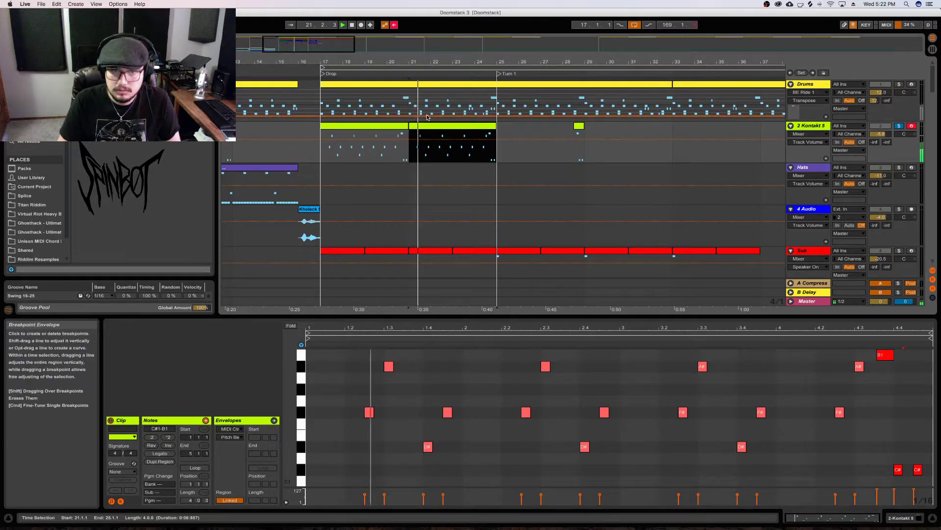
Add Decapitator to the Kontakt 5 track and try its Tone and Drive controls during playback
{"action": "left_click", "coordinate": [812, 126]}
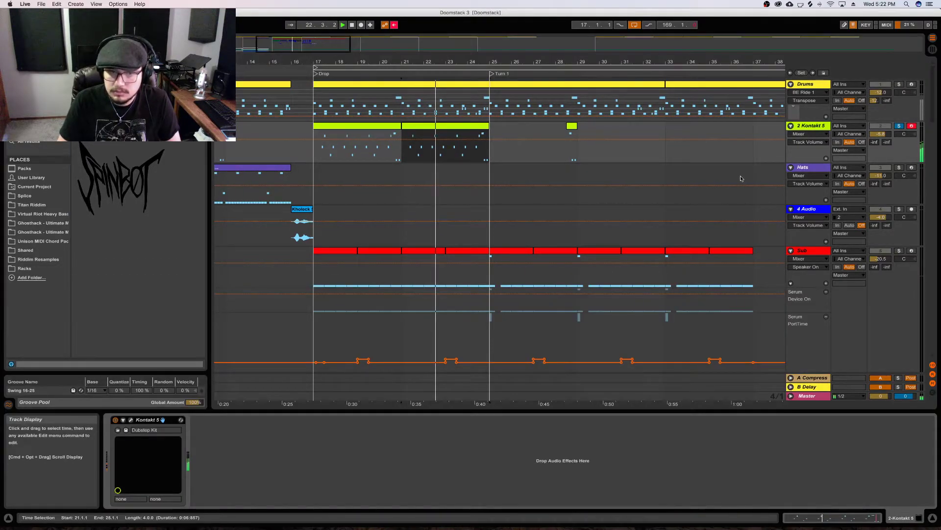
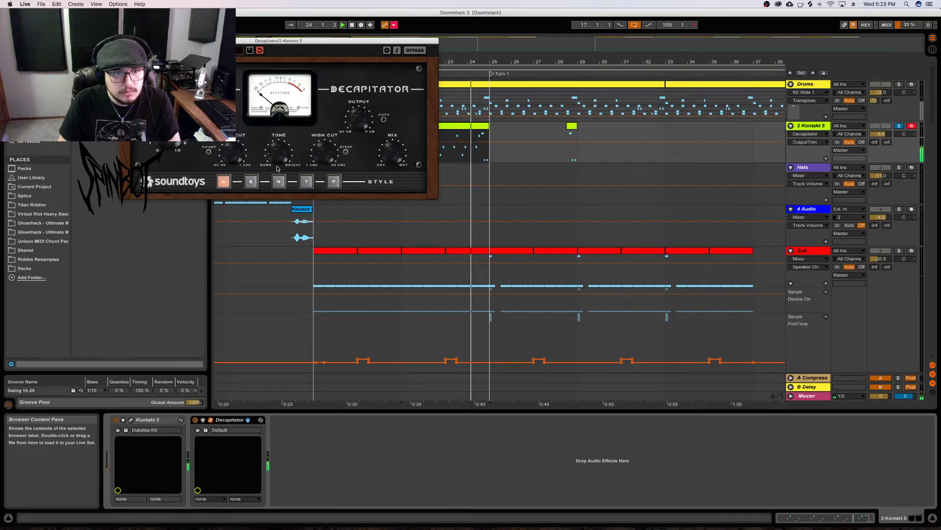
{"action": "left_click_drag", "start_coordinate": [278, 153], "coordinate": [278, 173]}
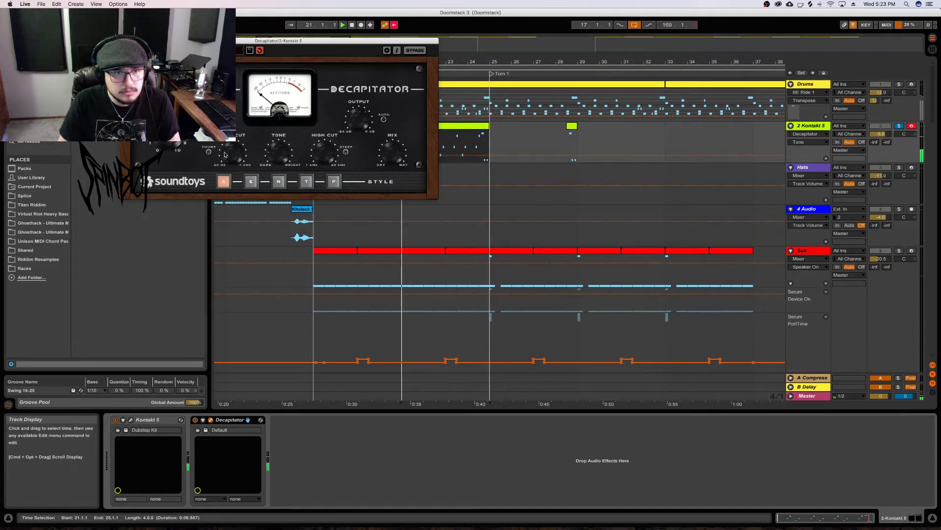
{"action": "left_click", "coordinate": [279, 124]}
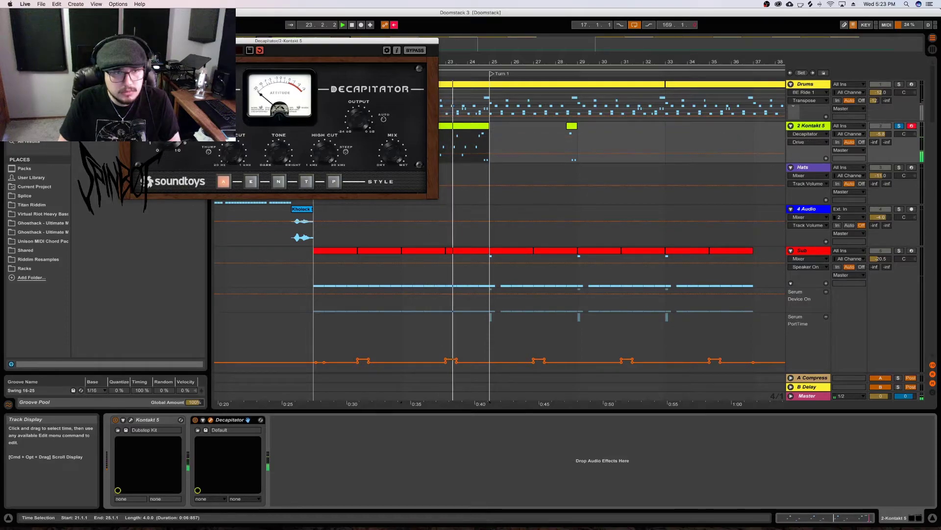
{"action": "left_click_drag", "start_coordinate": [176, 41], "coordinate": [331, 125]}
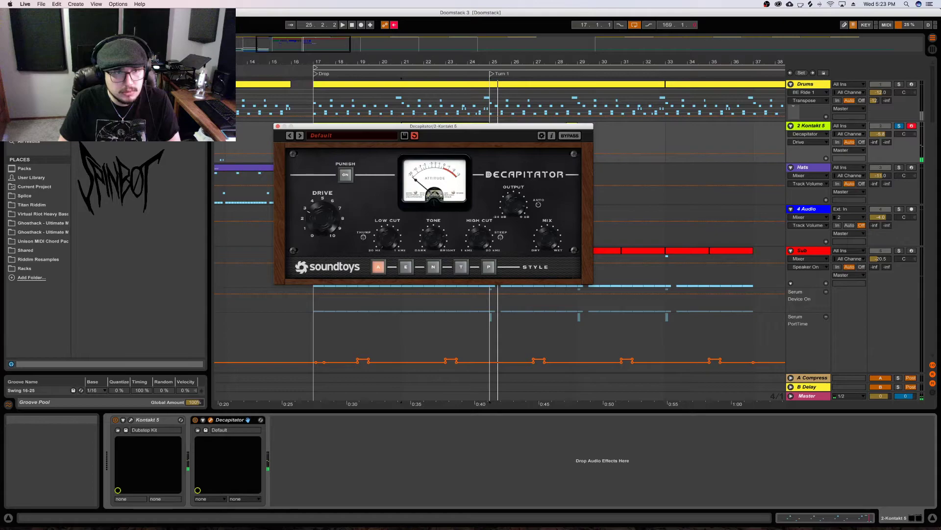
Insert Supercharger GT before Decapitator on the Kontakt 5 track and load its Ghetto Drums preset
{"action": "scroll", "coordinate": [39, 220], "scroll_direction": "down", "scroll_amount": 1}
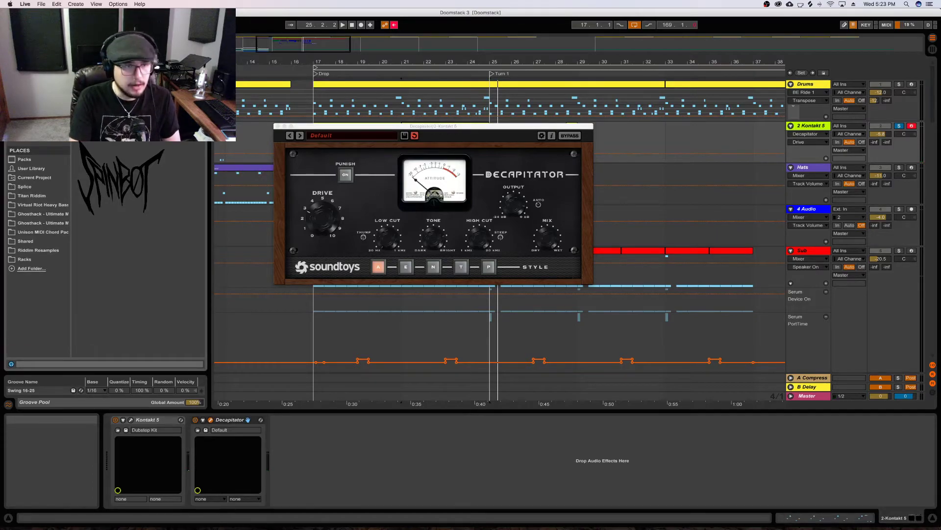
{"action": "scroll", "coordinate": [39, 221], "scroll_direction": "up", "scroll_amount": 1}
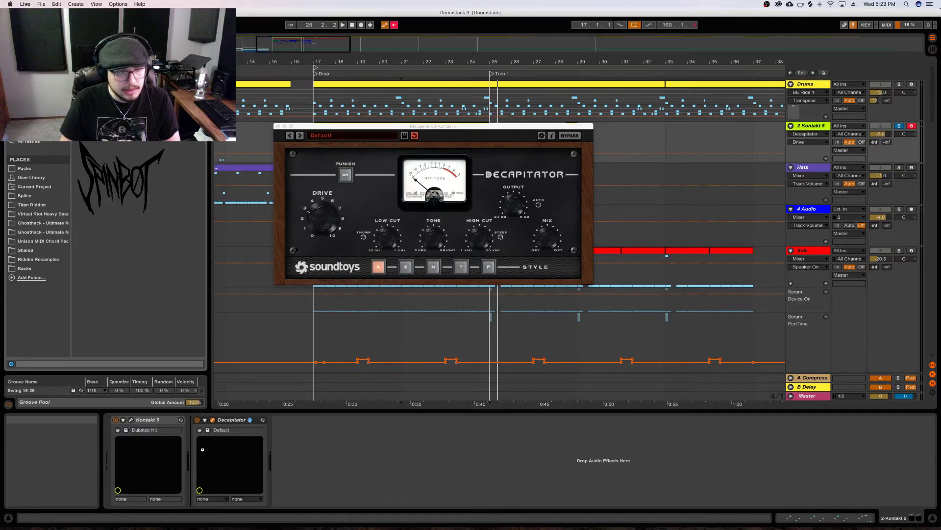
{"action": "left_click_drag", "start_coordinate": [201, 445], "coordinate": [202, 446]}
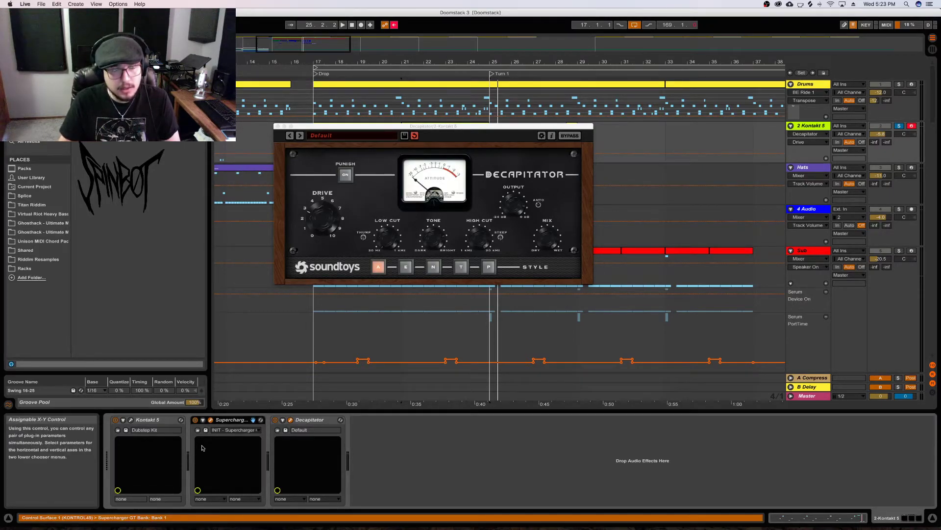
{"action": "left_click_drag", "start_coordinate": [424, 129], "coordinate": [745, 246]}
{"action": "key", "text": "space"}
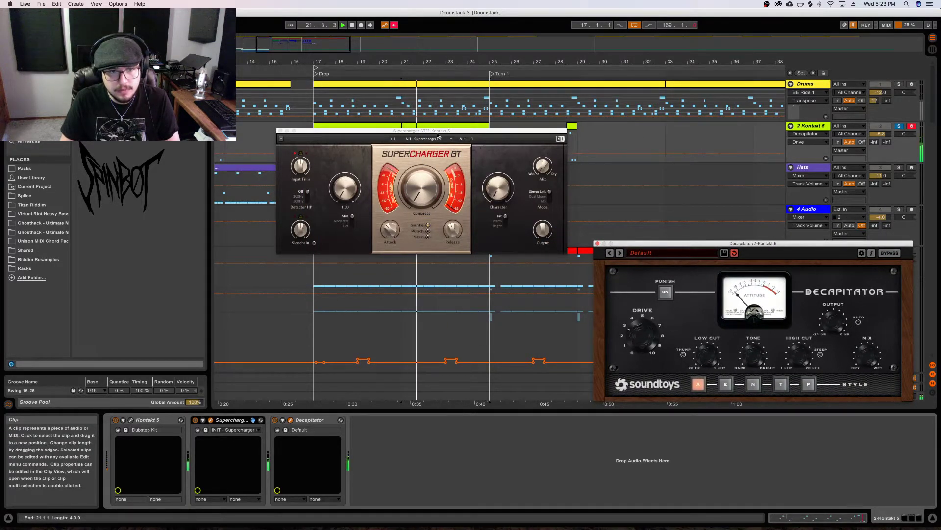
{"action": "left_click", "coordinate": [433, 139]}
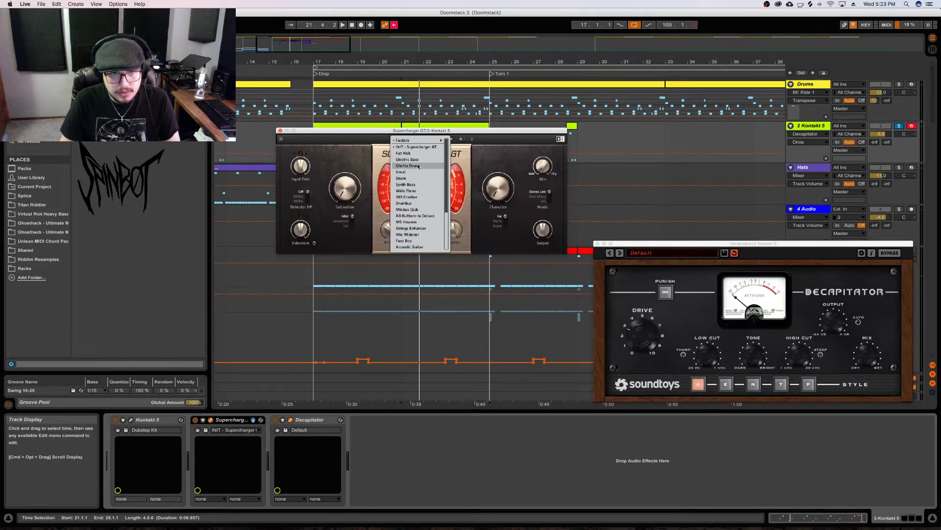
{"action": "left_click", "coordinate": [419, 166]}
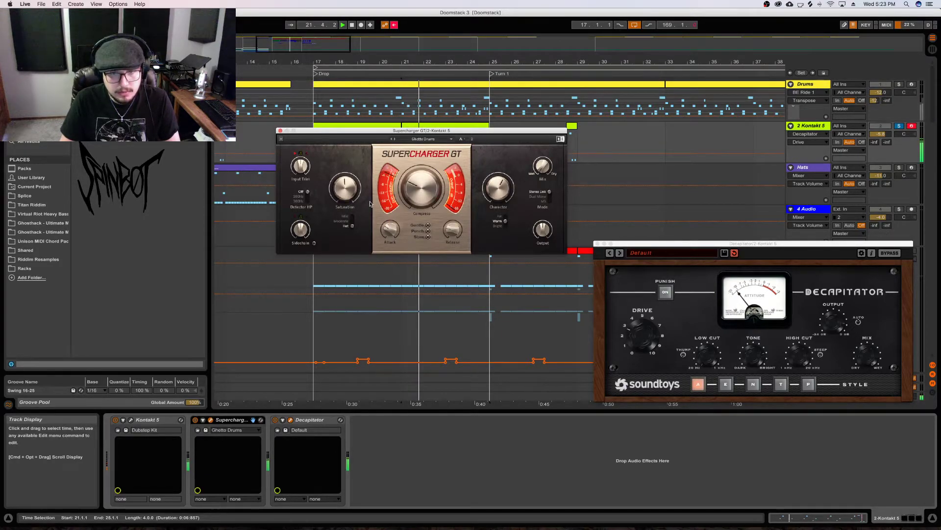
Unsolo the Kontakt 5 track, close its plug-in windows and lower its volume to -7.9 dB
{"action": "left_click", "coordinate": [900, 126]}
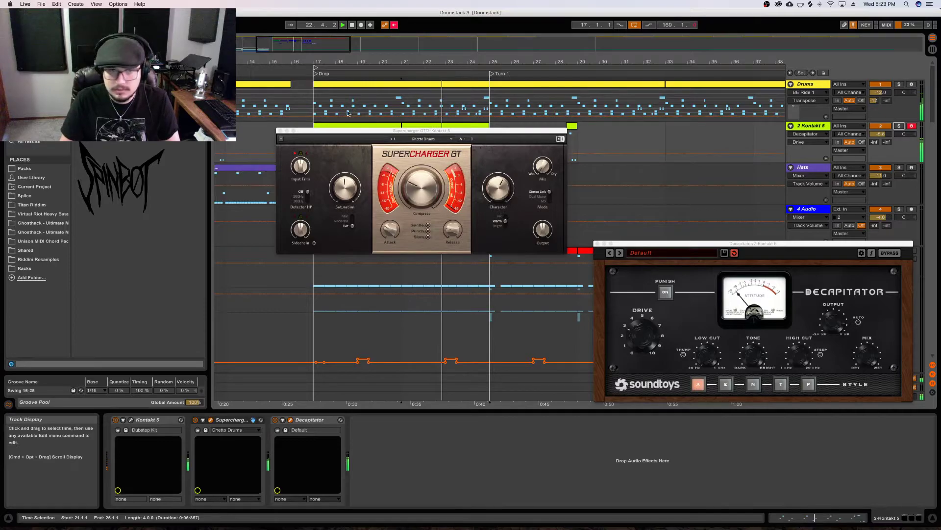
{"action": "left_click", "coordinate": [280, 131]}
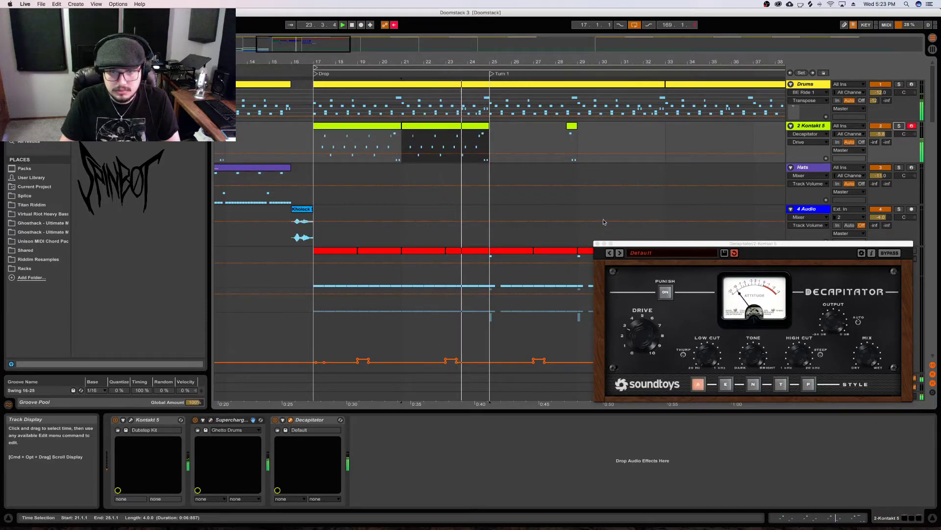
{"action": "left_click", "coordinate": [596, 243]}
{"action": "left_click_drag", "start_coordinate": [881, 133], "coordinate": [881, 139]}
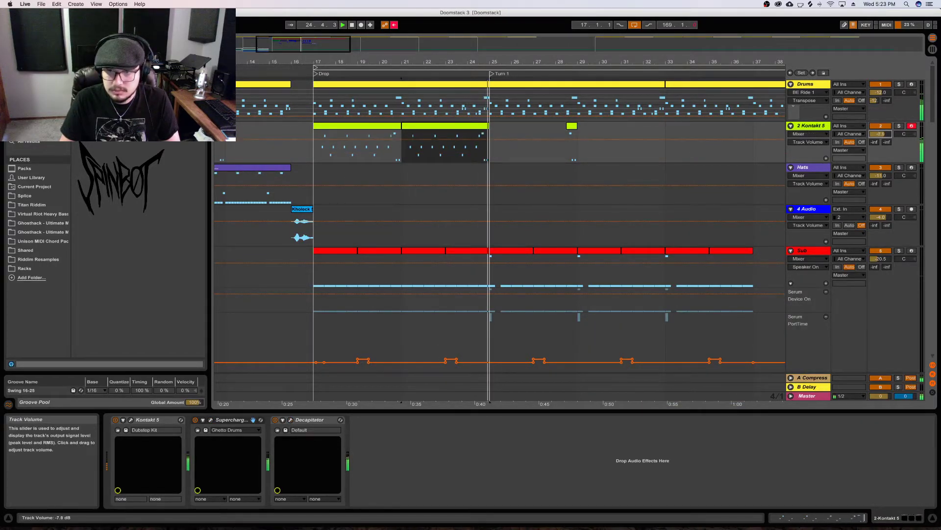
Switch off Supercharger GT and add an EQ Eight with band 8 enabled as a high cut at about 6 kHz
{"action": "left_click", "coordinate": [195, 419]}
{"action": "key", "text": "space"}
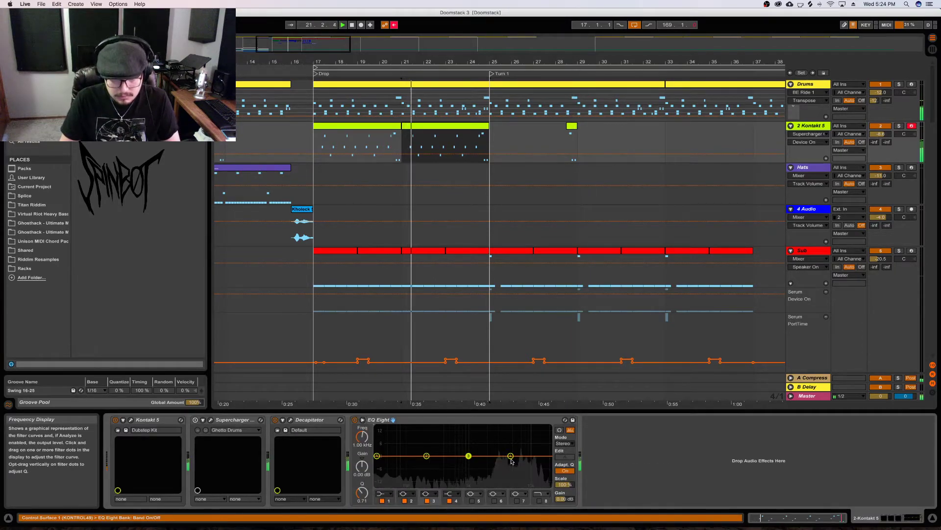
{"action": "left_click", "coordinate": [537, 500]}
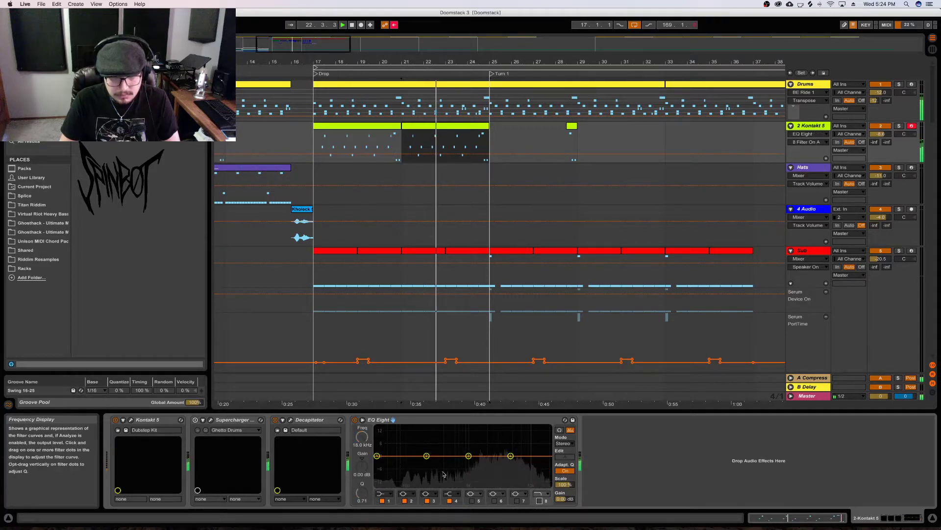
{"action": "left_click", "coordinate": [539, 500]}
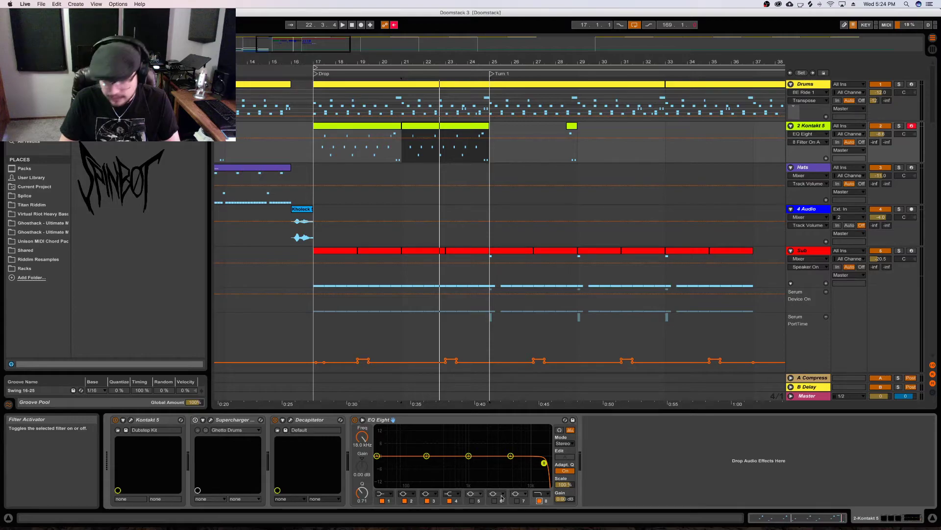
{"action": "left_click_drag", "start_coordinate": [362, 437], "coordinate": [362, 445]}
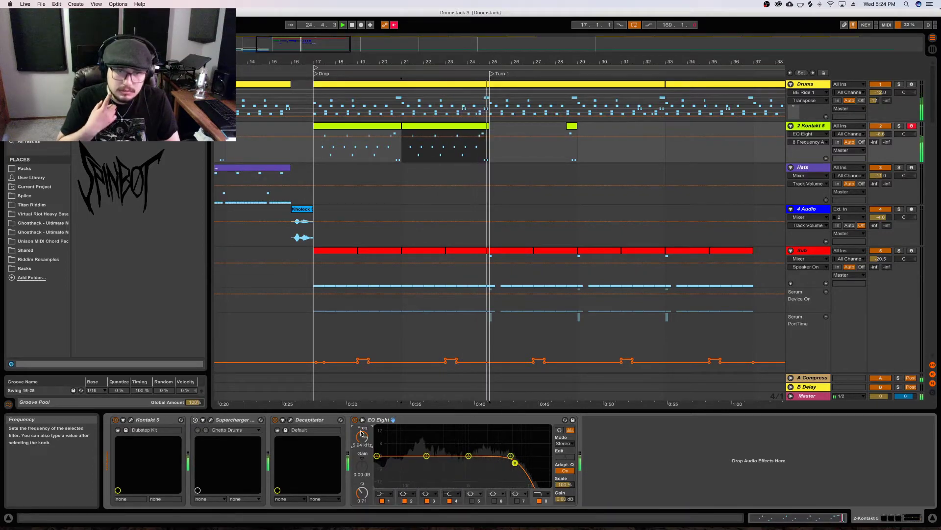
{"action": "key", "text": "space"}
{"action": "key", "text": "space"}
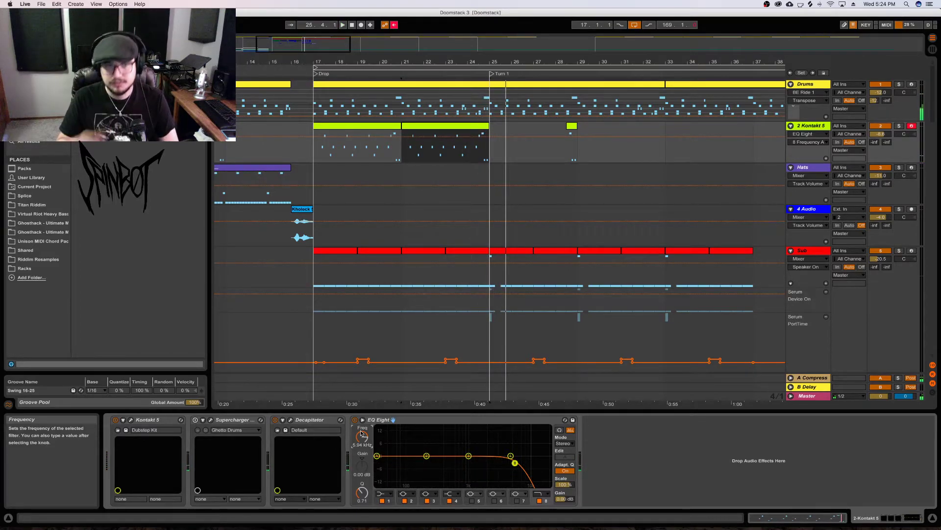
Play the drop from bar 17 and check how the drums sit with the frozen bass audio on the WUB tracks
{"action": "left_click", "coordinate": [353, 85]}
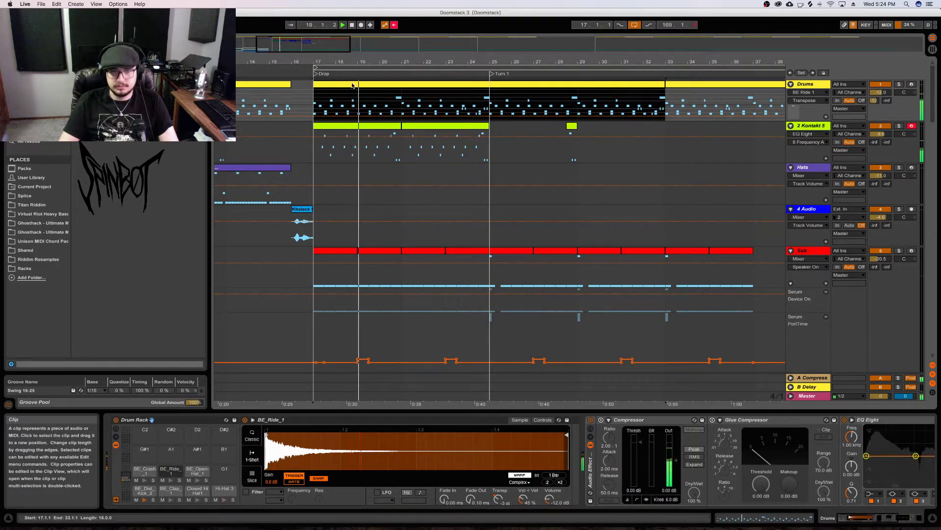
{"action": "key", "text": "space"}
{"action": "key", "text": "space"}
{"action": "scroll", "coordinate": [367, 137], "scroll_direction": "down", "scroll_amount": 2}
{"action": "scroll", "coordinate": [367, 137], "scroll_direction": "down", "scroll_amount": 12}
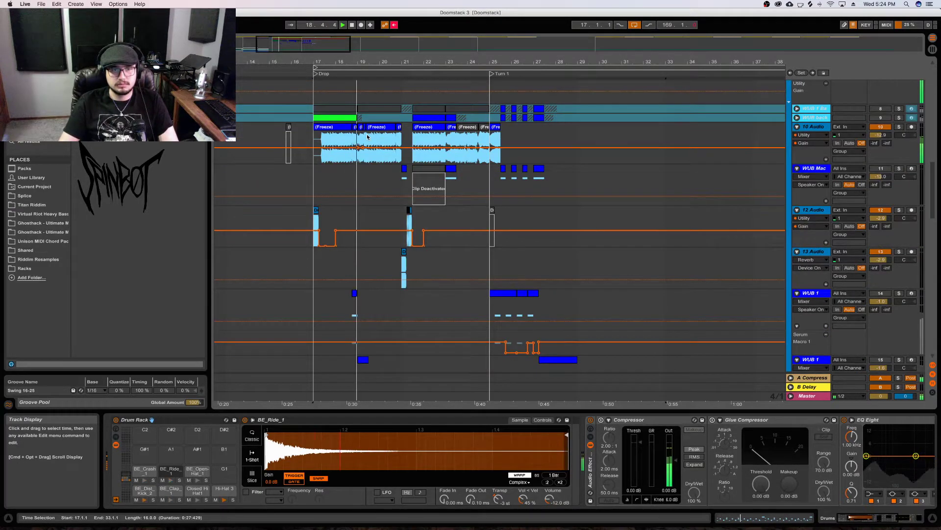
{"action": "key", "text": "space"}
{"action": "key", "text": "space"}
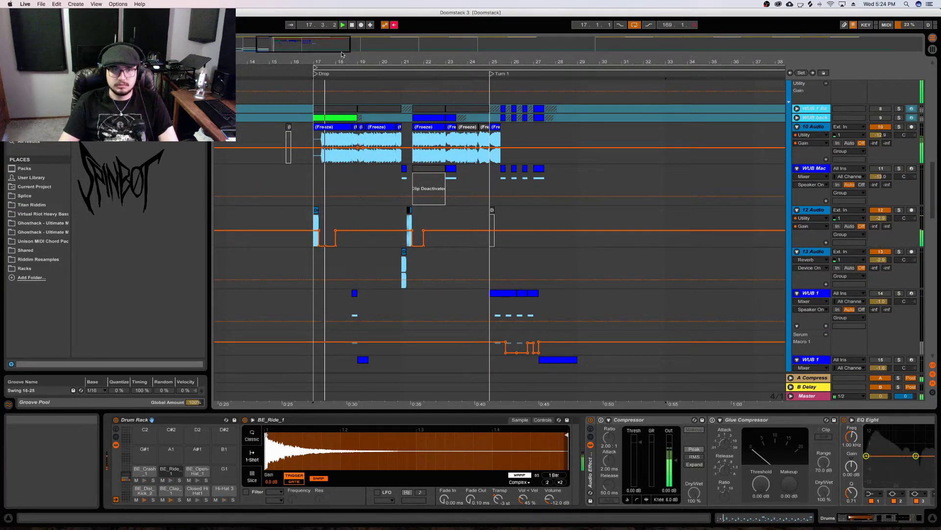
Solo the 10 Audio track and open its frozen clip from 18.4.1 to 19.1.1 for sample editing
{"action": "left_click_drag", "start_coordinate": [349, 55], "coordinate": [438, 122]}
{"action": "left_click", "coordinate": [442, 127]}
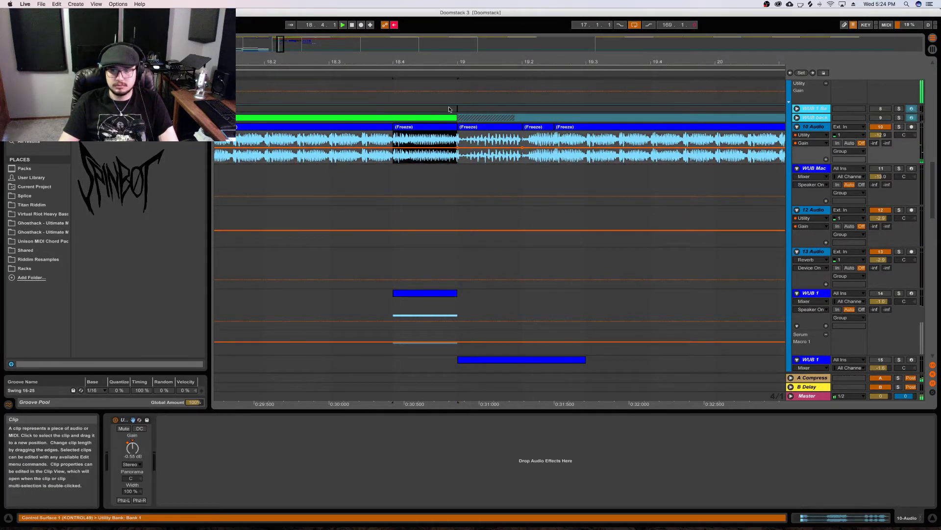
{"action": "left_click", "coordinate": [900, 126]}
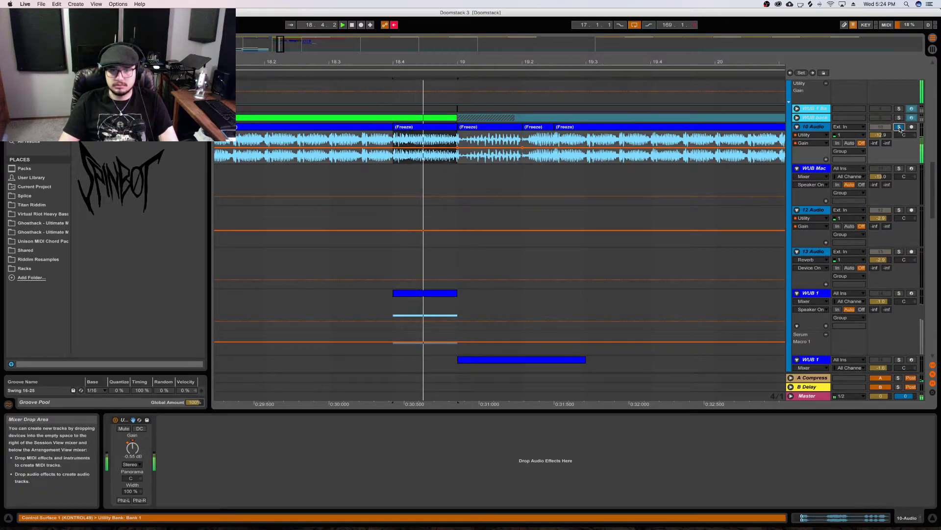
{"action": "double_click", "coordinate": [425, 142]}
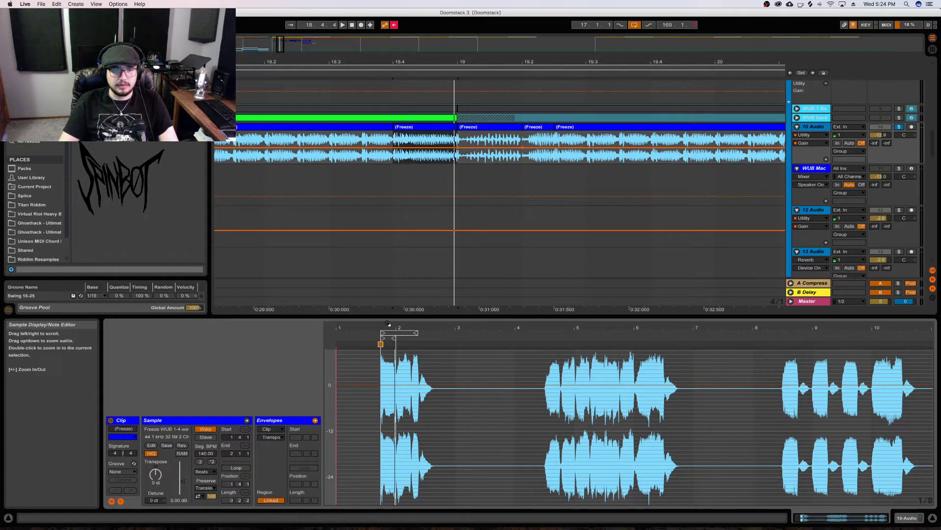
Consolidate the frozen 10 Audio clip from 18.4.1 to 19.1.1 and set its segment BPM to 220.00
{"action": "left_click", "coordinate": [433, 126]}
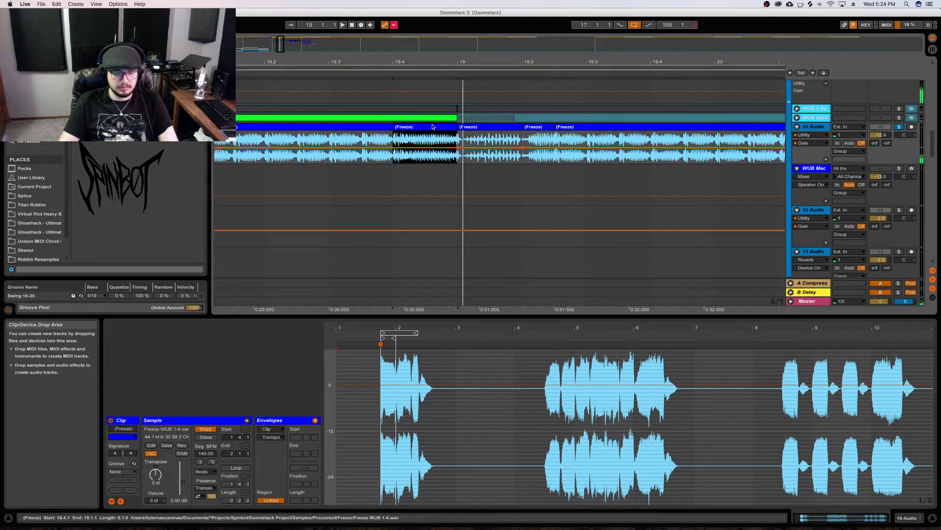
{"action": "key", "text": "super+j"}
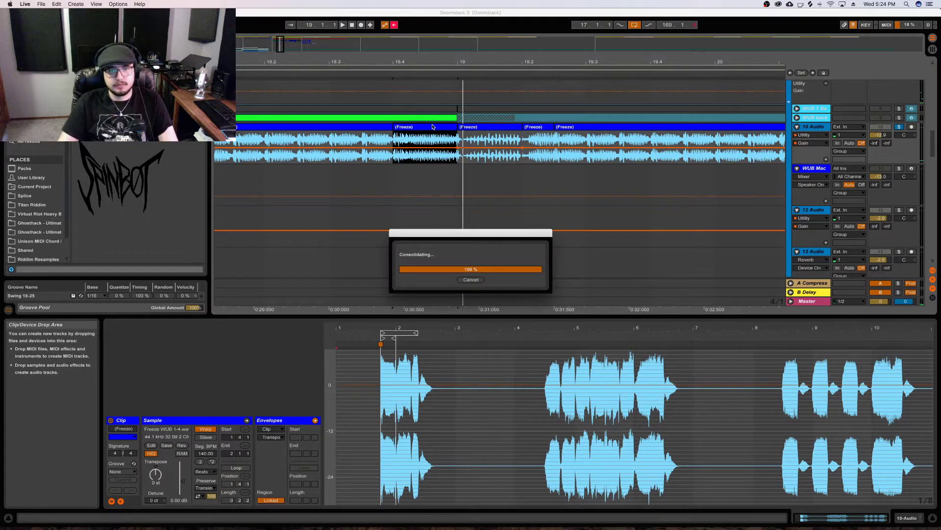
{"action": "key", "text": "space"}
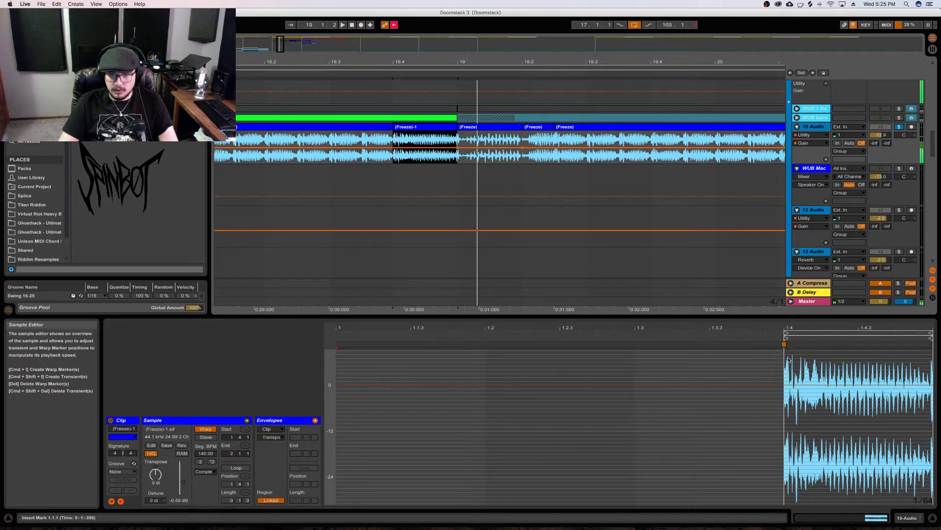
{"action": "left_click_drag", "start_coordinate": [206, 453], "coordinate": [205, 421]}
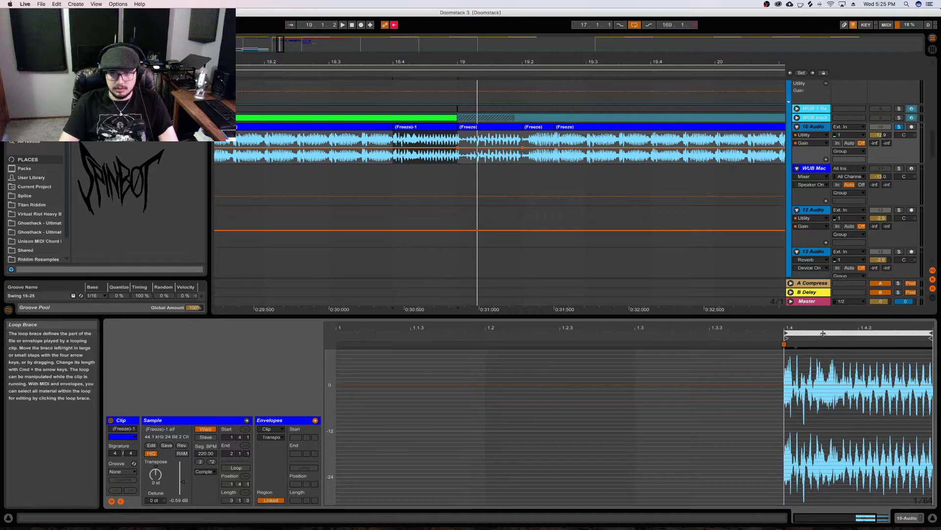
Set the consolidated (Freeze)-1 clip's start to 1.4.2 and its loop position to 1.4.3, and extend the clip's end to 19.1.1
{"action": "mouse_move", "coordinate": [787, 337]}
{"action": "left_mouse_down"}
{"action": "mouse_move", "coordinate": [838, 338]}
{"action": "mouse_move", "coordinate": [786, 338]}
{"action": "left_mouse_up"}
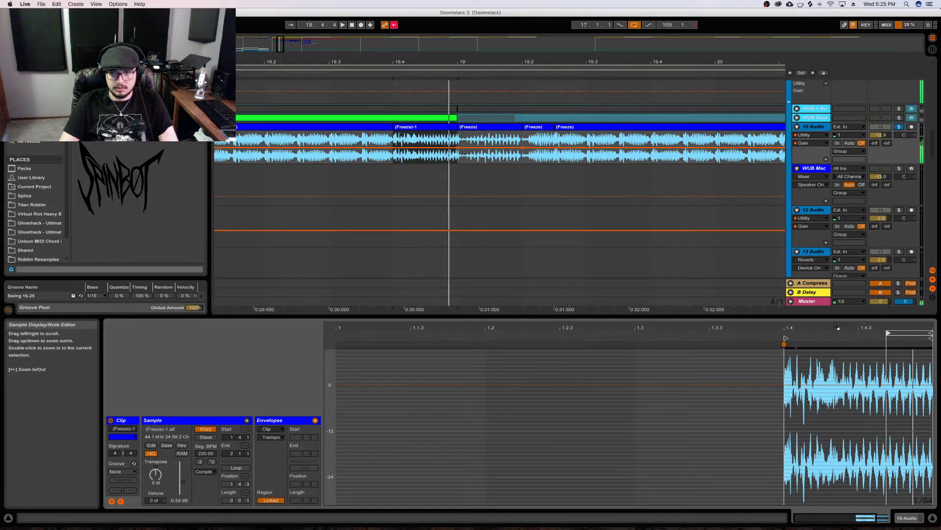
{"action": "left_click_drag", "start_coordinate": [785, 338], "coordinate": [822, 338]}
{"action": "left_click", "coordinate": [441, 128]}
{"action": "key", "text": "space"}
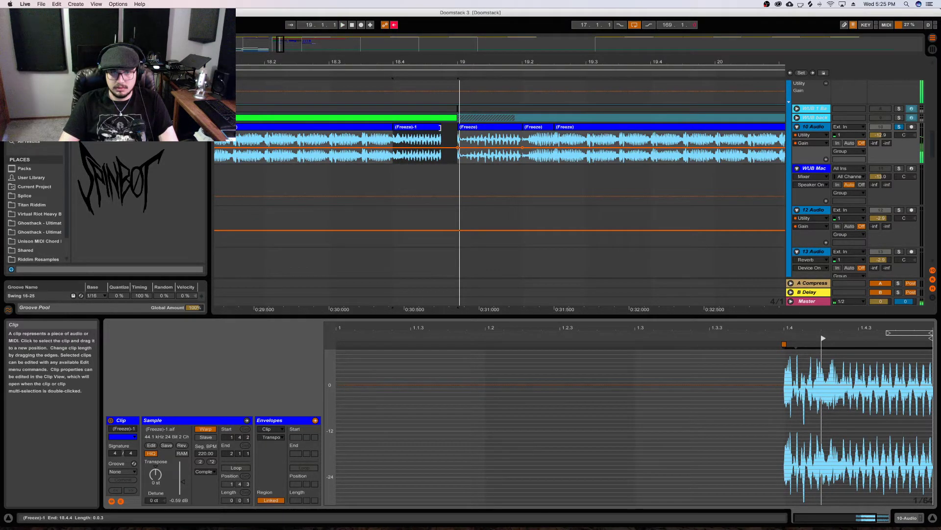
{"action": "left_click_drag", "start_coordinate": [442, 128], "coordinate": [458, 129]}
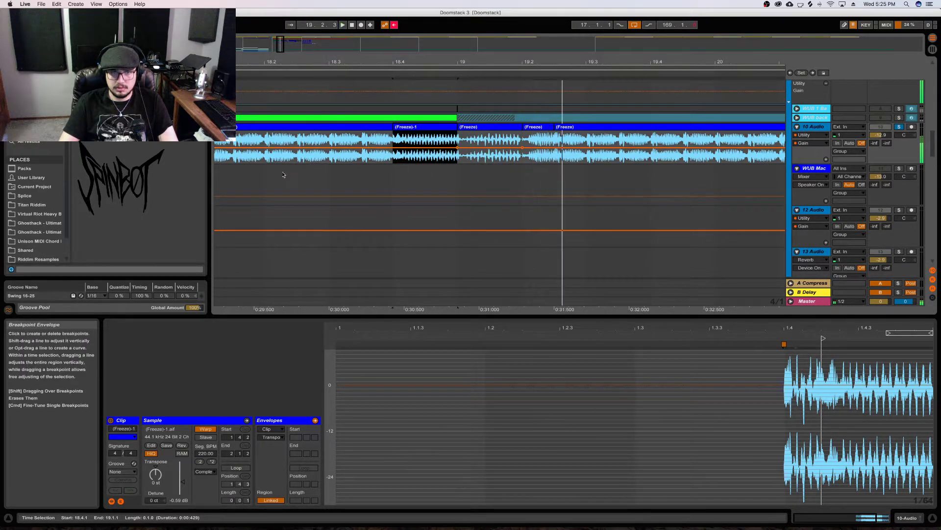
Unsolo the 10 Audio track, play through the drop, and replay the frozen clip from 23.3.1 to 24.3.1
{"action": "left_click", "coordinate": [336, 190]}
{"action": "key", "text": "space"}
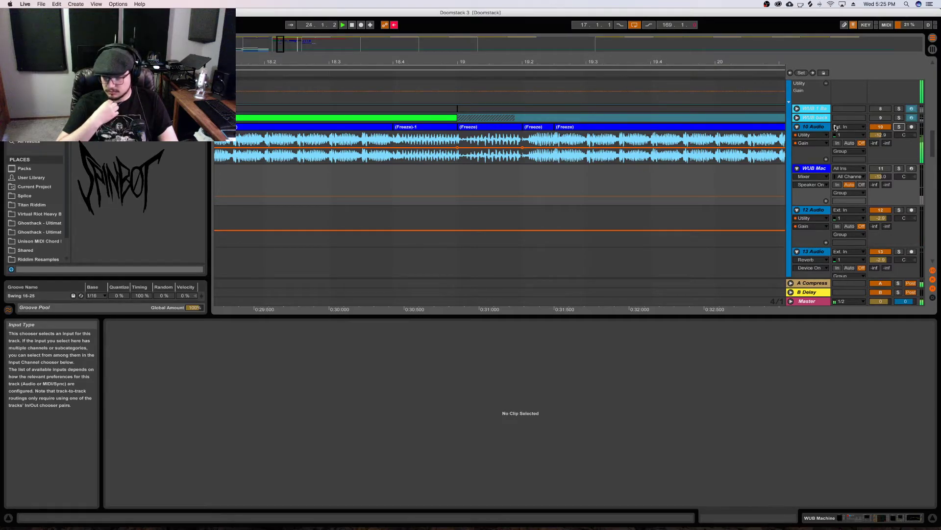
{"action": "left_click_drag", "start_coordinate": [493, 61], "coordinate": [505, 65]}
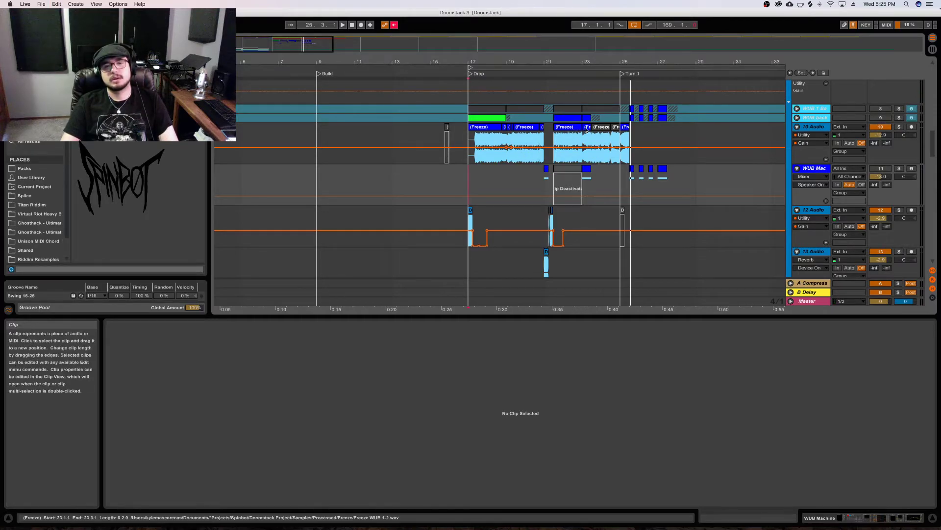
{"action": "left_click", "coordinate": [572, 133]}
{"action": "left_click", "coordinate": [614, 64]}
{"action": "left_click_drag", "start_coordinate": [614, 64], "coordinate": [559, 260]}
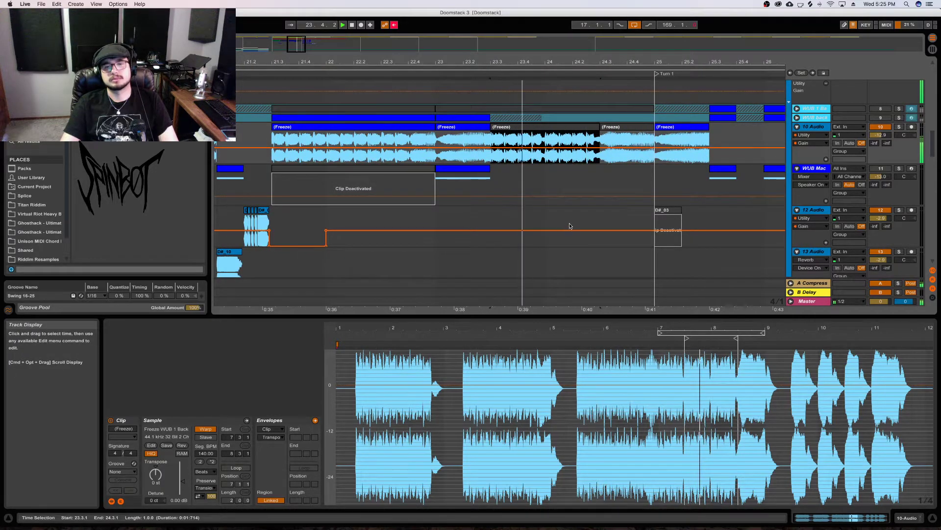
{"action": "left_click", "coordinate": [696, 181]}
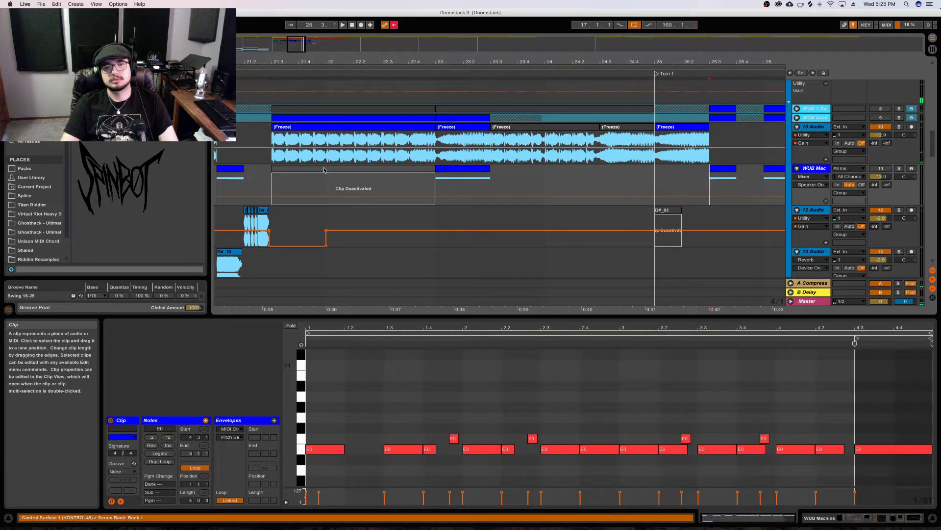
Examine the notes of the deactivated WUB Machine clip at 21.3.1 and of the WUB 1 Backup clip at 23.1.1
{"action": "left_click", "coordinate": [363, 191]}
{"action": "scroll", "coordinate": [377, 196], "scroll_direction": "up", "scroll_amount": 3}
{"action": "key", "text": "a"}
{"action": "key", "text": "a"}
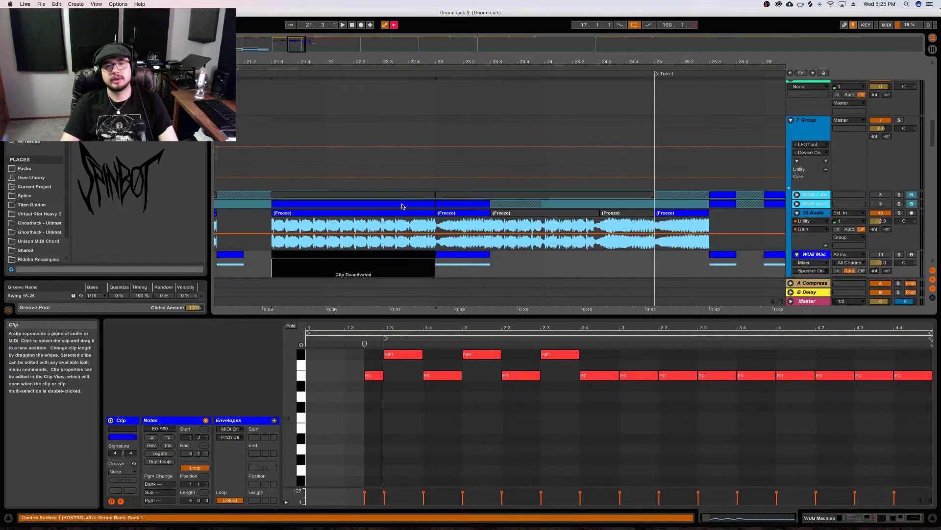
{"action": "scroll", "coordinate": [416, 191], "scroll_direction": "down", "scroll_amount": 1}
{"action": "left_click", "coordinate": [459, 177]}
{"action": "scroll", "coordinate": [460, 177], "scroll_direction": "down", "scroll_amount": 1}
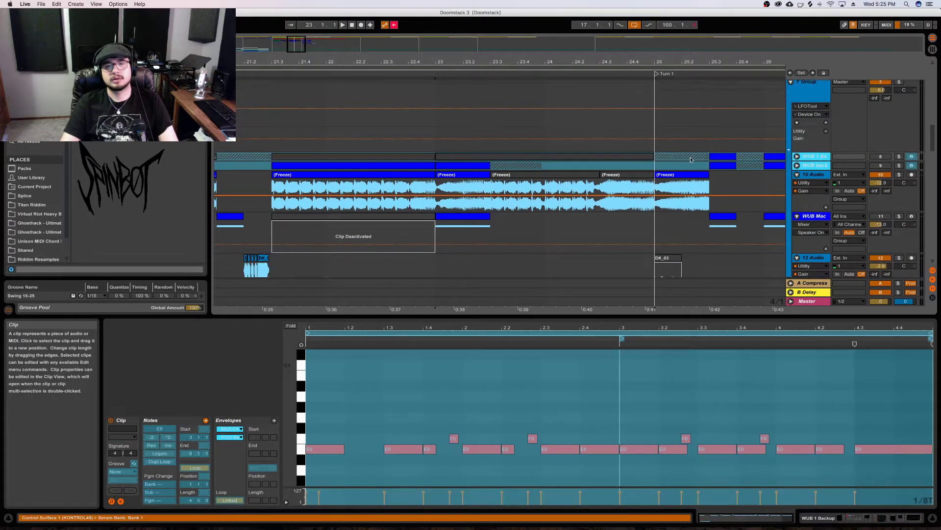
Move the WUB 1 Backup MIDI clip spanning 23.1.1 to 25.1.1 onto the WUB Machine track at the same position
{"action": "right_click", "coordinate": [815, 156]}
{"action": "left_click", "coordinate": [570, 155]}
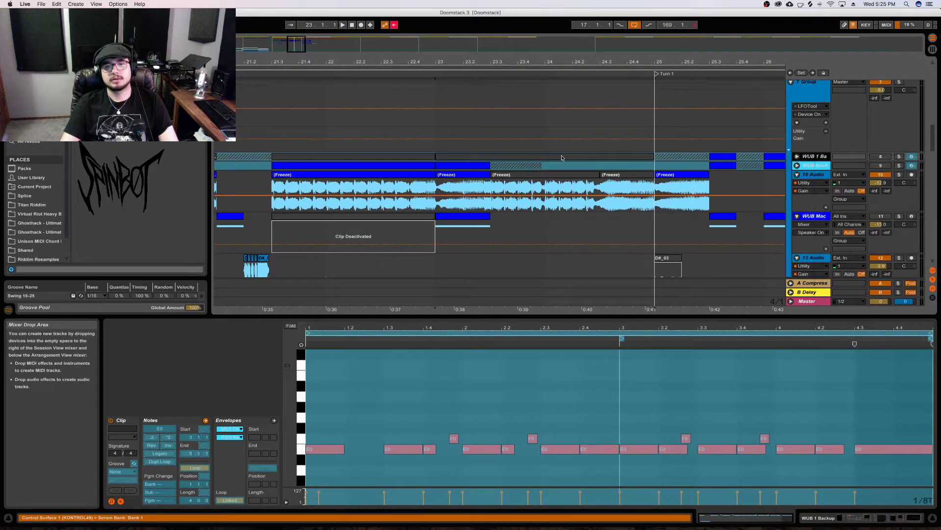
{"action": "scroll", "coordinate": [557, 294], "scroll_direction": "down", "scroll_amount": 1}
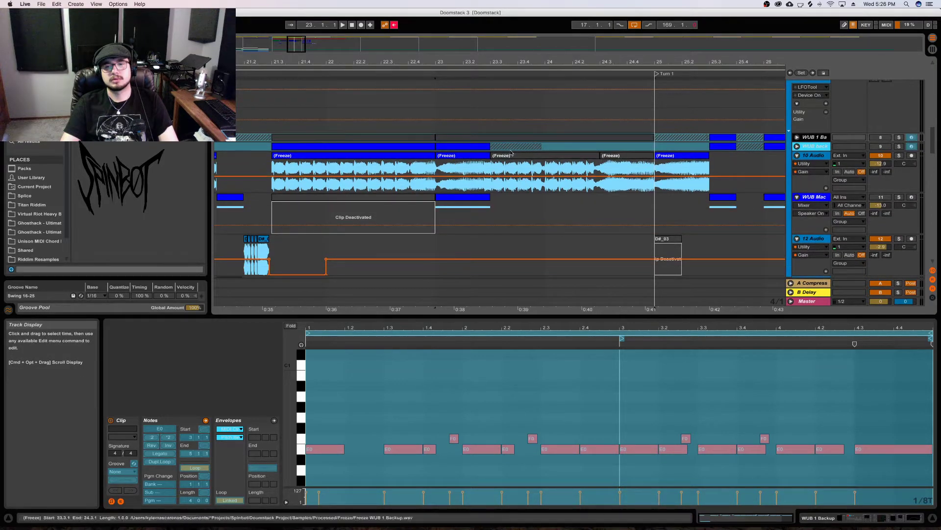
{"action": "left_click", "coordinate": [516, 238]}
{"action": "key", "text": "super+v"}
{"action": "mouse_move", "coordinate": [516, 238]}
{"action": "left_mouse_down"}
{"action": "mouse_move", "coordinate": [514, 220]}
{"action": "mouse_move", "coordinate": [506, 262]}
{"action": "mouse_move", "coordinate": [505, 233]}
{"action": "mouse_move", "coordinate": [536, 231]}
{"action": "mouse_move", "coordinate": [508, 228]}
{"action": "left_mouse_up"}
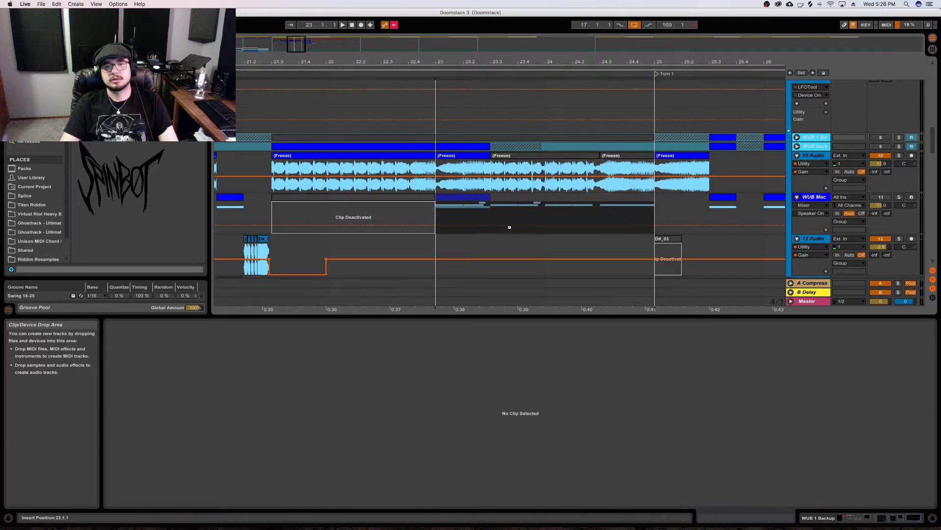
Solo the WUB Machine track and listen to its MIDI clip from 23.1.1
{"action": "key", "text": "space"}
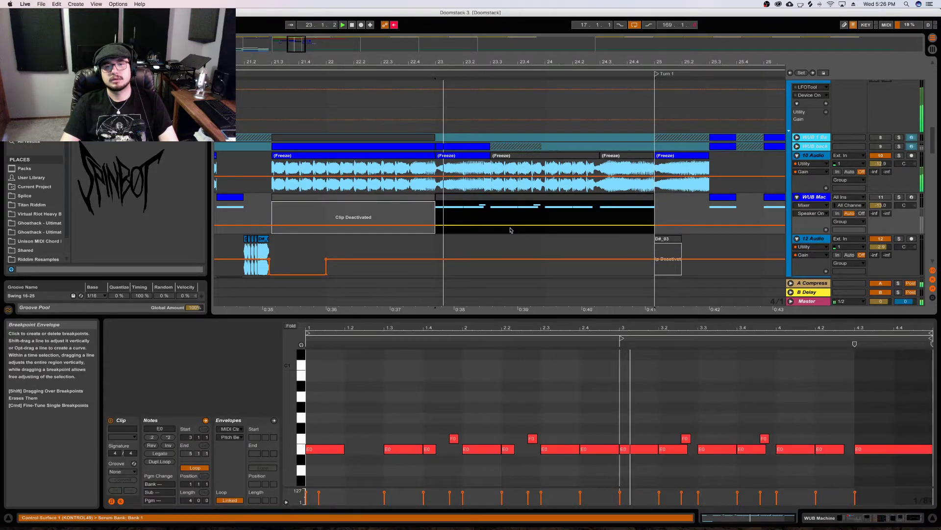
{"action": "left_click", "coordinate": [900, 197]}
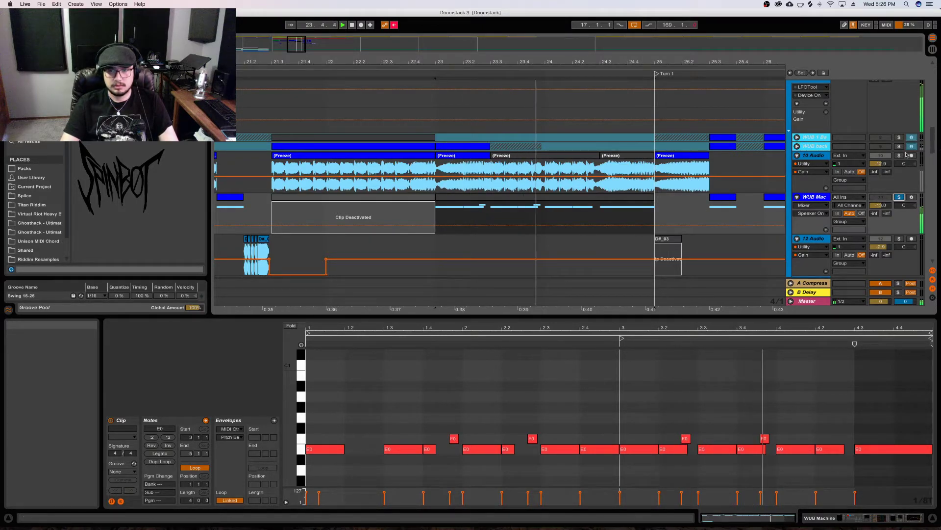
{"action": "key", "text": "space"}
{"action": "key", "text": "space"}
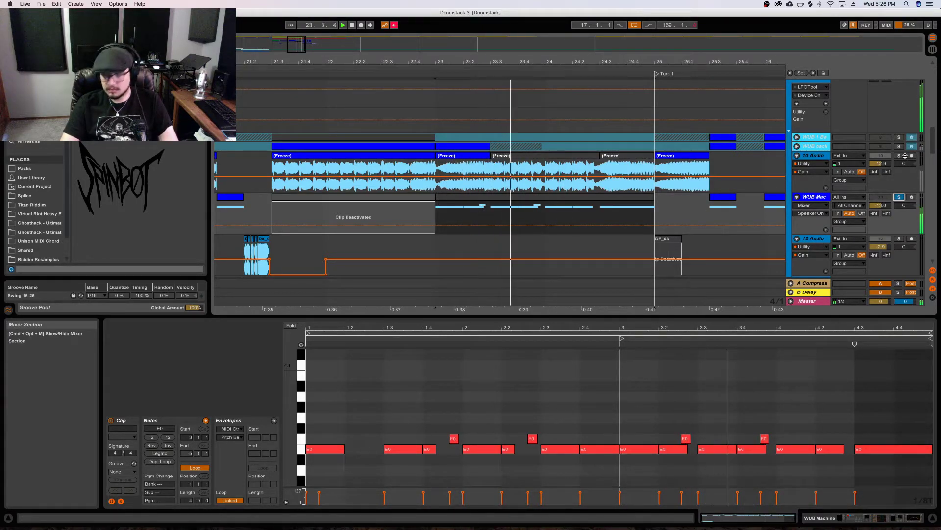
{"action": "left_click", "coordinate": [605, 200]}
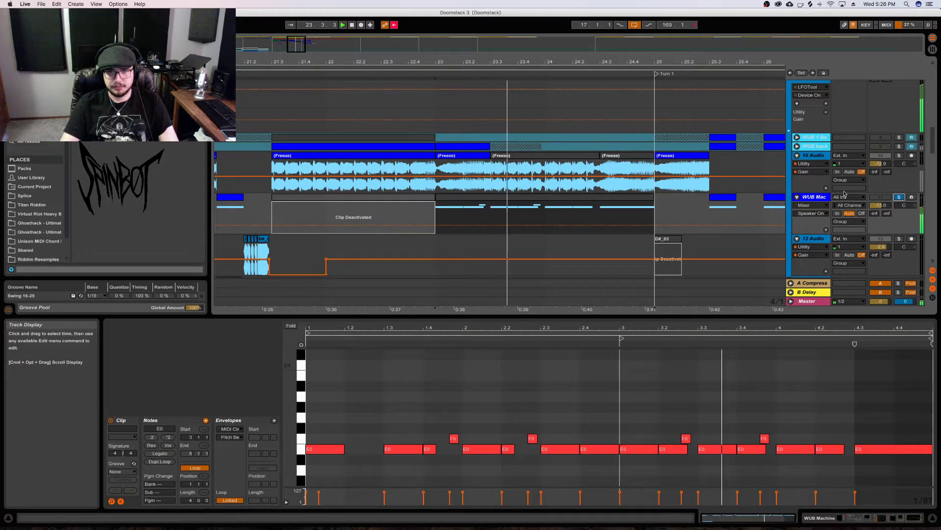
Freeze the WUB Machine track and set the arrangement's fixed grid to 1/2
{"action": "right_click", "coordinate": [812, 197]}
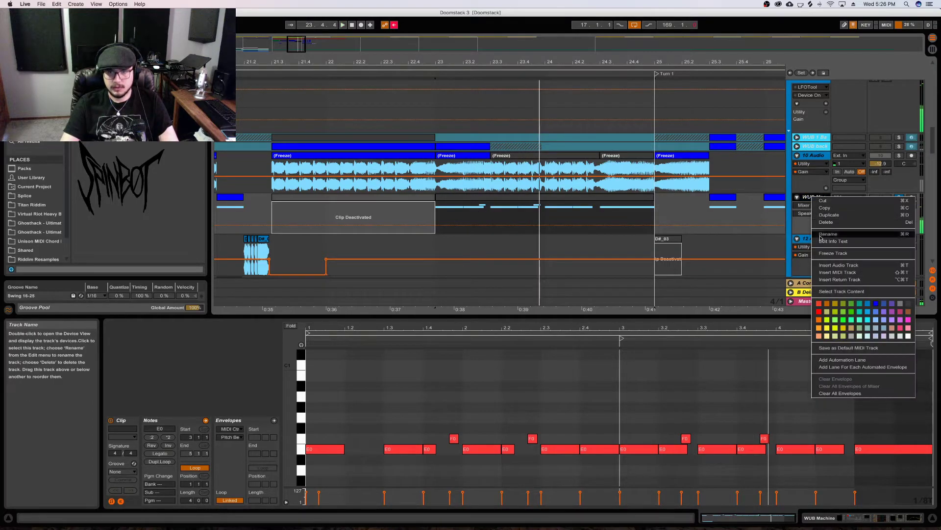
{"action": "left_click", "coordinate": [844, 253]}
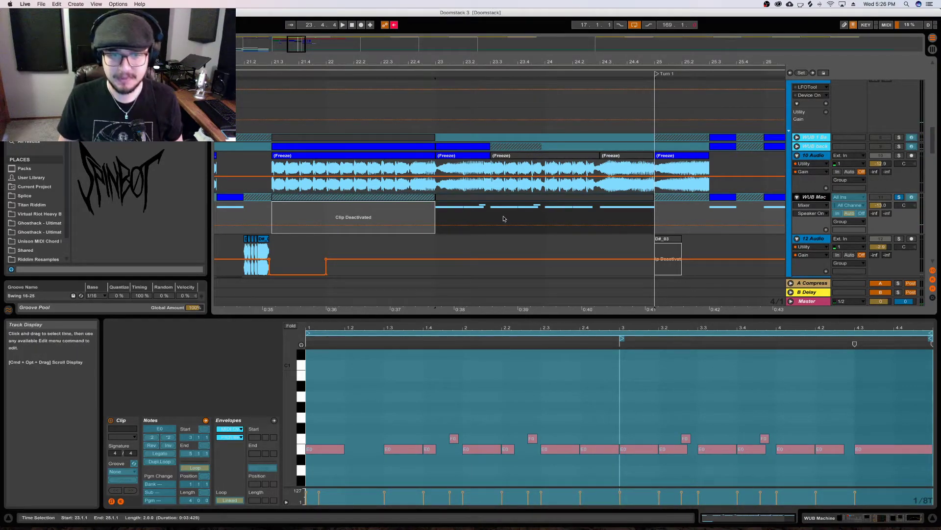
{"action": "left_click", "coordinate": [520, 198]}
{"action": "left_click", "coordinate": [632, 220]}
{"action": "right_click", "coordinate": [671, 219]}
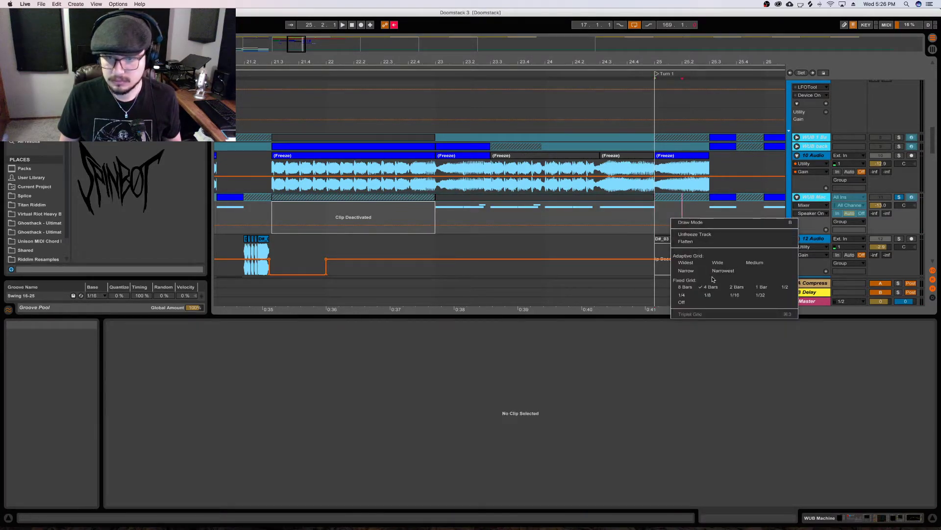
{"action": "left_click", "coordinate": [783, 289]}
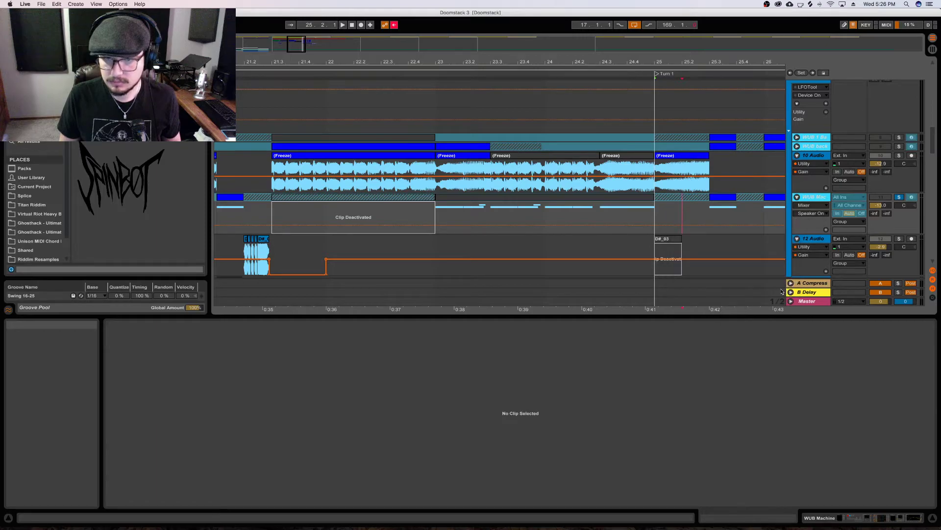
Copy the frozen WUB Machine section from 23.3.1 to 24.3.1 onto the 10 Audio track, replacing the audio there
{"action": "left_click_drag", "start_coordinate": [476, 218], "coordinate": [645, 220]}
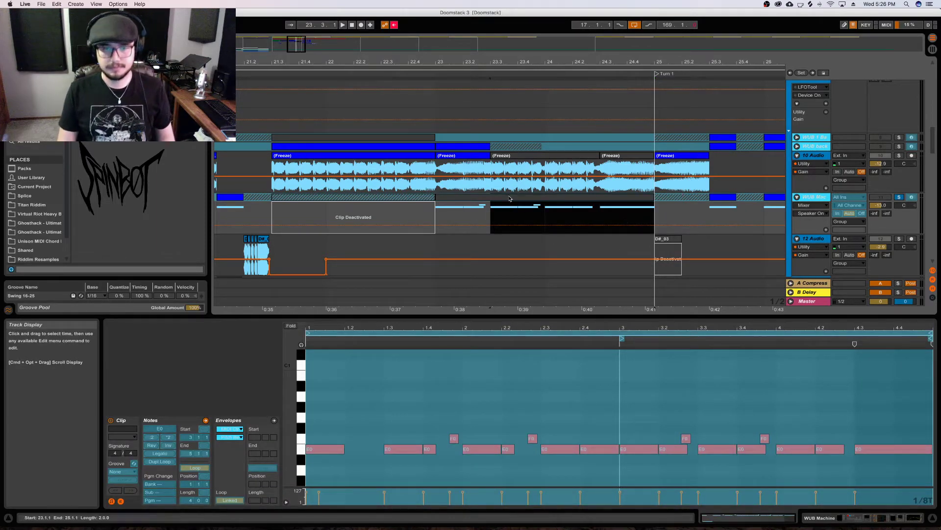
{"action": "left_click", "coordinate": [524, 169]}
{"action": "left_click_drag", "start_coordinate": [491, 218], "coordinate": [596, 225]}
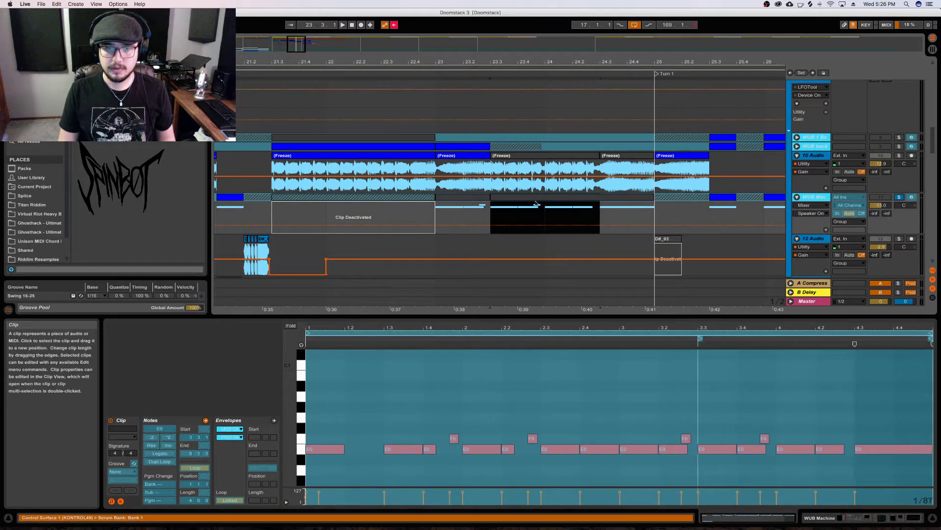
{"action": "left_click", "coordinate": [545, 216], "text": "shift"}
{"action": "left_click_drag", "start_coordinate": [495, 217], "coordinate": [598, 220]}
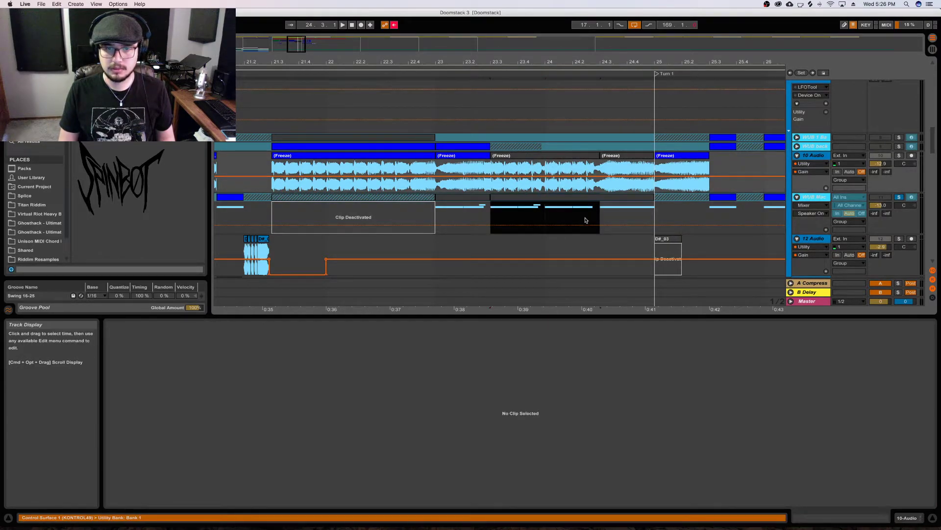
{"action": "left_click", "coordinate": [553, 170], "text": "shift"}
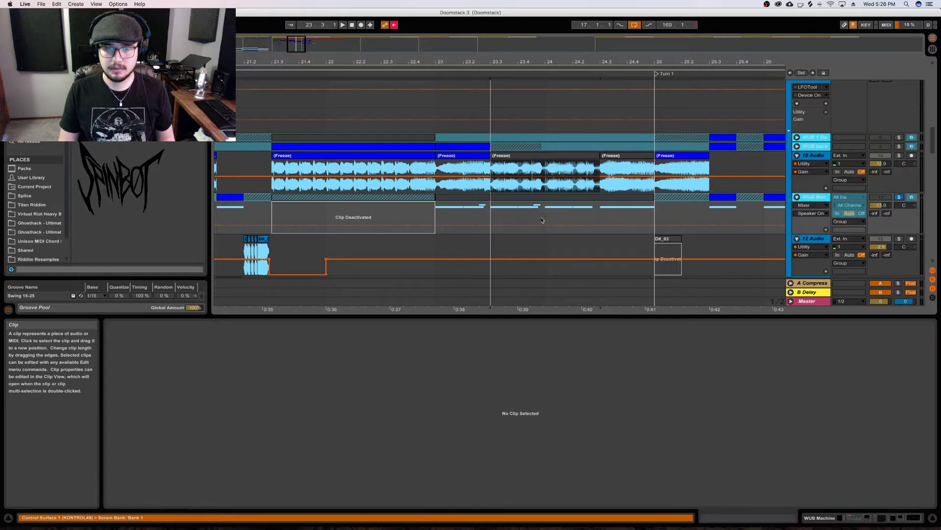
Audition the replaced section on the soloed 10 Audio track, remove the solo, and play the full drop from 17.1.1
{"action": "key", "text": "space"}
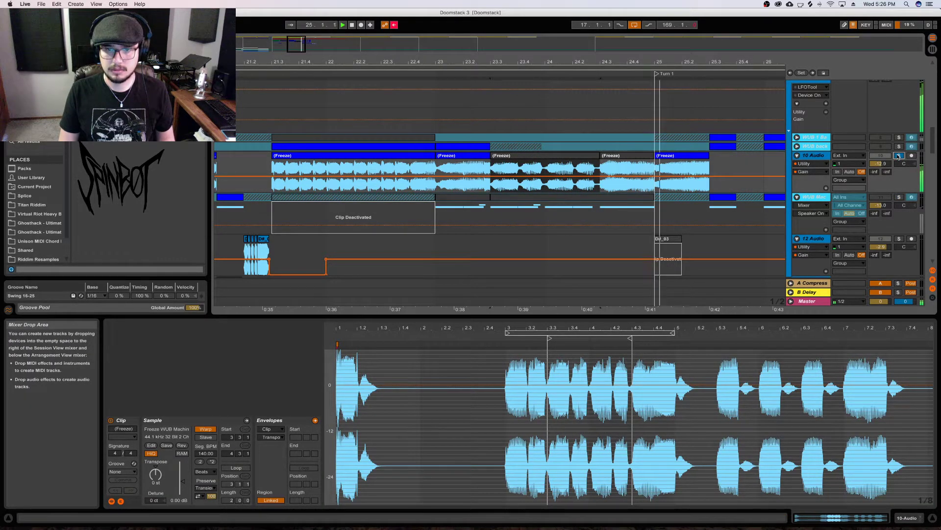
{"action": "left_click", "coordinate": [234, 170]}
{"action": "key", "text": "space"}
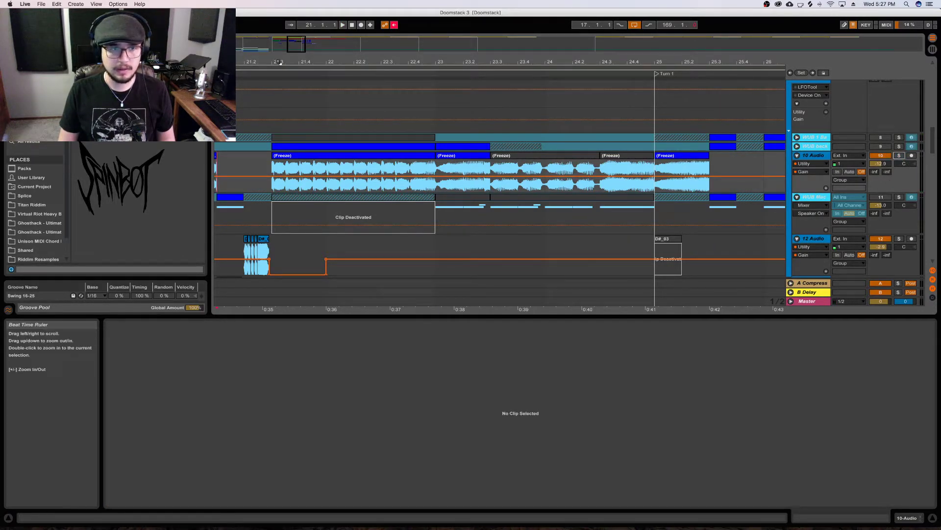
{"action": "scroll", "coordinate": [282, 156], "scroll_direction": "down", "scroll_amount": 5}
{"action": "left_click", "coordinate": [282, 155]}
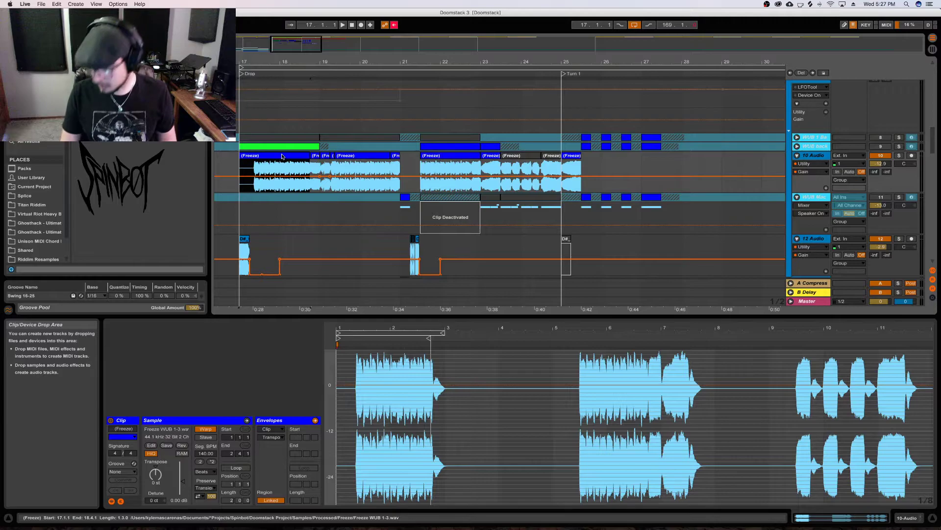
{"action": "key", "text": "space"}
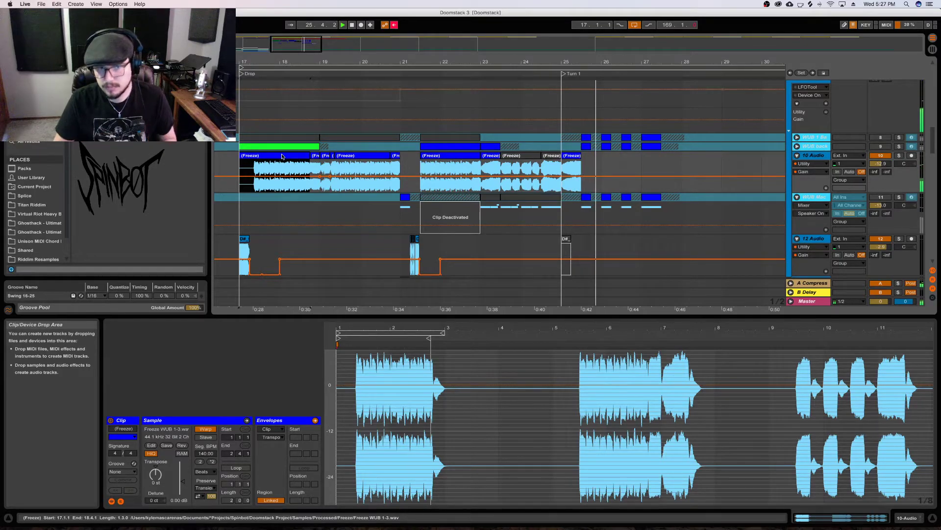
Replay the pasted 10 Audio clip from 23.3.1 to 24.3.1 to judge how it fits between the neighbouring clips
{"action": "left_click", "coordinate": [511, 173]}
{"action": "key", "text": "space"}
{"action": "scroll", "coordinate": [534, 234], "scroll_direction": "down", "scroll_amount": 2}
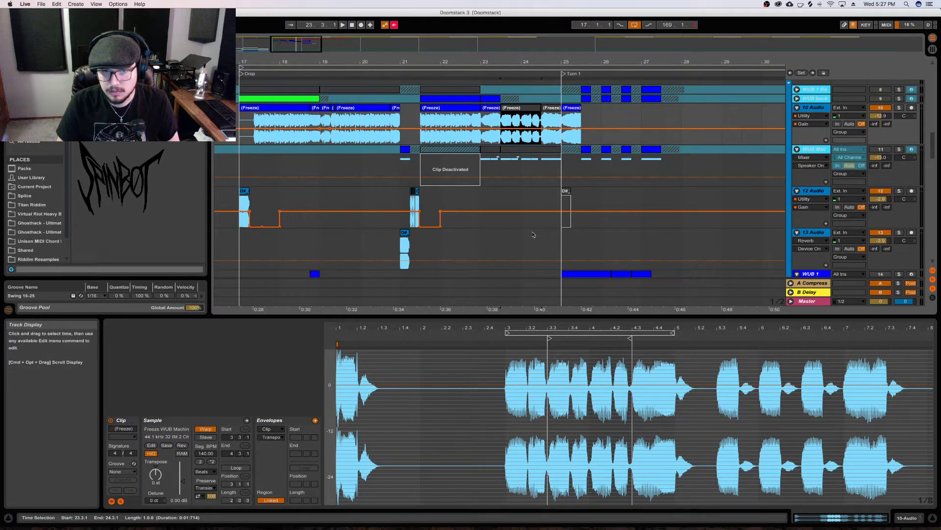
{"action": "scroll", "coordinate": [534, 225], "scroll_direction": "up", "scroll_amount": 1}
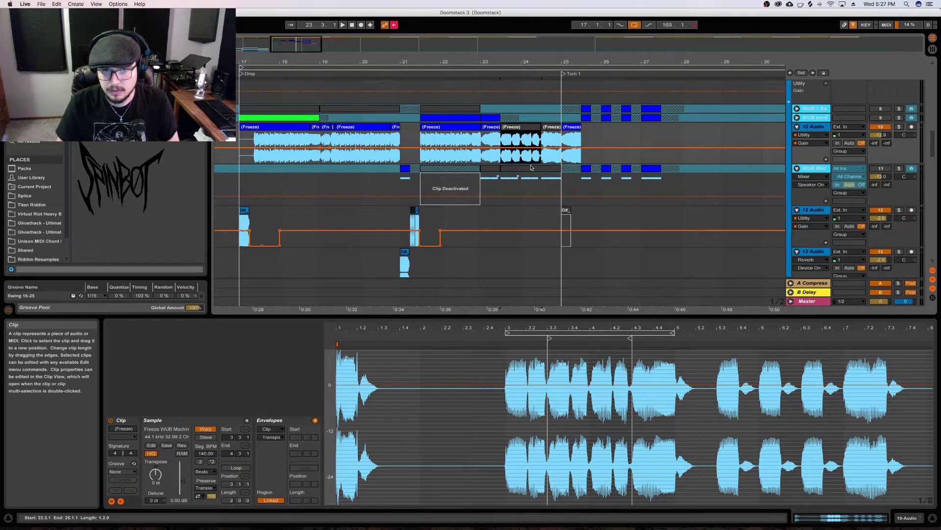
{"action": "scroll", "coordinate": [525, 173], "scroll_direction": "down", "scroll_amount": 5}
{"action": "scroll", "coordinate": [527, 178], "scroll_direction": "up", "scroll_amount": 5}
{"action": "key", "text": "space"}
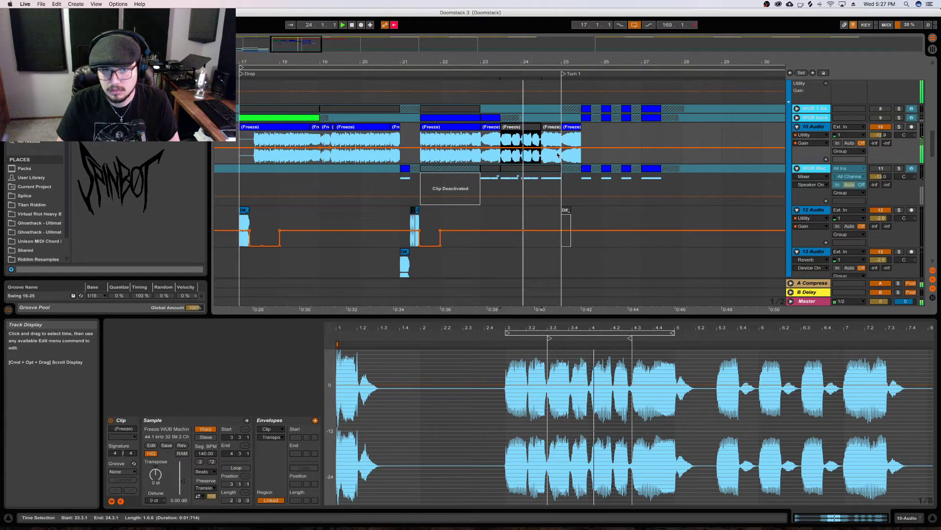
{"action": "key", "text": "space"}
{"action": "left_click_drag", "start_coordinate": [530, 134], "coordinate": [616, 143]}
{"action": "left_click", "coordinate": [507, 129]}
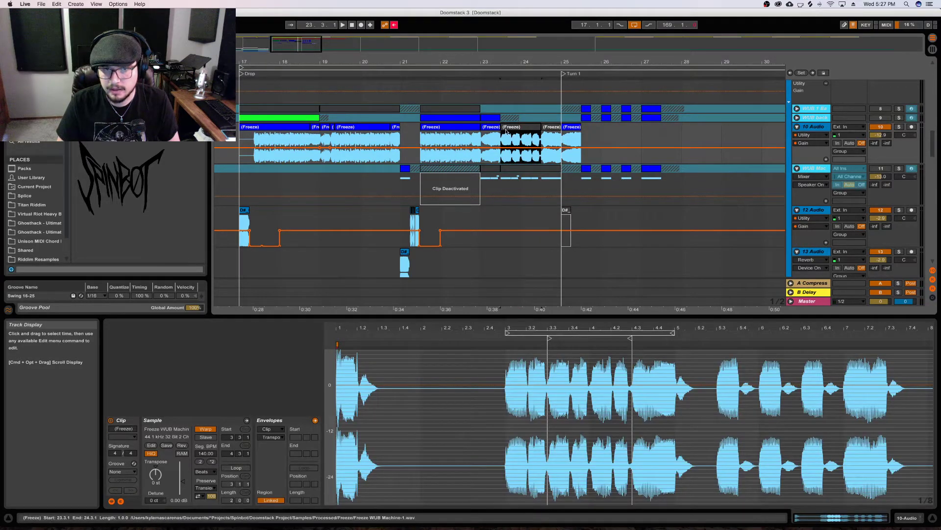
{"action": "key", "text": "space"}
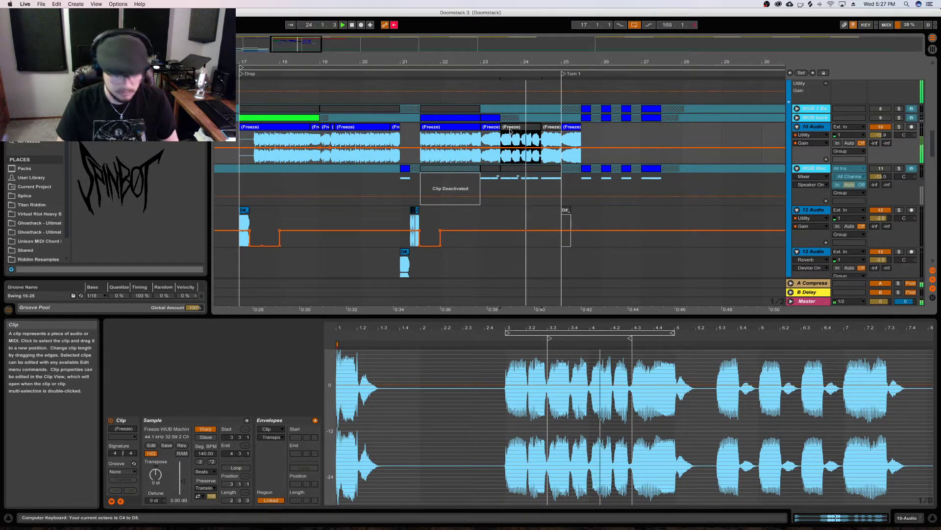
Undo the replacement on 10 Audio at 23.3.1, listen to that passage, and reselect the frozen WUB Machine section from 23.3.1 to 24.3.1
{"action": "left_click", "coordinate": [512, 174]}
{"action": "key", "text": "space"}
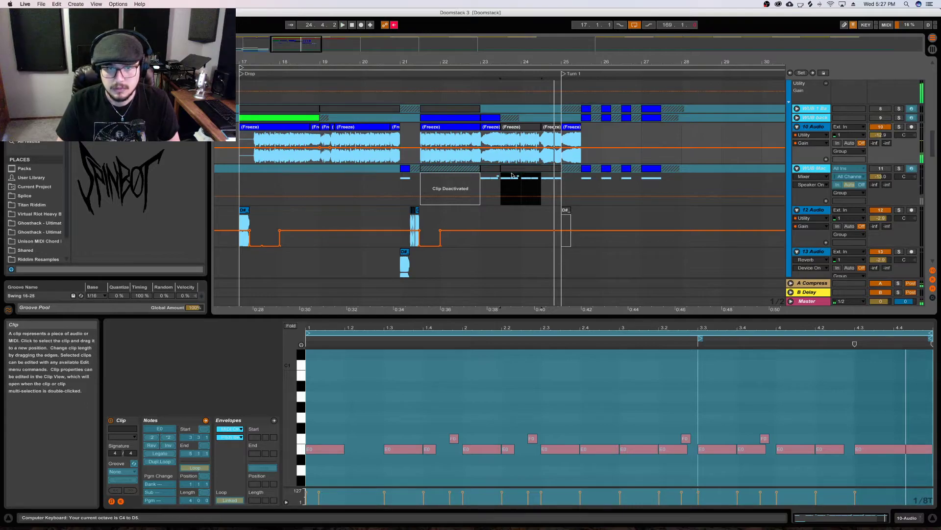
{"action": "left_click", "coordinate": [519, 174]}
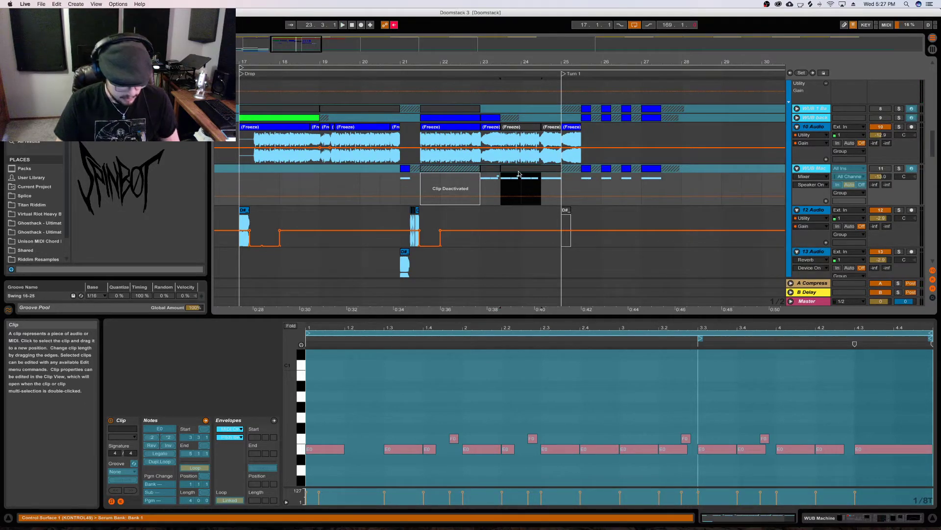
Play the two frozen 10 Audio clips from 26.1.1 to 28.1.1, then return the insert position to the Turn 1 locator
{"action": "left_click_drag", "start_coordinate": [485, 189], "coordinate": [639, 145]}
{"action": "key", "text": "space"}
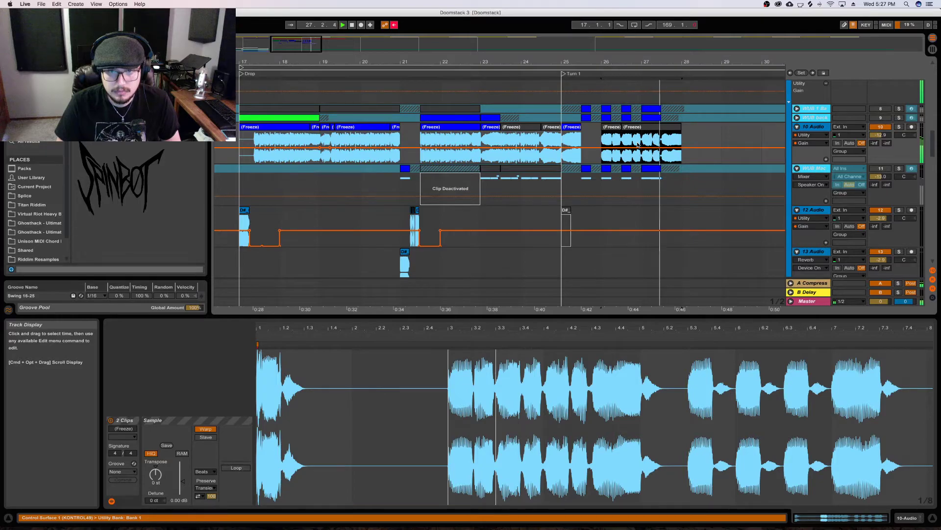
{"action": "key", "text": "super+l"}
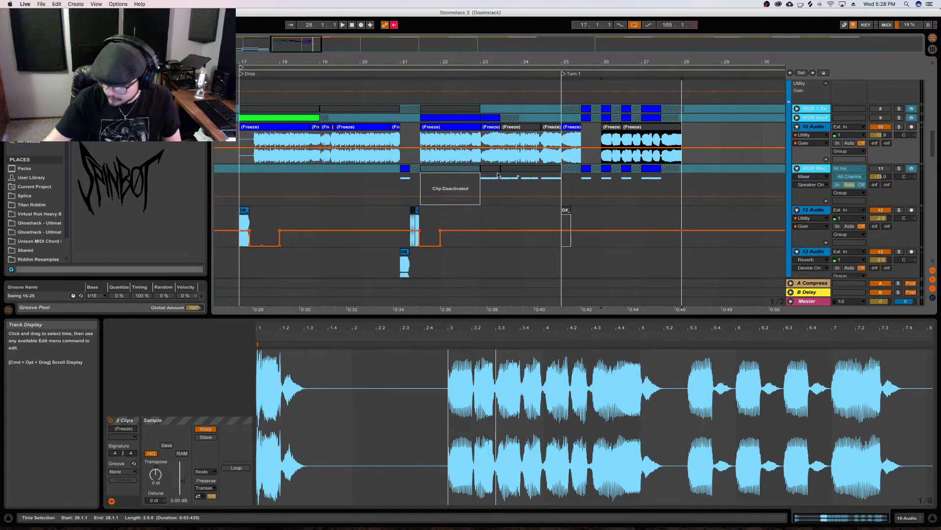
{"action": "key", "text": "space"}
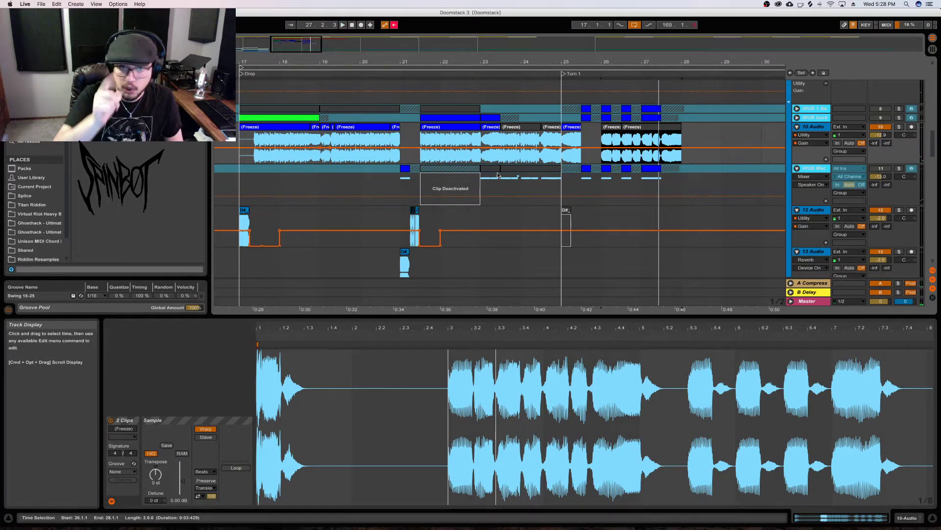
{"action": "left_click", "coordinate": [553, 76]}
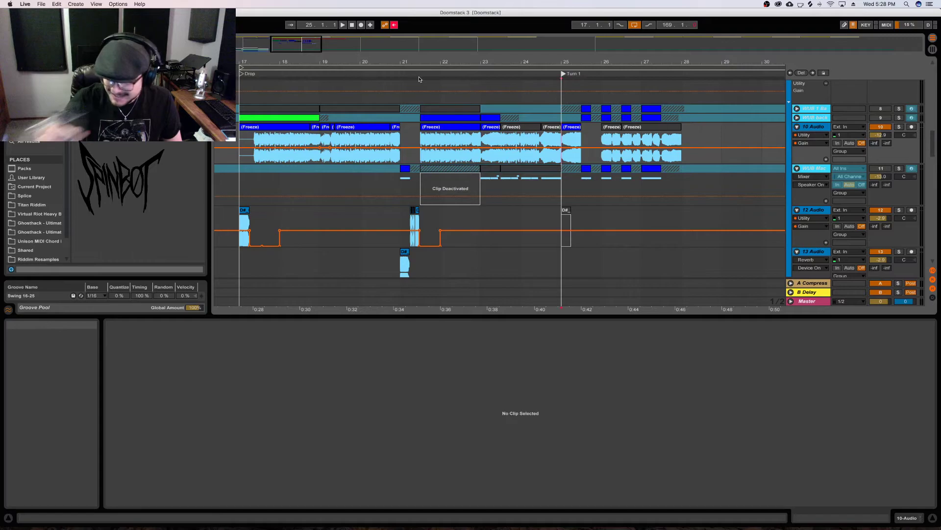
Compare the frozen clips on 10 Audio with the WUB 1 Backup source and audition the 10 Audio clip from 21.3.1 to 23.1.1
{"action": "left_click", "coordinate": [497, 127]}
{"action": "left_click", "coordinate": [527, 131]}
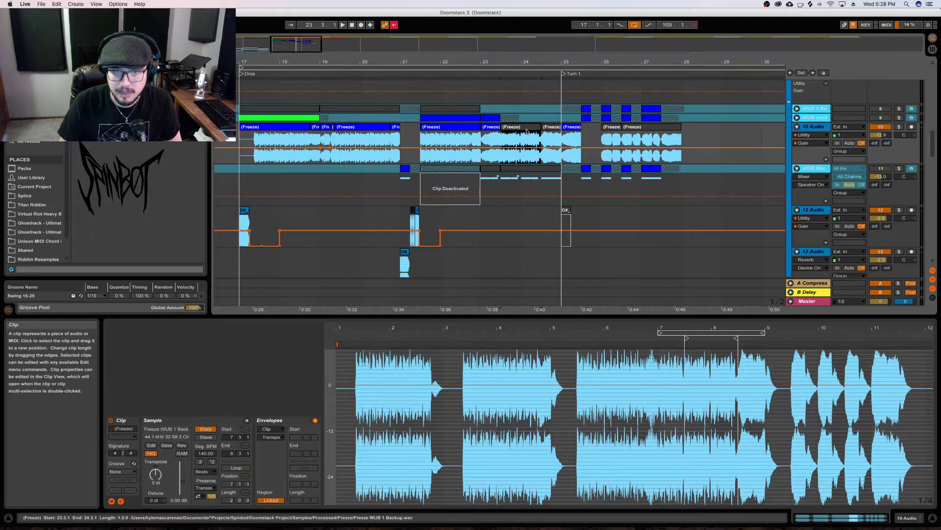
{"action": "left_click", "coordinate": [275, 127]}
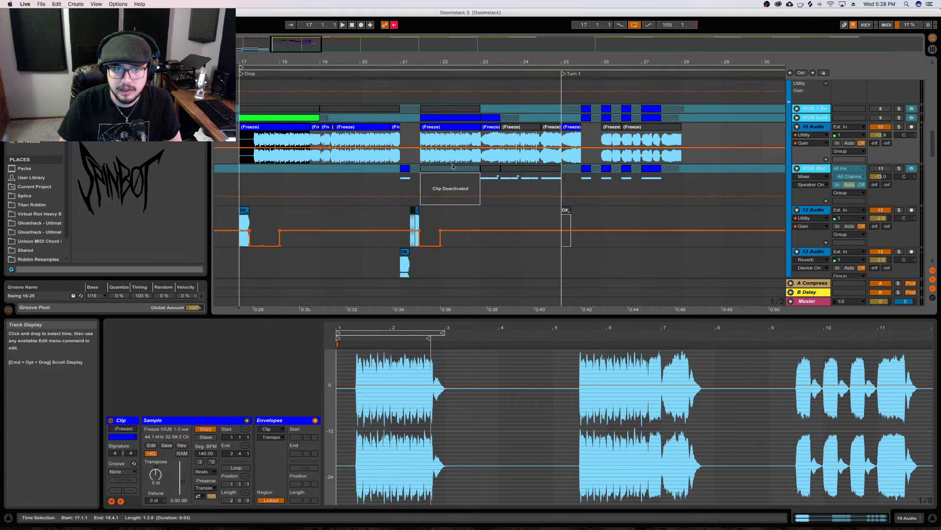
{"action": "left_click", "coordinate": [456, 109]}
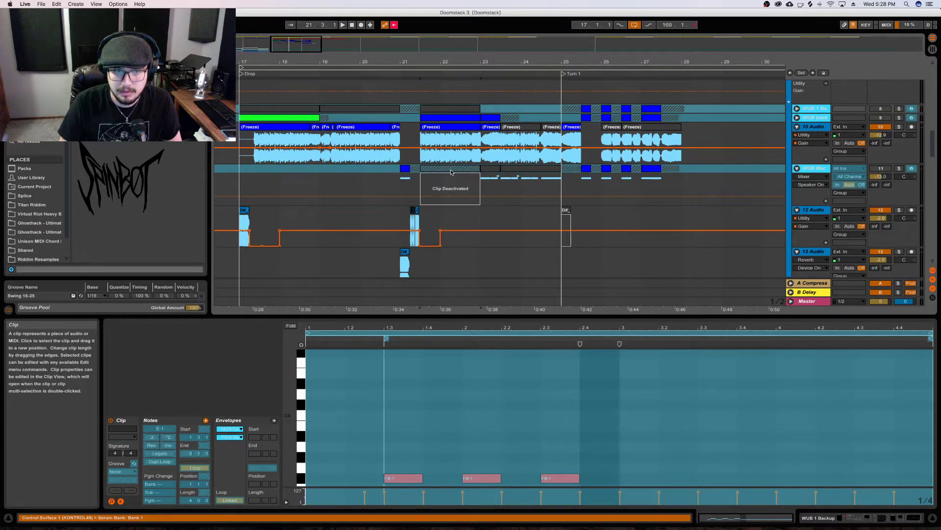
{"action": "left_click", "coordinate": [473, 127]}
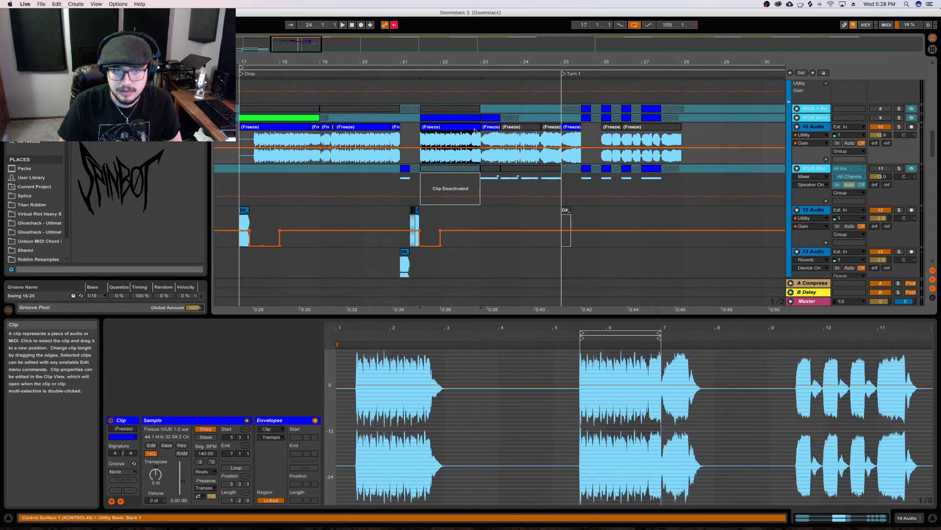
{"action": "key", "text": "space"}
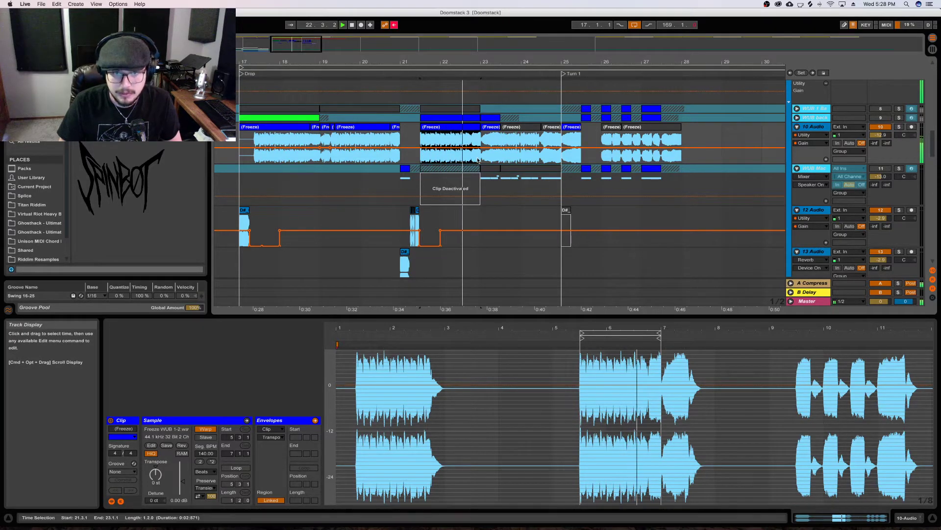
{"action": "key", "text": "space"}
Deactivate the frozen 10 Audio clip from 23.3.1 to 24.3.1, toggling its active state several times
{"action": "left_click", "coordinate": [527, 131]}
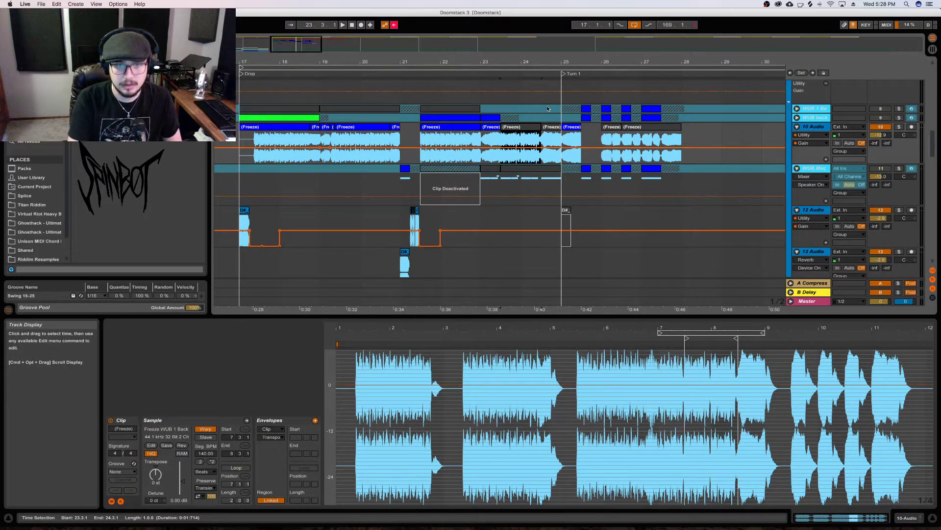
{"action": "key", "text": "0"}
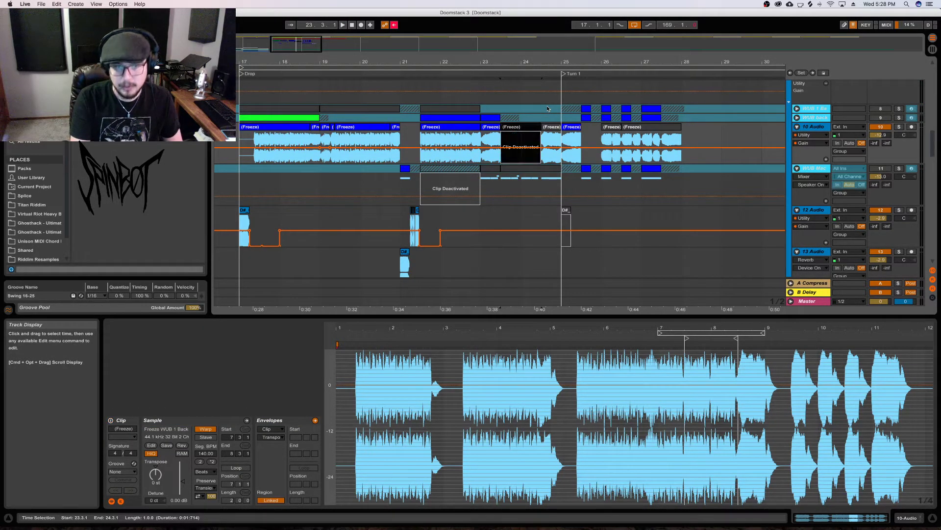
{"action": "key", "text": "0"}
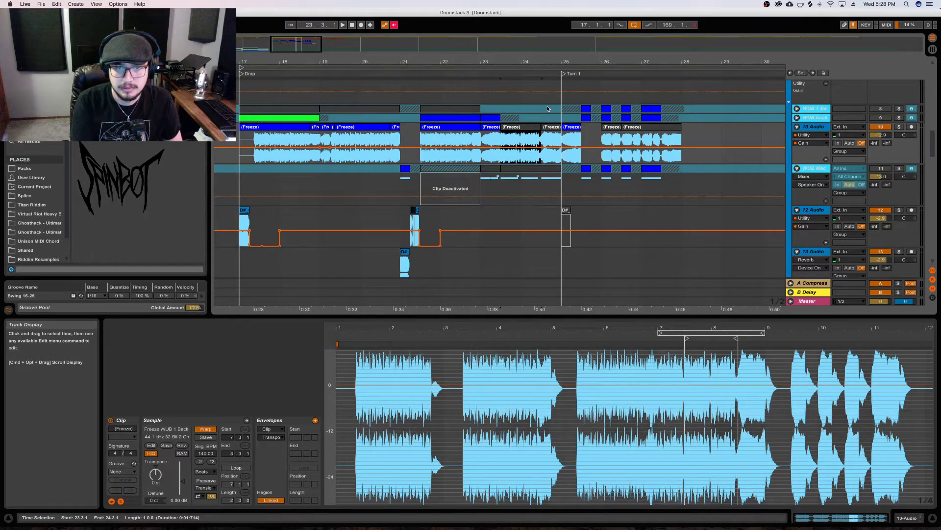
{"action": "key", "text": "0"}
{"action": "key", "text": "0"}
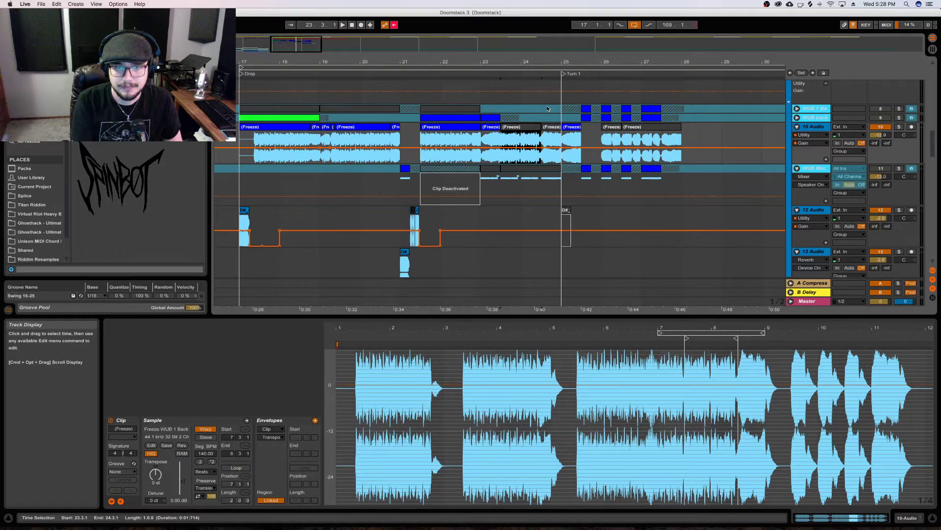
{"action": "key", "text": "0"}
{"action": "key", "text": "0"}
{"action": "key", "text": "0"}
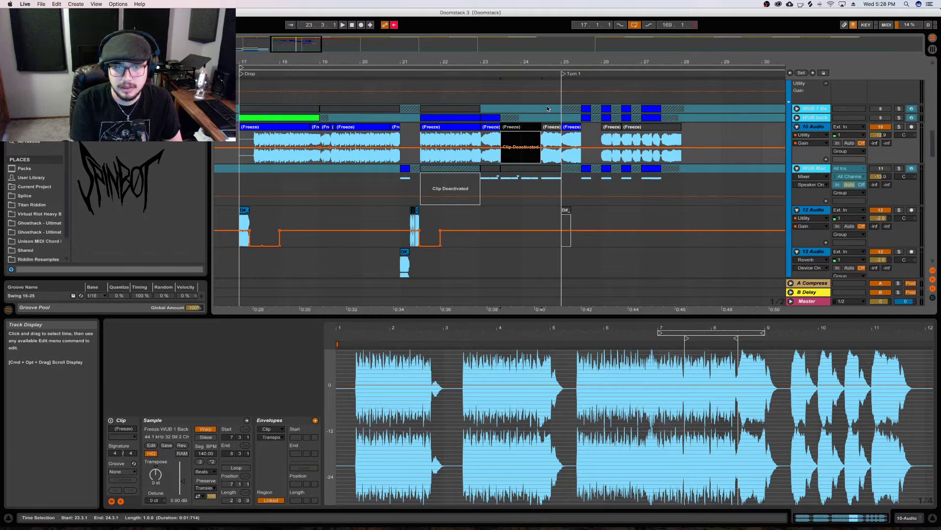
Audition the frozen WUB Machine section from 23.3.1 to 24.3.1, toggling the track's solo during playback
{"action": "left_click", "coordinate": [497, 190]}
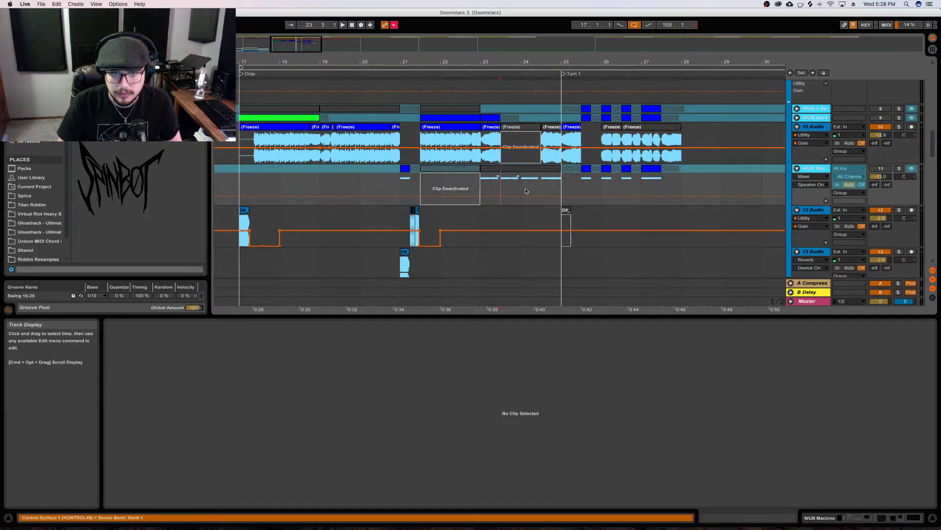
{"action": "left_click", "coordinate": [521, 190]}
{"action": "key", "text": "space"}
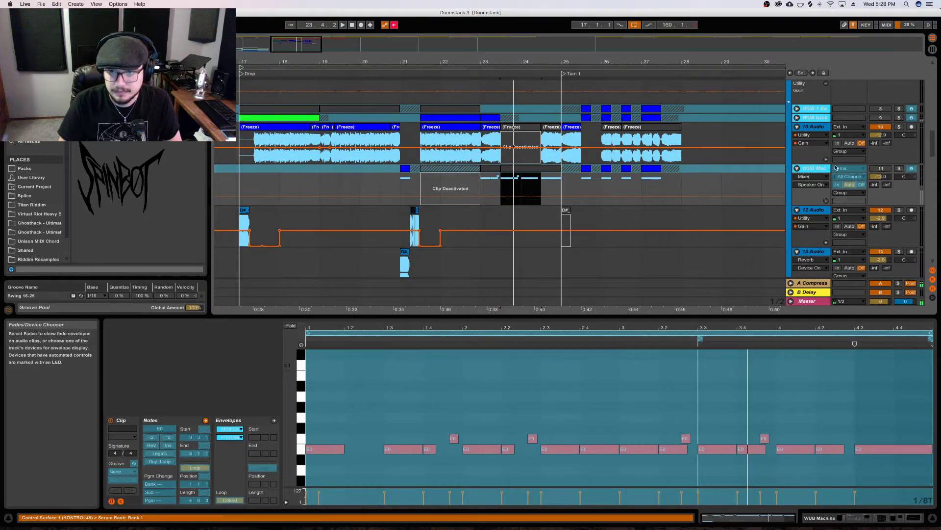
{"action": "left_click", "coordinate": [899, 169]}
{"action": "left_click", "coordinate": [901, 168]}
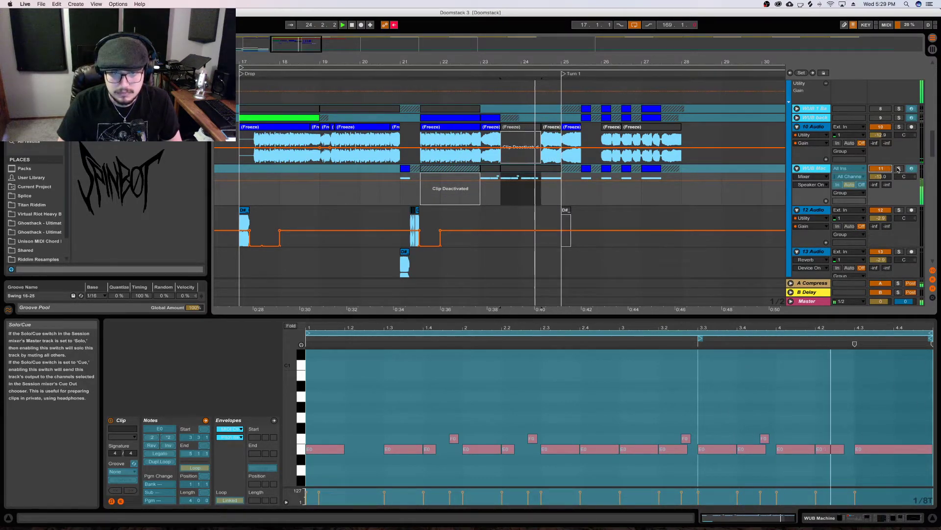
Bring up the available track commands for the frozen WUB Machine track
{"action": "right_click", "coordinate": [812, 169]}
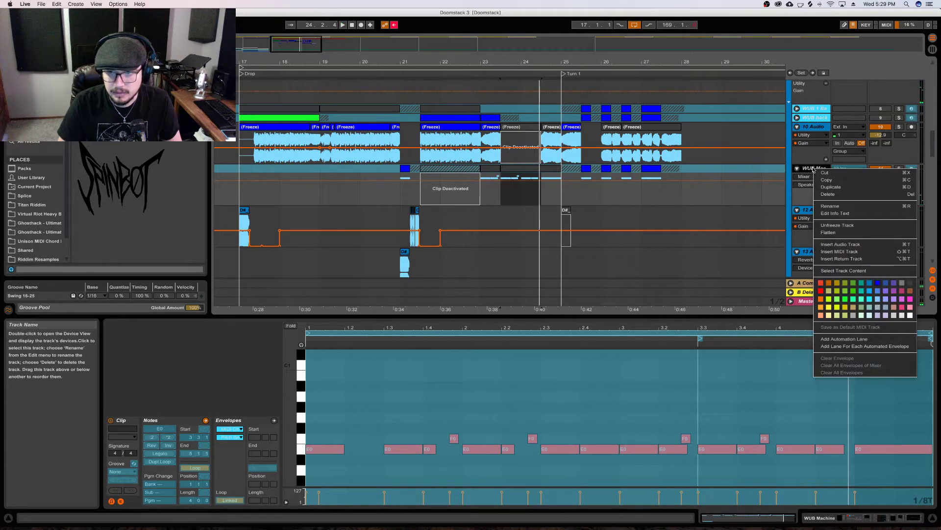
Unfreeze the WUB Machine track and undo the most recent edits to its MIDI clip around bar 23
{"action": "left_click", "coordinate": [816, 224]}
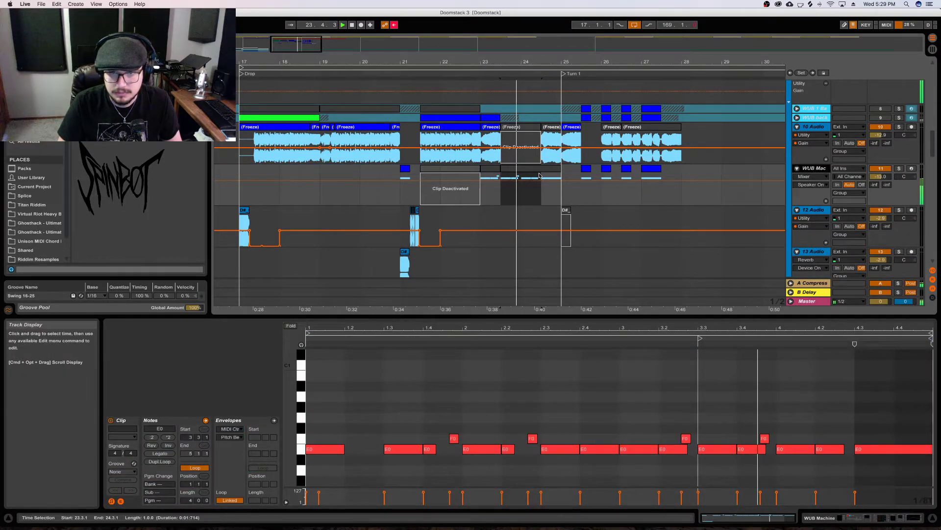
{"action": "key", "text": "super+z"}
{"action": "key", "text": "super+z"}
{"action": "key", "text": "super+z"}
{"action": "key", "text": "super+z"}
{"action": "key", "text": "super+z"}
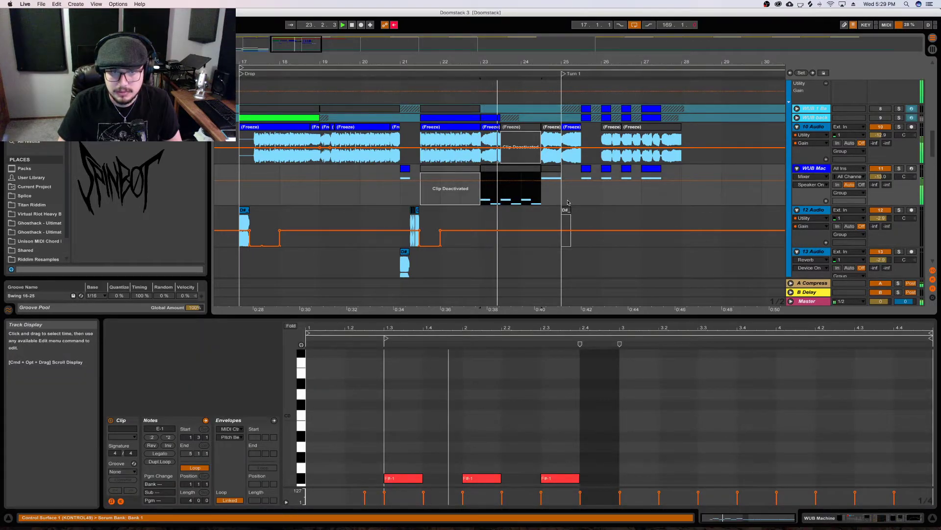
Transpose all notes of the WUB Machine clip up one octave to E0 and F#0, and play it back
{"action": "left_click", "coordinate": [525, 431]}
{"action": "key", "text": "space"}
{"action": "key", "text": "super+z"}
{"action": "key", "text": "super+z"}
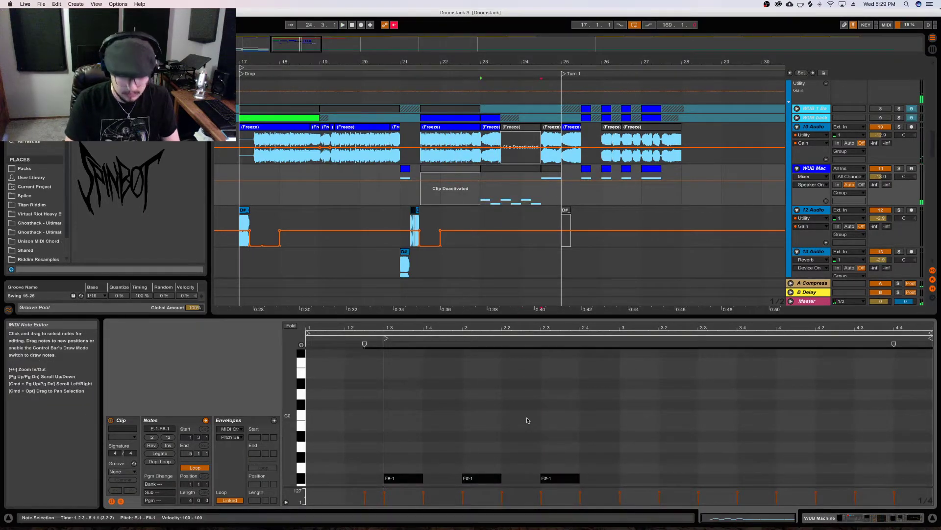
{"action": "key", "text": "space"}
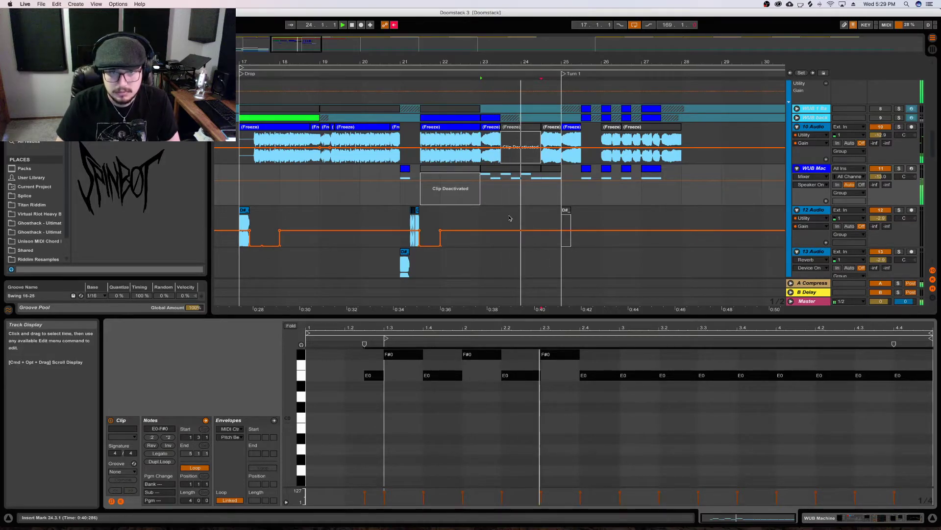
Trim the transposed WUB Machine clip so it begins at 23.3, and audition the section up to 24.3
{"action": "left_click", "coordinate": [498, 169]}
{"action": "key", "text": "space"}
{"action": "key", "text": "space"}
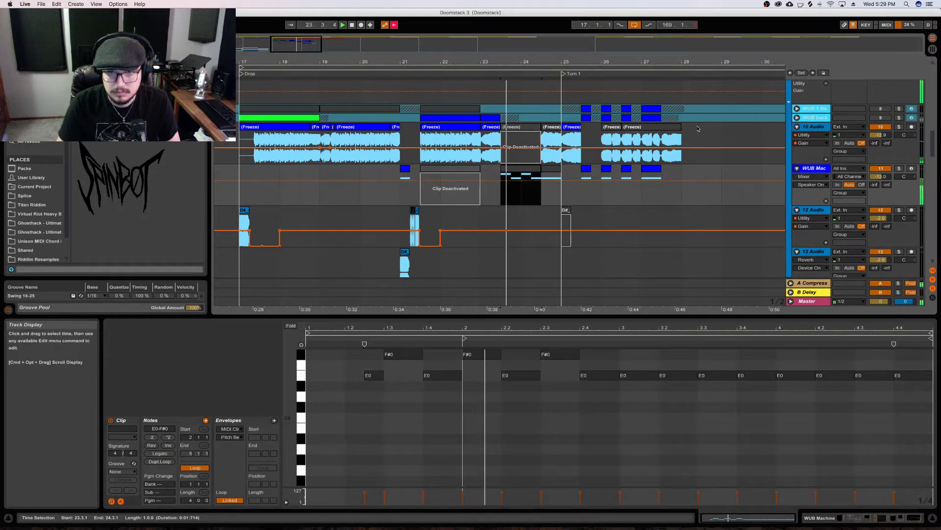
{"action": "key", "text": "space"}
Show Serum's Macro 4 automation for the WUB Machine track in its own automation lane
{"action": "left_click", "coordinate": [796, 168]}
{"action": "left_click", "coordinate": [796, 169]}
{"action": "scroll", "coordinate": [842, 177], "scroll_direction": "down", "scroll_amount": 4}
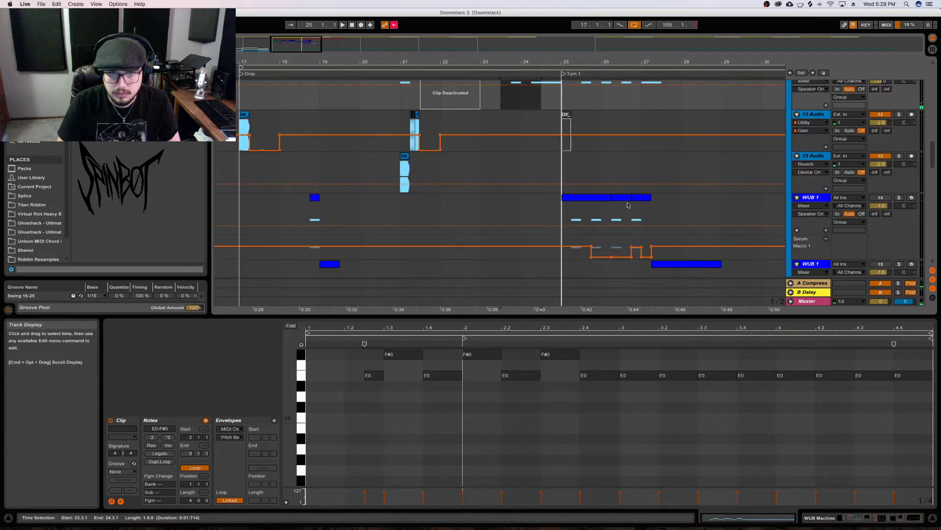
{"action": "scroll", "coordinate": [841, 177], "scroll_direction": "up", "scroll_amount": 4}
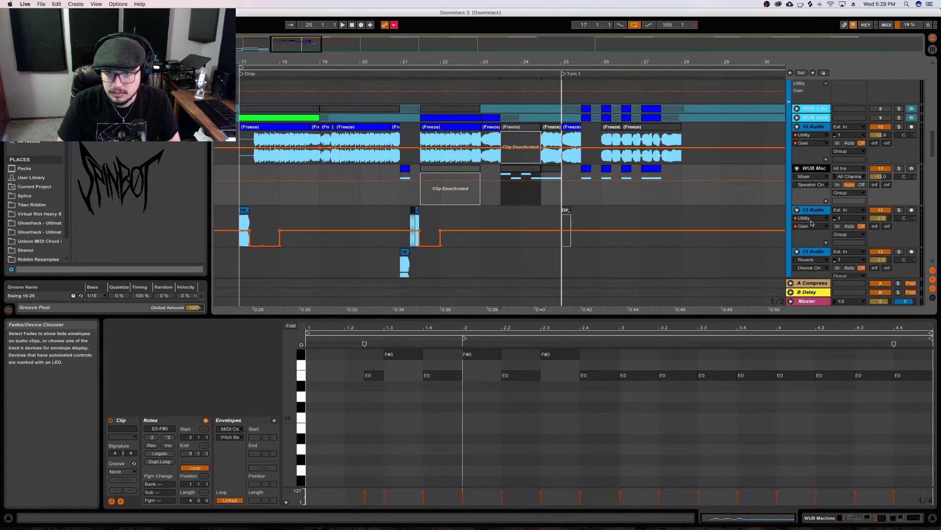
{"action": "left_click", "coordinate": [815, 235]}
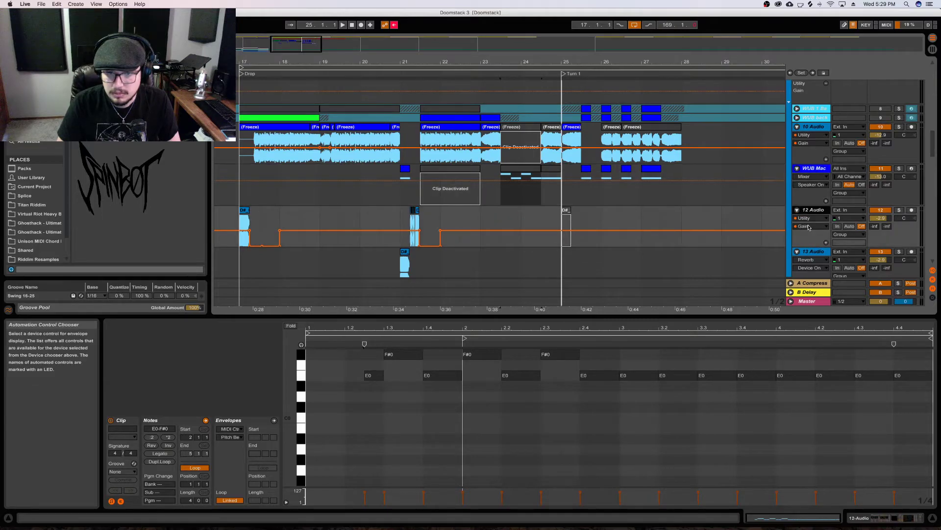
{"action": "left_click", "coordinate": [813, 177]}
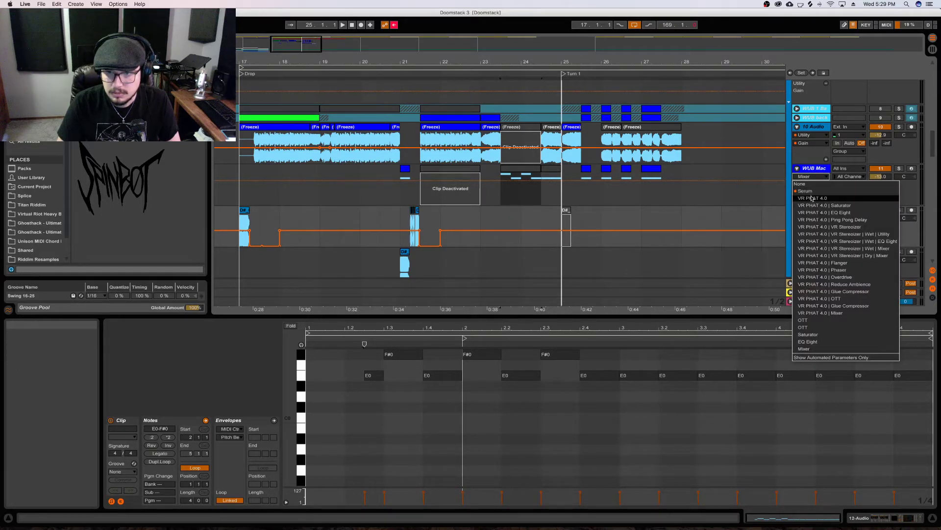
{"action": "left_click", "coordinate": [811, 191]}
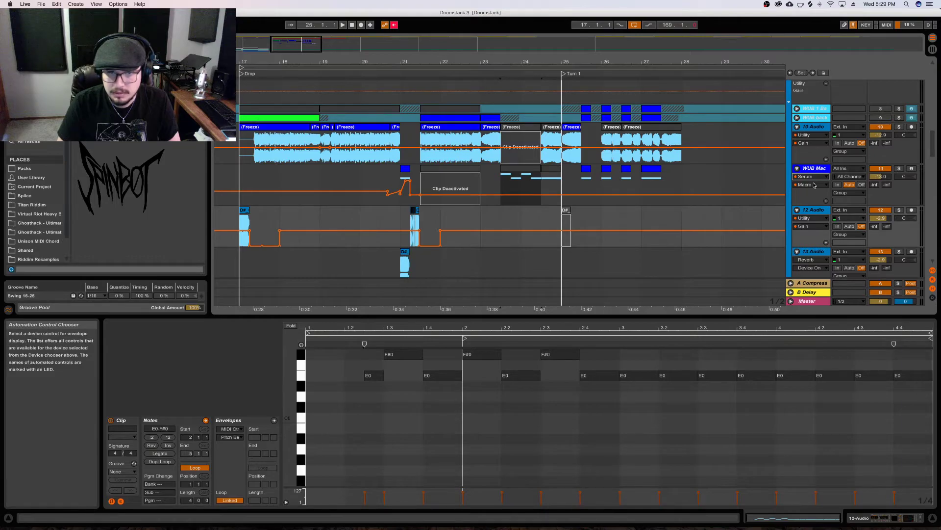
{"action": "left_click", "coordinate": [826, 200]}
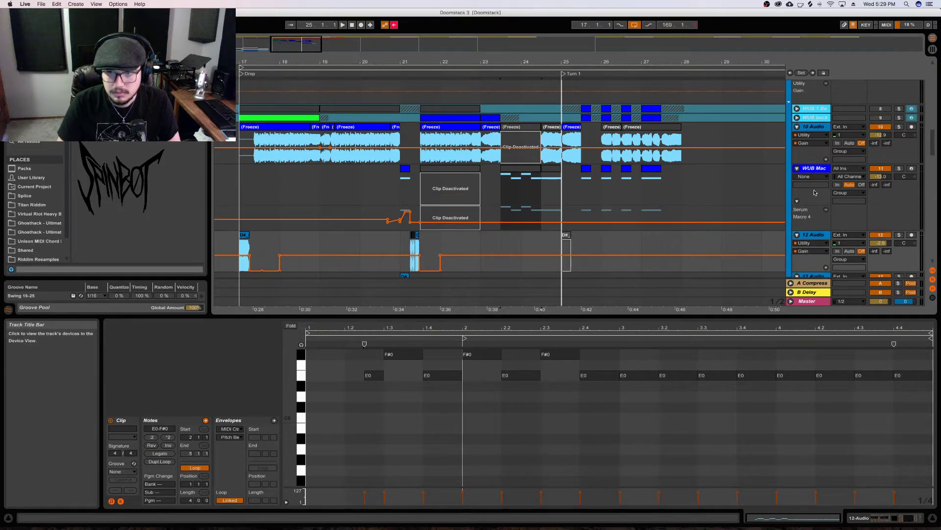
Add a separate automation lane for Serum's Macro 2 on the WUB Machine track
{"action": "left_click", "coordinate": [812, 177]}
{"action": "left_click", "coordinate": [806, 191]}
{"action": "left_click", "coordinate": [810, 184]}
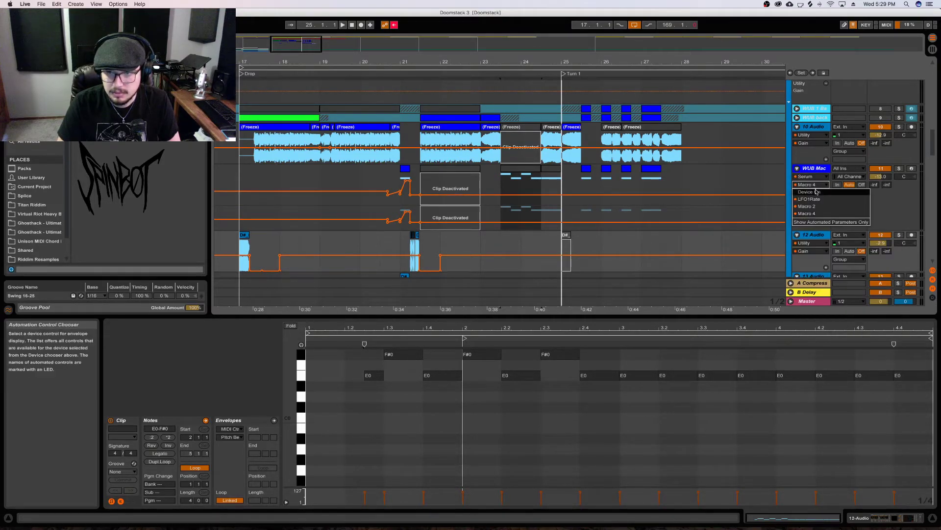
{"action": "left_click", "coordinate": [817, 207]}
{"action": "left_click", "coordinate": [825, 217]}
Add a separate automation lane for Serum's LFO1Rate on the WUB Machine track
{"action": "left_click", "coordinate": [813, 177]}
{"action": "left_click", "coordinate": [814, 190]}
{"action": "left_click", "coordinate": [809, 184]}
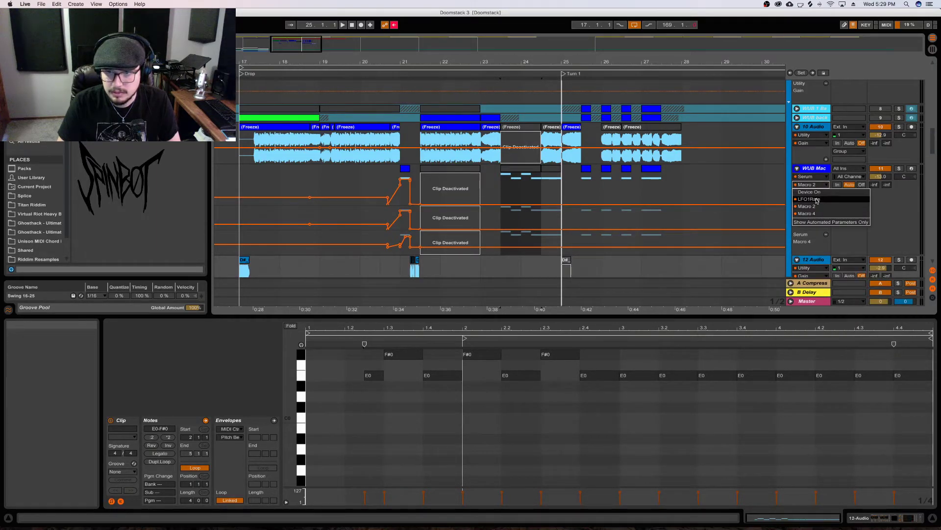
{"action": "left_click", "coordinate": [819, 199]}
{"action": "scroll", "coordinate": [597, 151], "scroll_direction": "down", "scroll_amount": 2}
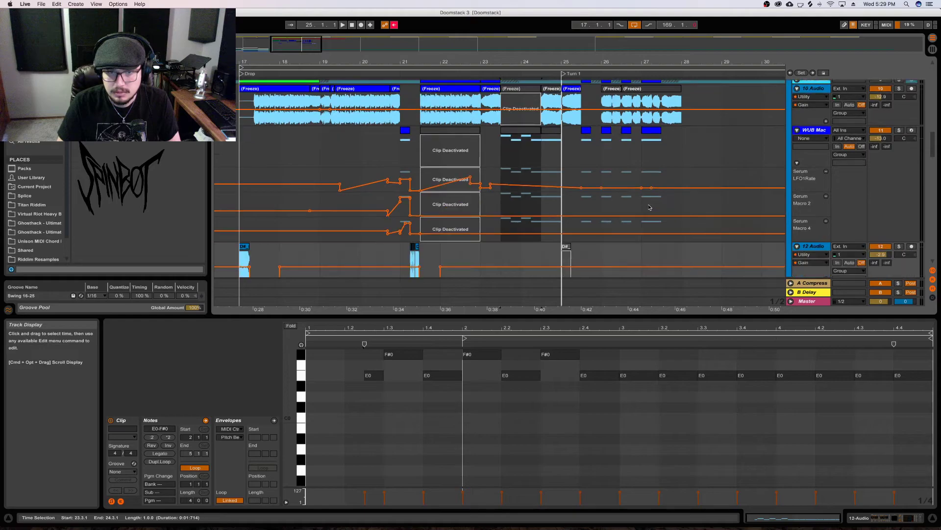
Play back the WUB Machine section from 23.3 to hear it with the current LFO1Rate automation
{"action": "key", "text": "space"}
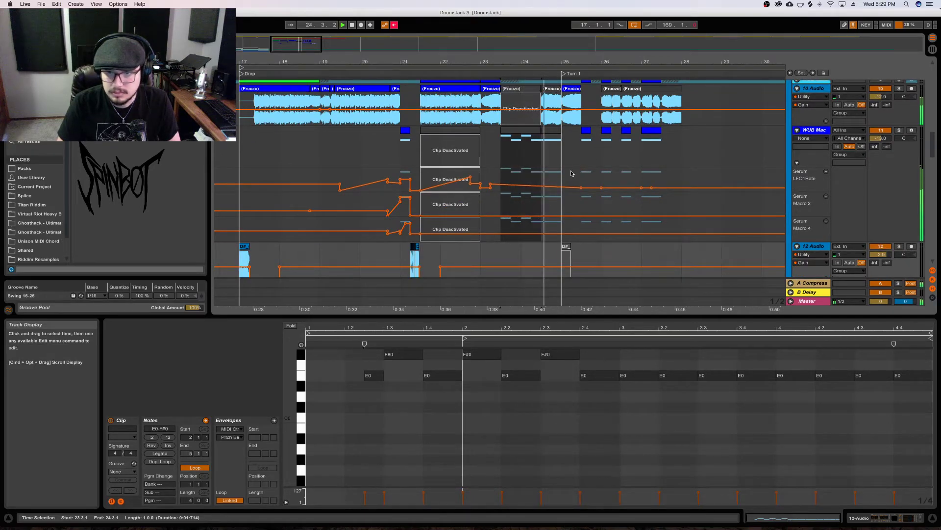
{"action": "left_click", "coordinate": [496, 192]}
{"action": "left_click", "coordinate": [510, 179]}
{"action": "key", "text": "space"}
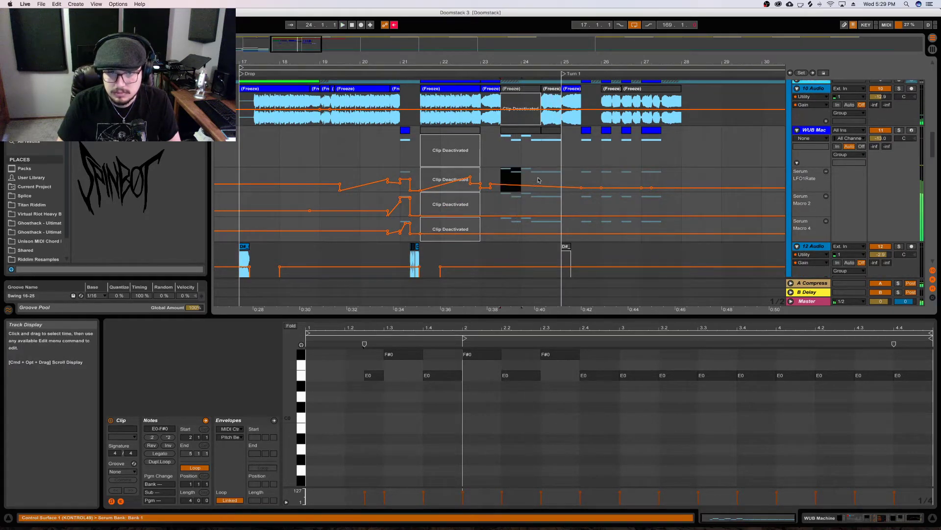
Copy the LFO1Rate automation between 25.3 and 27.3 and paste it at 23.3
{"action": "left_click", "coordinate": [349, 172]}
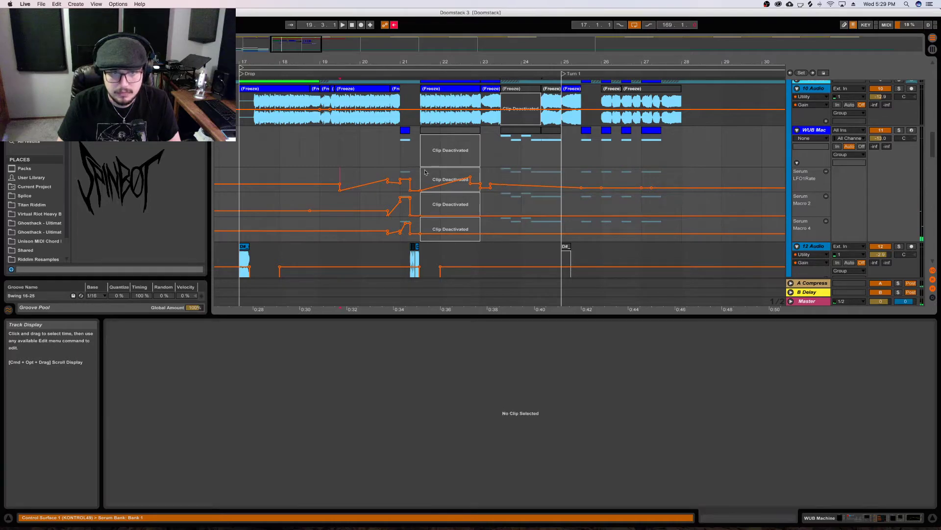
{"action": "left_click_drag", "start_coordinate": [601, 178], "coordinate": [637, 180]}
{"action": "left_click", "coordinate": [599, 172]}
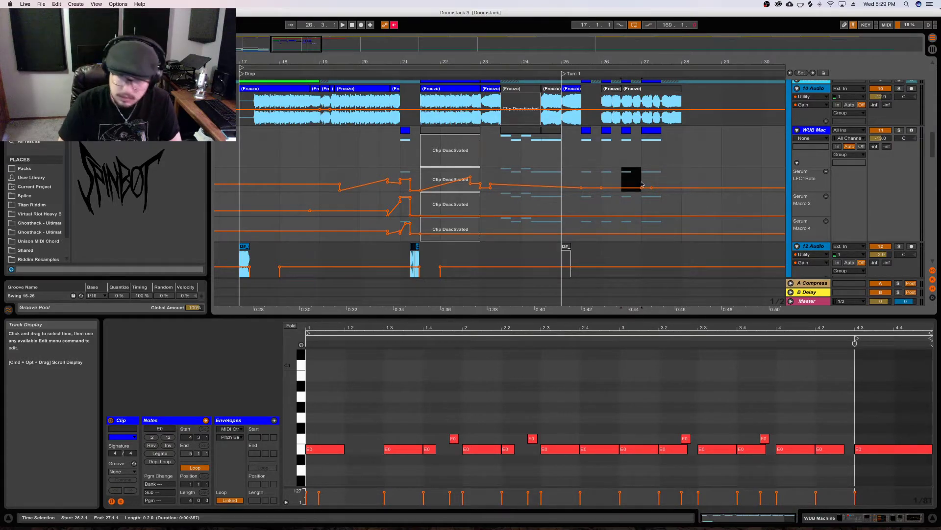
{"action": "left_click_drag", "start_coordinate": [641, 183], "coordinate": [581, 182]}
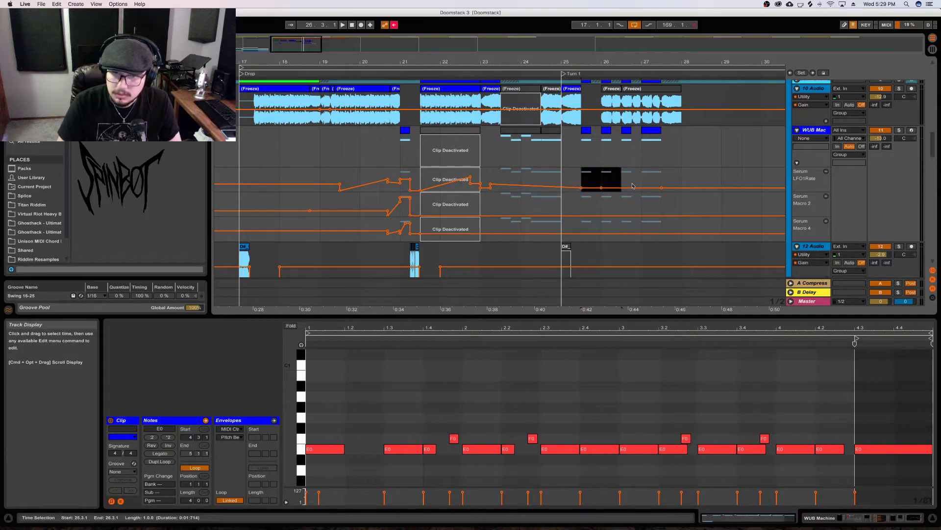
{"action": "left_click", "coordinate": [661, 187]}
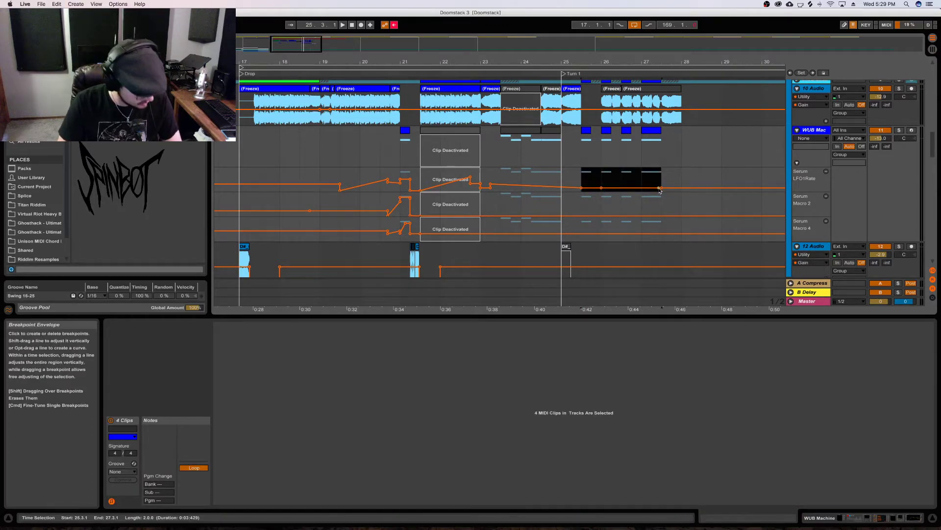
{"action": "left_click", "coordinate": [499, 176]}
{"action": "key", "text": "super+v"}
Raise the LFO1Rate automation between 23.3 and 25.3 to 1/16 while auditioning the wub section
{"action": "key", "text": "space"}
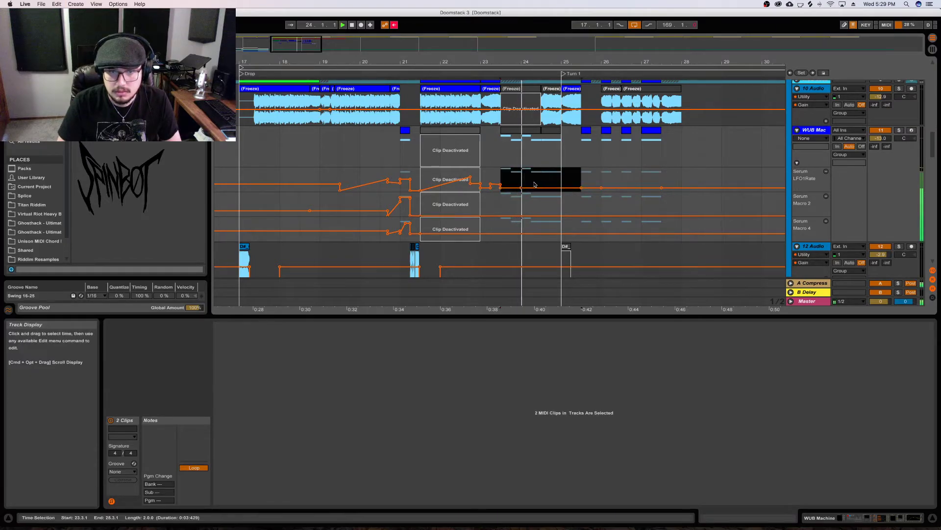
{"action": "key", "text": "space"}
{"action": "key", "text": "space"}
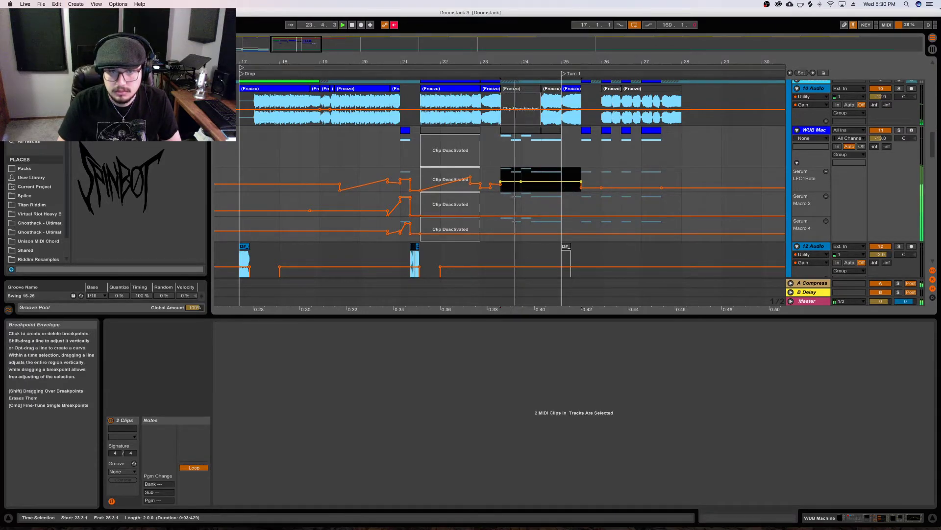
{"action": "key", "text": "space"}
{"action": "key", "text": "space"}
{"action": "left_click_drag", "start_coordinate": [540, 182], "coordinate": [521, 176]}
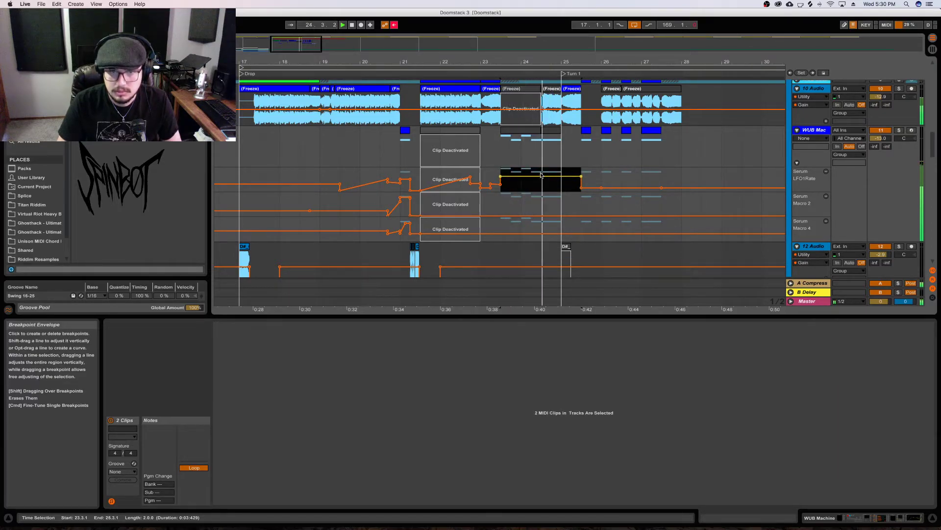
Delete the WUB Machine MIDI clip between 24.3 and 25.1, and play back the section
{"action": "left_click", "coordinate": [555, 130]}
{"action": "key", "text": "Delete"}
{"action": "key", "text": "space"}
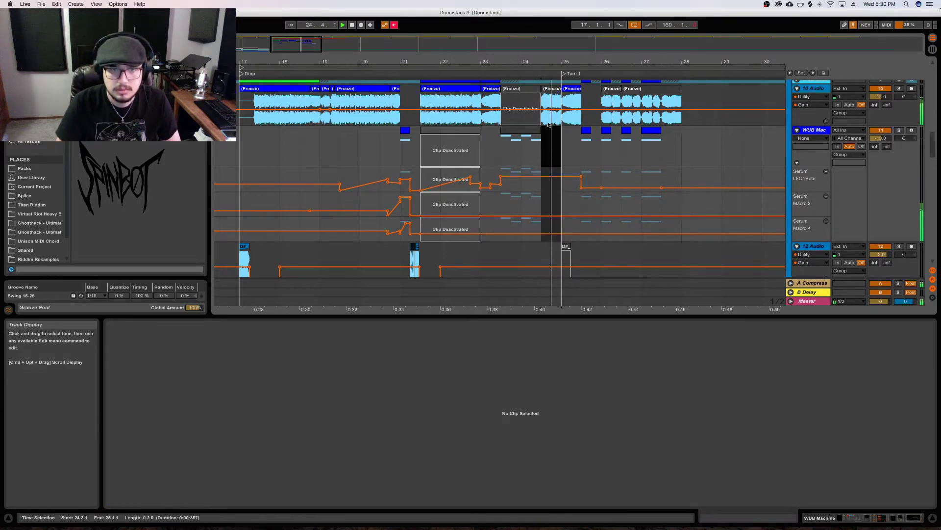
Play the arrangement from the frozen audio clip at 21.3 to check how it leads into the bar 23 section
{"action": "left_click", "coordinate": [462, 86]}
{"action": "key", "text": "space"}
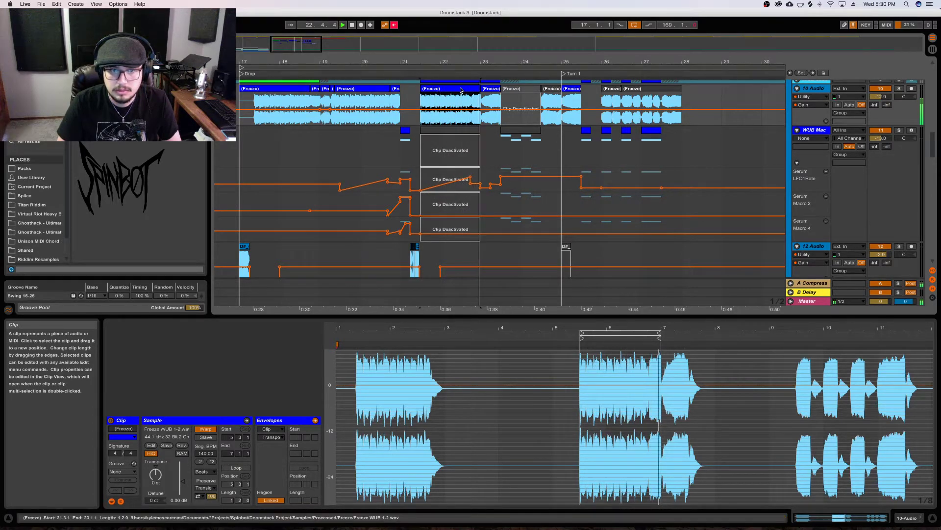
{"action": "left_click_drag", "start_coordinate": [515, 62], "coordinate": [515, 71]}
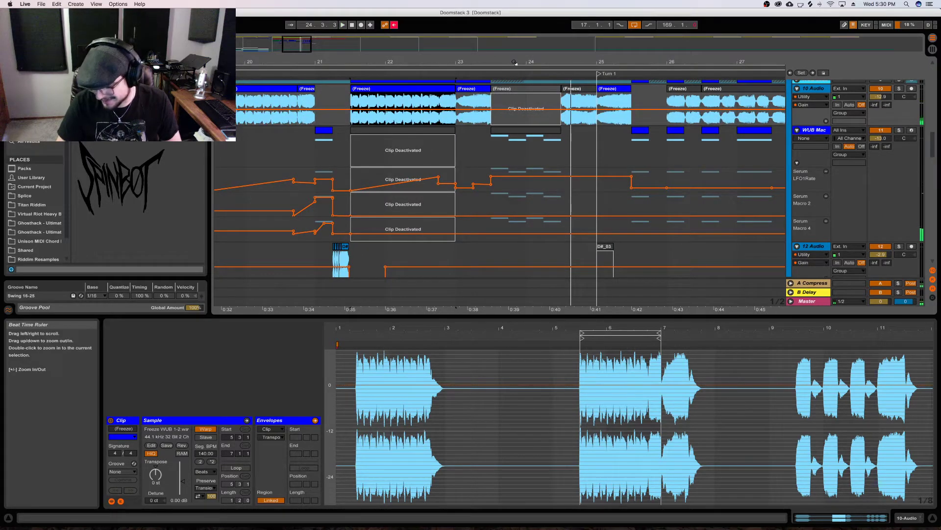
{"action": "key", "text": "space"}
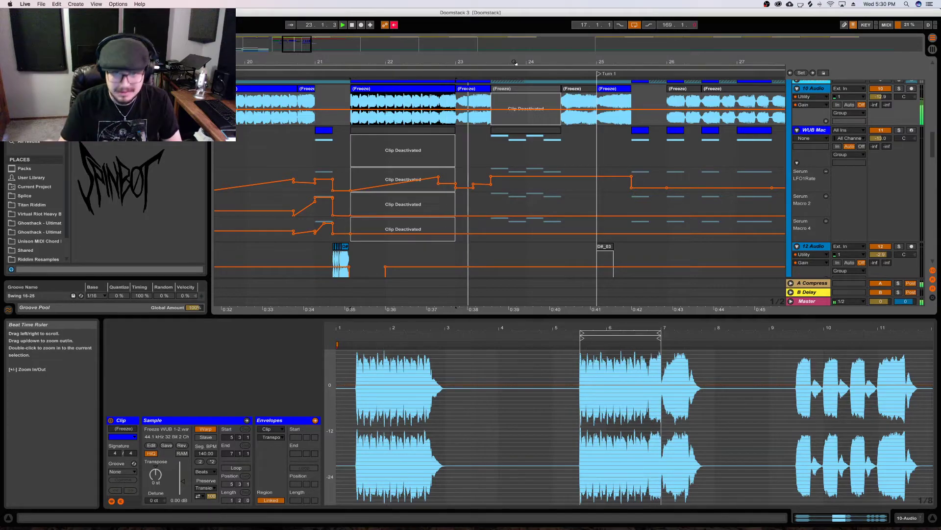
{"action": "key", "text": "space"}
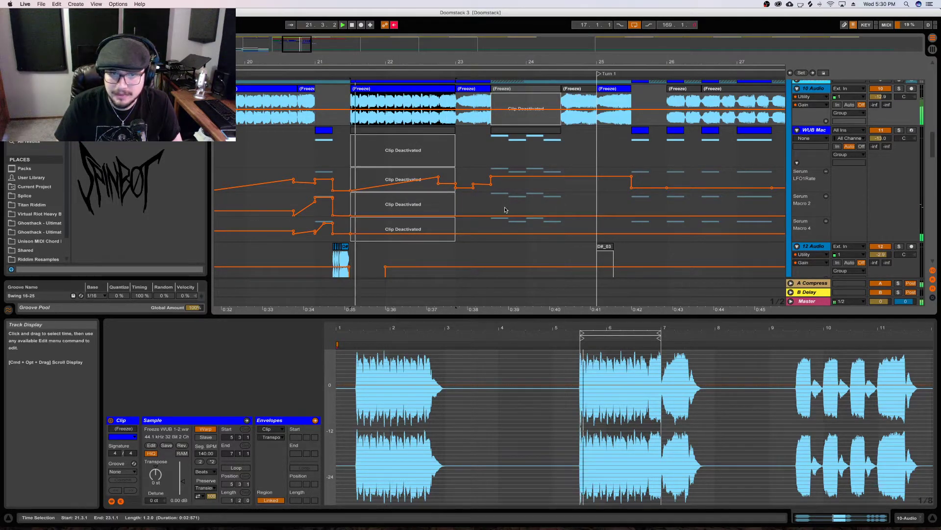
Raise Serum's Macro 2 automation between 23.3 and 24.3 to about 61% while listening to the result
{"action": "left_click", "coordinate": [531, 214]}
{"action": "key", "text": "space"}
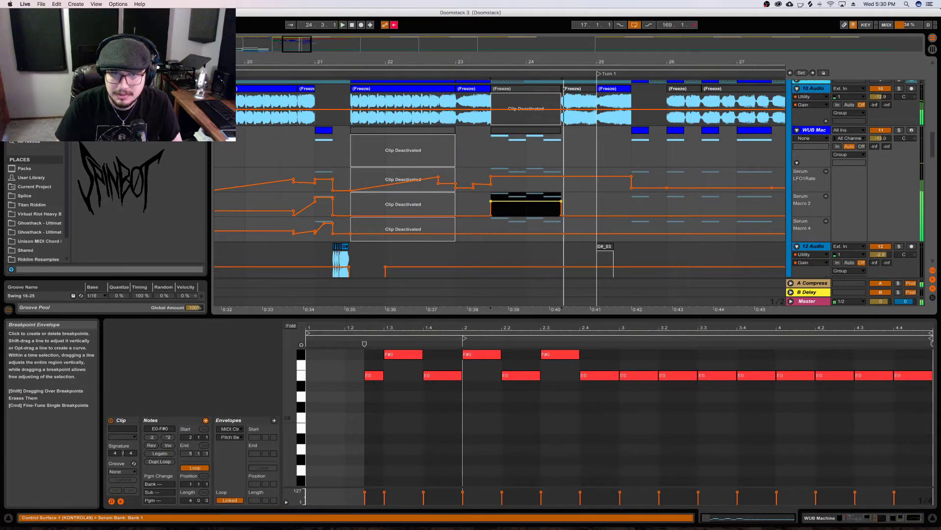
{"action": "key", "text": "space"}
Select the Macro 4 automation between 23.3 and 24.3 and add a breakpoint near bar 24
{"action": "left_click", "coordinate": [553, 229]}
{"action": "key", "text": "space"}
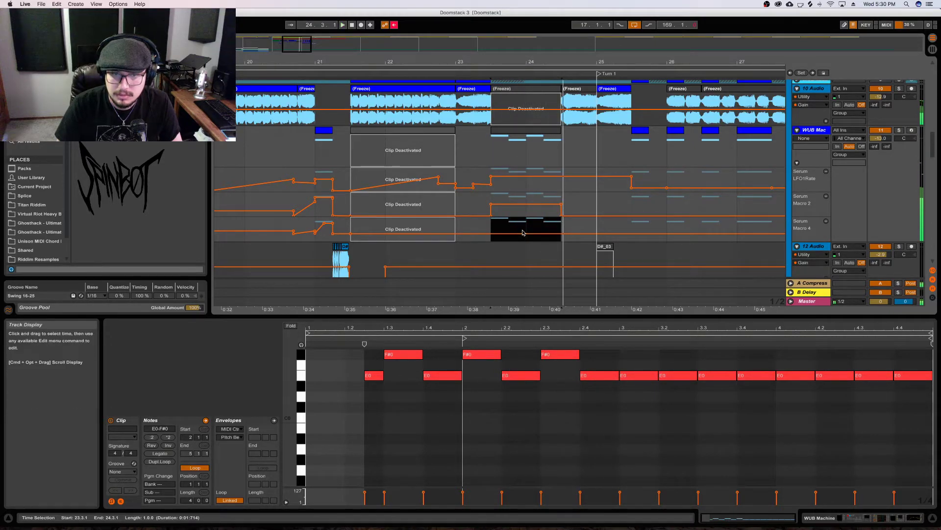
{"action": "left_click_drag", "start_coordinate": [523, 233], "coordinate": [523, 233]}
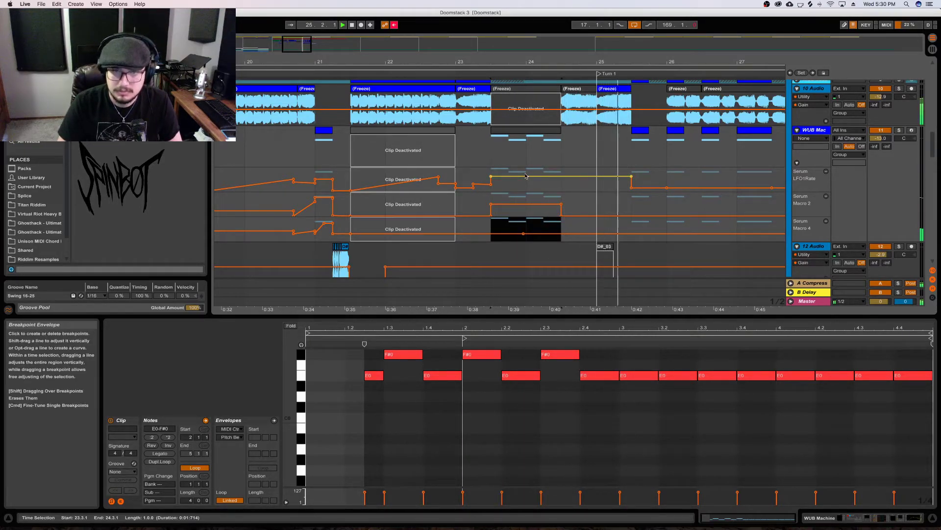
Inspect the frozen audio clip just before bar 21, and audition the WUB Machine MIDI clip at 23.3
{"action": "left_click", "coordinate": [306, 93]}
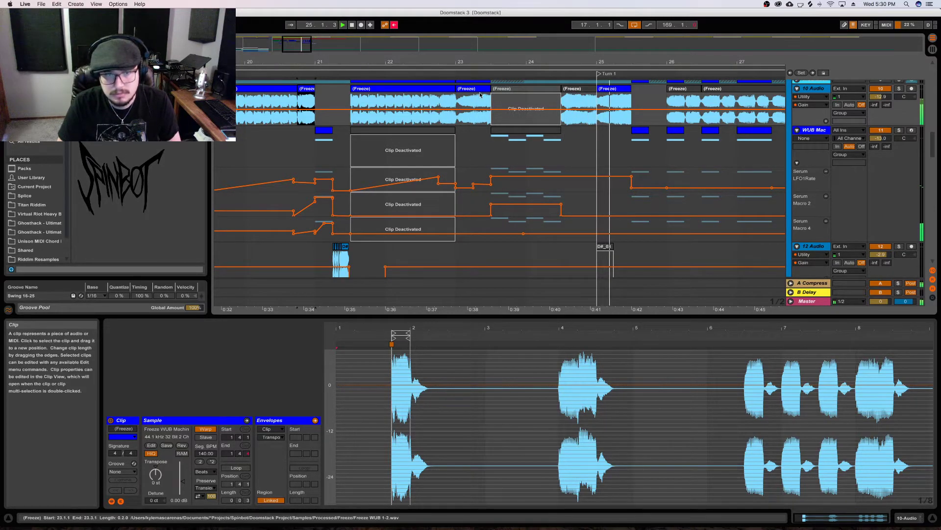
{"action": "left_click", "coordinate": [545, 134]}
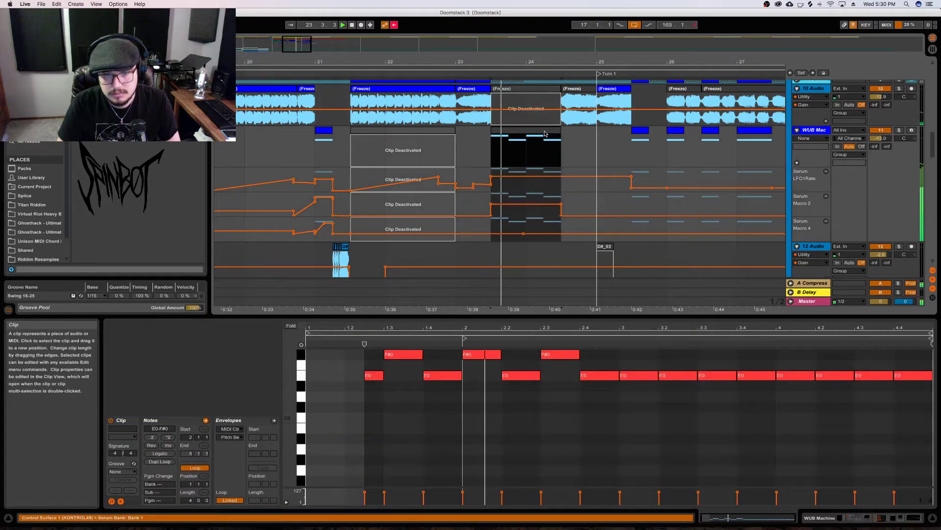
{"action": "key", "text": "space"}
Stop playback, check the Serum plug-in on the WUB Machine track, and switch to the Splice app to restore its licence
{"action": "double_click", "coordinate": [813, 130]}
{"action": "key", "text": "space"}
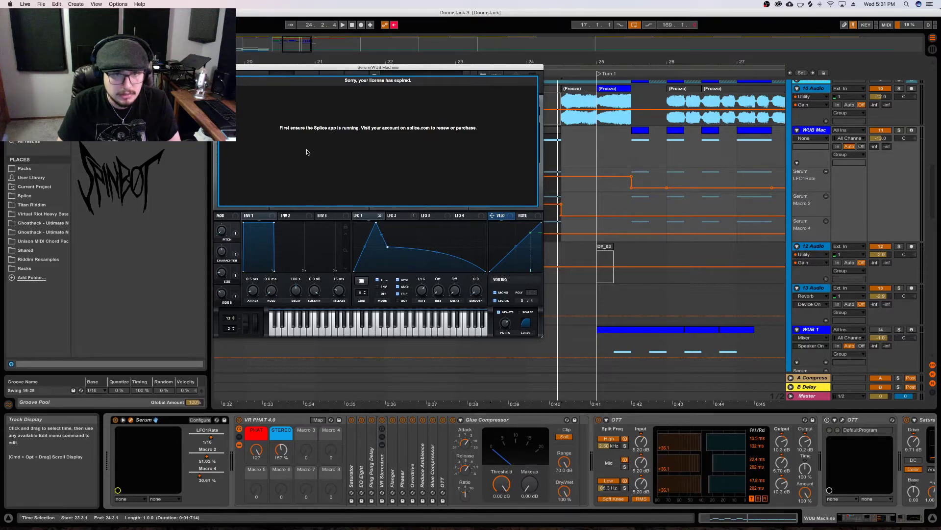
{"action": "left_click", "coordinate": [130, 420]}
{"action": "mouse_move", "coordinate": [378, 515]}
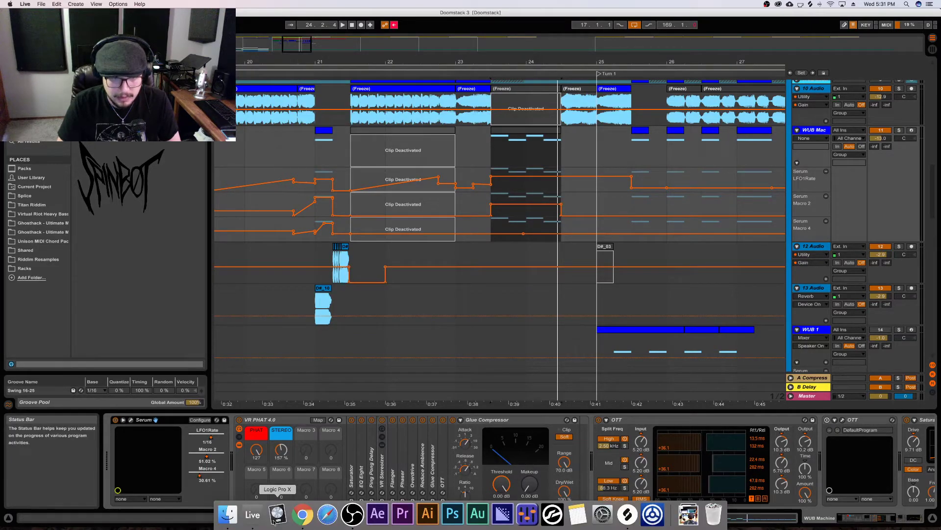
{"action": "left_click", "coordinate": [619, 526]}
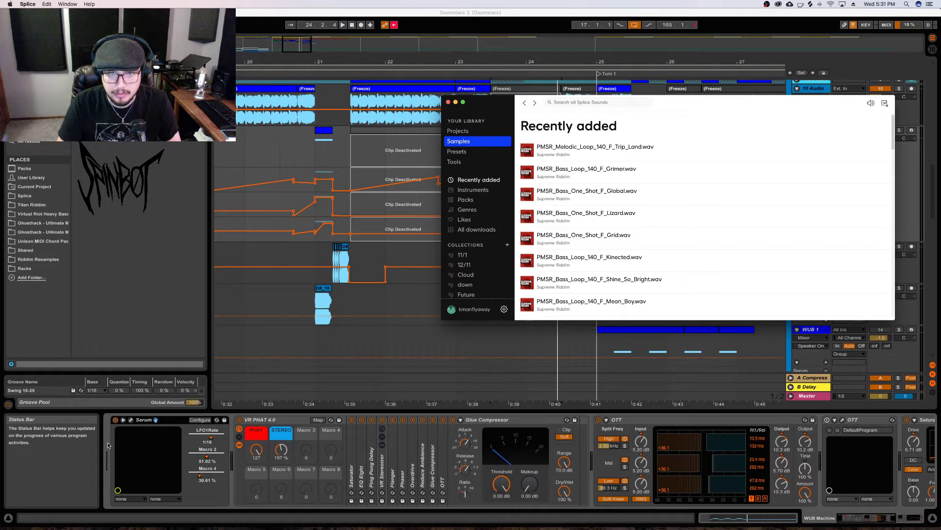
Return to Ableton Live, recheck the WUB Machine track's Serum window, hide it, and save the Doomstack set
{"action": "left_click", "coordinate": [123, 449]}
{"action": "left_click", "coordinate": [131, 420]}
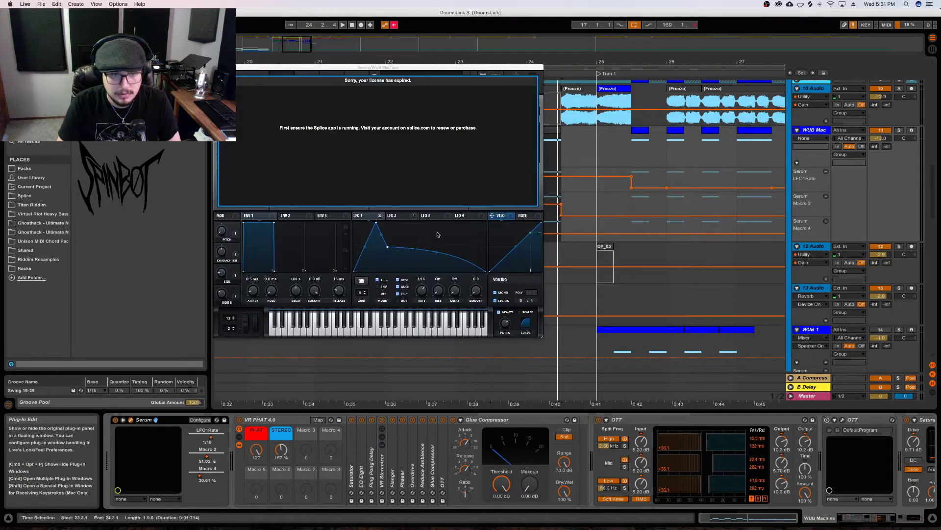
{"action": "key", "text": "super+alt+p"}
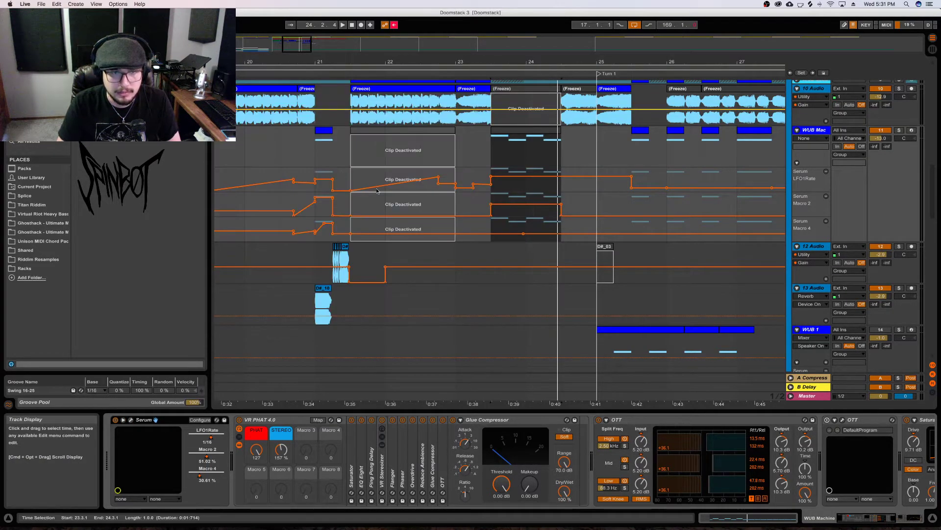
{"action": "scroll", "coordinate": [522, 332], "scroll_direction": "up", "scroll_amount": 5}
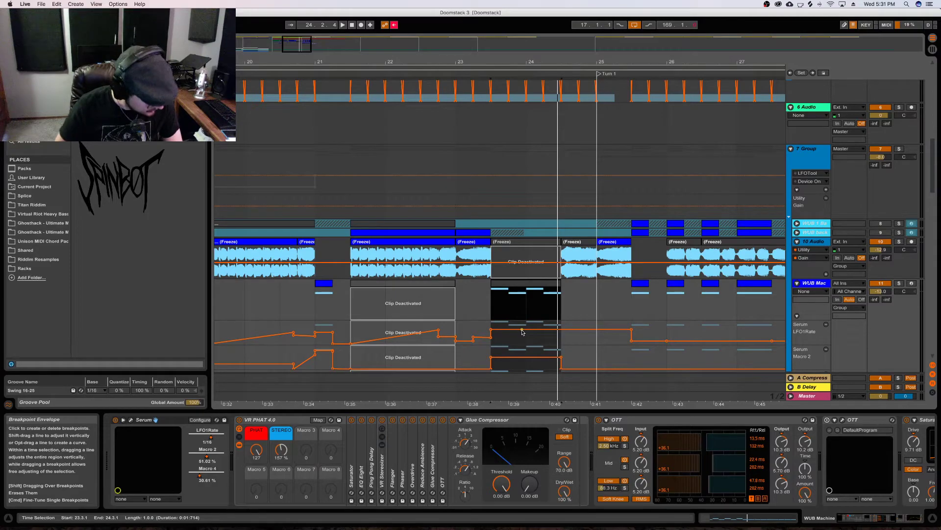
{"action": "key", "text": "super+s"}
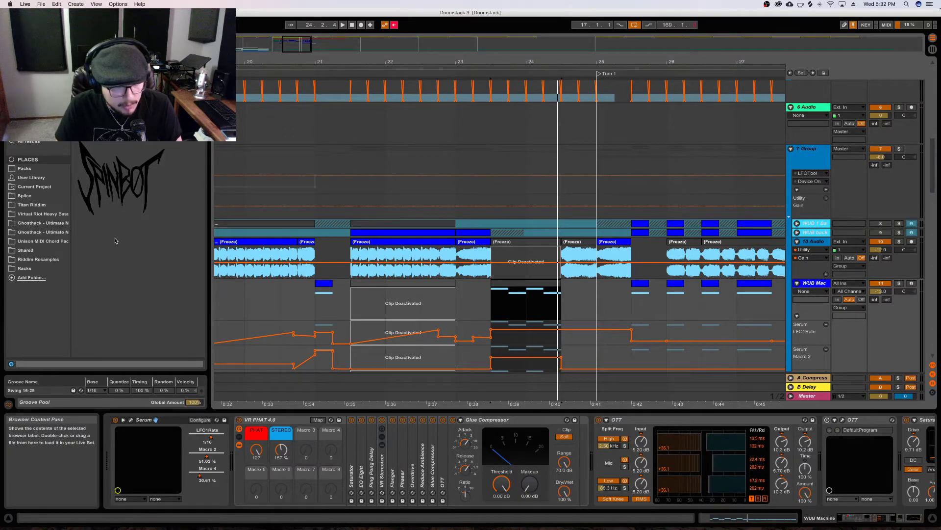
Switch to OBS and change the stream to the Full Facecam scene
{"action": "key", "text": "super+Tab"}
{"action": "key", "text": "super+Tab"}
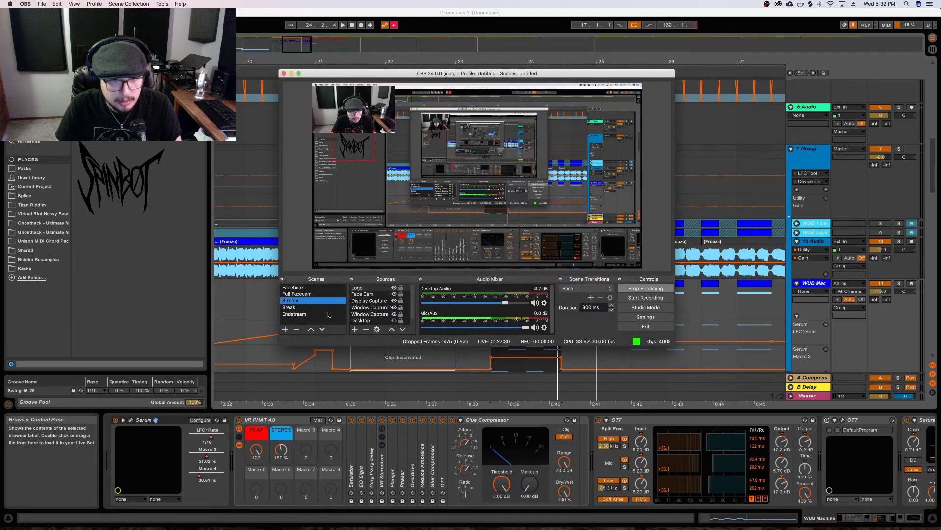
{"action": "left_click", "coordinate": [313, 294]}
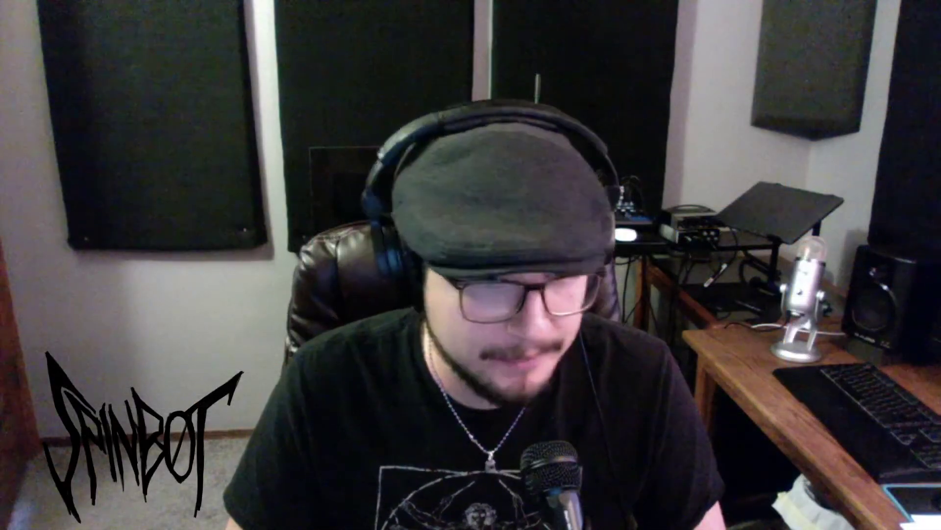
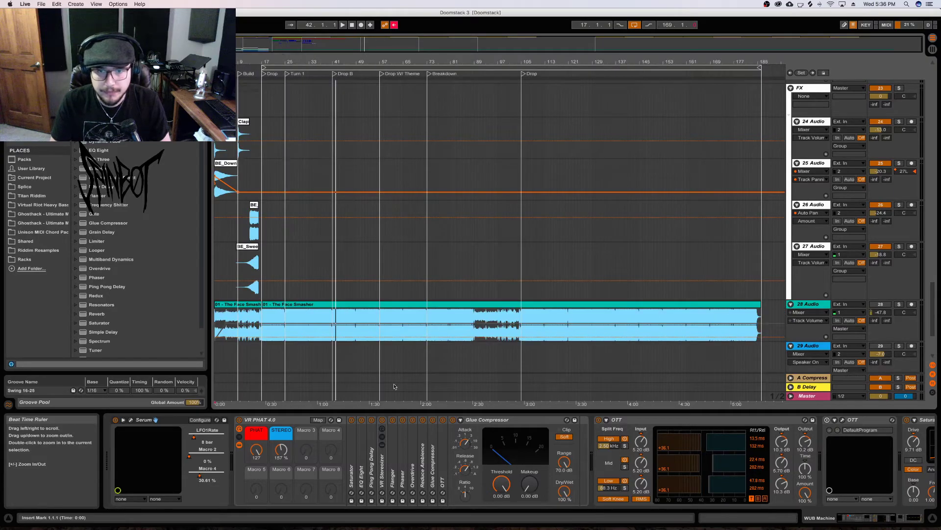
Review the arrangement's tracks from the FX group up to Drums, and stop playback
{"action": "scroll", "coordinate": [411, 315], "scroll_direction": "up", "scroll_amount": 10}
{"action": "scroll", "coordinate": [387, 284], "scroll_direction": "up", "scroll_amount": 5}
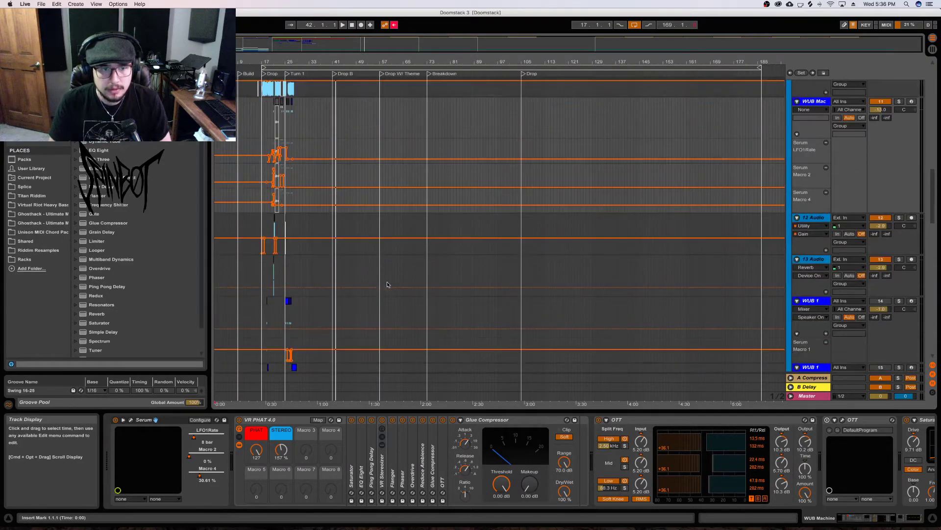
{"action": "scroll", "coordinate": [319, 178], "scroll_direction": "up", "scroll_amount": 5}
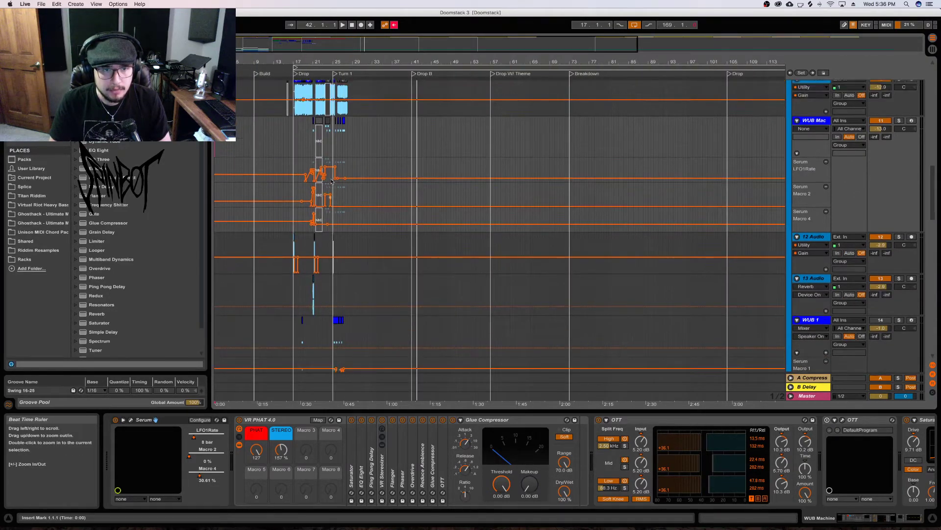
{"action": "scroll", "coordinate": [319, 178], "scroll_direction": "up", "scroll_amount": 6}
{"action": "scroll", "coordinate": [319, 177], "scroll_direction": "up", "scroll_amount": 8}
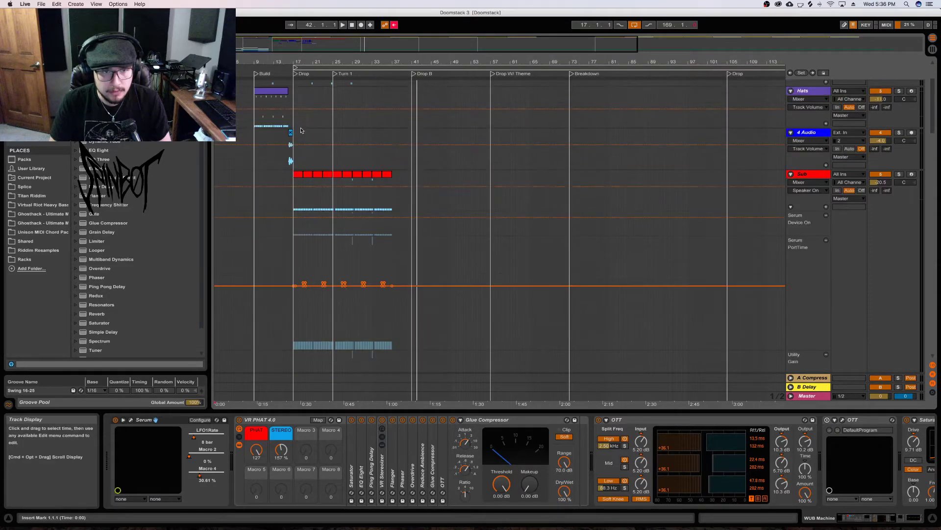
{"action": "scroll", "coordinate": [301, 133], "scroll_direction": "up", "scroll_amount": 1}
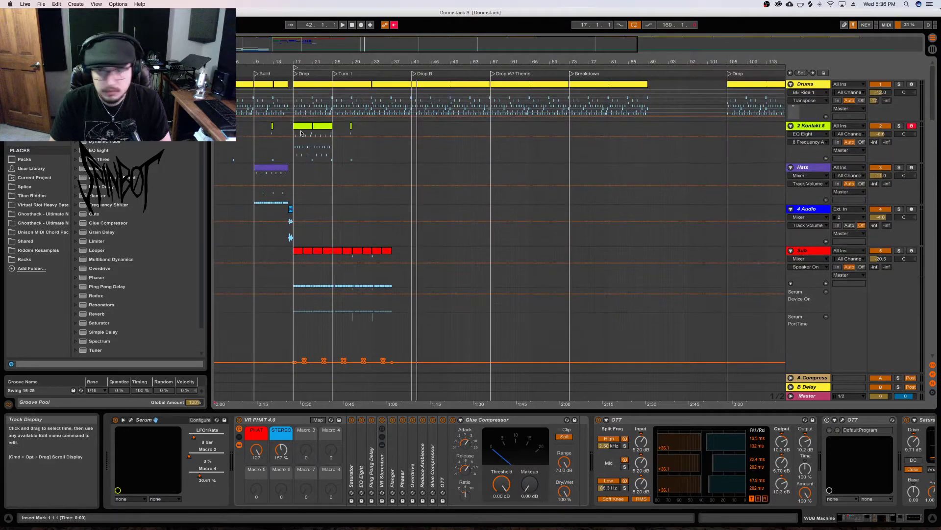
{"action": "left_click", "coordinate": [352, 26]}
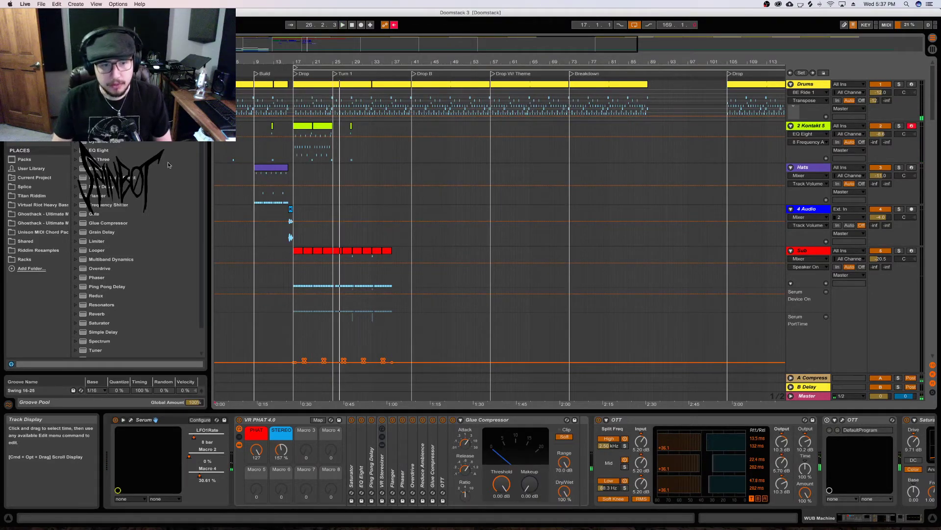
Play the drop from bar 17 with the first Sub clip selected, following the frozen clips on 10 Audio
{"action": "left_click", "coordinate": [300, 253]}
{"action": "left_click", "coordinate": [304, 72]}
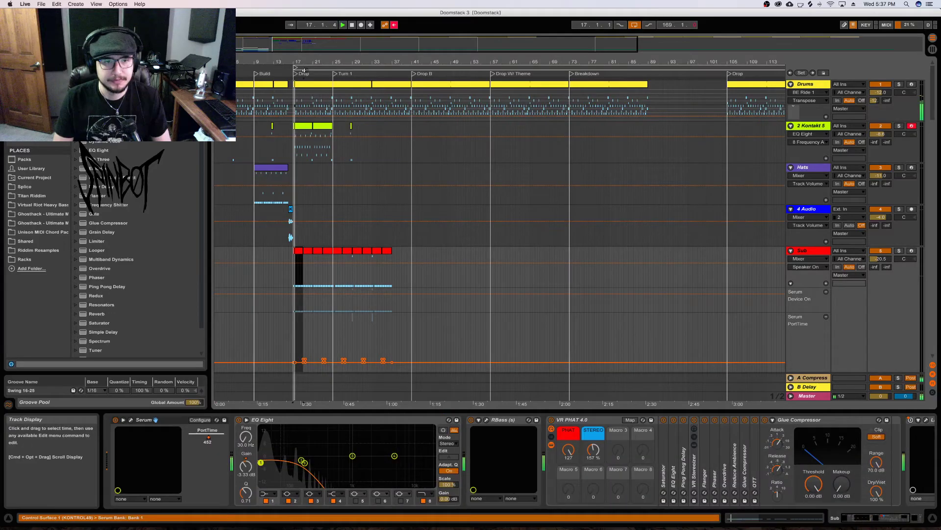
{"action": "key", "text": "z"}
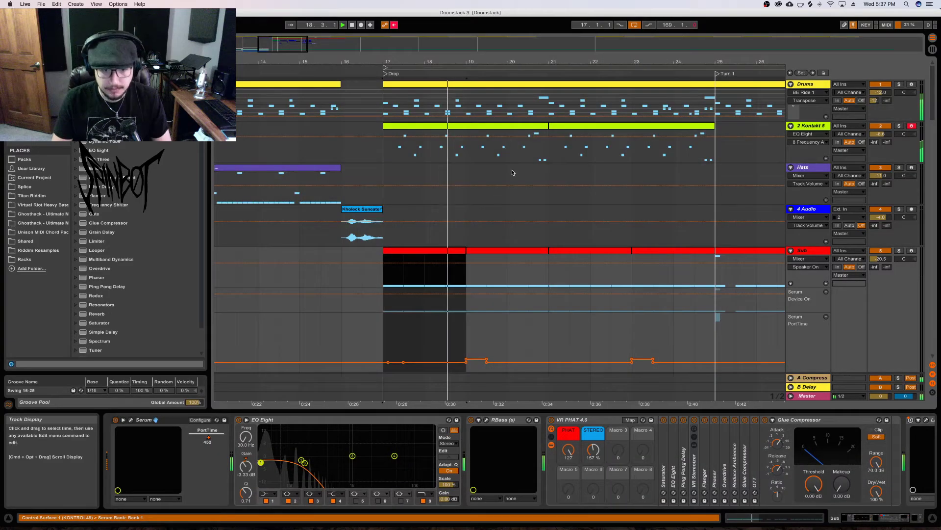
{"action": "scroll", "coordinate": [926, 187], "scroll_direction": "down", "scroll_amount": 10}
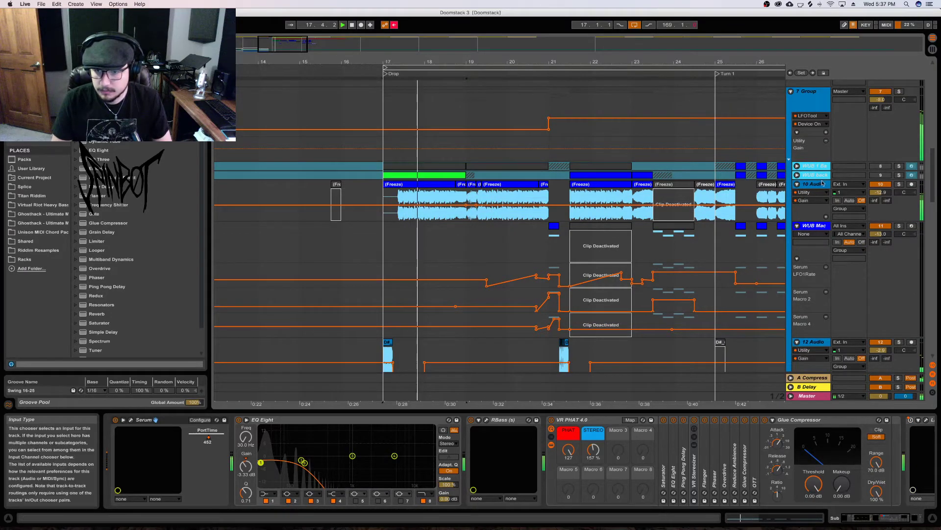
{"action": "left_click", "coordinate": [398, 221]}
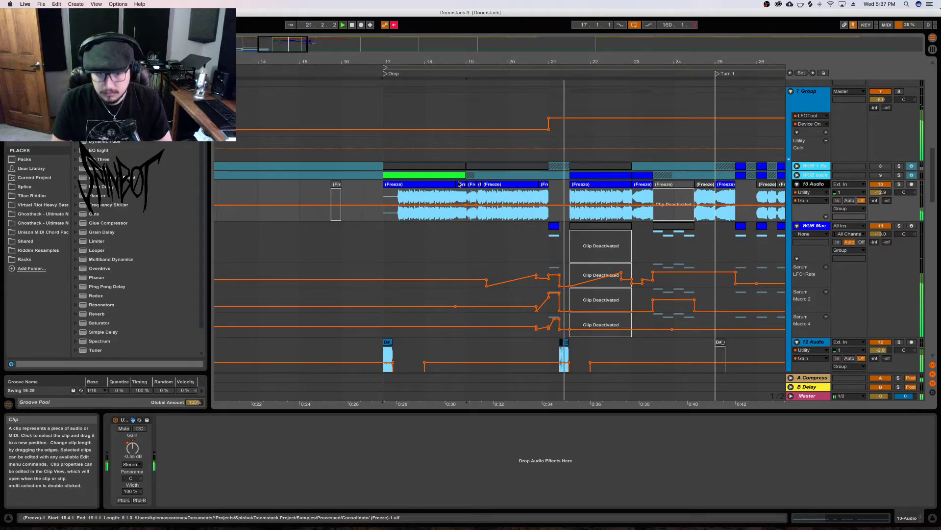
{"action": "key", "text": "space"}
Solo 10 Audio and the WUB Machine track in turn to audition the passage around bar 21
{"action": "left_click", "coordinate": [528, 236]}
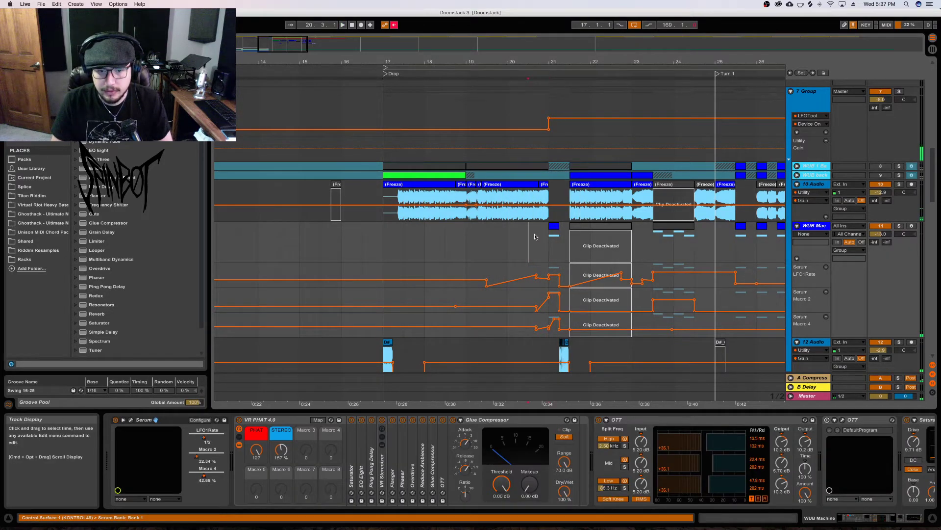
{"action": "left_click", "coordinate": [900, 184]}
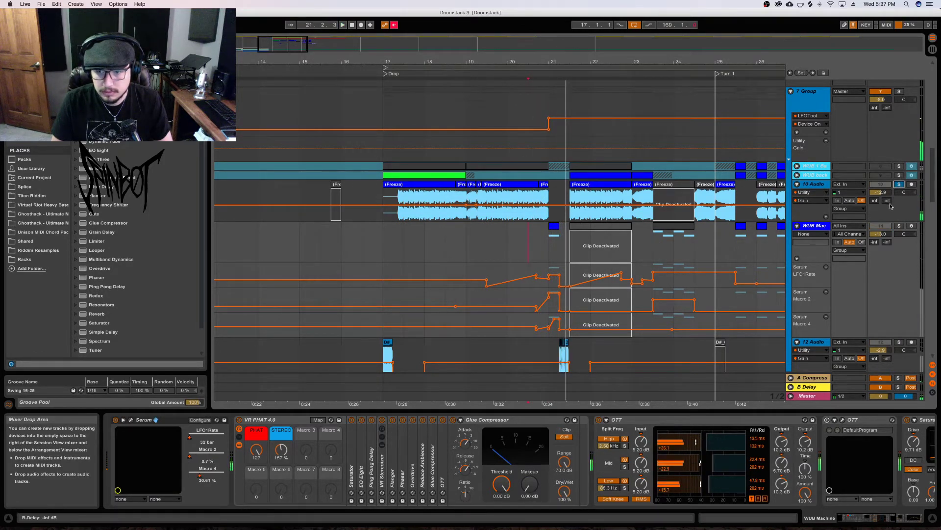
{"action": "left_click", "coordinate": [552, 245]}
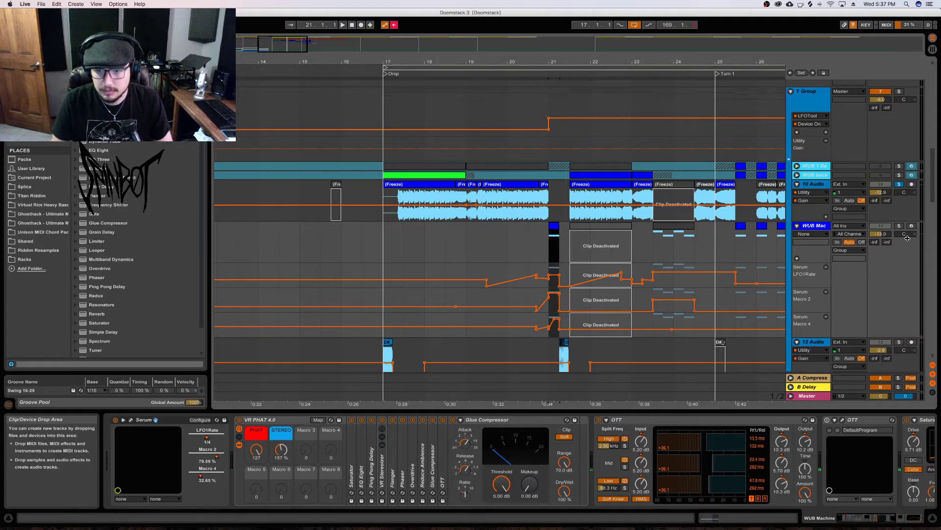
{"action": "left_click", "coordinate": [899, 226]}
{"action": "key", "text": "space"}
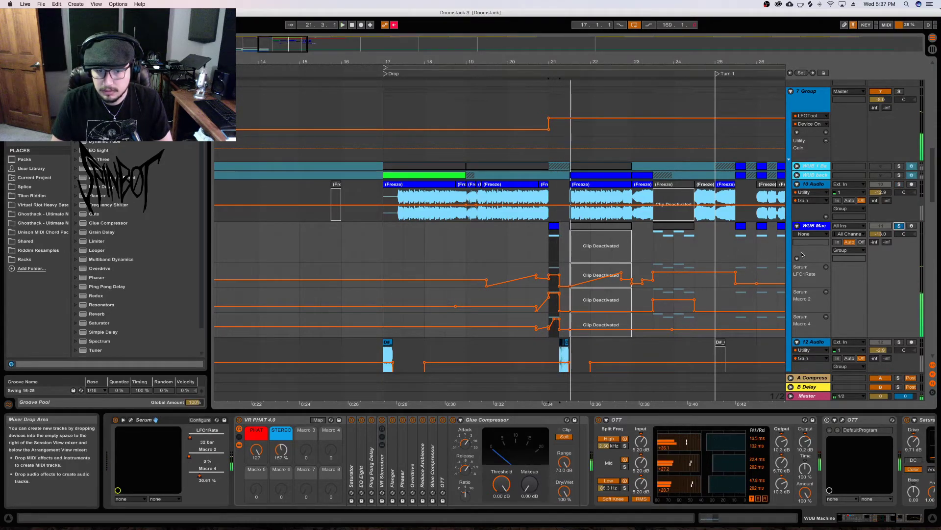
Delete the short WUB Machine MIDI clip at bar 21 together with its automation
{"action": "scroll", "coordinate": [637, 196], "scroll_direction": "down", "scroll_amount": 3}
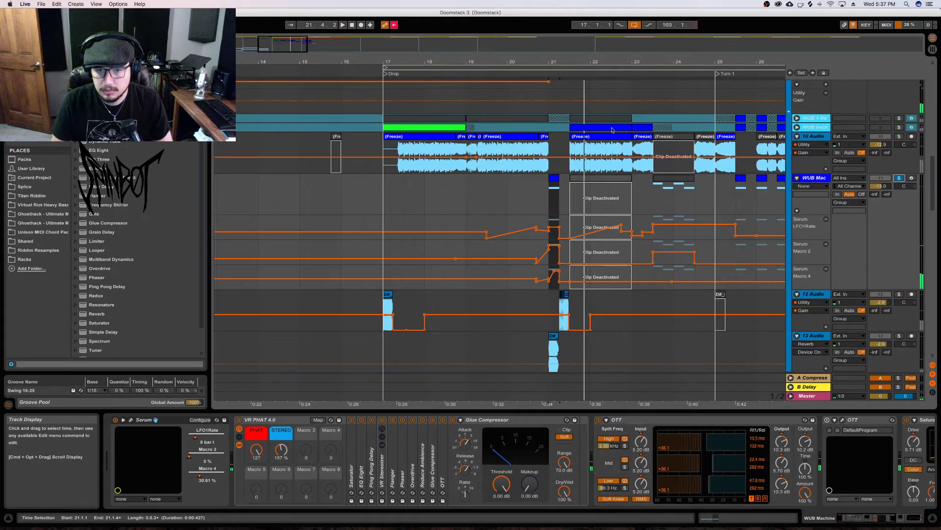
{"action": "left_click_drag", "start_coordinate": [557, 65], "coordinate": [456, 68]}
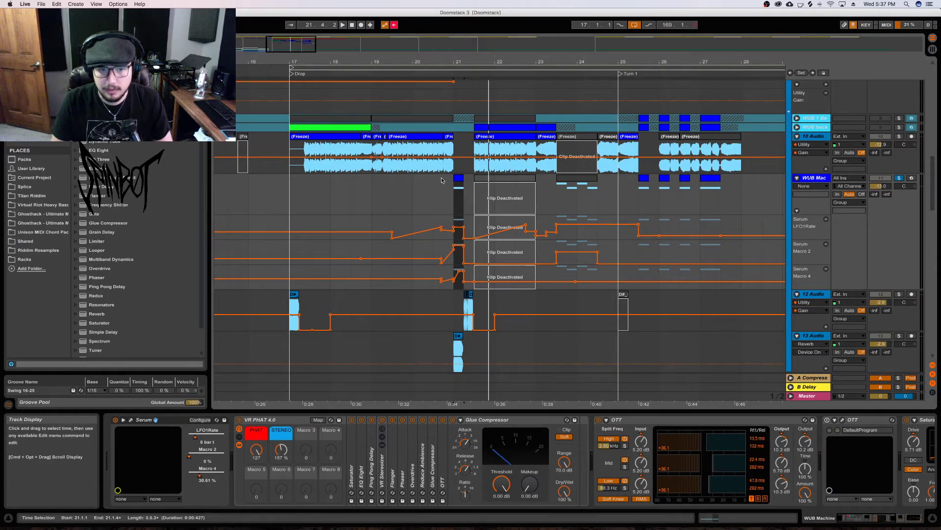
{"action": "left_click", "coordinate": [459, 179]}
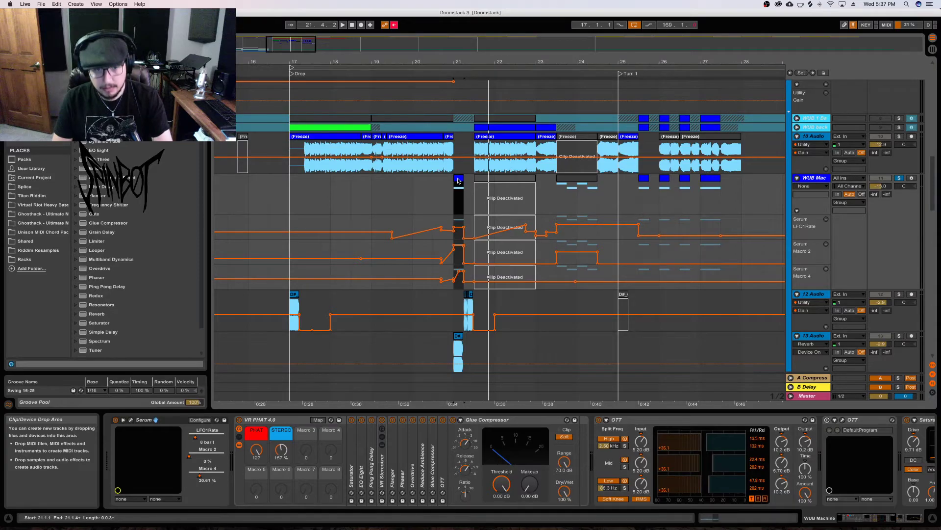
{"action": "key", "text": "Delete"}
Select the WUB Machine MIDI clip at 23.3 and try to freeze its track
{"action": "left_click", "coordinate": [586, 184]}
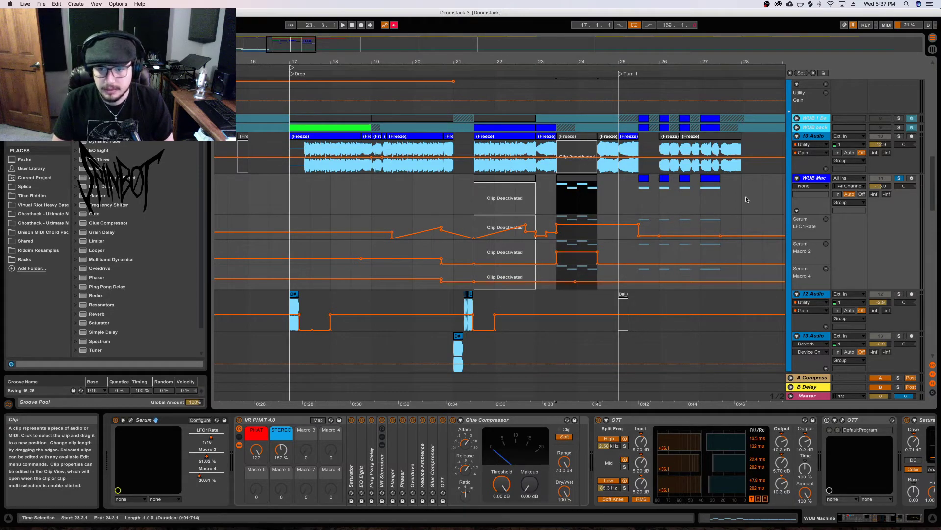
{"action": "right_click", "coordinate": [818, 180]}
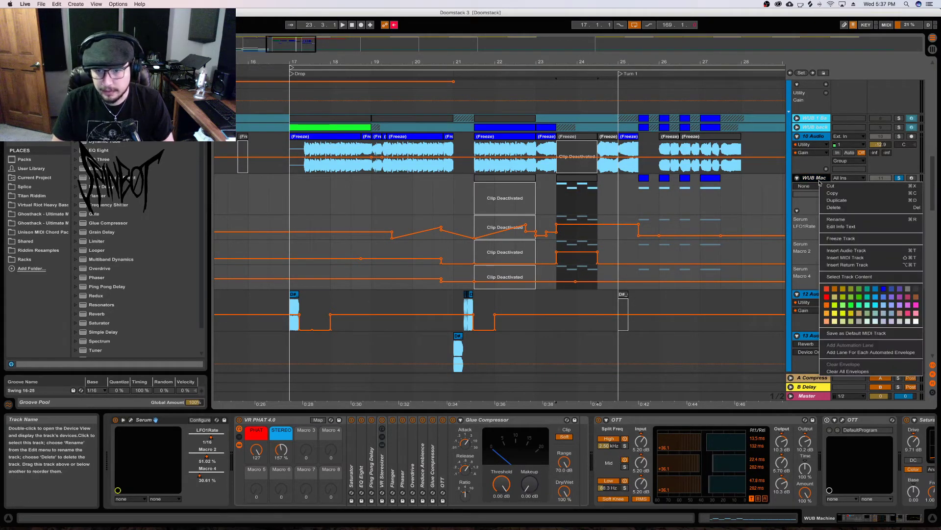
{"action": "left_click", "coordinate": [856, 238]}
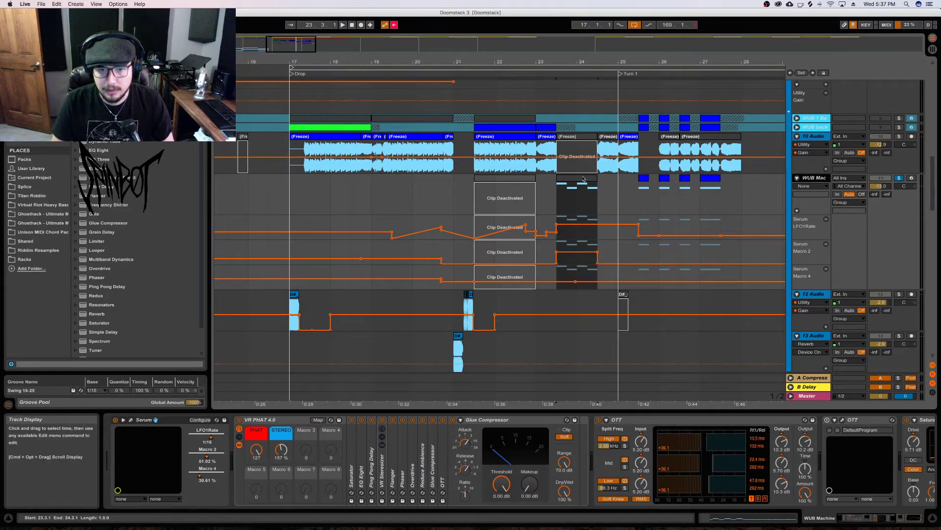
Audition the soloed WUB Machine MIDI clip from 23.3 to 24.3
{"action": "key", "text": "space"}
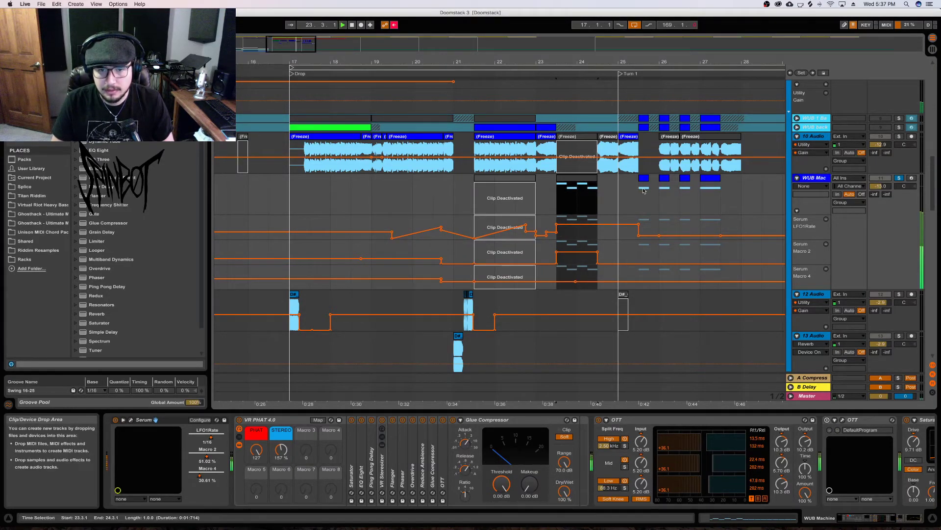
{"action": "key", "text": "space"}
{"action": "right_click", "coordinate": [583, 182]}
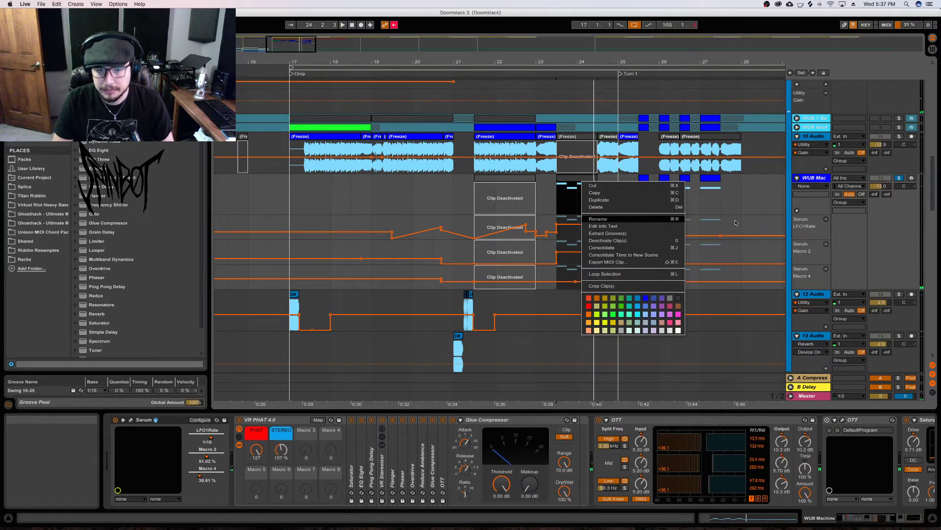
{"action": "key", "text": "Escape"}
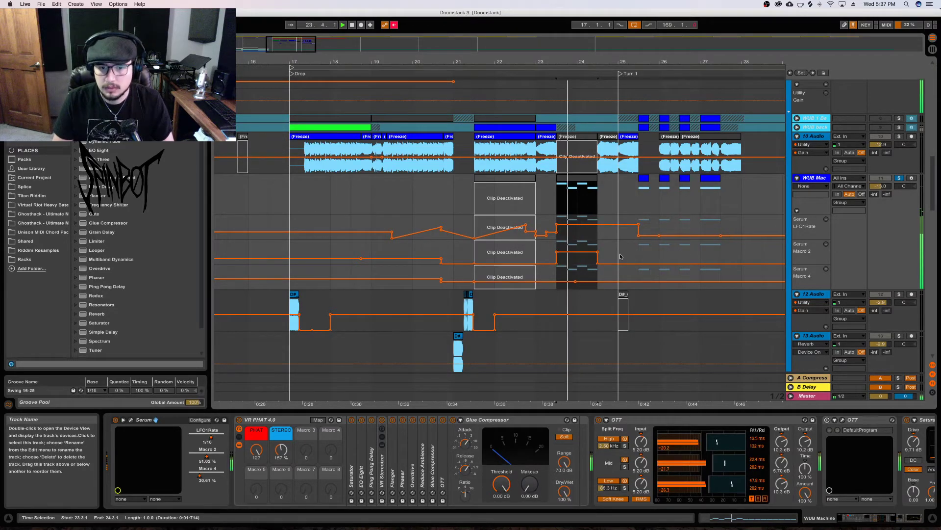
Set Serum's Macro 2 automation between 23.3 and 24.3 to about 55%, comparing lower and higher levels by ear
{"action": "left_click", "coordinate": [571, 256]}
{"action": "key", "text": "space"}
{"action": "key", "text": "Delete"}
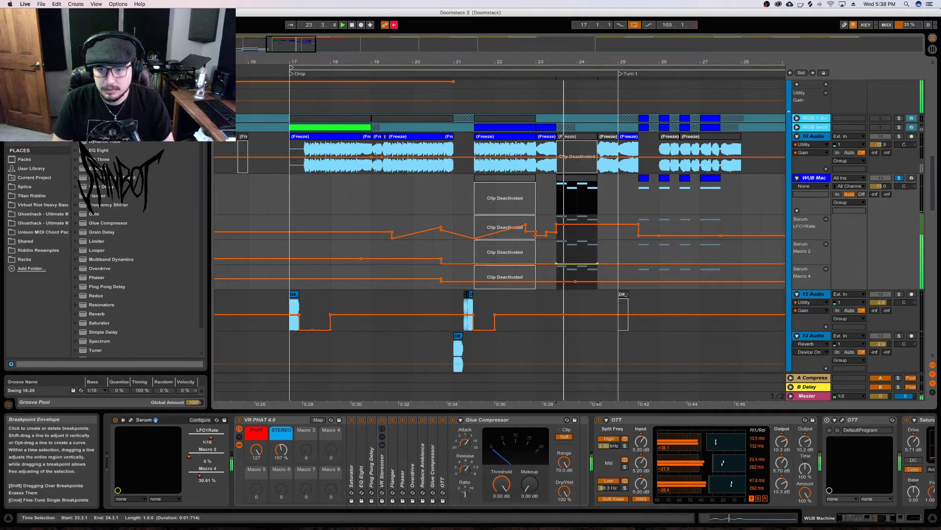
{"action": "left_click_drag", "start_coordinate": [576, 264], "coordinate": [576, 243]}
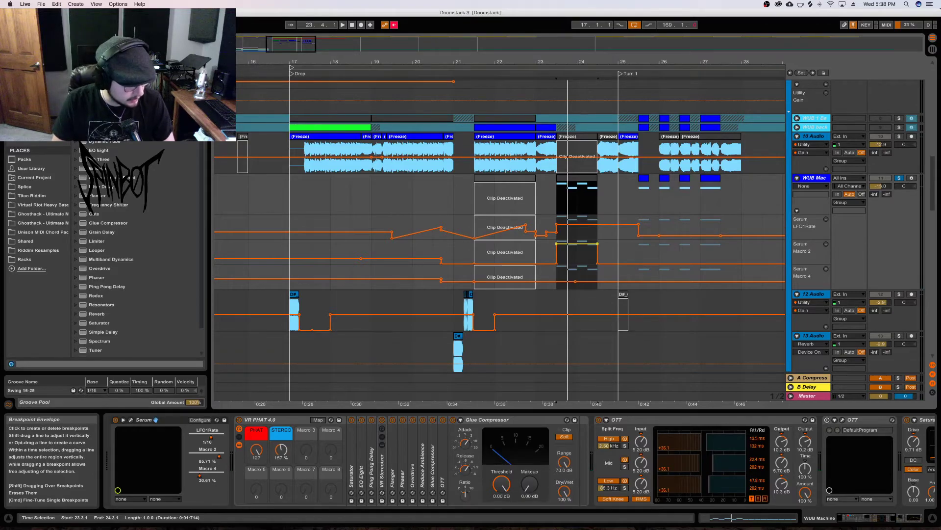
{"action": "left_click_drag", "start_coordinate": [577, 243], "coordinate": [577, 252]}
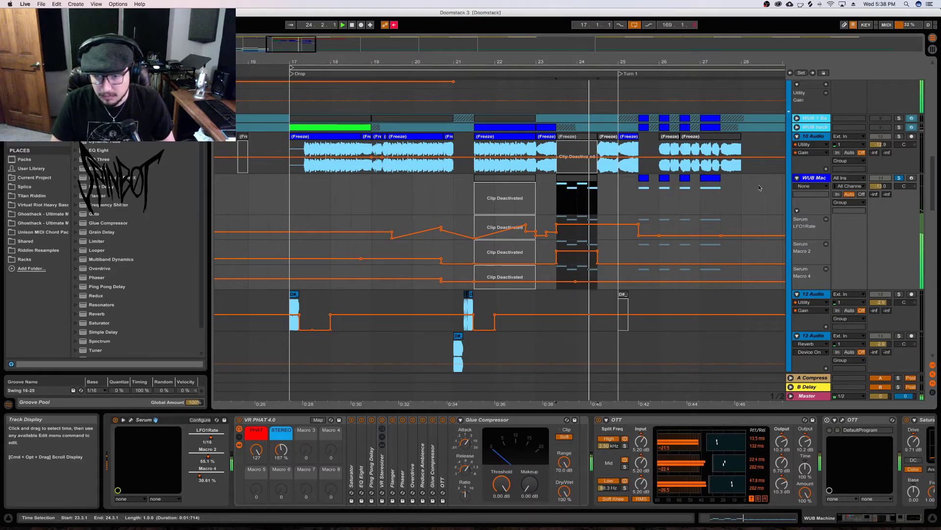
Freeze the WUB Machine track and place its frozen audio from 23.3 to 24.3 on the 10 Audio track
{"action": "right_click", "coordinate": [808, 181]}
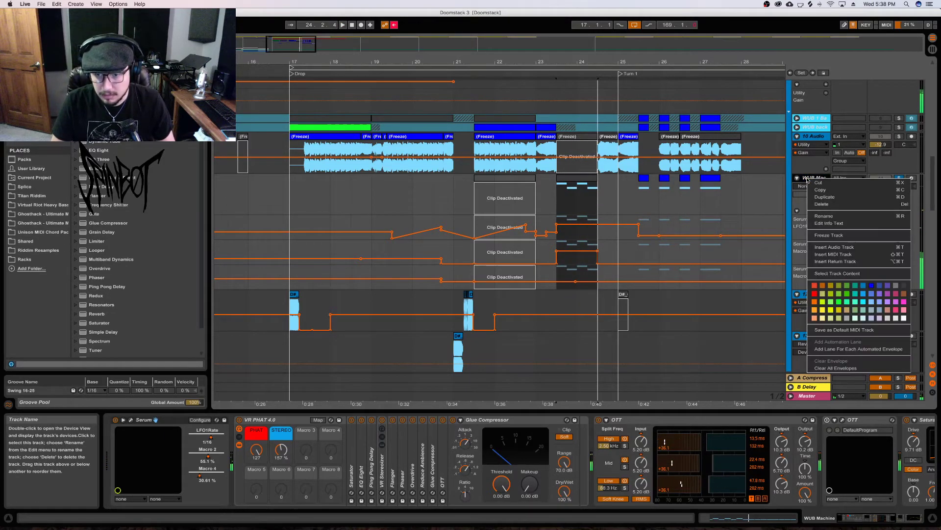
{"action": "left_click", "coordinate": [842, 235]}
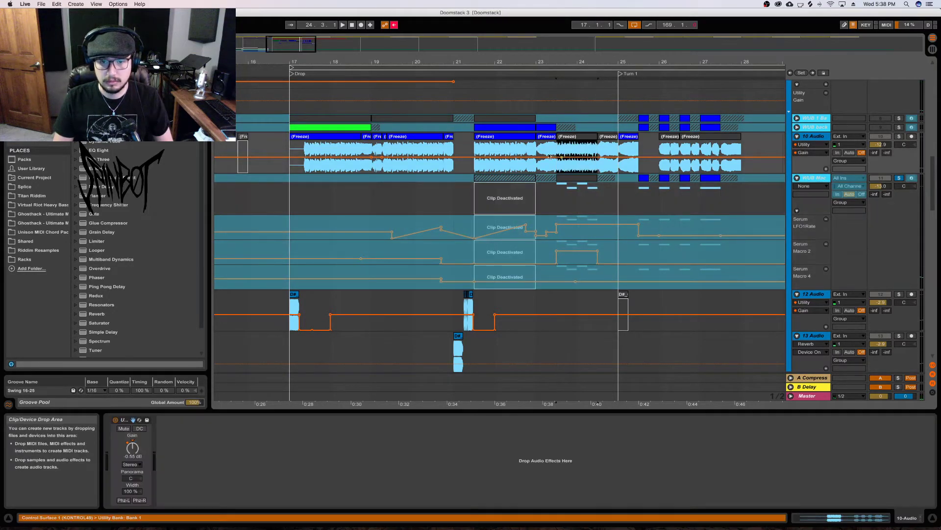
Unsolo and deactivate the WUB Machine track, and play the arrangement from the frozen 10 Audio clip at 21.3
{"action": "left_click", "coordinate": [505, 152]}
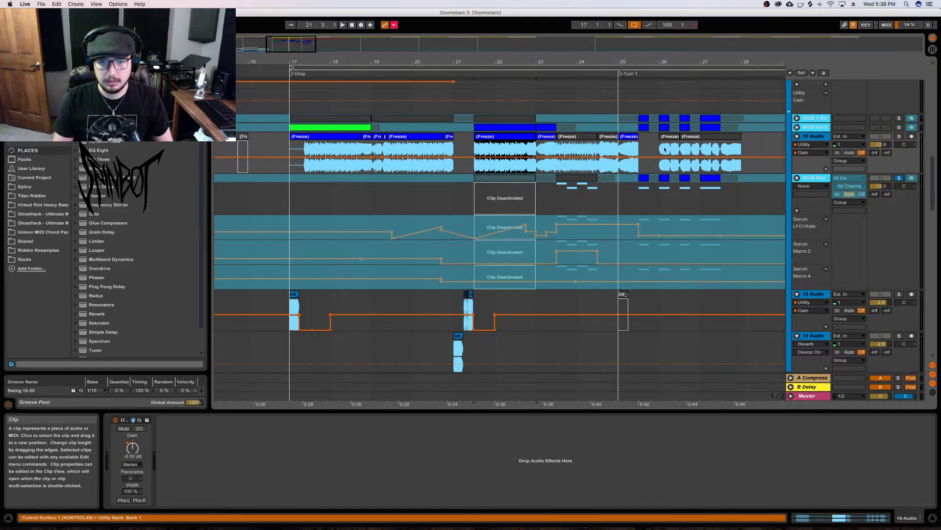
{"action": "left_click", "coordinate": [899, 178]}
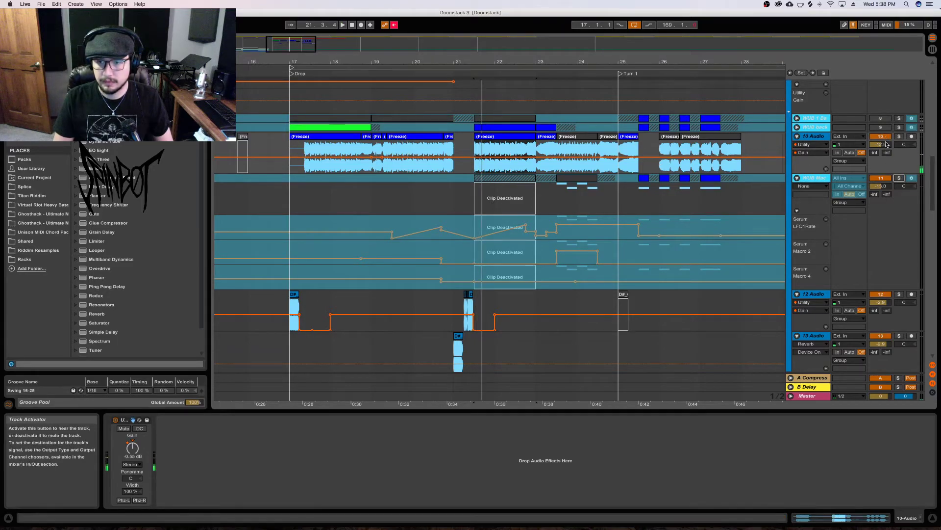
{"action": "left_click", "coordinate": [882, 177]}
{"action": "key", "text": "space"}
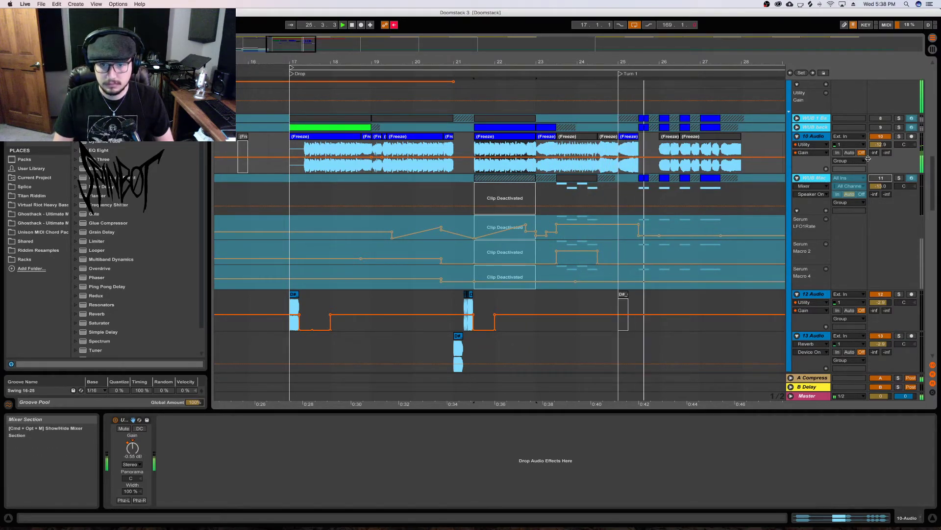
Move the two frozen 10 Audio clips starting at 26.1 back half a bar to 25.3 and play the result
{"action": "left_click", "coordinate": [706, 141]}
{"action": "left_click", "coordinate": [664, 140]}
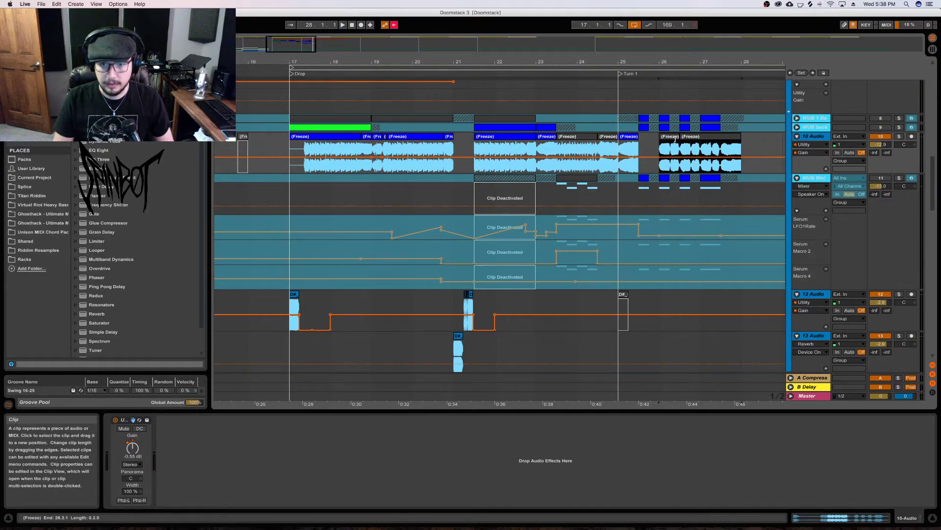
{"action": "left_click", "coordinate": [691, 142], "text": "shift"}
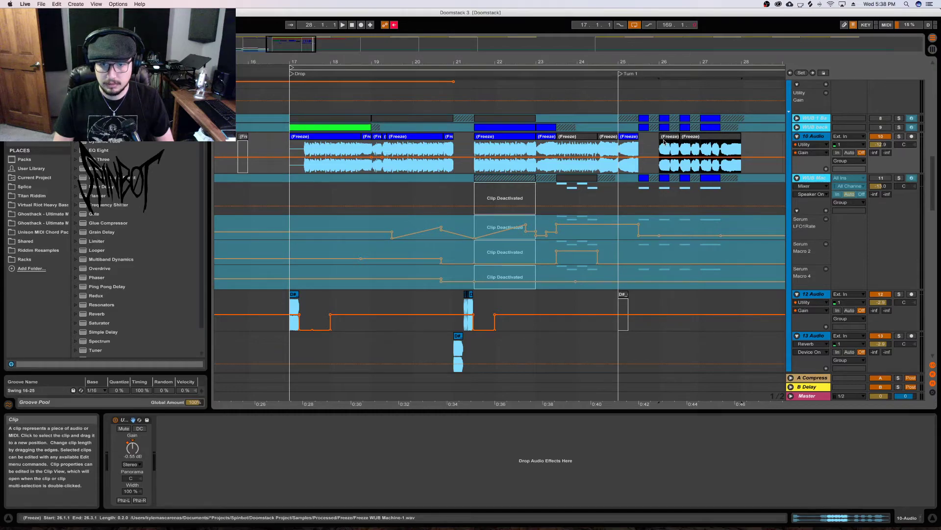
{"action": "left_click_drag", "start_coordinate": [664, 141], "coordinate": [656, 144]}
{"action": "key", "text": "space"}
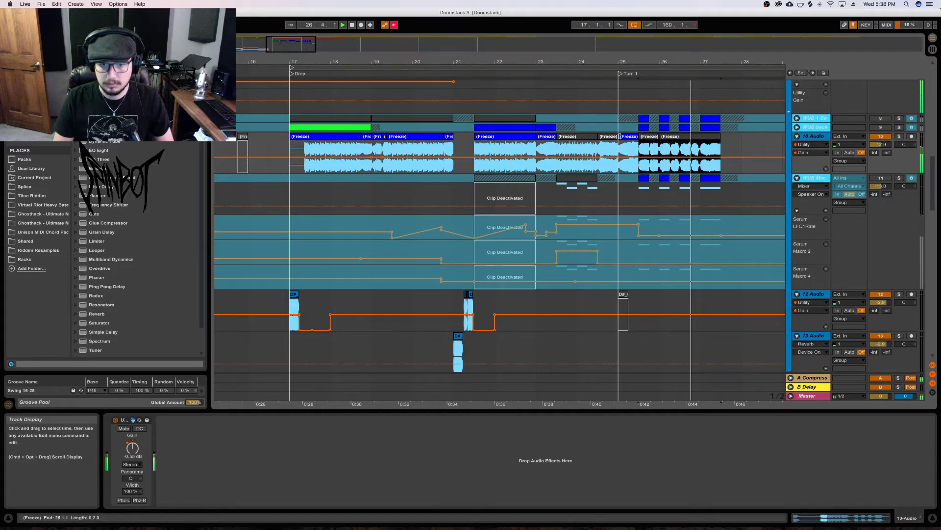
Audition the 10 Audio bass from the Turn 1 marker at bar 25 through the moved frozen clips
{"action": "left_click", "coordinate": [630, 141]}
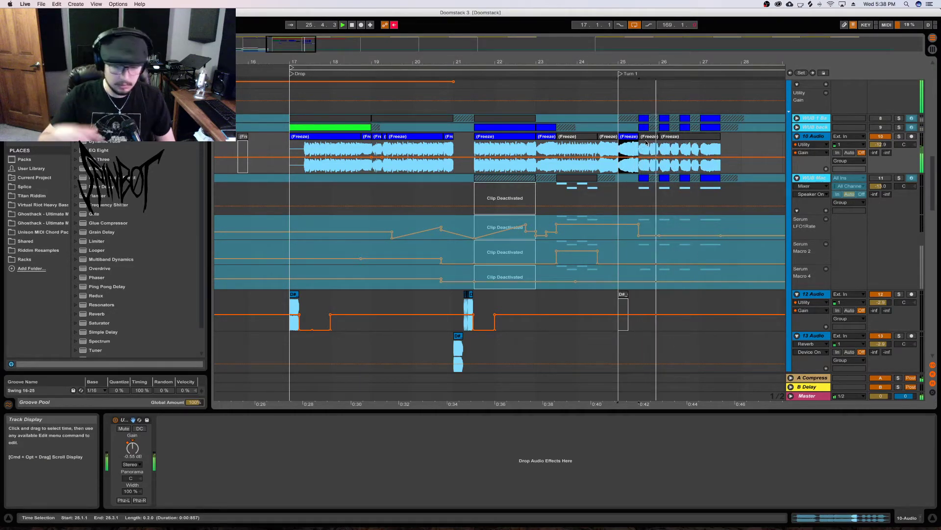
{"action": "key", "text": "space"}
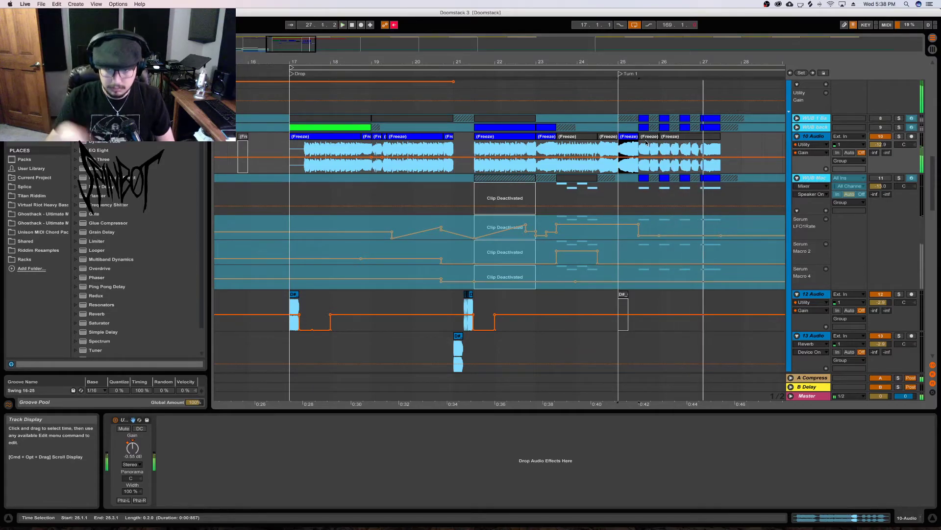
{"action": "key", "text": "space"}
{"action": "left_click_drag", "start_coordinate": [670, 56], "coordinate": [663, 78]}
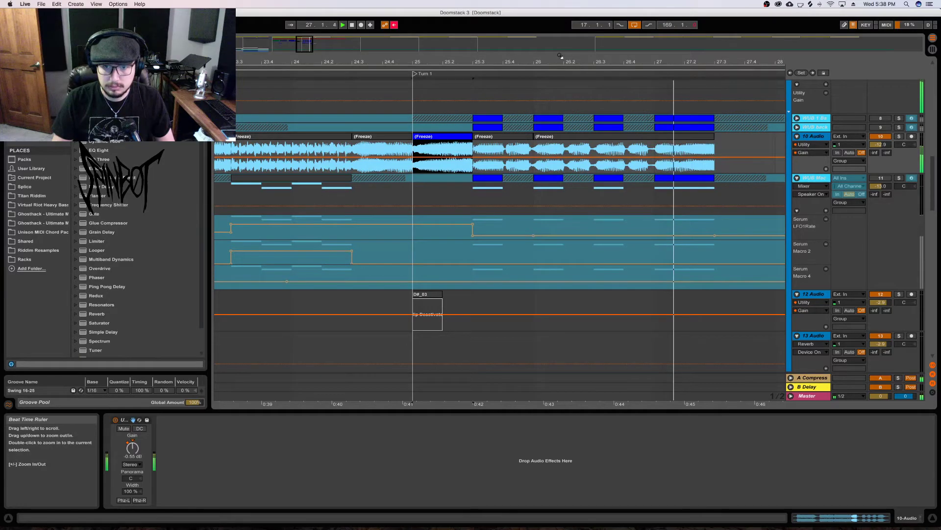
{"action": "key", "text": "space"}
{"action": "key", "text": "space"}
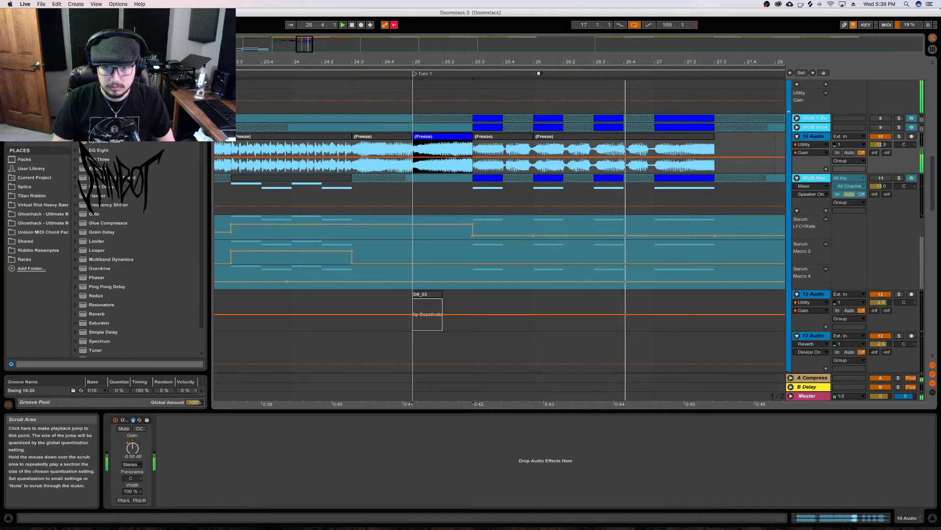
{"action": "left_click", "coordinate": [469, 168]}
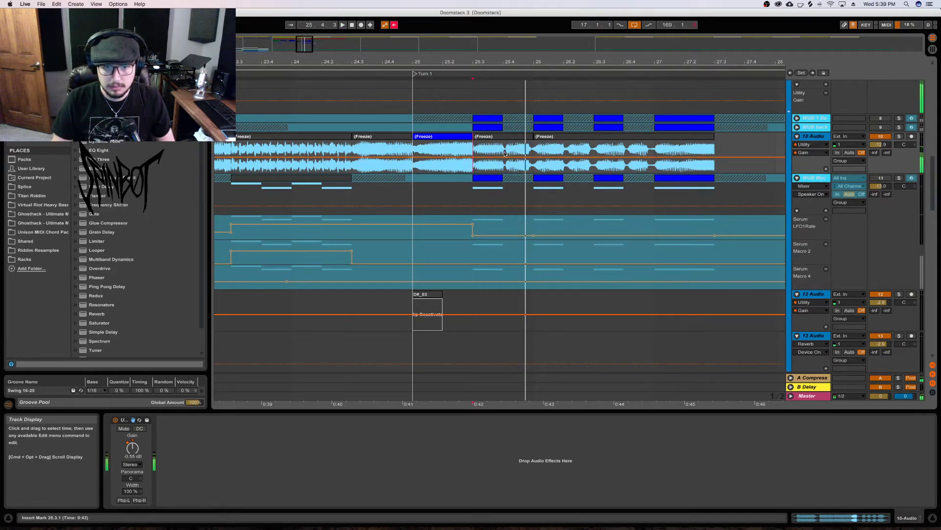
{"action": "key", "text": "space"}
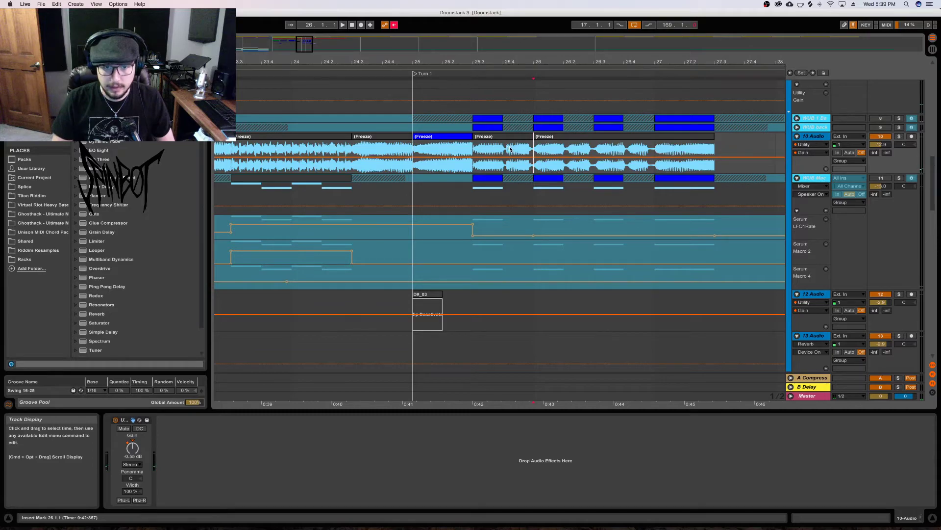
Set the arrangement's fixed grid to 1/4 with the 10 Audio range from 25.3 to 26.1 selected
{"action": "left_click_drag", "start_coordinate": [498, 151], "coordinate": [533, 151]}
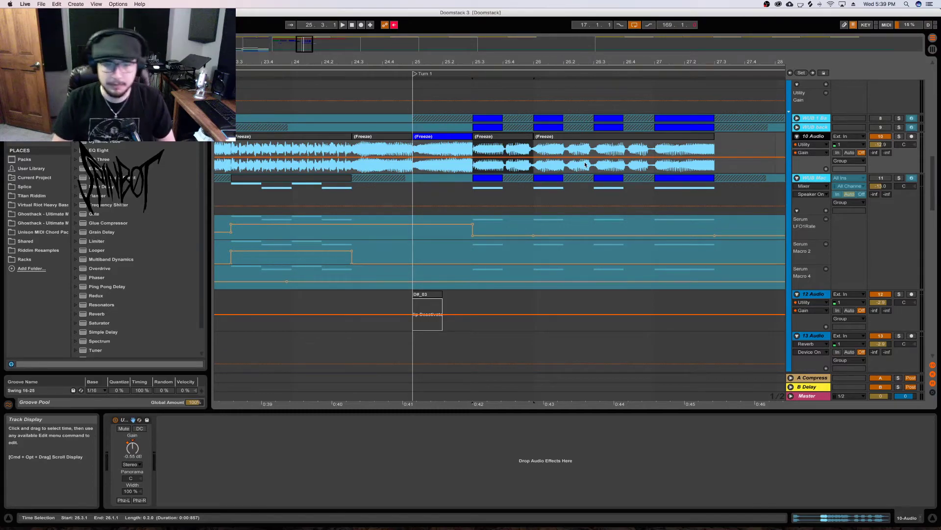
{"action": "right_click", "coordinate": [519, 168]}
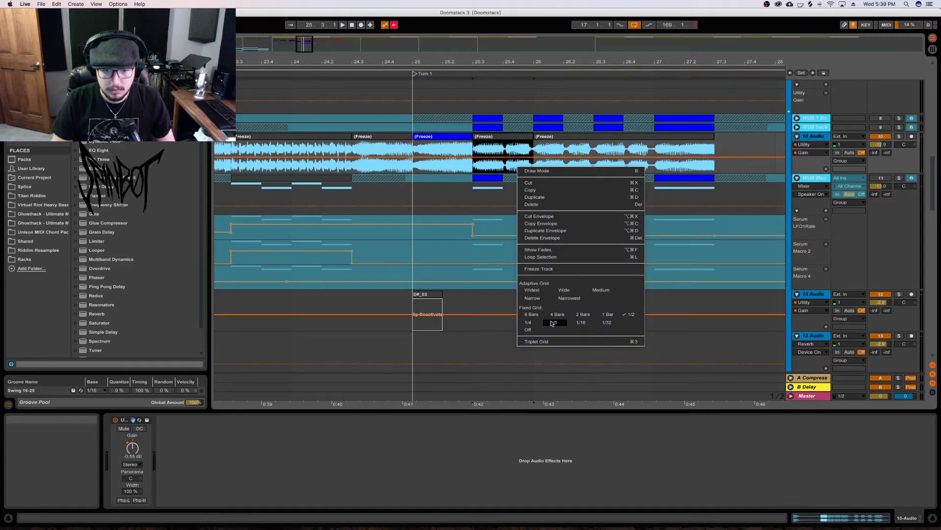
{"action": "left_click", "coordinate": [528, 323]}
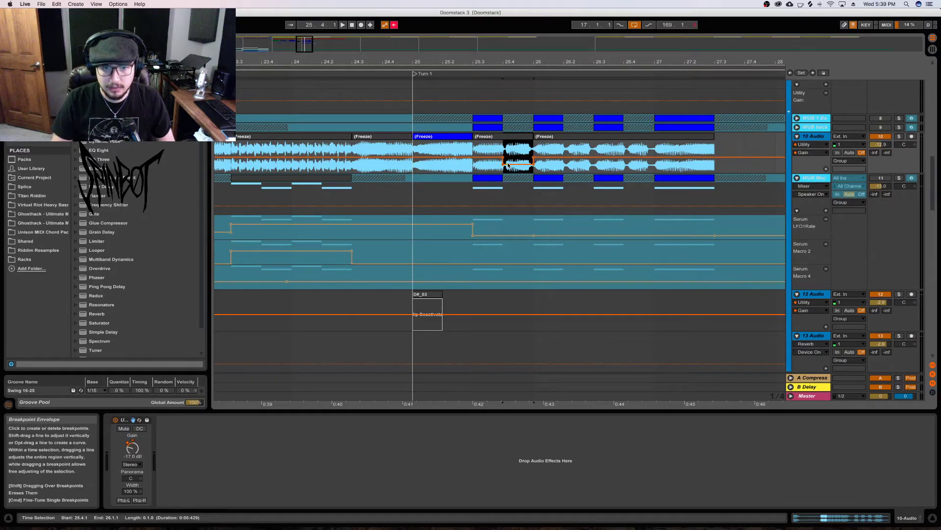
Try a curved Utility gain fade on 10 Audio from 25.4 to 26.1, dropping to about -22.3 dB, and audition it
{"action": "left_click", "coordinate": [505, 164]}
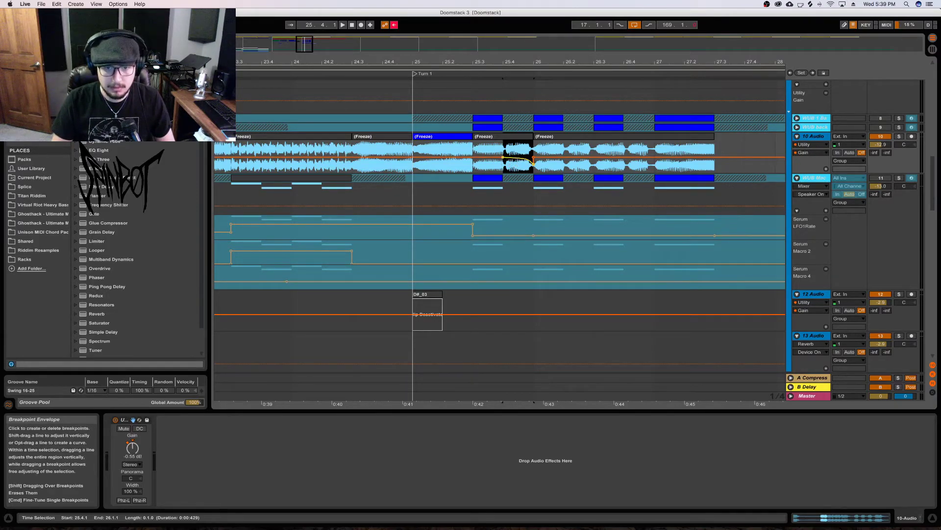
{"action": "key", "text": "space"}
{"action": "left_click", "coordinate": [487, 138]}
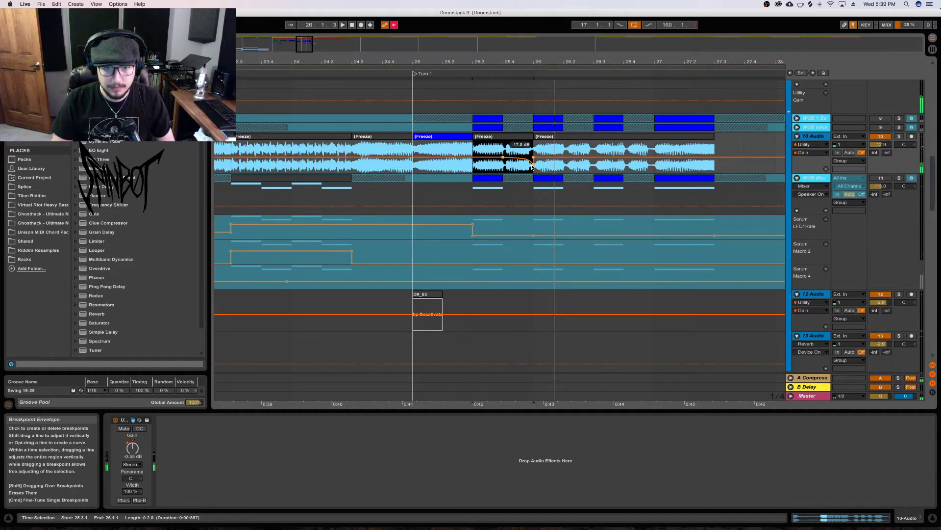
{"action": "left_click_drag", "start_coordinate": [532, 167], "coordinate": [534, 170]}
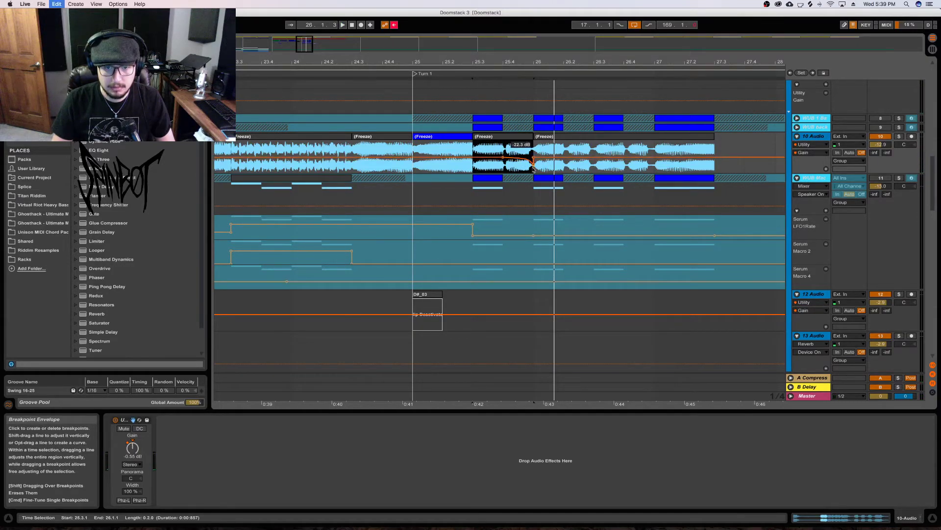
{"action": "left_click", "coordinate": [533, 168]}
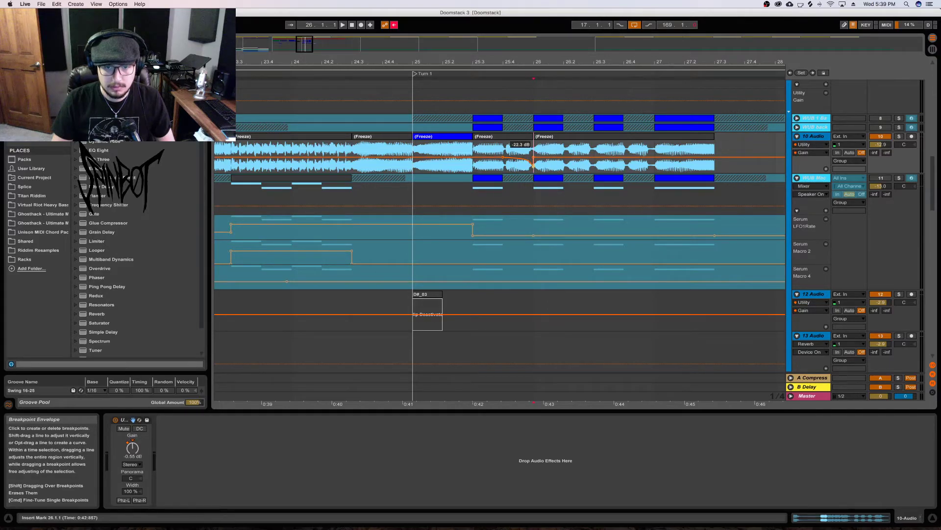
{"action": "left_click", "coordinate": [507, 169]}
{"action": "key", "text": "space"}
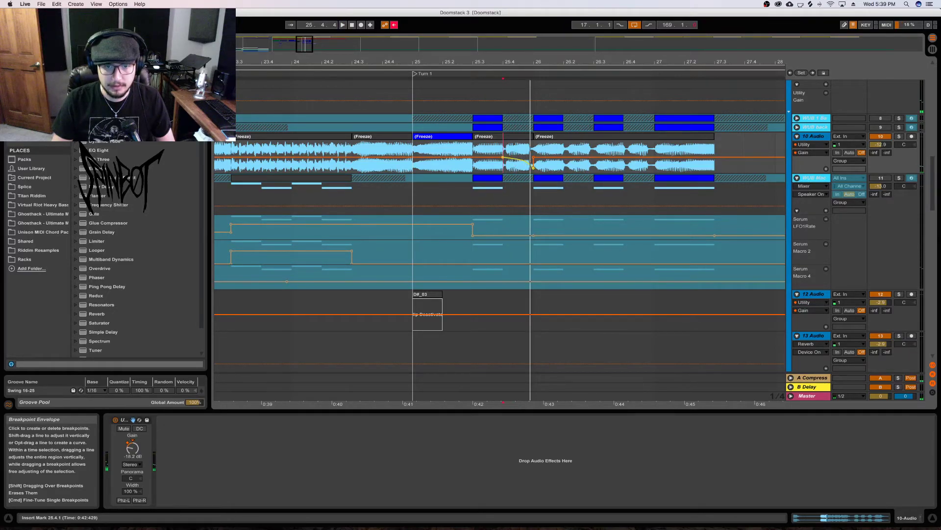
{"action": "key", "text": "space"}
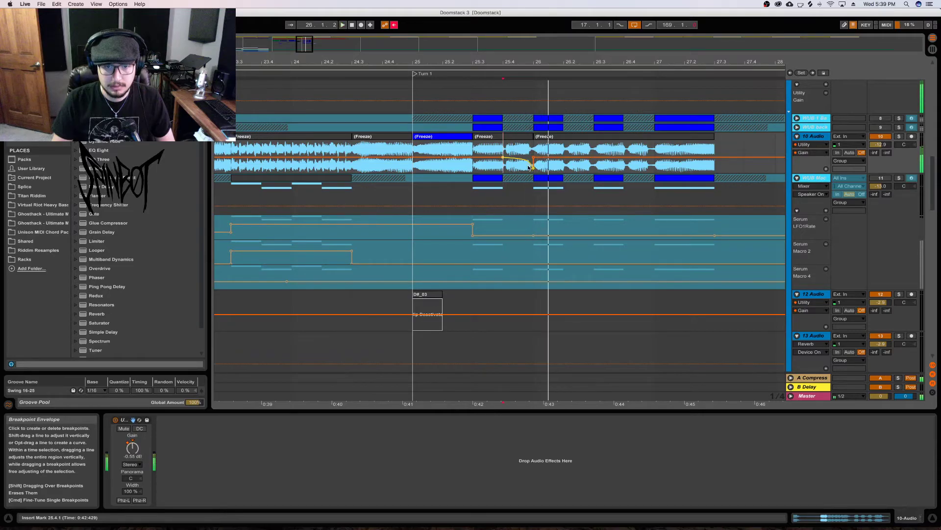
{"action": "key", "text": "space"}
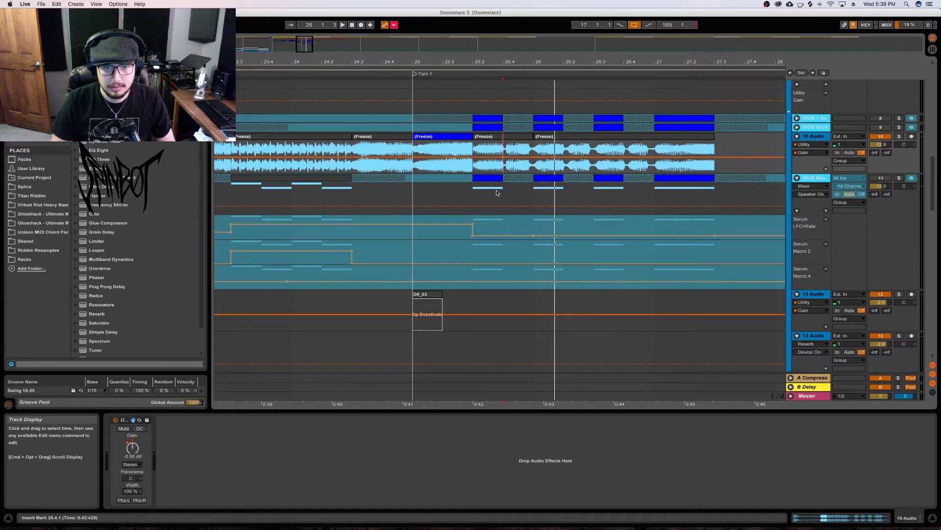
Find ShaperBox 2 in the browser and add it after Utility on the 10 Audio track
{"action": "left_click", "coordinate": [170, 137]}
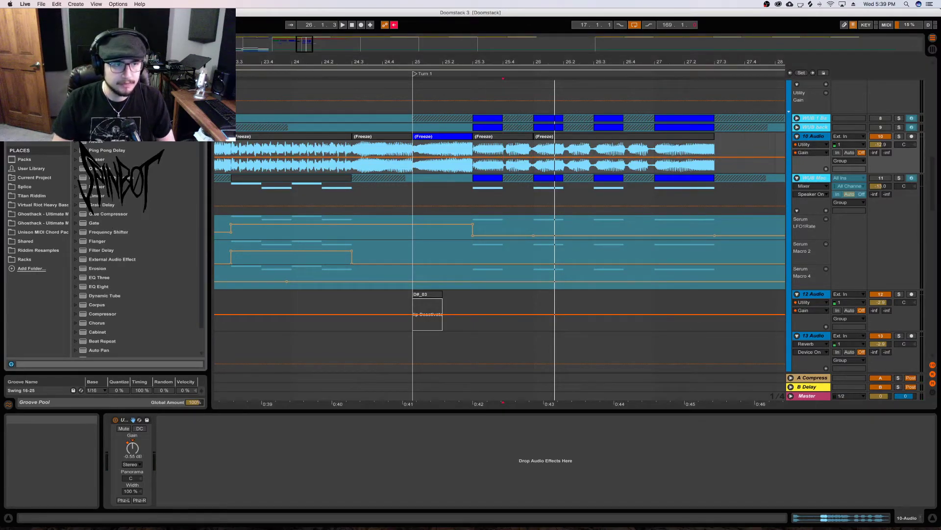
{"action": "key", "text": "super+f"}
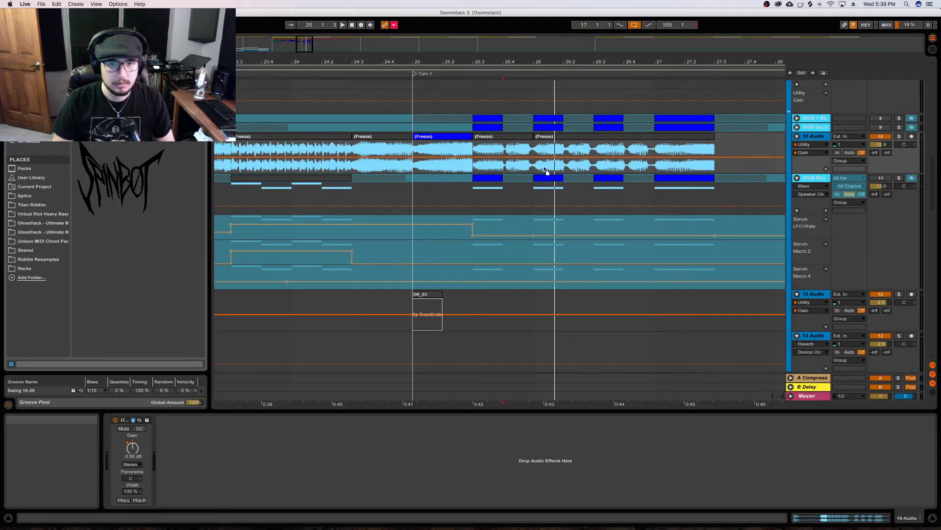
{"action": "key", "text": "Return"}
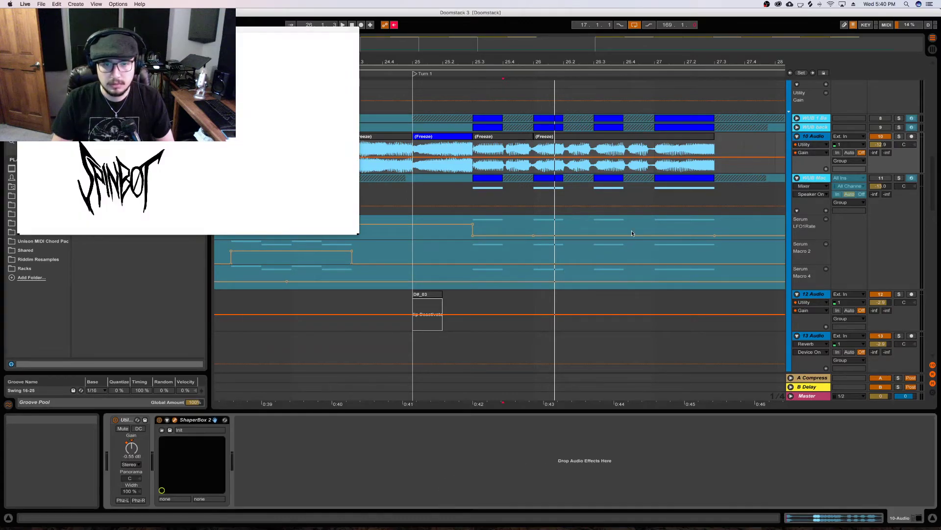
Automate ShaperBox 2 on 10 Audio to be on only from 25.3 to 27.1, and loop that range
{"action": "left_click", "coordinate": [464, 143]}
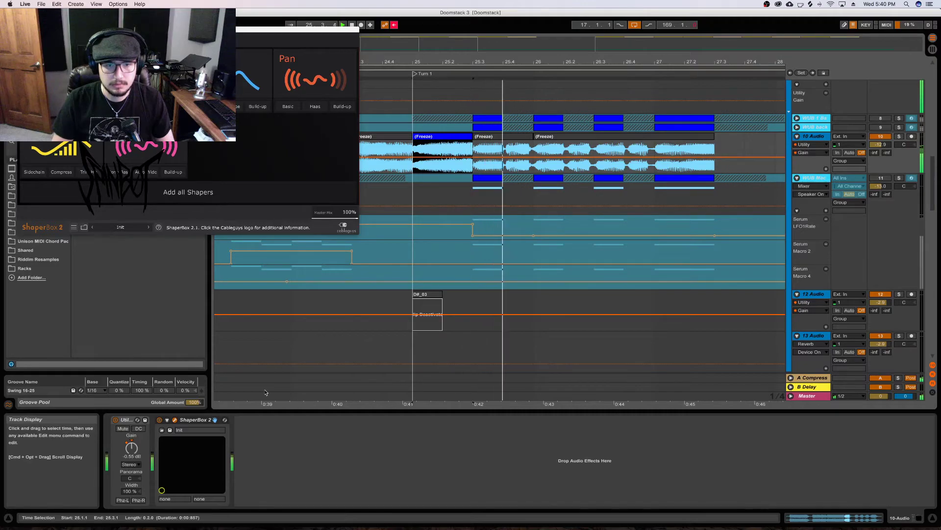
{"action": "left_click", "coordinate": [159, 420]}
{"action": "left_click_drag", "start_coordinate": [476, 157], "coordinate": [656, 160]}
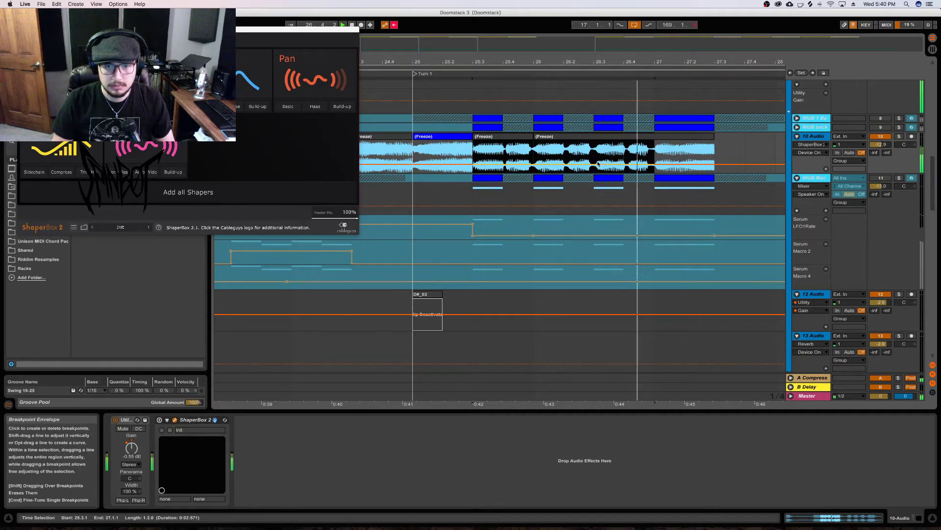
{"action": "left_click_drag", "start_coordinate": [136, 28], "coordinate": [469, 192]}
{"action": "key", "text": "super+l"}
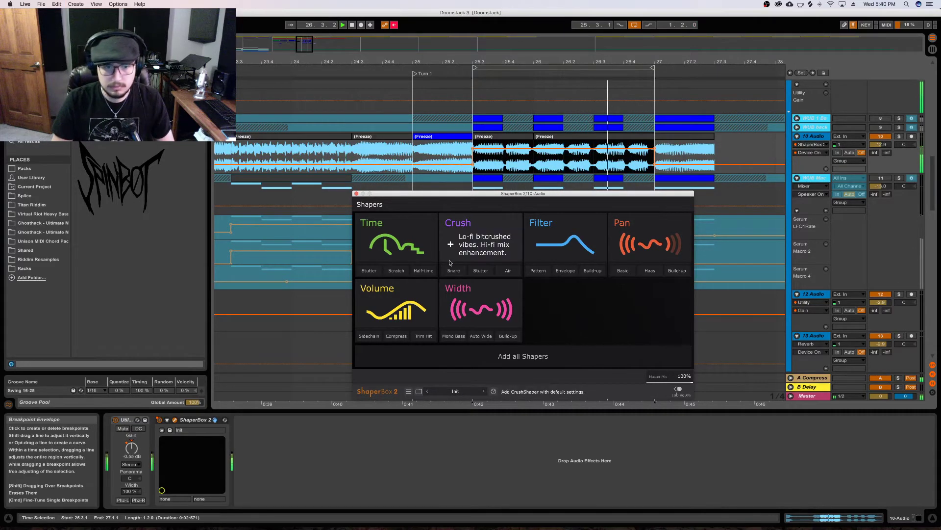
{"action": "left_click_drag", "start_coordinate": [484, 197], "coordinate": [232, 127]}
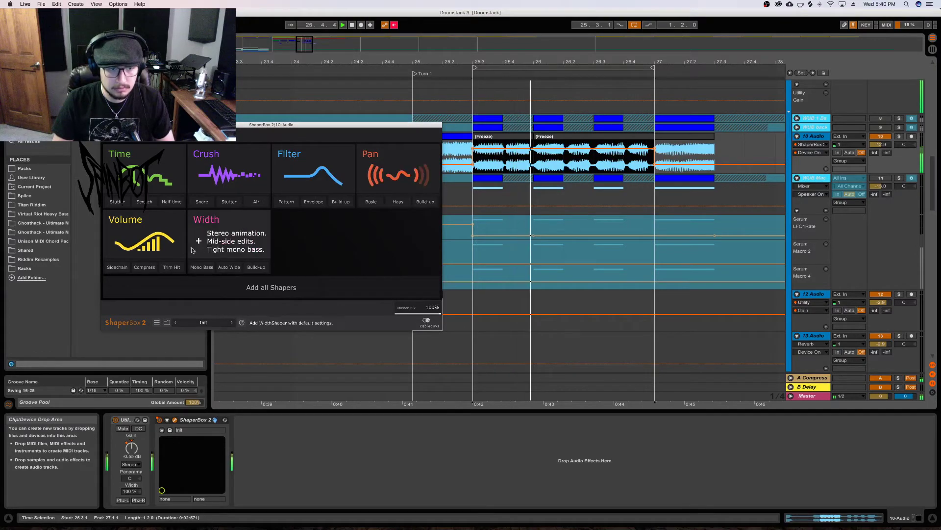
Add VolumeShaper in ShaperBox 2 with a length of 1/2, and position 0 dB points along the second half of its envelope
{"action": "left_click", "coordinate": [137, 242]}
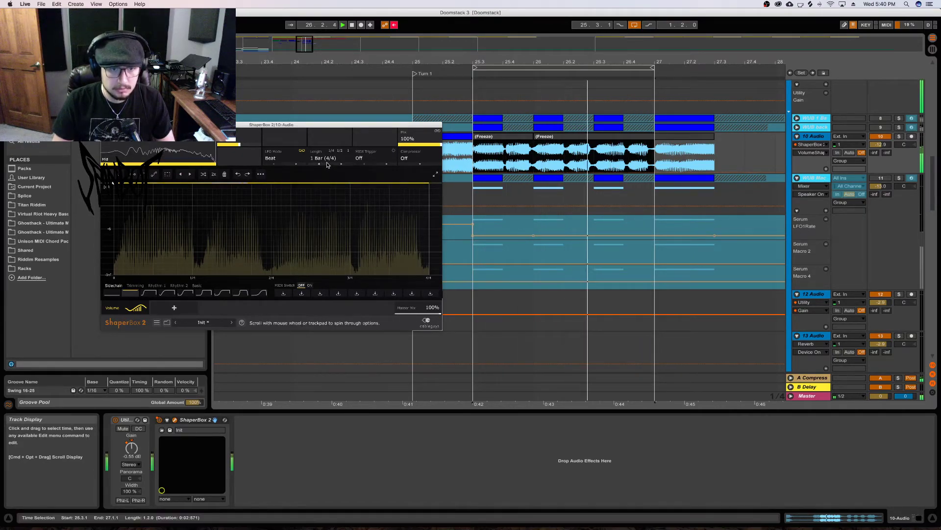
{"action": "scroll", "coordinate": [327, 166], "scroll_direction": "down", "scroll_amount": 1}
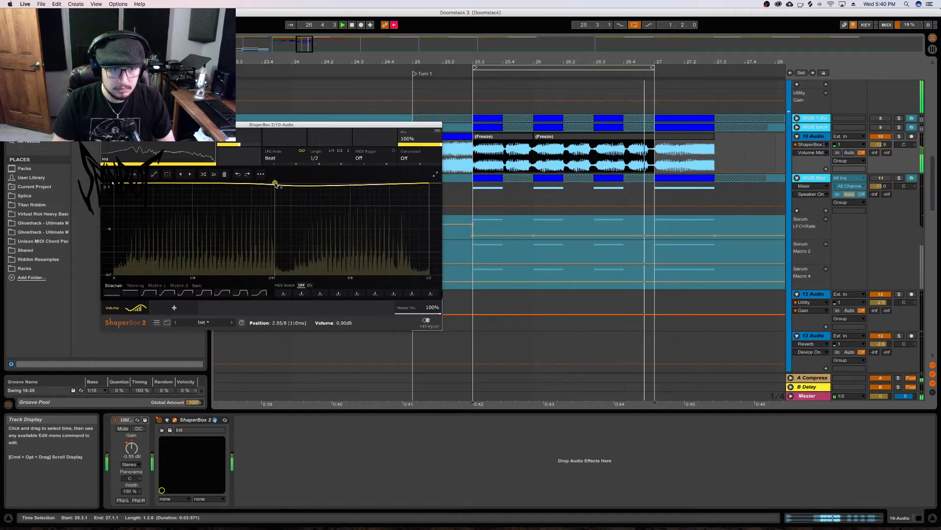
{"action": "left_click_drag", "start_coordinate": [275, 183], "coordinate": [384, 183]}
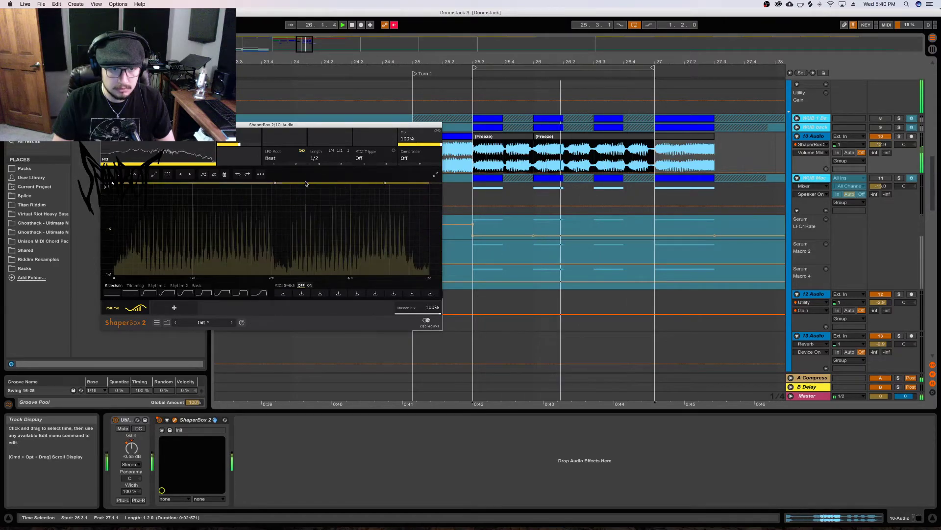
{"action": "left_click_drag", "start_coordinate": [302, 183], "coordinate": [272, 183]}
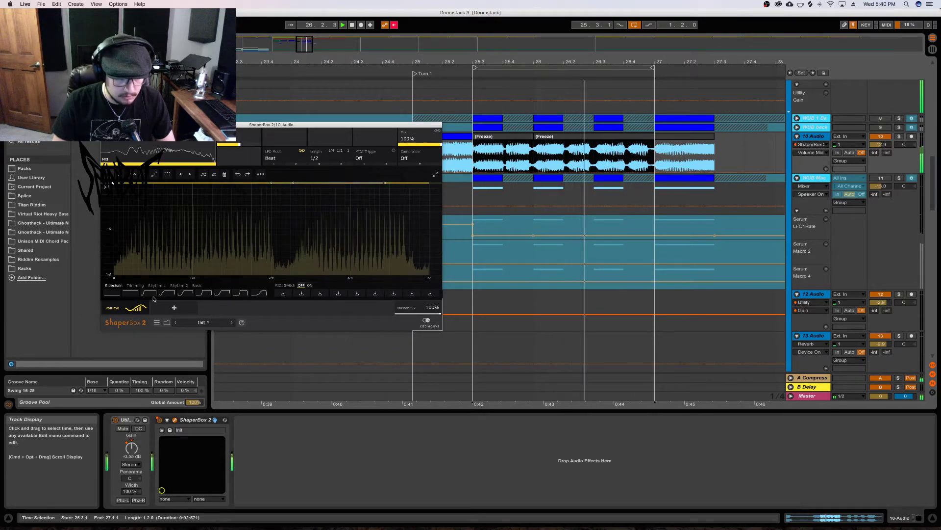
Shape the volume envelope to hold full level until about three quarters of the cycle and curve down from there, removing the extra point
{"action": "left_click_drag", "start_coordinate": [292, 183], "coordinate": [376, 202]}
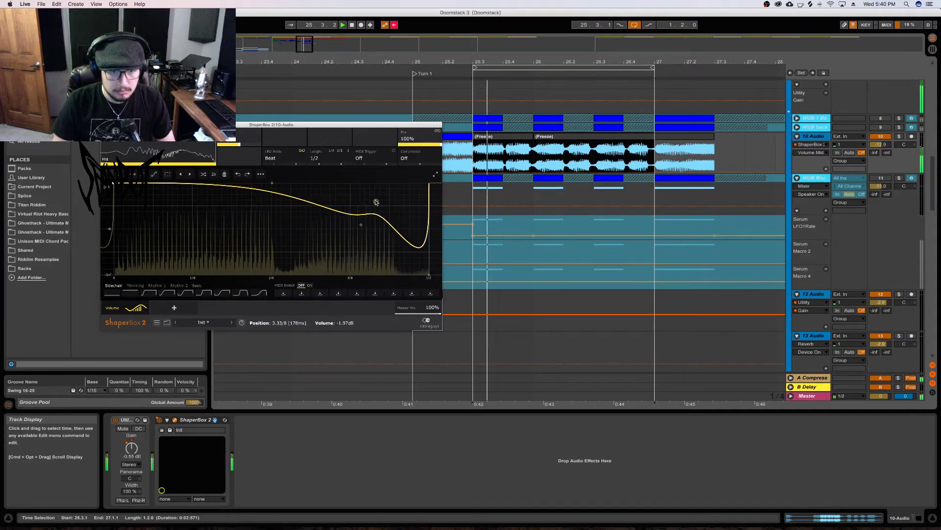
{"action": "double_click", "coordinate": [376, 202]}
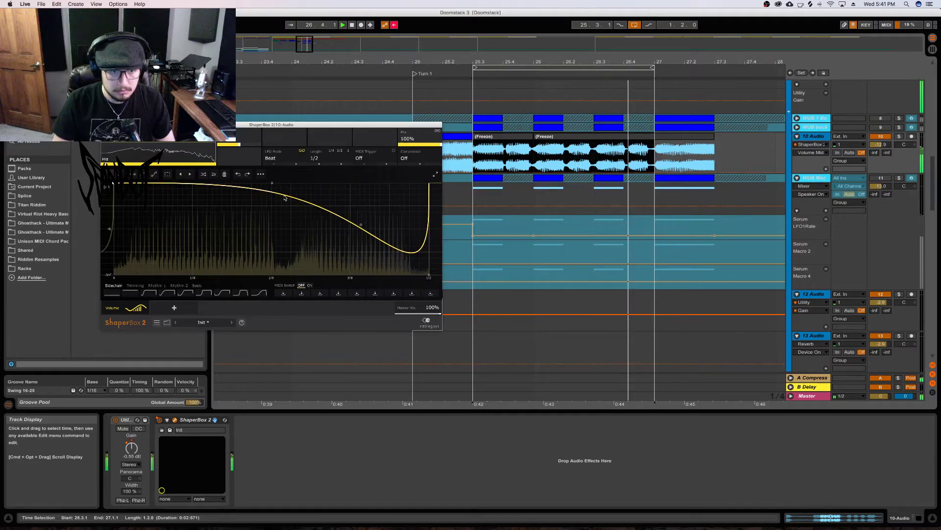
{"action": "left_click_drag", "start_coordinate": [316, 207], "coordinate": [354, 184]}
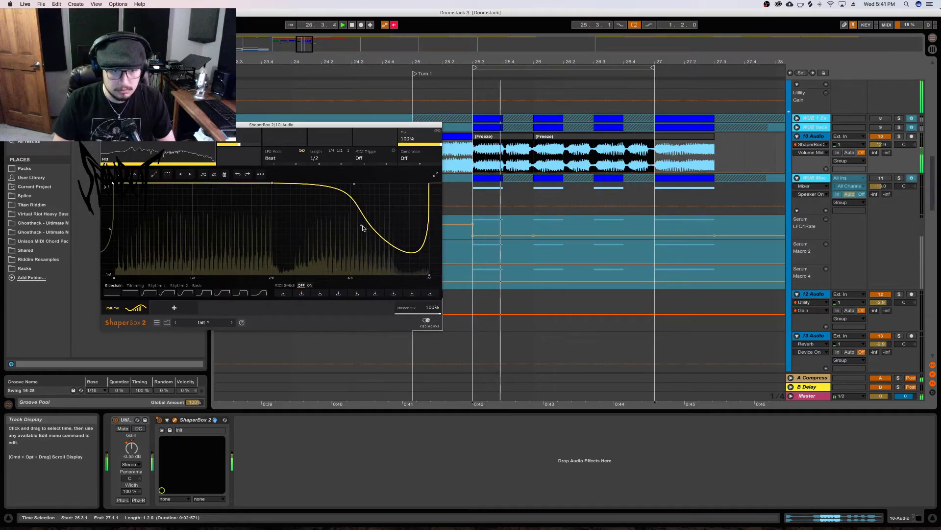
{"action": "mouse_move", "coordinate": [360, 225]}
{"action": "left_mouse_down"}
{"action": "mouse_move", "coordinate": [387, 224]}
{"action": "mouse_move", "coordinate": [375, 221]}
{"action": "left_mouse_up"}
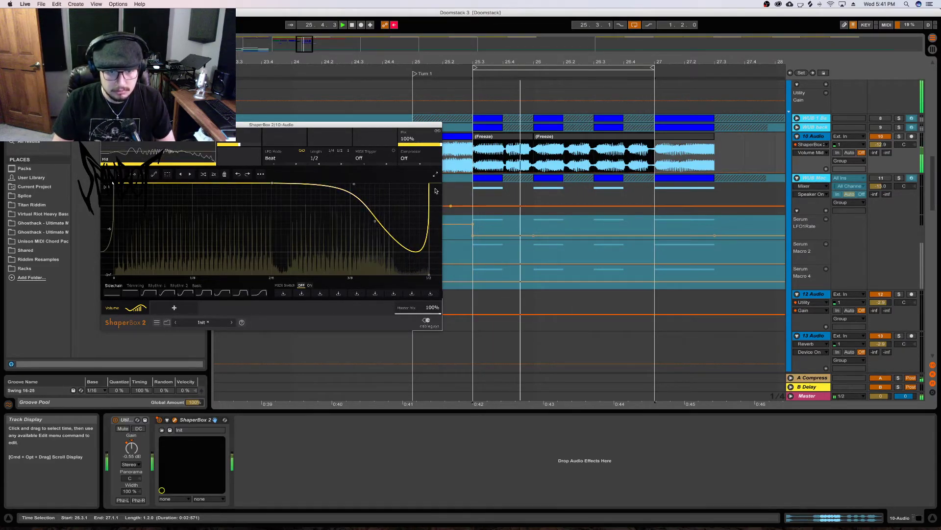
Lower the envelope's end point to silence, smooth the final fall into it, and hide the plug-in window
{"action": "left_click_drag", "start_coordinate": [429, 184], "coordinate": [428, 271]}
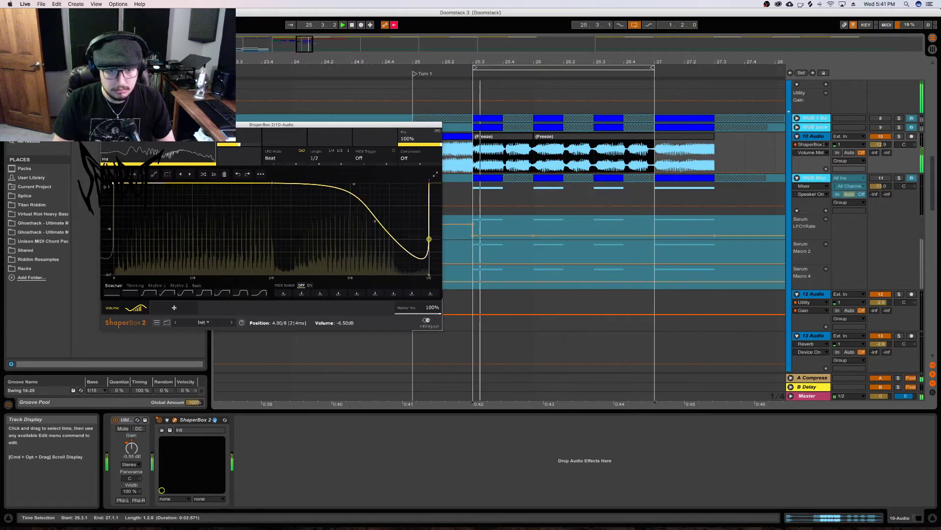
{"action": "left_click", "coordinate": [389, 208]}
{"action": "left_click_drag", "start_coordinate": [389, 208], "coordinate": [385, 275]}
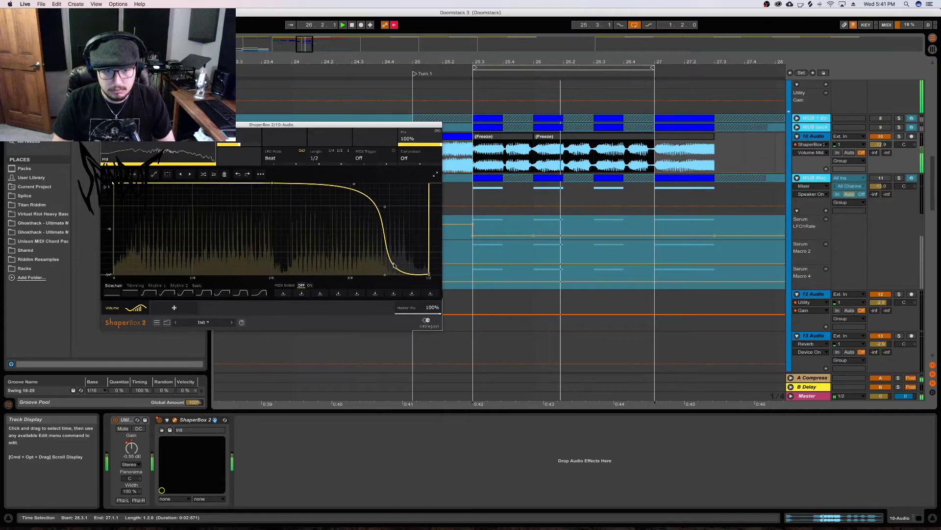
{"action": "left_click_drag", "start_coordinate": [399, 276], "coordinate": [415, 231]}
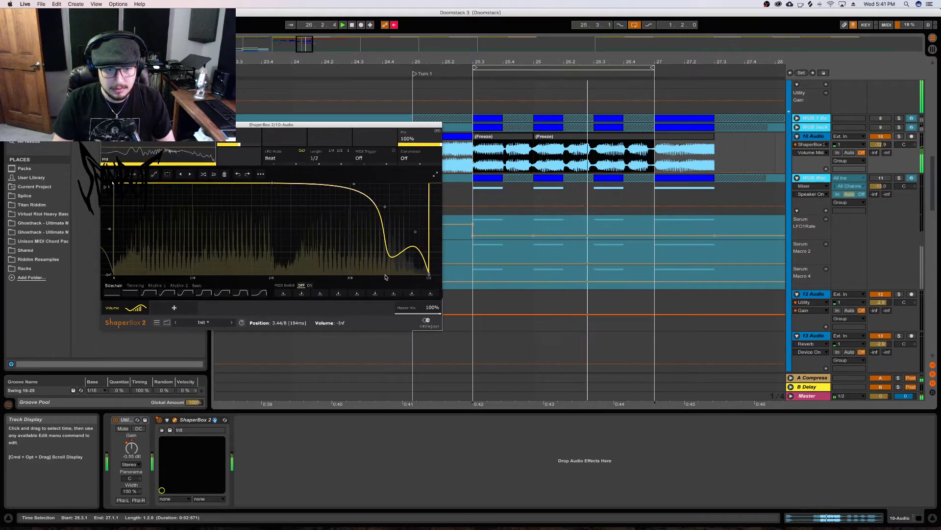
{"action": "double_click", "coordinate": [386, 276]}
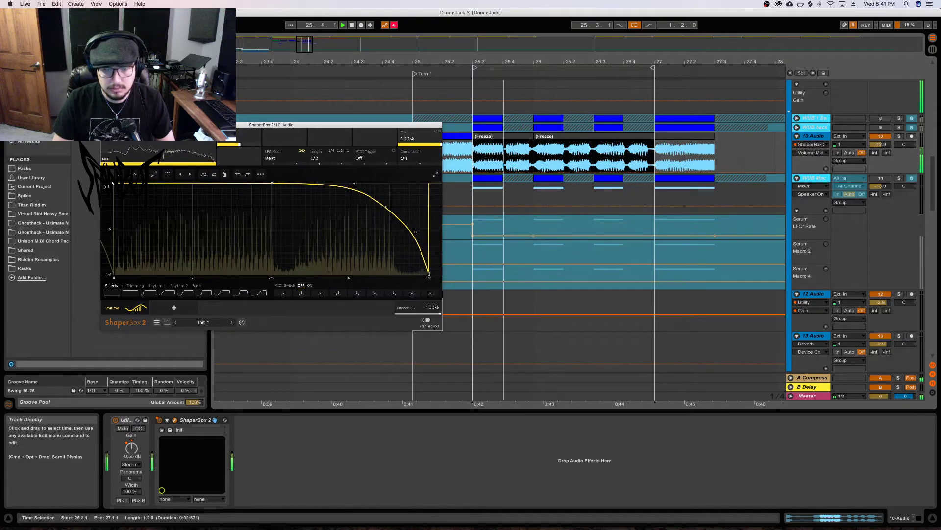
{"action": "key", "text": "super+alt+p"}
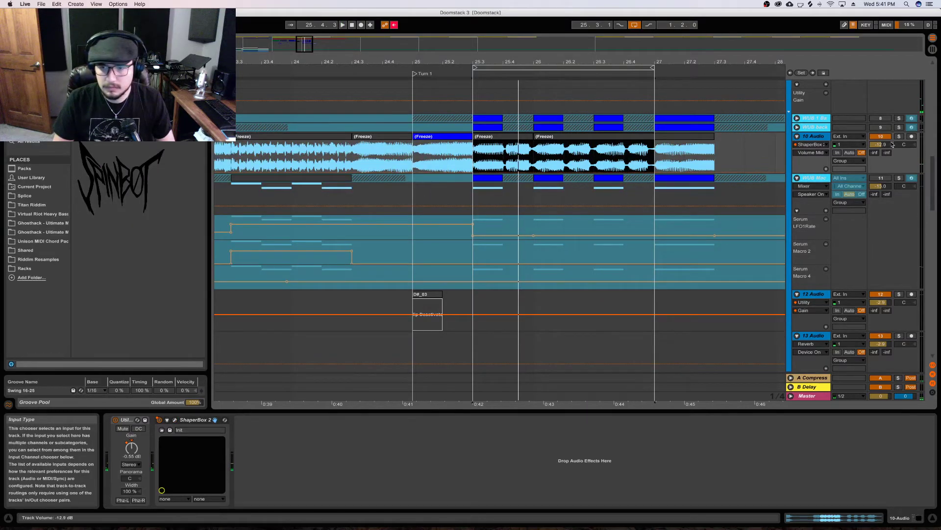
Audition the shaped bass from Turn 1, from the 23.3 clip and from the Drop with the arrangement loop off
{"action": "key", "text": "space"}
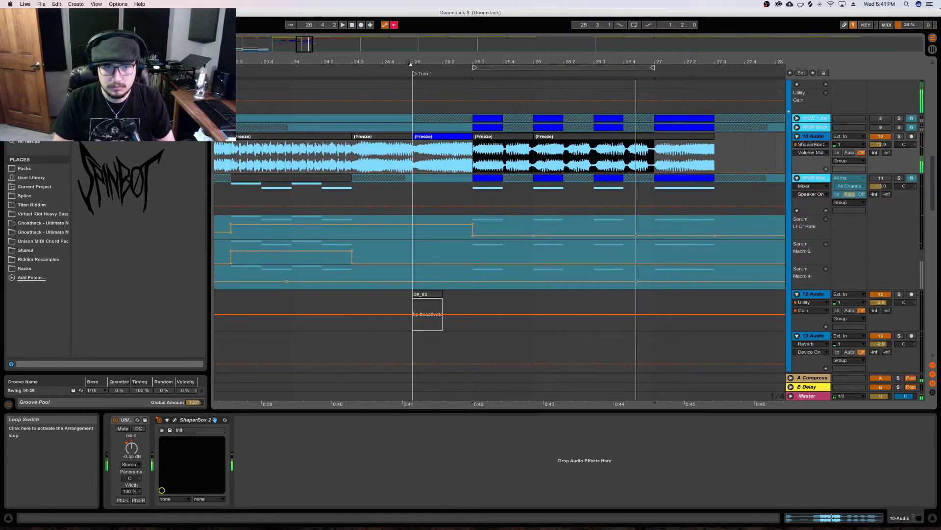
{"action": "left_click", "coordinate": [383, 74]}
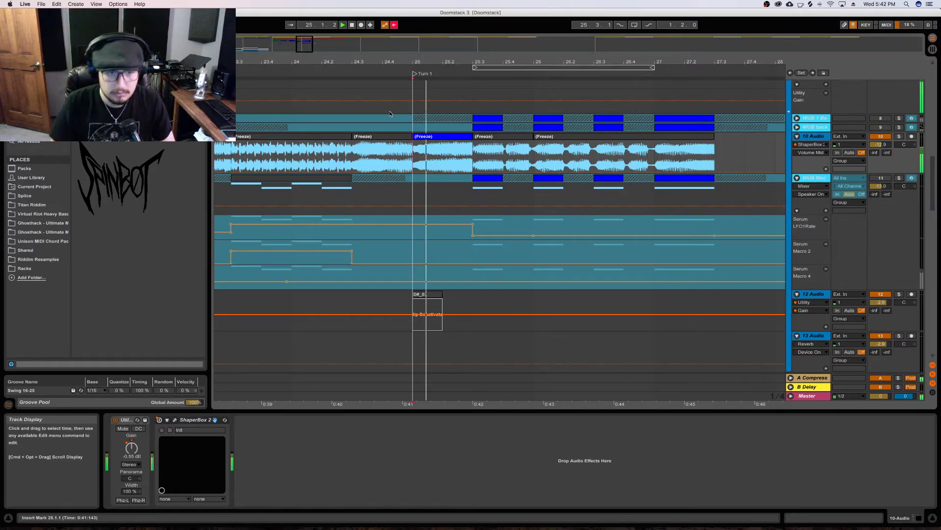
{"action": "left_click", "coordinate": [272, 136]}
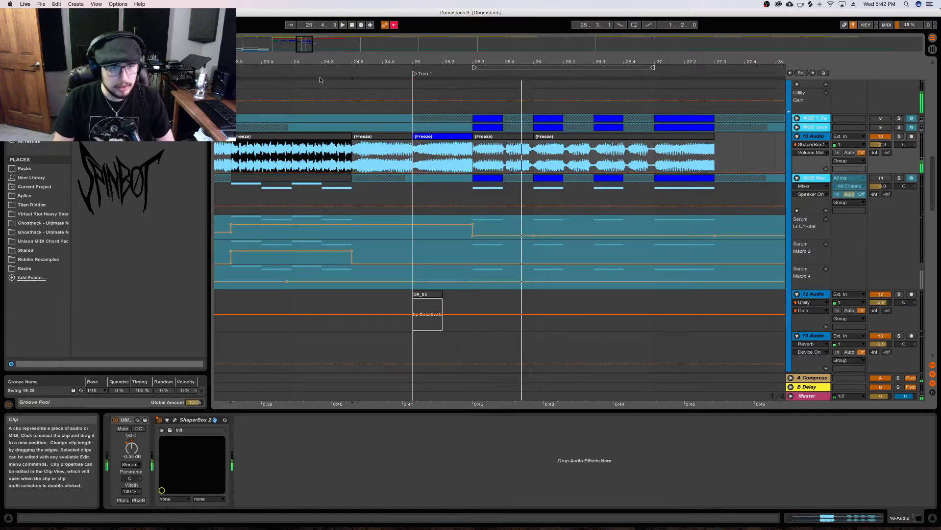
{"action": "left_click_drag", "start_coordinate": [312, 62], "coordinate": [503, 22]}
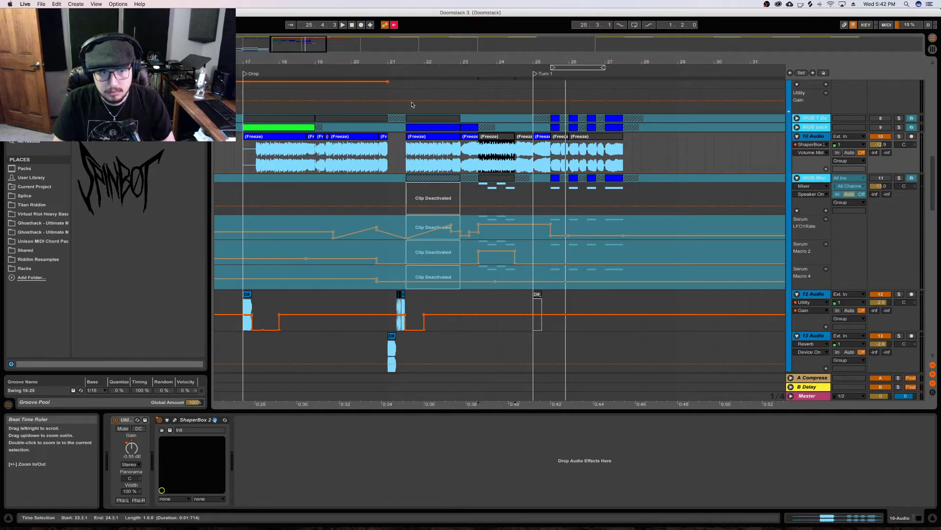
{"action": "left_click", "coordinate": [259, 137]}
{"action": "key", "text": "space"}
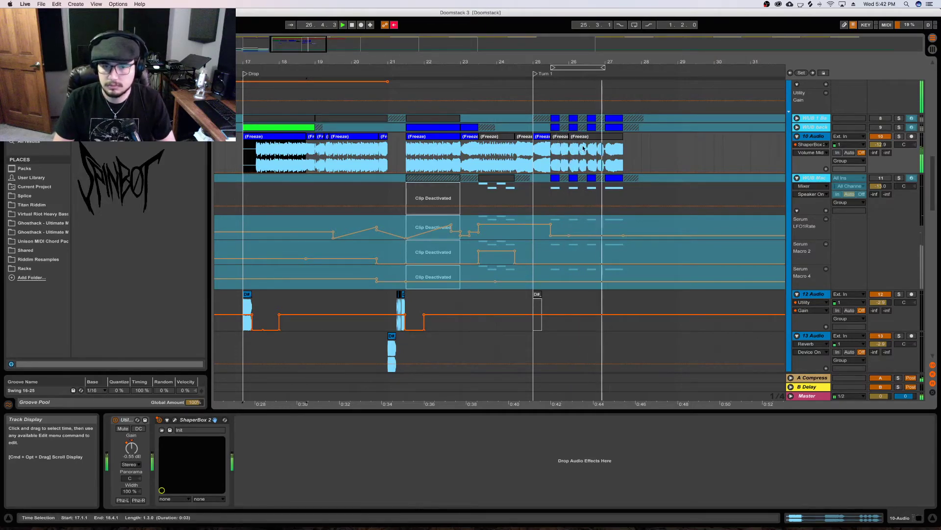
Duplicate the 25.3 to 27.1 range on 10 Audio so the copy starts at 27.3, and play it back
{"action": "left_click", "coordinate": [558, 159]}
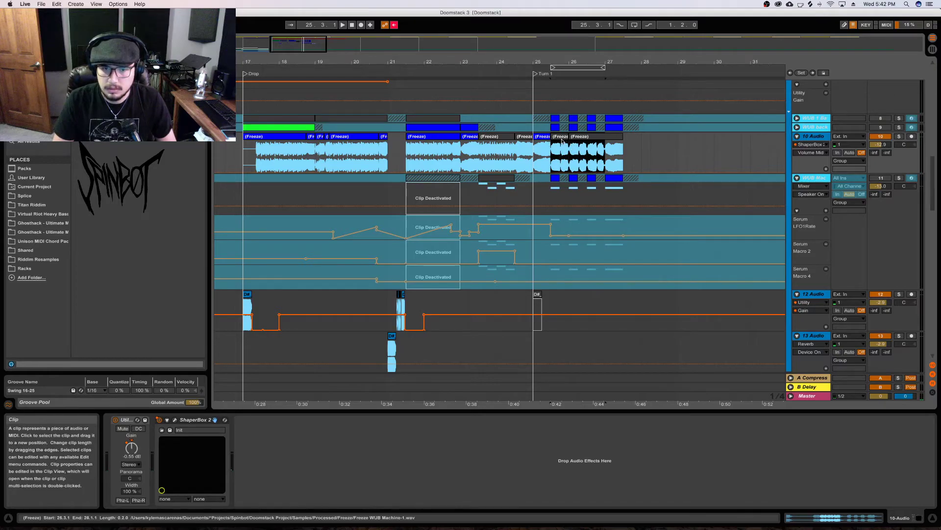
{"action": "key", "text": "super+d"}
{"action": "key", "text": "space"}
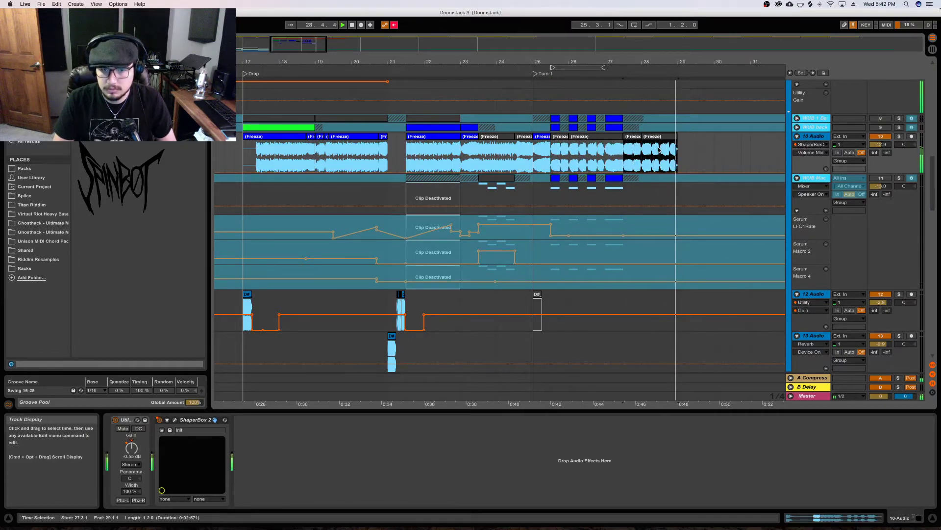
{"action": "key", "text": "space"}
{"action": "key", "text": "space"}
Copy the short Turn 1 clip on 10 Audio to 29.1 and audition the extended ending
{"action": "left_click", "coordinate": [542, 137]}
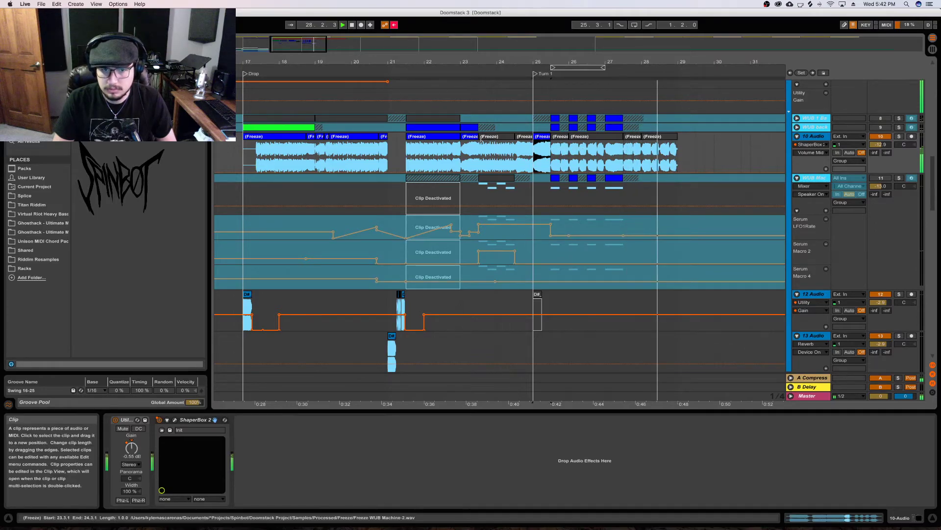
{"action": "left_click_drag", "start_coordinate": [472, 139], "coordinate": [685, 155]}
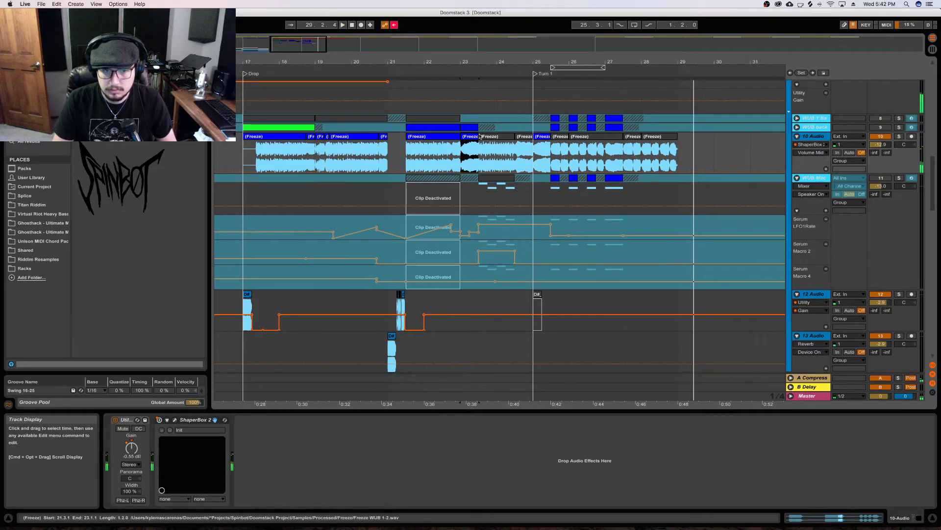
{"action": "left_click_drag", "start_coordinate": [544, 138], "coordinate": [685, 143]}
{"action": "key", "text": "space"}
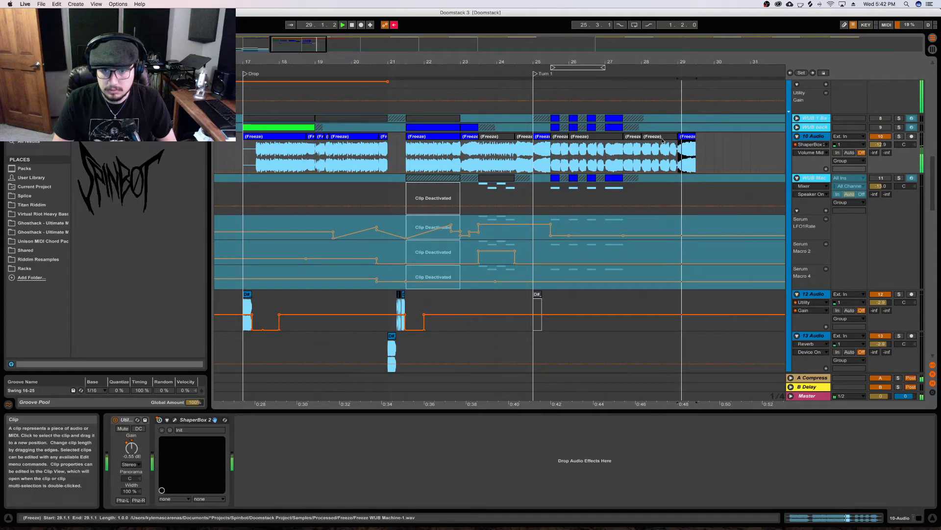
{"action": "left_click", "coordinate": [658, 140]}
{"action": "key", "text": "space"}
{"action": "key", "text": "space"}
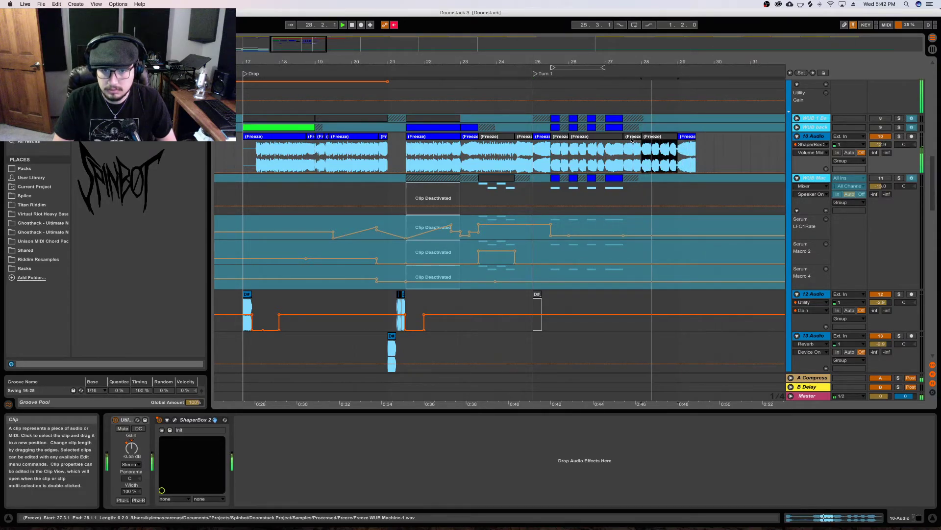
{"action": "left_click", "coordinate": [632, 141]}
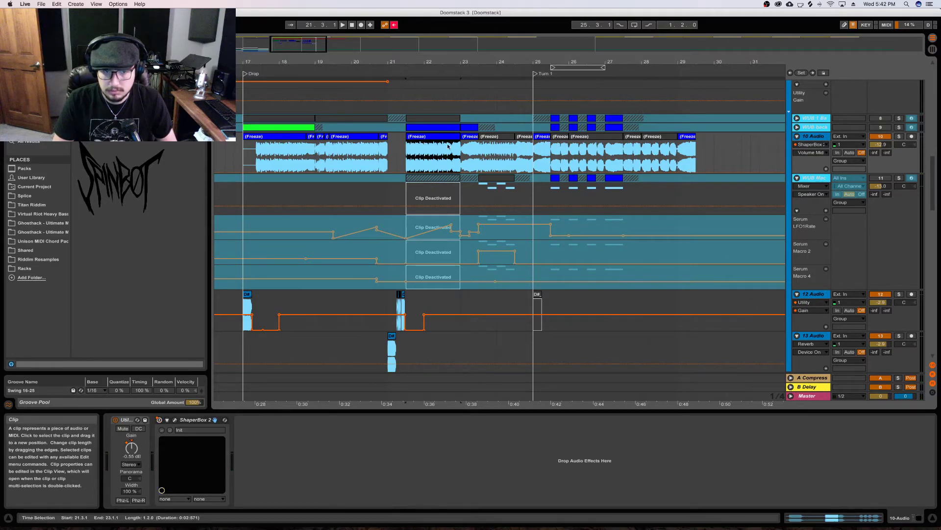
Solo the WUB Machine track, open the notes of its clip at 23.3, and unfreeze the track
{"action": "left_click", "coordinate": [496, 184]}
{"action": "key", "text": "space"}
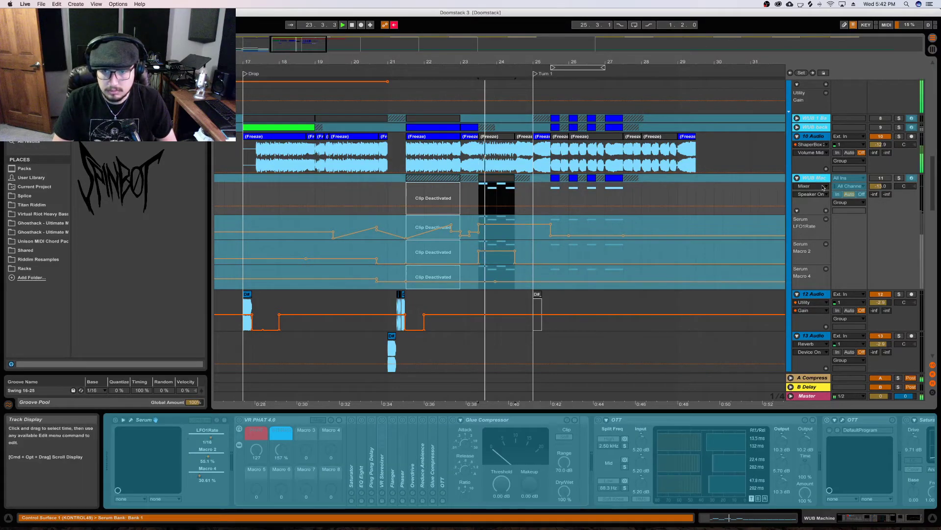
{"action": "left_click", "coordinate": [899, 177]}
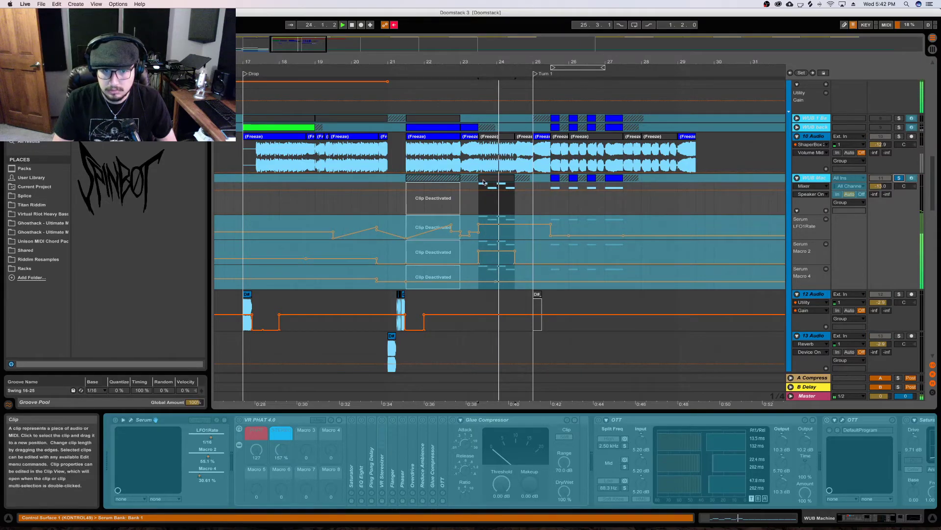
{"action": "key", "text": "shift+Tab"}
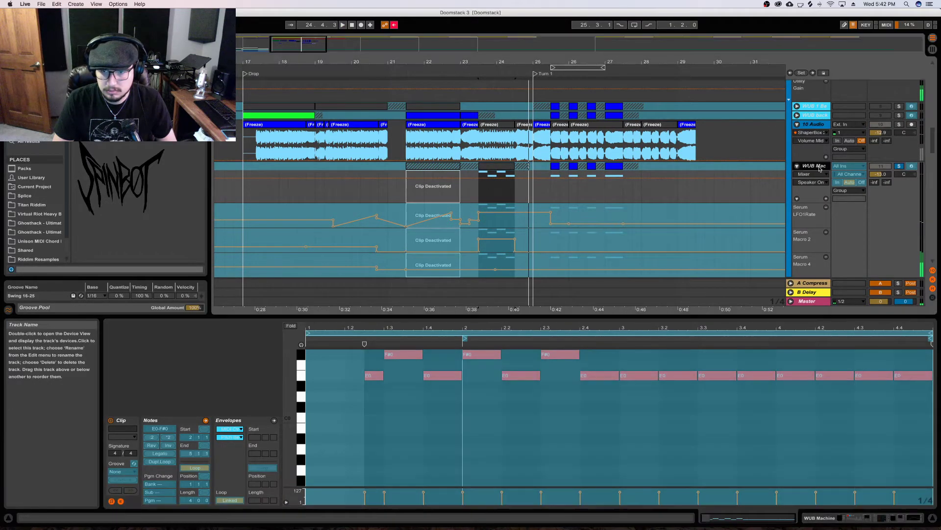
{"action": "right_click", "coordinate": [820, 167]}
{"action": "key", "text": "space"}
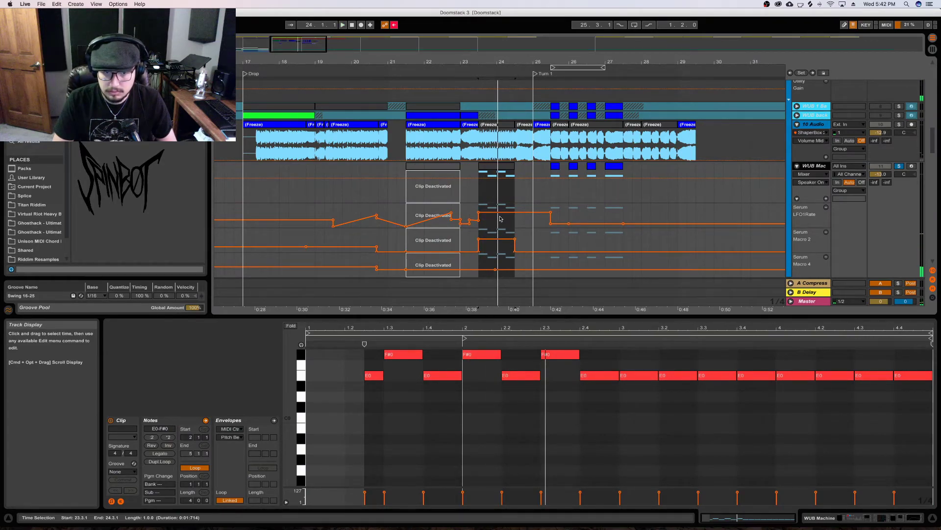
Lower the Serum LFO1Rate automation on WUB Machine across the 23.3 to 24.3 range while auditioning it
{"action": "left_click", "coordinate": [500, 218]}
{"action": "key", "text": "space"}
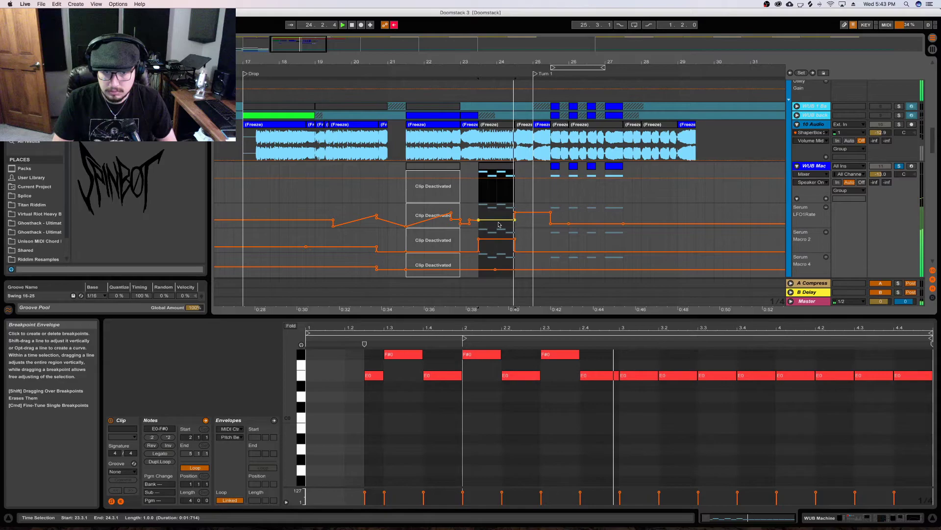
{"action": "left_click_drag", "start_coordinate": [499, 217], "coordinate": [499, 219]}
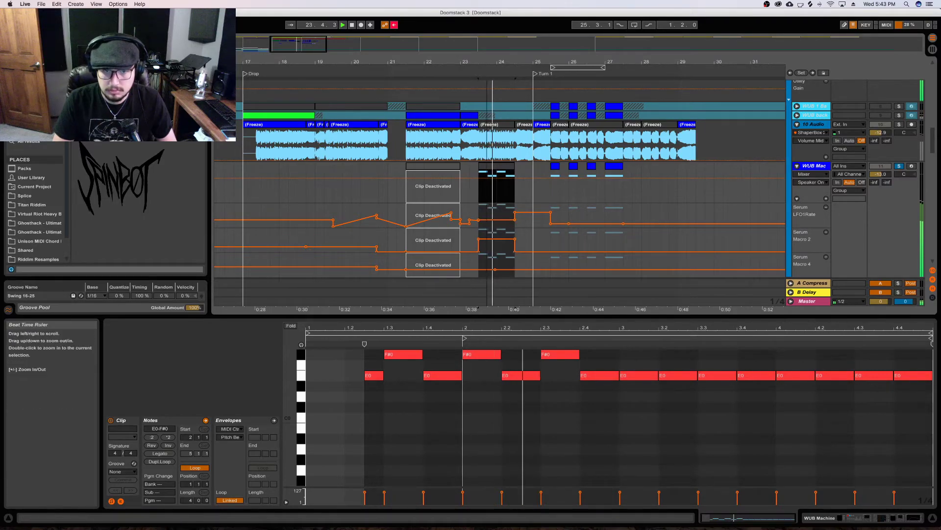
Raise the Serum LFO1Rate automation on WUB Machine between 23.4 and 24.1, and audition it from 23.3
{"action": "double_click", "coordinate": [610, 307]}
{"action": "left_click_drag", "start_coordinate": [494, 219], "coordinate": [536, 219]}
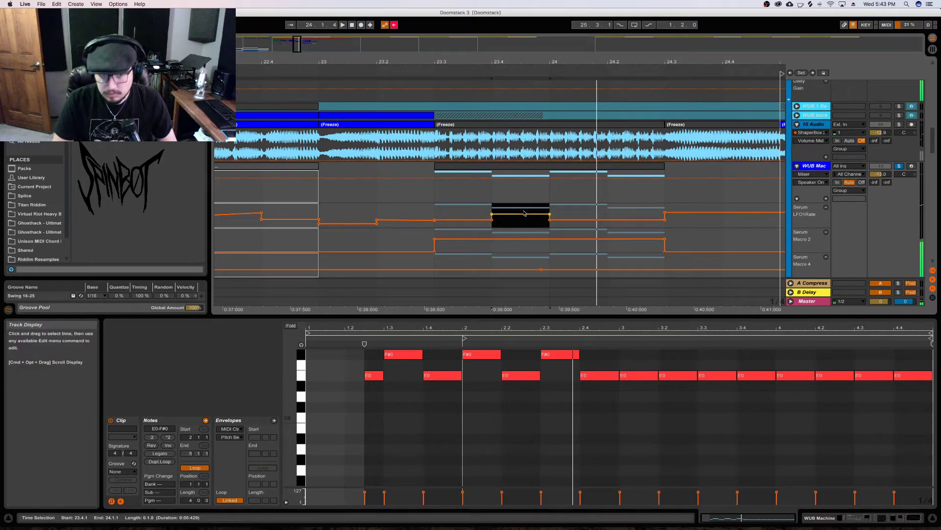
{"action": "left_click_drag", "start_coordinate": [525, 215], "coordinate": [525, 212]}
{"action": "key", "text": "space"}
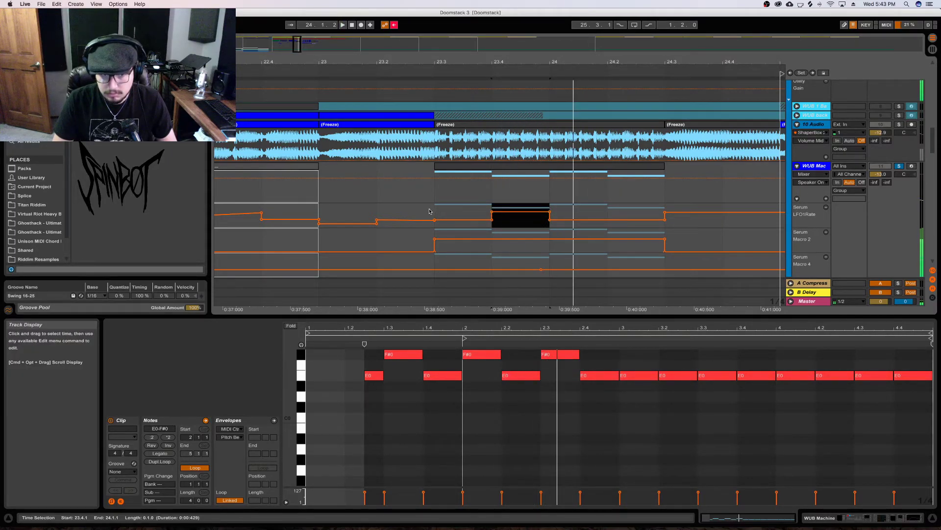
{"action": "left_click", "coordinate": [432, 210]}
{"action": "key", "text": "space"}
{"action": "key", "text": "space"}
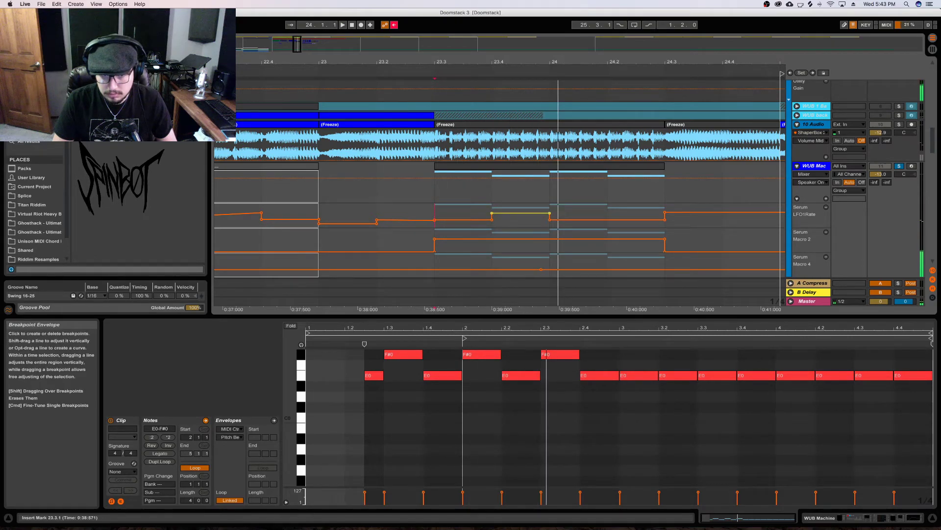
{"action": "left_click", "coordinate": [437, 211]}
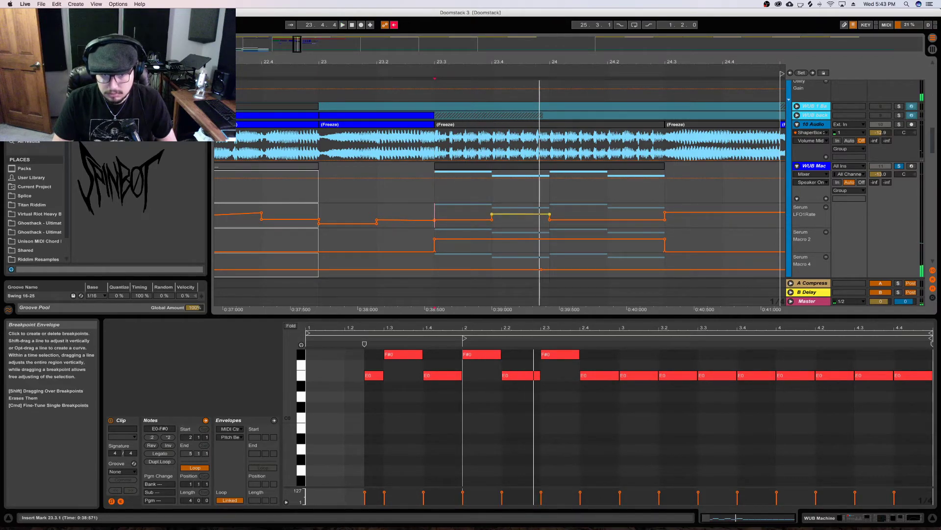
Enlarge the Serum LFO1Rate lane on WUB Machine and fine-tune its automation between 23.4 and 24.1 while auditioning from 23.3
{"action": "key", "text": "space"}
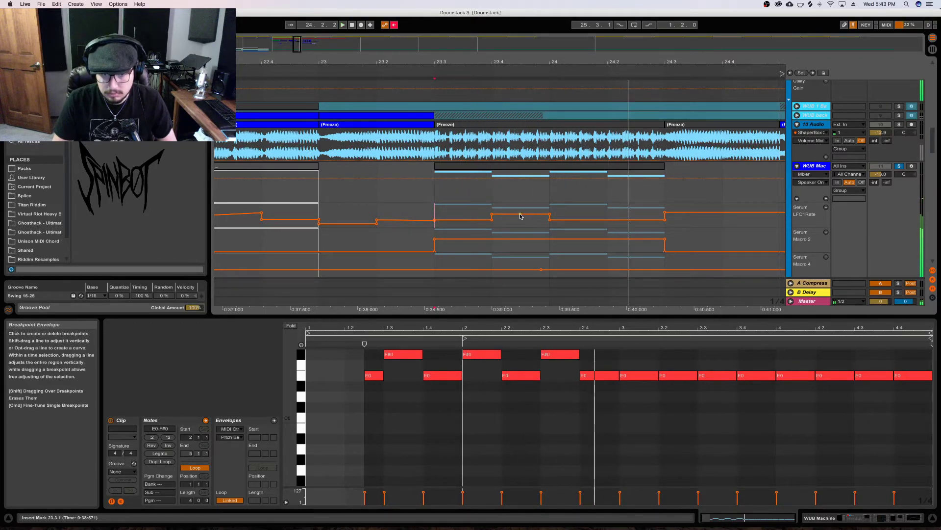
{"action": "key", "text": "space"}
{"action": "key", "text": "space"}
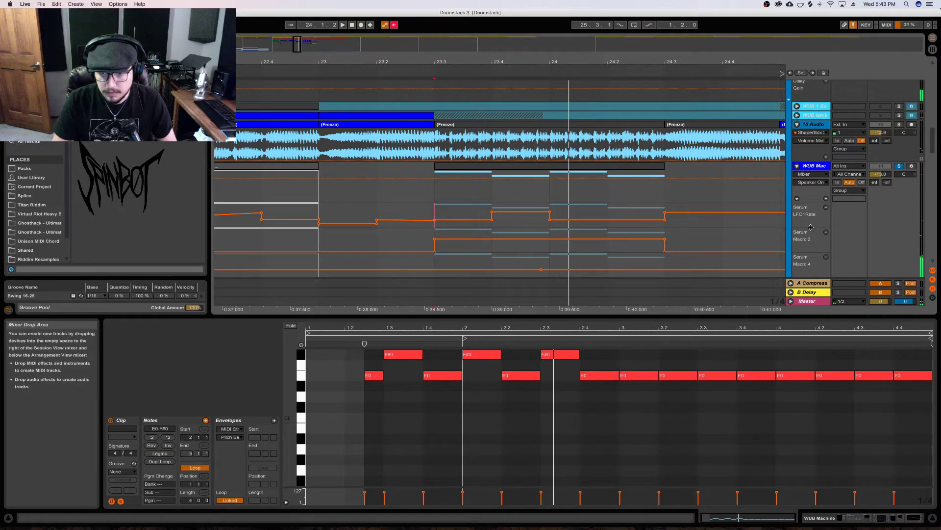
{"action": "left_click_drag", "start_coordinate": [811, 228], "coordinate": [812, 277]}
{"action": "key", "text": "space"}
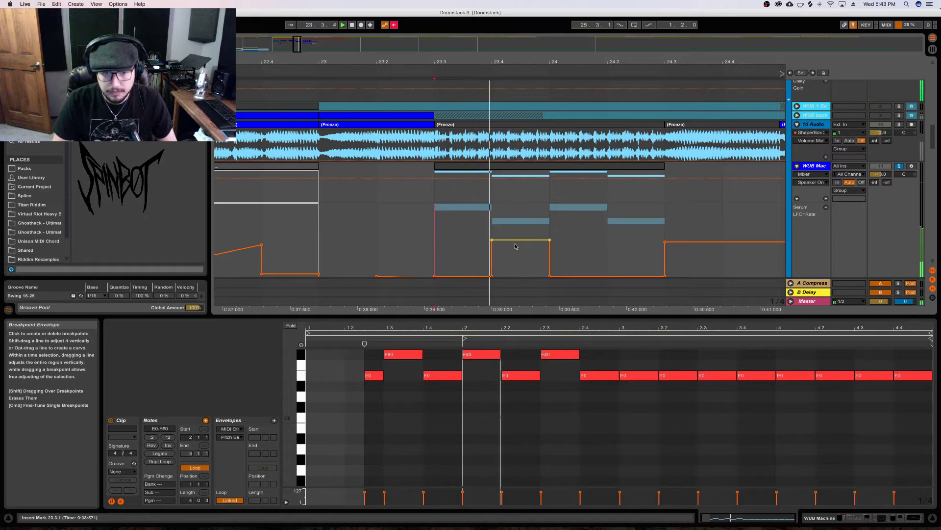
{"action": "key", "text": "space"}
{"action": "mouse_move", "coordinate": [521, 243]}
{"action": "left_mouse_down"}
{"action": "mouse_move", "coordinate": [515, 252]}
{"action": "mouse_move", "coordinate": [485, 234]}
{"action": "mouse_move", "coordinate": [534, 233]}
{"action": "left_mouse_up"}
{"action": "key", "text": "space"}
{"action": "key", "text": "space"}
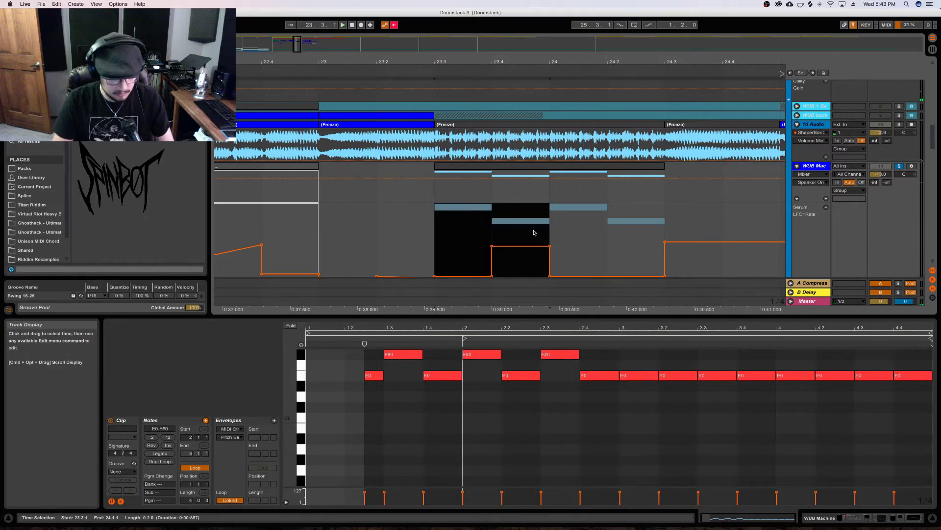
Duplicate the LFO1Rate automation from 23.3–24.1 onto 24.1–24.3, audition it, and freeze the WUB Machine track
{"action": "key", "text": "super+d"}
{"action": "key", "text": "space"}
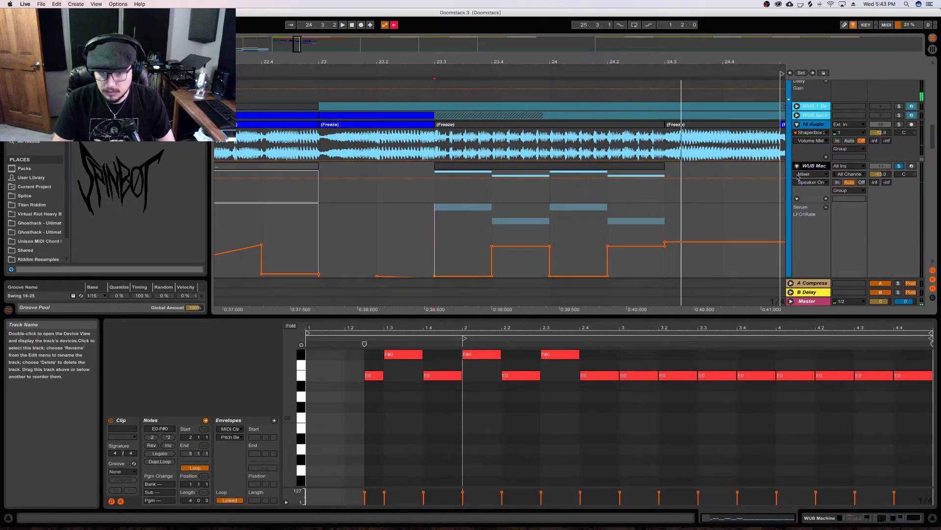
{"action": "key", "text": "space"}
{"action": "right_click", "coordinate": [812, 169]}
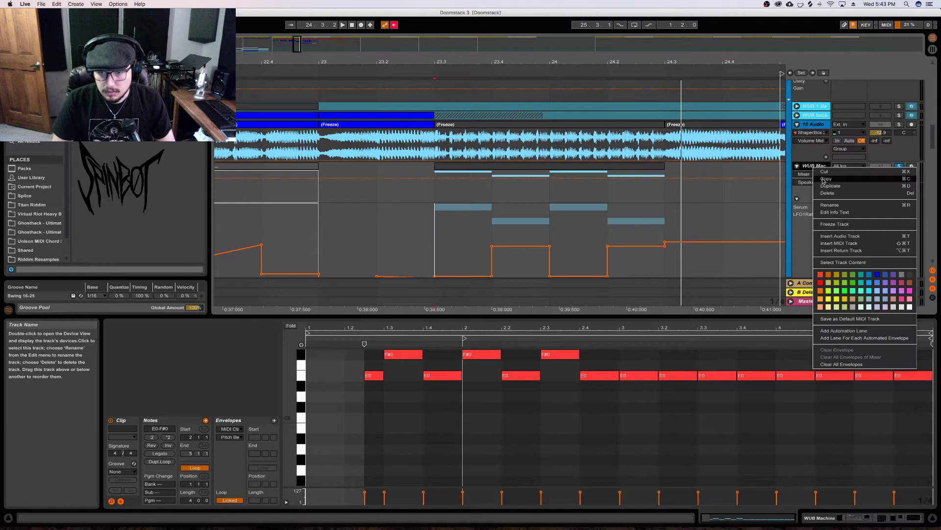
{"action": "left_click", "coordinate": [862, 225]}
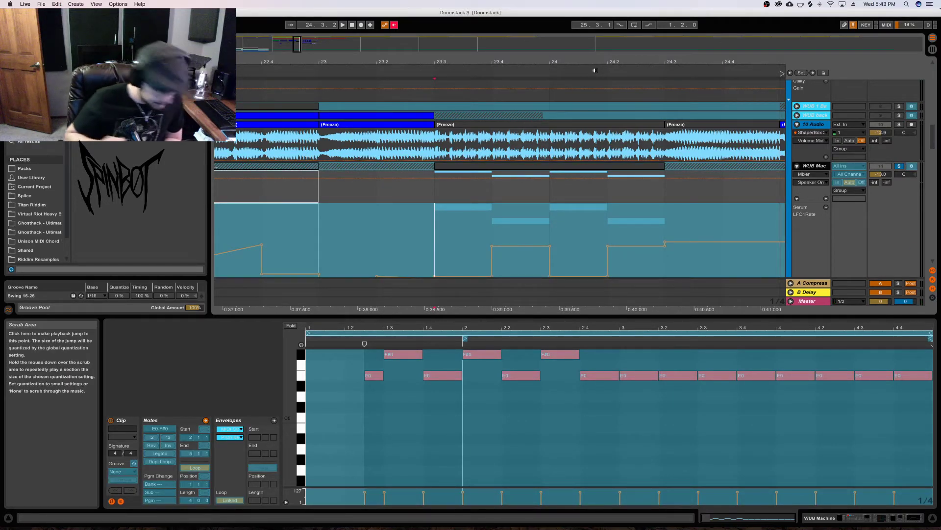
Copy the frozen WUB Machine clip at 23.3 to 10 Audio at 29.3 and audition it with 10 Audio soloed
{"action": "left_click_drag", "start_coordinate": [563, 61], "coordinate": [544, 61]}
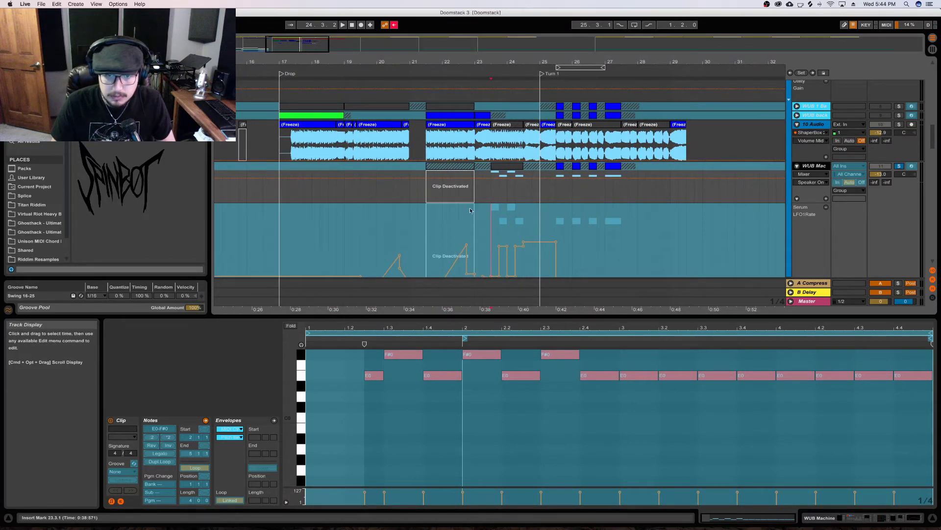
{"action": "left_click", "coordinate": [513, 167]}
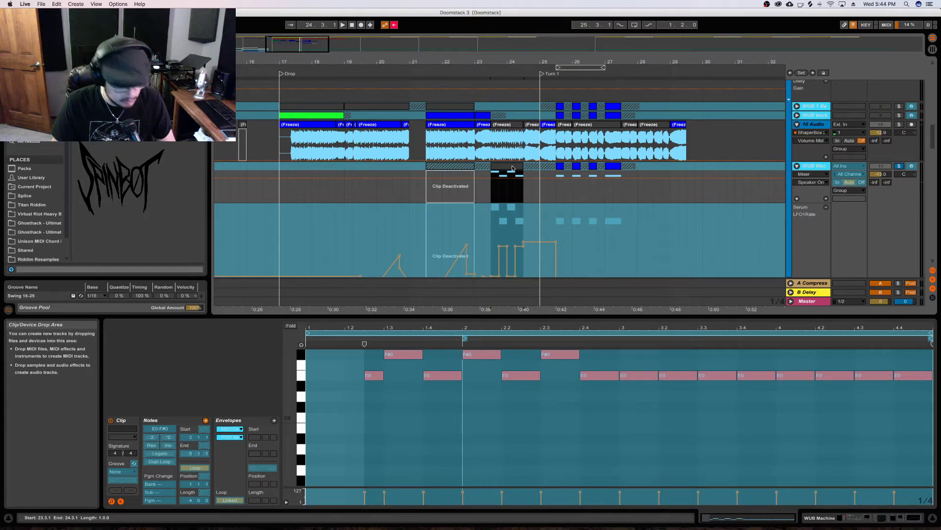
{"action": "left_click_drag", "start_coordinate": [512, 167], "coordinate": [708, 143]}
{"action": "key", "text": "space"}
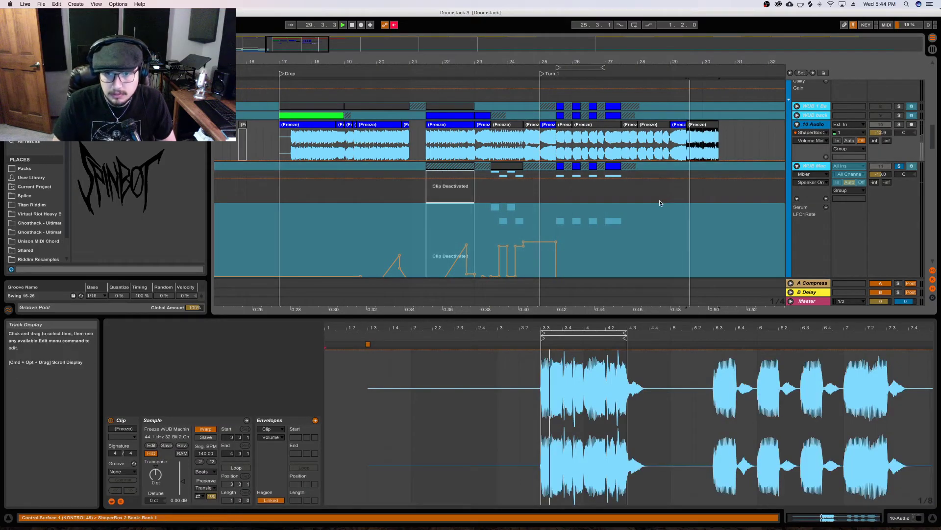
{"action": "left_click", "coordinate": [899, 124]}
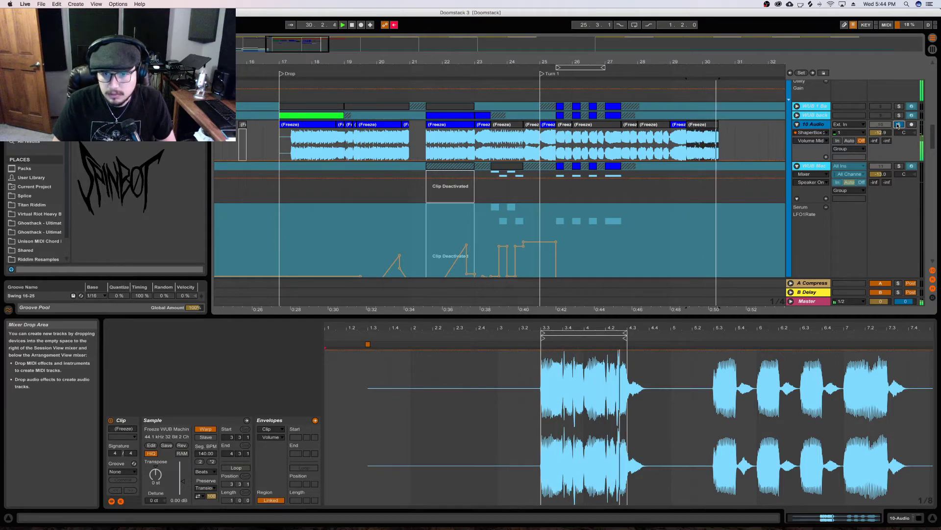
{"action": "key", "text": "space"}
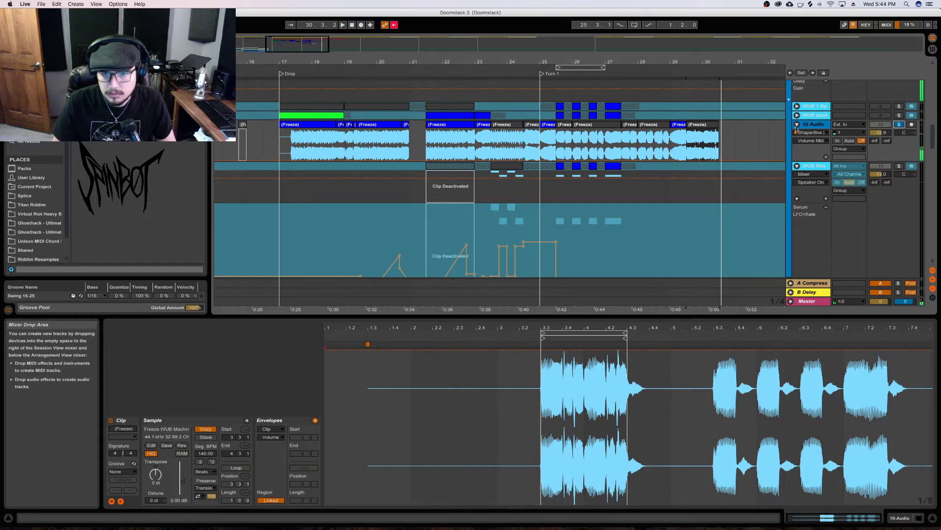
Copy the 30.1 to 30.2 section of 10 Audio to 30.3 and audition the extended ending
{"action": "left_click_drag", "start_coordinate": [705, 141], "coordinate": [713, 140]}
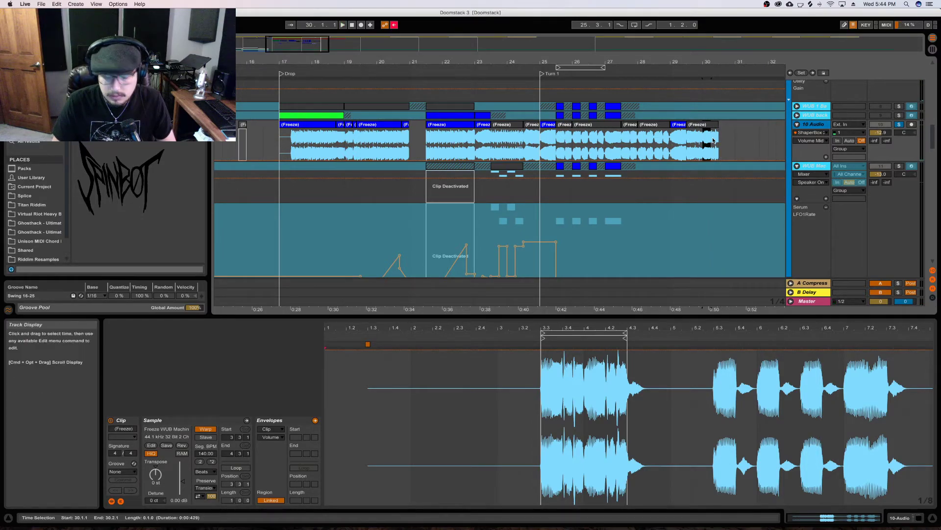
{"action": "left_click", "coordinate": [722, 145]}
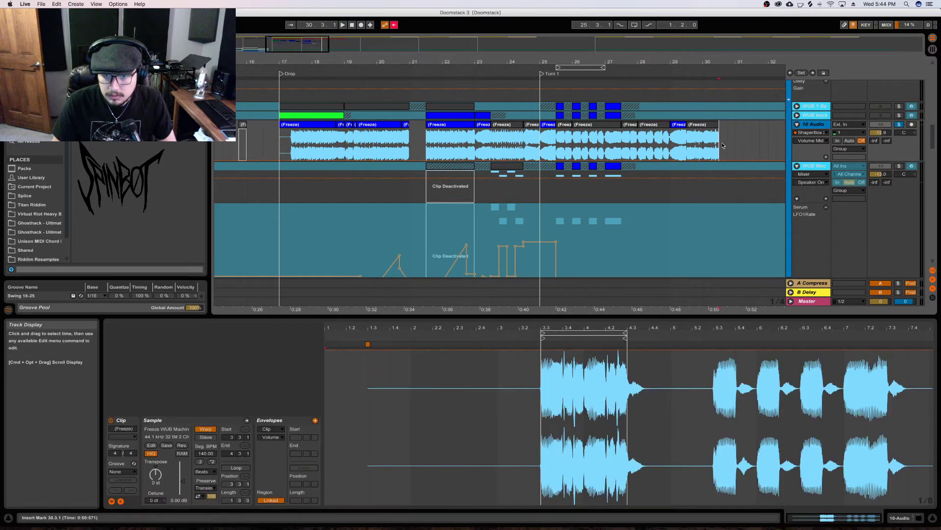
{"action": "key", "text": "super+v"}
{"action": "key", "text": "space"}
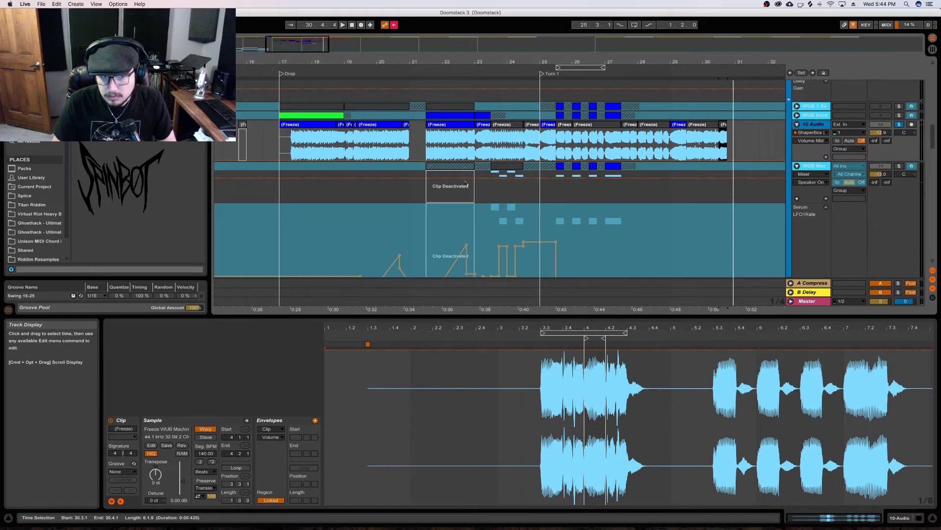
Solo the WUB Machine track, audition its clip at 23.3, and unfreeze the track
{"action": "left_click", "coordinate": [510, 168]}
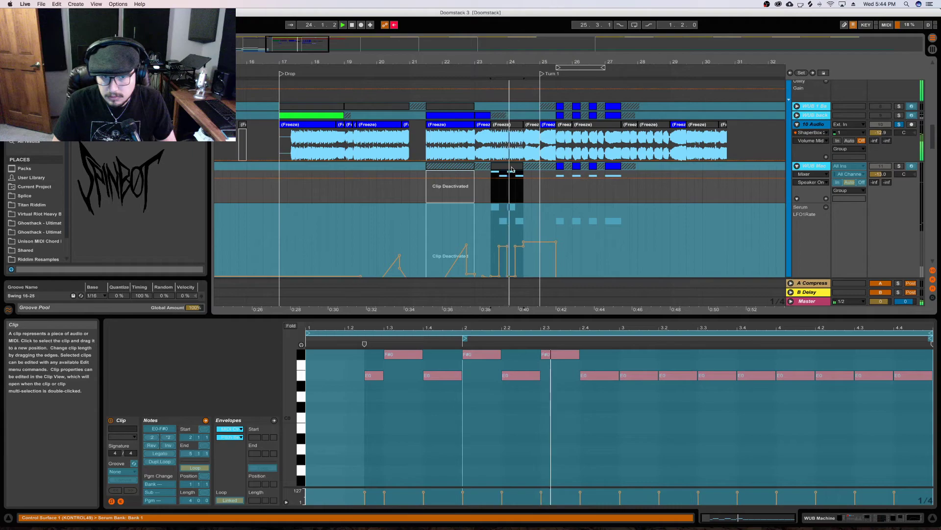
{"action": "left_click", "coordinate": [910, 124]}
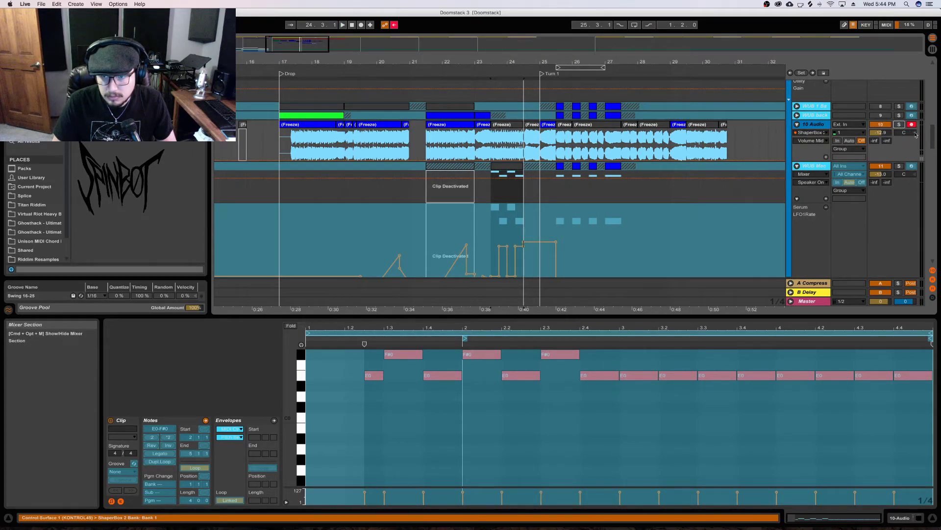
{"action": "left_click", "coordinate": [912, 124]}
{"action": "left_click", "coordinate": [899, 166]}
{"action": "key", "text": "space"}
{"action": "key", "text": "space"}
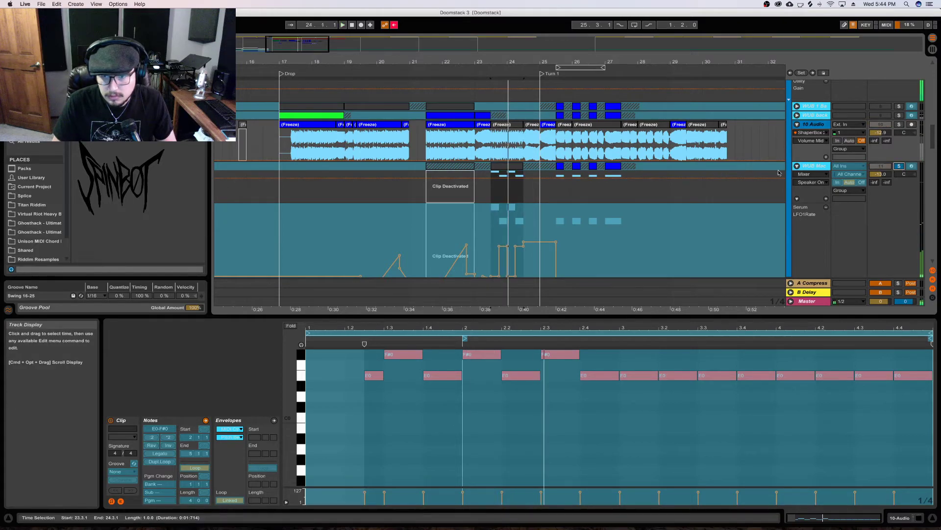
{"action": "right_click", "coordinate": [813, 167]}
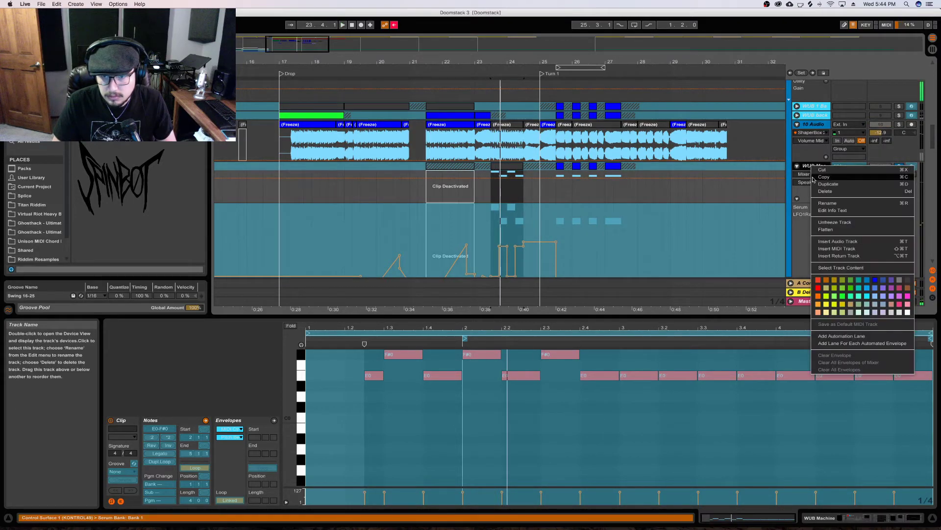
{"action": "left_click", "coordinate": [835, 222]}
Raise the Serum LFO1Rate automation on WUB Machine slightly between 23.3 and 23.4, auditioning it repeatedly from 23.3
{"action": "key", "text": "space"}
{"action": "left_click", "coordinate": [508, 215]}
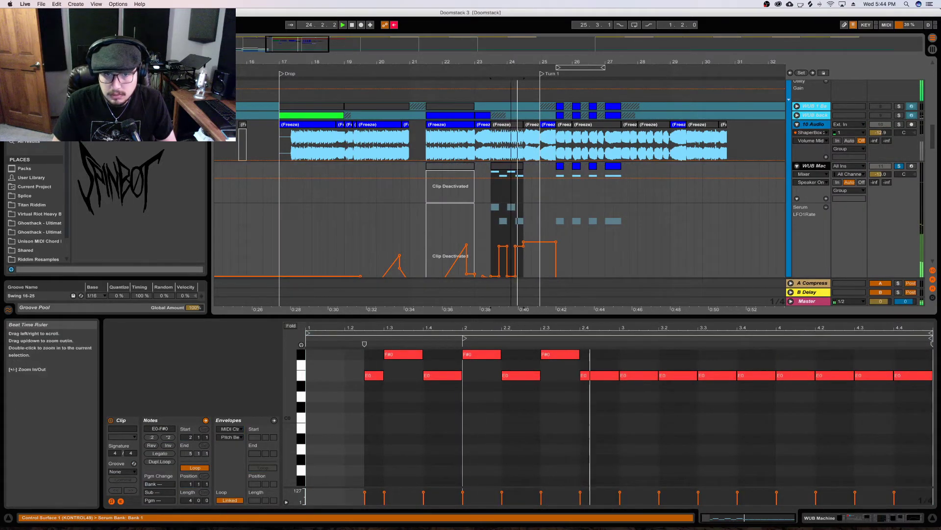
{"action": "key", "text": "z"}
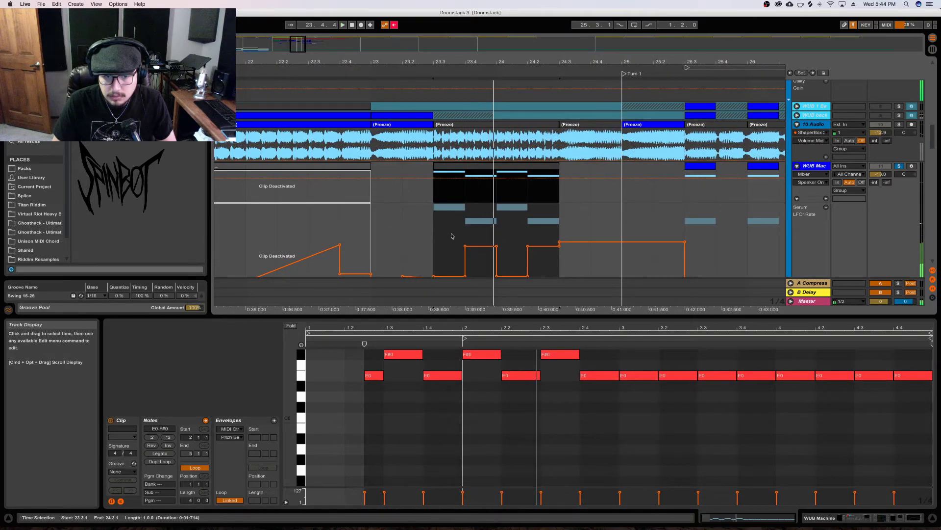
{"action": "left_click", "coordinate": [451, 267]}
{"action": "key", "text": "space"}
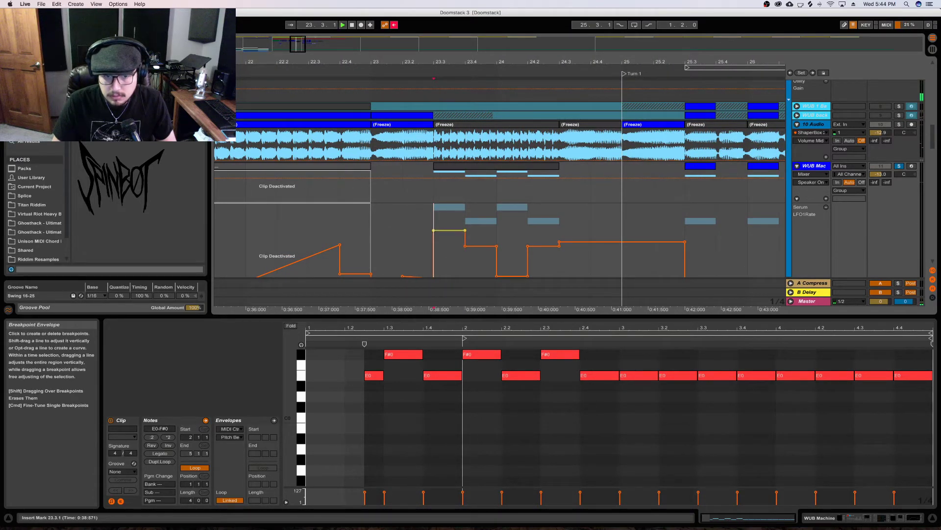
{"action": "left_click_drag", "start_coordinate": [449, 230], "coordinate": [449, 273]}
{"action": "key", "text": "space"}
{"action": "key", "text": "space"}
{"action": "key", "text": "space"}
{"action": "key", "text": "space"}
{"action": "key", "text": "space"}
{"action": "key", "text": "space"}
{"action": "key", "text": "space"}
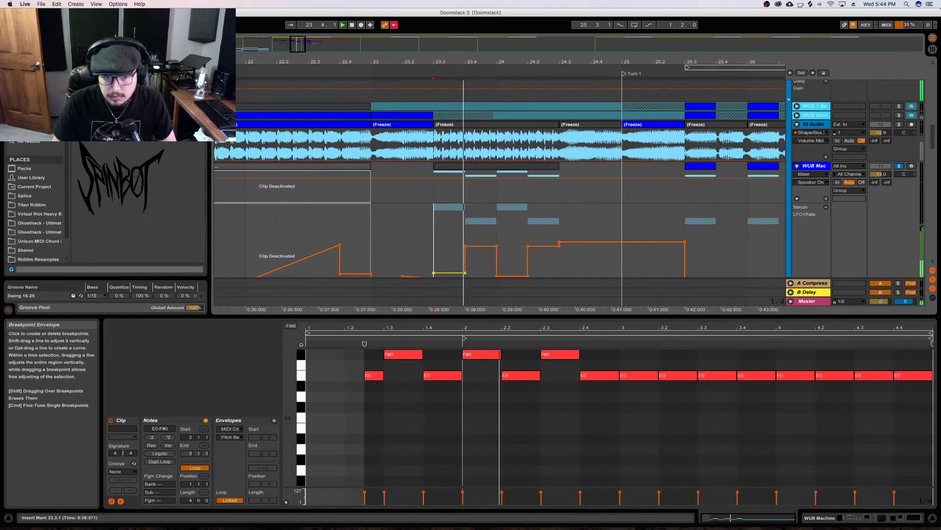
{"action": "key", "text": "space"}
{"action": "key", "text": "space"}
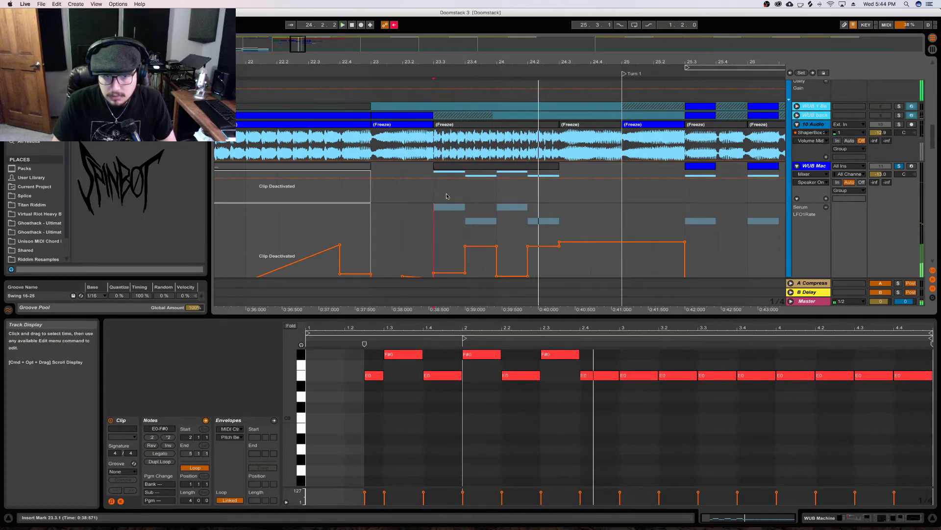
{"action": "key", "text": "space"}
{"action": "key", "text": "space"}
{"action": "key", "text": "space"}
Freeze the WUB Machine track and copy its clip at 23.3 to 10 Audio at 30.4
{"action": "right_click", "coordinate": [822, 172]}
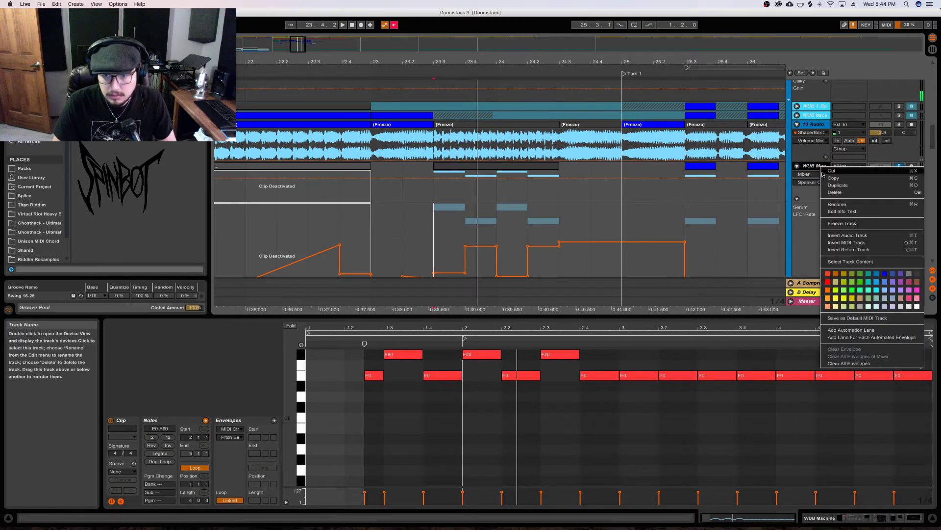
{"action": "left_click", "coordinate": [844, 224]}
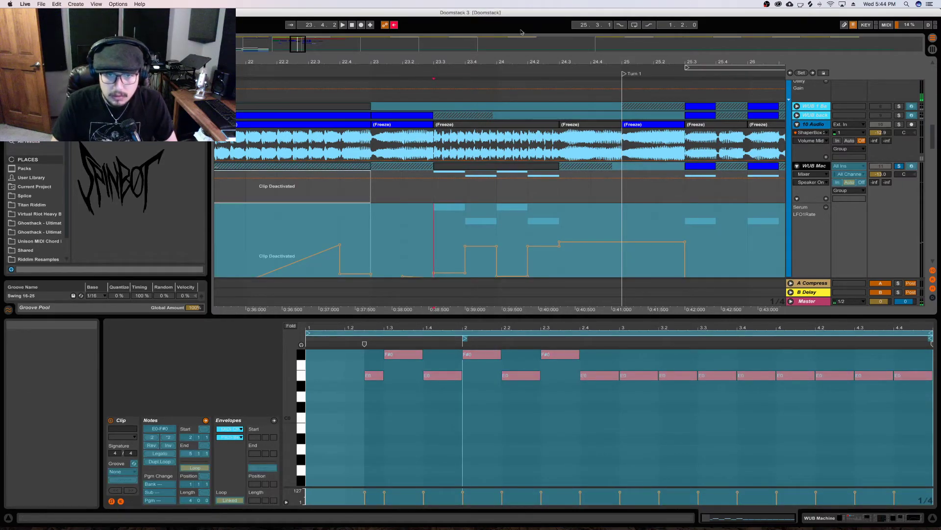
{"action": "left_click_drag", "start_coordinate": [444, 63], "coordinate": [302, 24]}
{"action": "left_click", "coordinate": [309, 166]}
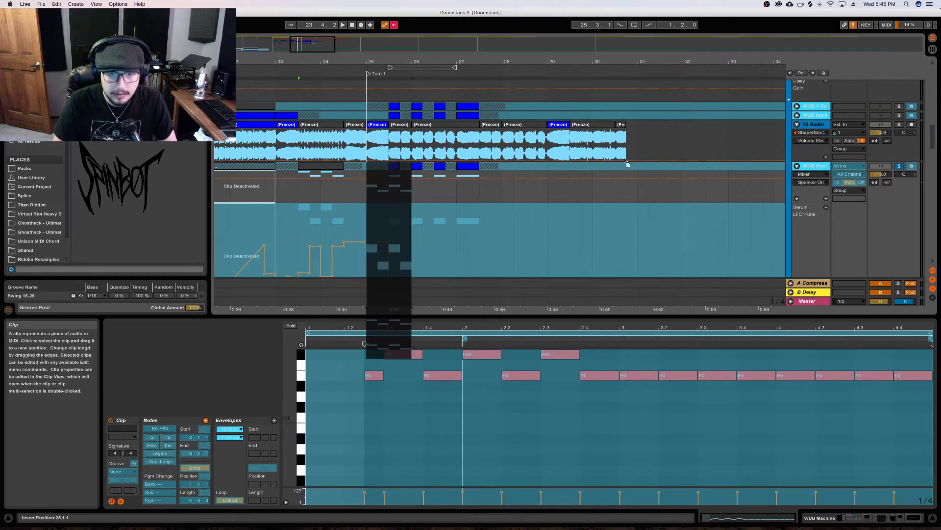
{"action": "left_click", "coordinate": [652, 145]}
{"action": "double_click", "coordinate": [652, 144]}
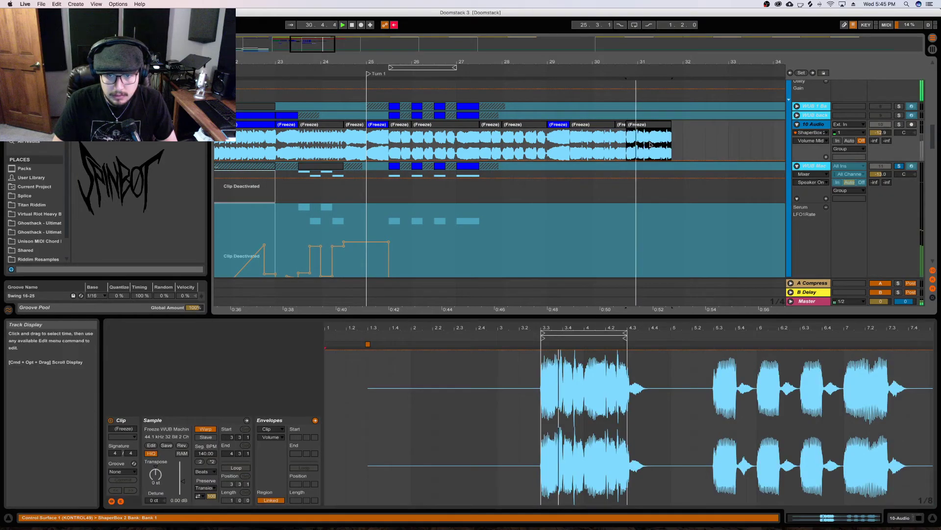
Solo 10 Audio, shorten its clip at 30.4 to end at 31.1, and audition the sequence from 28.1
{"action": "left_click", "coordinate": [900, 126]}
{"action": "left_click_drag", "start_coordinate": [670, 129], "coordinate": [644, 128]}
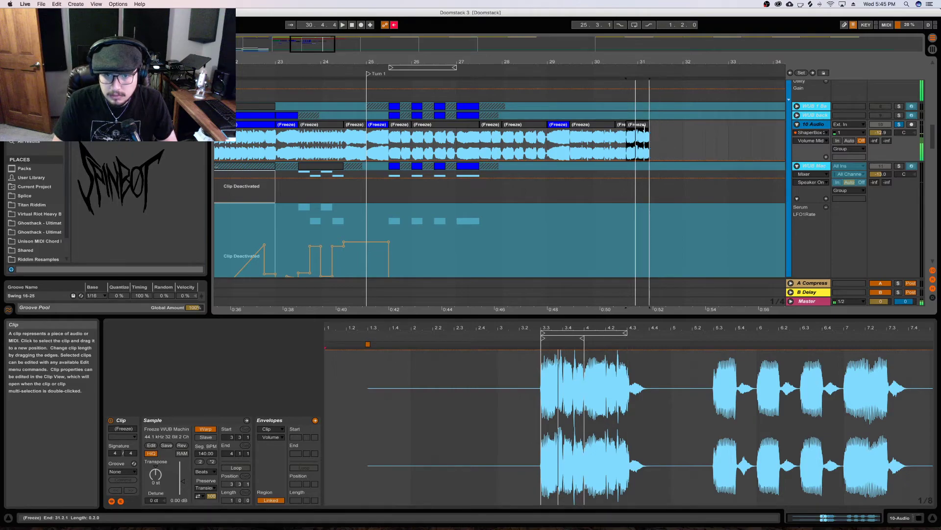
{"action": "key", "text": "Delete"}
{"action": "left_click", "coordinate": [531, 126]}
{"action": "key", "text": "space"}
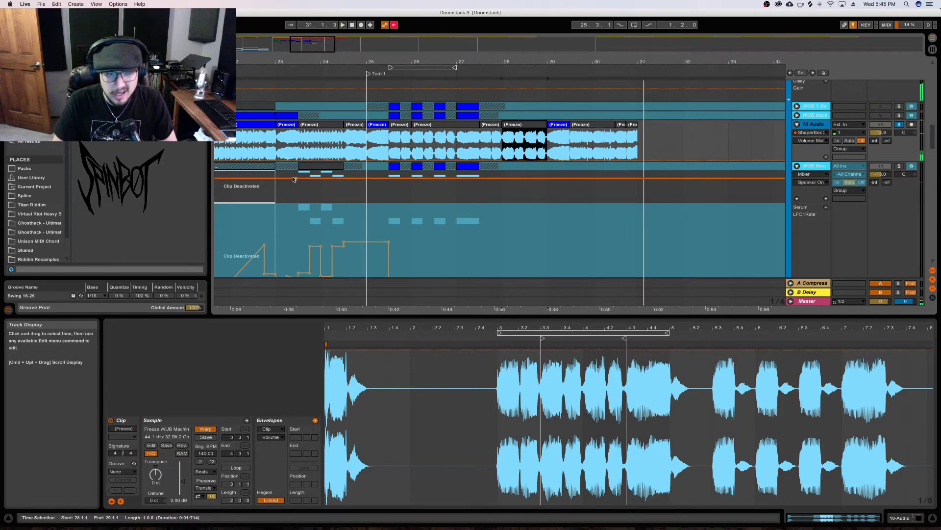
Solo the WUB Machine track, audition its clip from 23.3, and show the track's device chain
{"action": "left_click", "coordinate": [320, 173]}
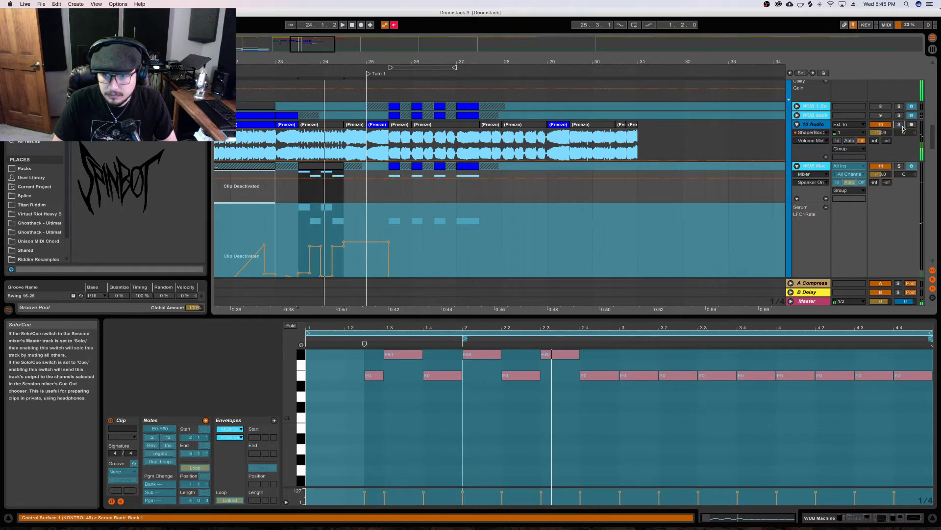
{"action": "left_click", "coordinate": [899, 166]}
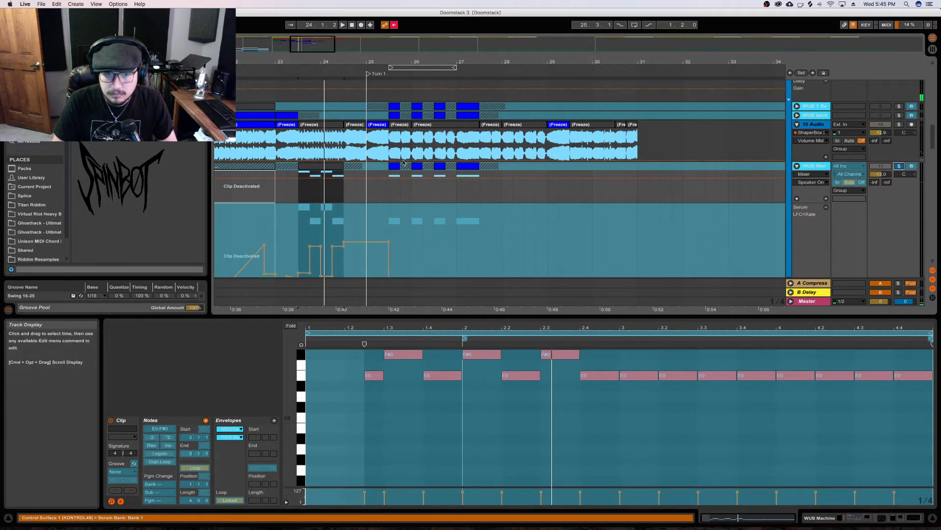
{"action": "left_click", "coordinate": [331, 170]}
{"action": "key", "text": "space"}
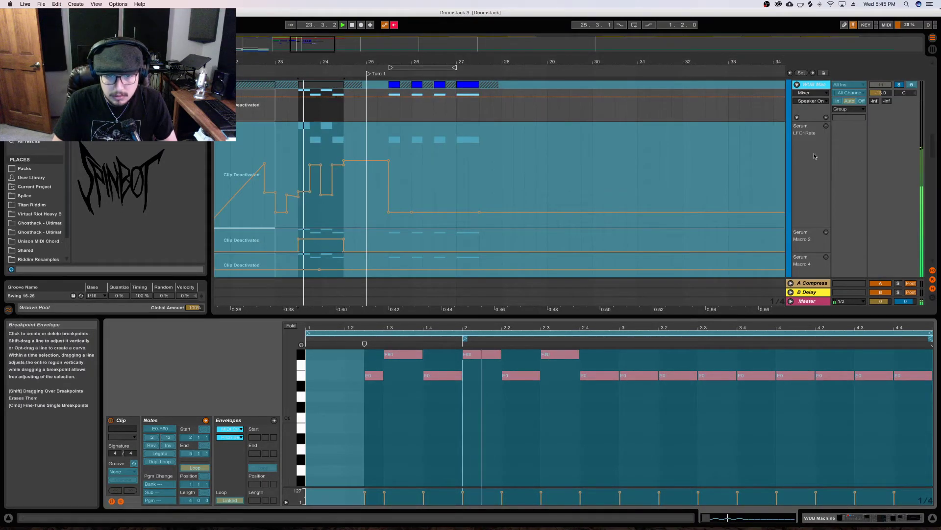
{"action": "scroll", "coordinate": [892, 140], "scroll_direction": "down", "scroll_amount": 2}
{"action": "key", "text": "space"}
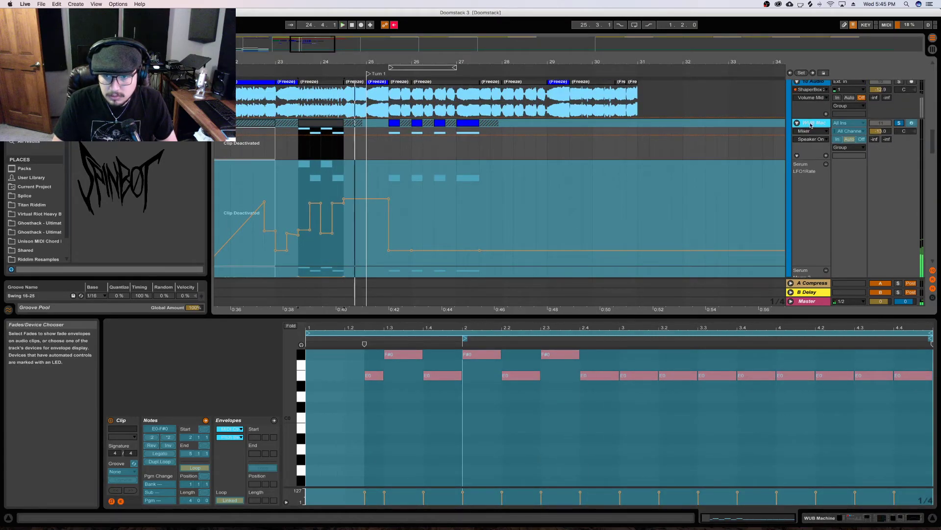
{"action": "double_click", "coordinate": [814, 123]}
{"action": "key", "text": "space"}
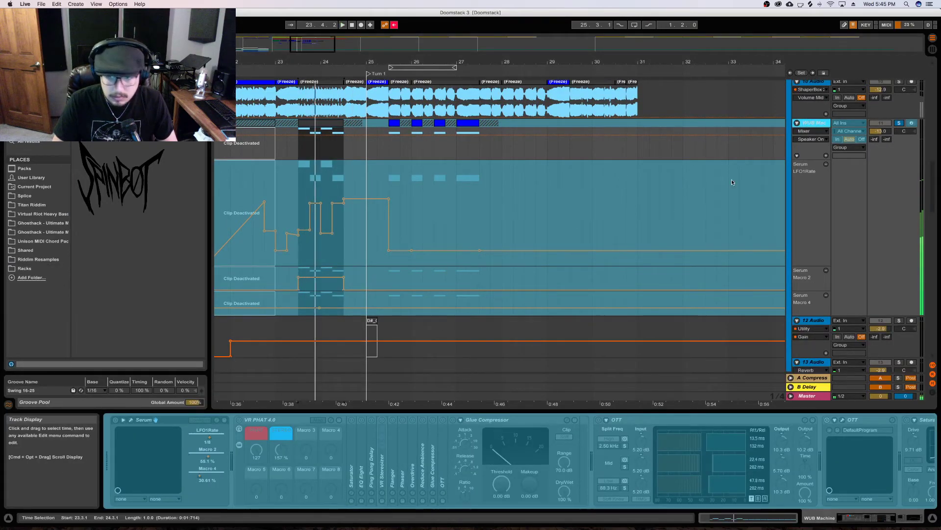
Unfreeze the WUB Machine track and turn off its solo, auditioning the sequence from the 10 Audio clip at 25.1
{"action": "right_click", "coordinate": [817, 123]}
{"action": "left_click", "coordinate": [856, 178]}
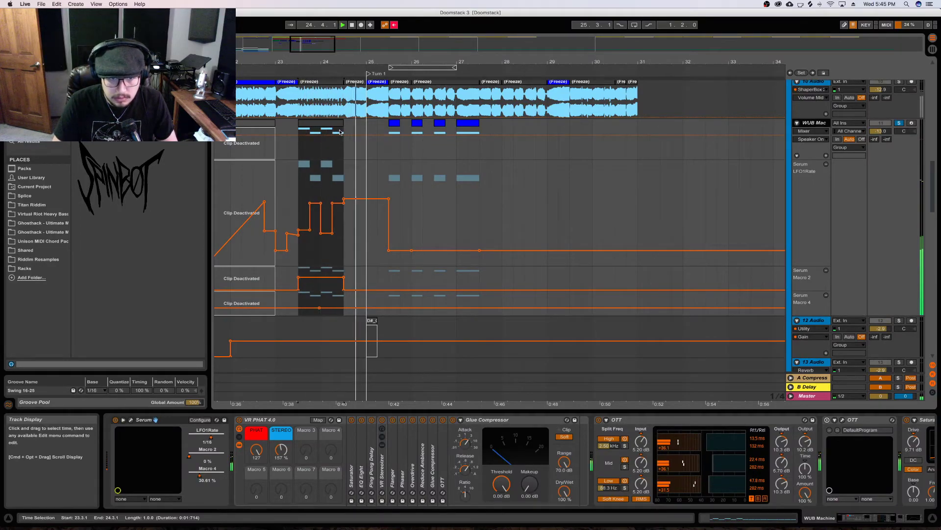
{"action": "left_click", "coordinate": [385, 89]}
{"action": "scroll", "coordinate": [385, 147], "scroll_direction": "up", "scroll_amount": 2}
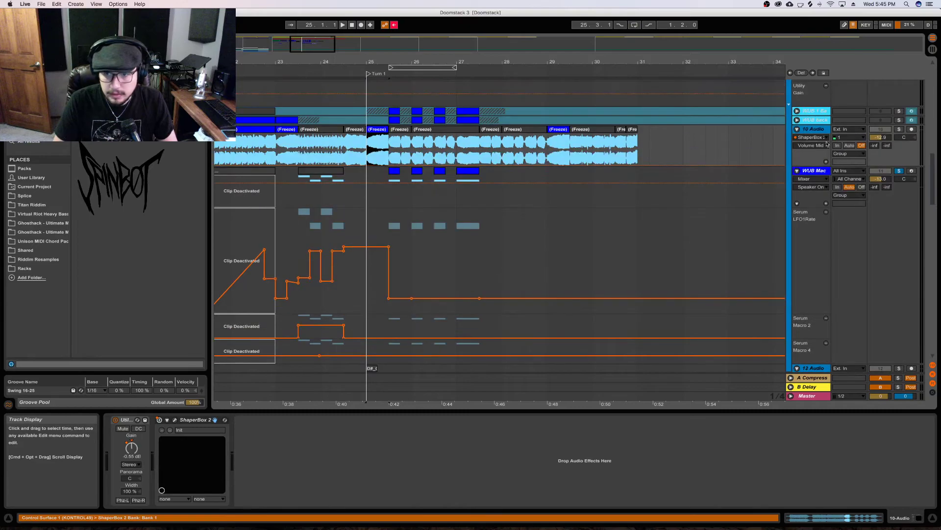
{"action": "key", "text": "space"}
{"action": "left_click", "coordinate": [901, 130]}
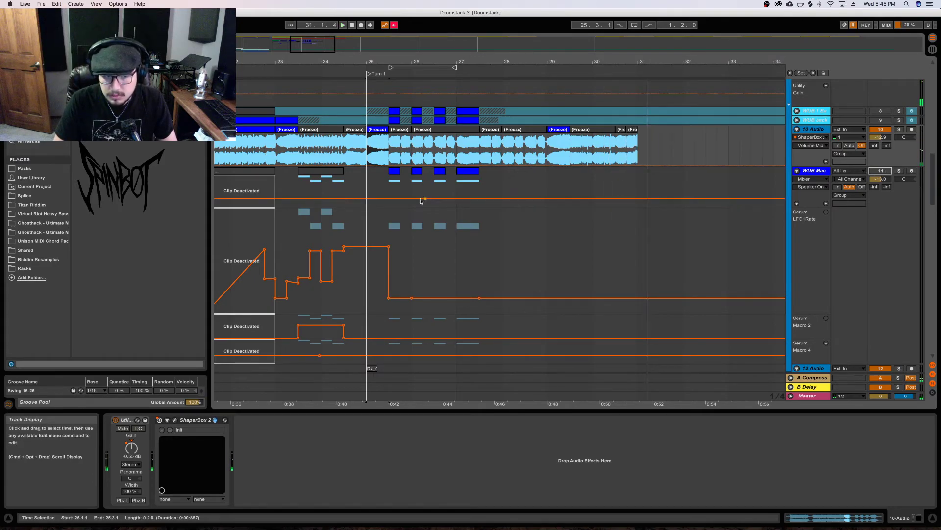
Copy the 10 Audio clip at 23.3 to the end of the sequence at 31.1 and play it
{"action": "left_click", "coordinate": [319, 173]}
{"action": "key", "text": "space"}
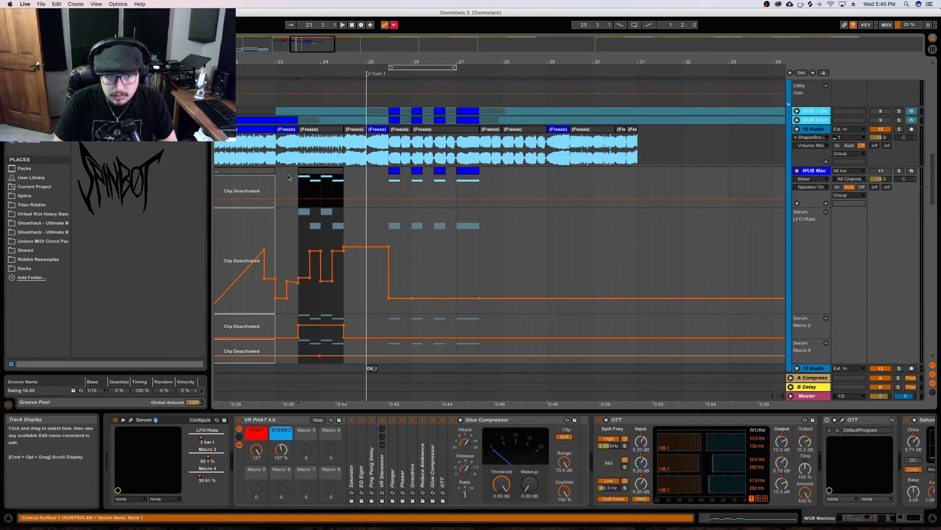
{"action": "left_click", "coordinate": [316, 130]}
{"action": "left_click_drag", "start_coordinate": [316, 129], "coordinate": [657, 140]}
{"action": "key", "text": "space"}
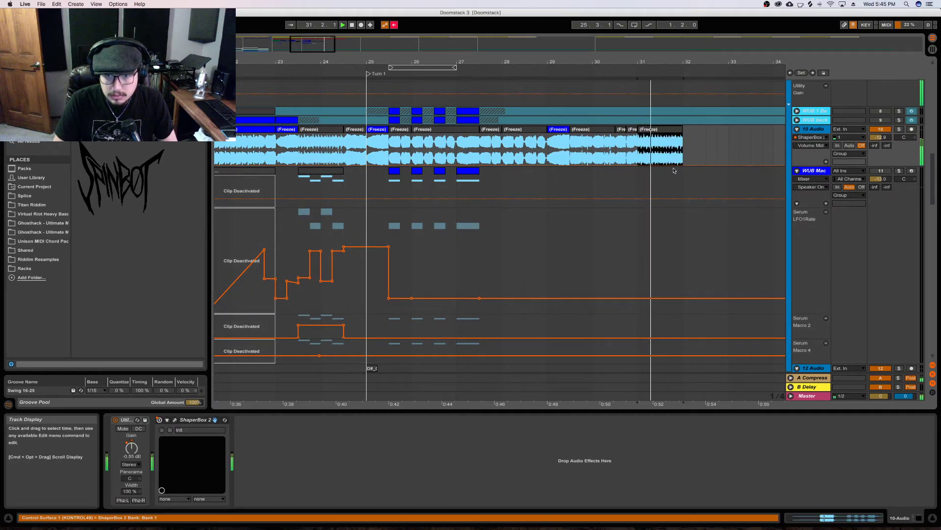
Move the copied one-bar clip on 10 Audio to start at 31.3, auditioning the sequence from 25.1
{"action": "left_click", "coordinate": [549, 179]}
{"action": "left_click_drag", "start_coordinate": [658, 136], "coordinate": [697, 144]}
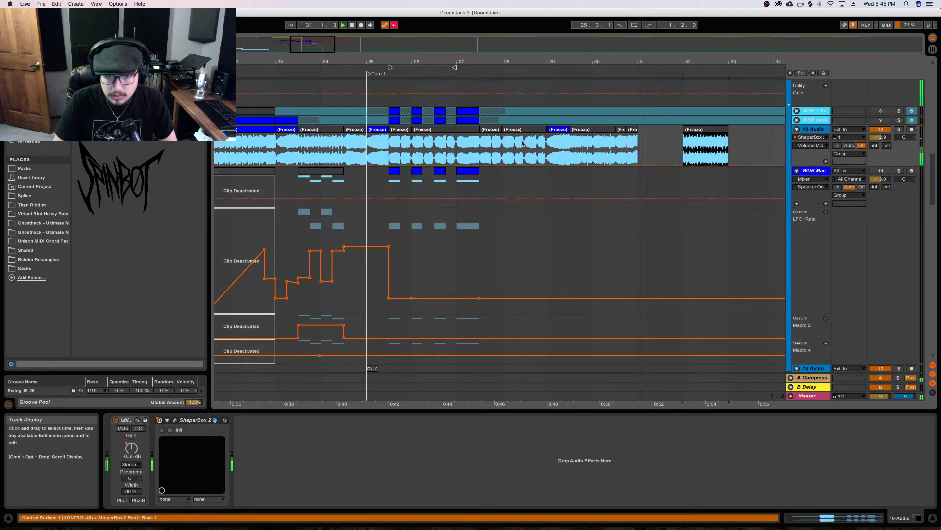
{"action": "left_click", "coordinate": [398, 132]}
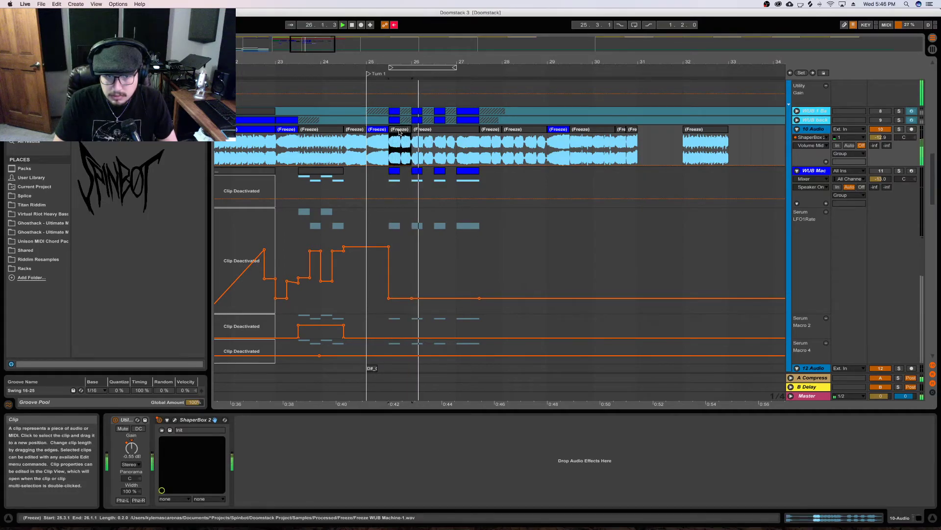
{"action": "left_click", "coordinate": [369, 137]}
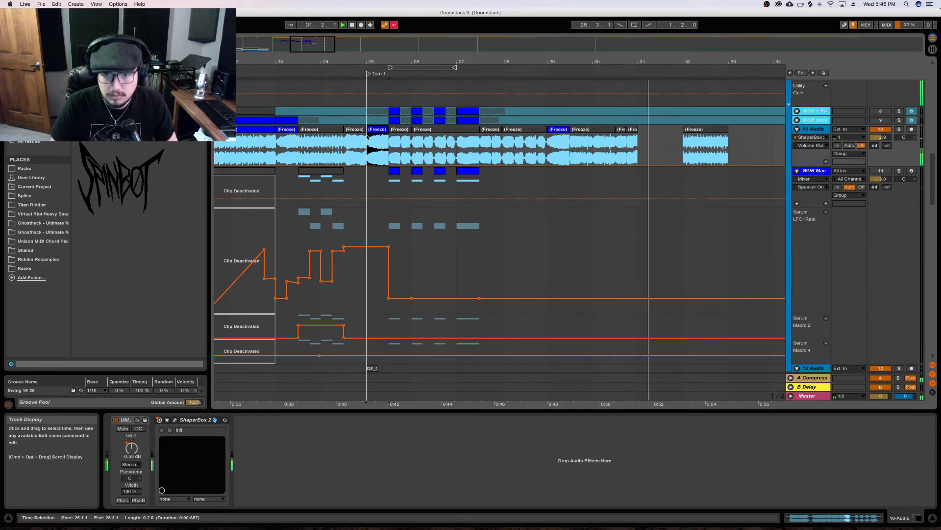
{"action": "left_click", "coordinate": [689, 134]}
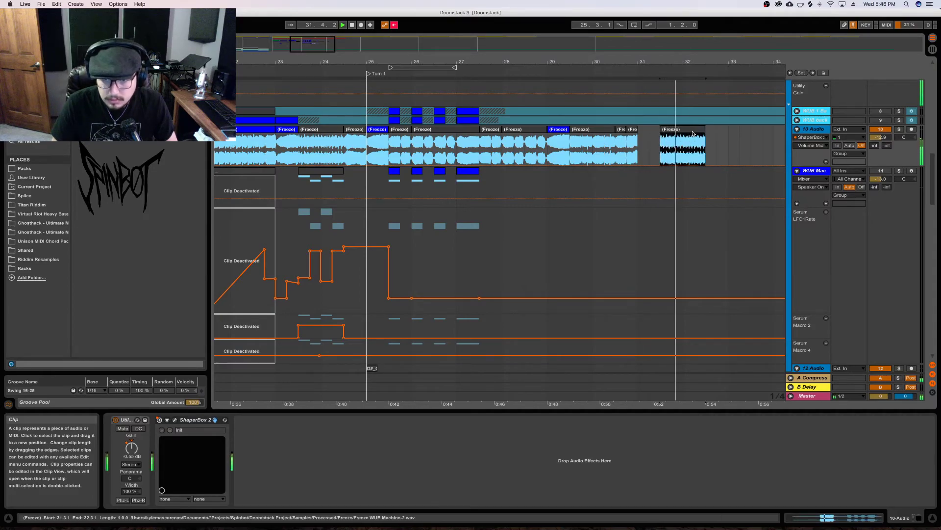
{"action": "left_click", "coordinate": [689, 136]}
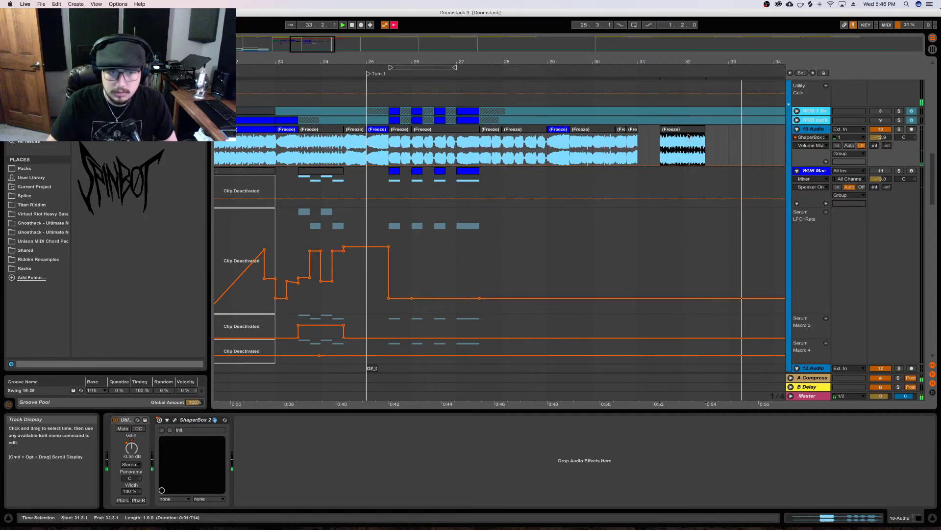
Review the arrangement across the drop sections and play from 17.1 while examining the clips and automation on all tracks
{"action": "mouse_move", "coordinate": [581, 63]}
{"action": "left_mouse_down"}
{"action": "mouse_move", "coordinate": [581, 28]}
{"action": "mouse_move", "coordinate": [581, 54]}
{"action": "left_mouse_up"}
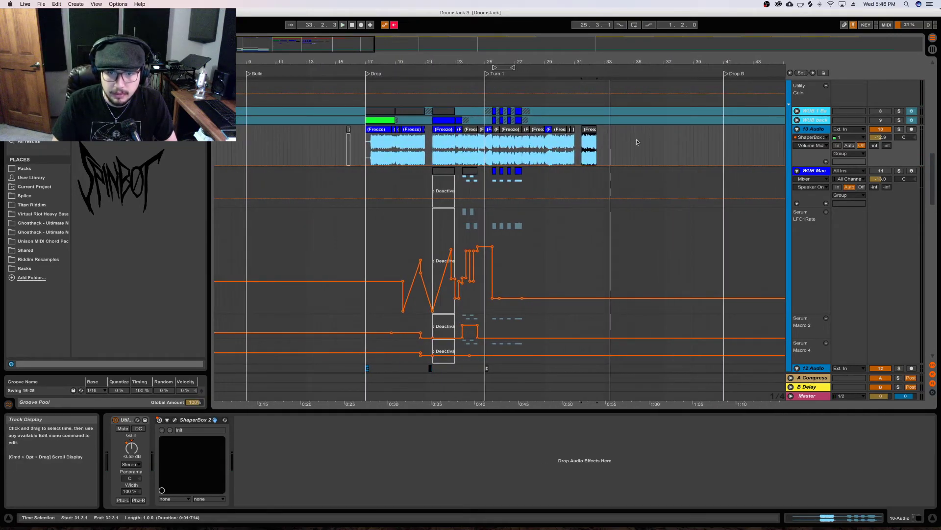
{"action": "scroll", "coordinate": [668, 259], "scroll_direction": "up", "scroll_amount": 10}
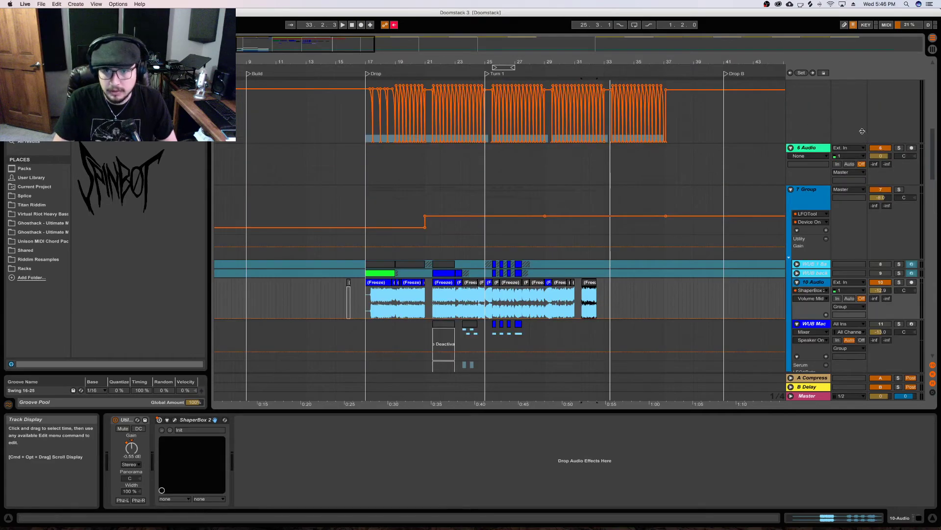
{"action": "scroll", "coordinate": [657, 213], "scroll_direction": "up", "scroll_amount": 10}
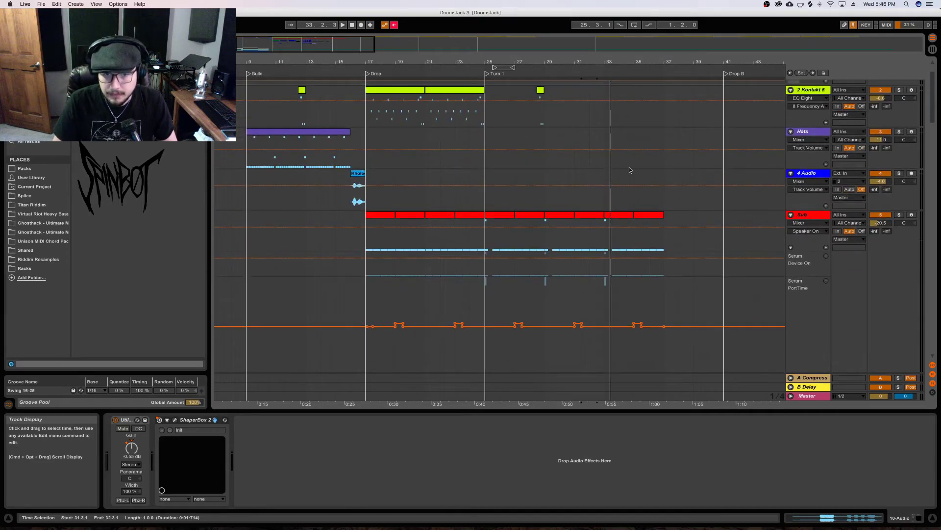
{"action": "left_click_drag", "start_coordinate": [468, 71], "coordinate": [467, 62]}
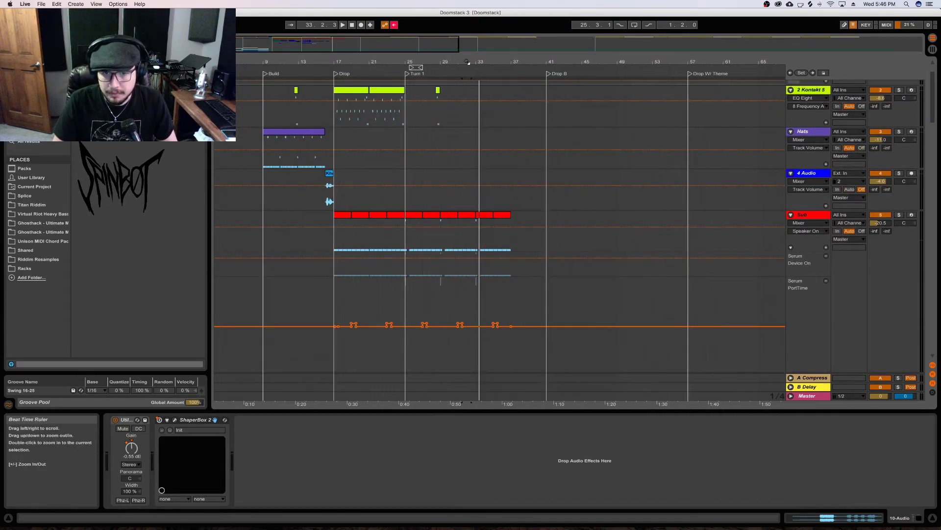
{"action": "scroll", "coordinate": [759, 154], "scroll_direction": "right", "scroll_amount": 6}
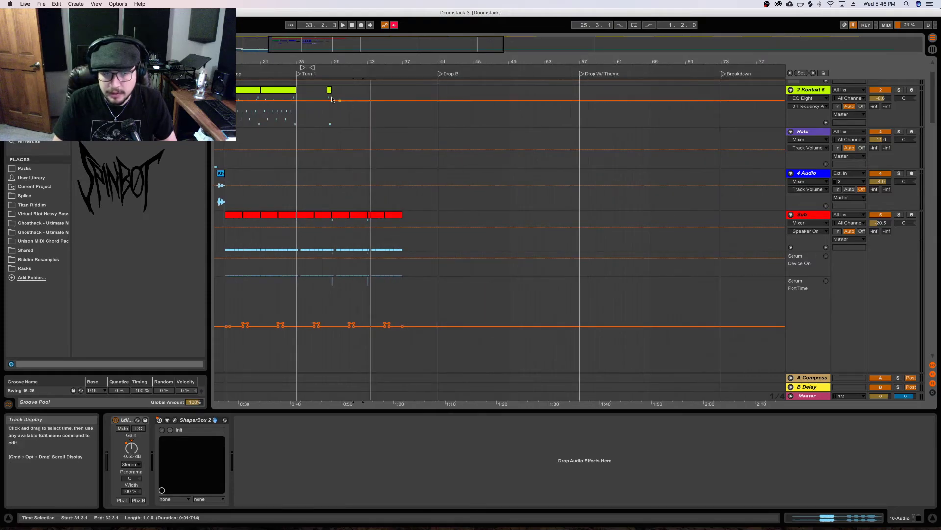
{"action": "left_click_drag", "start_coordinate": [334, 62], "coordinate": [501, 234]}
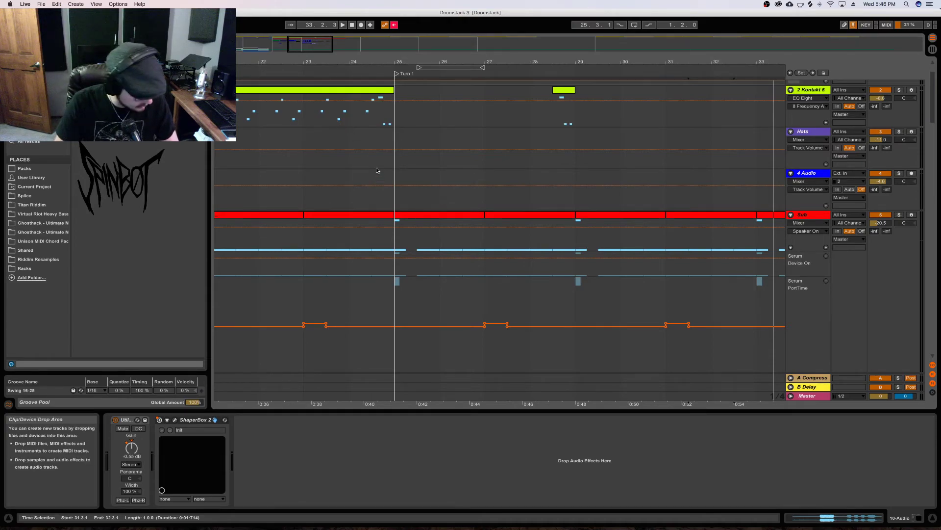
{"action": "left_click_drag", "start_coordinate": [299, 50], "coordinate": [283, 50]}
{"action": "key", "text": "space"}
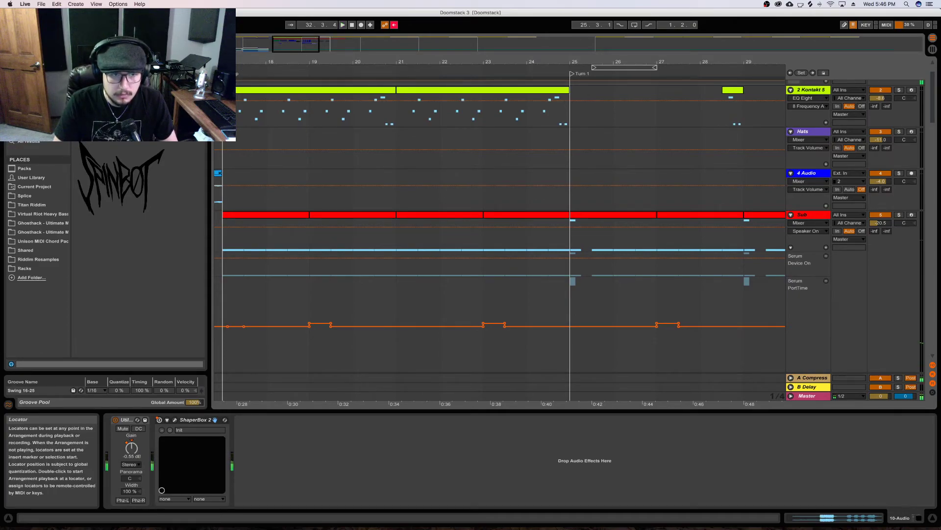
{"action": "scroll", "coordinate": [321, 207], "scroll_direction": "down", "scroll_amount": 5}
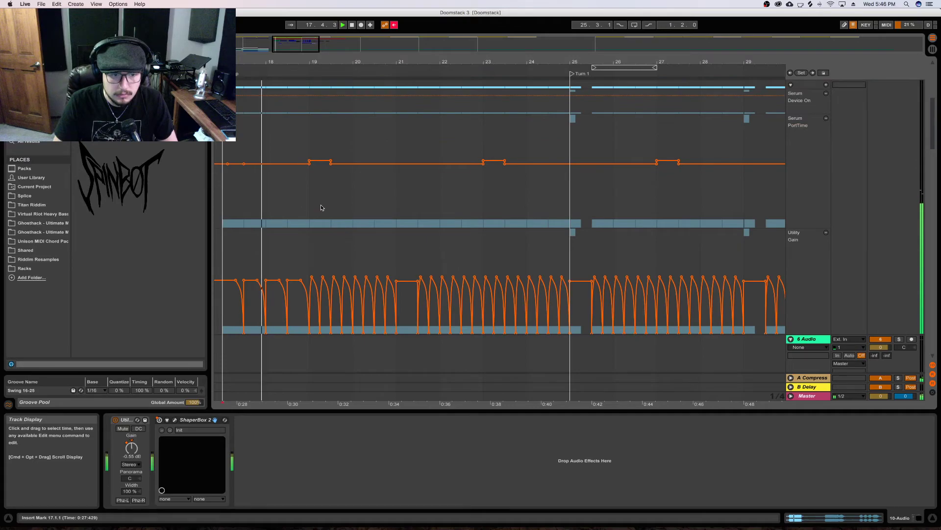
{"action": "scroll", "coordinate": [321, 207], "scroll_direction": "down", "scroll_amount": 5}
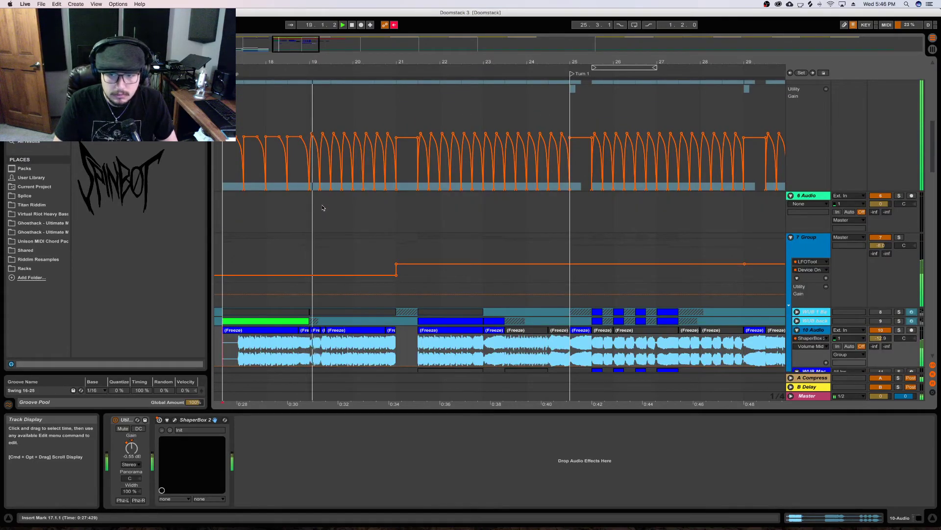
{"action": "scroll", "coordinate": [322, 208], "scroll_direction": "down", "scroll_amount": 4}
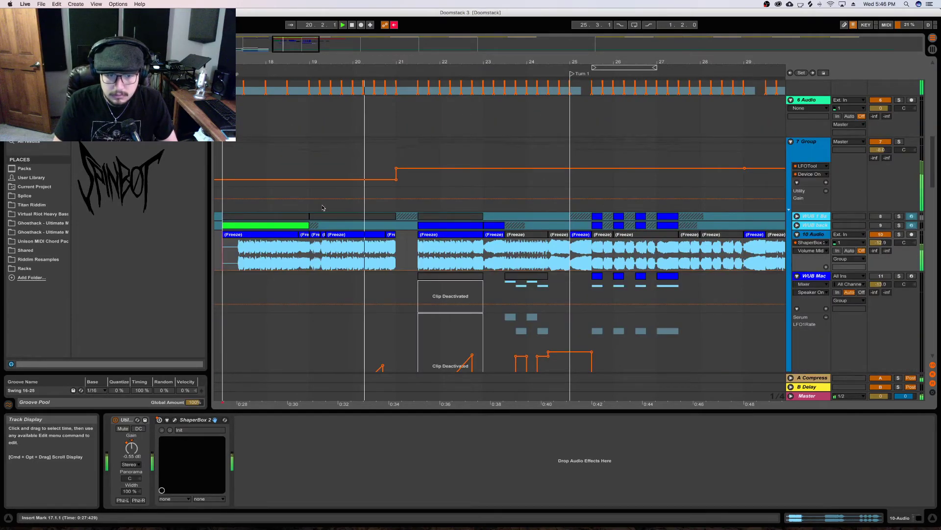
{"action": "scroll", "coordinate": [323, 208], "scroll_direction": "down", "scroll_amount": 4}
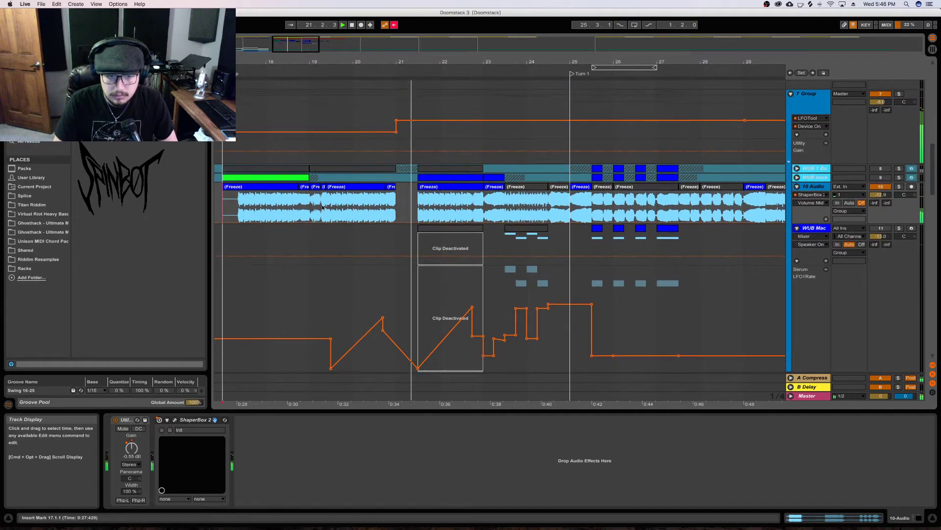
{"action": "scroll", "coordinate": [322, 208], "scroll_direction": "down", "scroll_amount": 1}
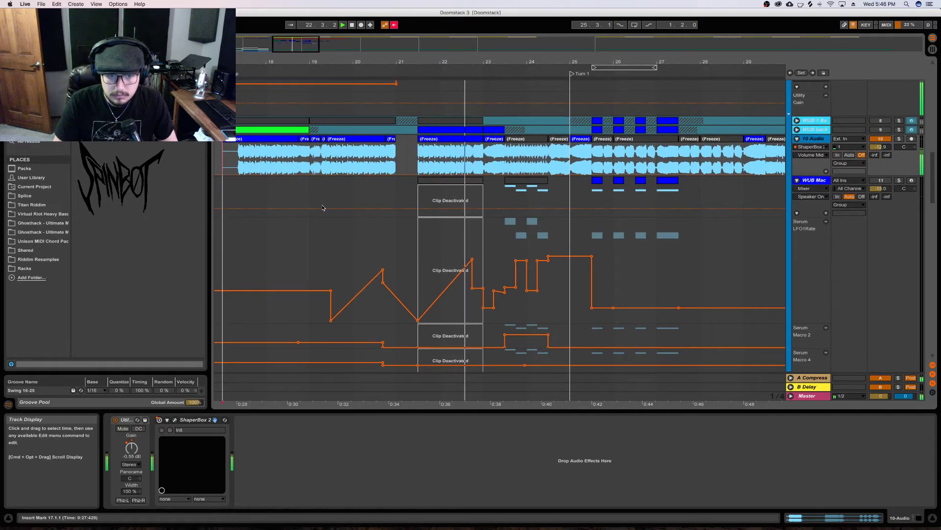
{"action": "scroll", "coordinate": [315, 216], "scroll_direction": "down", "scroll_amount": 1}
{"action": "scroll", "coordinate": [315, 217], "scroll_direction": "down", "scroll_amount": 7}
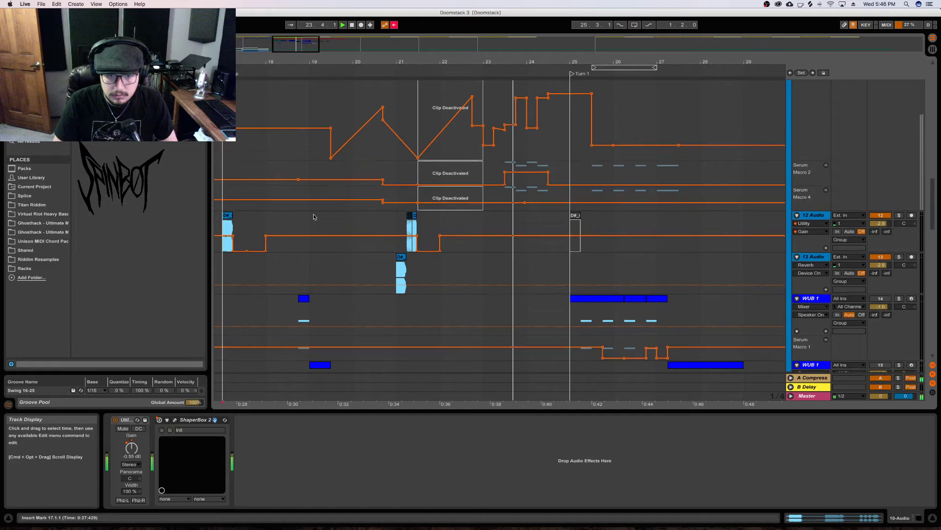
{"action": "scroll", "coordinate": [314, 217], "scroll_direction": "up", "scroll_amount": 7}
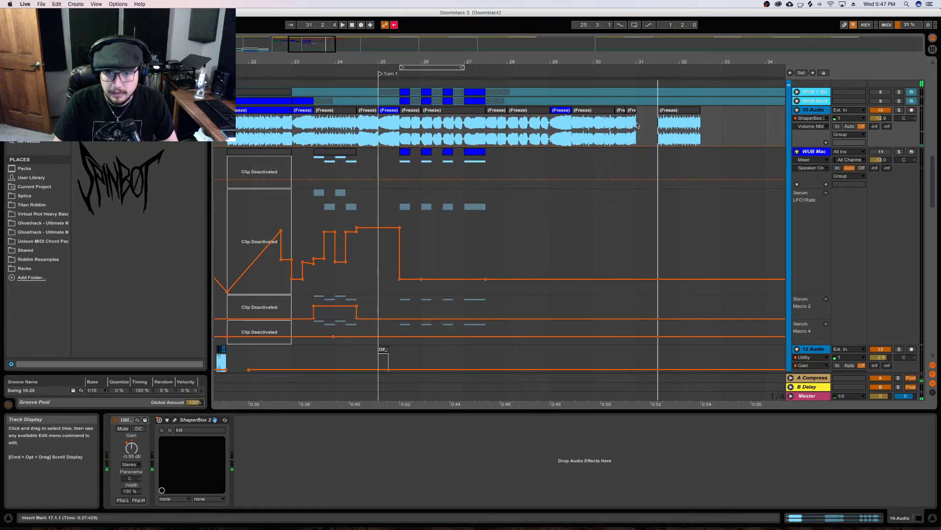
Solo the WUB Machine track and audition its clips from 25.1
{"action": "left_click", "coordinate": [706, 129]}
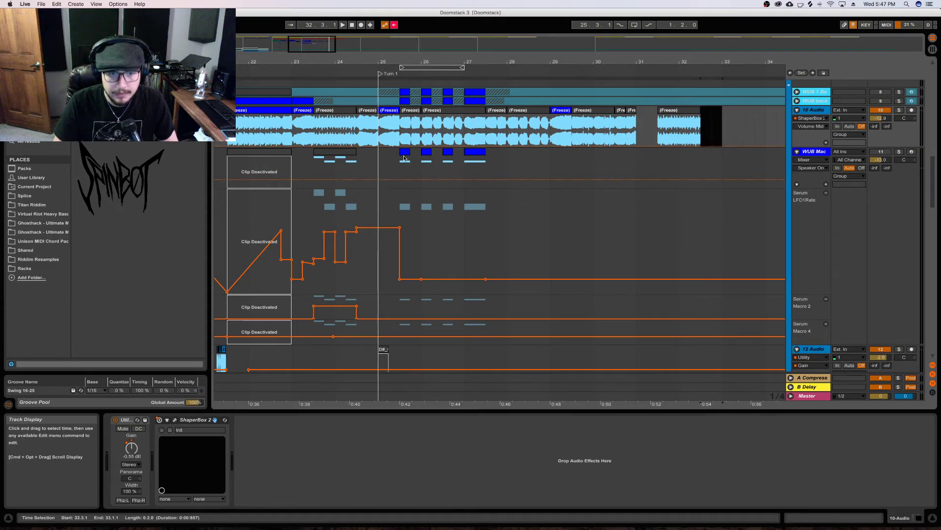
{"action": "left_click", "coordinate": [381, 164]}
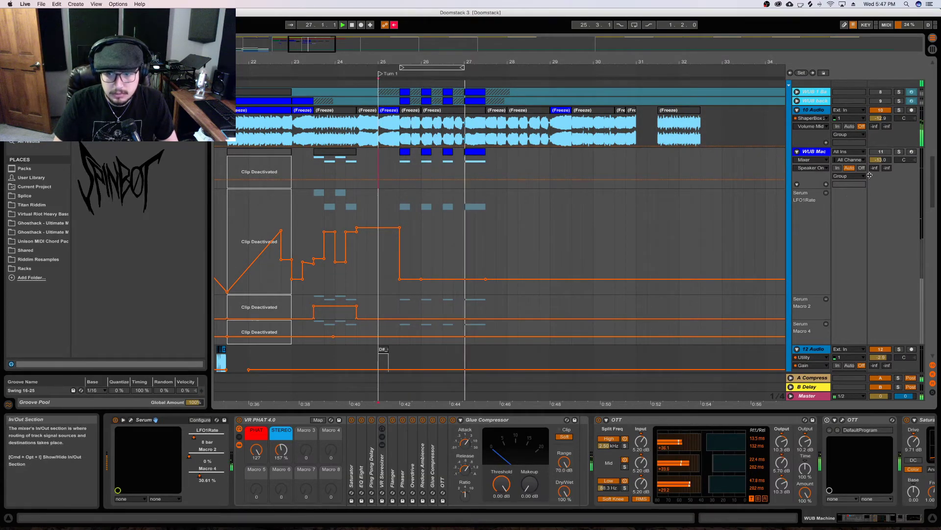
{"action": "left_click", "coordinate": [900, 152]}
{"action": "key", "text": "space"}
{"action": "key", "text": "space"}
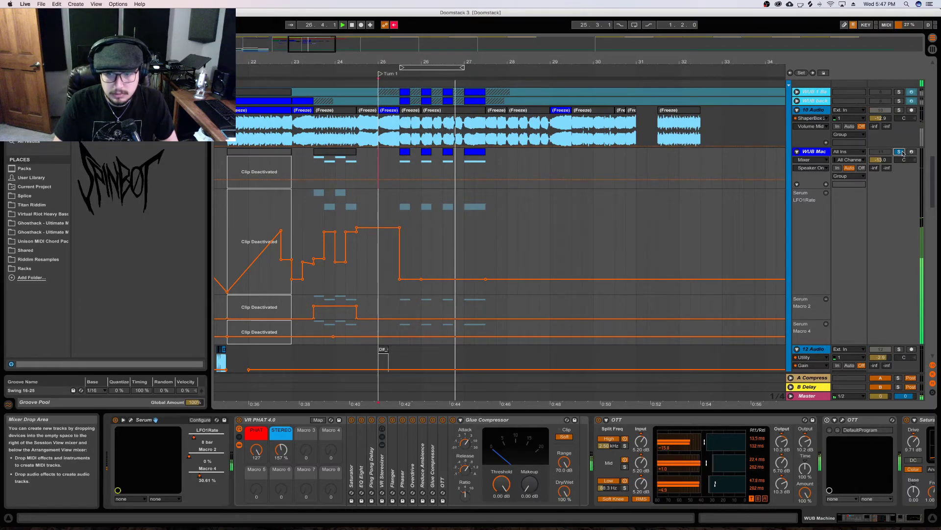
Move the three short WUB Machine clips between 25.3 and 26.4 one beat later, with the first starting at 25.4
{"action": "left_click_drag", "start_coordinate": [390, 65], "coordinate": [391, 99]}
{"action": "left_click", "coordinate": [430, 155]}
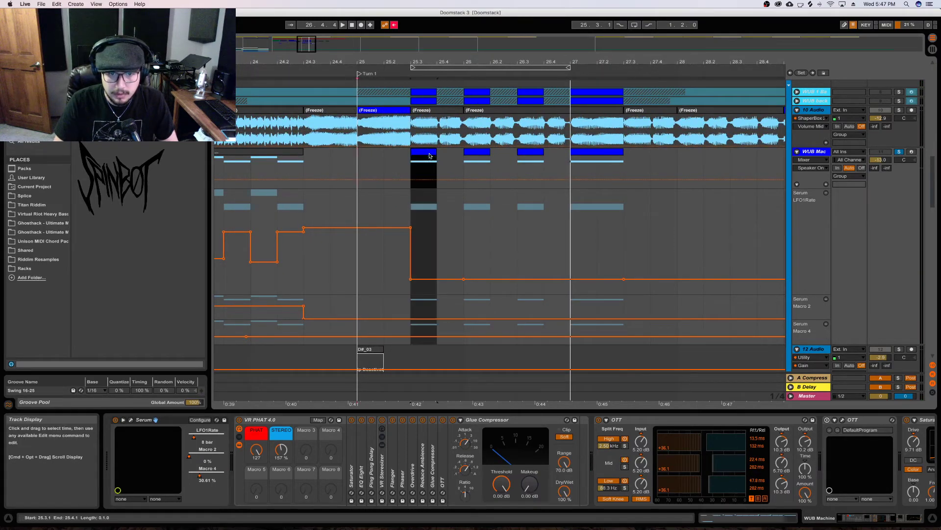
{"action": "left_click", "coordinate": [525, 154], "text": "shift"}
{"action": "left_click_drag", "start_coordinate": [422, 154], "coordinate": [422, 116]}
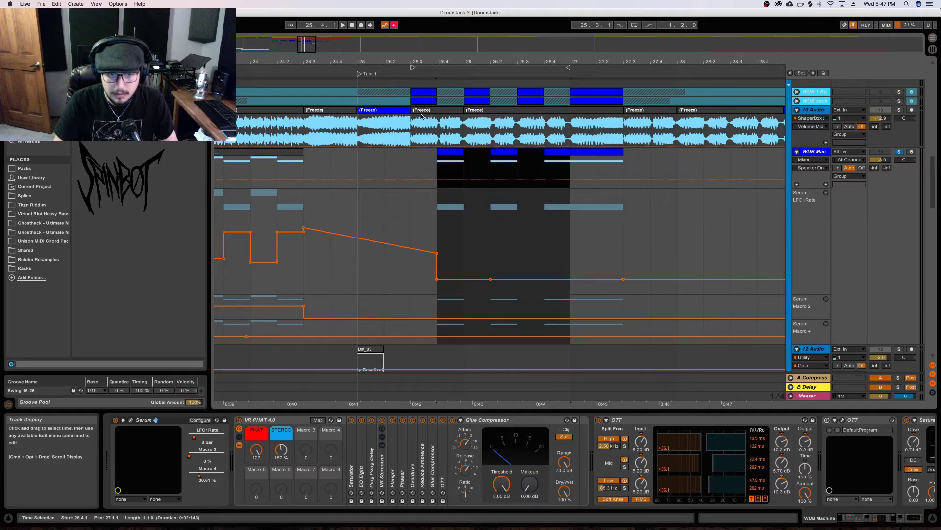
Raise the Serum LFO1Rate automation on WUB Machine to a flat level between 25.4 and 26.2, and audition the clip at 25.4
{"action": "left_click", "coordinate": [475, 257]}
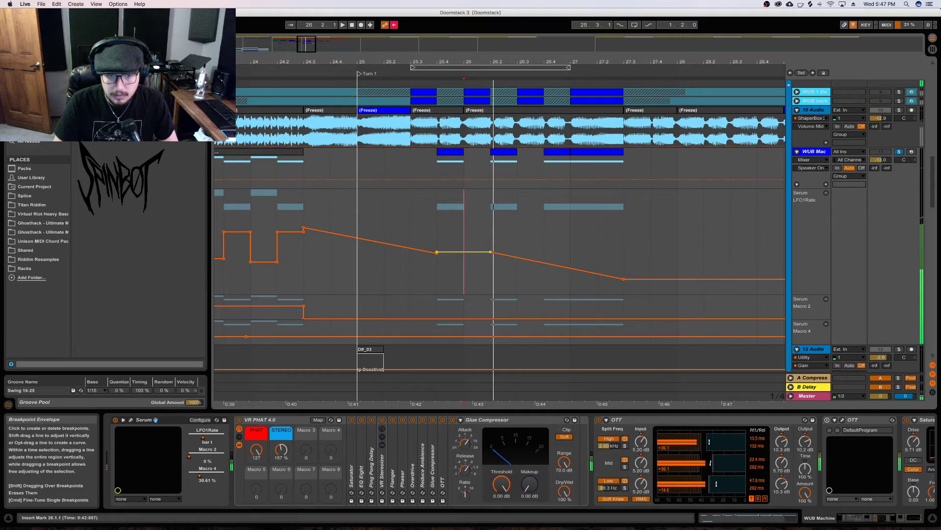
{"action": "left_click", "coordinate": [444, 208]}
{"action": "key", "text": "space"}
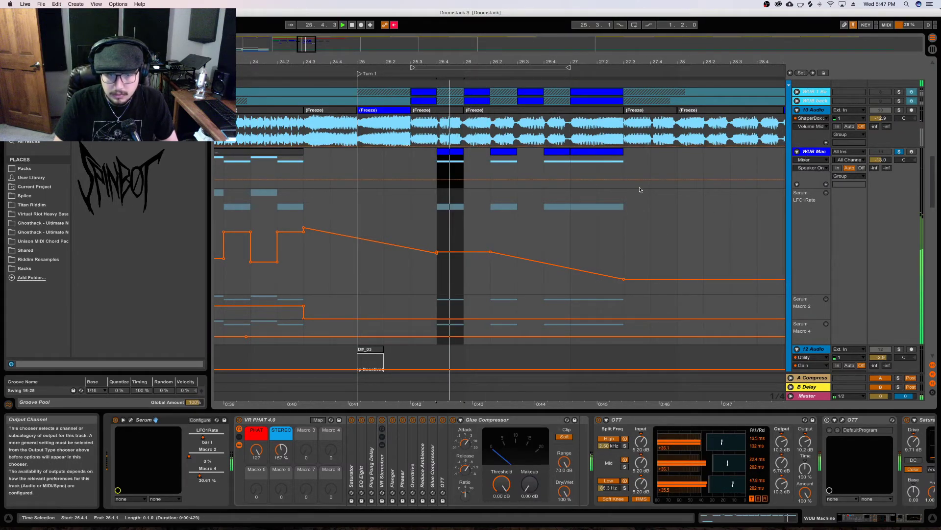
Lower the LFO1Rate automation between 25.4 and 26.1 to 4 bar t, auditioning the clip at 25.4 while adjusting it
{"action": "key", "text": "space"}
{"action": "left_click_drag", "start_coordinate": [451, 259], "coordinate": [451, 273]}
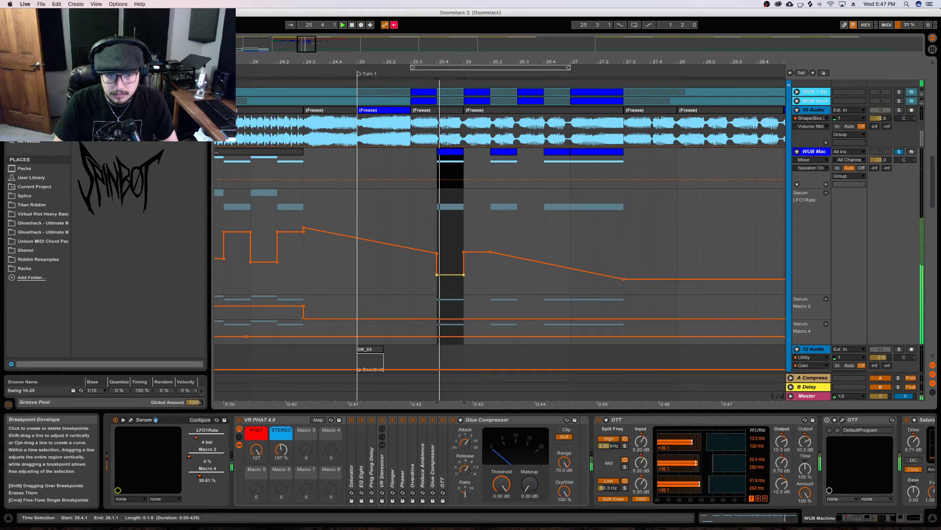
{"action": "key", "text": "space"}
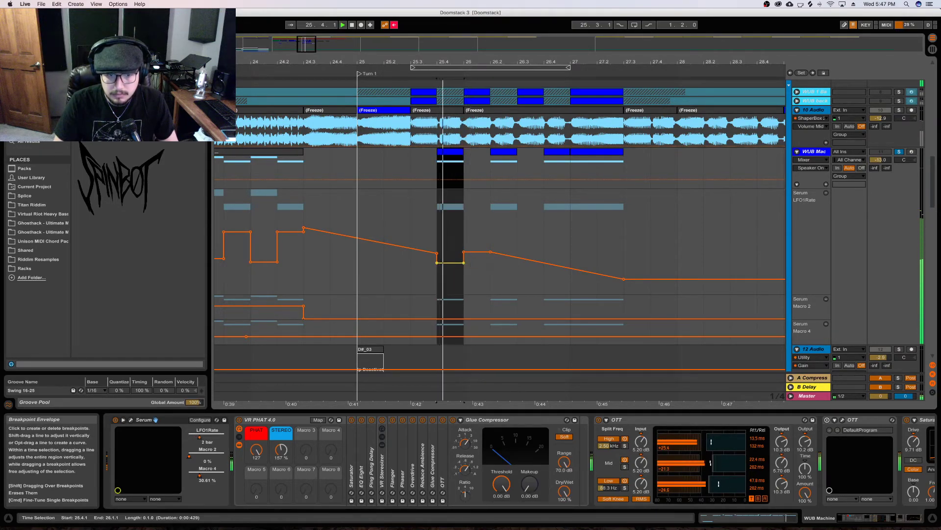
{"action": "mouse_move", "coordinate": [451, 267]}
{"action": "left_mouse_down"}
{"action": "mouse_move", "coordinate": [450, 255]}
{"action": "mouse_move", "coordinate": [449, 266]}
{"action": "left_mouse_up"}
Copy the lowered LFO1Rate automation between 25.4 and 26.1 on WUB Machine and paste it at 26.2 and 26.4
{"action": "scroll", "coordinate": [446, 265], "scroll_direction": "down", "scroll_amount": 3}
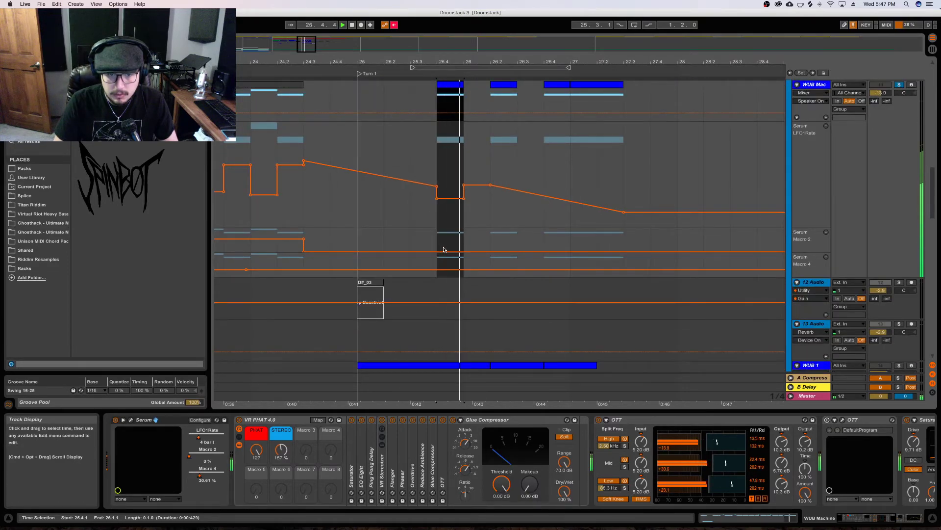
{"action": "key", "text": "space"}
{"action": "left_click_drag", "start_coordinate": [438, 162], "coordinate": [469, 162]}
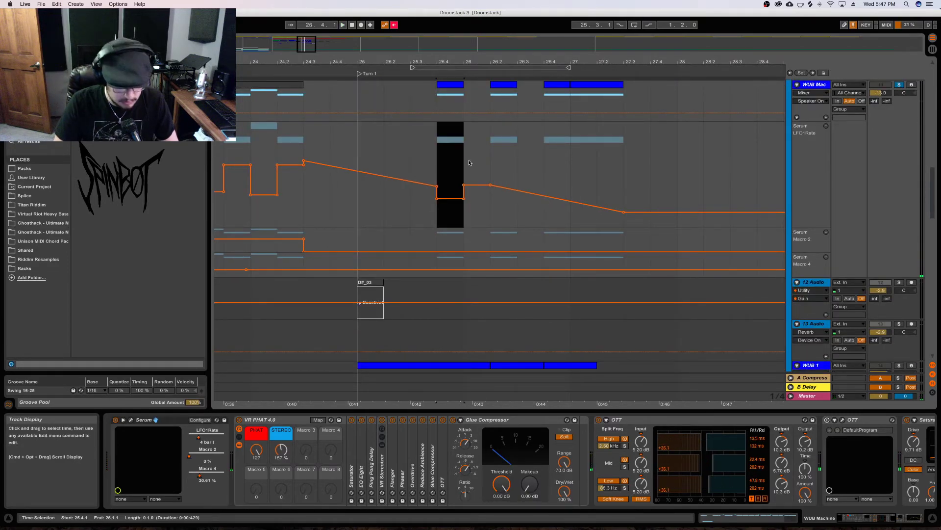
{"action": "left_click", "coordinate": [492, 167]}
{"action": "key", "text": "super+v"}
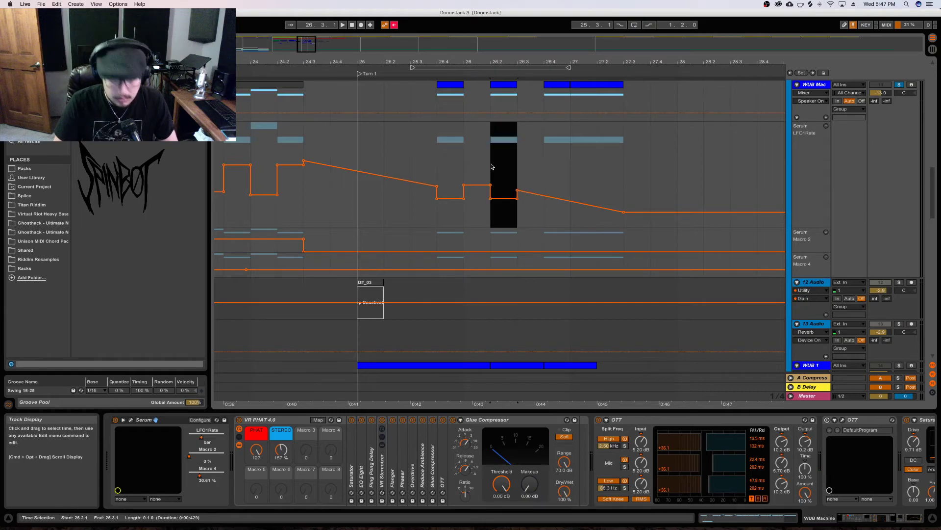
{"action": "left_click", "coordinate": [544, 159]}
{"action": "key", "text": "super+v"}
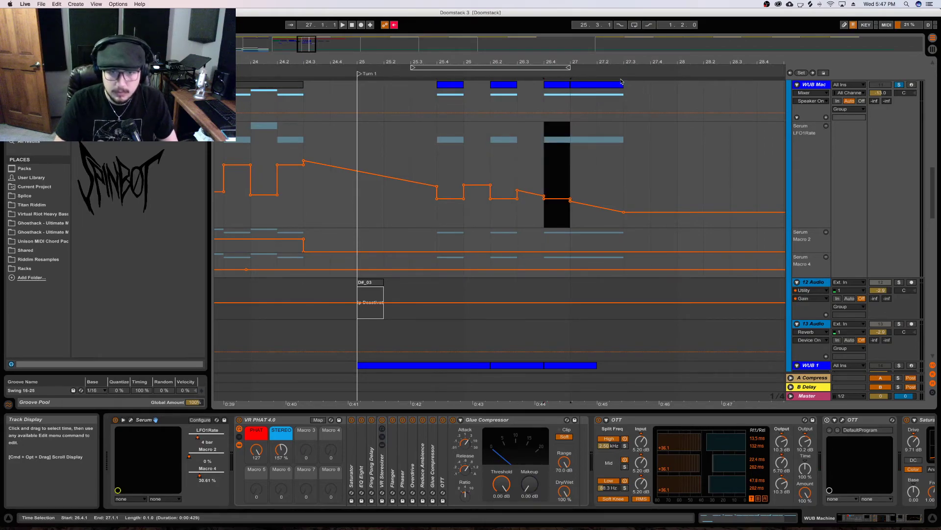
Delete the WUB Machine clip between 27.1 and 27.3, duplicate the 25.4 LFO1Rate segment through to 27.1, and audition from 25.4
{"action": "left_click", "coordinate": [610, 87]}
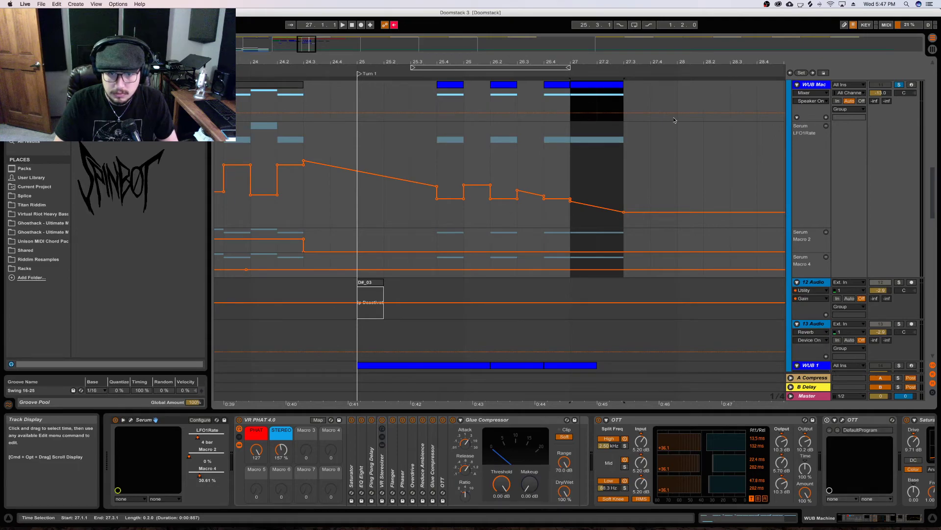
{"action": "key", "text": "Delete"}
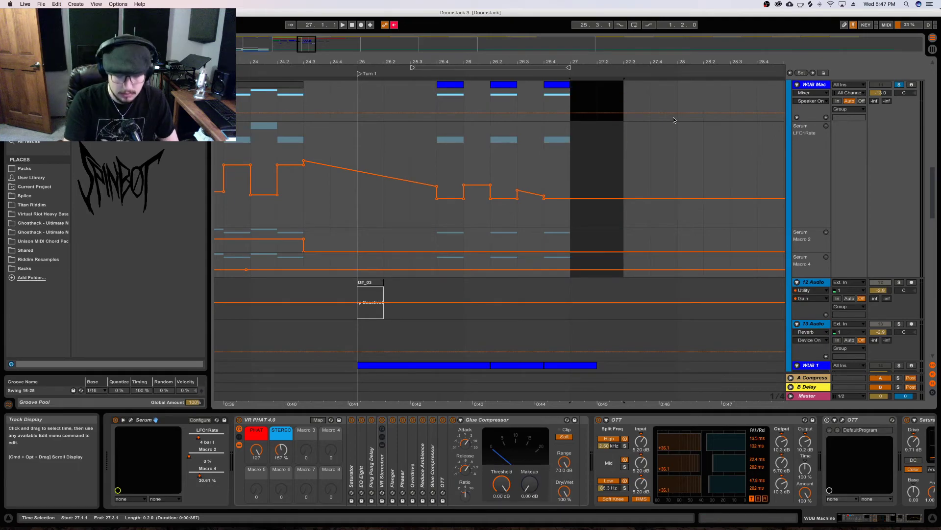
{"action": "left_click", "coordinate": [456, 186]}
{"action": "key", "text": "super+d"}
{"action": "key", "text": "super+d"}
{"action": "key", "text": "super+d"}
{"action": "key", "text": "super+d"}
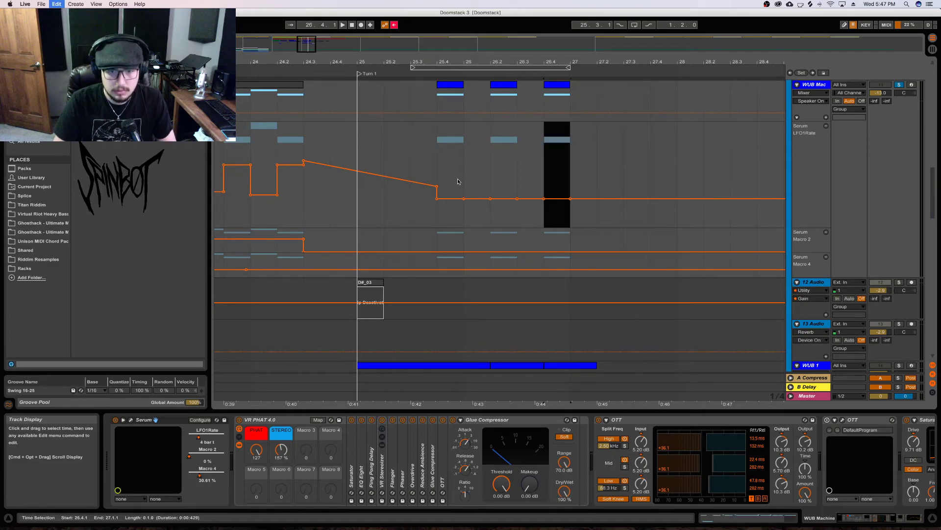
{"action": "left_click", "coordinate": [437, 243]}
{"action": "key", "text": "space"}
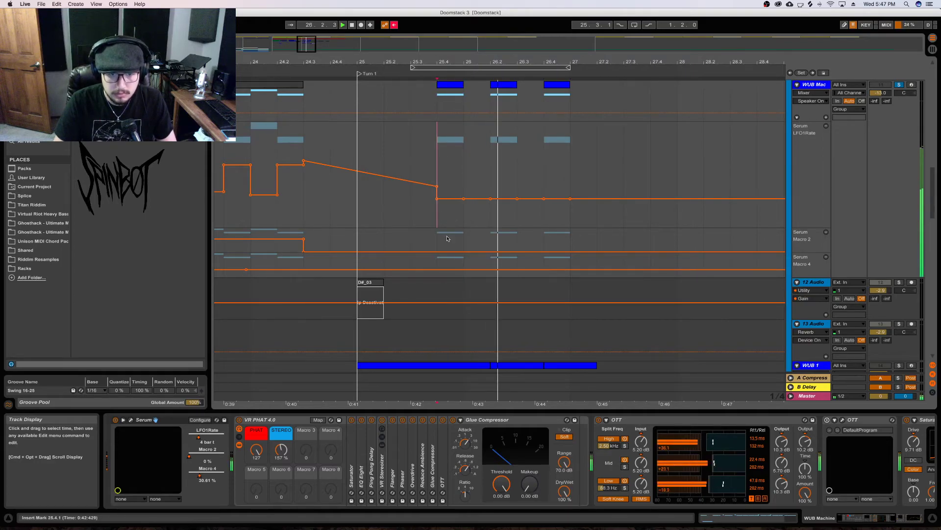
Ramp Macro 2 up to about 67% and Macro 4 downward between 25.4 and 26.1, auditioning the first clip
{"action": "left_click", "coordinate": [464, 246], "text": "shift"}
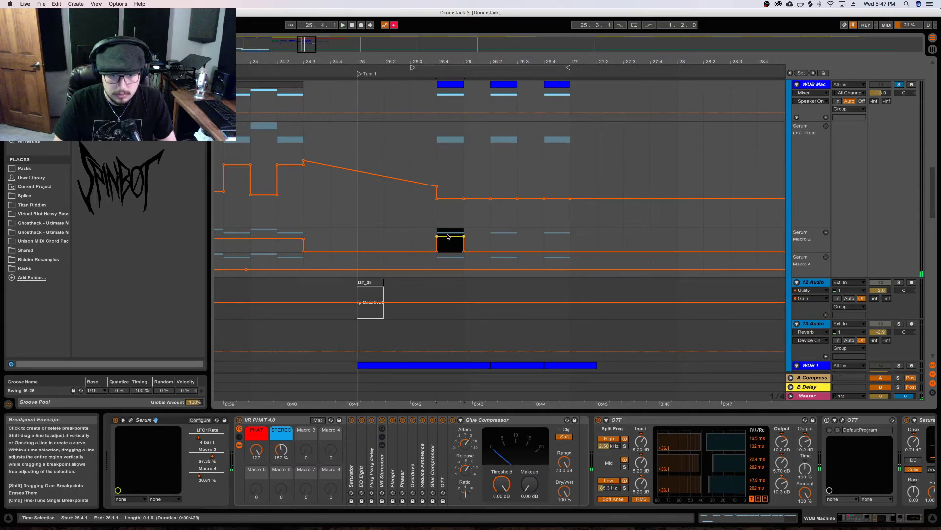
{"action": "left_click", "coordinate": [436, 236]}
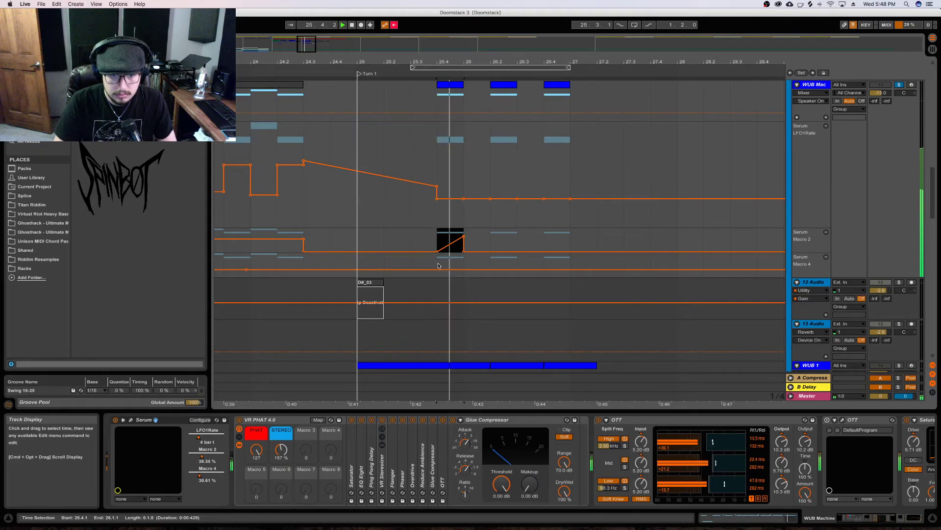
{"action": "left_click_drag", "start_coordinate": [438, 265], "coordinate": [462, 256]}
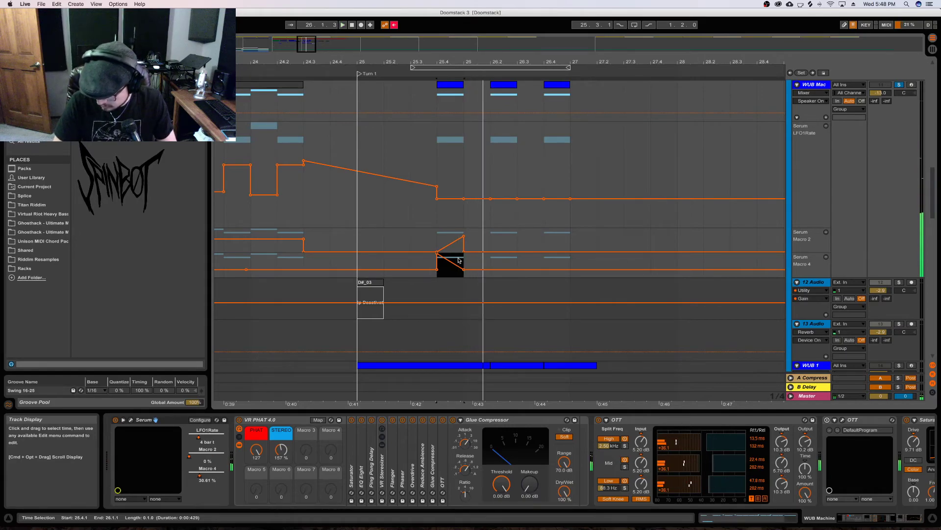
{"action": "key", "text": "space"}
{"action": "key", "text": "space"}
{"action": "key", "text": "space"}
{"action": "key", "text": "space"}
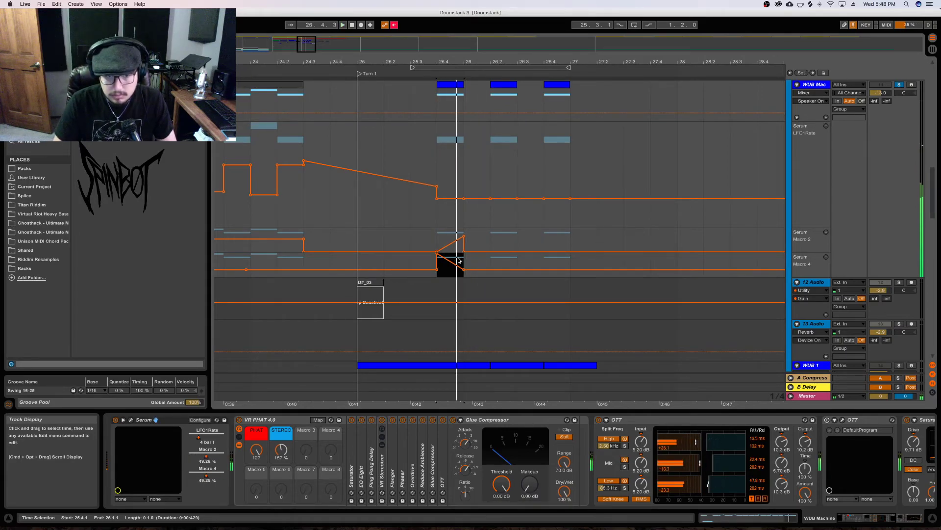
{"action": "key", "text": "space"}
{"action": "key", "text": "space"}
{"action": "key", "text": "space"}
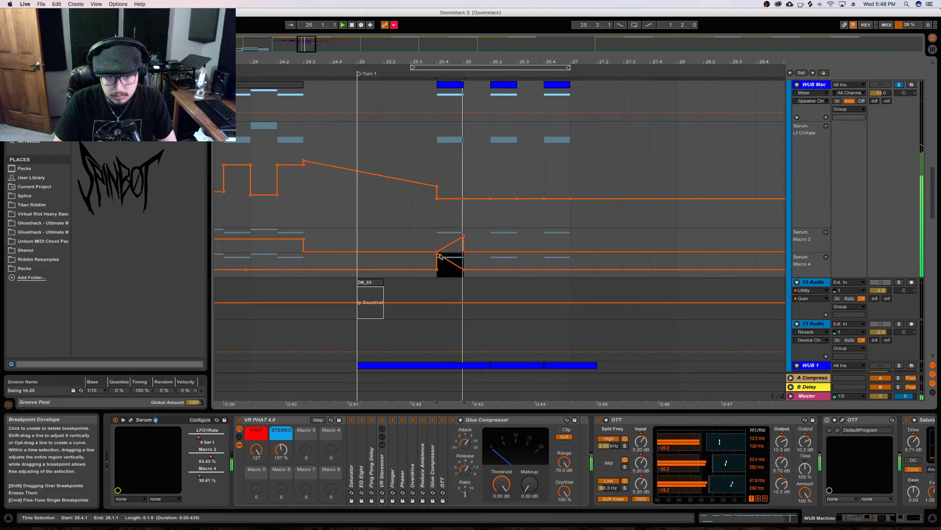
Reshape the Macro 4 automation between 25.4 and 26.1 into a rising ramp and audition the clips
{"action": "key", "text": "space"}
{"action": "key", "text": "Delete"}
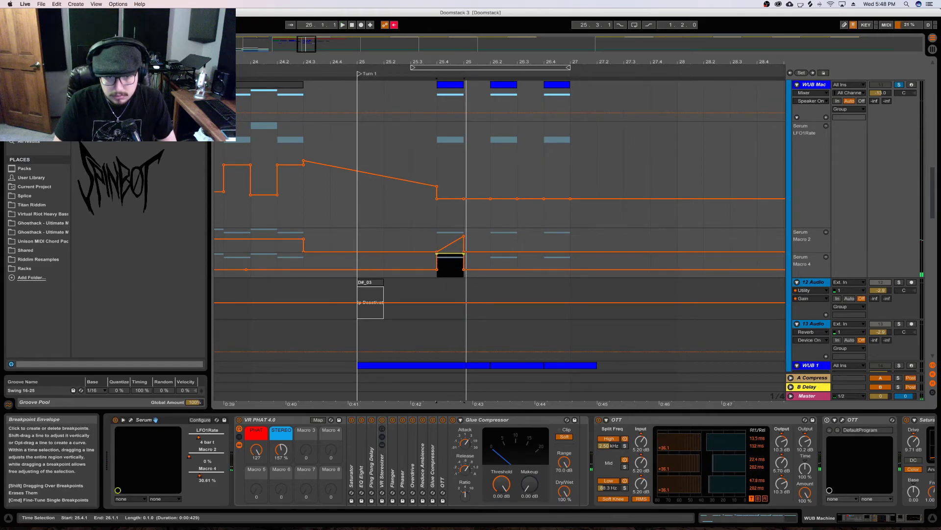
{"action": "key", "text": "space"}
{"action": "key", "text": "super+z"}
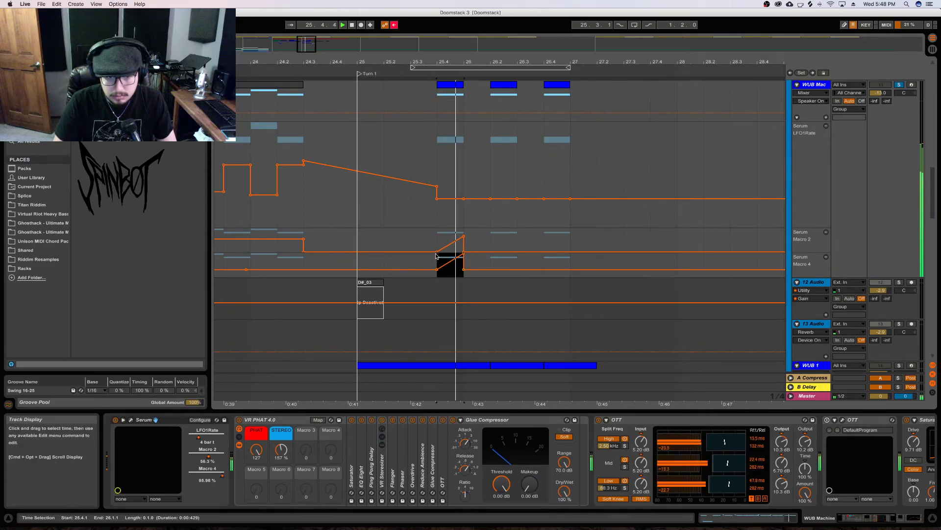
{"action": "key", "text": "space"}
{"action": "key", "text": "space"}
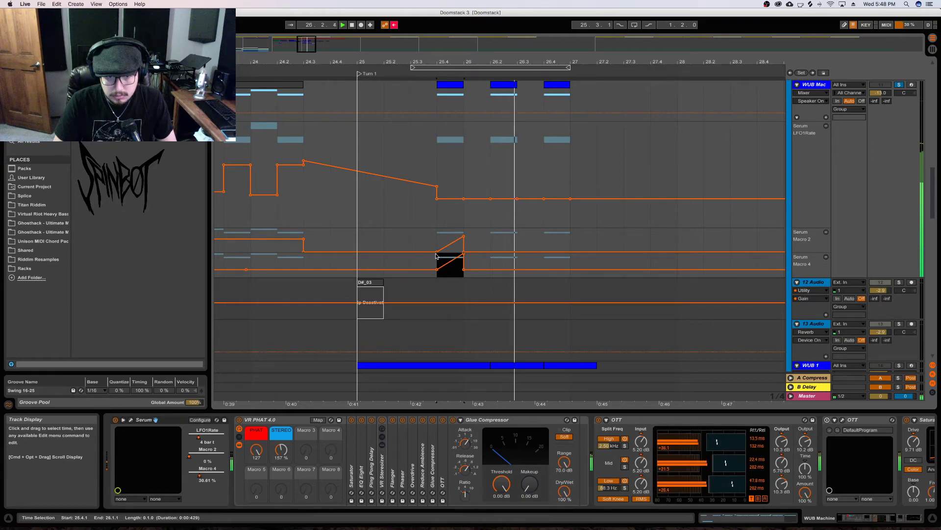
{"action": "key", "text": "space"}
{"action": "key", "text": "space"}
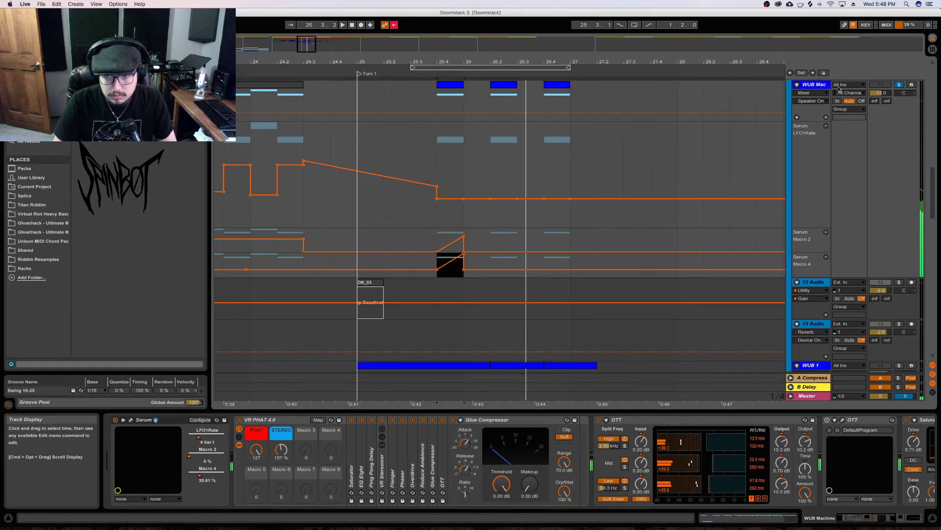
{"action": "key", "text": "space"}
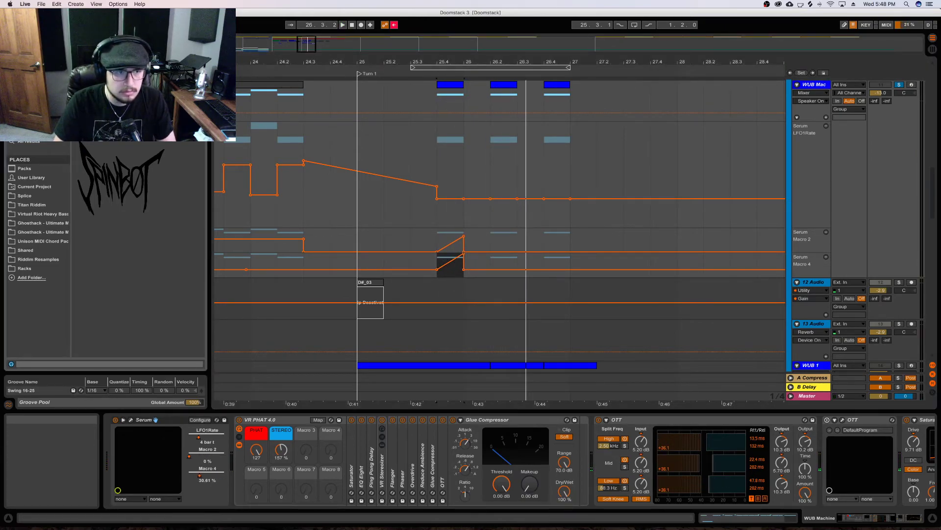
Add a Utility after EQ Eight on WUB Machine and show its Gain automation in a separate lane
{"action": "left_click", "coordinate": [810, 93]}
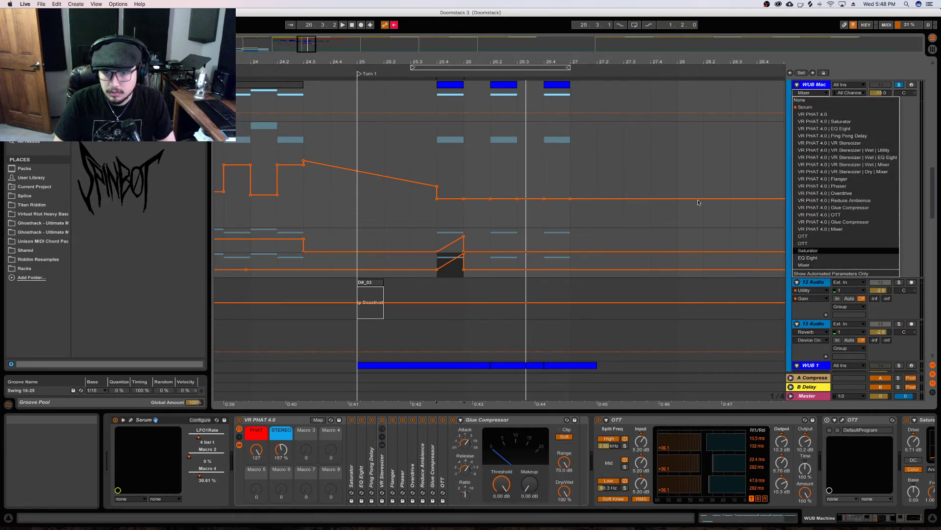
{"action": "key", "text": "Escape"}
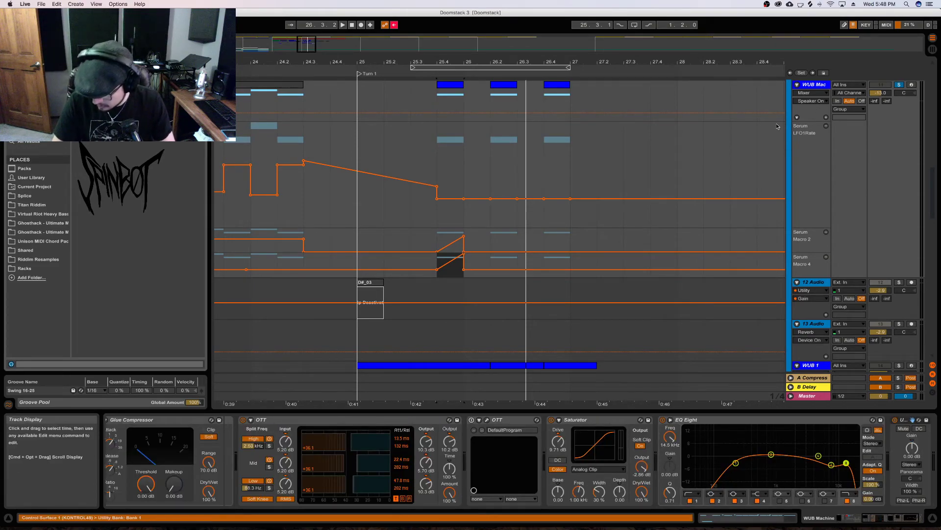
{"action": "key", "text": "space"}
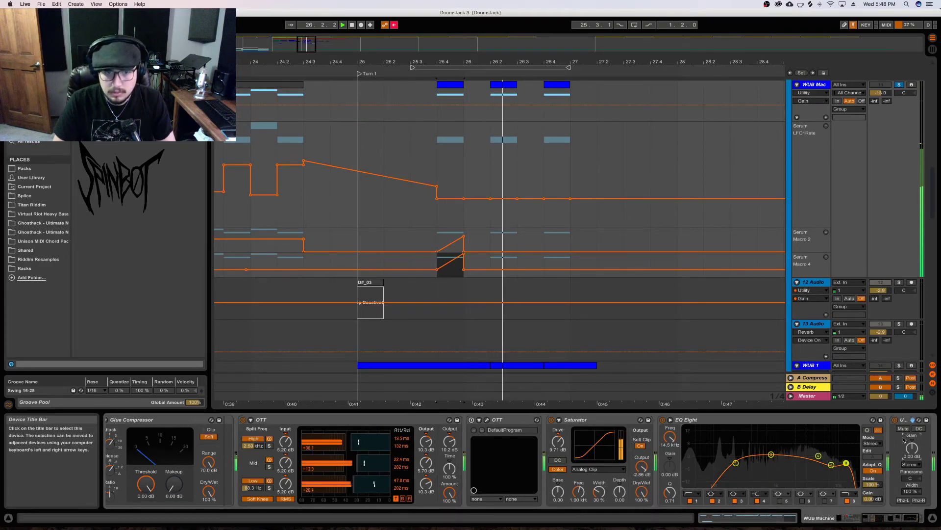
{"action": "left_click", "coordinate": [827, 118]}
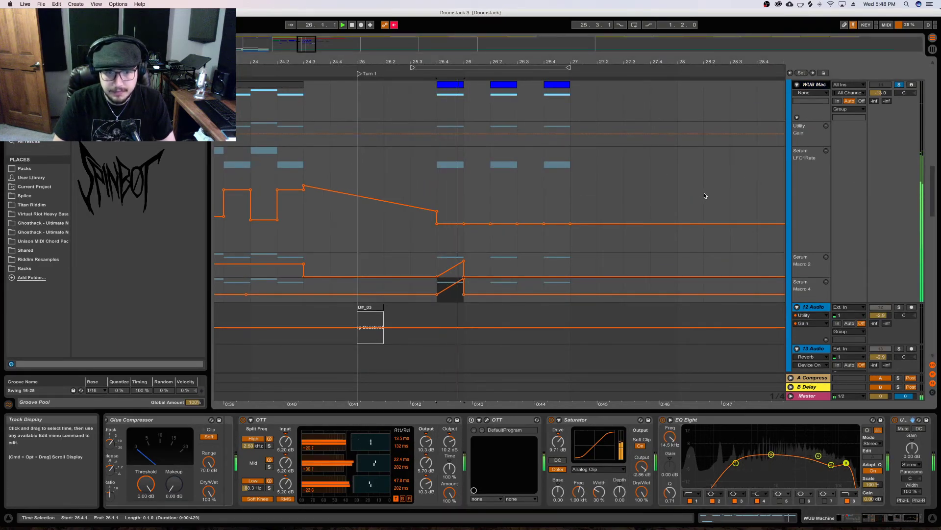
Draw a Utility Gain fade between 25.4 and 26.1, starting at 0 dB and falling to -35 dB
{"action": "left_click_drag", "start_coordinate": [438, 136], "coordinate": [464, 136]}
{"action": "left_click", "coordinate": [452, 135]}
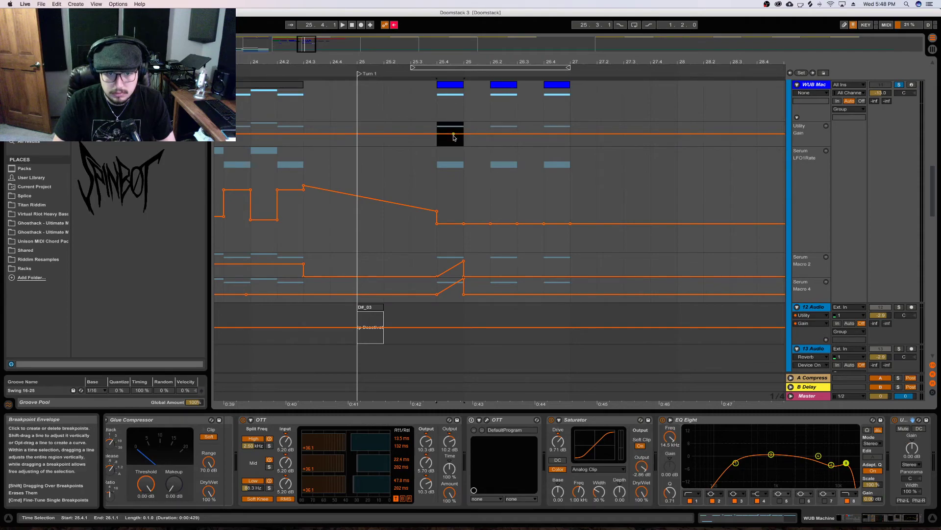
{"action": "left_click", "coordinate": [451, 134]}
{"action": "left_click", "coordinate": [452, 139]}
{"action": "key", "text": "space"}
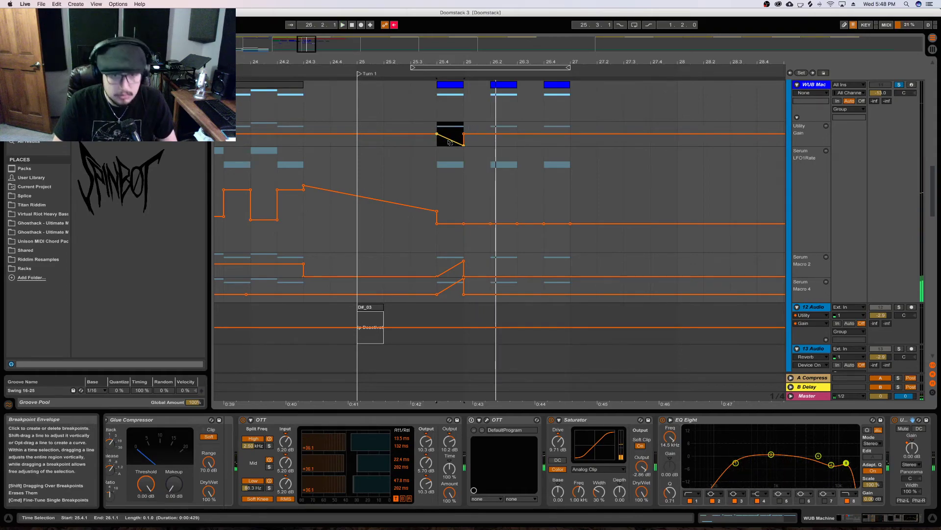
Curve the Utility Gain fade so the level holds and drops steeply just before 26.1, auditioning the clip
{"action": "left_click", "coordinate": [454, 142]}
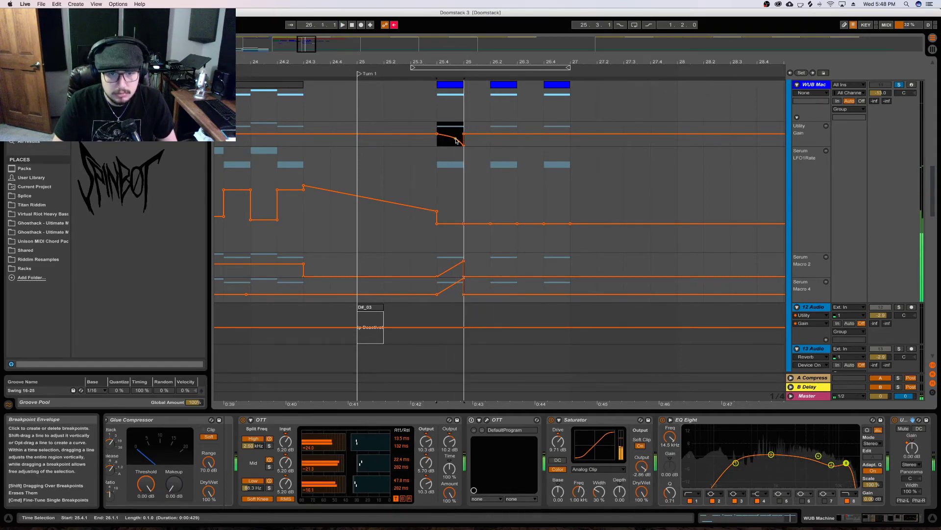
{"action": "key", "text": "space"}
{"action": "key", "text": "space"}
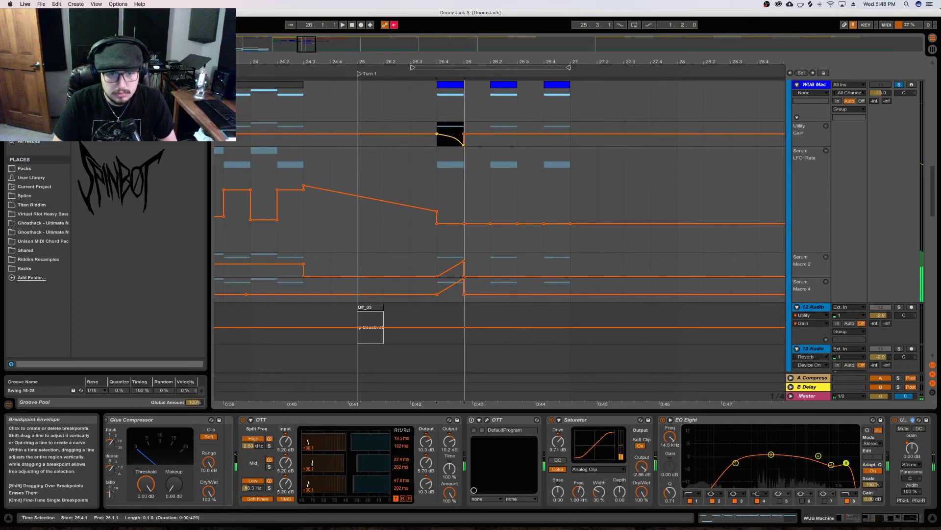
{"action": "key", "text": "space"}
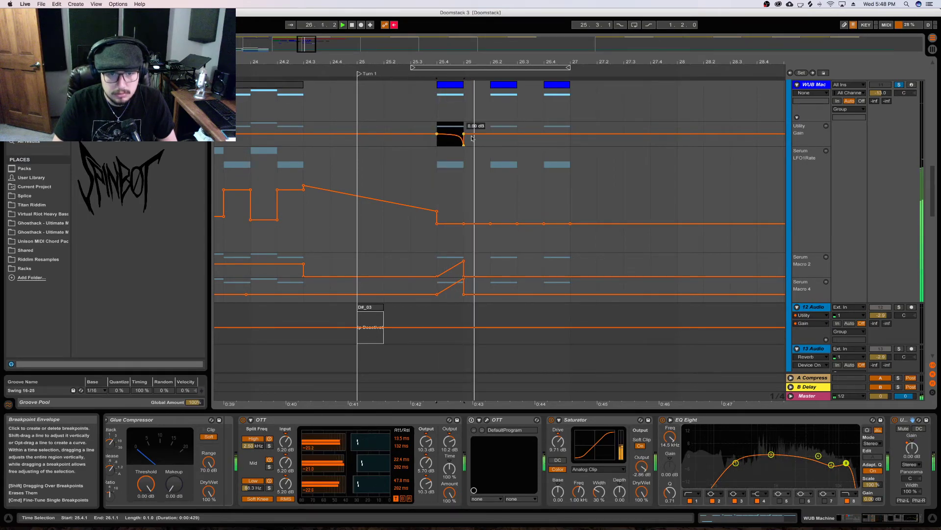
{"action": "key", "text": "space"}
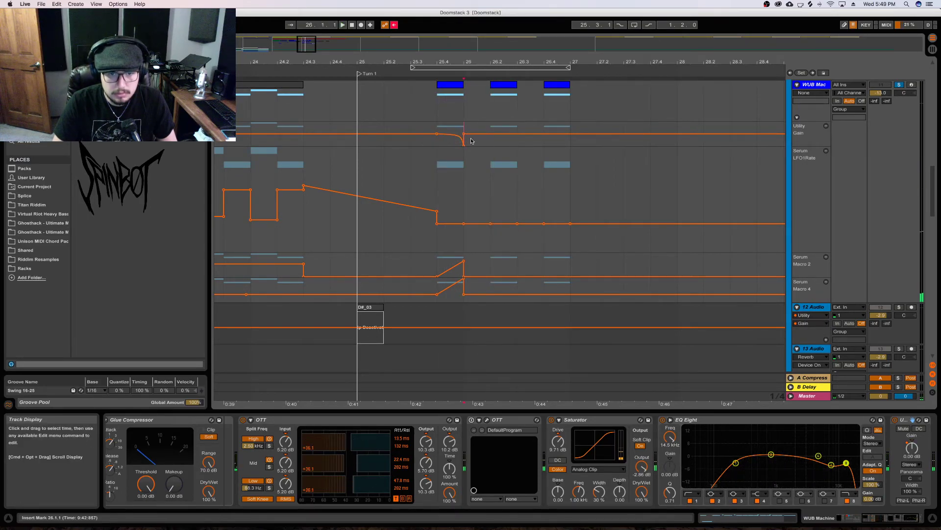
Remove the return to 0 dB at 26.1 and duplicate the curved Gain fade every beat through to 27.1
{"action": "mouse_move", "coordinate": [474, 137]}
{"action": "left_mouse_down"}
{"action": "mouse_move", "coordinate": [473, 145]}
{"action": "mouse_move", "coordinate": [464, 128]}
{"action": "left_mouse_up"}
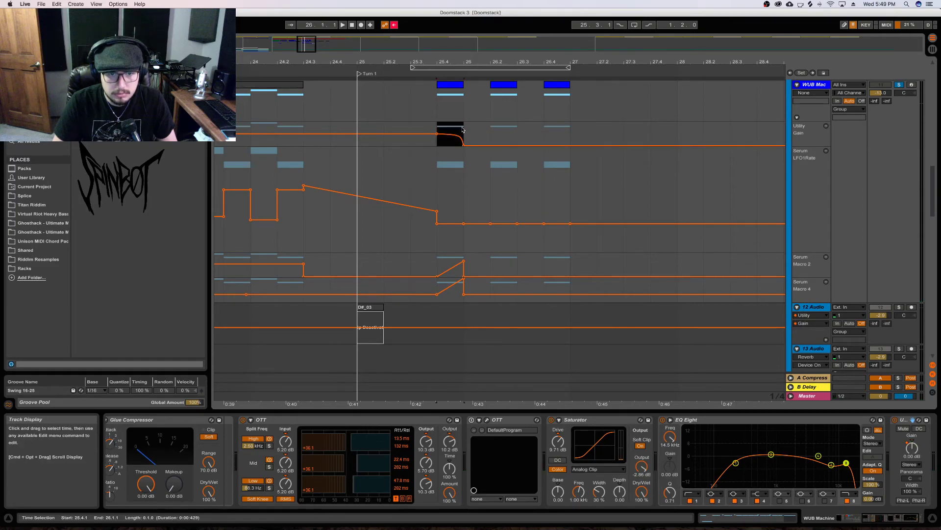
{"action": "key", "text": "space"}
{"action": "key", "text": "super+d"}
{"action": "key", "text": "super+d"}
{"action": "key", "text": "super+d"}
{"action": "key", "text": "super+d"}
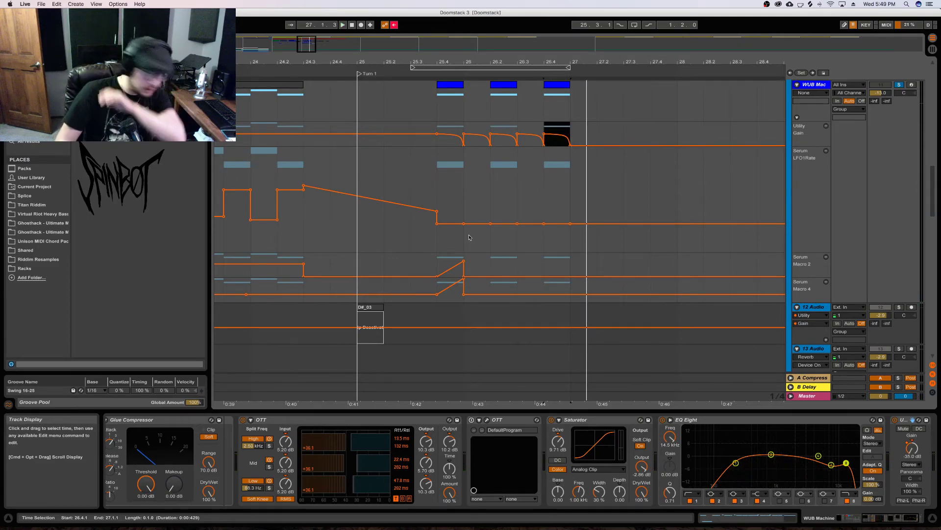
Duplicate the Macro 2 and Macro 4 automation between 25.3 and 26.1 so the ramps repeat on the clips at 26.2 and 26.4
{"action": "left_click_drag", "start_coordinate": [411, 256], "coordinate": [464, 295]}
{"action": "key", "text": "space"}
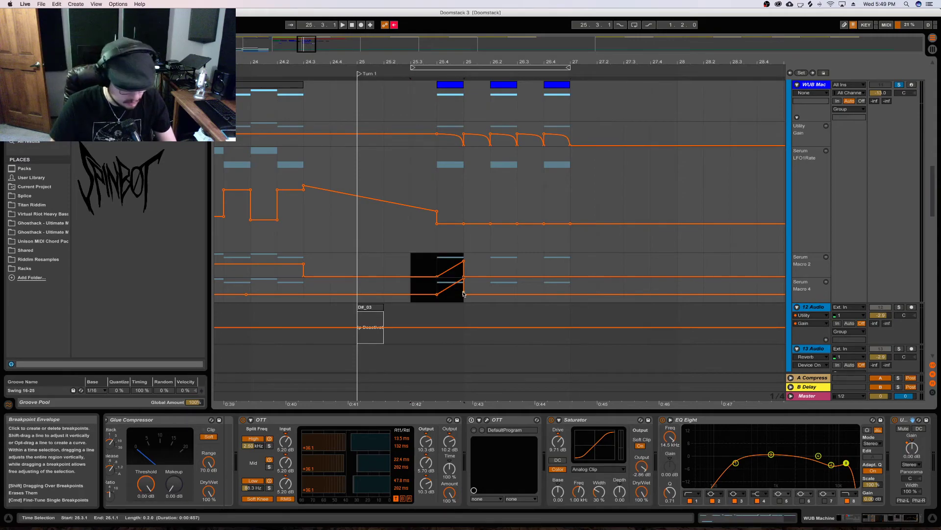
{"action": "key", "text": "super+d"}
{"action": "key", "text": "super+d"}
{"action": "key", "text": "super+d"}
{"action": "key", "text": "space"}
{"action": "key", "text": "super+z"}
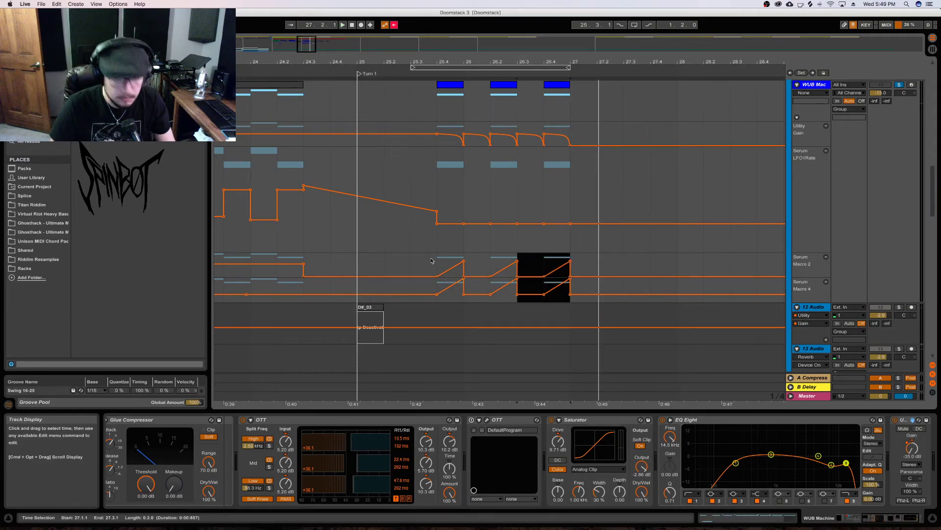
Audition the three WUB Machine clips from 25.4 with the repeated gain and macro automation
{"action": "left_click", "coordinate": [436, 243]}
{"action": "key", "text": "space"}
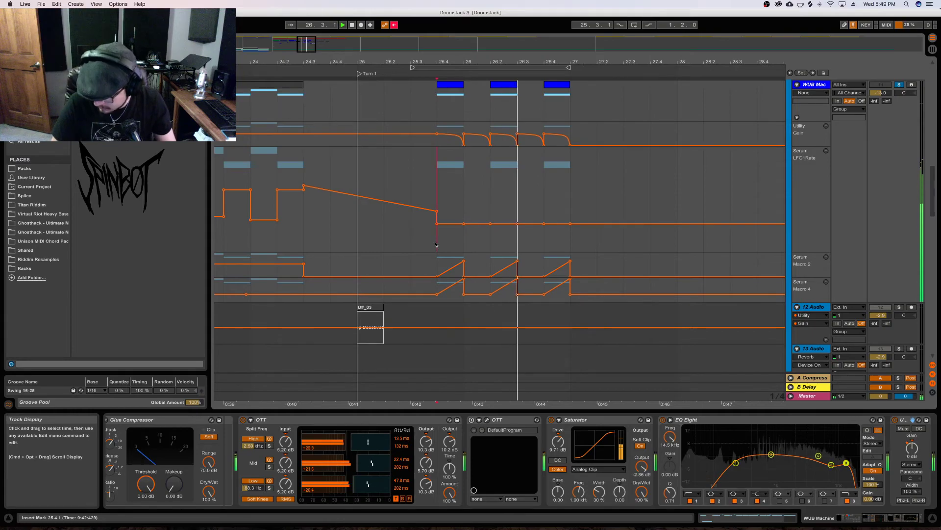
{"action": "key", "text": "space"}
{"action": "key", "text": "space"}
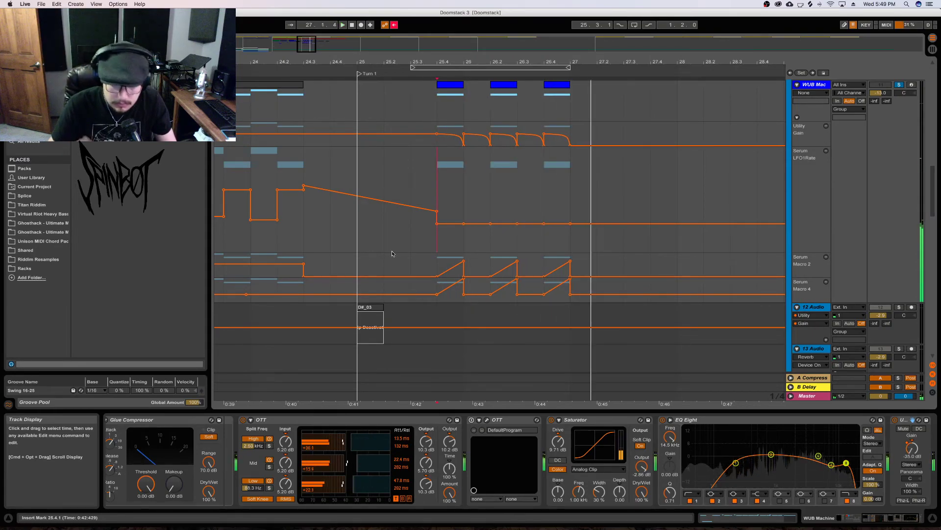
{"action": "key", "text": "space"}
{"action": "key", "text": "space"}
{"action": "scroll", "coordinate": [657, 172], "scroll_direction": "up", "scroll_amount": 1}
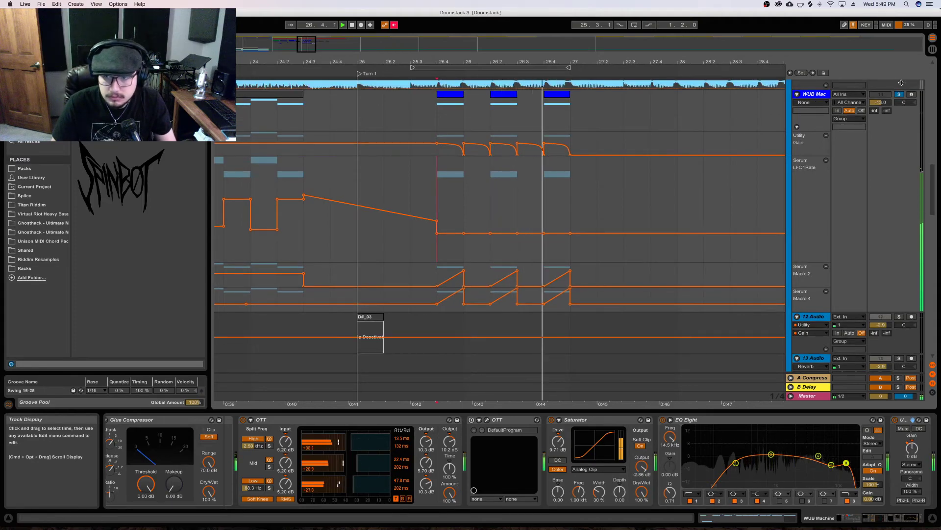
Reactivate the WUB Machine track and audition its clips in the mix from 25.4 and from 25.1
{"action": "key", "text": "space"}
{"action": "key", "text": "space"}
{"action": "scroll", "coordinate": [500, 138], "scroll_direction": "up", "scroll_amount": 4}
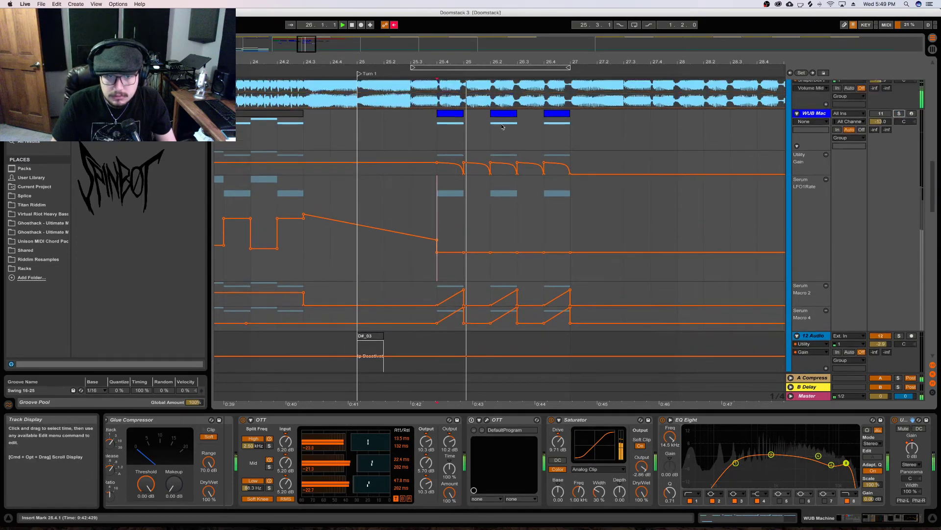
{"action": "left_click", "coordinate": [881, 142]}
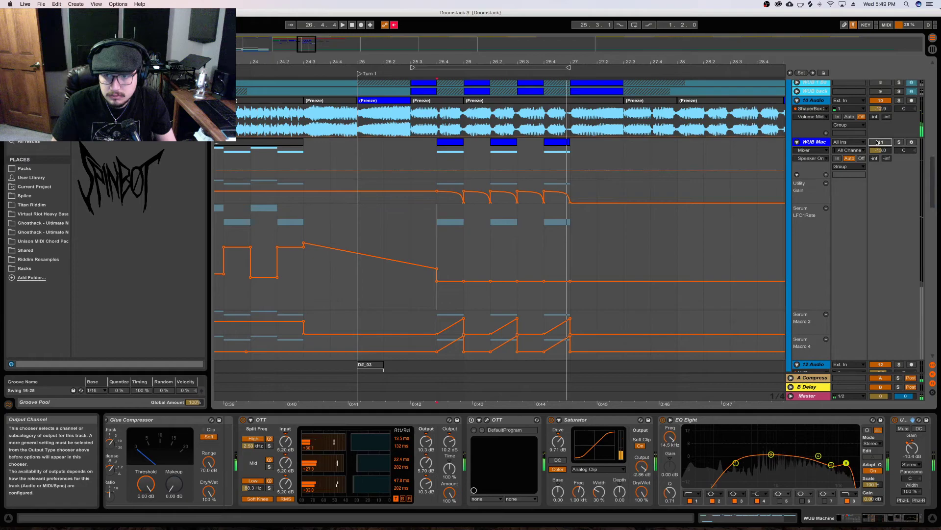
{"action": "key", "text": "space"}
{"action": "key", "text": "space"}
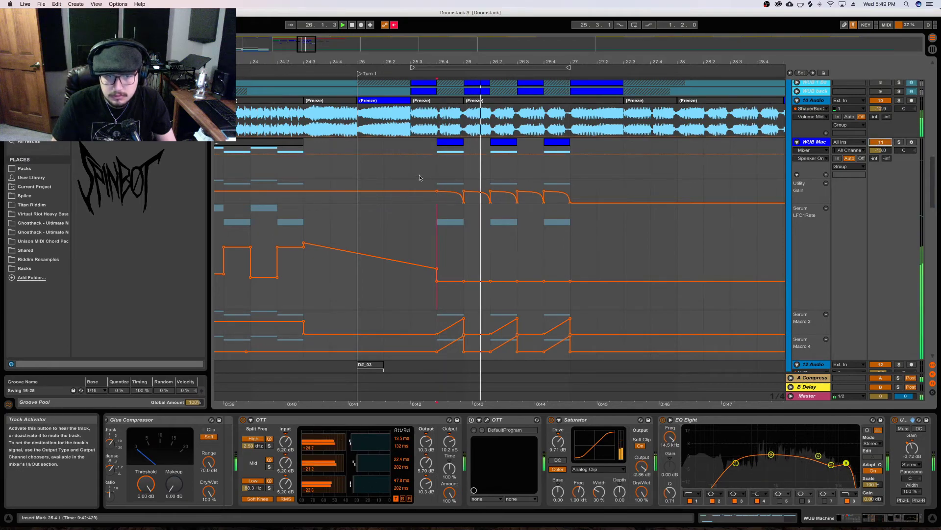
{"action": "left_click", "coordinate": [362, 152]}
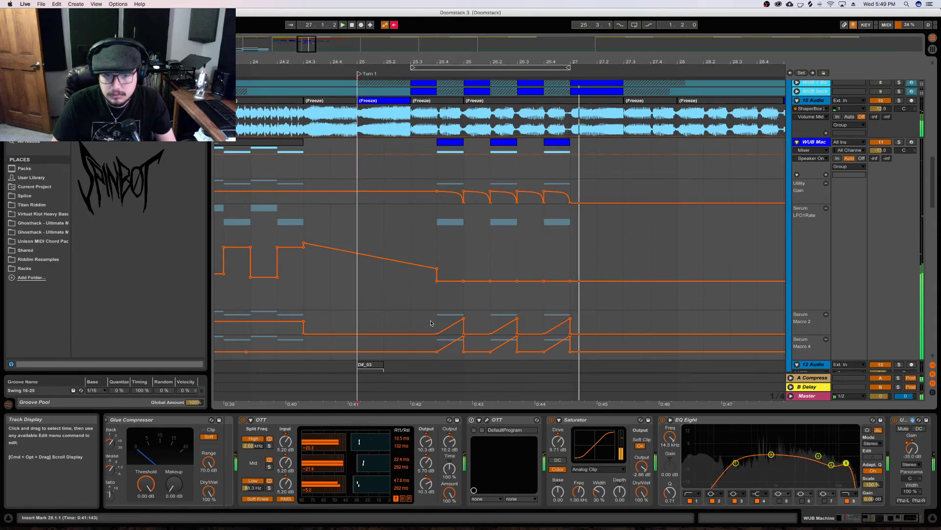
{"action": "key", "text": "space"}
{"action": "key", "text": "space"}
Replace the Macro 4 ramp at 25.4 with a flat maximum block and duplicate it onto the clips at 26.2 and 26.4
{"action": "left_click_drag", "start_coordinate": [441, 349], "coordinate": [446, 338]}
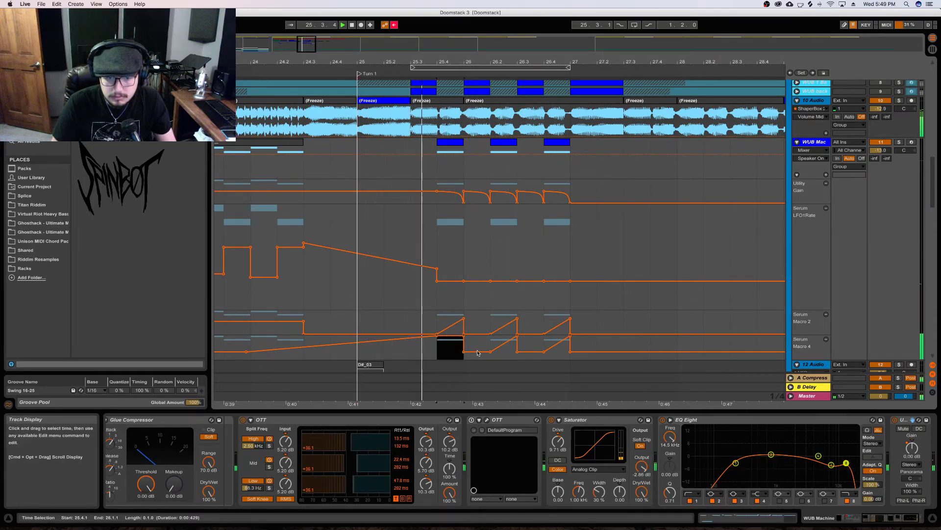
{"action": "left_click_drag", "start_coordinate": [463, 352], "coordinate": [484, 352]}
{"action": "key", "text": "super+d"}
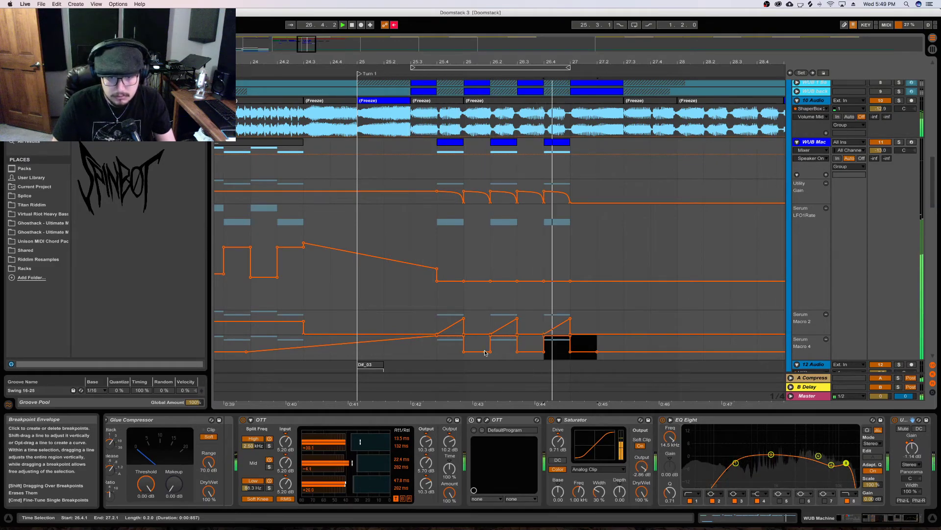
Flatten the Macro 2 ramp between 25.4 and 26.1 to roughly a third of its range and lower the Macro 4 block there slightly
{"action": "left_click_drag", "start_coordinate": [437, 323], "coordinate": [469, 325]}
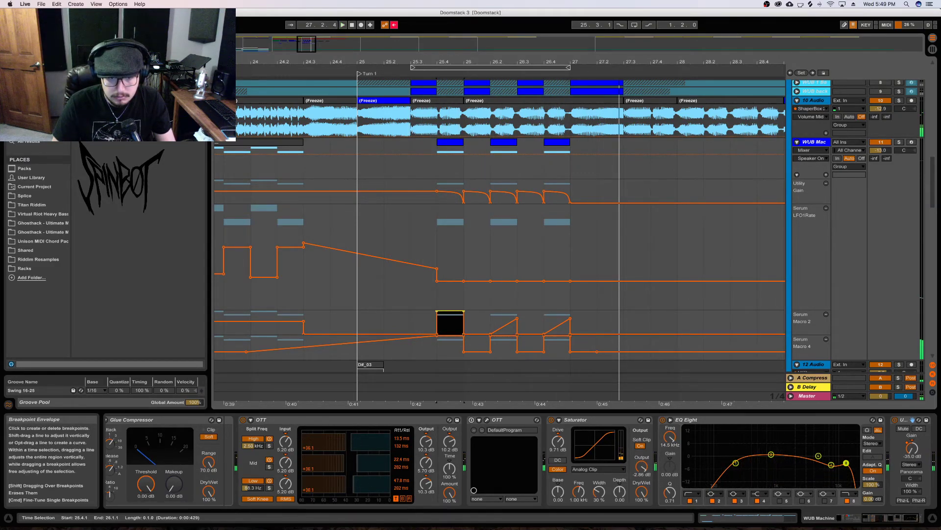
{"action": "left_click", "coordinate": [463, 312]}
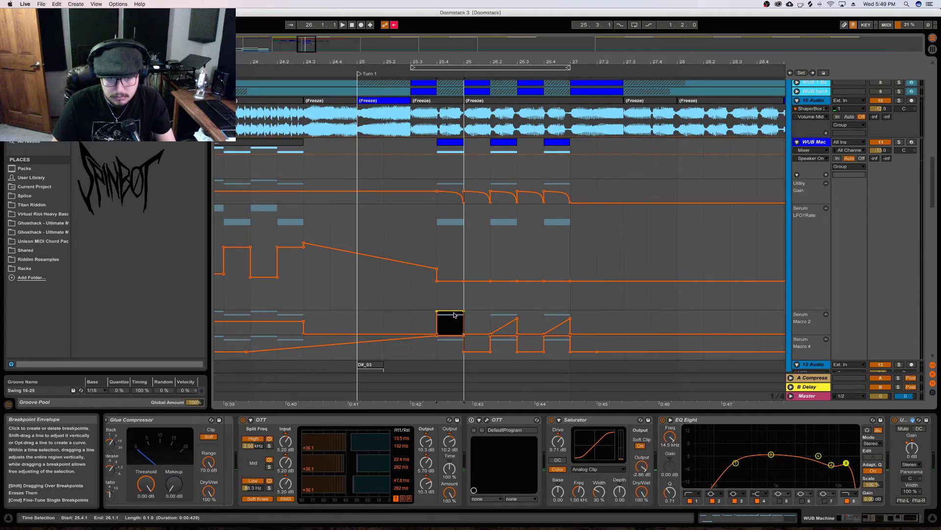
{"action": "key", "text": "space"}
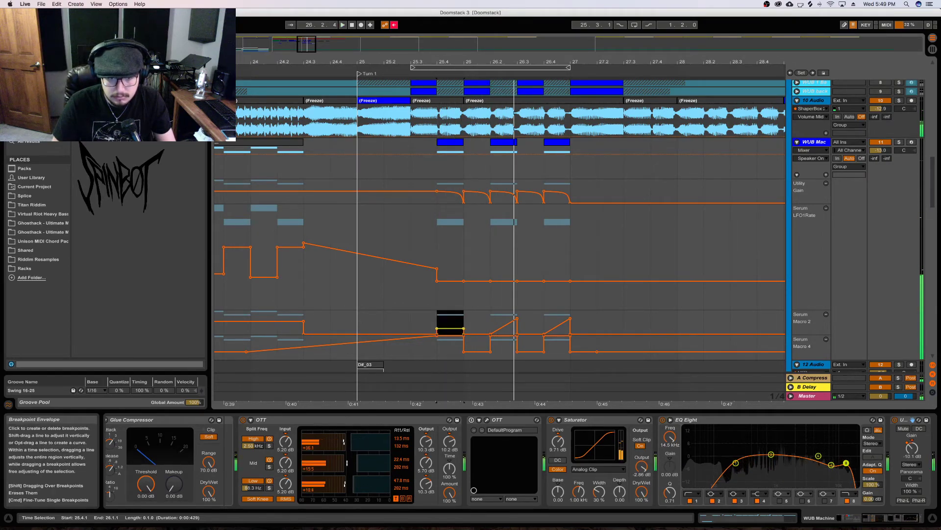
{"action": "left_click_drag", "start_coordinate": [457, 336], "coordinate": [456, 340]}
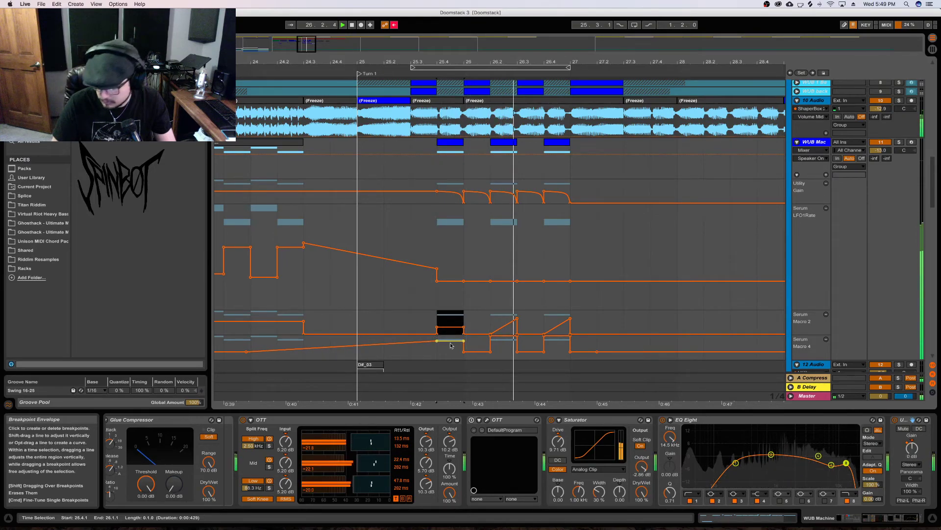
Duplicate the Macro 2 and Macro 4 automation between 25.4 and 26.2 twice to cover the clips at 26.2 and 26.4
{"action": "left_click_drag", "start_coordinate": [450, 345], "coordinate": [488, 359]}
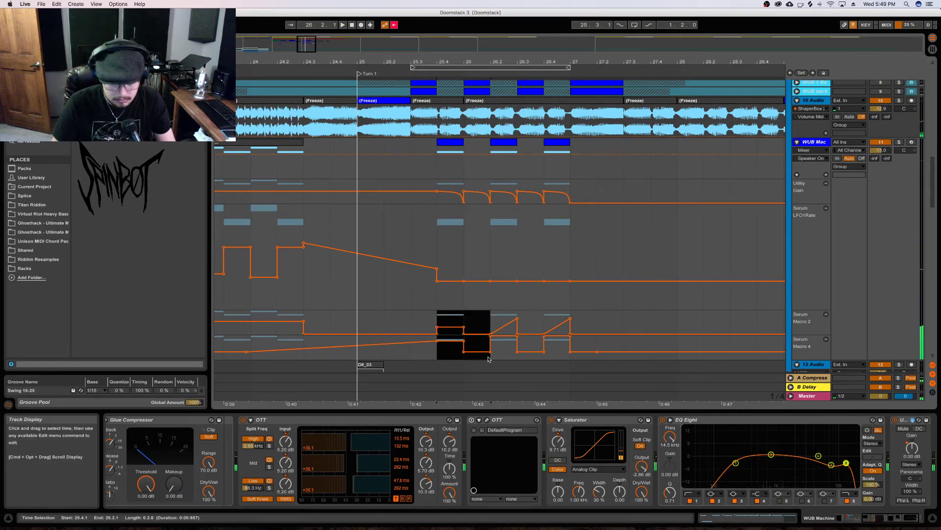
{"action": "key", "text": "ctrl+d"}
{"action": "key", "text": "ctrl+d"}
Audition the three WUB Machine clips from 25.4 with the flat Macro 2 and Macro 4 blocks
{"action": "left_click", "coordinate": [433, 313]}
{"action": "key", "text": "space"}
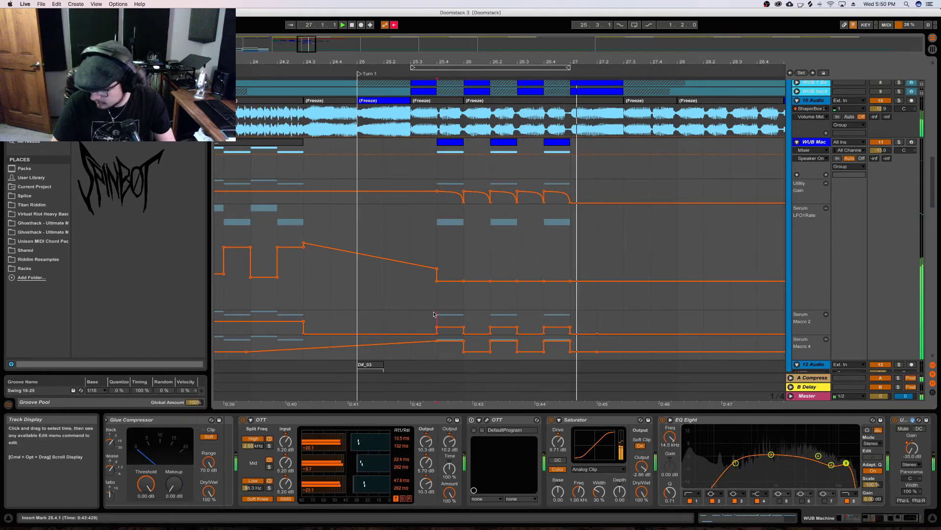
{"action": "key", "text": "space"}
{"action": "key", "text": "space"}
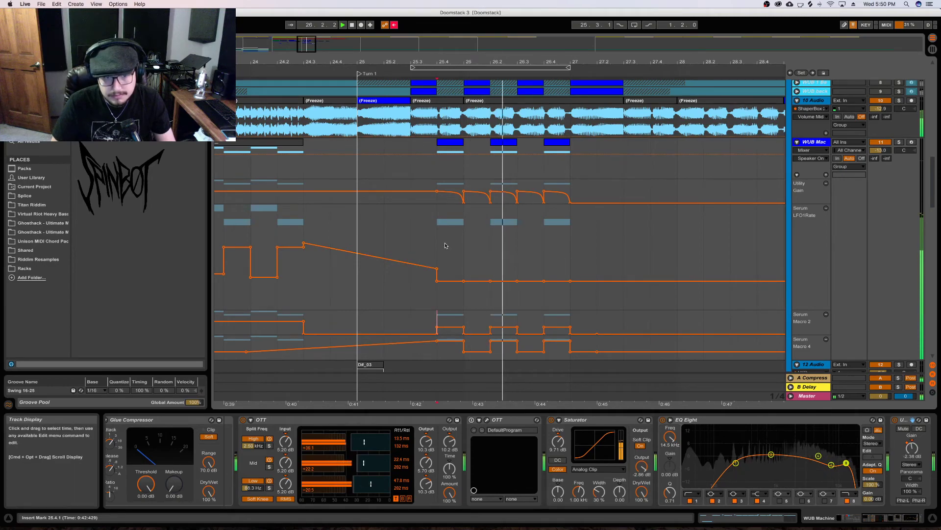
{"action": "key", "text": "space"}
{"action": "key", "text": "space"}
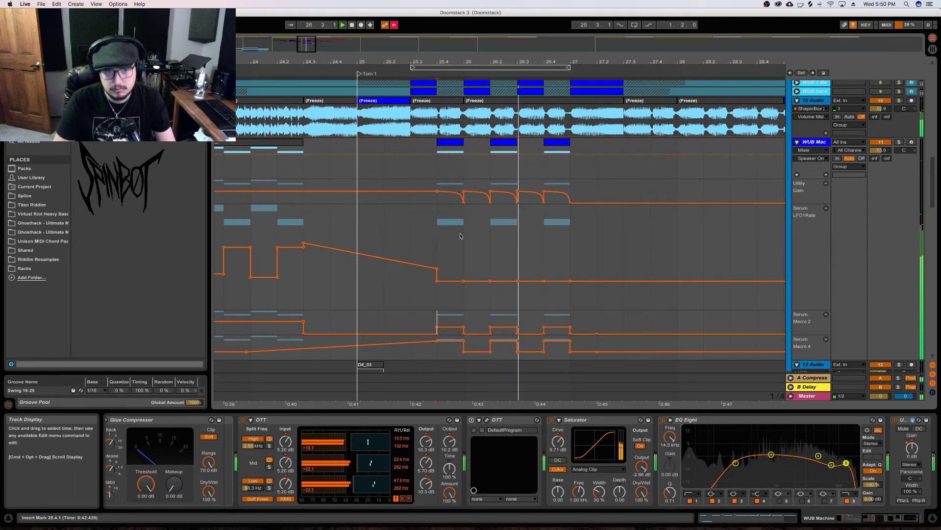
{"action": "key", "text": "space"}
{"action": "key", "text": "space"}
Freeze the WUB Machine track and play back the frozen clips from 25.4
{"action": "right_click", "coordinate": [815, 143]}
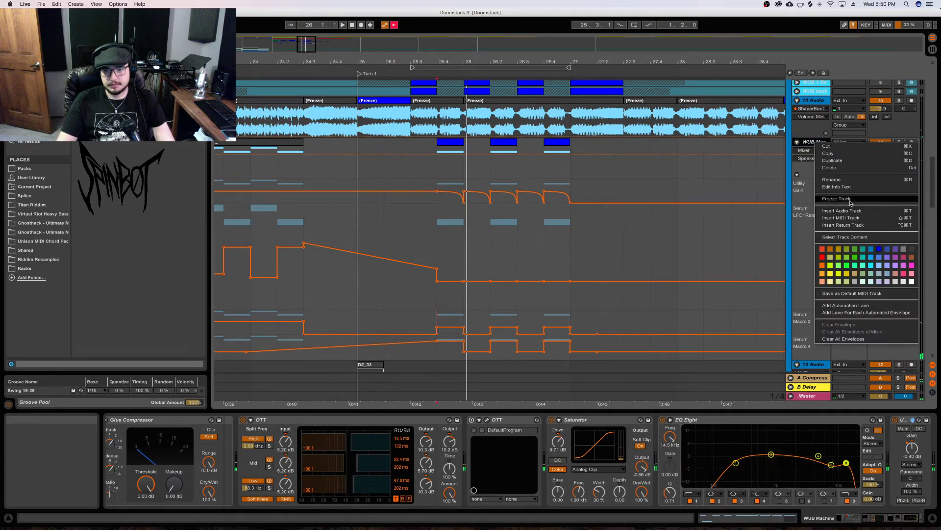
{"action": "left_click", "coordinate": [837, 199]}
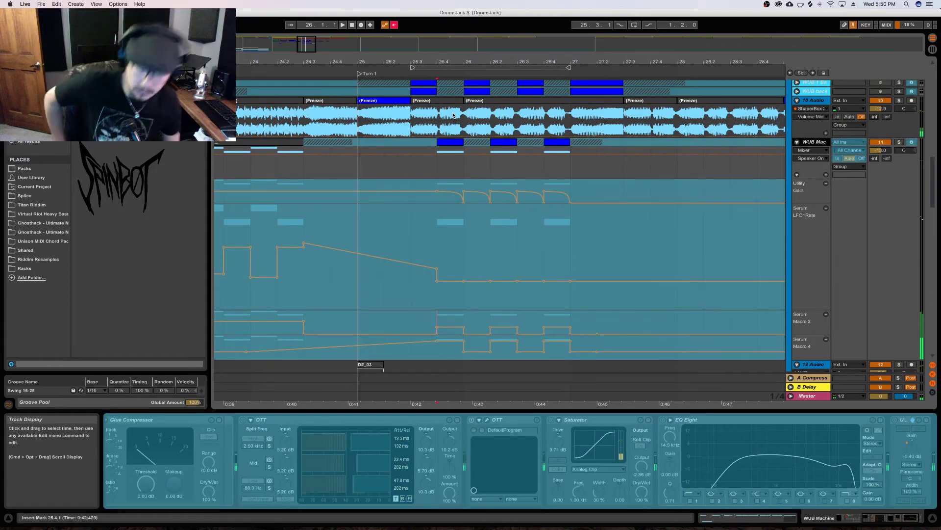
{"action": "key", "text": "space"}
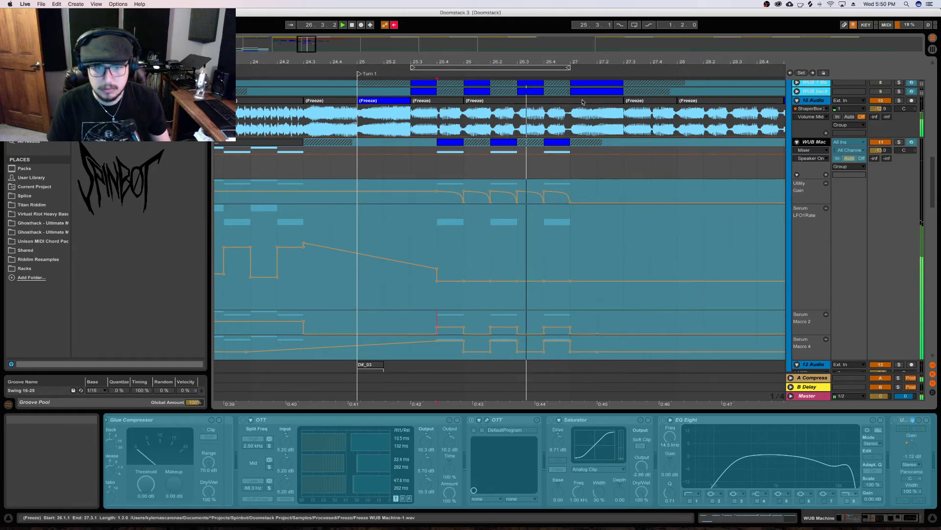
Move the frozen WUB Machine clips at 26.4, 26.2 and 25.4 onto the 10 Audio track at the same positions and audition the drop
{"action": "left_click", "coordinate": [558, 145]}
{"action": "double_click", "coordinate": [557, 145]}
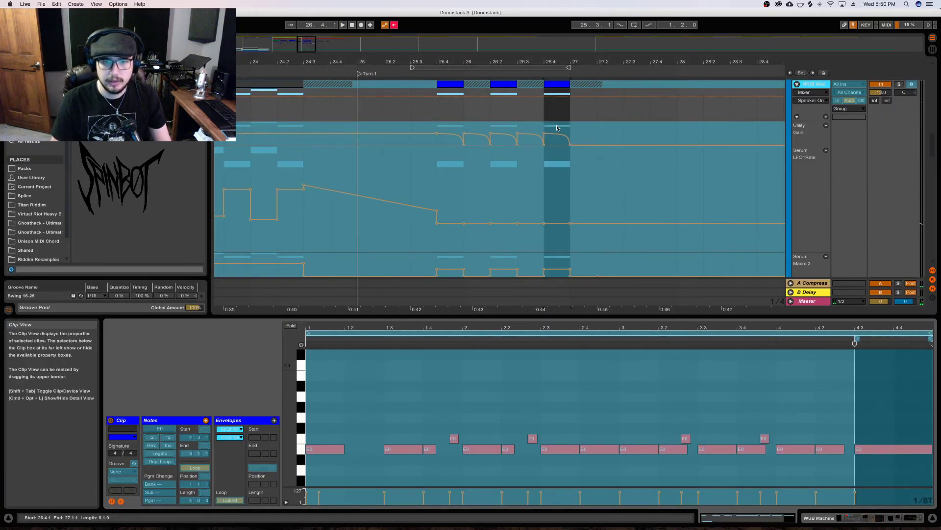
{"action": "scroll", "coordinate": [557, 128], "scroll_direction": "up", "scroll_amount": 4}
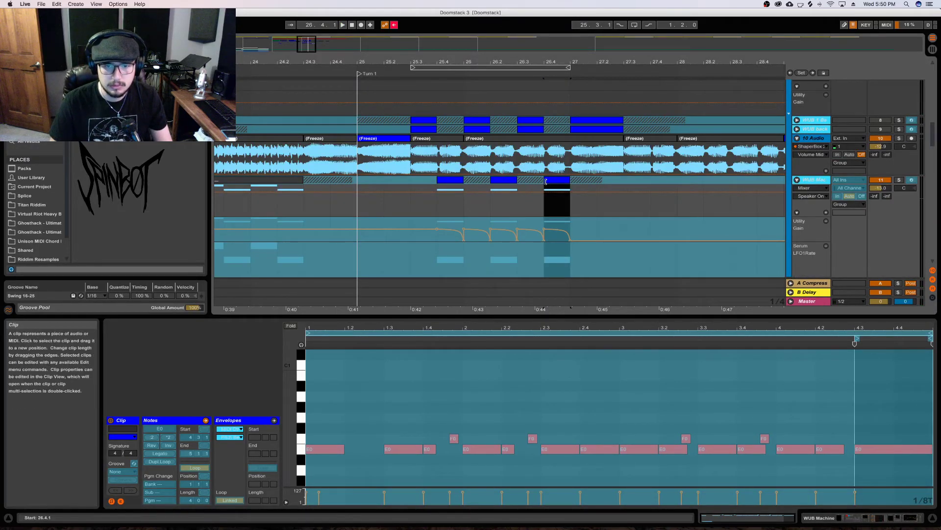
{"action": "key", "text": "Delete"}
{"action": "left_click", "coordinate": [503, 180]}
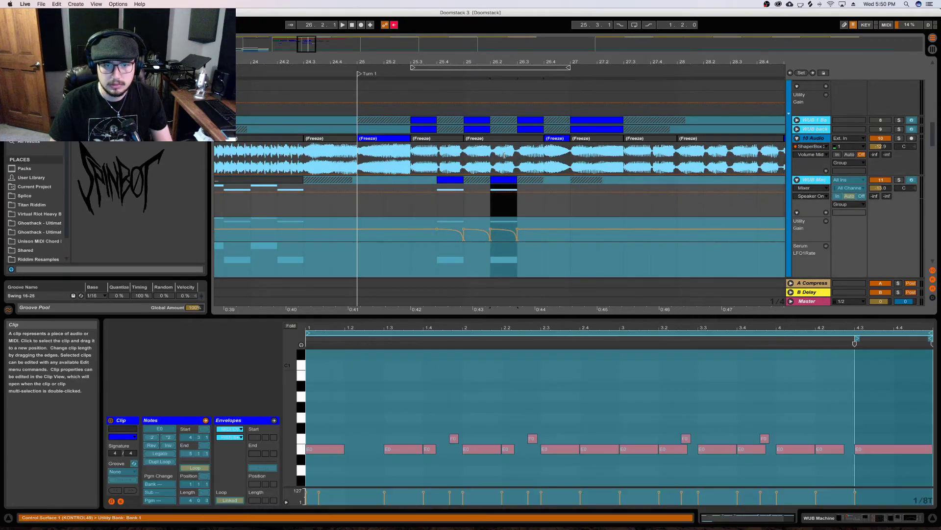
{"action": "key", "text": "Delete"}
{"action": "left_click", "coordinate": [458, 167]}
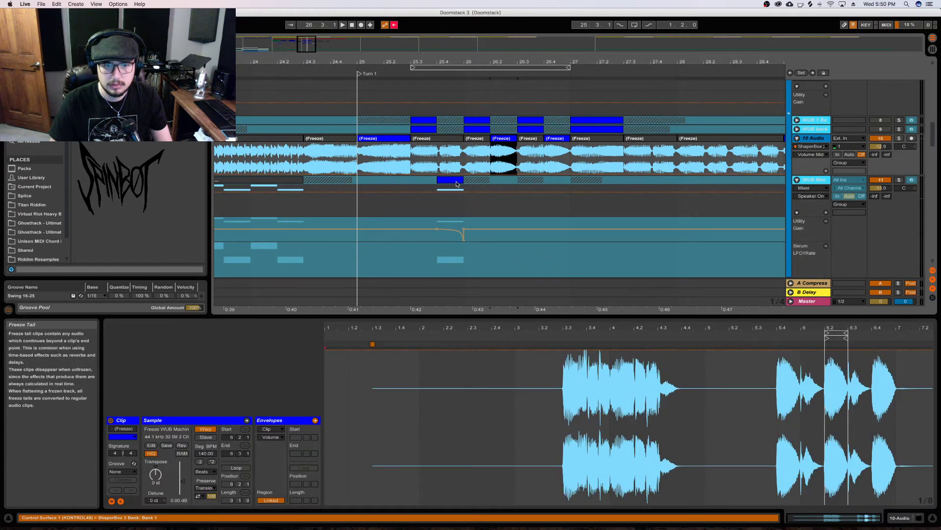
{"action": "key", "text": "Delete"}
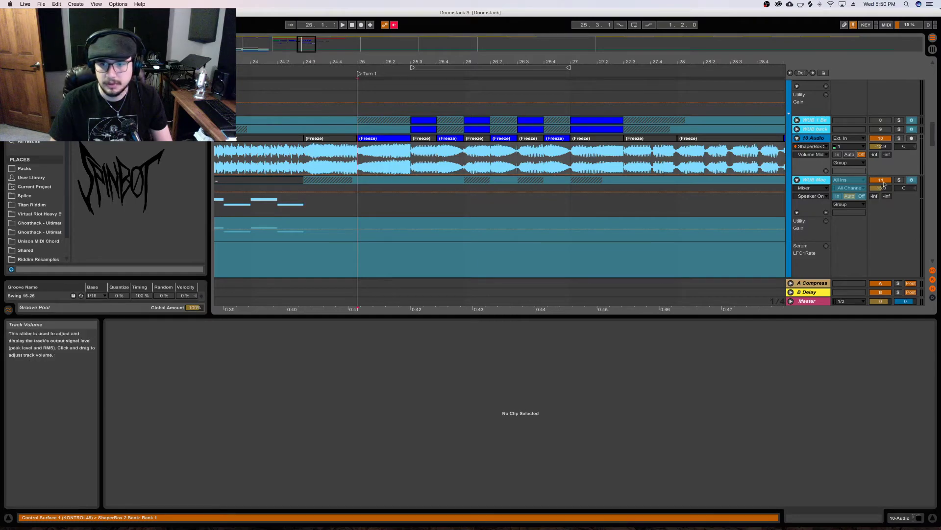
{"action": "key", "text": "space"}
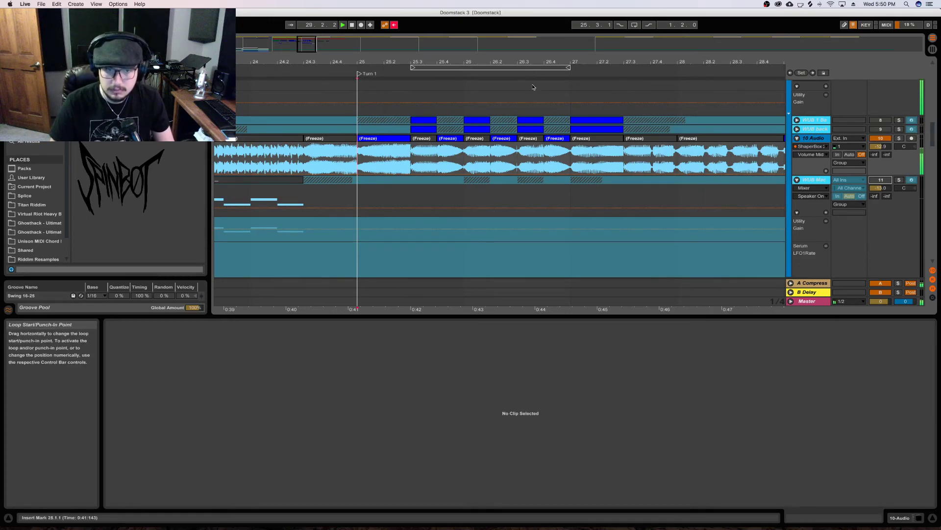
Unfreeze the WUB Machine track
{"action": "left_click_drag", "start_coordinate": [508, 61], "coordinate": [508, 49]}
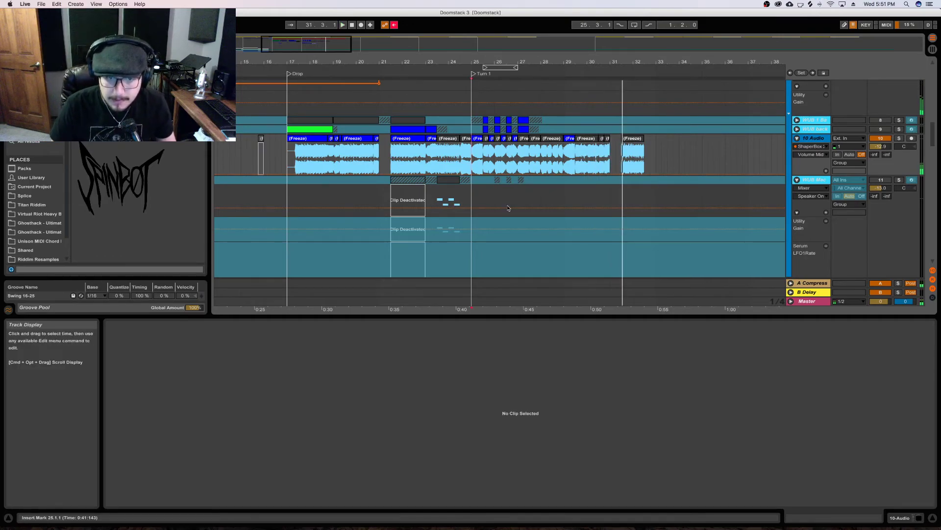
{"action": "left_click", "coordinate": [535, 206]}
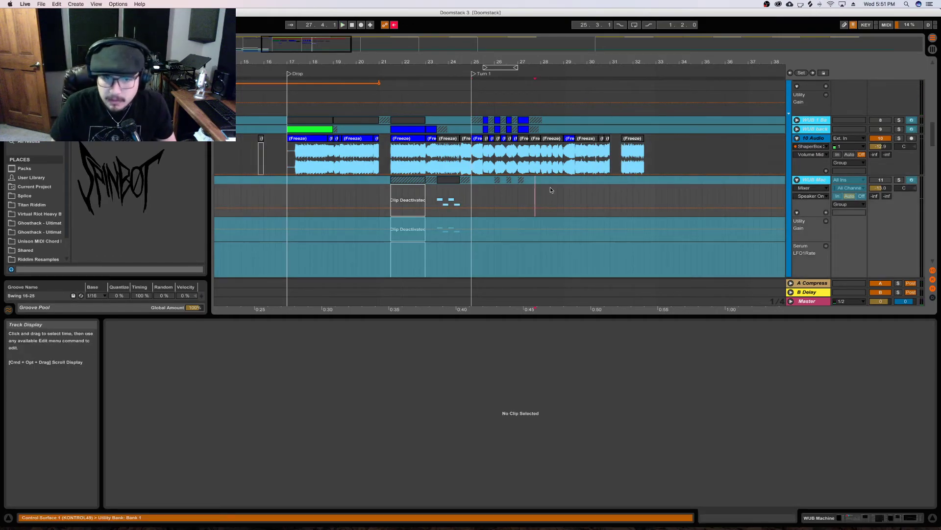
{"action": "right_click", "coordinate": [814, 181]}
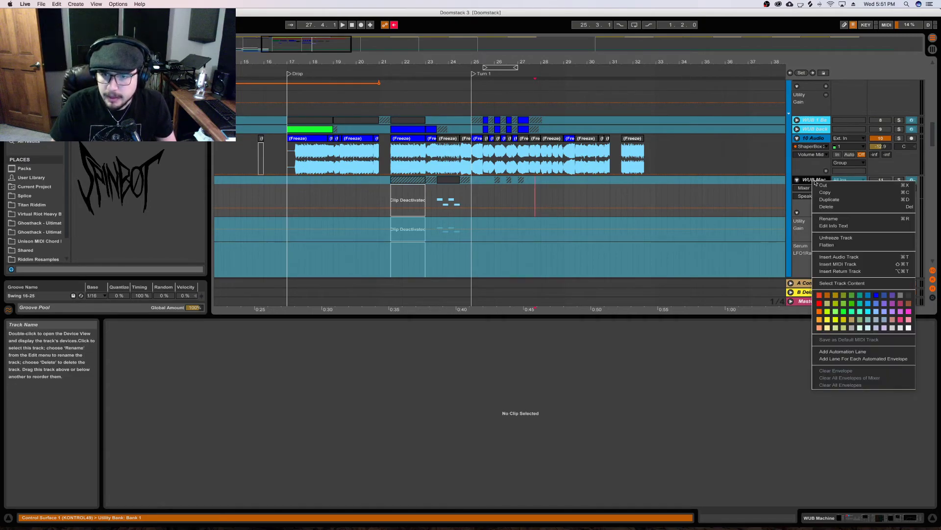
{"action": "left_click", "coordinate": [835, 237]}
Move the deactivated WUB Machine MIDI clip from 23.3 to 31.1 with its automation and start playback there
{"action": "left_click", "coordinate": [449, 180]}
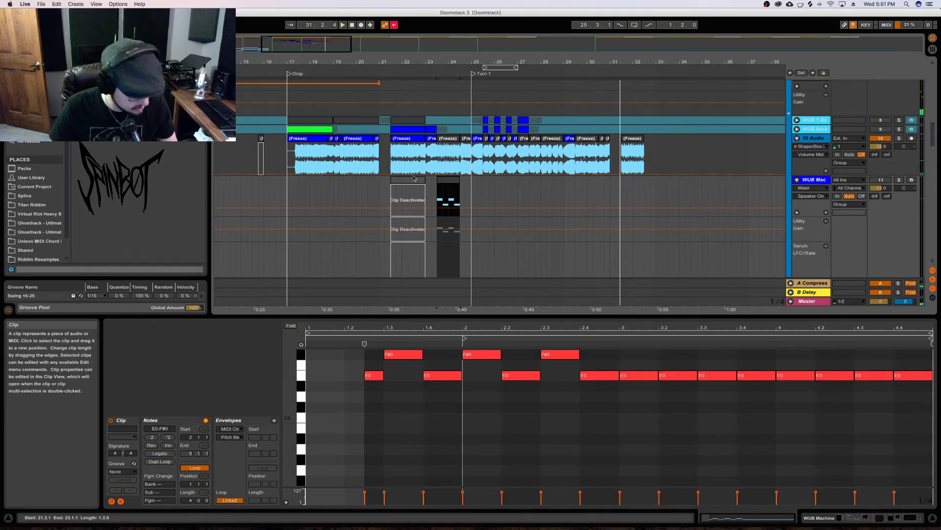
{"action": "left_click", "coordinate": [617, 155]}
{"action": "left_click_drag", "start_coordinate": [457, 180], "coordinate": [623, 186]}
{"action": "scroll", "coordinate": [588, 220], "scroll_direction": "down", "scroll_amount": 4}
{"action": "key", "text": "space"}
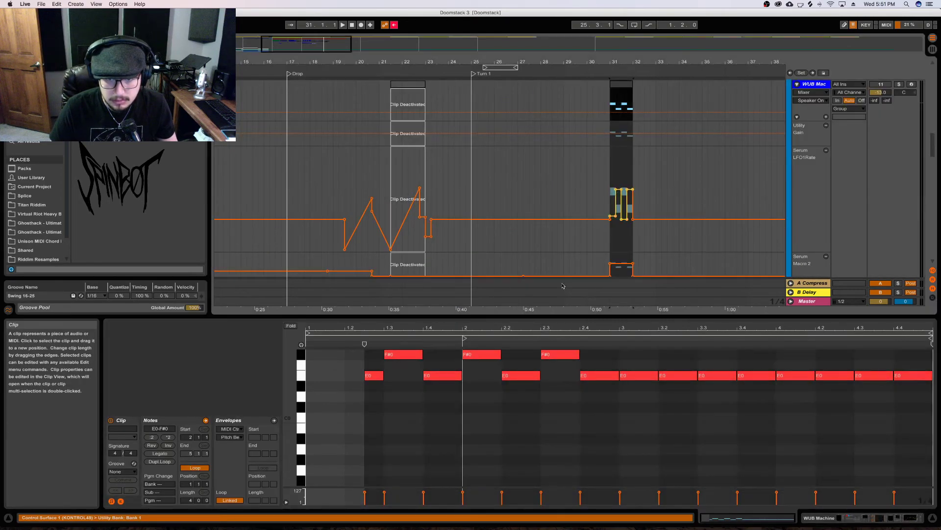
Delete the E0 note at 2.2 in the moved clip and lengthen the F#0 note at 2.1 to reach 2.3
{"action": "key", "text": "space"}
{"action": "double_click", "coordinate": [513, 378]}
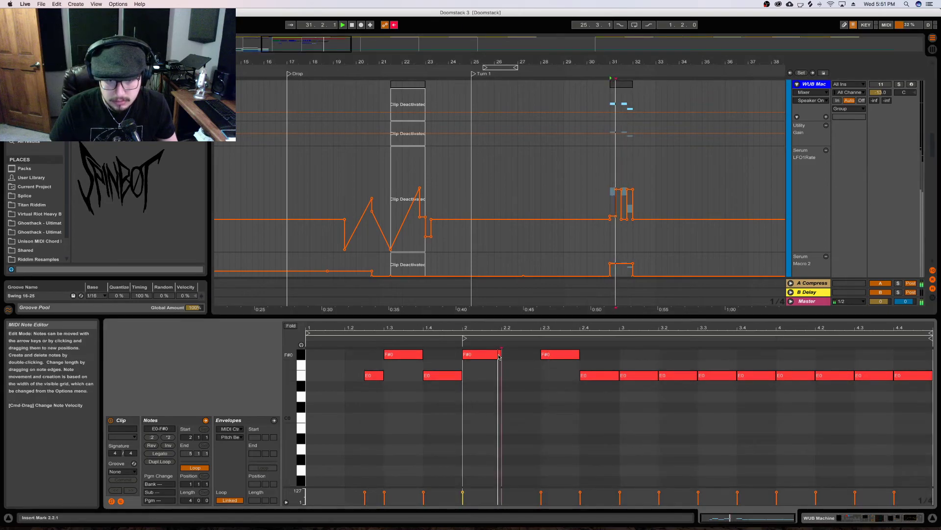
{"action": "left_click_drag", "start_coordinate": [500, 356], "coordinate": [538, 357]}
{"action": "key", "text": "space"}
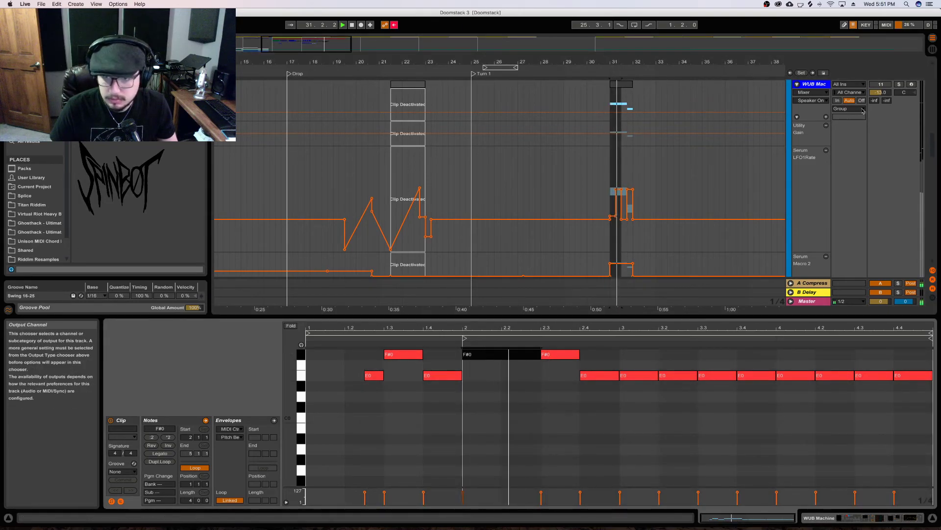
Reactivate the WUB Machine track and audition the edited notes from 31.1
{"action": "left_click", "coordinate": [889, 87]}
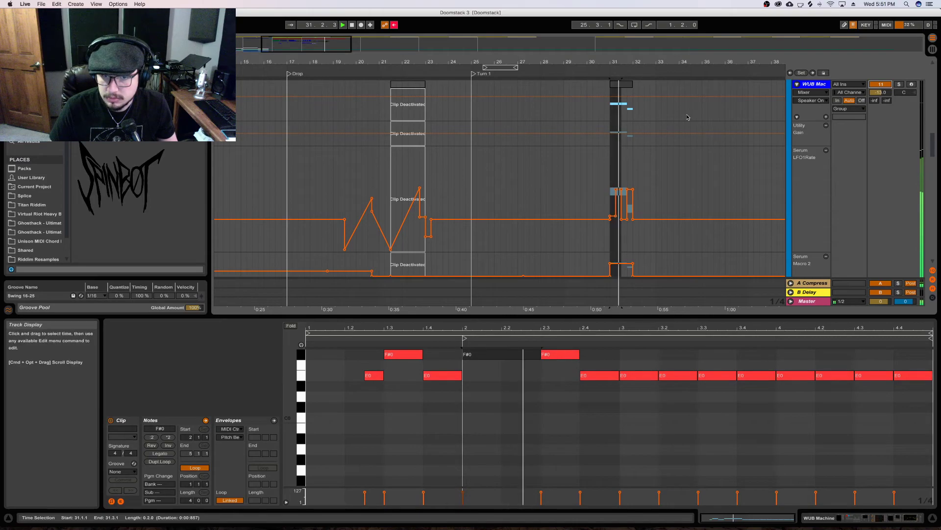
{"action": "scroll", "coordinate": [756, 162], "scroll_direction": "up", "scroll_amount": 2}
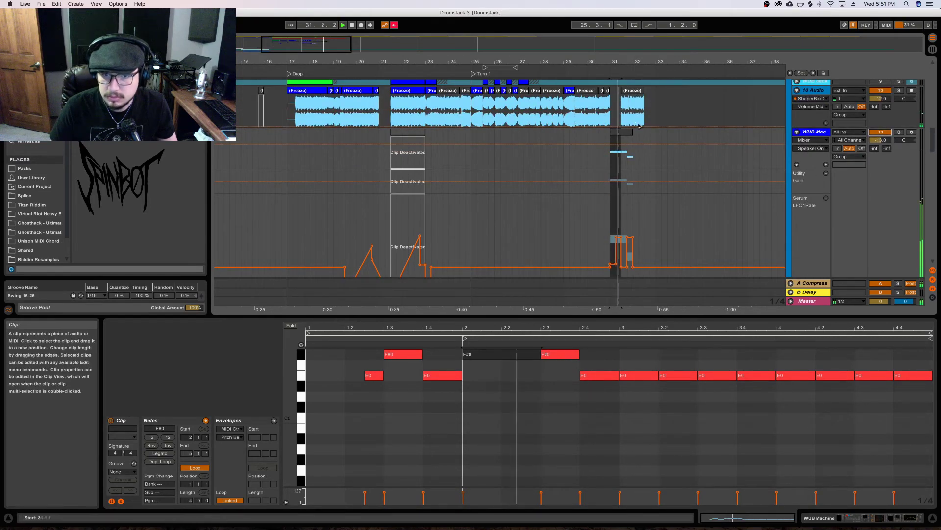
{"action": "key", "text": "space"}
Lower the Serum LFO1Rate automation between 31.1 and 31.3 slightly and audition the change
{"action": "left_click_drag", "start_coordinate": [624, 62], "coordinate": [623, 110]}
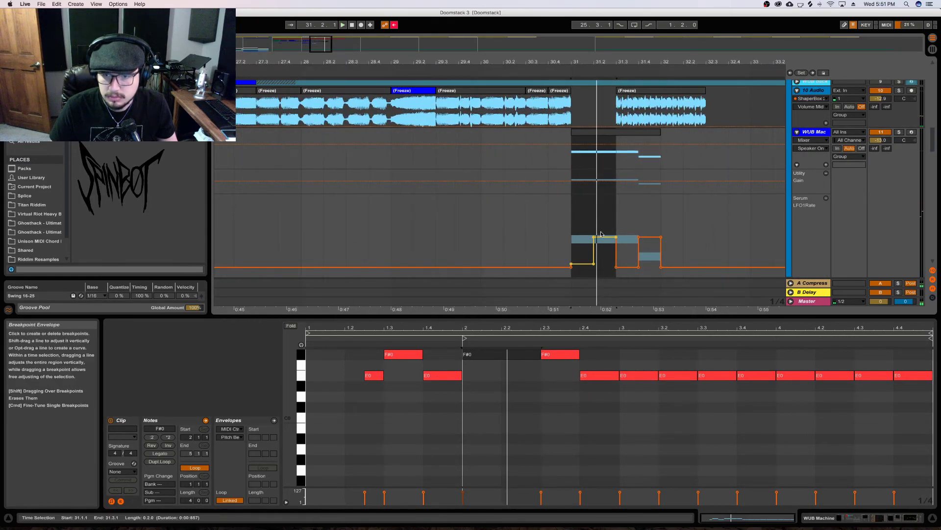
{"action": "scroll", "coordinate": [591, 221], "scroll_direction": "down", "scroll_amount": 2}
{"action": "left_click_drag", "start_coordinate": [573, 178], "coordinate": [614, 198]}
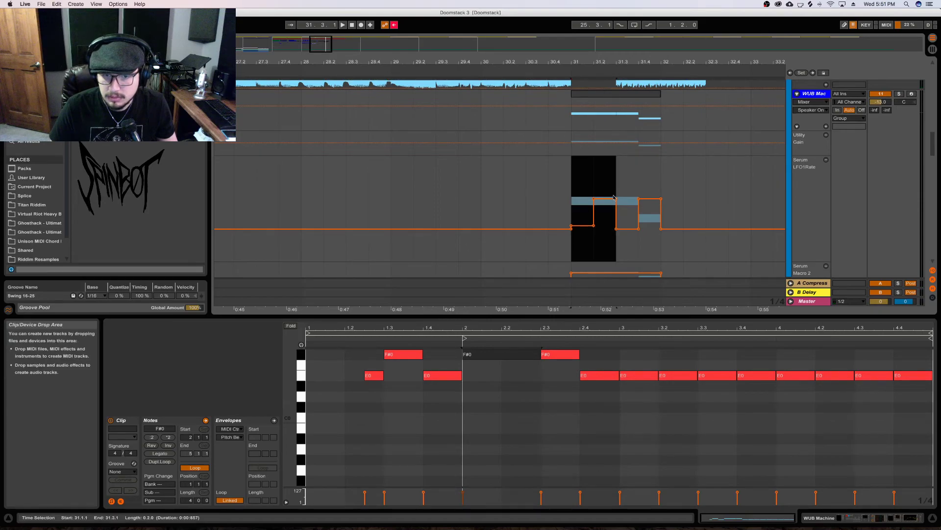
{"action": "left_click", "coordinate": [588, 225]}
{"action": "key", "text": "space"}
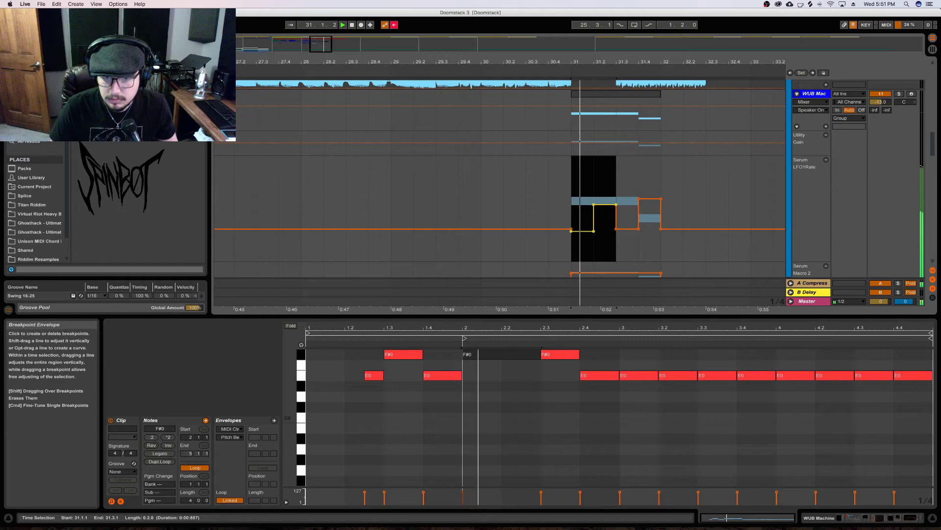
Lower the Serum LFO1Rate automation between 31.1 and 31.3 further and select the Macro 2 automation from 31.2 to 31.3
{"action": "mouse_move", "coordinate": [585, 231]}
{"action": "left_mouse_down"}
{"action": "mouse_move", "coordinate": [585, 265]}
{"action": "mouse_move", "coordinate": [585, 191]}
{"action": "mouse_move", "coordinate": [585, 246]}
{"action": "left_mouse_up"}
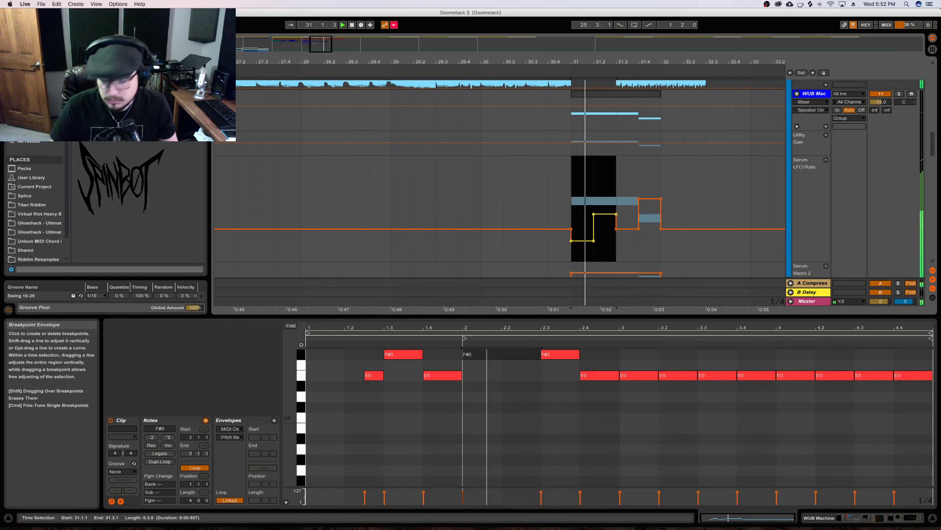
{"action": "scroll", "coordinate": [594, 238], "scroll_direction": "down", "scroll_amount": 3}
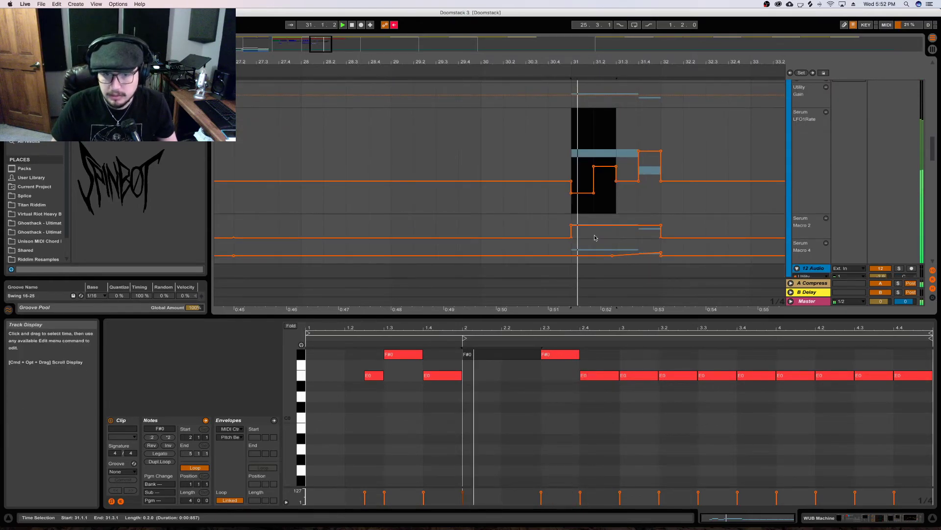
{"action": "key", "text": "space"}
{"action": "left_click", "coordinate": [593, 249]}
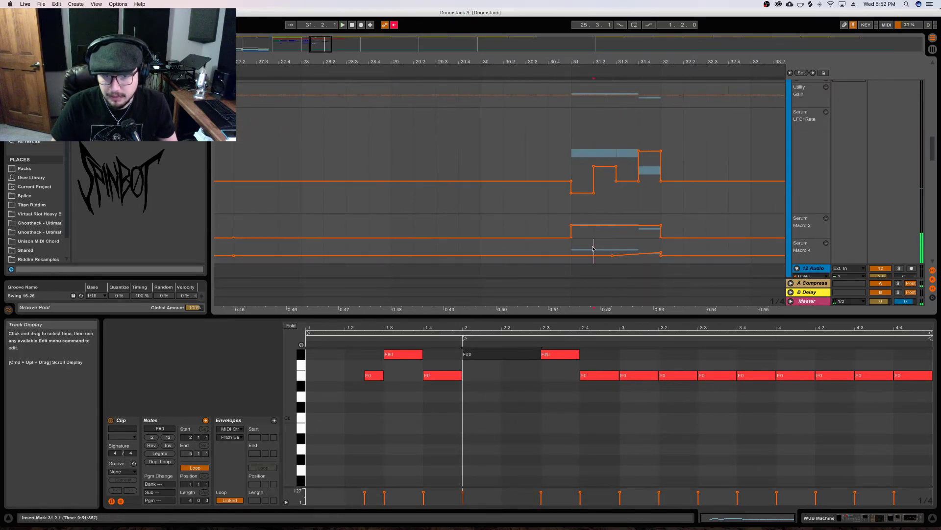
{"action": "left_click", "coordinate": [613, 235], "text": "shift"}
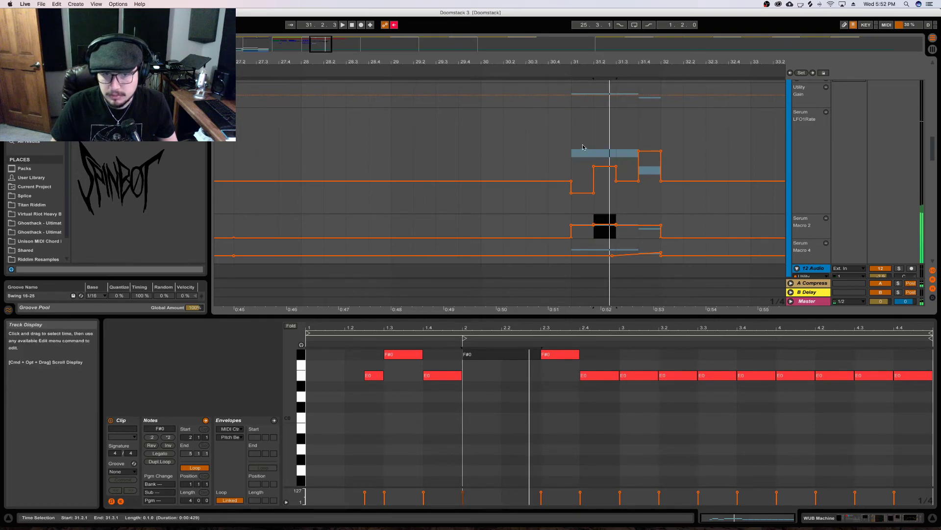
Audition the WUB Machine MIDI clip from 31.1 and shorten the clip so it ends at 31.3
{"action": "scroll", "coordinate": [583, 147], "scroll_direction": "up", "scroll_amount": 3}
{"action": "left_click", "coordinate": [576, 231]}
{"action": "key", "text": "space"}
{"action": "scroll", "coordinate": [576, 231], "scroll_direction": "down", "scroll_amount": 1}
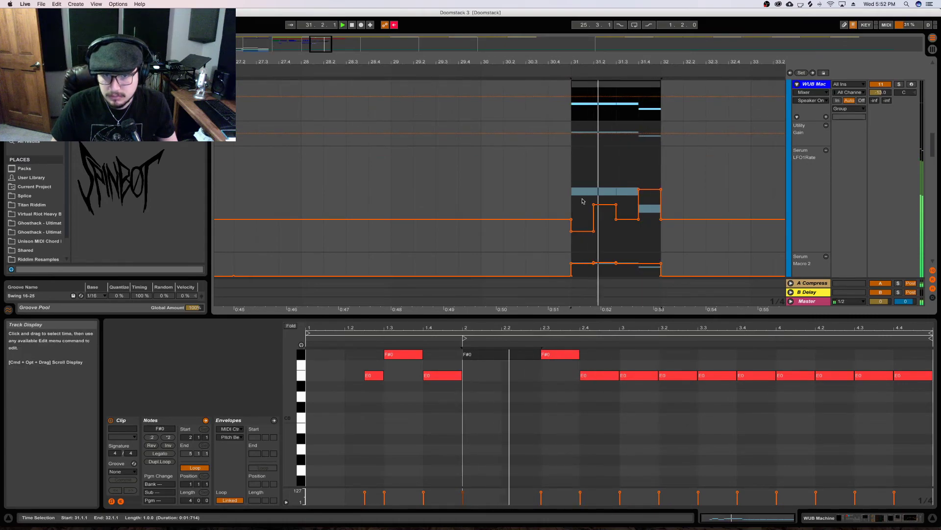
{"action": "scroll", "coordinate": [654, 169], "scroll_direction": "up", "scroll_amount": 2}
{"action": "left_click_drag", "start_coordinate": [661, 133], "coordinate": [616, 134]}
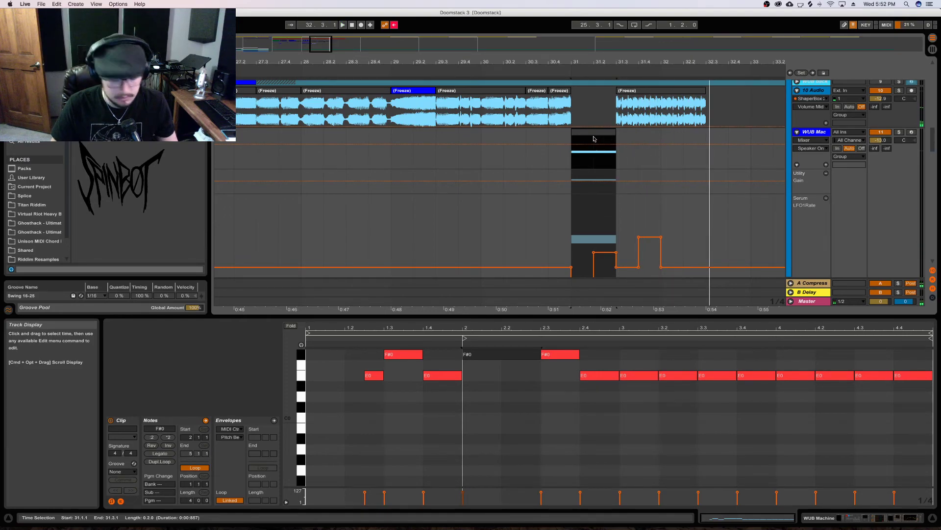
Duplicate the last half bar of the frozen clip on the 10 Audio track to 32.3–33.1
{"action": "left_click_drag", "start_coordinate": [594, 139], "coordinate": [730, 142]}
{"action": "left_click_drag", "start_coordinate": [661, 113], "coordinate": [701, 115]}
{"action": "key", "text": "super+d"}
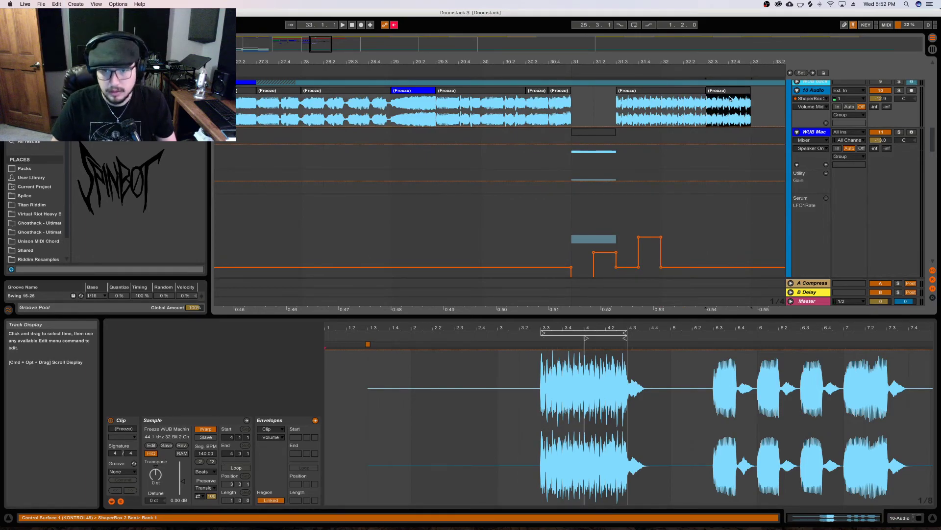
Open ShaperBox 2 on the 10 Audio track to examine its volume curve, and close it again
{"action": "key", "text": "Down"}
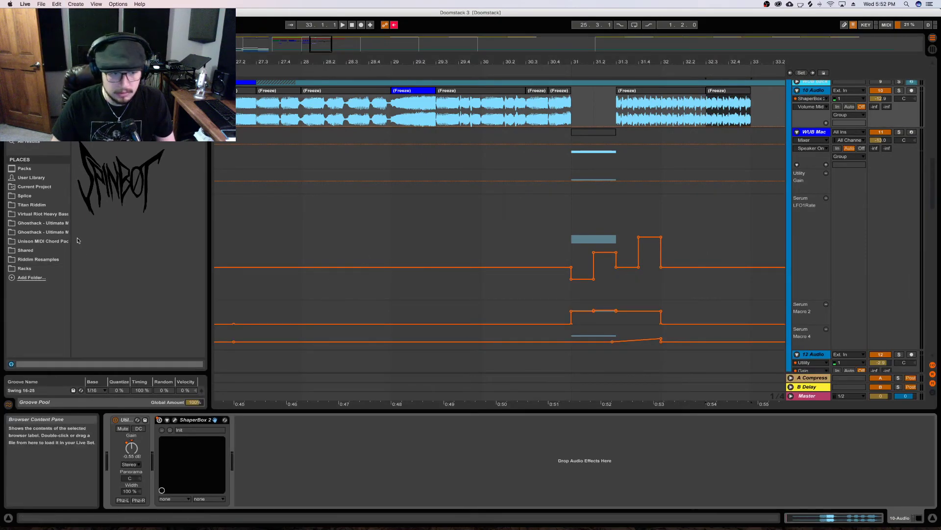
{"action": "key", "text": "super+f"}
{"action": "key", "text": "BackSpace"}
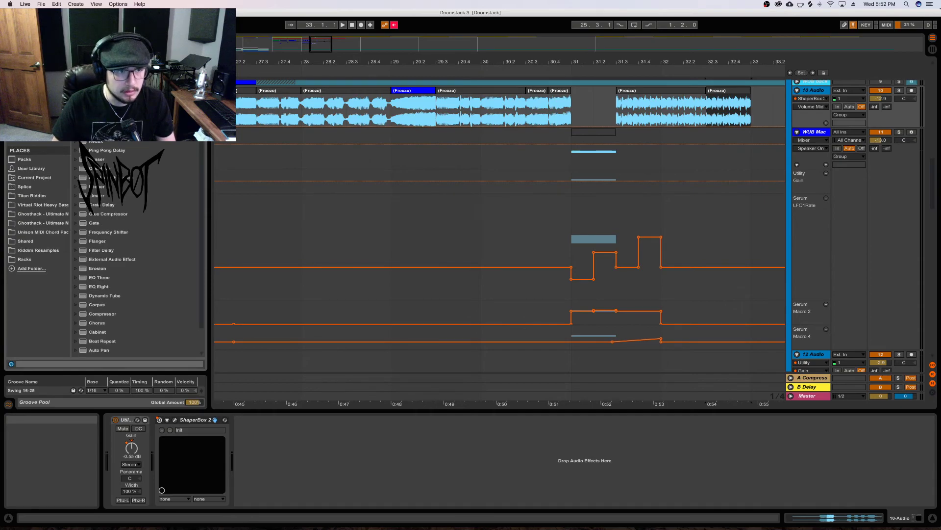
{"action": "type", "text": "e"}
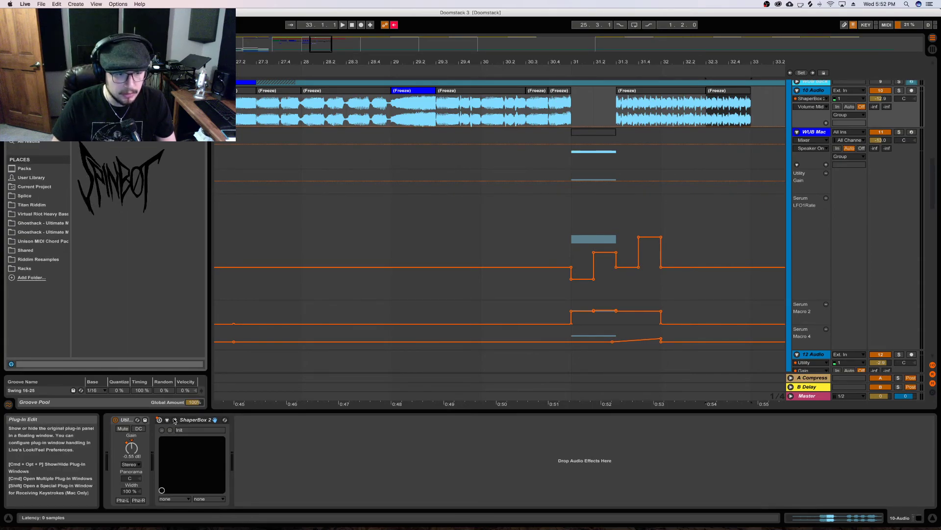
{"action": "left_click", "coordinate": [175, 419]}
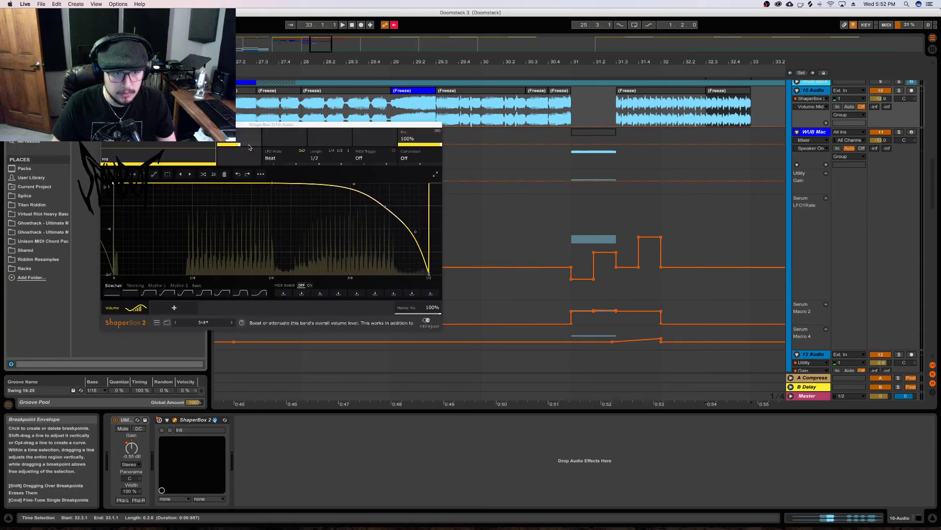
{"action": "left_click", "coordinate": [106, 125]}
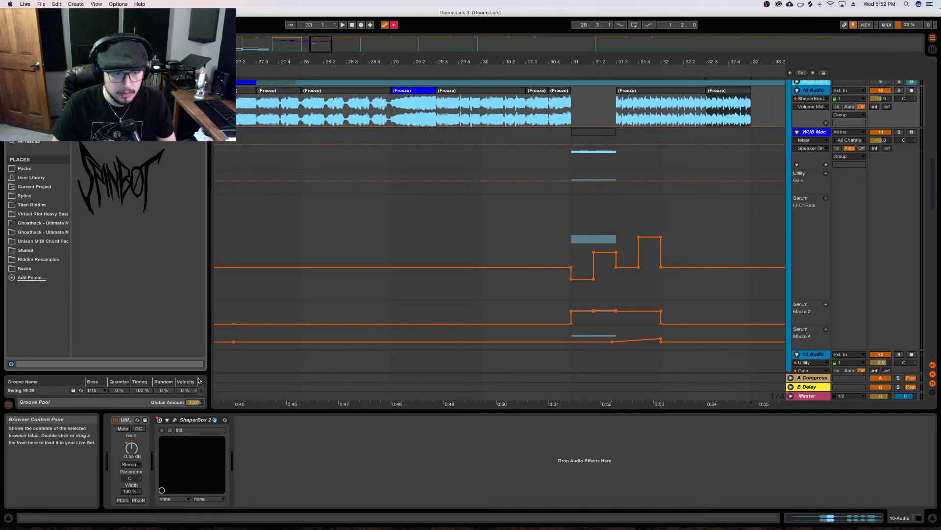
Audition the frozen bass clips on the 10 Audio track from 27.2
{"action": "left_click", "coordinate": [233, 151]}
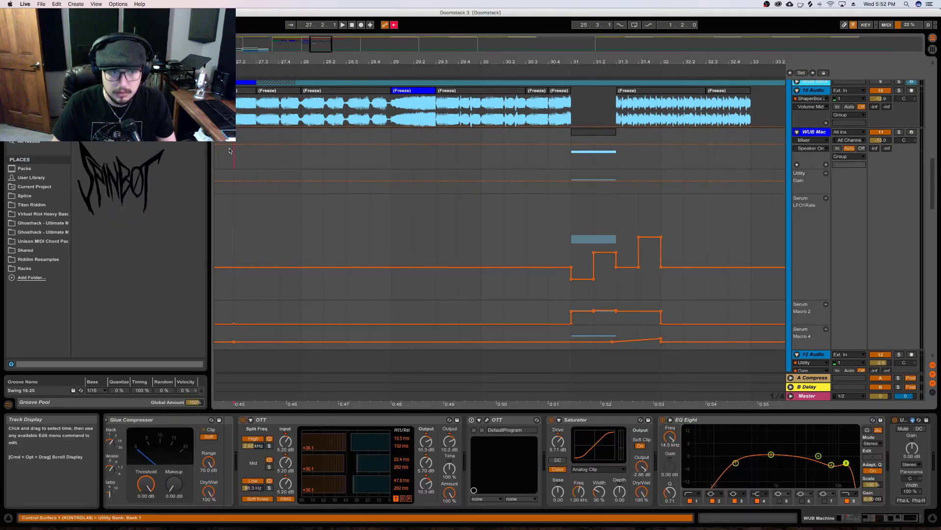
{"action": "key", "text": "space"}
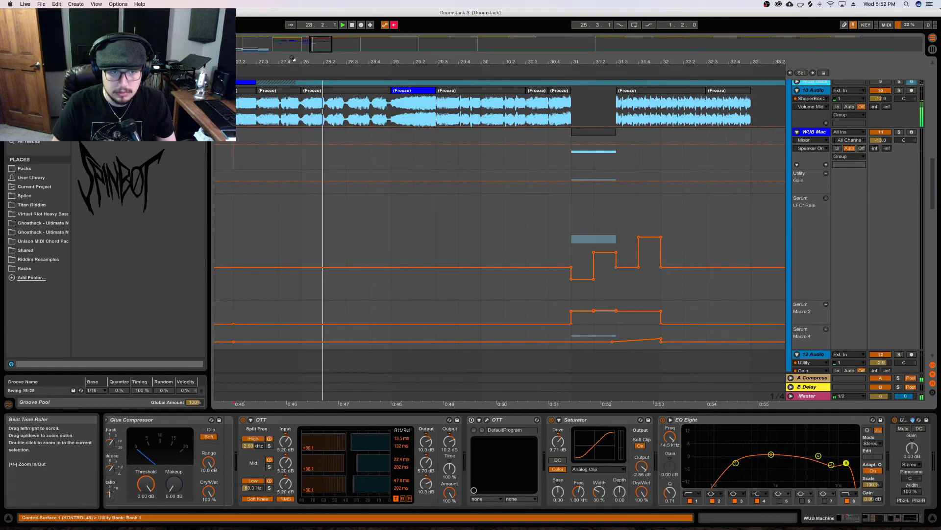
{"action": "left_click_drag", "start_coordinate": [295, 61], "coordinate": [510, 60]}
{"action": "key", "text": "space"}
{"action": "key", "text": "space"}
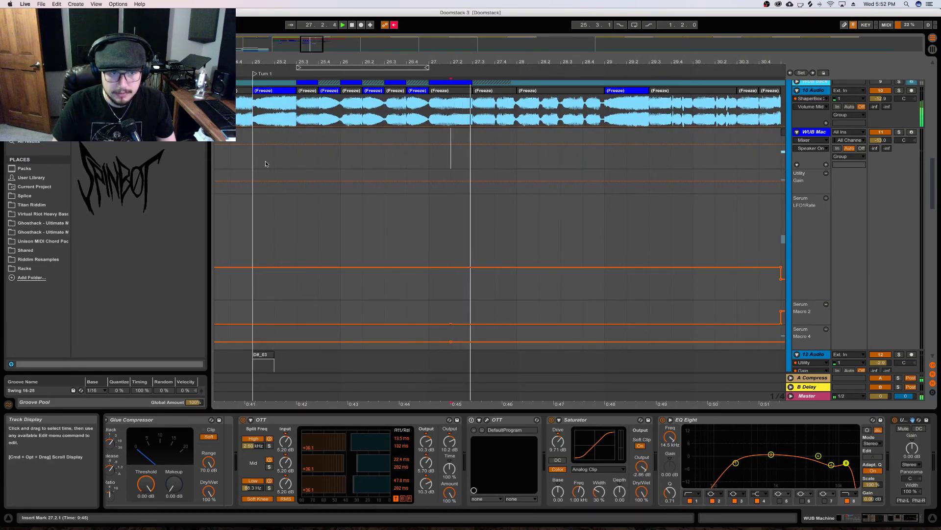
{"action": "key", "text": "space"}
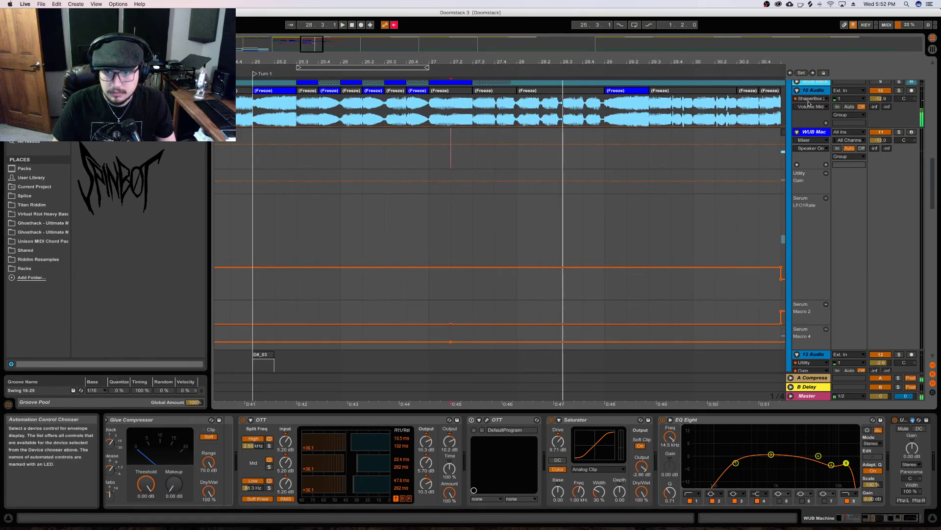
Show the ShaperBox 2 Device On automation on the 10 Audio track and replay the drop from 27.1 and 25.1
{"action": "left_click", "coordinate": [814, 106]}
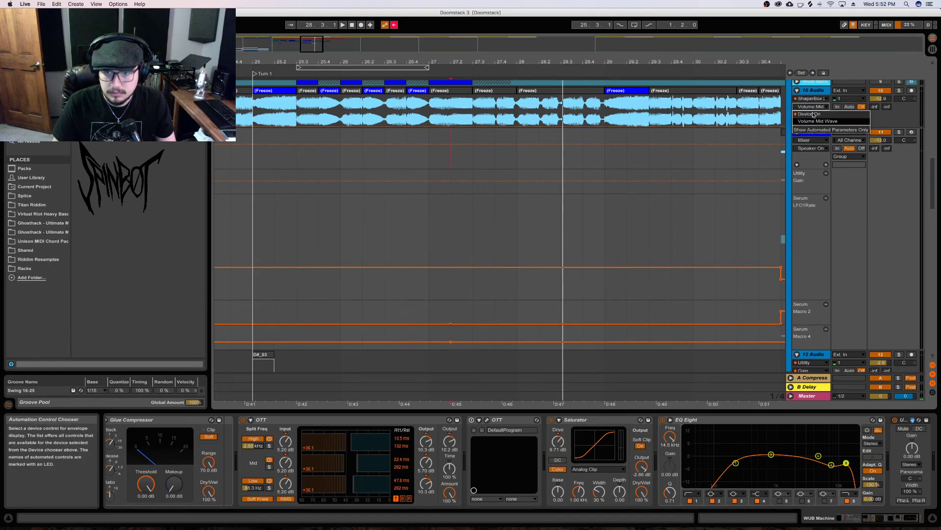
{"action": "left_click", "coordinate": [815, 116]}
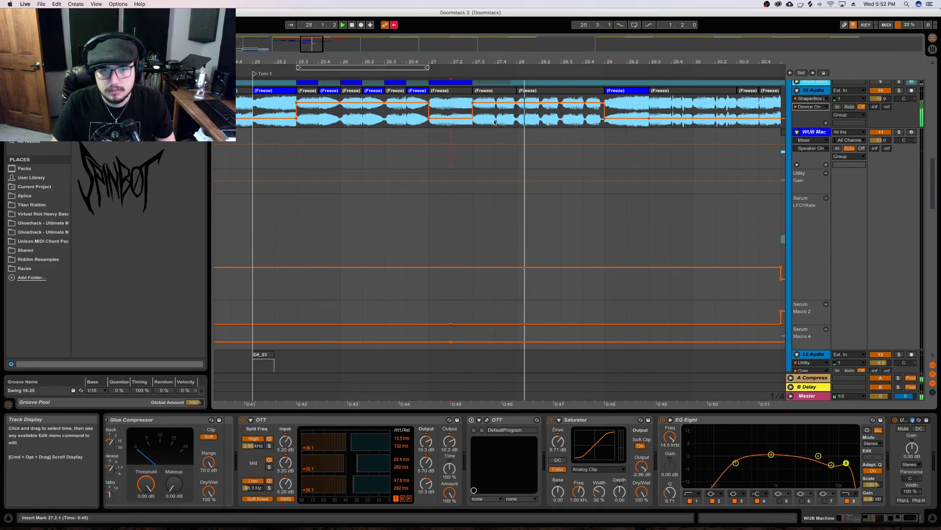
{"action": "left_click", "coordinate": [443, 114]}
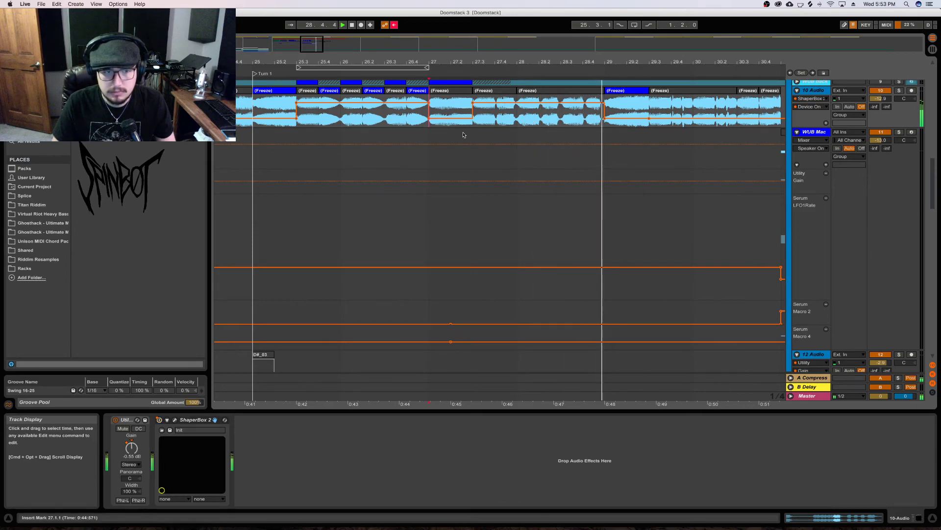
{"action": "key", "text": "space"}
{"action": "key", "text": "space"}
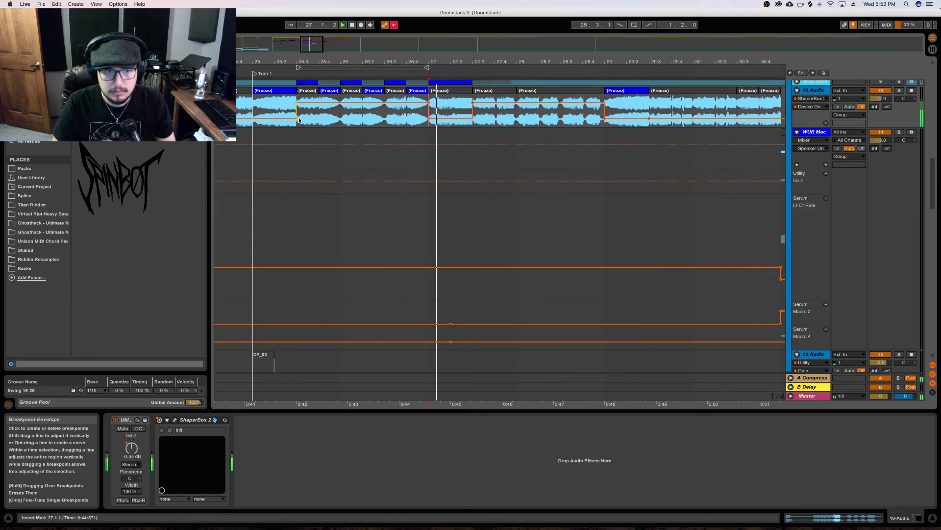
{"action": "left_click", "coordinate": [256, 111]}
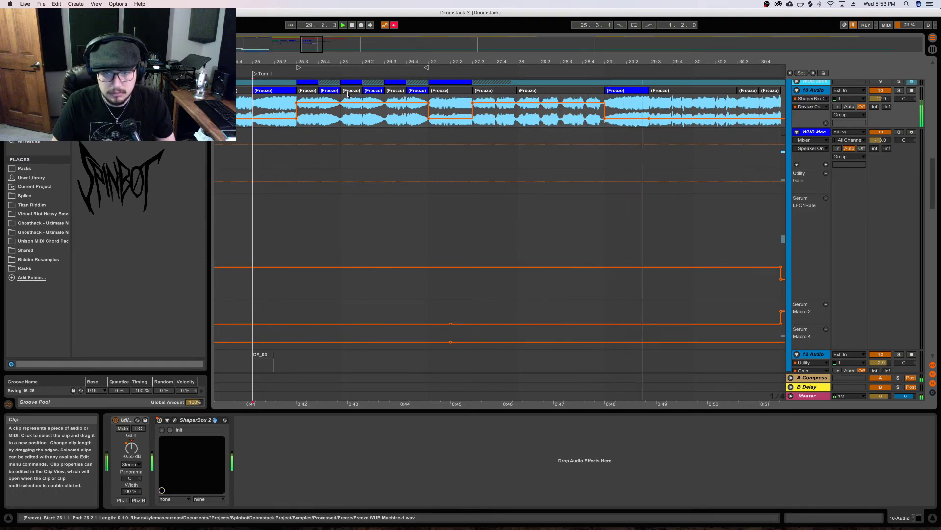
{"action": "left_click_drag", "start_coordinate": [680, 61], "coordinate": [637, 49]}
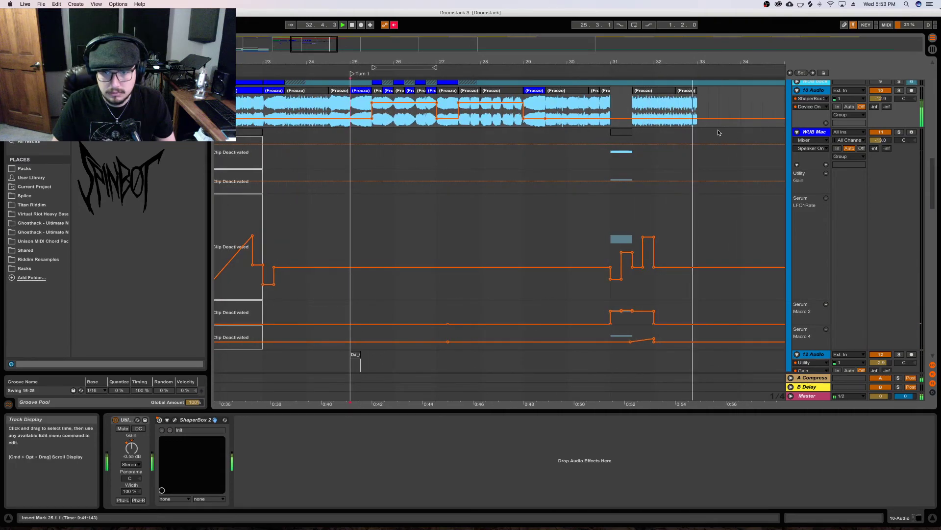
Add a Frequency Shifter to the 10 Audio track and automate its Fine frequency down to -500 Hz from 32.3 to 33.1
{"action": "left_click", "coordinate": [687, 109]}
{"action": "key", "text": "space"}
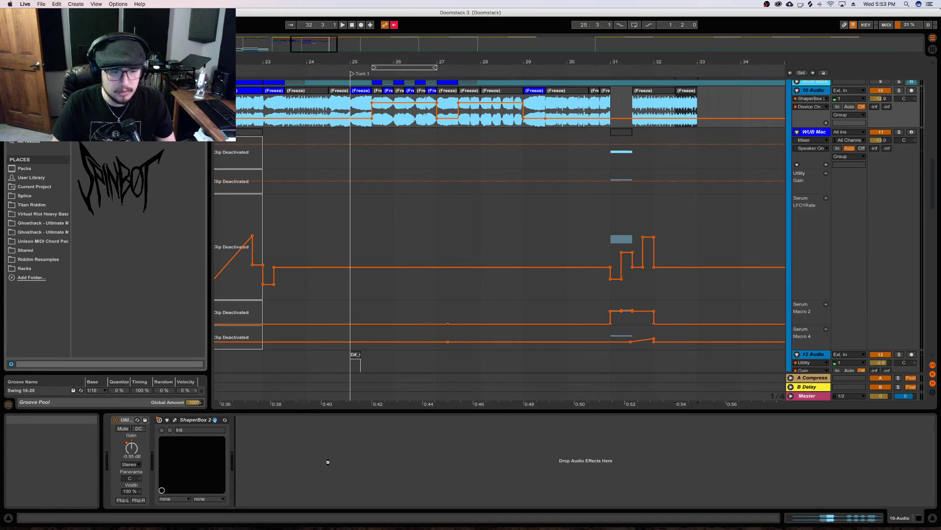
{"action": "left_click_drag", "start_coordinate": [286, 459], "coordinate": [280, 466]}
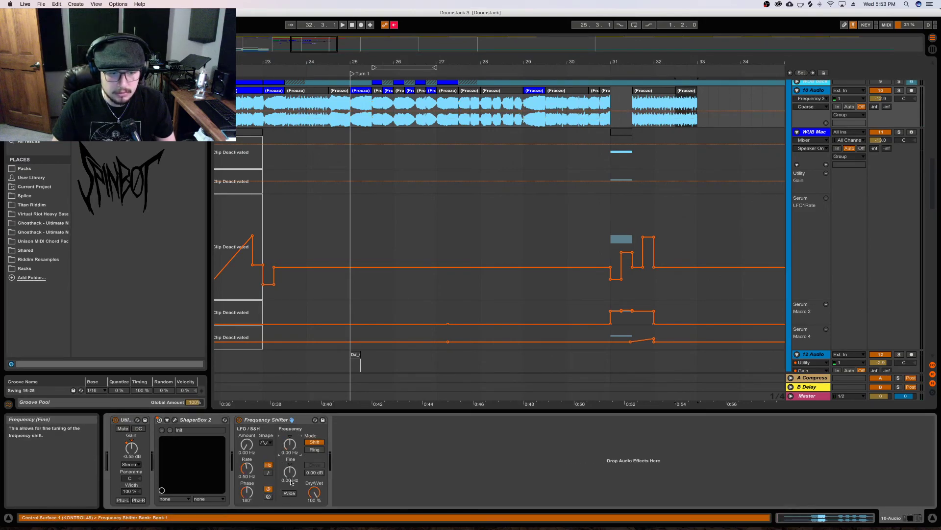
{"action": "left_click", "coordinate": [290, 471]}
{"action": "left_click_drag", "start_coordinate": [681, 118], "coordinate": [697, 119]}
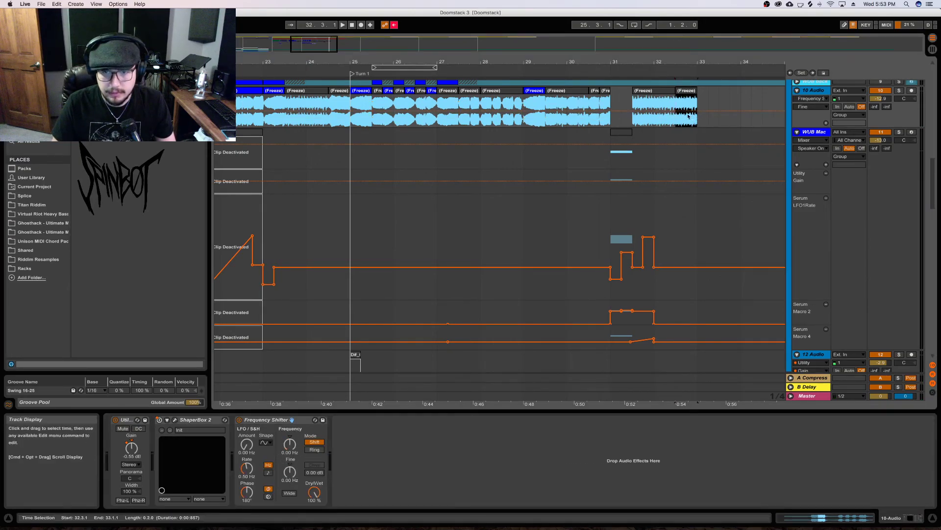
{"action": "key", "text": "space"}
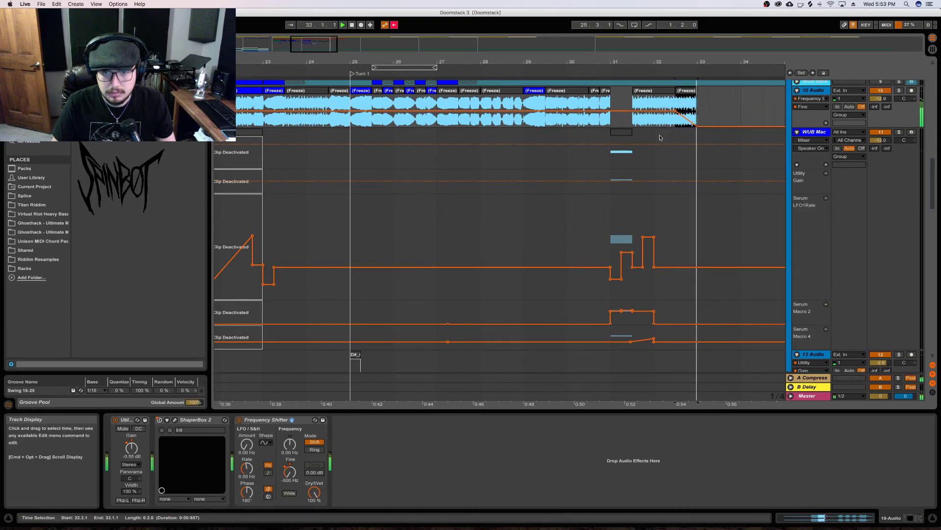
Audition the Frequency Shifter's Fine sweep by replaying the frozen clips from 31.3
{"action": "left_click", "coordinate": [637, 113]}
{"action": "key", "text": "space"}
{"action": "key", "text": "space"}
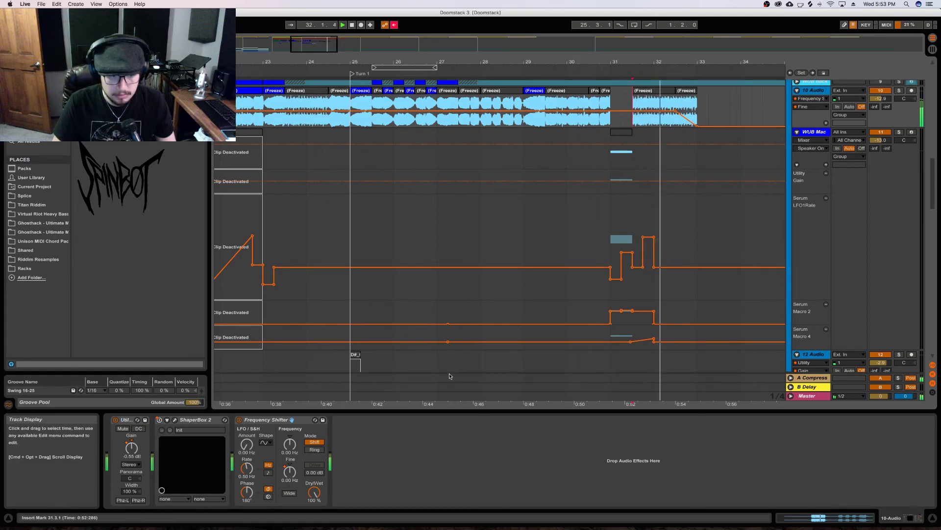
{"action": "key", "text": "space"}
{"action": "key", "text": "space"}
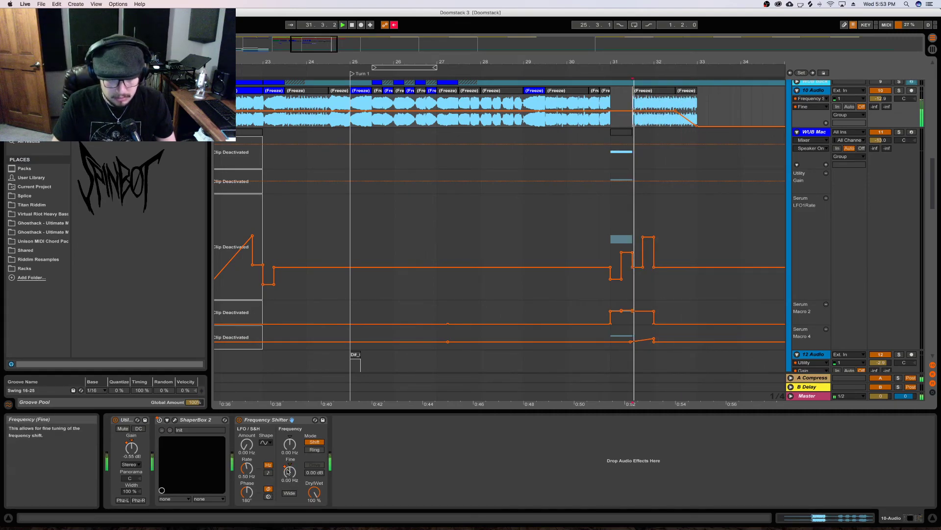
Try the Frequency Shifter's Wide mode on the sweep, replaying from 31.3, and switch it off again
{"action": "left_click", "coordinate": [289, 493]}
{"action": "key", "text": "space"}
{"action": "key", "text": "space"}
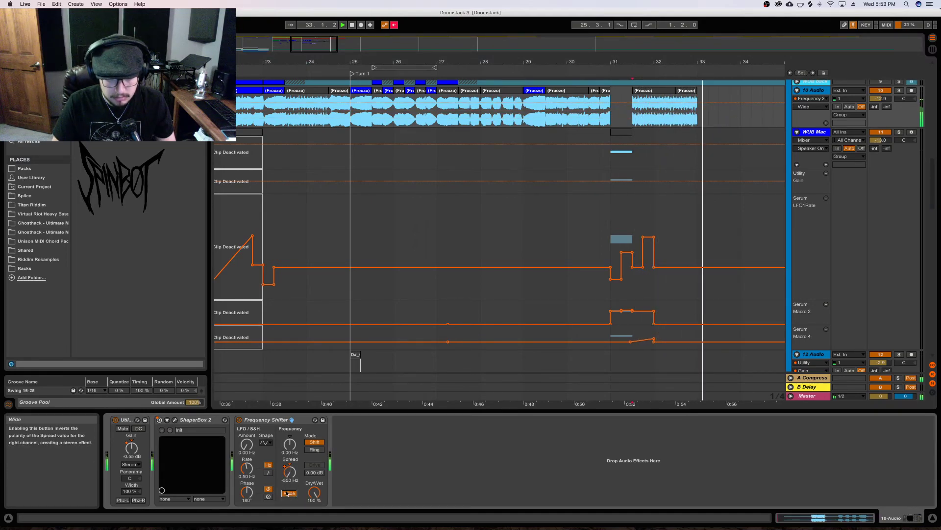
{"action": "left_click", "coordinate": [288, 493]}
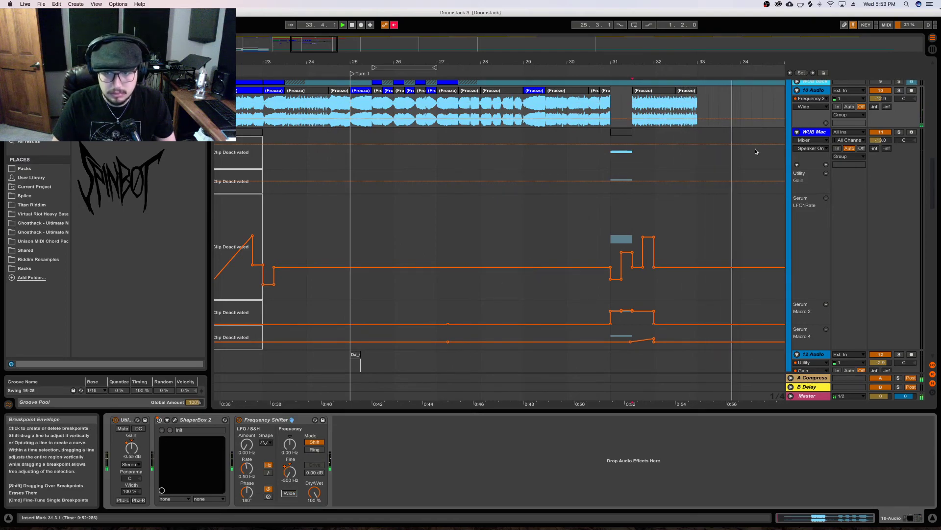
Give the Frequency Shifter's Fine and Coarse parameters their own automation lanes under the 10 Audio track
{"action": "left_click", "coordinate": [290, 471]}
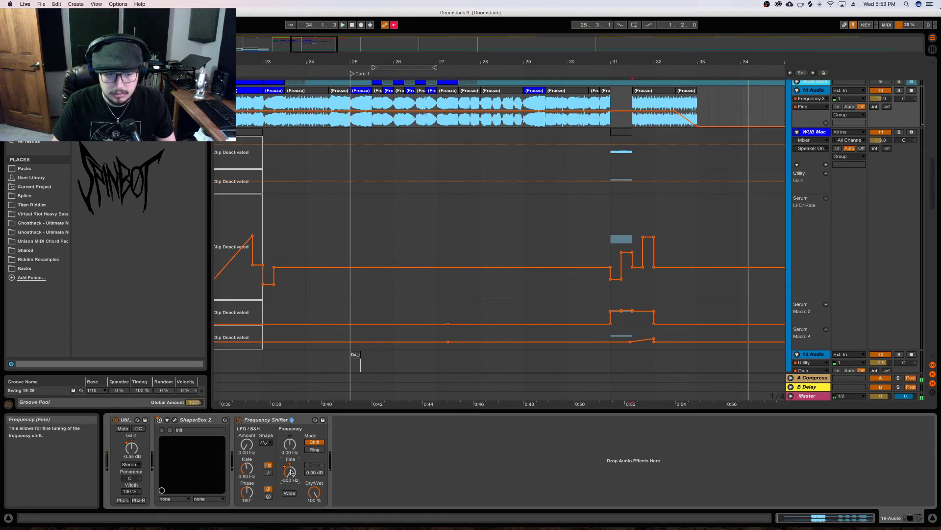
{"action": "left_click", "coordinate": [683, 108]}
{"action": "key", "text": "space"}
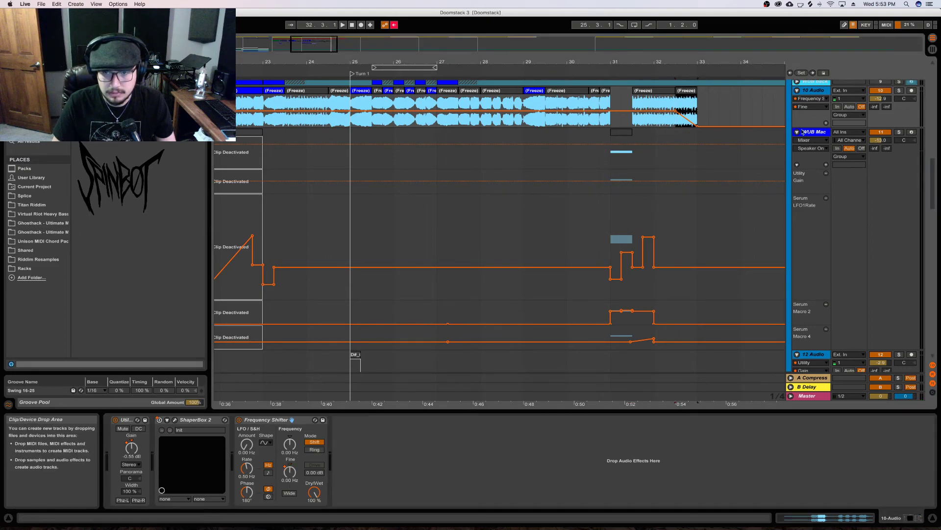
{"action": "left_click", "coordinate": [826, 122]}
{"action": "left_click", "coordinate": [698, 138]}
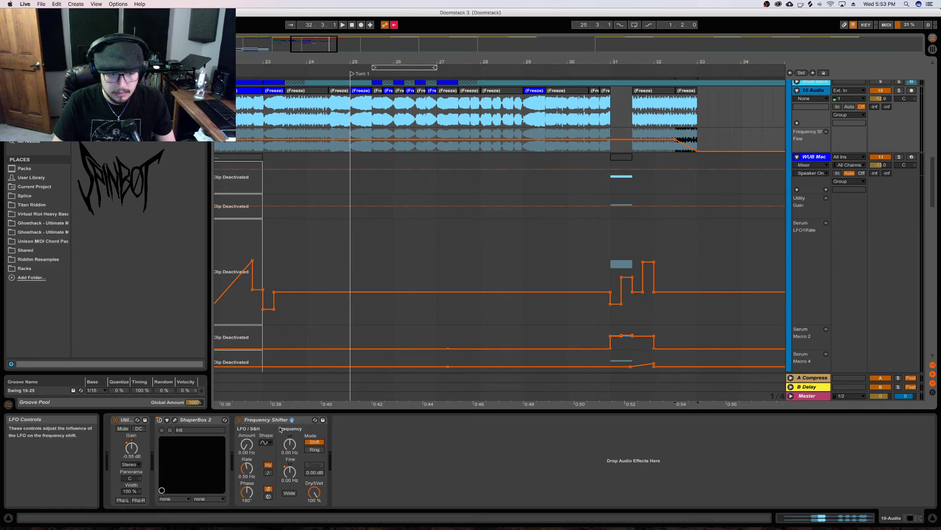
{"action": "left_click", "coordinate": [825, 108]}
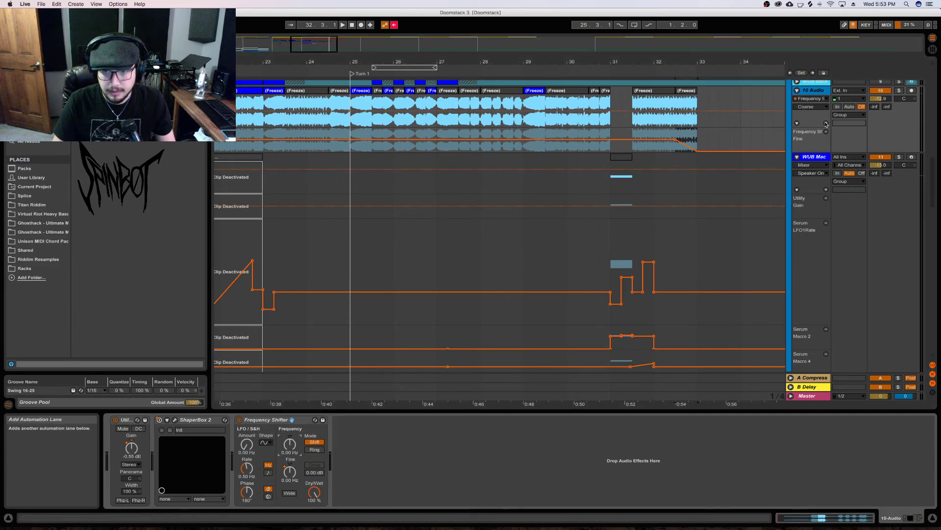
{"action": "left_click", "coordinate": [826, 122]}
Try a downward sweep of the Frequency Shifter's Coarse frequency from 32.3 to 33.1 with the Fine automation flattened, and play it
{"action": "left_click_drag", "start_coordinate": [666, 130], "coordinate": [692, 150]}
{"action": "left_click", "coordinate": [686, 137]}
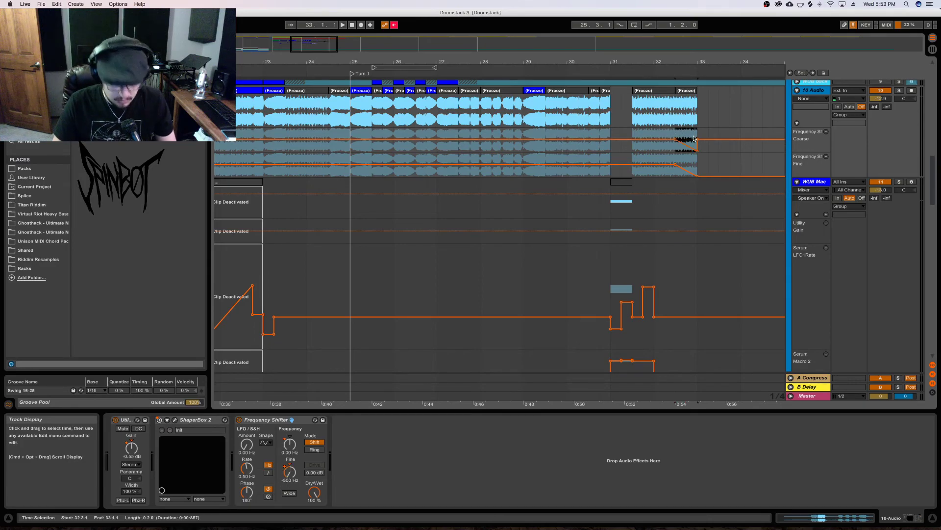
{"action": "key", "text": "space"}
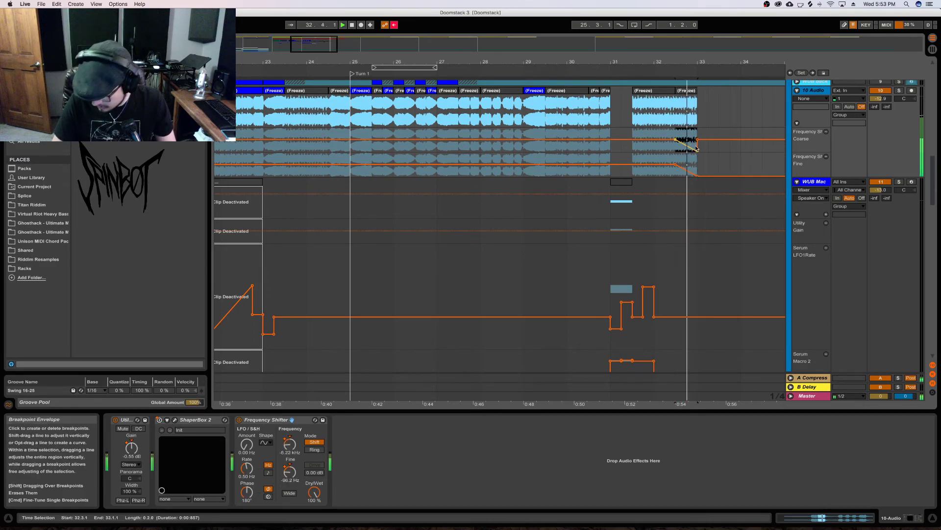
{"action": "left_click_drag", "start_coordinate": [675, 163], "coordinate": [694, 163]}
{"action": "key", "text": "space"}
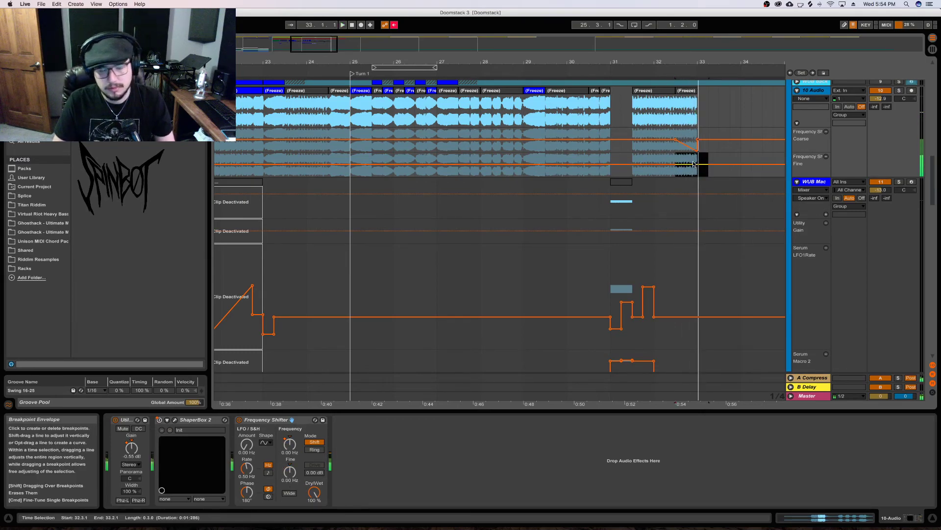
Undo the Frequency Shifter's Coarse and Fine sweeps on the 10 Audio track and switch the device off
{"action": "key", "text": "super+z"}
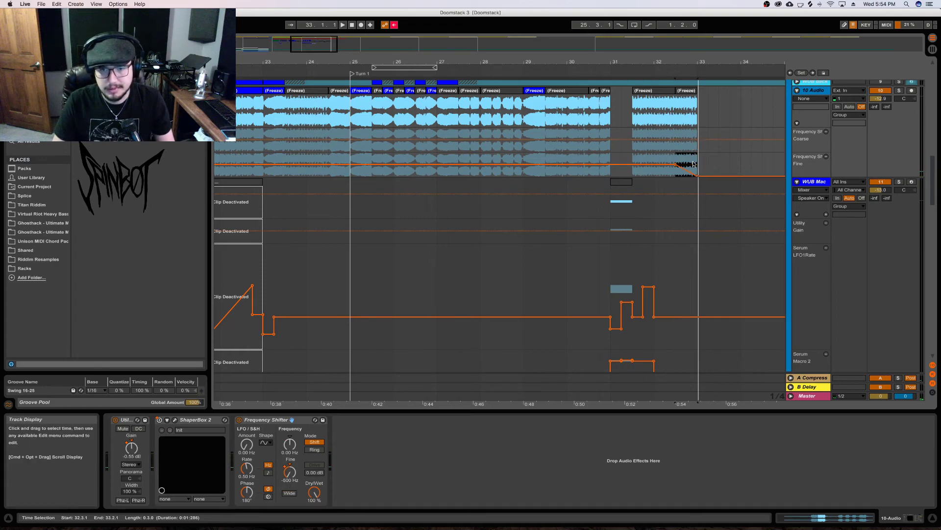
{"action": "key", "text": "super+z"}
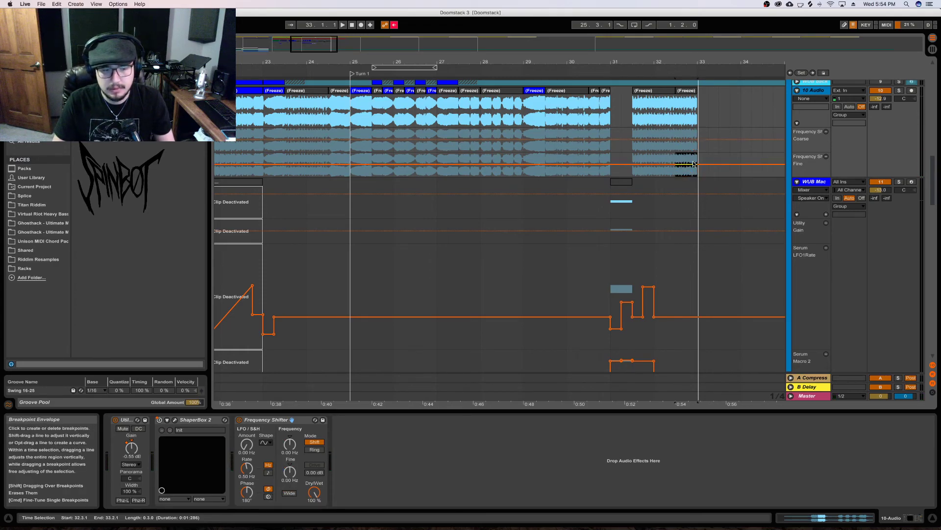
{"action": "key", "text": "space"}
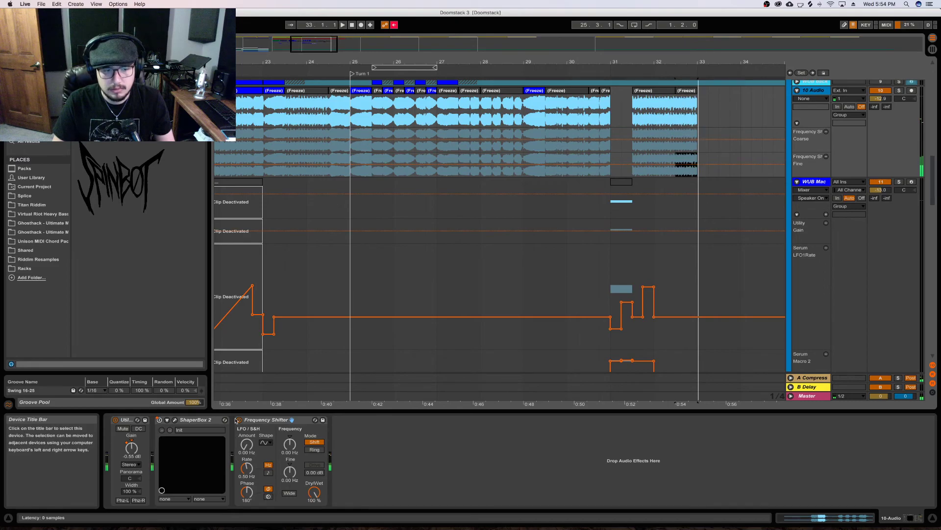
{"action": "left_click", "coordinate": [239, 420]}
Show the Transposition Modulation envelope of the last frozen clip on the 10 Audio track
{"action": "left_click", "coordinate": [686, 89]}
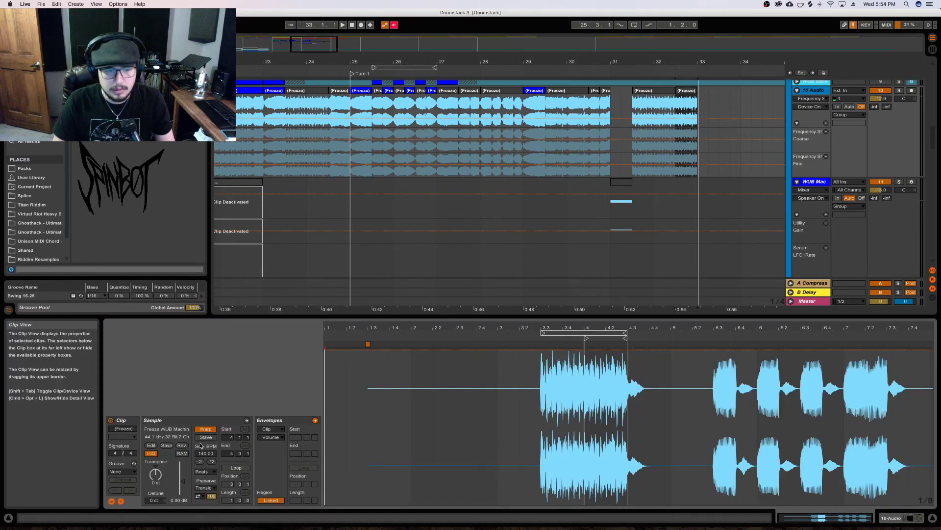
{"action": "left_click", "coordinate": [205, 472]}
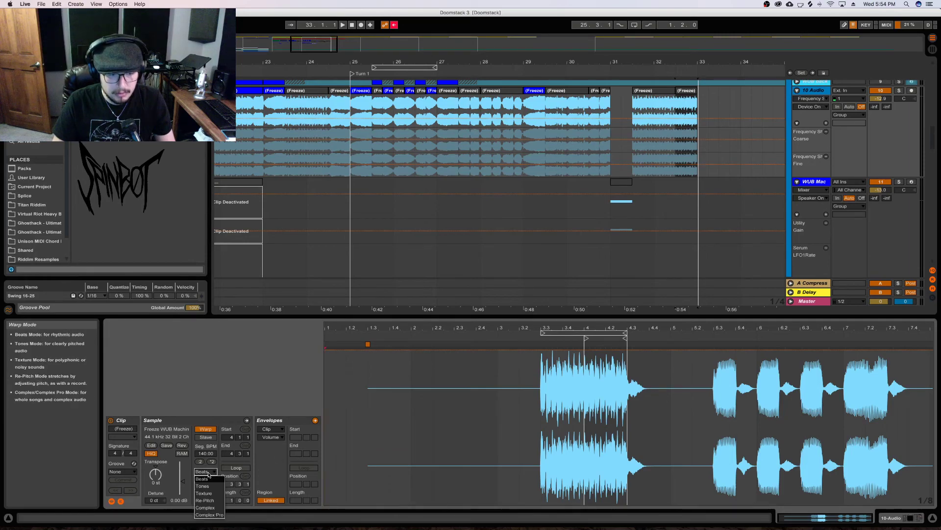
{"action": "left_click", "coordinate": [180, 471]}
{"action": "left_click", "coordinate": [271, 437]}
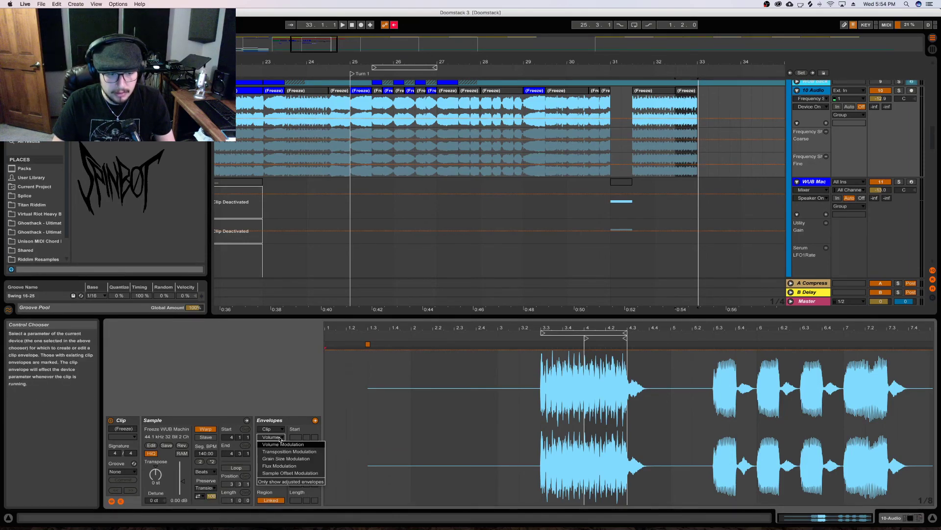
{"action": "left_click", "coordinate": [289, 451]}
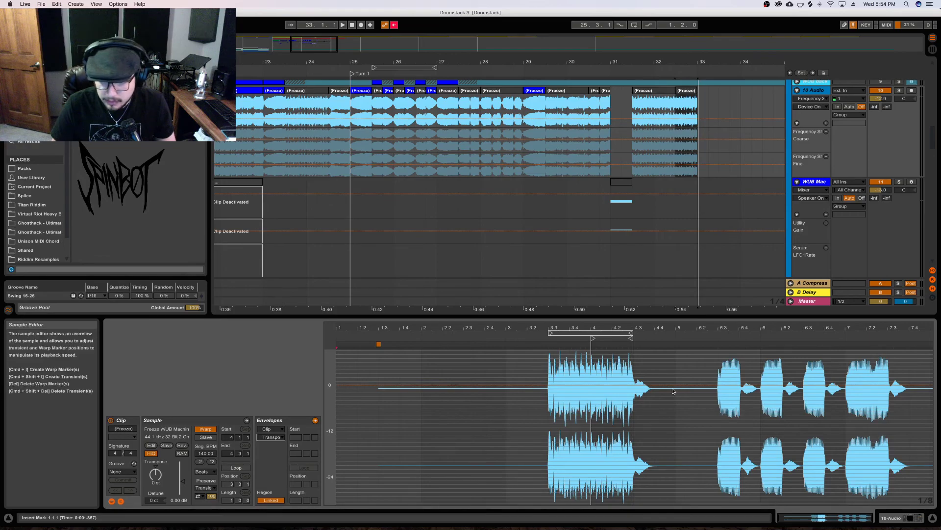
Draw a transposition ramp from 0 down to about -12 semitones between 4.1 and 4.3 in the clip envelope, and play the clip
{"action": "left_click_drag", "start_coordinate": [591, 397], "coordinate": [633, 392]}
{"action": "key", "text": "space"}
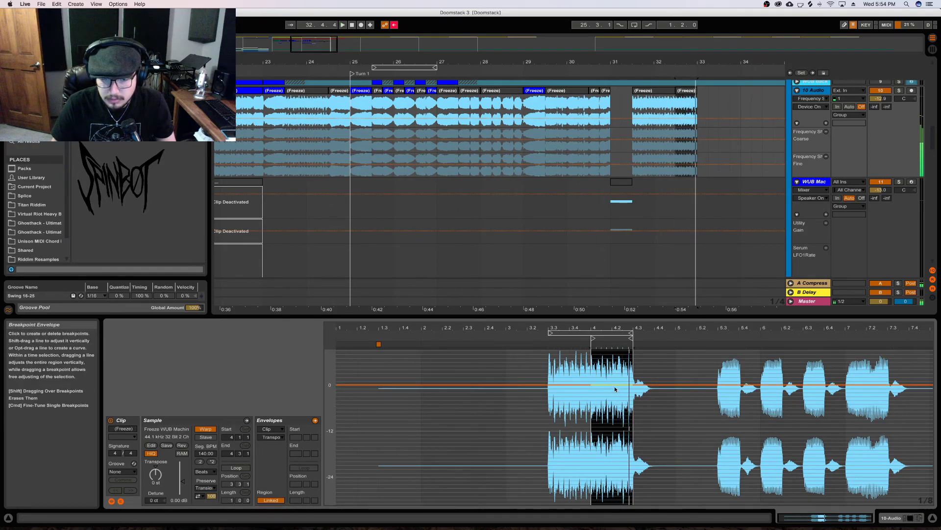
{"action": "left_click_drag", "start_coordinate": [617, 389], "coordinate": [616, 430]}
{"action": "left_click", "coordinate": [592, 430]}
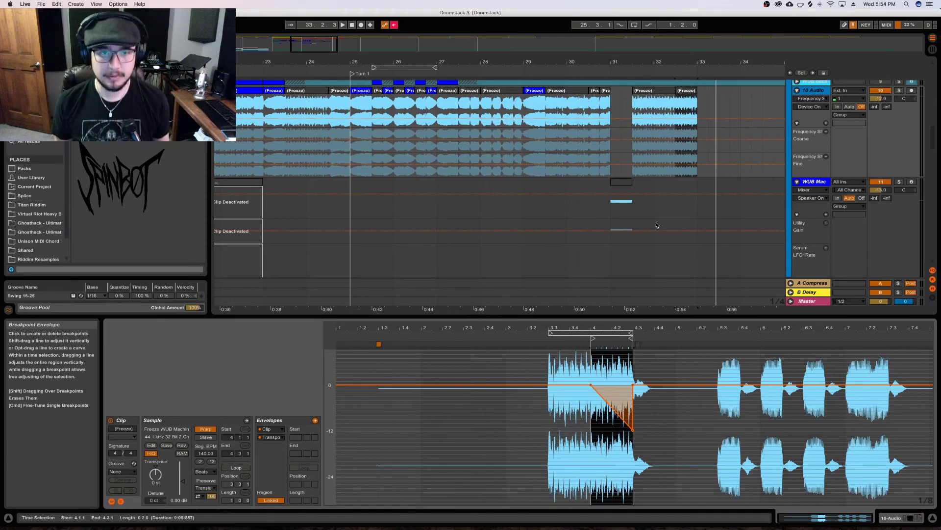
{"action": "left_click", "coordinate": [313, 61]}
{"action": "left_click_drag", "start_coordinate": [316, 60], "coordinate": [283, 72]}
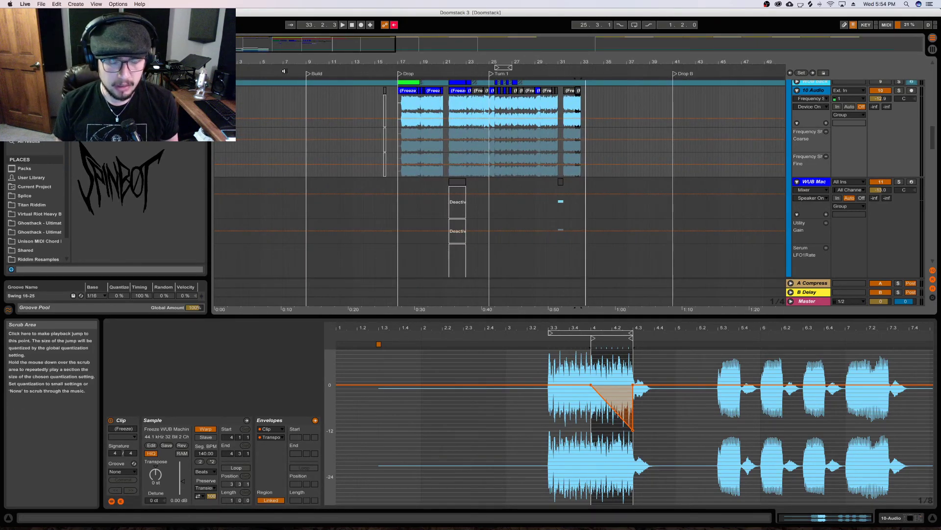
{"action": "left_click", "coordinate": [309, 75]}
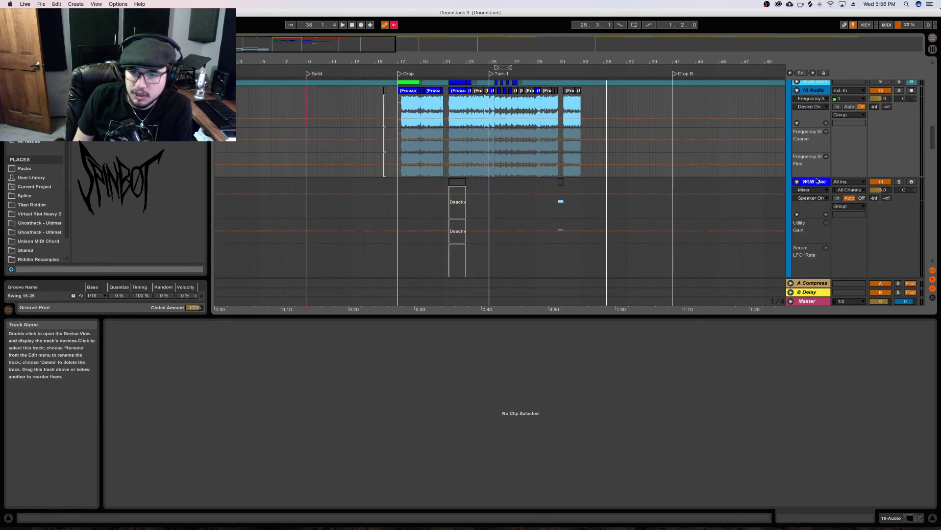
{"action": "left_click_drag", "start_coordinate": [396, 201], "coordinate": [592, 203]}
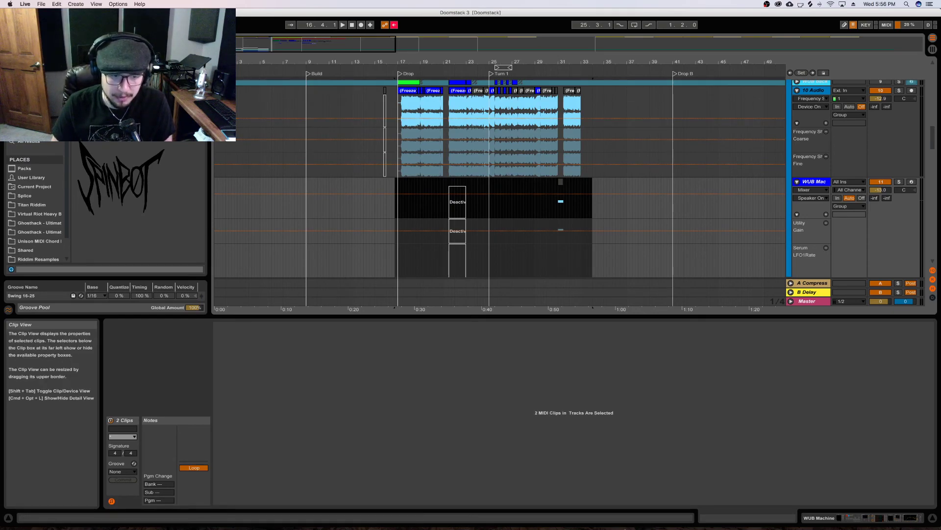
{"action": "mouse_move", "coordinate": [625, 529]}
{"action": "left_click", "coordinate": [355, 522]}
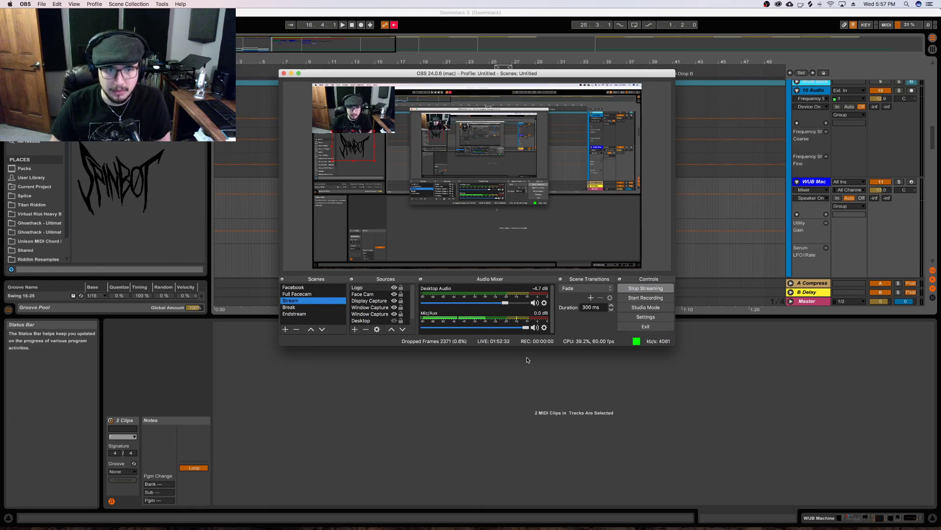
{"action": "left_click", "coordinate": [646, 403]}
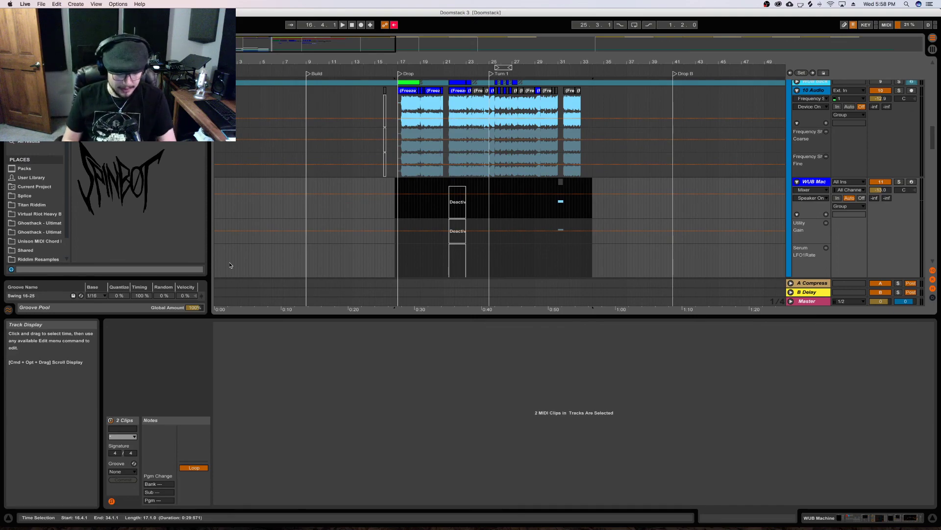
{"action": "left_click", "coordinate": [351, 360]}
{"action": "key", "text": "super+Tab"}
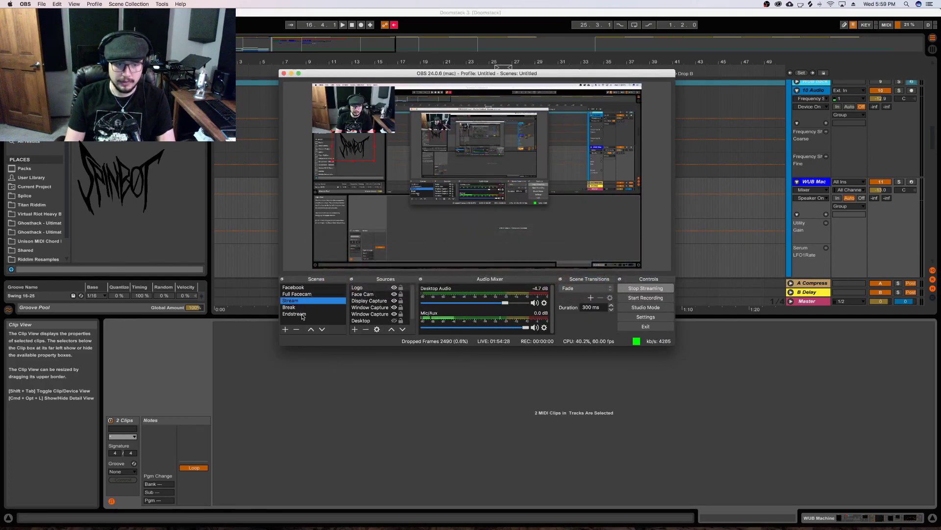
{"action": "left_click", "coordinate": [637, 362]}
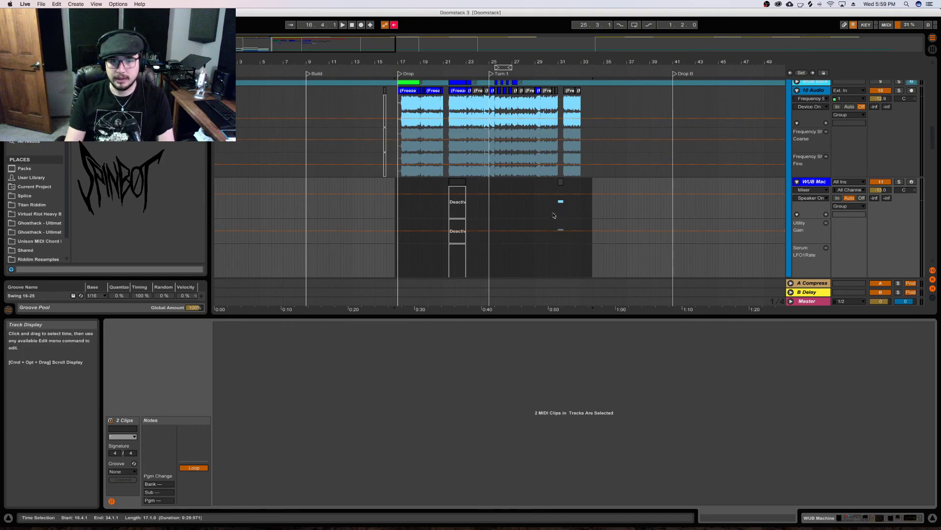
Solo the 28 Audio reference track, play it from the song's start and re-enable its Track Volume automation
{"action": "left_click", "coordinate": [594, 207]}
{"action": "scroll", "coordinate": [594, 207], "scroll_direction": "down", "scroll_amount": 10}
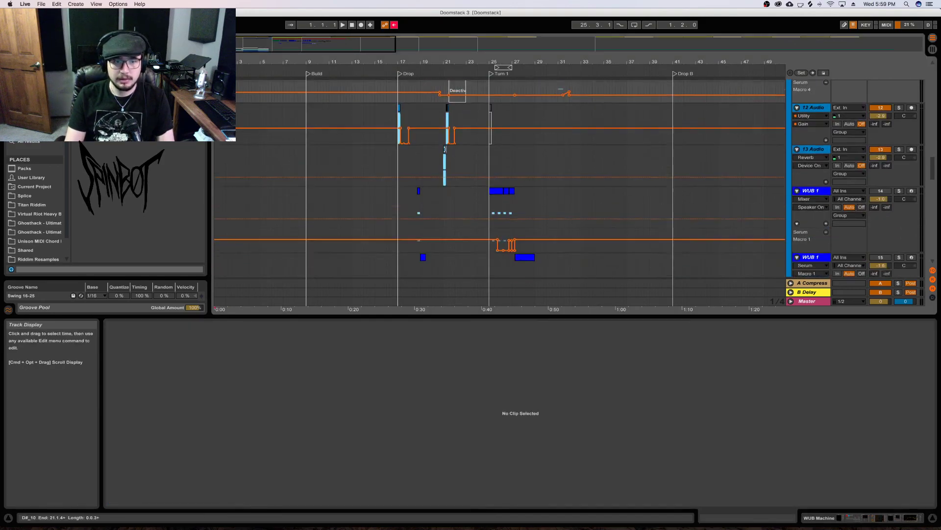
{"action": "scroll", "coordinate": [593, 207], "scroll_direction": "down", "scroll_amount": 10}
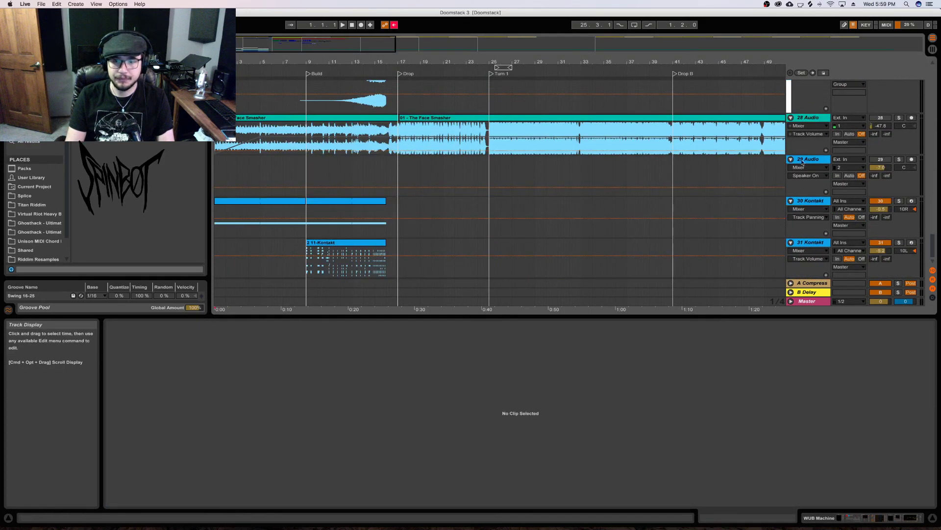
{"action": "left_click", "coordinate": [899, 117]}
{"action": "key", "text": "space"}
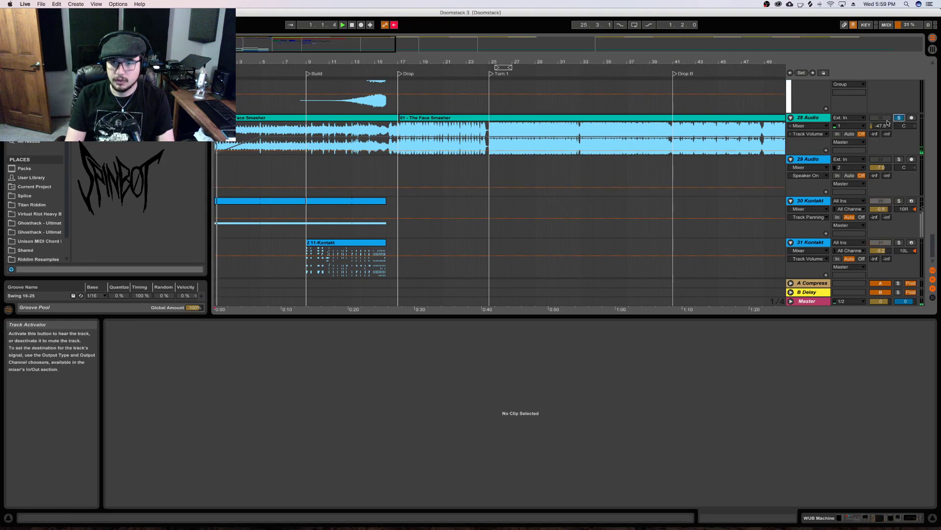
{"action": "right_click", "coordinate": [819, 135]}
{"action": "left_click", "coordinate": [820, 135]}
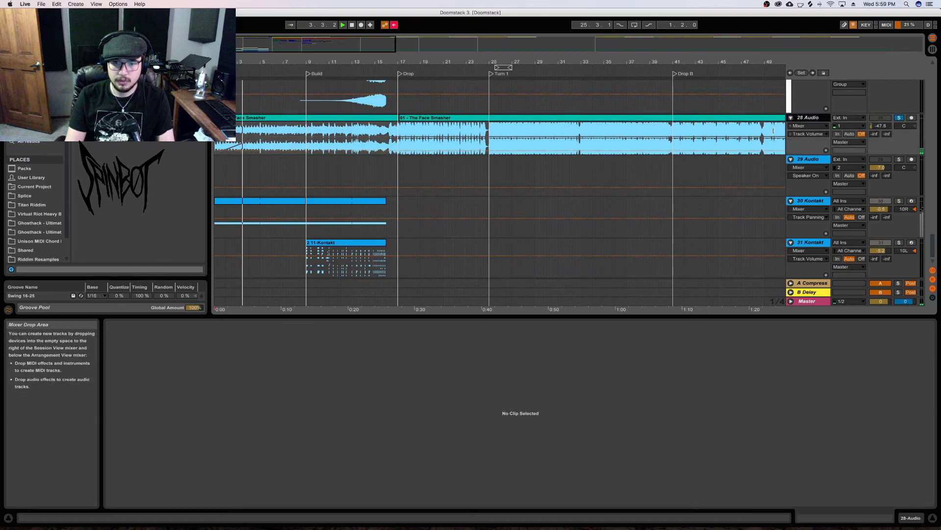
{"action": "right_click", "coordinate": [881, 126]}
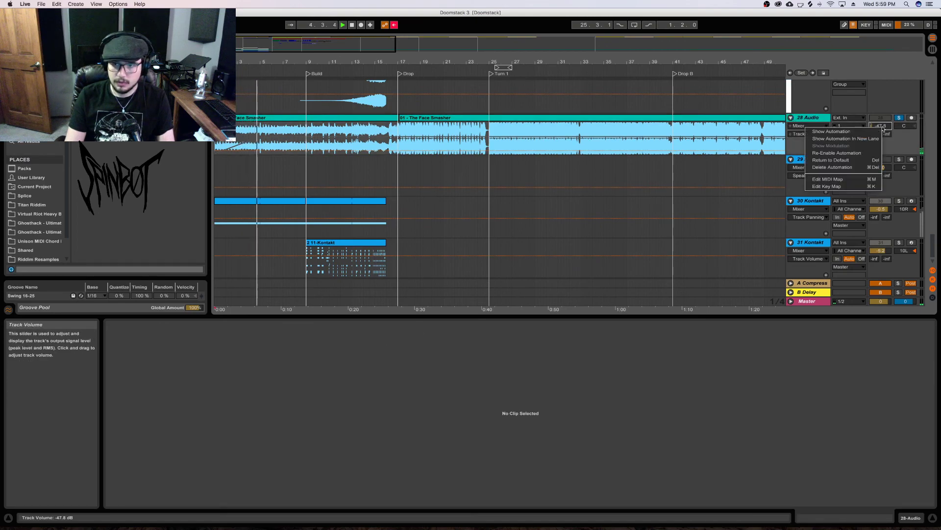
{"action": "left_click", "coordinate": [872, 154]}
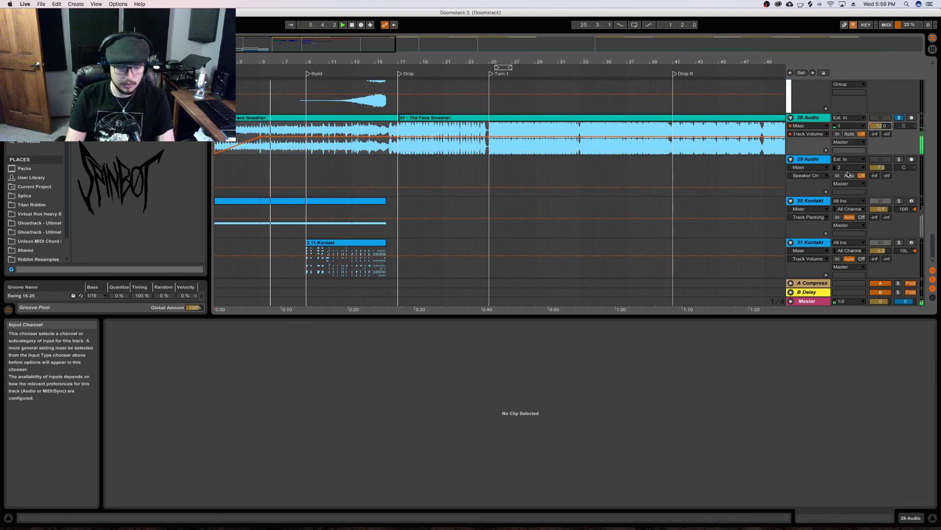
Switch to OBS and change the live scene to Endstream
{"action": "key", "text": "super+Tab"}
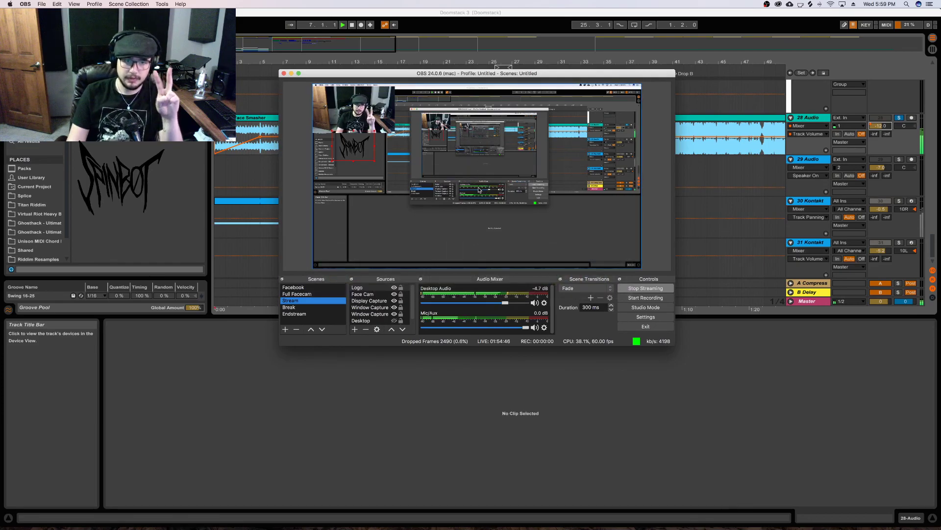
{"action": "left_click", "coordinate": [294, 314]}
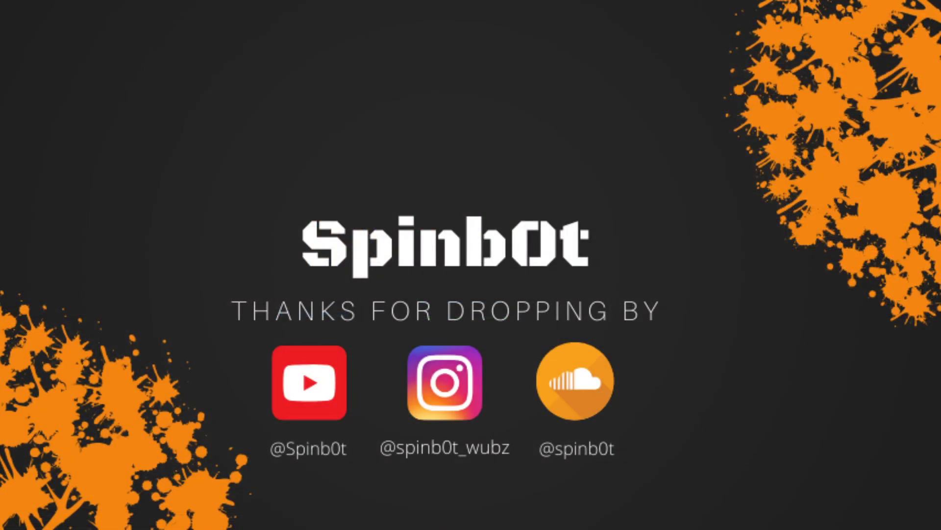